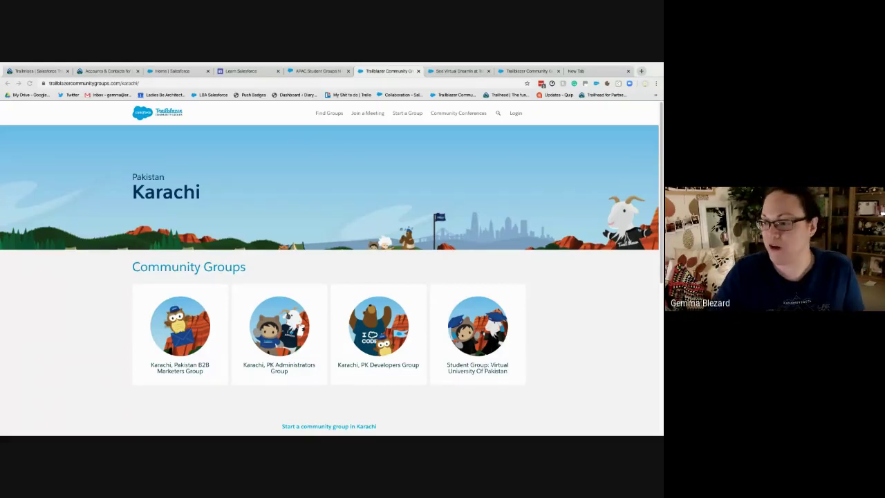
Close the Karachi, Virtual Dreamin, Virtual University of Pakistan, empty new tab and APAC Student Groups N - Z pages
{"action": "left_click", "coordinate": [417, 72]}
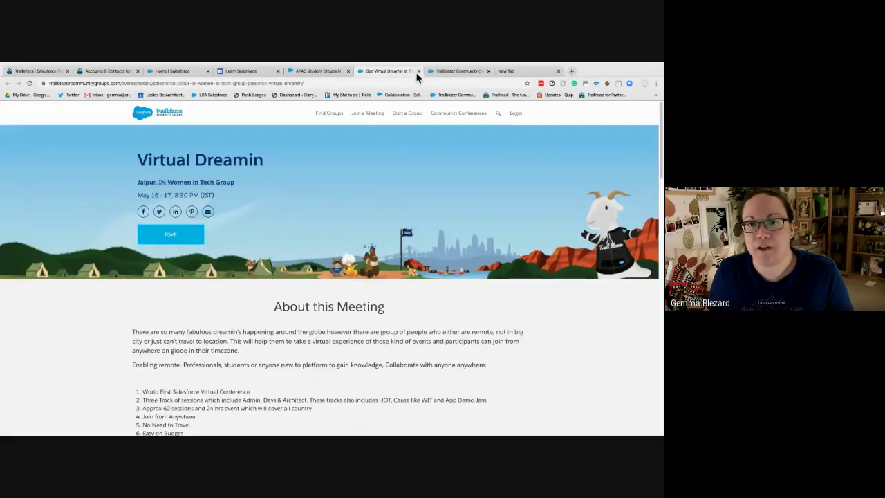
{"action": "left_click", "coordinate": [418, 71]}
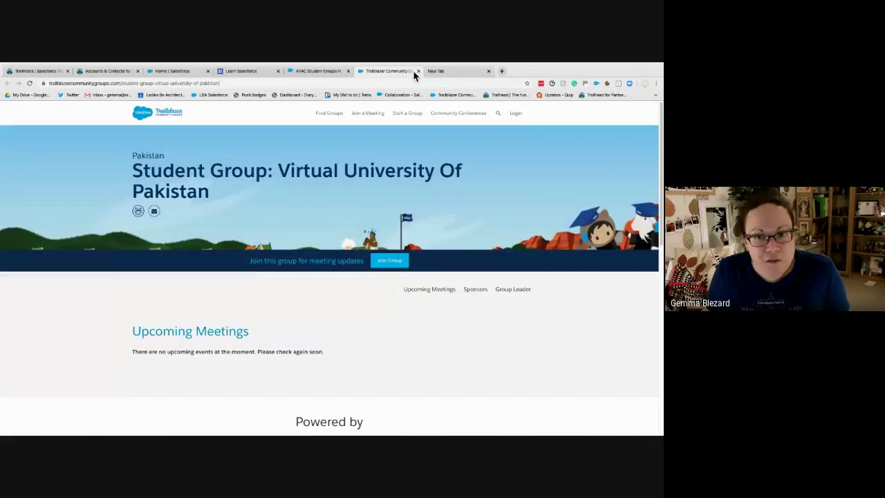
{"action": "left_click", "coordinate": [418, 71]}
{"action": "left_click", "coordinate": [420, 71]}
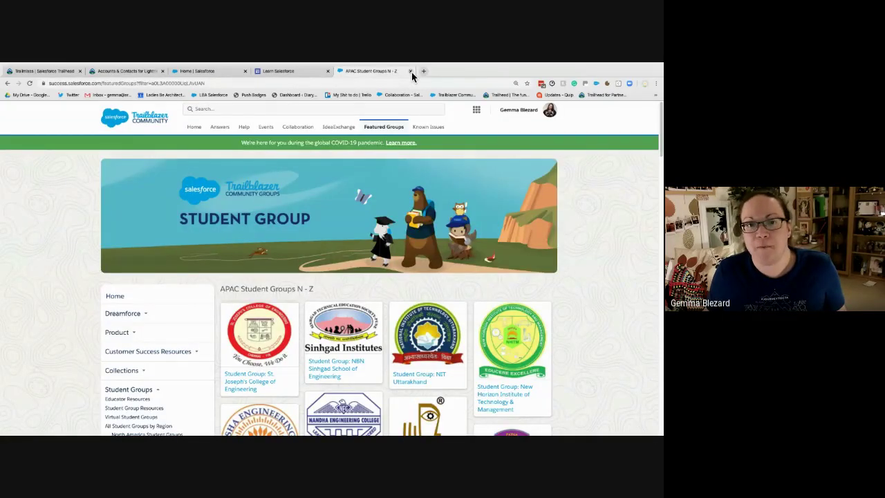
{"action": "left_click", "coordinate": [410, 71]}
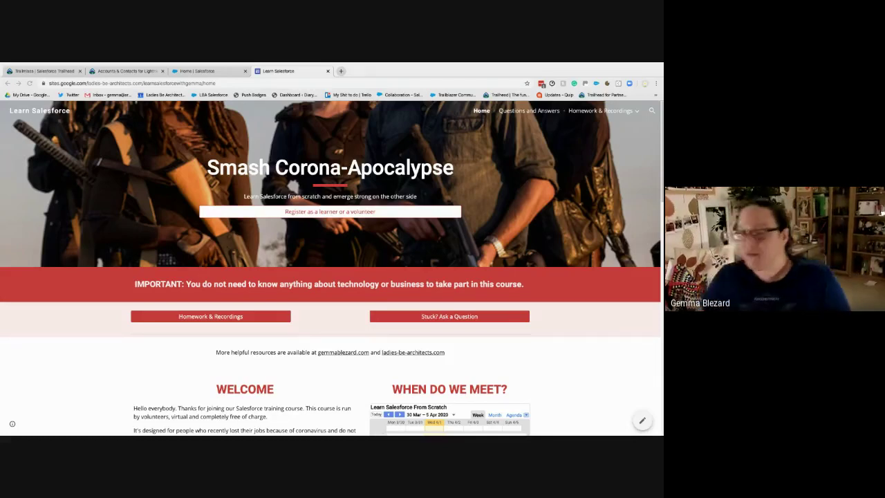
{"action": "left_click", "coordinate": [122, 72]}
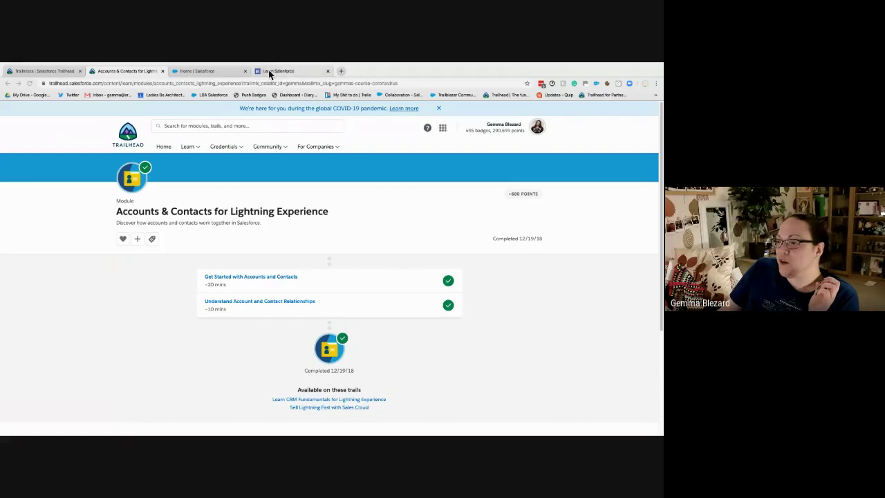
{"action": "left_click", "coordinate": [296, 72]}
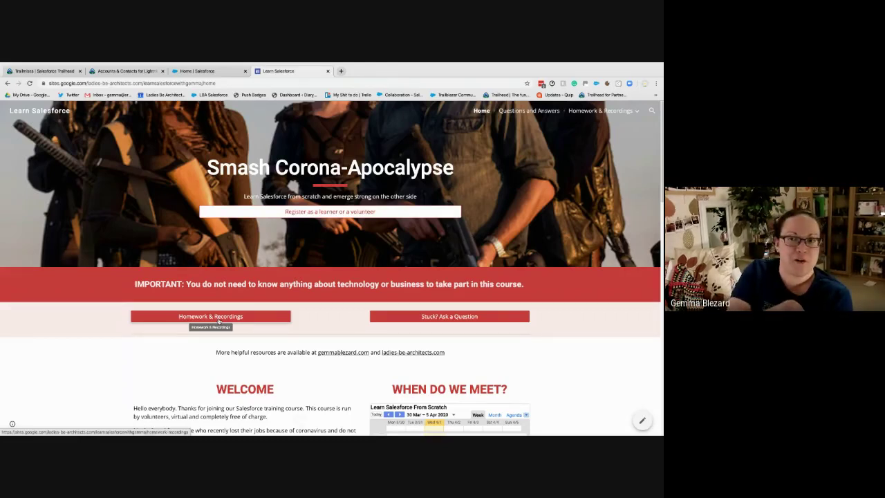
From Homework & Recordings, expand previous weeks' sessions and open the Week 1 Introduction to Salesforce page
{"action": "left_click", "coordinate": [197, 318]}
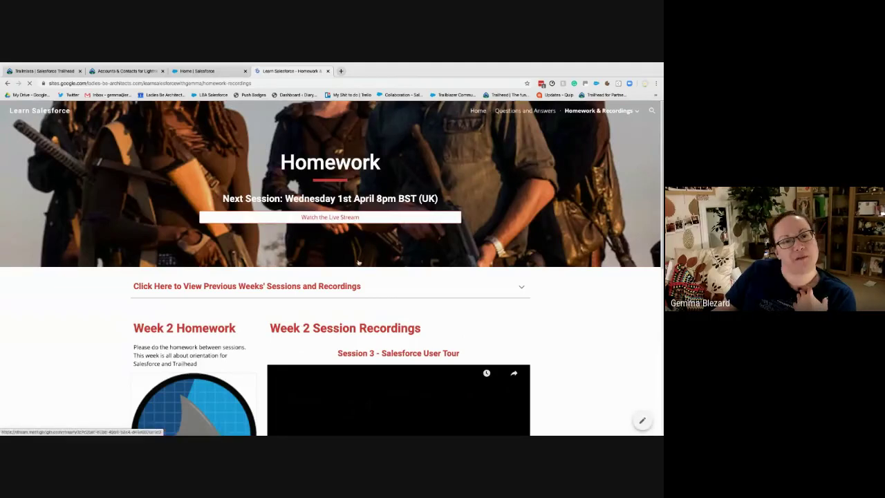
{"action": "scroll", "coordinate": [276, 283], "scroll_direction": "down", "scroll_amount": 1}
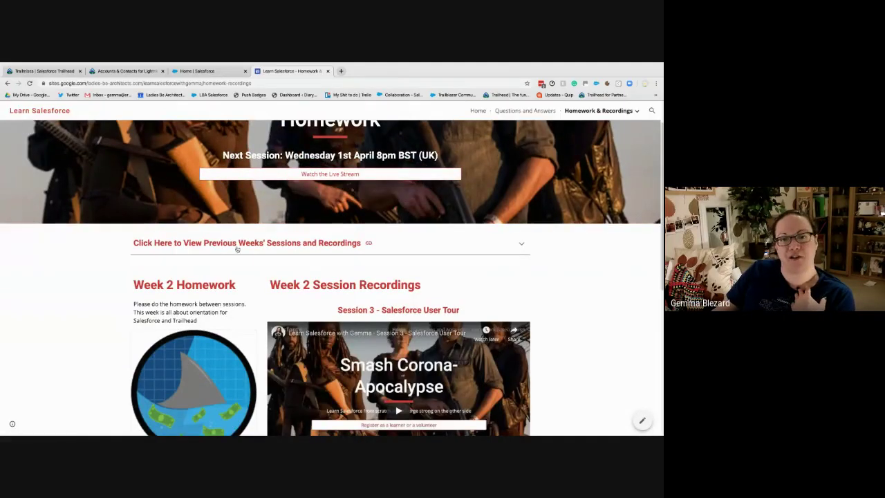
{"action": "left_click", "coordinate": [237, 246]}
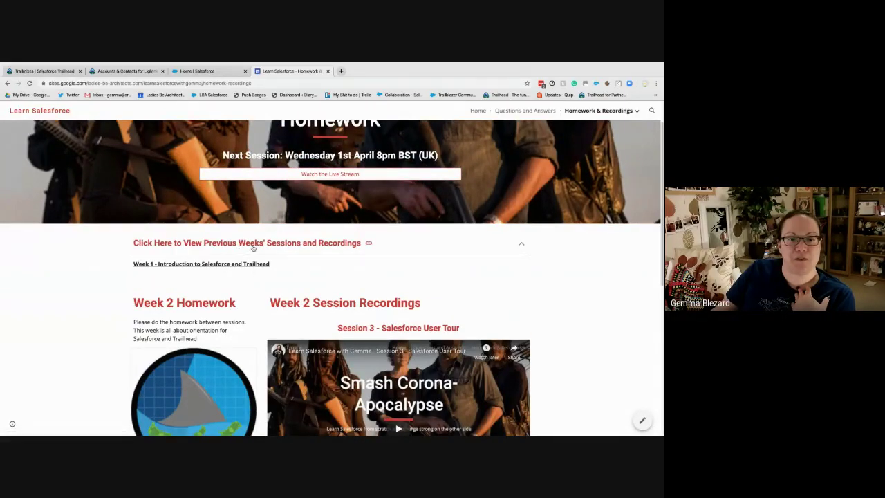
{"action": "left_click", "coordinate": [259, 247]}
{"action": "left_click", "coordinate": [167, 248]}
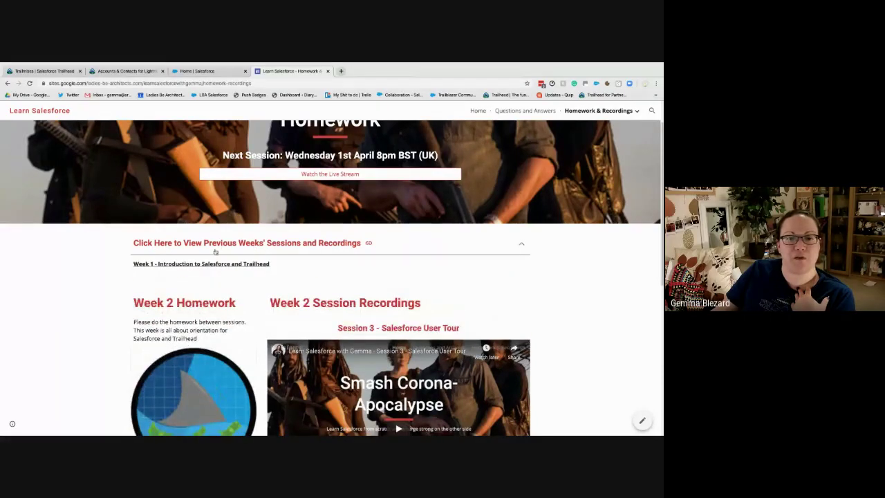
{"action": "left_click", "coordinate": [156, 265]}
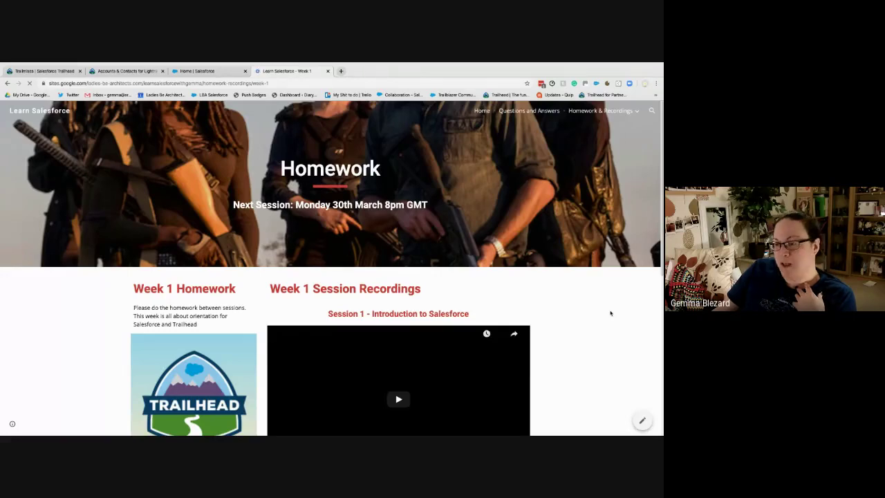
{"action": "scroll", "coordinate": [608, 308], "scroll_direction": "down", "scroll_amount": 3}
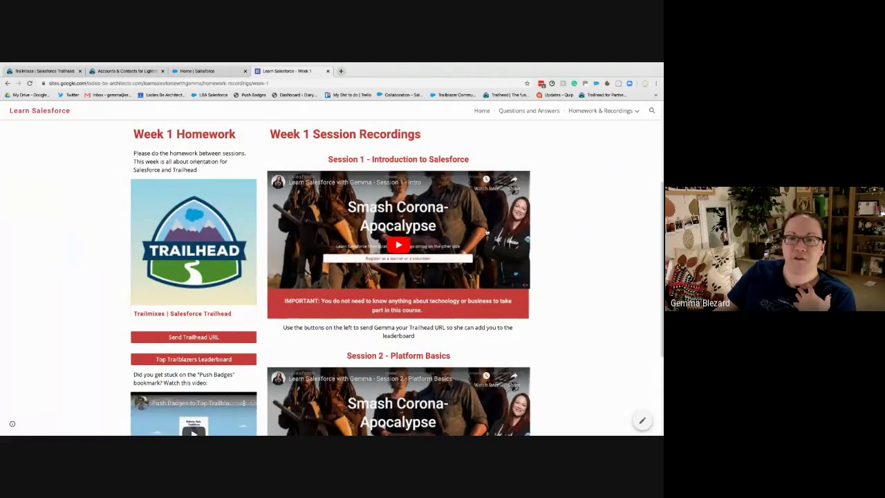
{"action": "scroll", "coordinate": [486, 232], "scroll_direction": "down", "scroll_amount": 1}
{"action": "scroll", "coordinate": [486, 231], "scroll_direction": "down", "scroll_amount": 3}
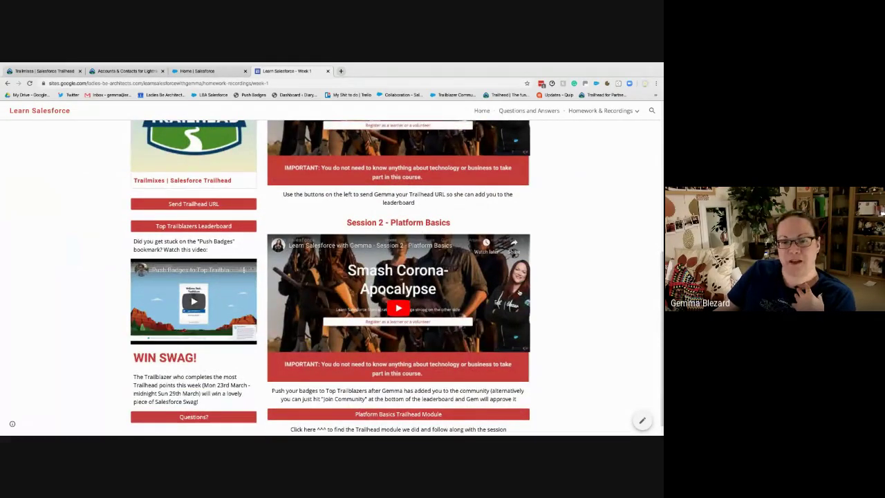
{"action": "scroll", "coordinate": [521, 294], "scroll_direction": "down", "scroll_amount": 1}
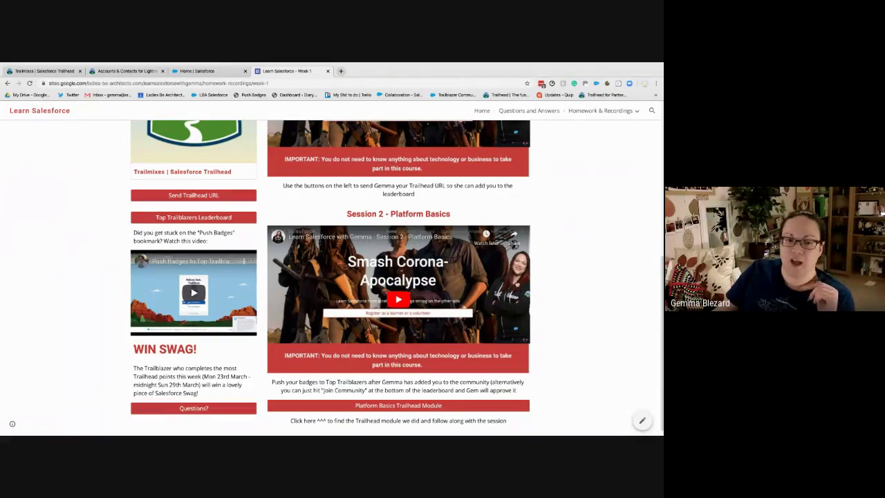
{"action": "scroll", "coordinate": [217, 279], "scroll_direction": "up", "scroll_amount": 1}
{"action": "scroll", "coordinate": [217, 279], "scroll_direction": "up", "scroll_amount": 1}
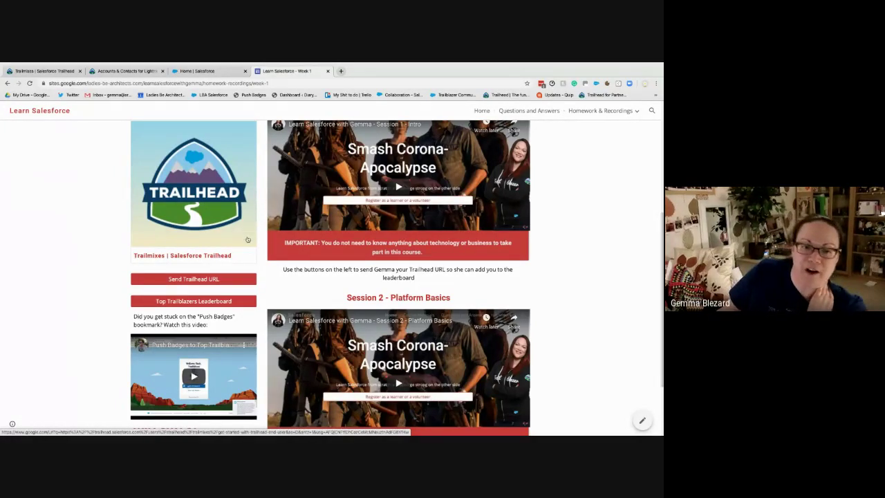
{"action": "scroll", "coordinate": [252, 242], "scroll_direction": "up", "scroll_amount": 3}
{"action": "scroll", "coordinate": [253, 253], "scroll_direction": "up", "scroll_amount": 3}
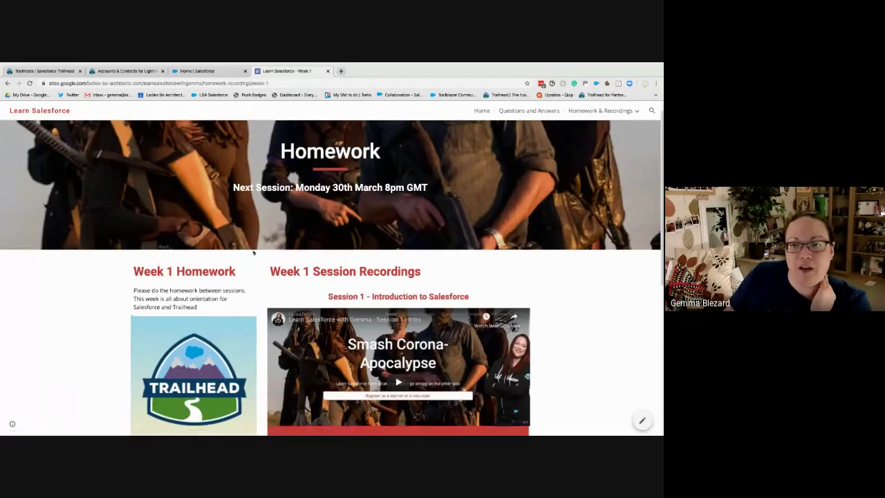
Go back to Homework & Recordings and expand 'Click Here to View Previous Weeks' Sessions and Recordings'
{"action": "left_click", "coordinate": [8, 83]}
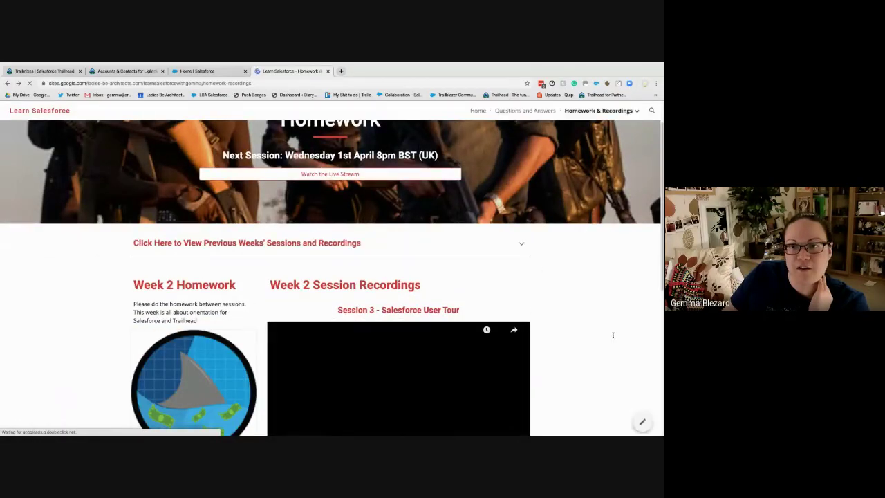
{"action": "scroll", "coordinate": [605, 336], "scroll_direction": "down", "scroll_amount": 1}
{"action": "scroll", "coordinate": [596, 336], "scroll_direction": "down", "scroll_amount": 2}
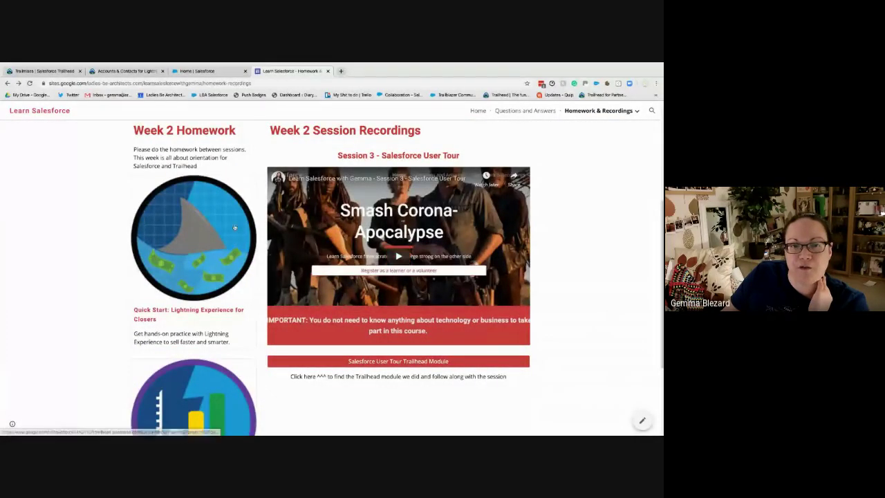
{"action": "scroll", "coordinate": [204, 142], "scroll_direction": "up", "scroll_amount": 1}
{"action": "left_click", "coordinate": [203, 146]}
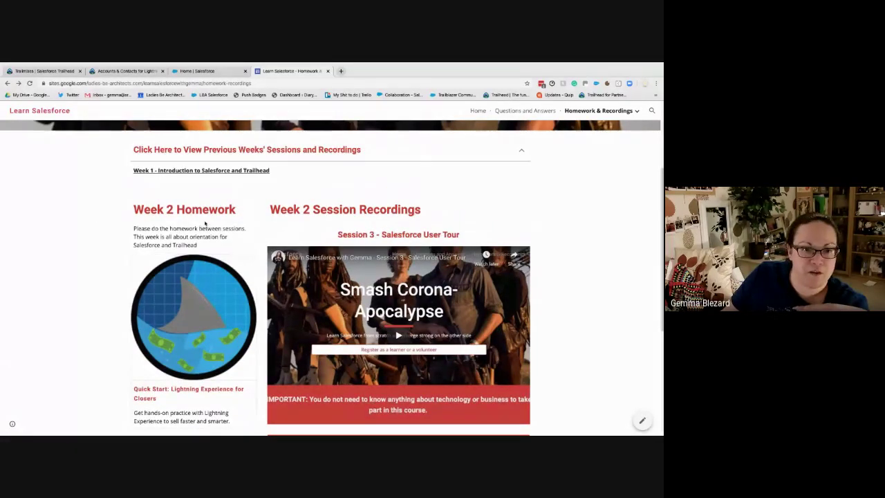
{"action": "scroll", "coordinate": [207, 228], "scroll_direction": "down", "scroll_amount": 2}
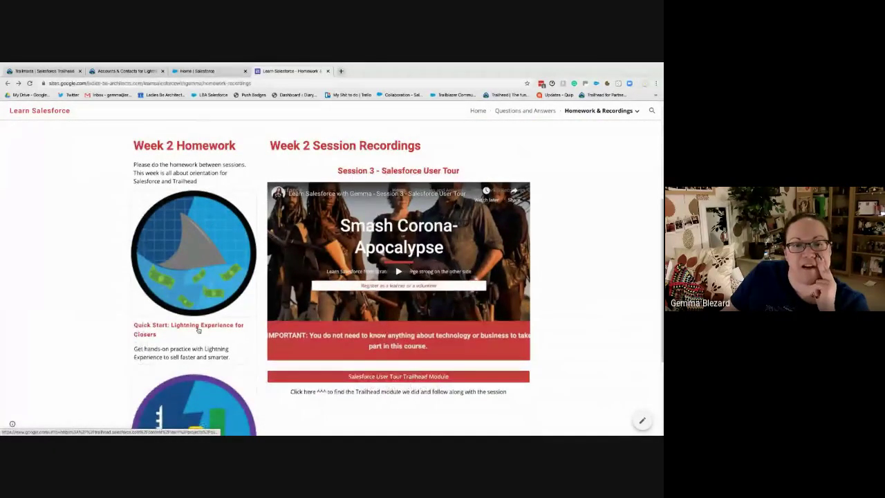
{"action": "scroll", "coordinate": [195, 331], "scroll_direction": "down", "scroll_amount": 3}
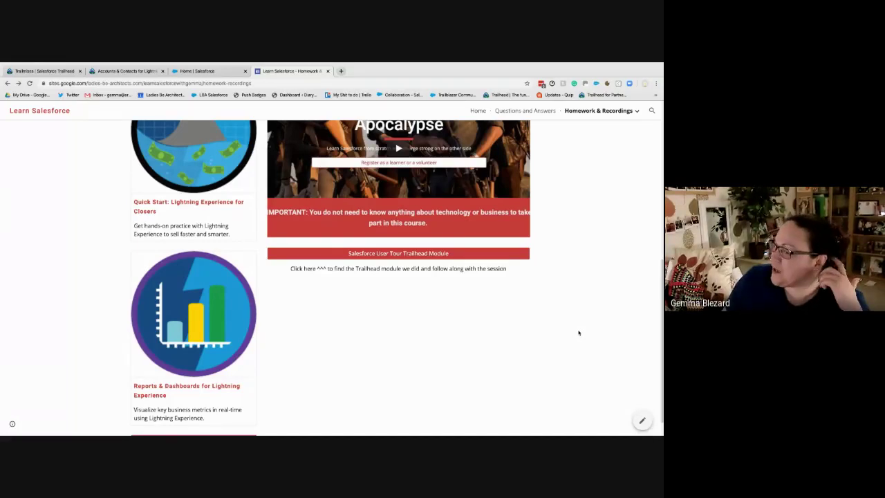
{"action": "scroll", "coordinate": [613, 298], "scroll_direction": "up", "scroll_amount": 5}
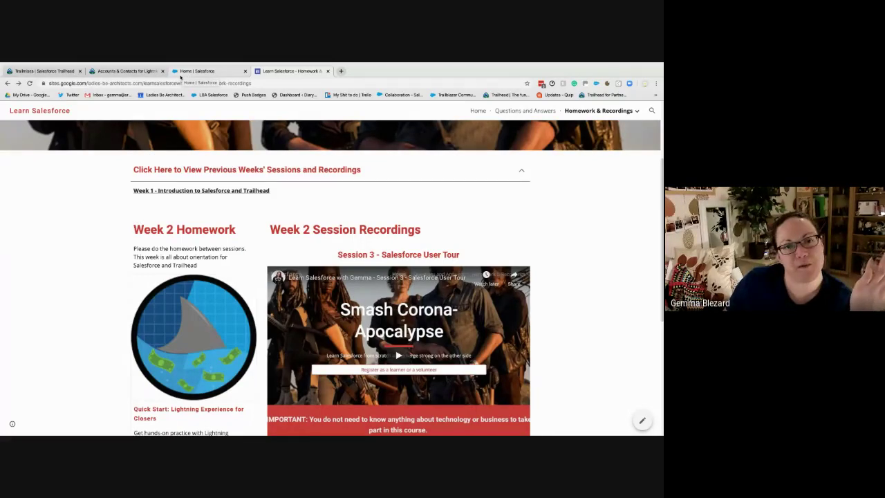
Look over the Salesforce org's Home page, then switch to the Accounts & Contacts for Lightning module
{"action": "left_click", "coordinate": [188, 76]}
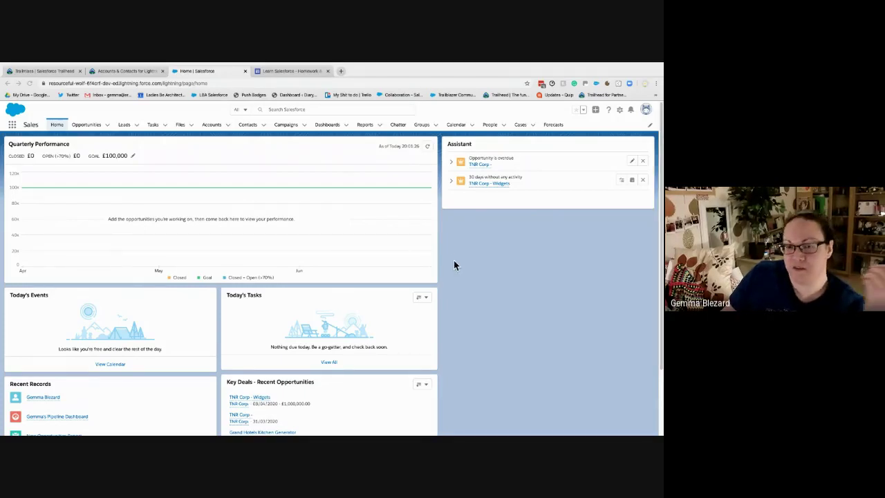
{"action": "left_click", "coordinate": [125, 71]}
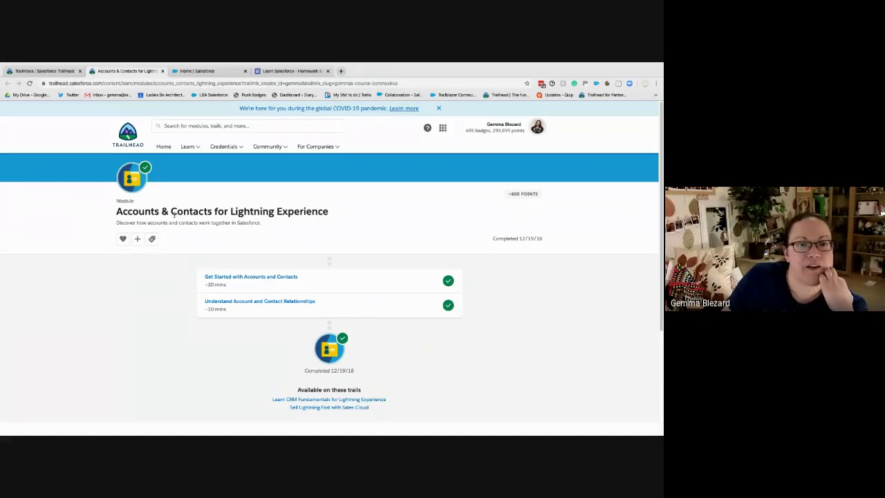
{"action": "left_click_drag", "start_coordinate": [113, 211], "coordinate": [353, 212]}
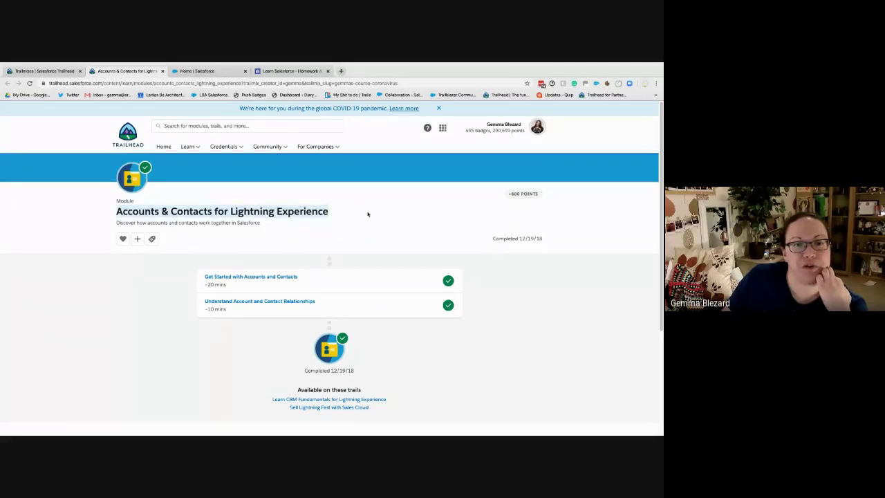
{"action": "left_click", "coordinate": [580, 219]}
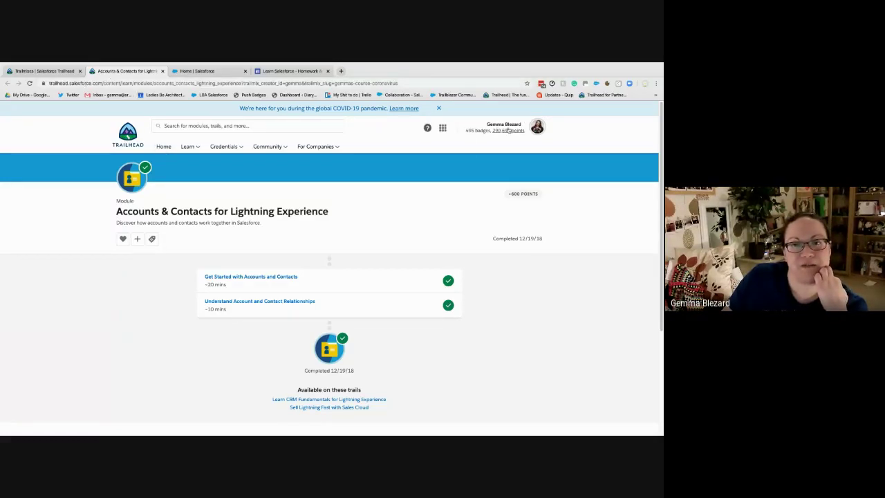
Search Trailhead for 'accounts contacts for lightning experience' and open the Accounts & Contacts module result
{"action": "left_click", "coordinate": [189, 125]}
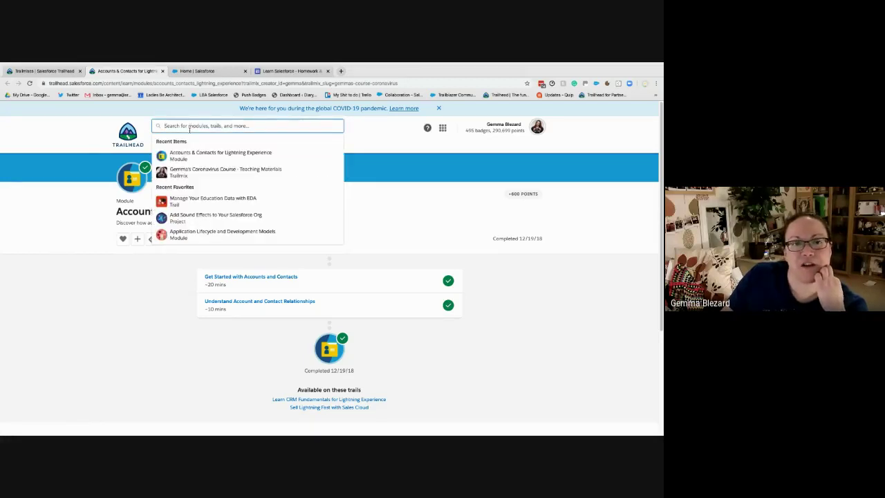
{"action": "type", "text": "accounts"}
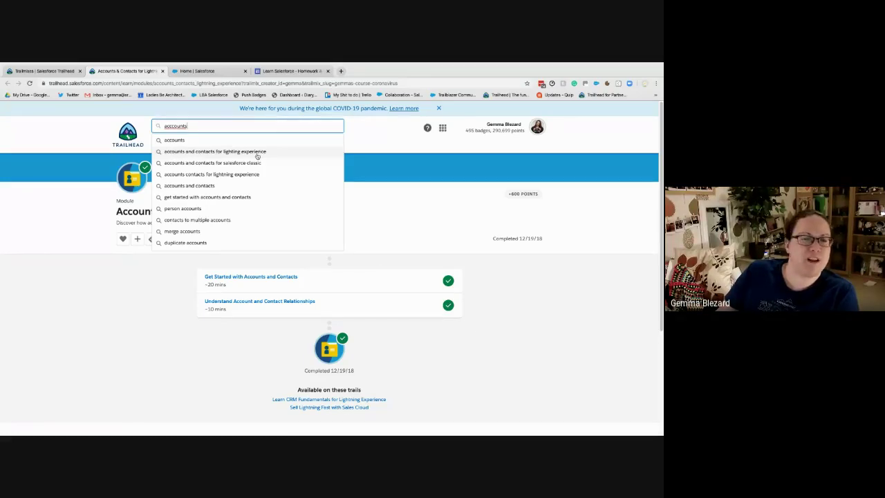
{"action": "left_click", "coordinate": [218, 174]}
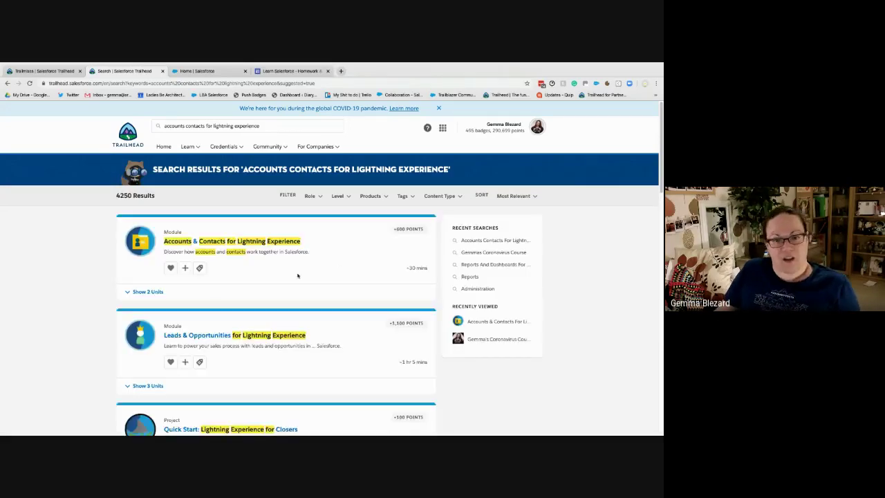
{"action": "left_click", "coordinate": [268, 249]}
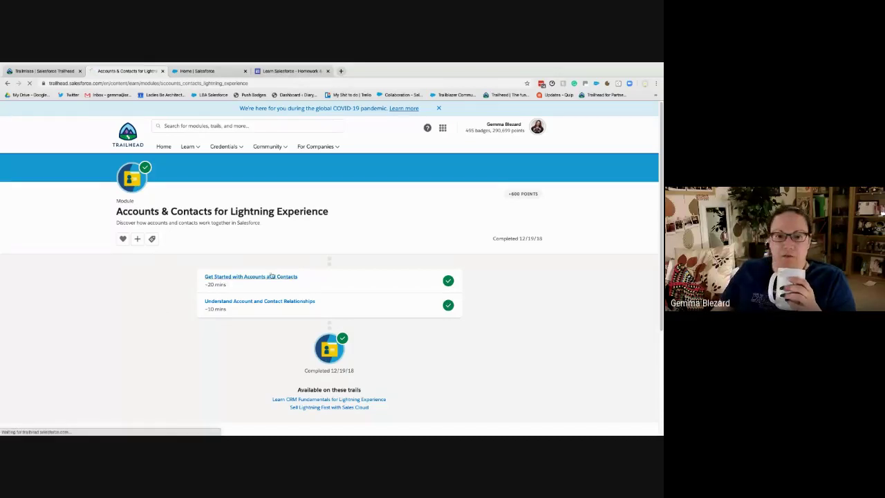
Open the 'Get Started with Accounts and Contacts' unit from the module page
{"action": "left_click", "coordinate": [286, 276]}
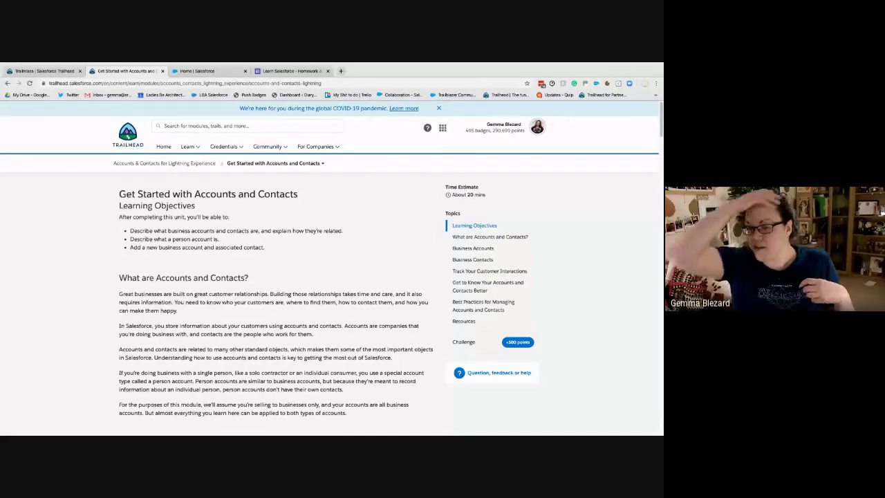
Switch to the Salesforce org and open its Accounts list, showing recently viewed TNR Corp
{"action": "left_click", "coordinate": [187, 71]}
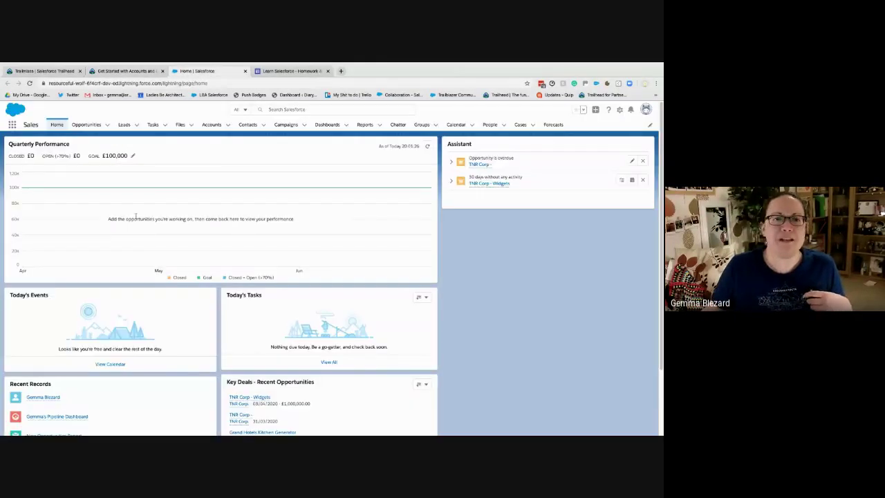
{"action": "left_click", "coordinate": [212, 124]}
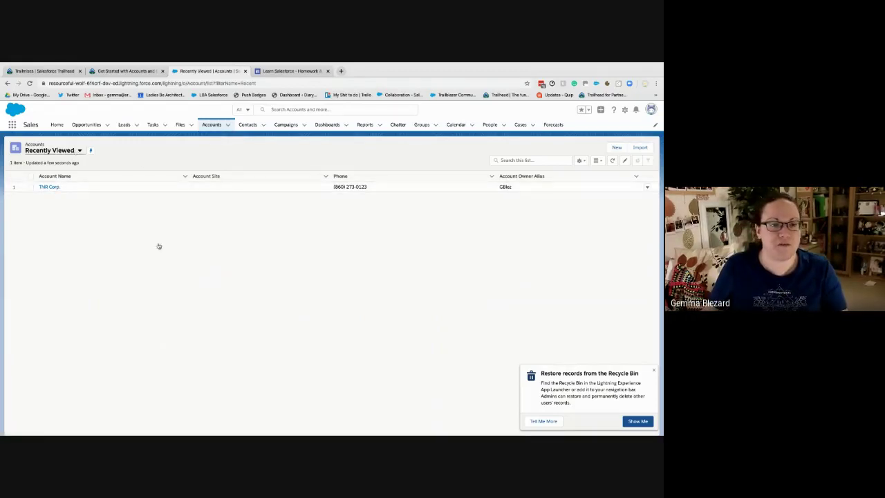
Change the Accounts list view from Recently Viewed to All Accounts
{"action": "left_click", "coordinate": [58, 176]}
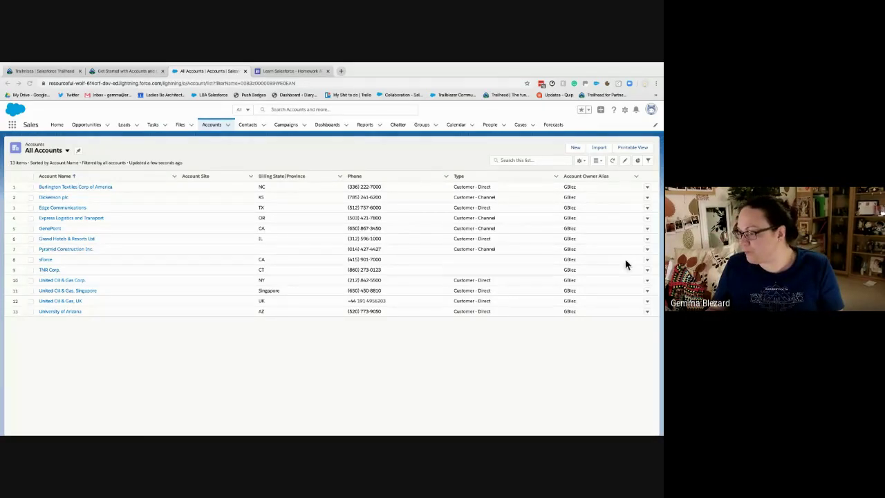
Switch to the Get Started with Accounts and Contacts unit and copy its web address
{"action": "left_click", "coordinate": [126, 71]}
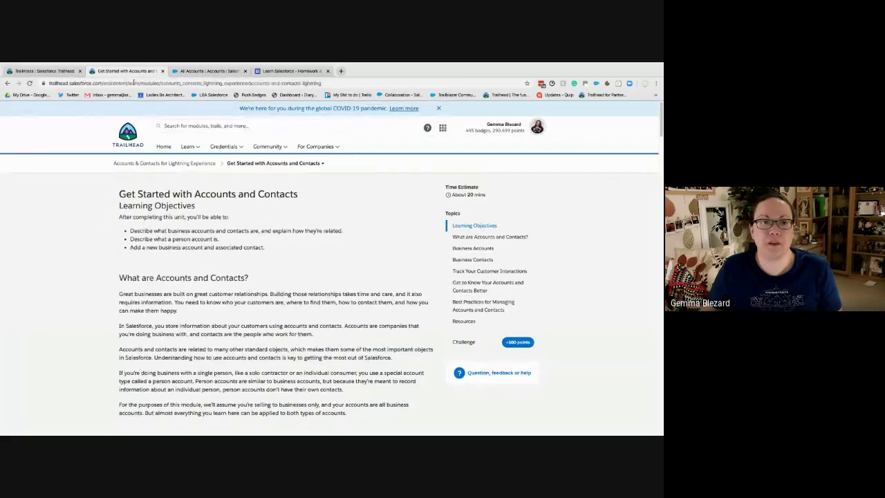
{"action": "left_click", "coordinate": [138, 83]}
{"action": "key", "text": "Escape"}
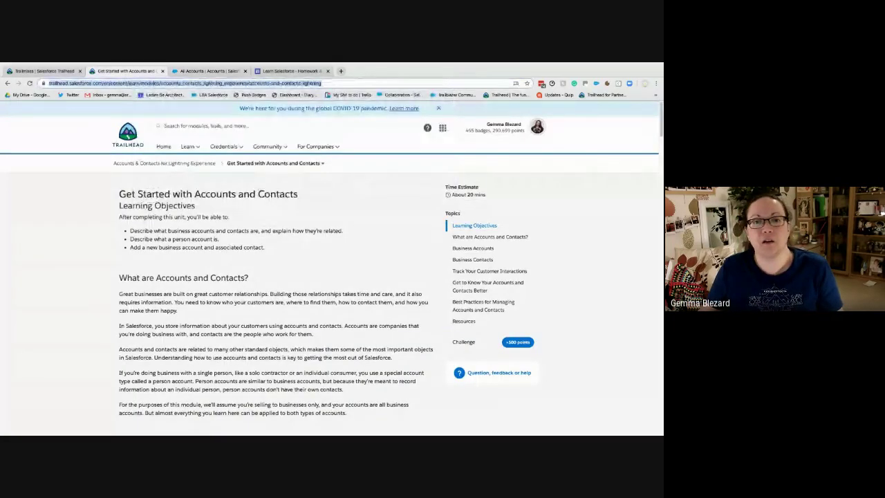
{"action": "key", "text": "super+Tab"}
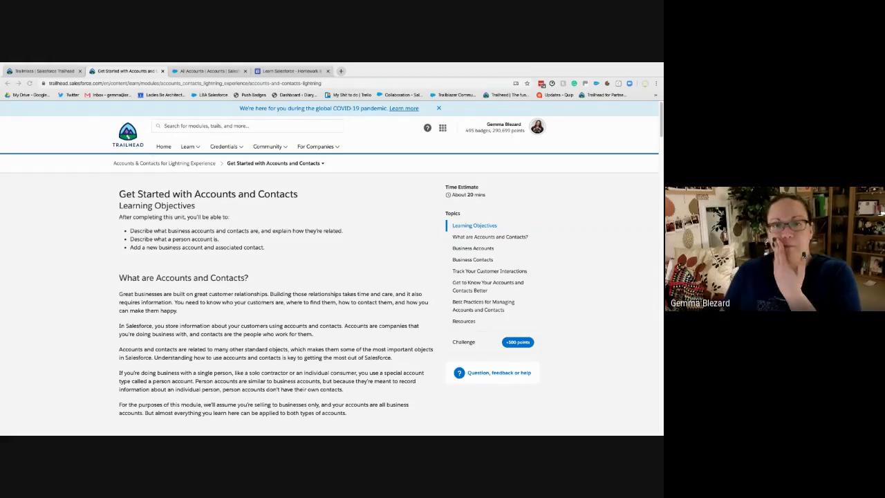
Switch back to the All Accounts | Salesforce tab listing 13 accounts
{"action": "left_click", "coordinate": [210, 72]}
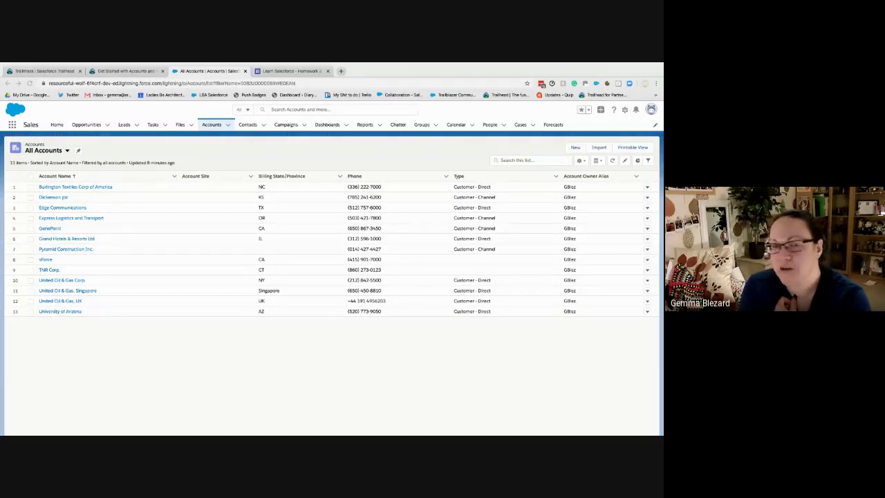
Compare the Burlington Textiles record's VP Facilities contact and £235,000.00 Closed Won opportunity with the Trailhead unit
{"action": "left_click", "coordinate": [73, 188]}
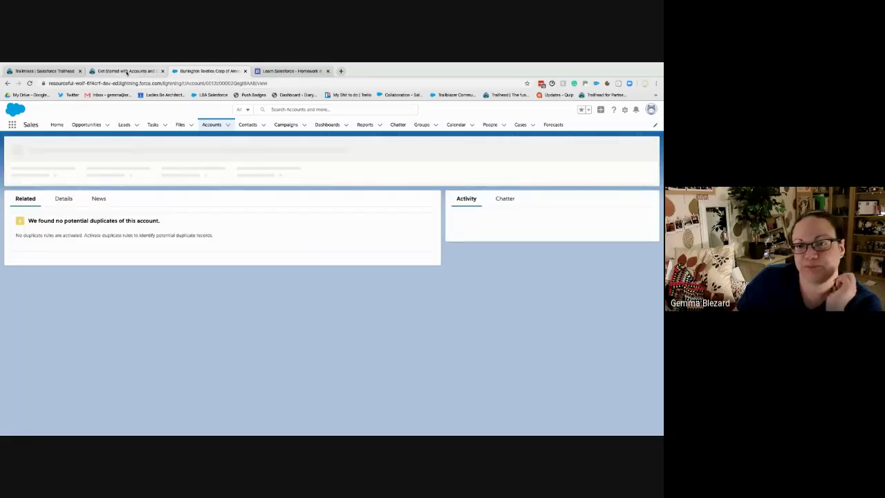
{"action": "left_click", "coordinate": [125, 71]}
{"action": "left_click", "coordinate": [206, 305]}
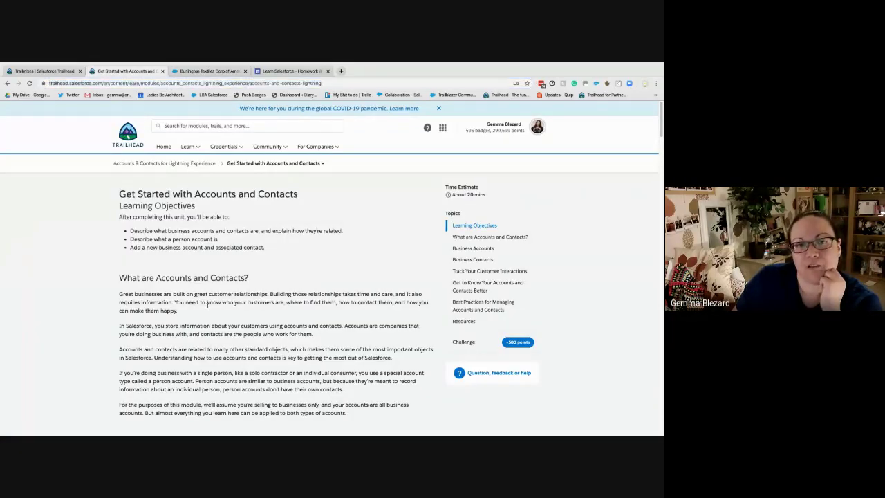
{"action": "scroll", "coordinate": [262, 324], "scroll_direction": "down", "scroll_amount": 1}
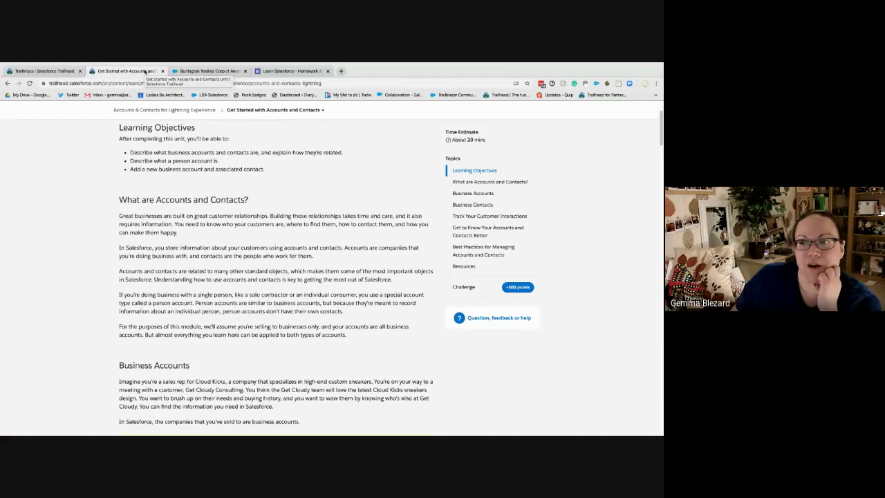
{"action": "left_click", "coordinate": [206, 71]}
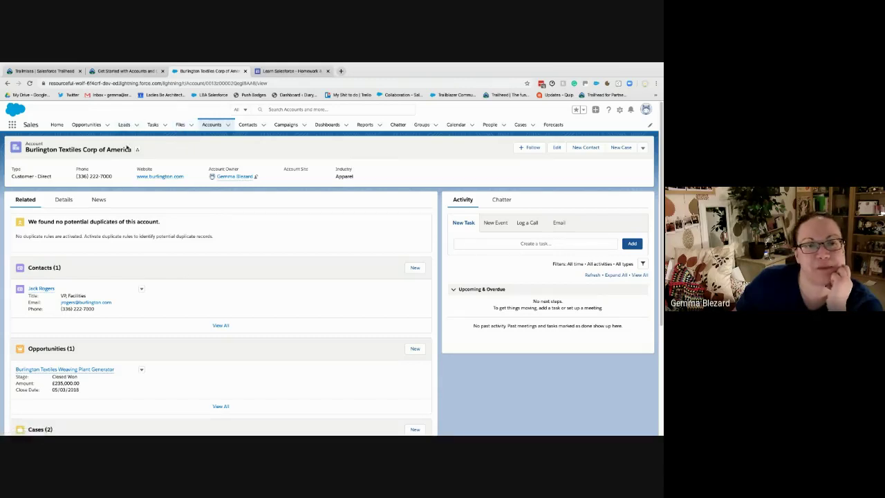
{"action": "left_click", "coordinate": [149, 71]}
{"action": "scroll", "coordinate": [315, 269], "scroll_direction": "down", "scroll_amount": 3}
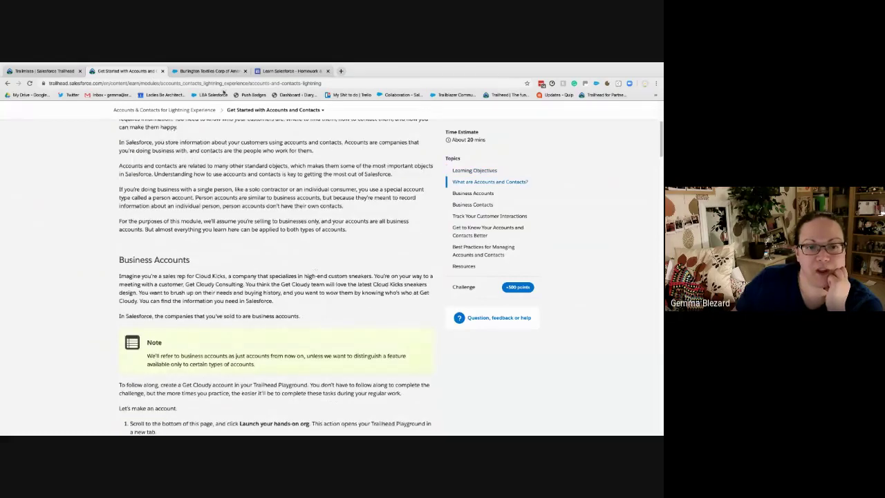
{"action": "left_click", "coordinate": [216, 72]}
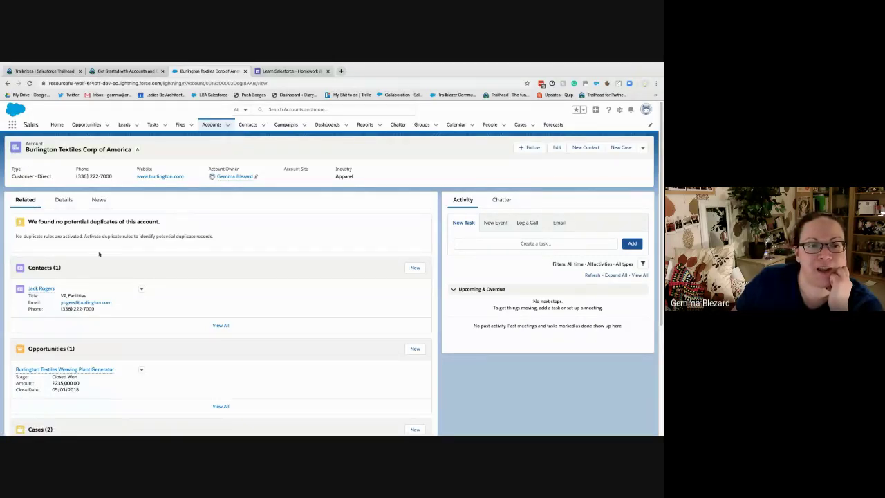
{"action": "mouse_move", "coordinate": [43, 293]}
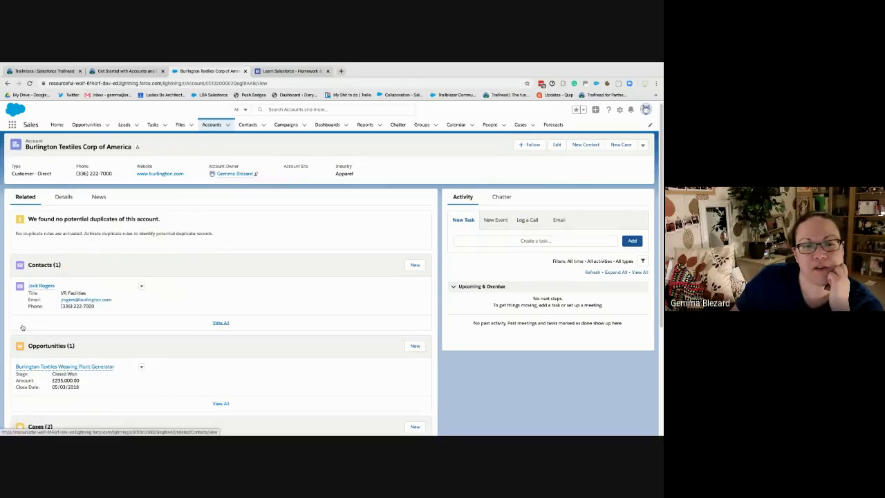
{"action": "scroll", "coordinate": [31, 193], "scroll_direction": "down", "scroll_amount": 1}
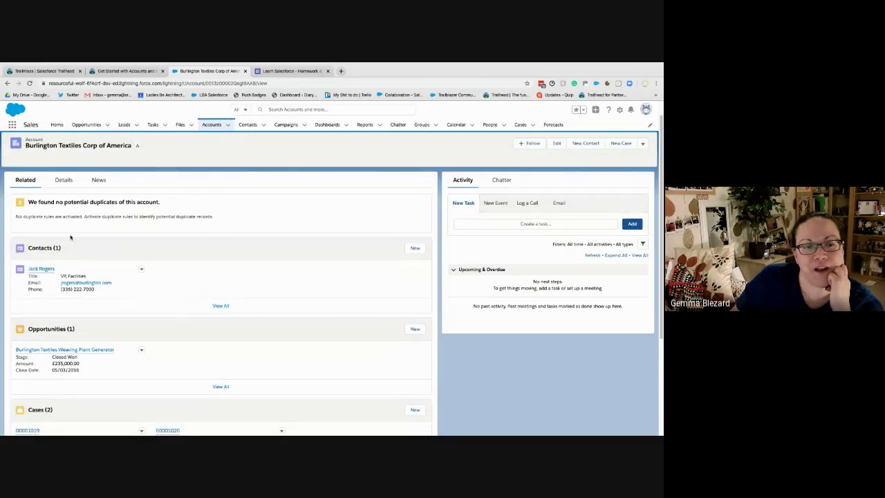
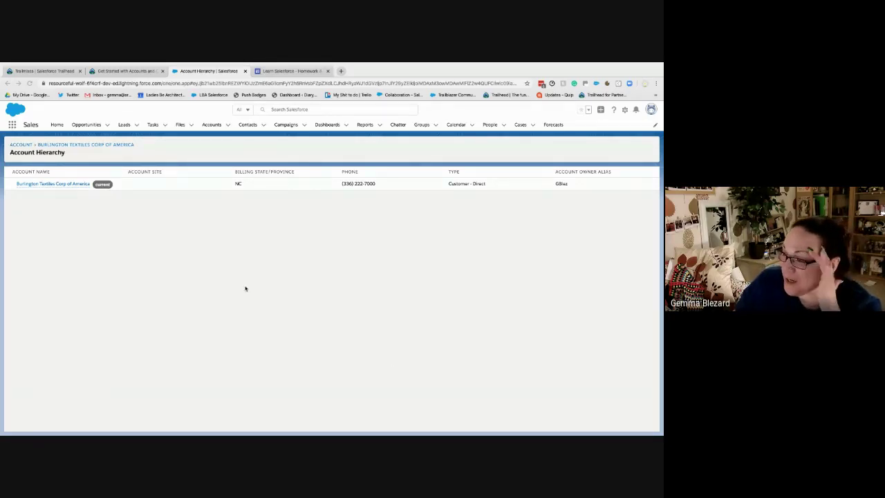
Go back from the hierarchy to the Burlington Textiles Corp of America record, with its contact, opportunity and two cases
{"action": "left_click", "coordinate": [43, 144]}
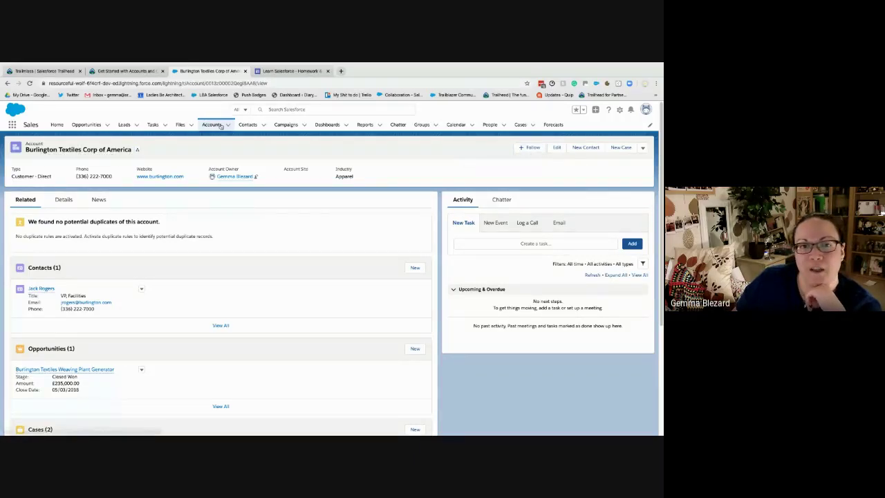
{"action": "left_click", "coordinate": [227, 125]}
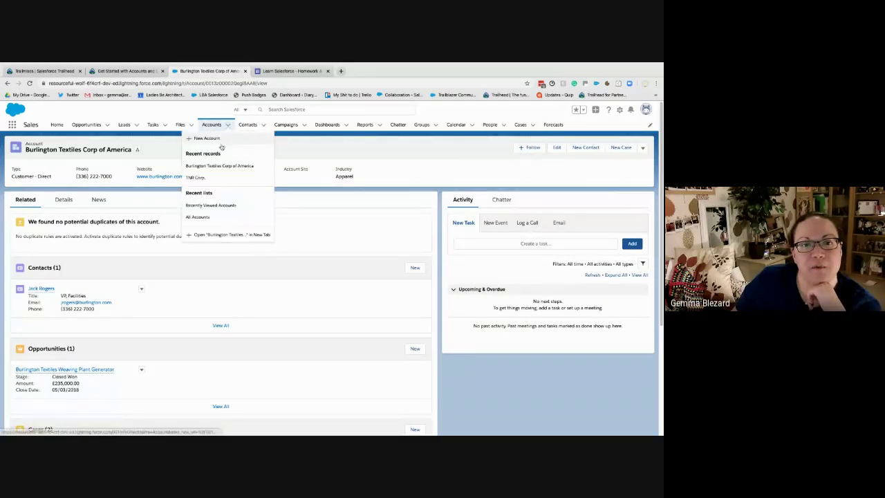
Start a new account 'Burlington San Francisco' whose parent is Burlington Textiles Corp of America
{"action": "left_click", "coordinate": [229, 142]}
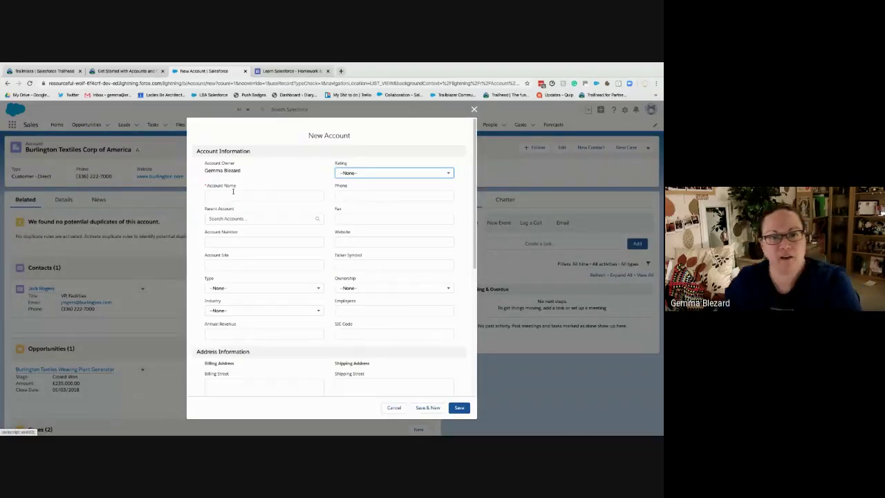
{"action": "left_click", "coordinate": [233, 193]}
{"action": "type", "text": "Burl"}
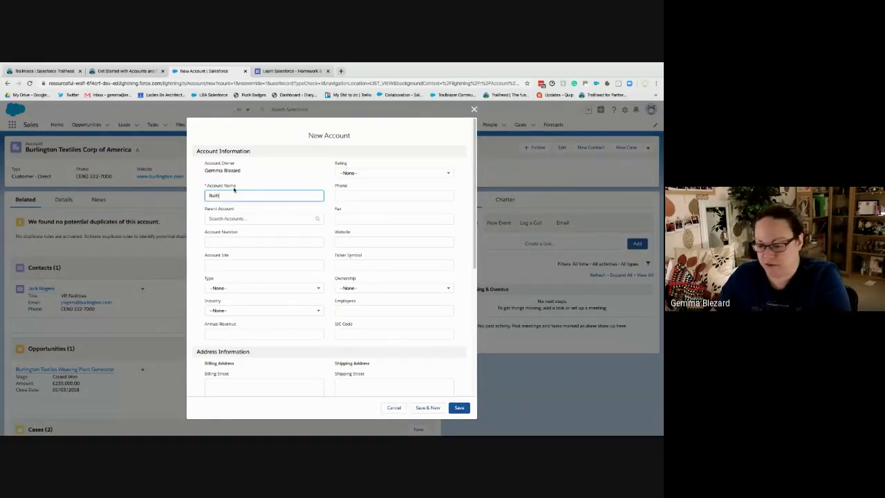
{"action": "type", "text": "ington"}
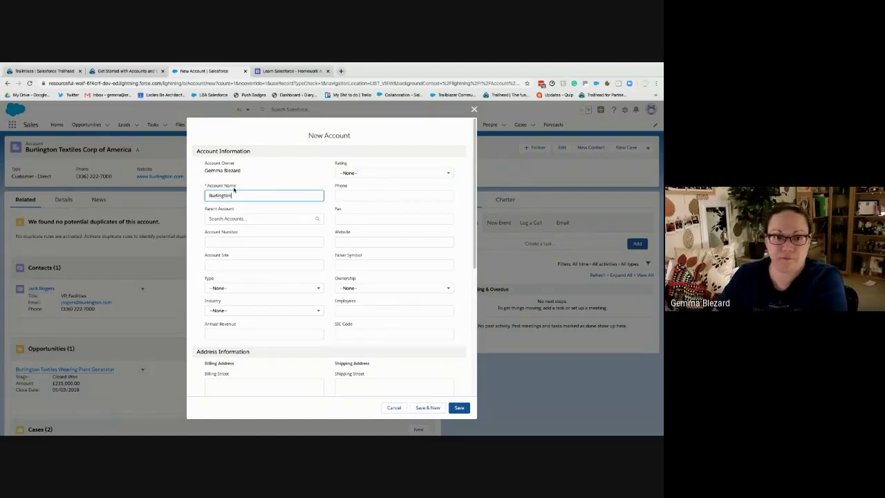
{"action": "type", "text": " San Francis"}
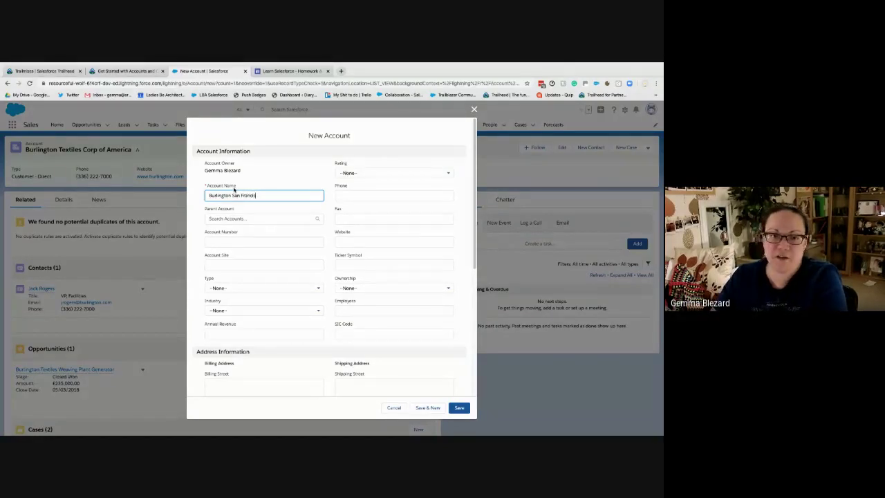
{"action": "type", "text": "co"}
{"action": "key", "text": "Tab"}
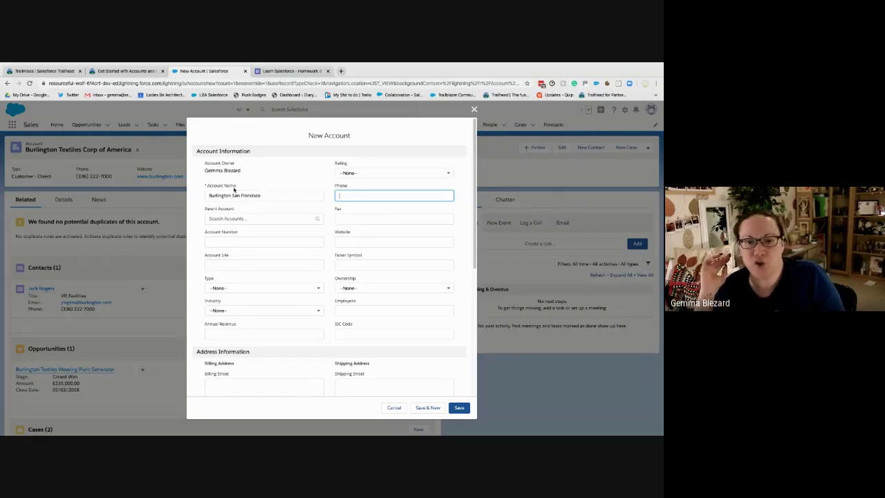
{"action": "left_click", "coordinate": [266, 219]}
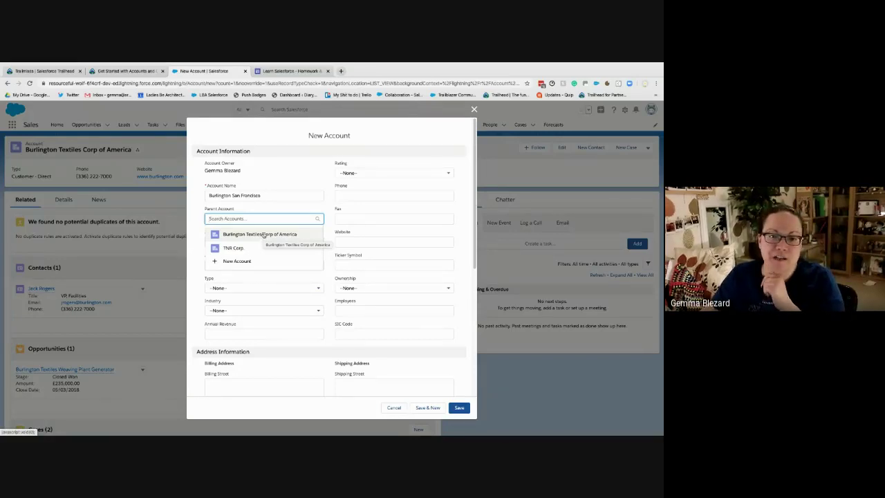
{"action": "left_click", "coordinate": [264, 235]}
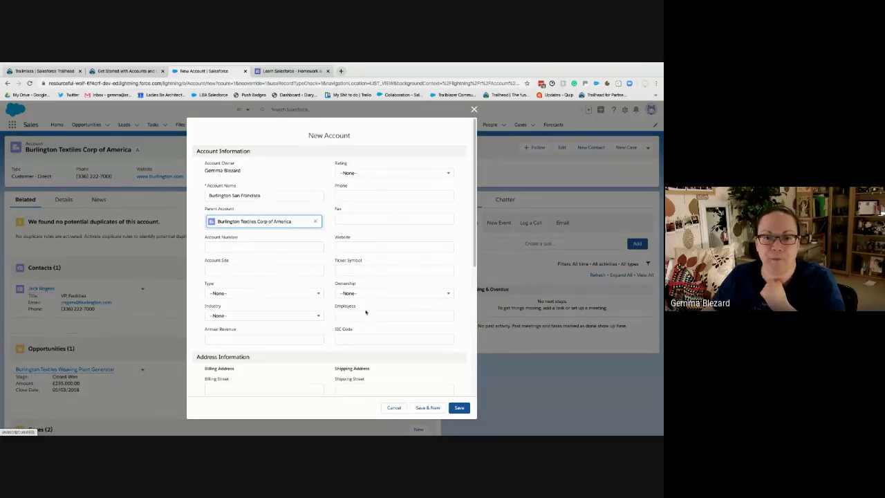
Choose Prospect as the new account's Type, leaving Industry at None for now
{"action": "scroll", "coordinate": [276, 277], "scroll_direction": "down", "scroll_amount": 1}
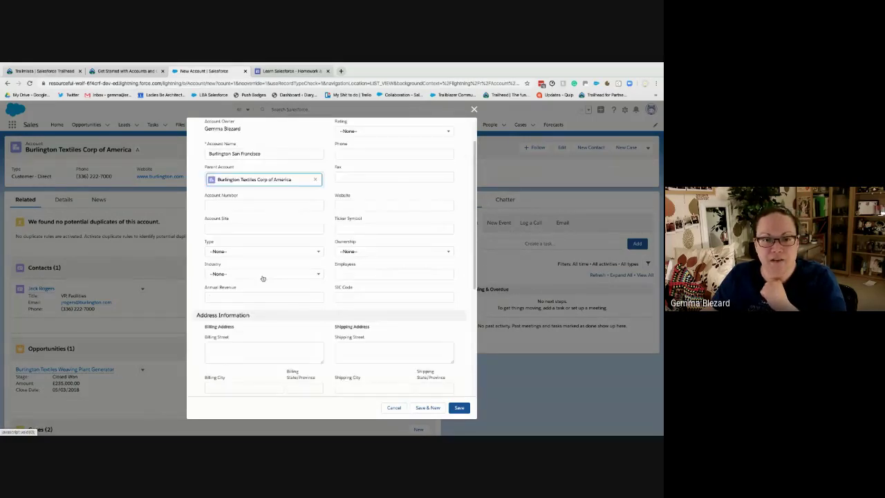
{"action": "left_click", "coordinate": [240, 253]}
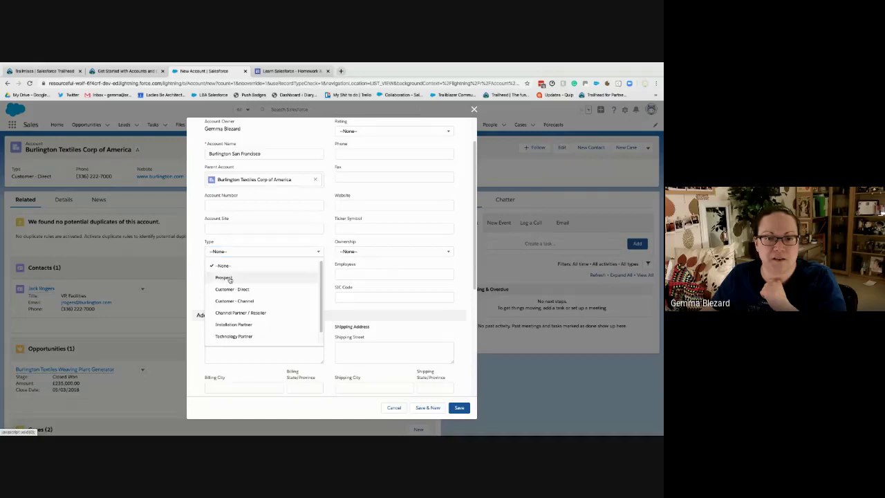
{"action": "left_click", "coordinate": [224, 277]}
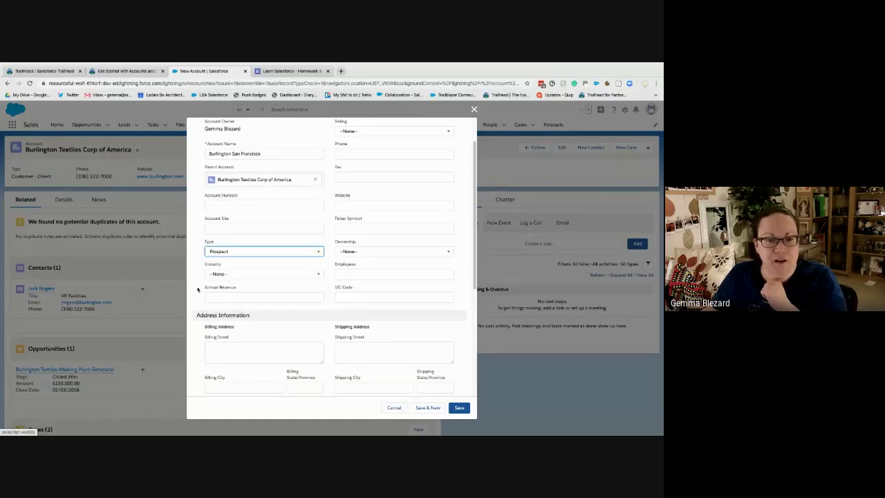
{"action": "left_click", "coordinate": [202, 356]}
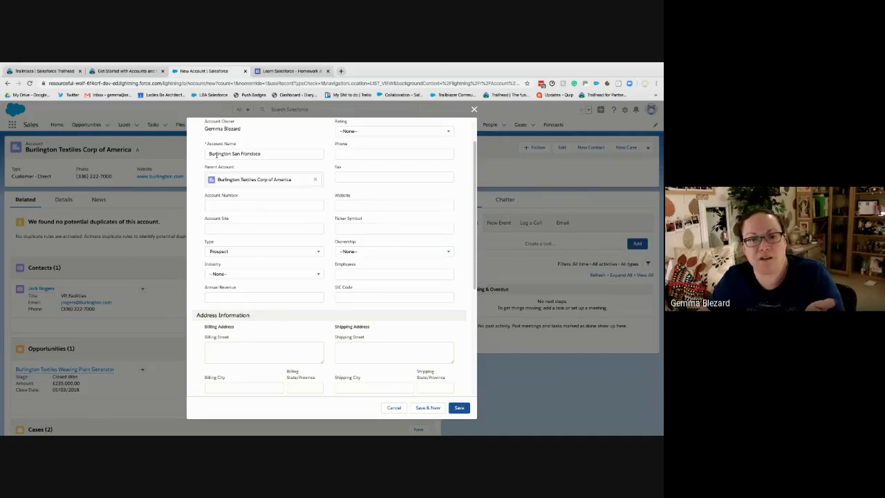
{"action": "triple_click", "coordinate": [271, 153]}
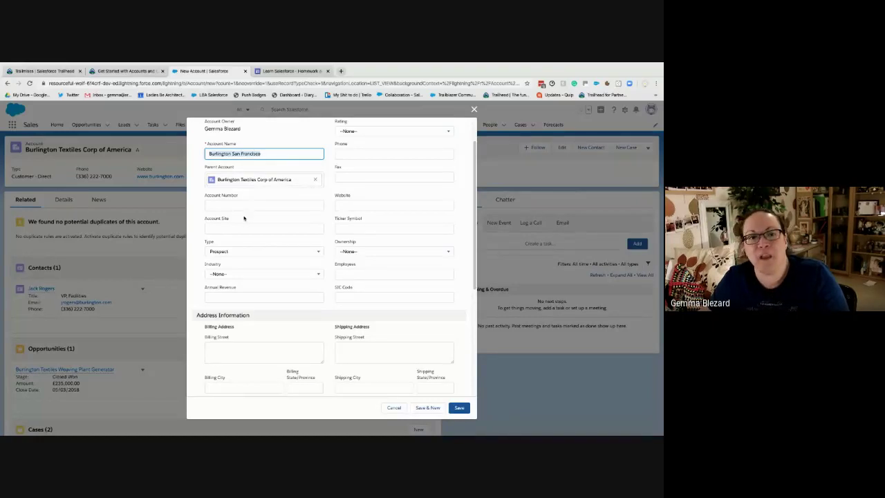
{"action": "left_click", "coordinate": [245, 276]}
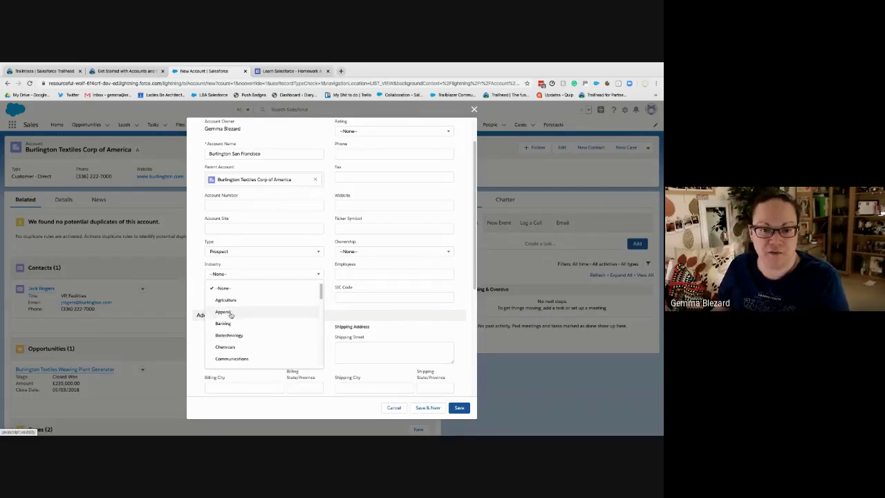
Set the account's Industry to Apparel and Ownership to Public
{"action": "left_click", "coordinate": [223, 312]}
{"action": "left_click", "coordinate": [350, 252]}
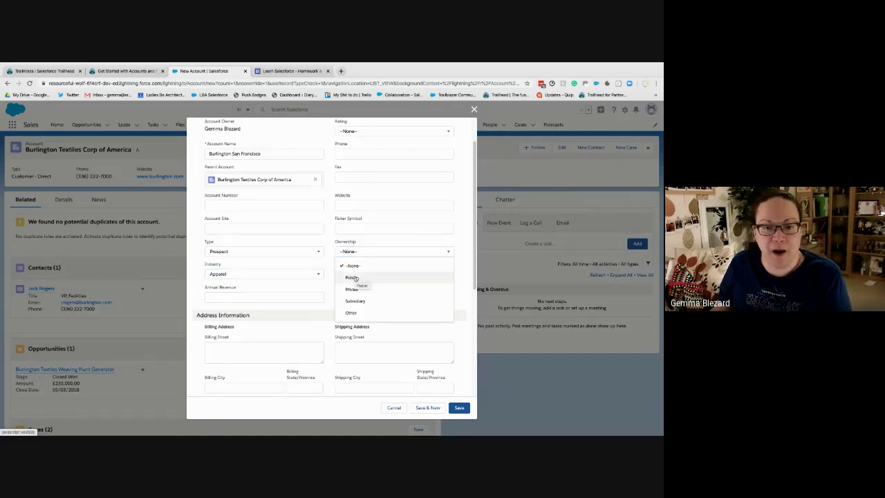
{"action": "left_click", "coordinate": [354, 278]}
Enter billing city San Francisco and billing country USA
{"action": "left_click", "coordinate": [216, 387]}
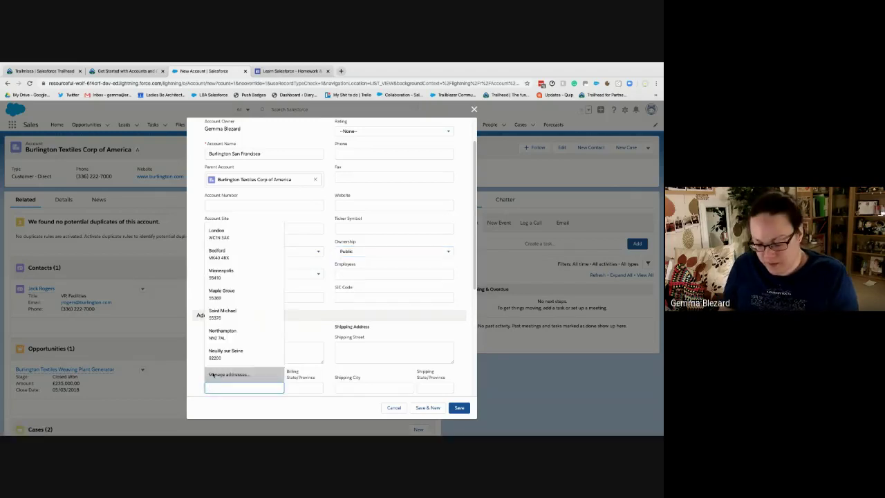
{"action": "type", "text": "San Francisco"}
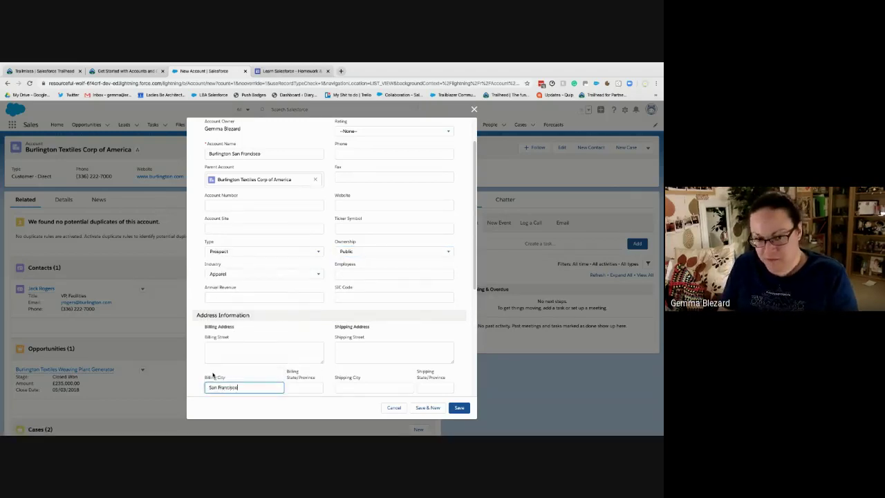
{"action": "key", "text": "Tab"}
{"action": "scroll", "coordinate": [282, 199], "scroll_direction": "down", "scroll_amount": 3}
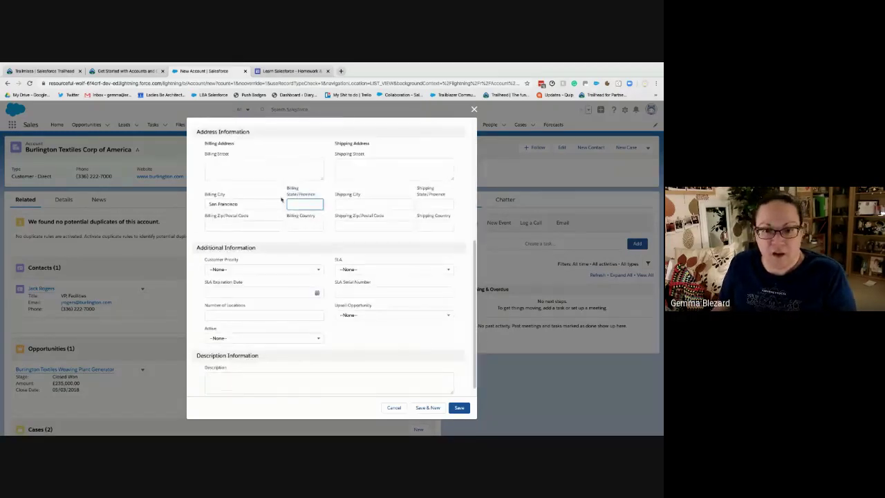
{"action": "left_click", "coordinate": [320, 223]}
{"action": "type", "text": "USA"}
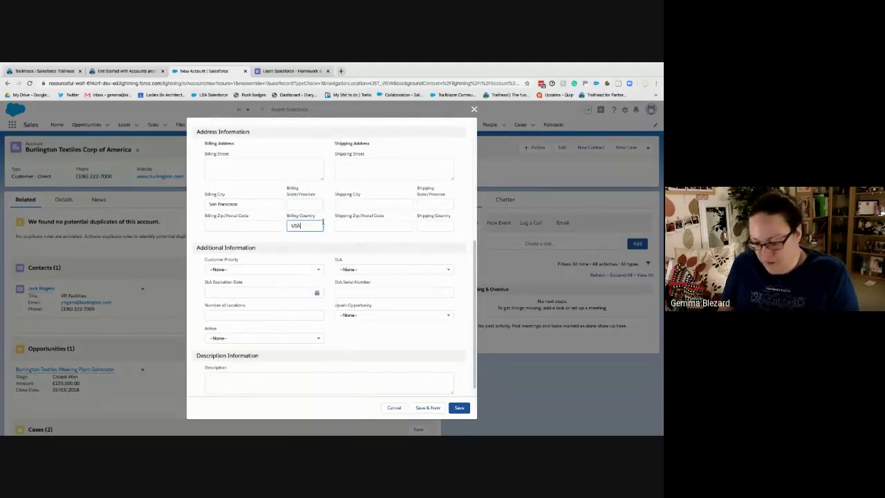
{"action": "key", "text": "Tab"}
Set Customer Priority High, Upsell Opportunity Maybe, Active Yes, and save the account
{"action": "left_click", "coordinate": [284, 271]}
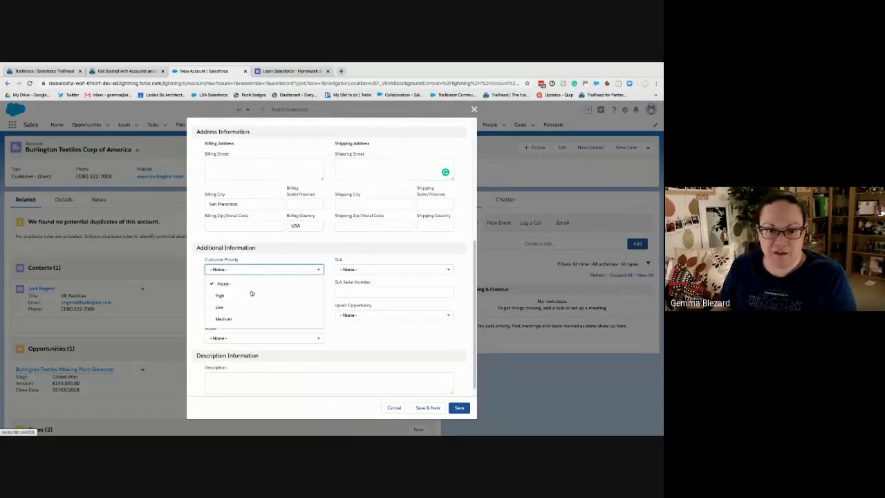
{"action": "left_click", "coordinate": [229, 298]}
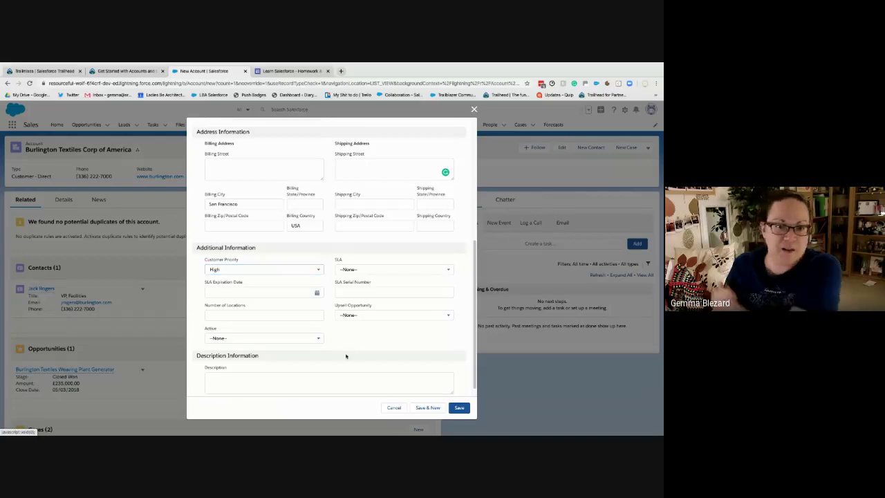
{"action": "scroll", "coordinate": [373, 356], "scroll_direction": "down", "scroll_amount": 1}
{"action": "left_click", "coordinate": [357, 304]}
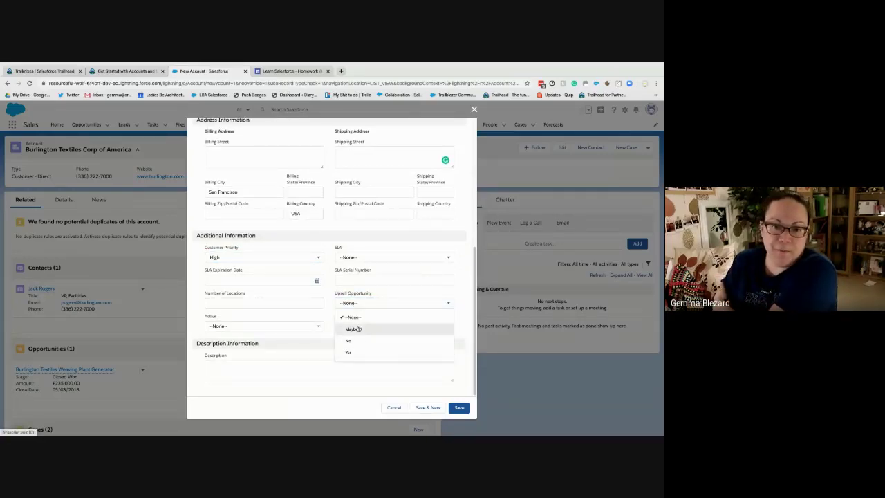
{"action": "left_click", "coordinate": [353, 329]}
{"action": "left_click", "coordinate": [294, 327]}
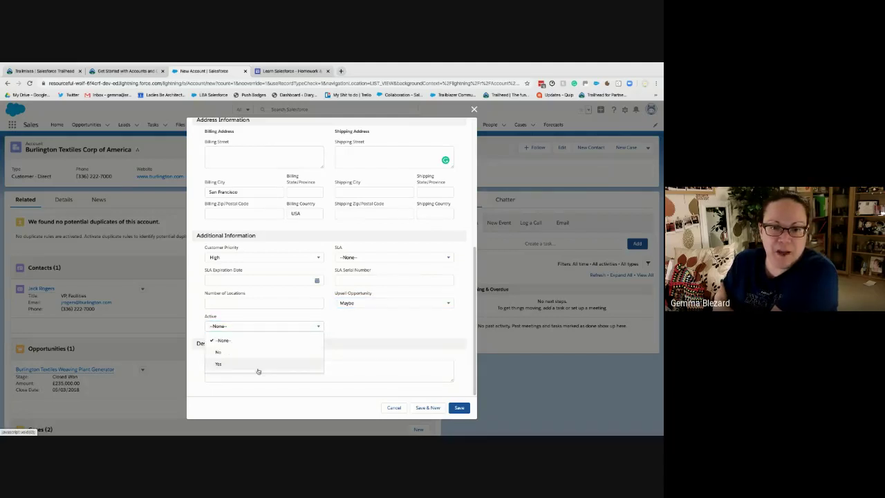
{"action": "left_click", "coordinate": [257, 370]}
{"action": "left_click", "coordinate": [459, 407]}
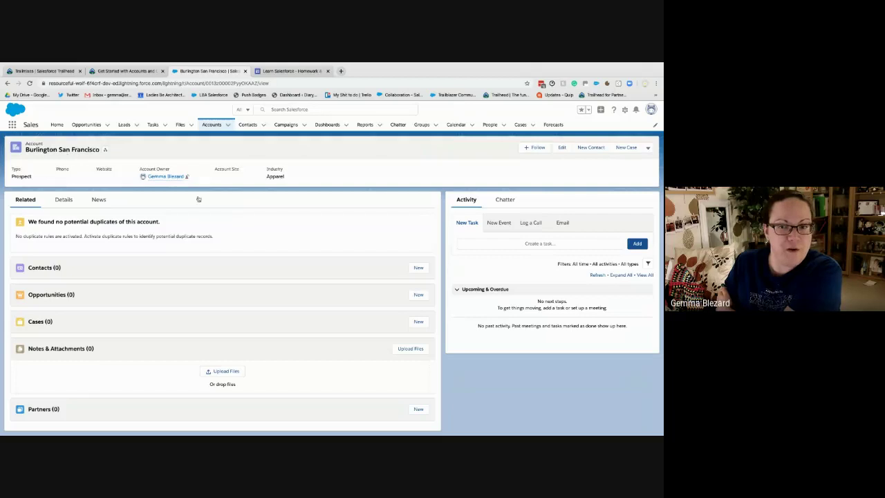
View the account hierarchy and open the parent Burlington Textiles Corp of America record
{"action": "left_click", "coordinate": [105, 151]}
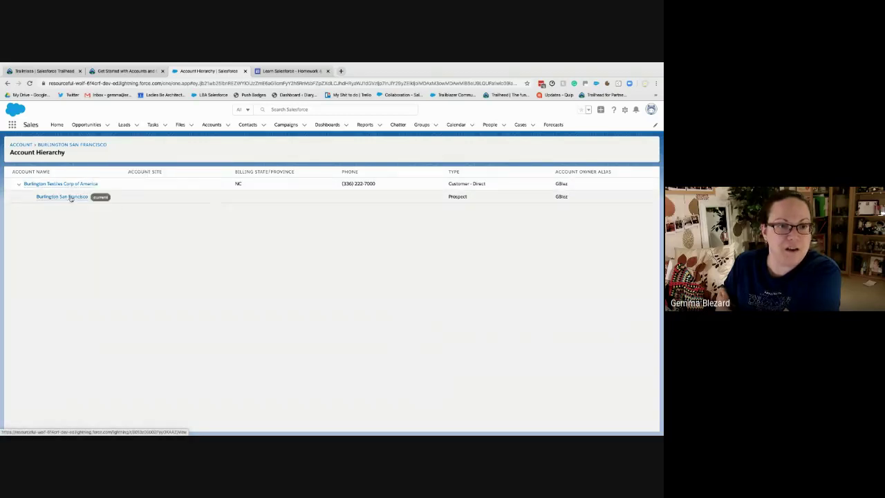
{"action": "mouse_move", "coordinate": [76, 201]}
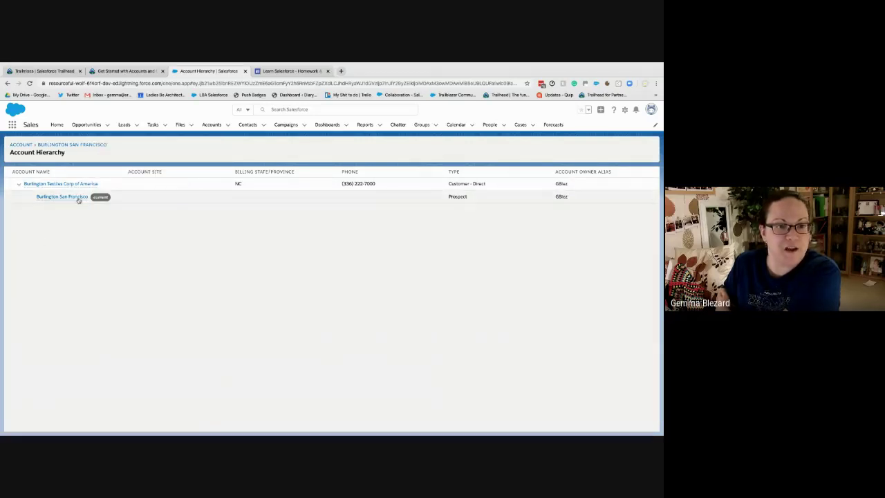
{"action": "mouse_move", "coordinate": [82, 185]}
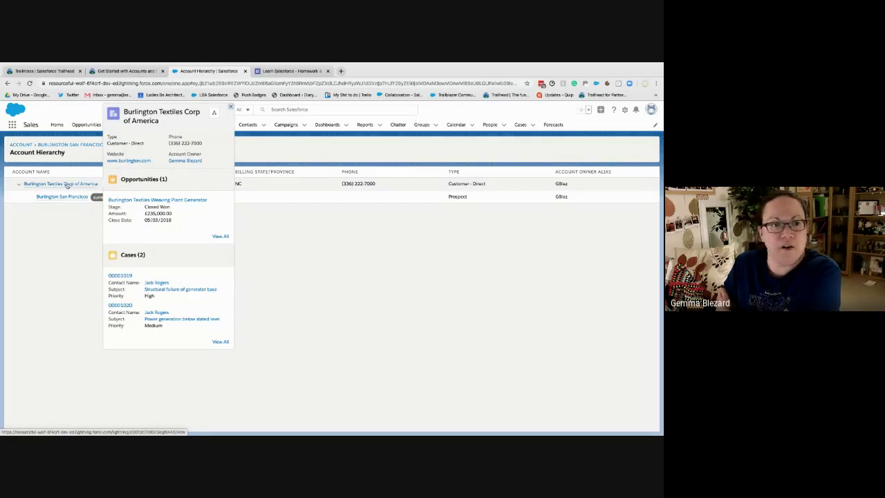
{"action": "left_click", "coordinate": [67, 185]}
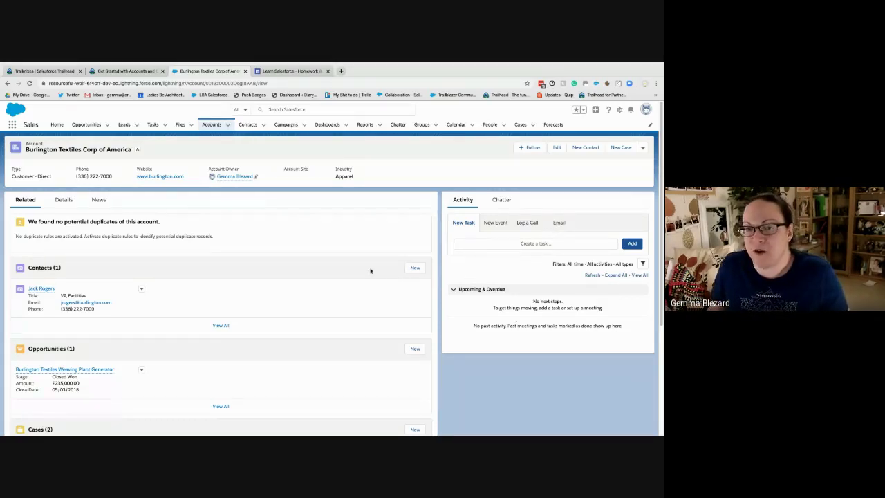
Return to the 'Get Started with Accounts and Contacts' unit at its Business Accounts section
{"action": "left_click", "coordinate": [124, 71]}
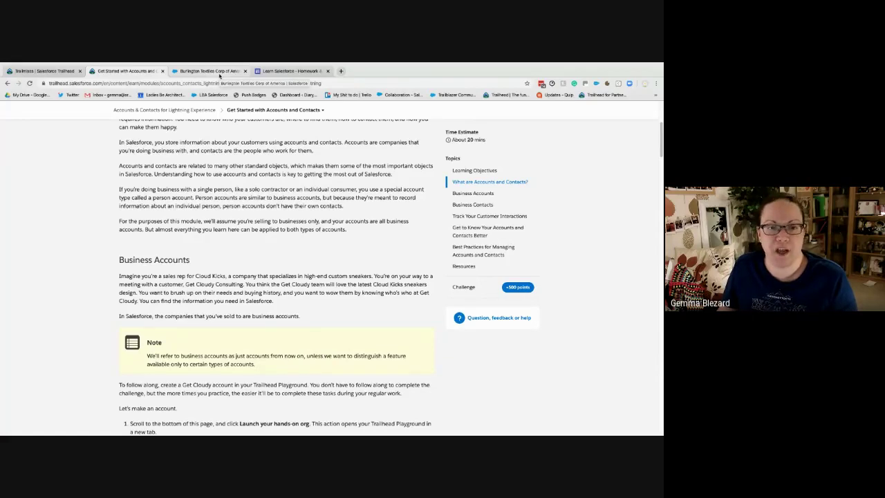
Go back to the Burlington Textiles Corp of America account record in the Playground
{"action": "left_click", "coordinate": [209, 71]}
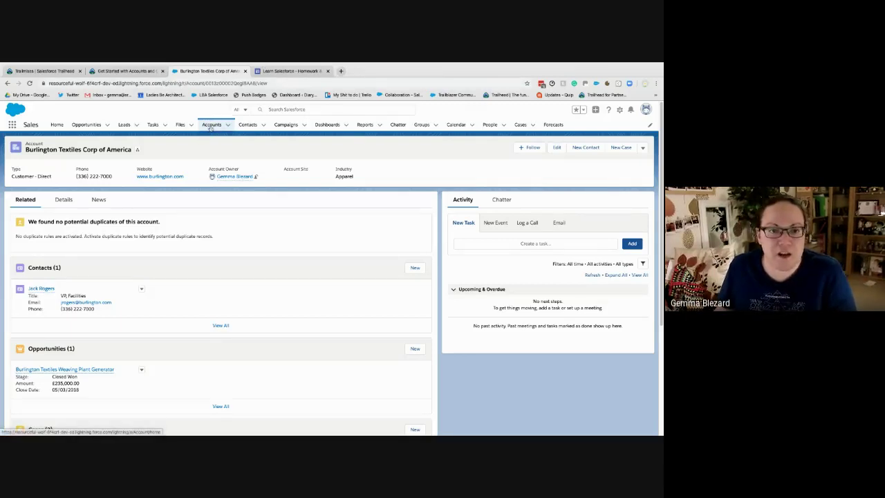
Peek at Leads in a new tab and close it, then show the account's Details (Rating Warm, 9,000 employees)
{"action": "right_click", "coordinate": [131, 127]}
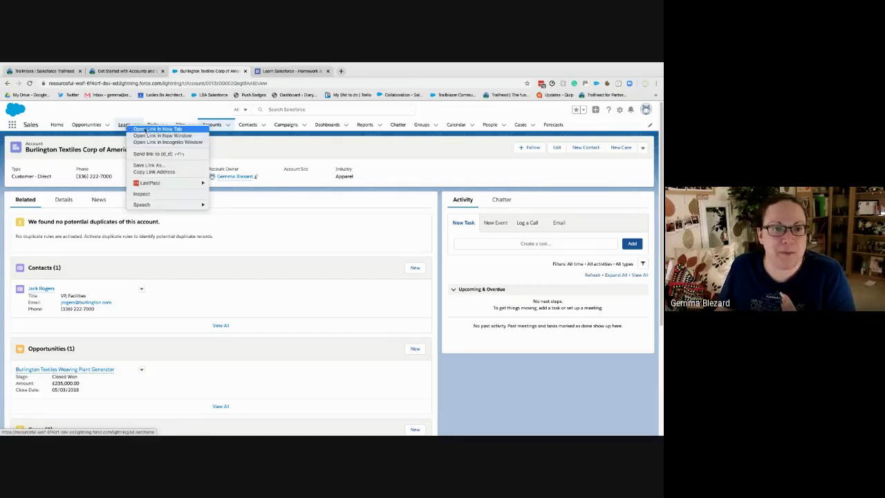
{"action": "left_click", "coordinate": [148, 129]}
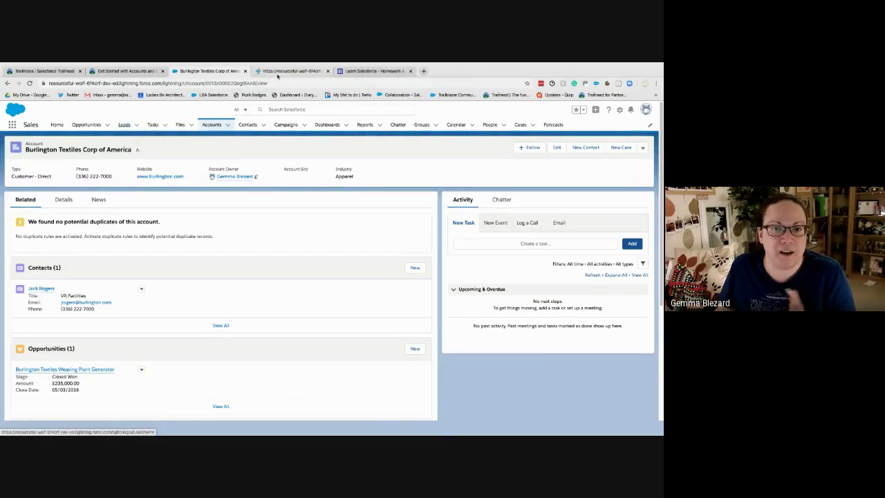
{"action": "left_click", "coordinate": [277, 73]}
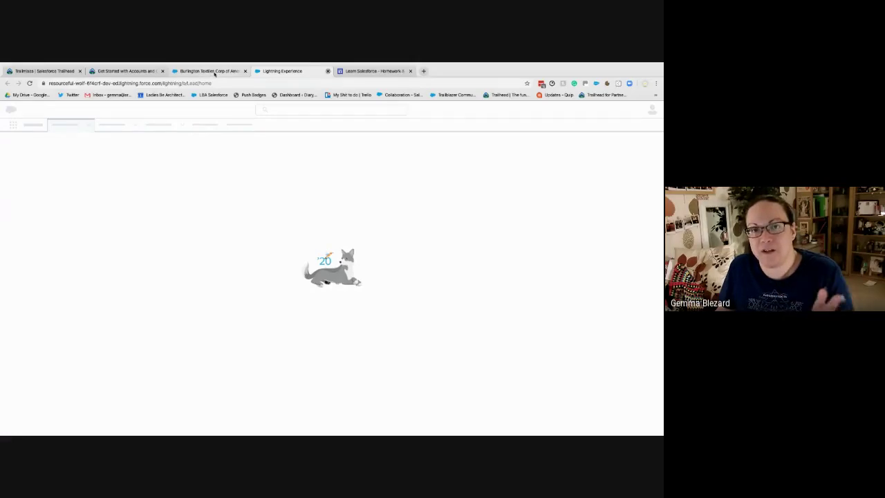
{"action": "key", "text": "super+w"}
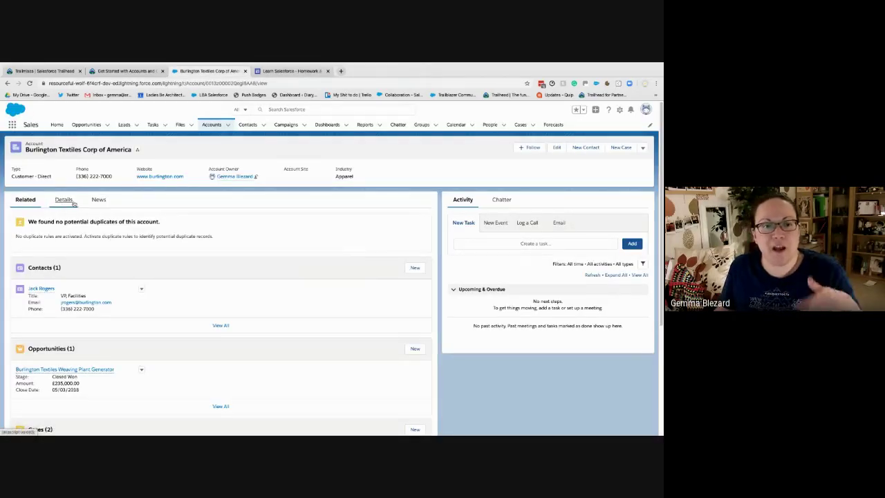
{"action": "left_click", "coordinate": [72, 203]}
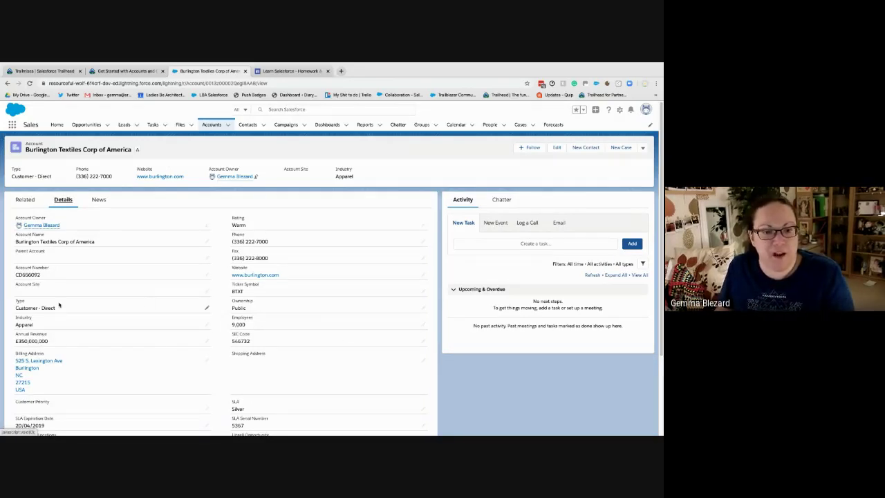
{"action": "left_click", "coordinate": [99, 71]}
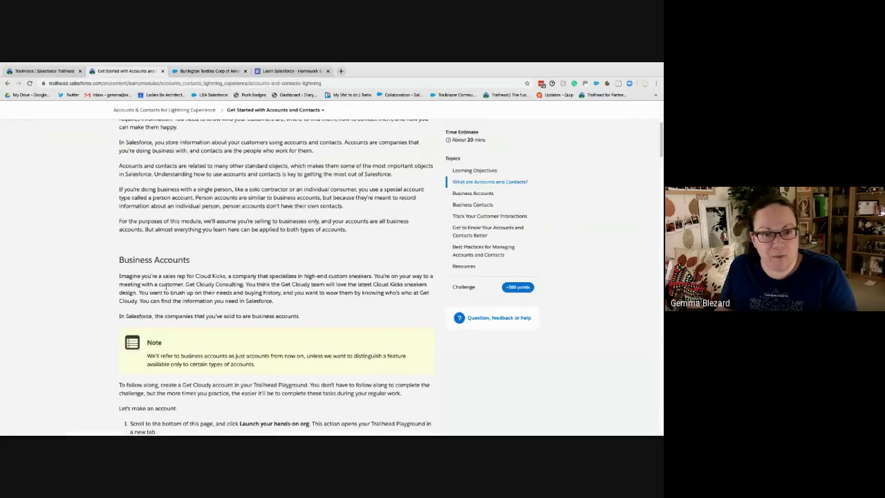
{"action": "scroll", "coordinate": [166, 286], "scroll_direction": "down", "scroll_amount": 3}
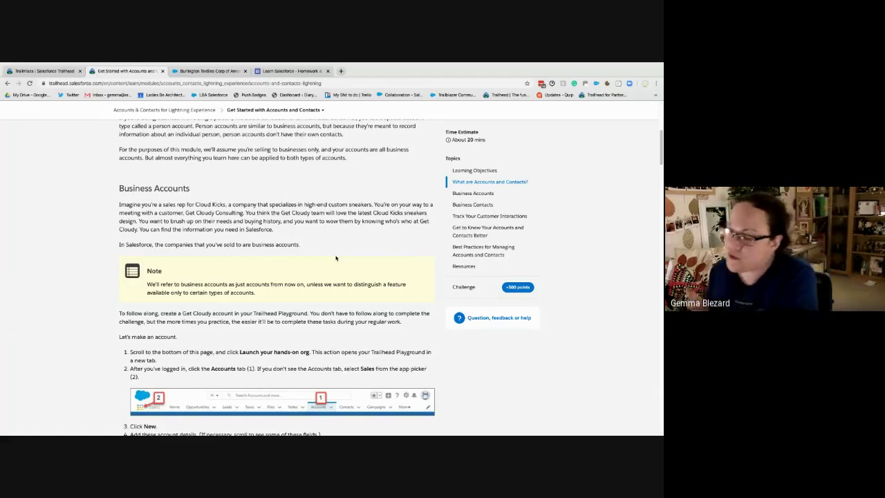
{"action": "scroll", "coordinate": [325, 257], "scroll_direction": "down", "scroll_amount": 1}
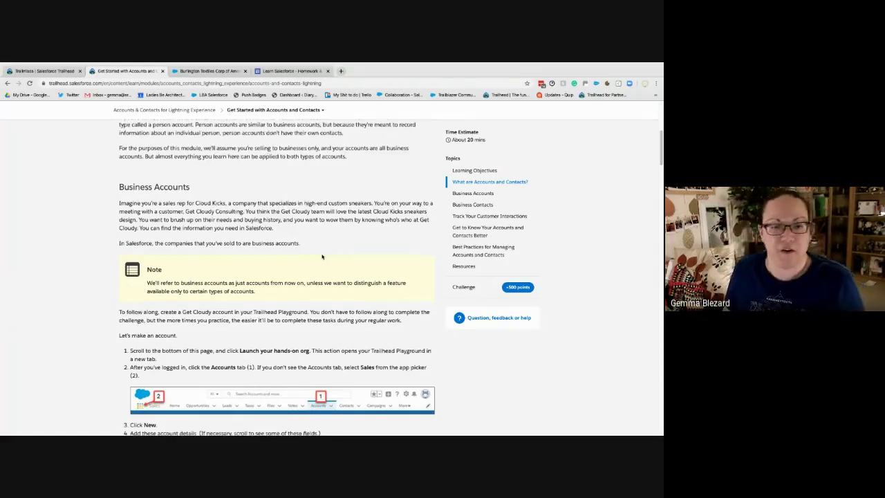
{"action": "scroll", "coordinate": [322, 257], "scroll_direction": "down", "scroll_amount": 3}
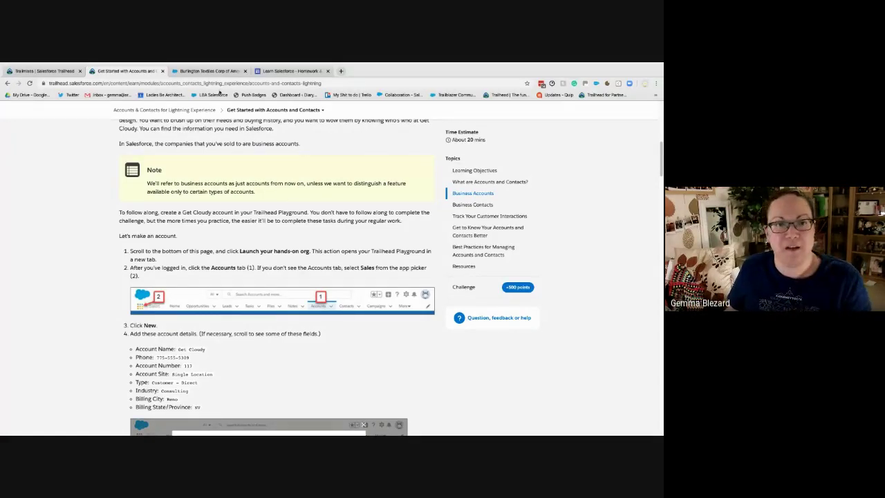
{"action": "left_click", "coordinate": [212, 74]}
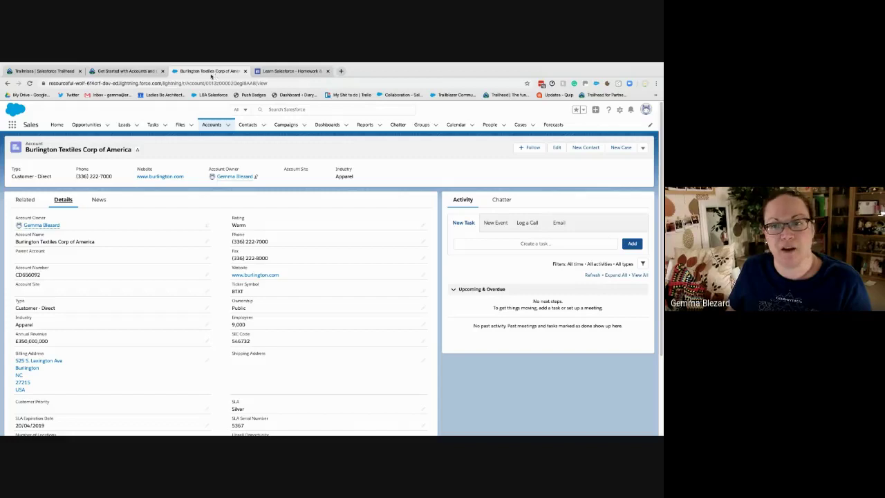
Retake the unit's hands-on challenge and launch it in My Trailhead Playground 3
{"action": "left_click", "coordinate": [42, 71]}
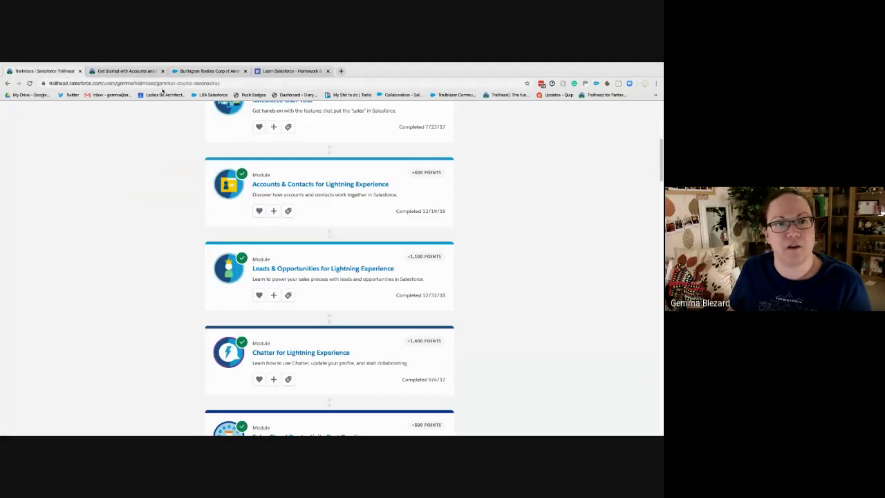
{"action": "left_click", "coordinate": [126, 71]}
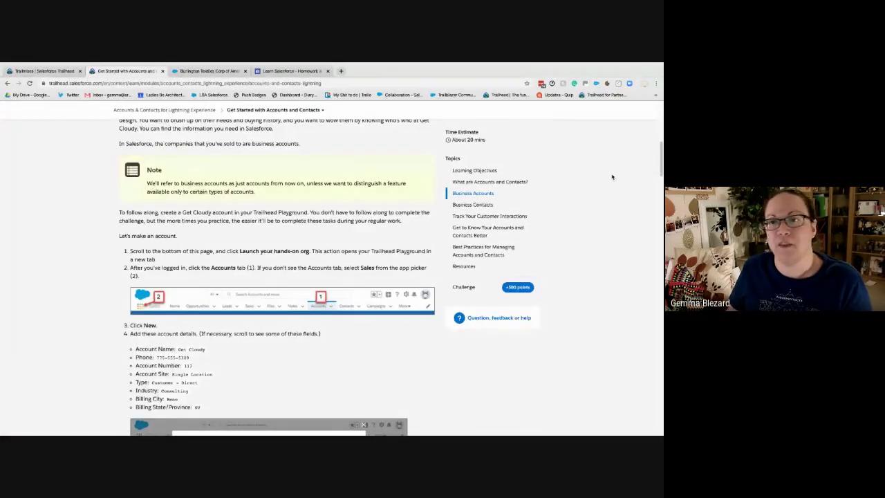
{"action": "scroll", "coordinate": [612, 177], "scroll_direction": "up", "scroll_amount": 3}
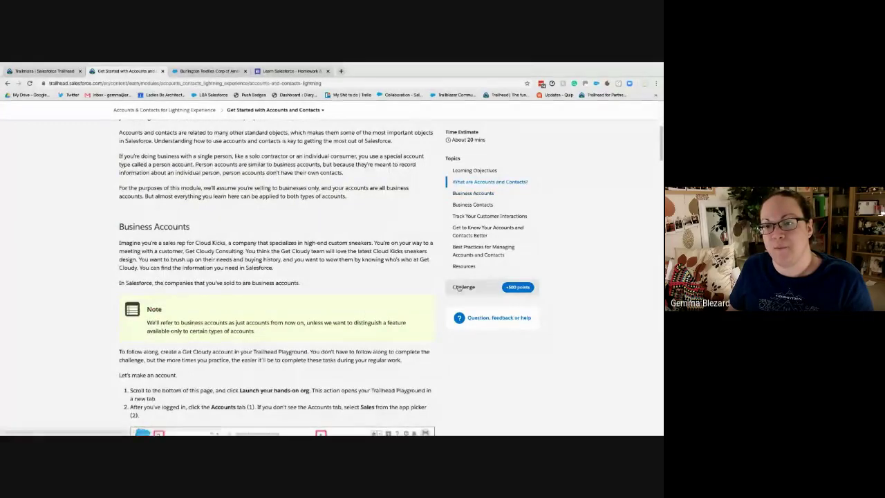
{"action": "left_click", "coordinate": [461, 286]}
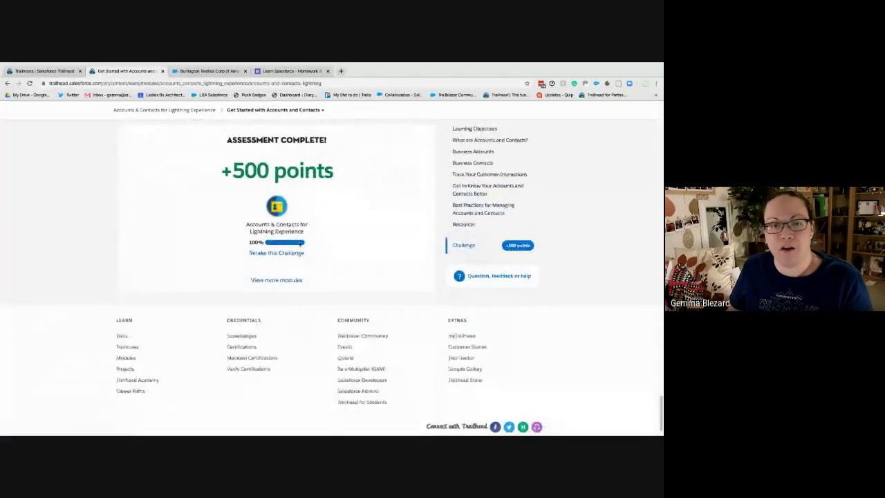
{"action": "left_click", "coordinate": [285, 253]}
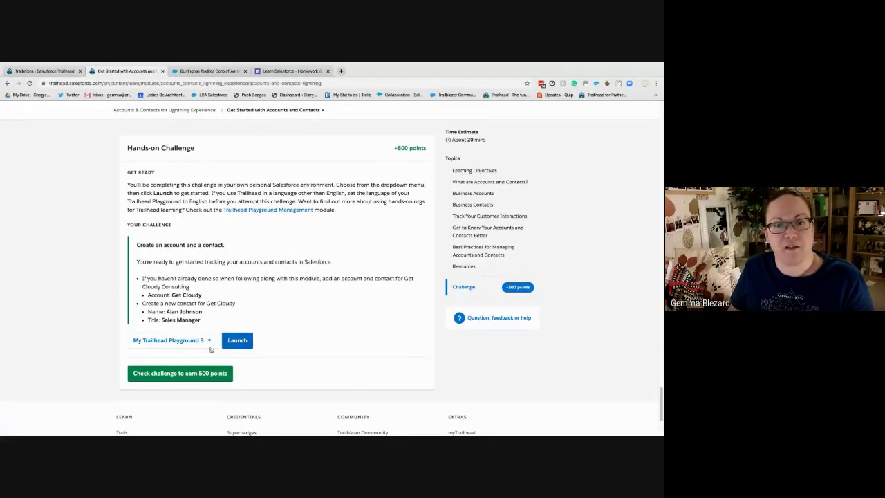
{"action": "left_click", "coordinate": [467, 287]}
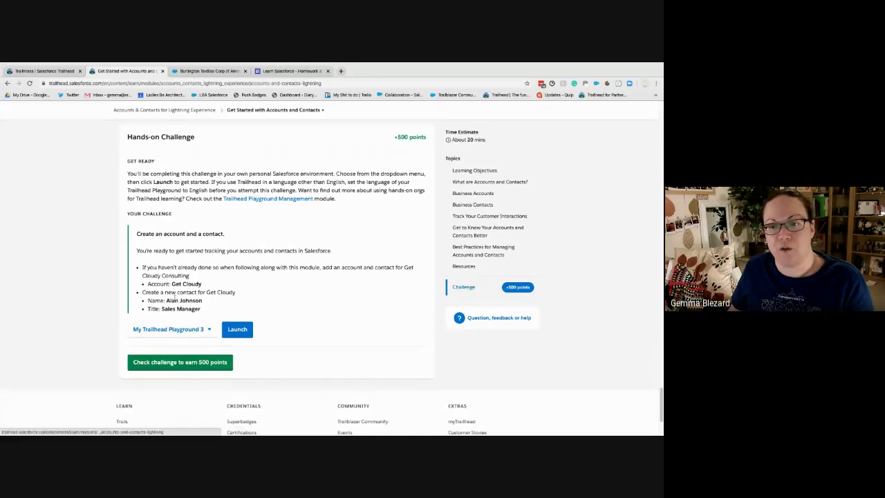
{"action": "left_click", "coordinate": [233, 332]}
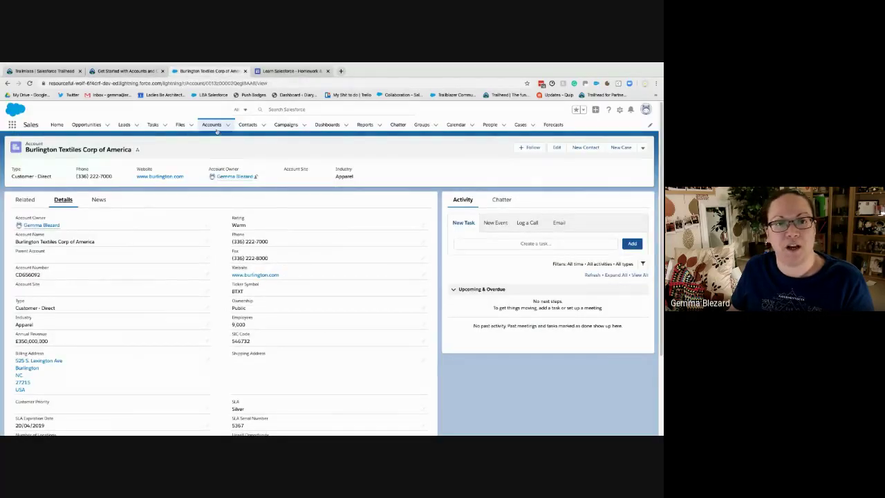
Move the Playground to its Home page and scroll through the unit's Business Accounts steps
{"action": "left_click", "coordinate": [55, 126]}
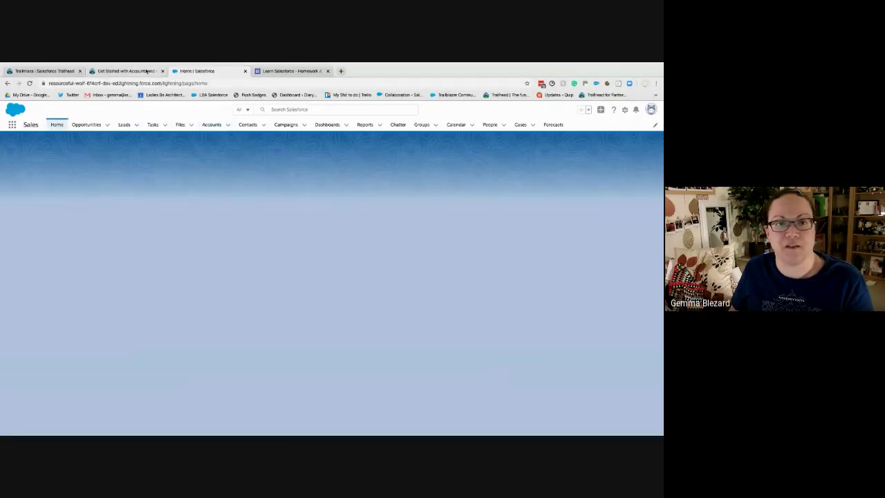
{"action": "left_click", "coordinate": [126, 70]}
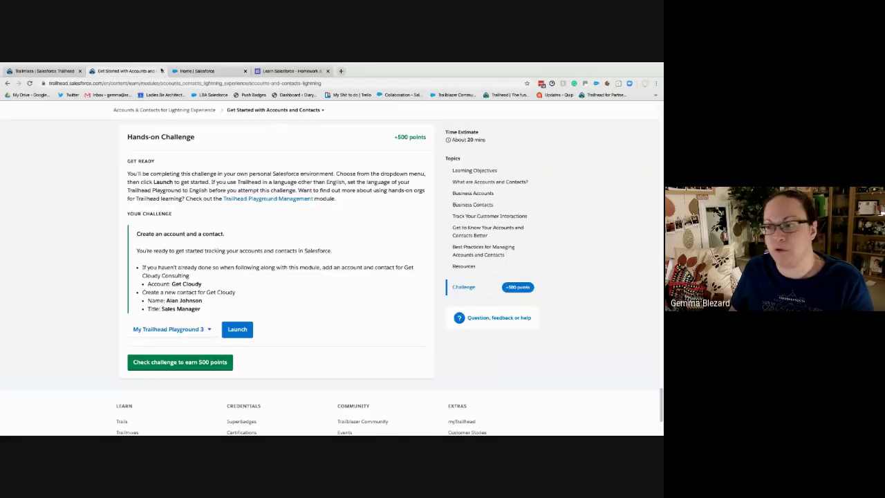
{"action": "left_click", "coordinate": [476, 203]}
{"action": "left_click", "coordinate": [474, 195]}
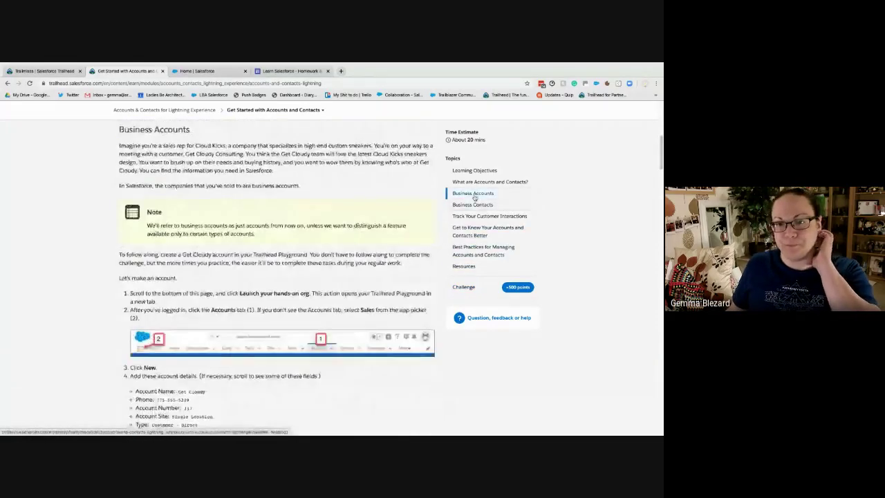
{"action": "scroll", "coordinate": [301, 263], "scroll_direction": "down", "scroll_amount": 2}
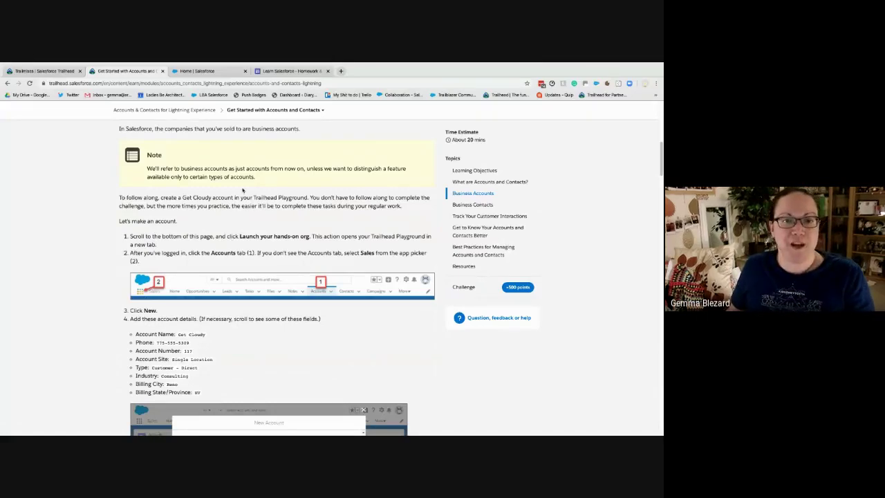
{"action": "scroll", "coordinate": [306, 207], "scroll_direction": "down", "scroll_amount": 2}
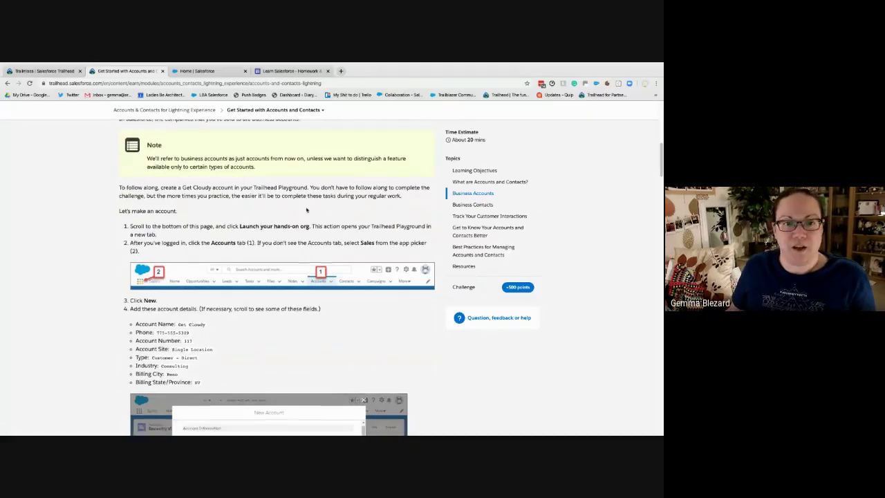
{"action": "scroll", "coordinate": [306, 208], "scroll_direction": "down", "scroll_amount": 2}
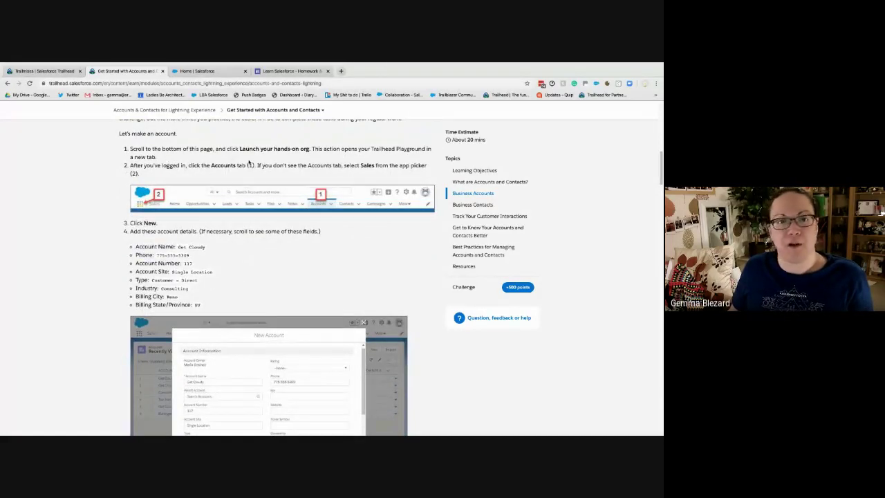
{"action": "scroll", "coordinate": [299, 175], "scroll_direction": "down", "scroll_amount": 3}
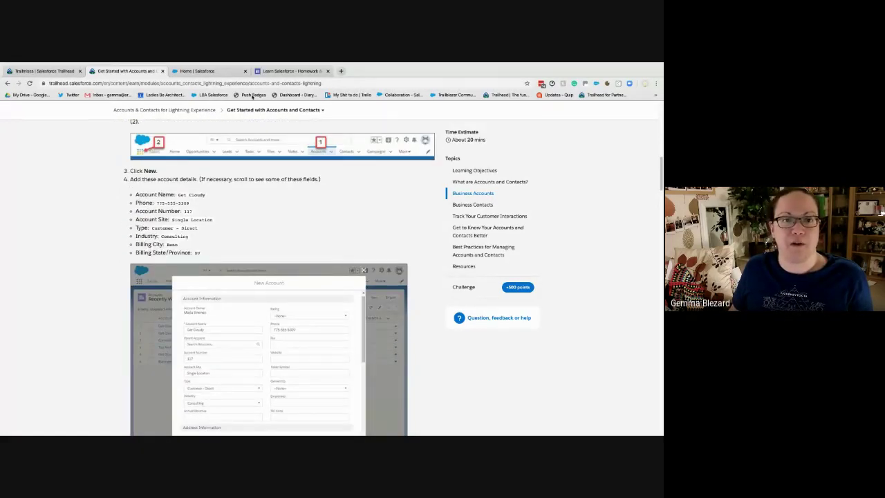
{"action": "left_click", "coordinate": [210, 72]}
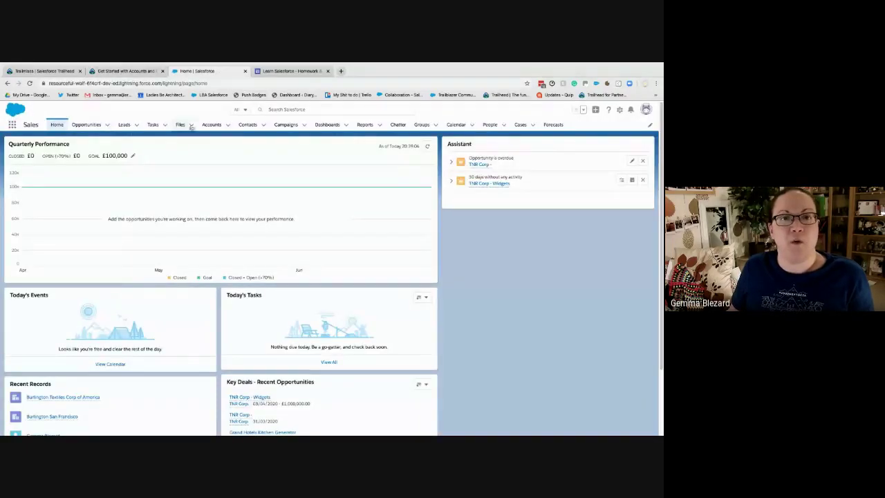
Go to the Accounts list and start a blank new account record
{"action": "left_click", "coordinate": [211, 125]}
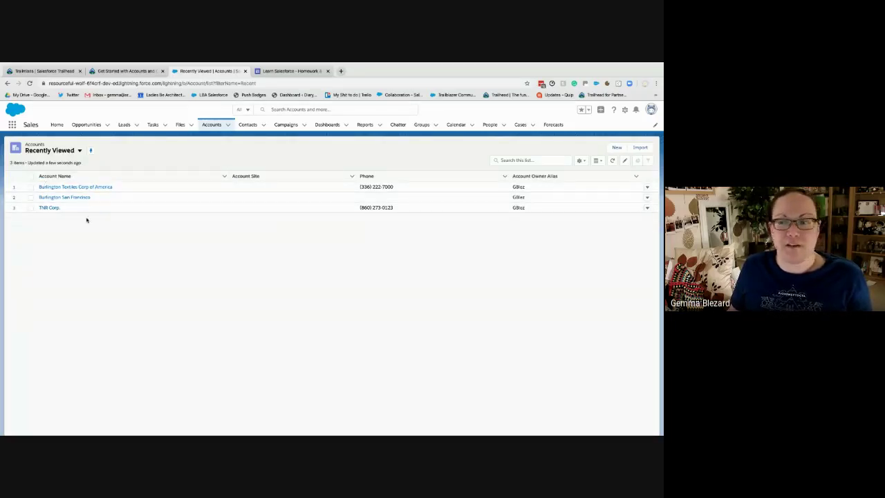
{"action": "left_click", "coordinate": [615, 148]}
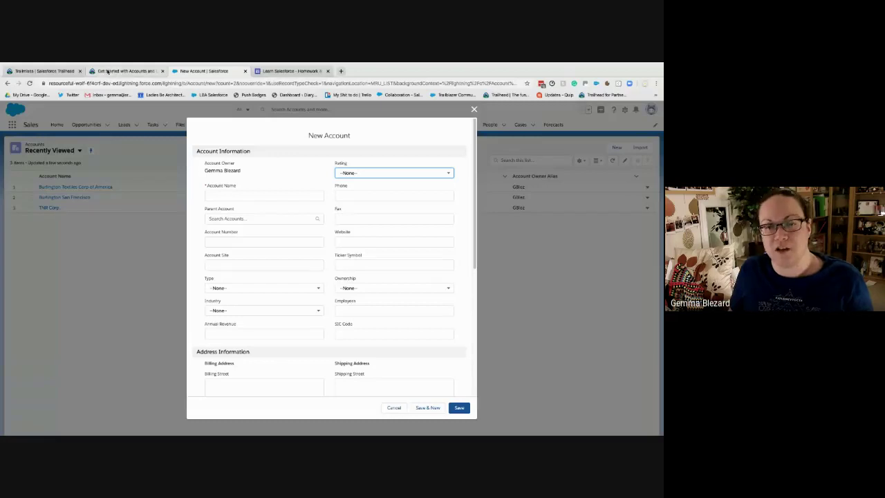
Enter 'Get Cloudy' as the Account Name and copy the account details list from the Trailhead unit
{"action": "left_click", "coordinate": [264, 196]}
{"action": "type", "text": "Ge"}
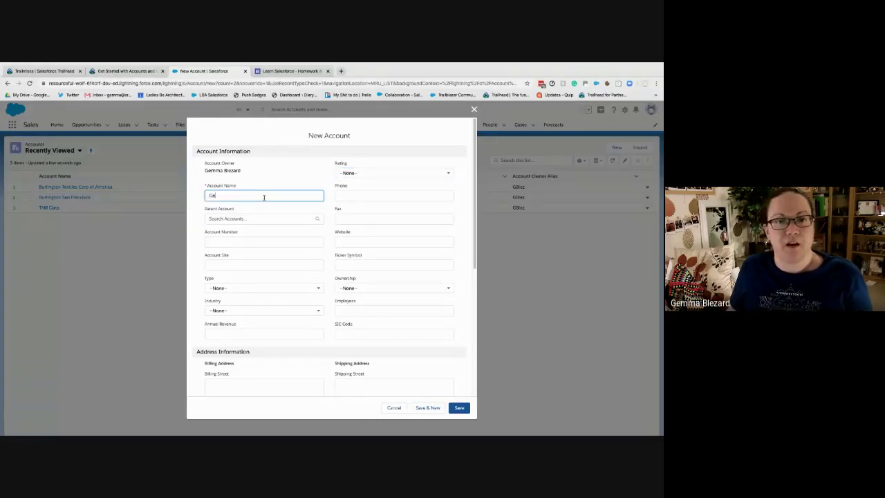
{"action": "type", "text": "t Cloudy"}
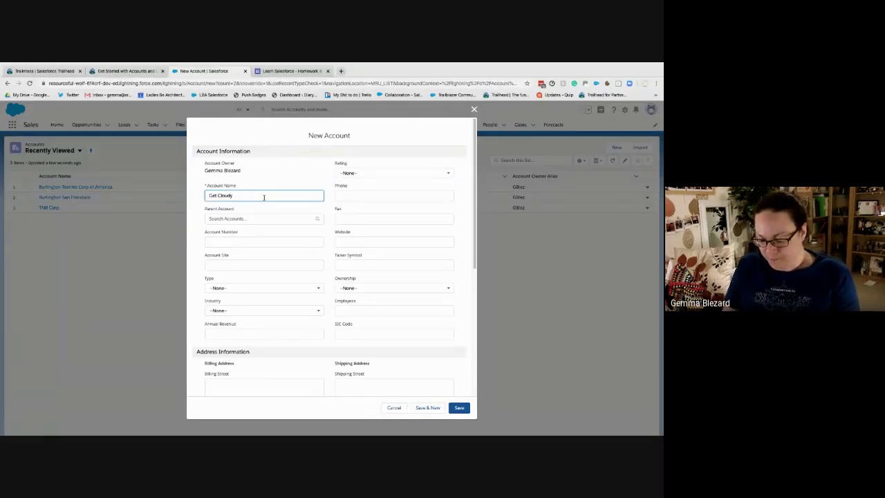
{"action": "left_click", "coordinate": [134, 71]}
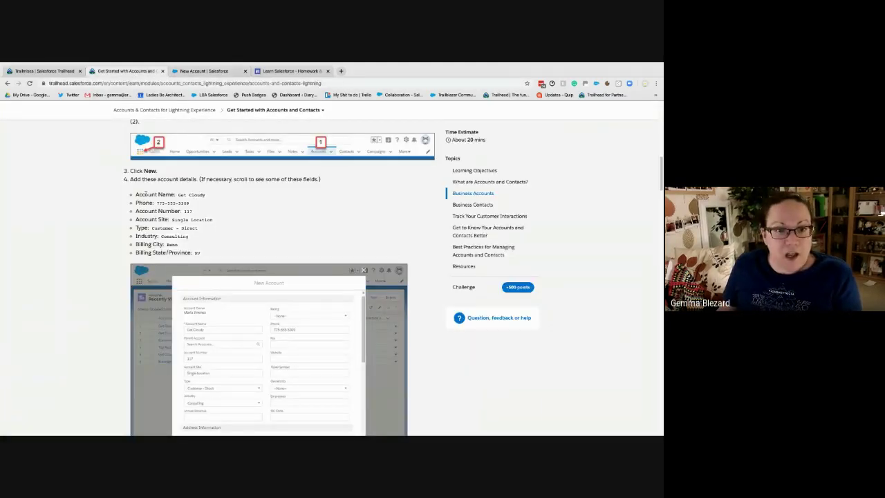
{"action": "left_click_drag", "start_coordinate": [136, 194], "coordinate": [214, 255]}
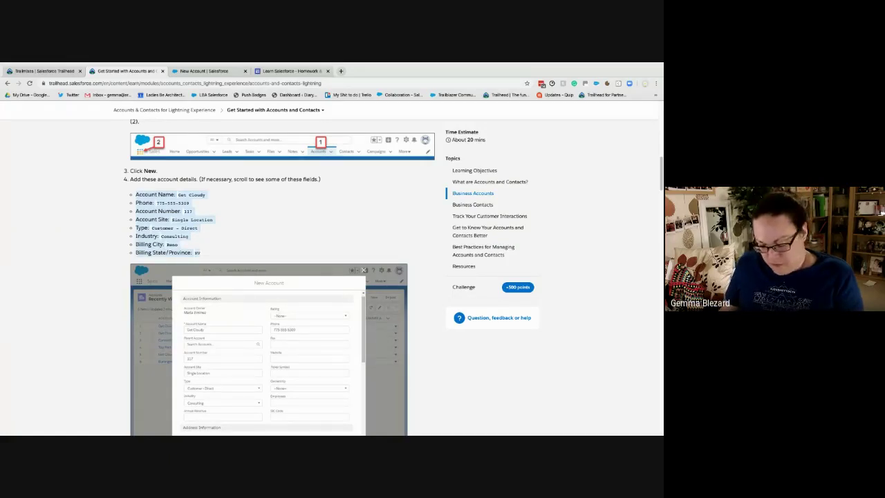
{"action": "key", "text": "super+Tab"}
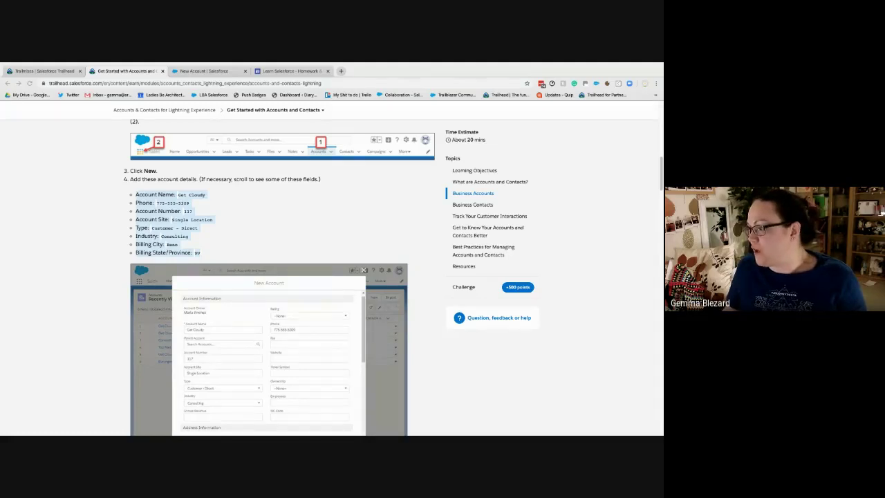
{"action": "left_click", "coordinate": [222, 71]}
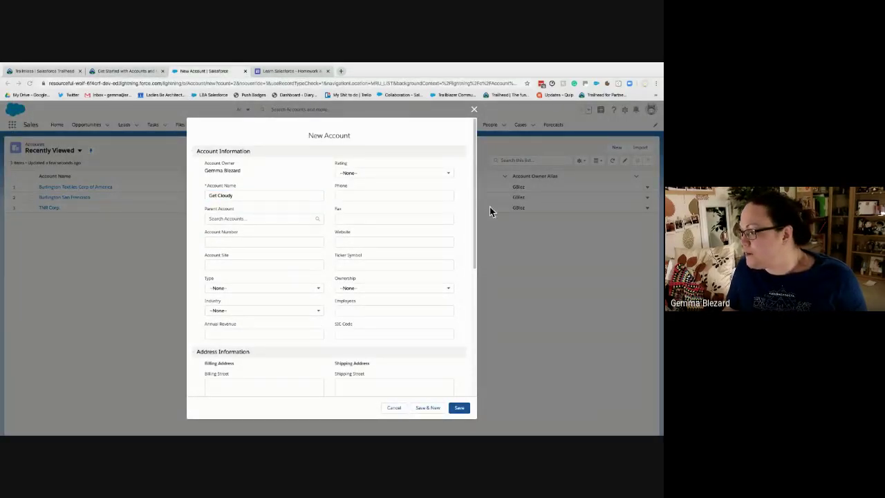
Paste the phone number into Phone, then fill in account number 117 and site 'Single Location'
{"action": "left_click", "coordinate": [361, 198]}
{"action": "key", "text": "super+v"}
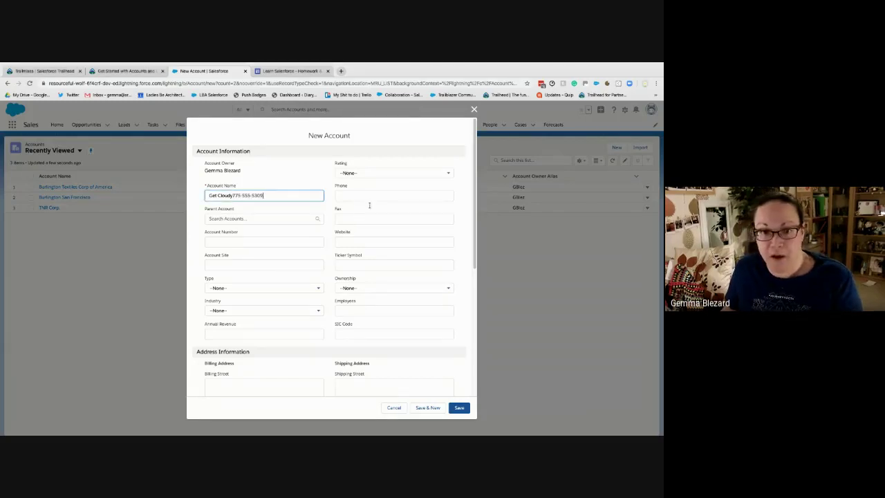
{"action": "key", "text": "ctrl+z"}
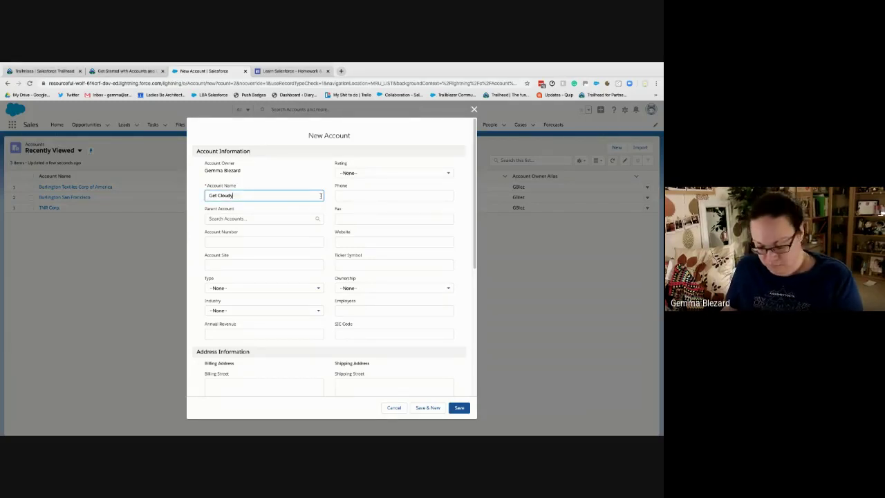
{"action": "left_click", "coordinate": [365, 195]}
{"action": "key", "text": "super+v"}
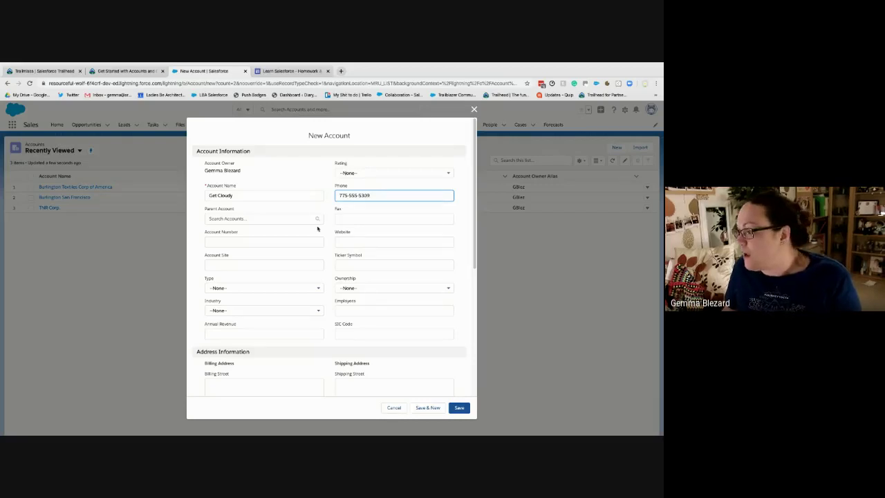
{"action": "left_click", "coordinate": [224, 240]}
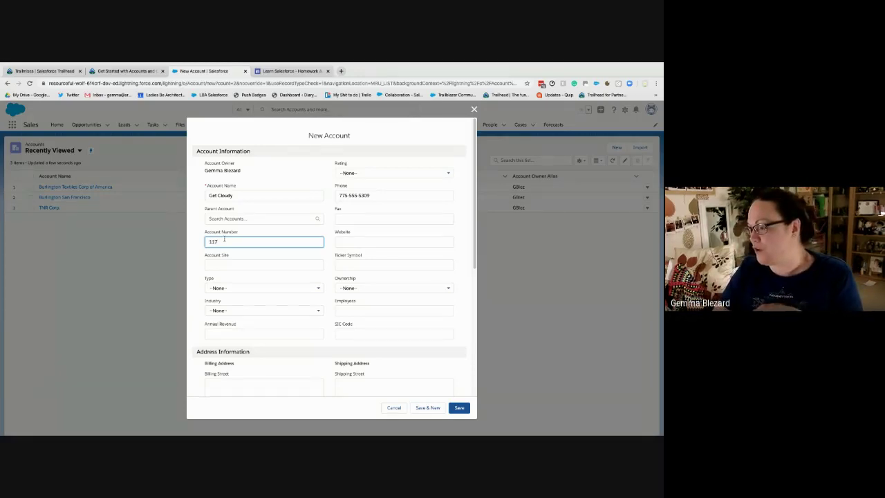
{"action": "left_click", "coordinate": [234, 261]}
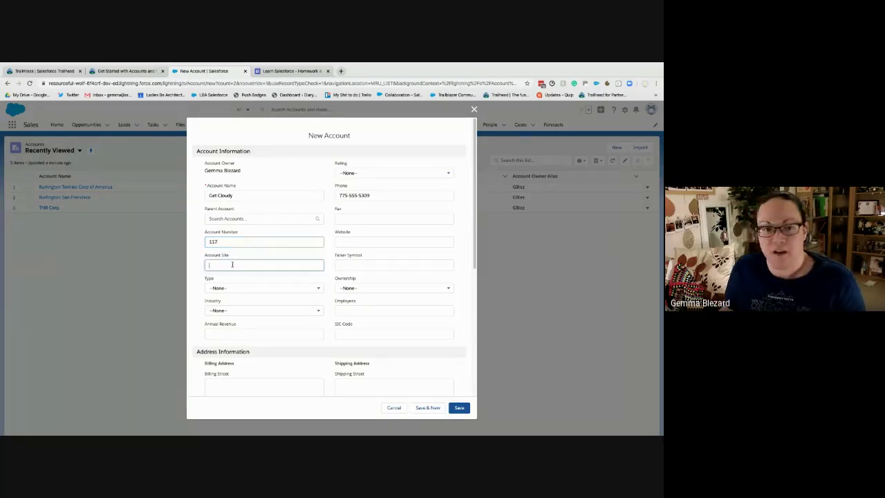
{"action": "type", "text": "Single L"}
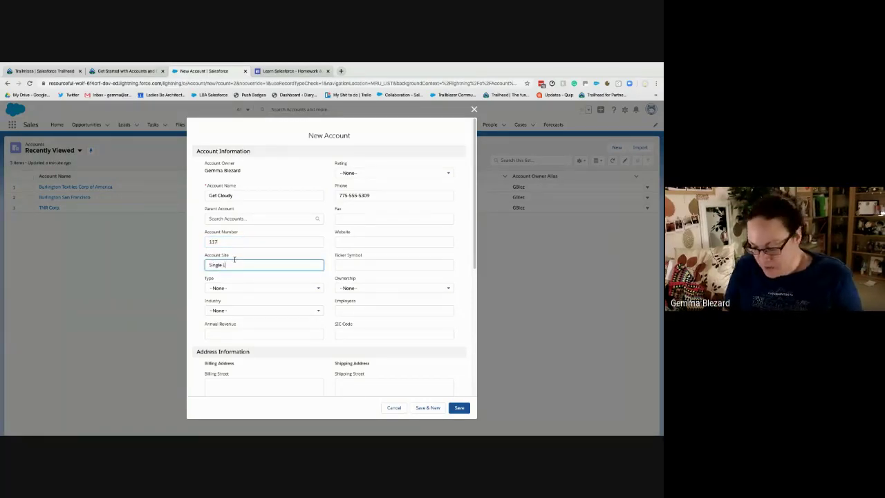
{"action": "type", "text": "ocation"}
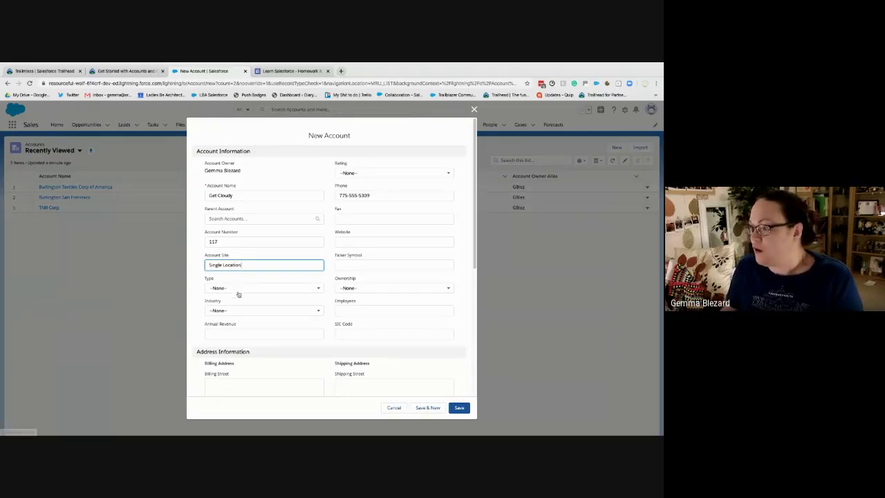
Set the account Type to Customer - Direct and Industry to Consulting
{"action": "left_click", "coordinate": [239, 292]}
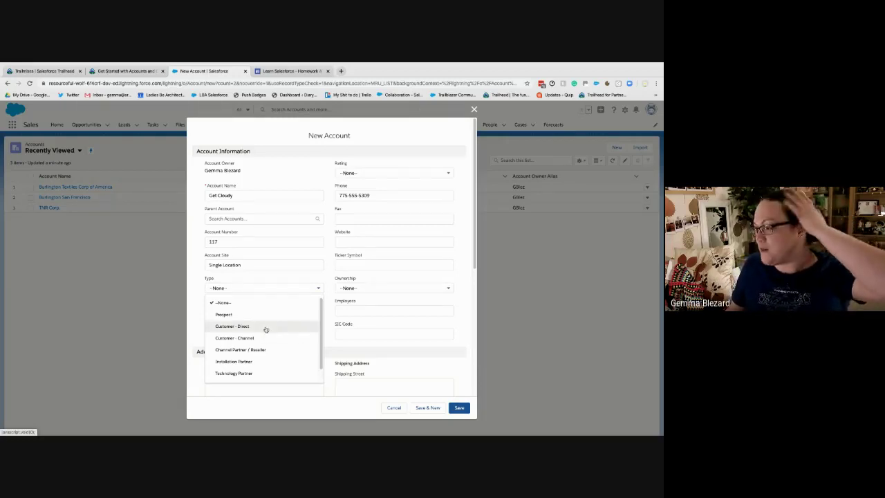
{"action": "left_click", "coordinate": [266, 328]}
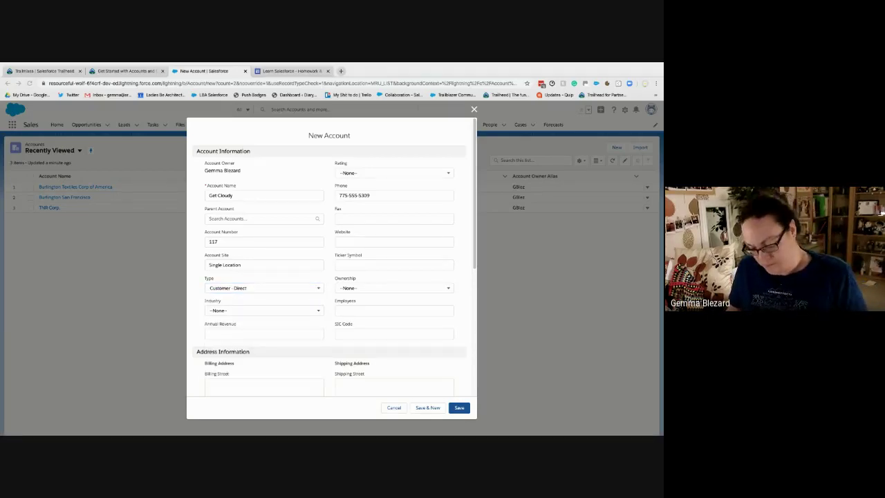
{"action": "left_click", "coordinate": [232, 314]}
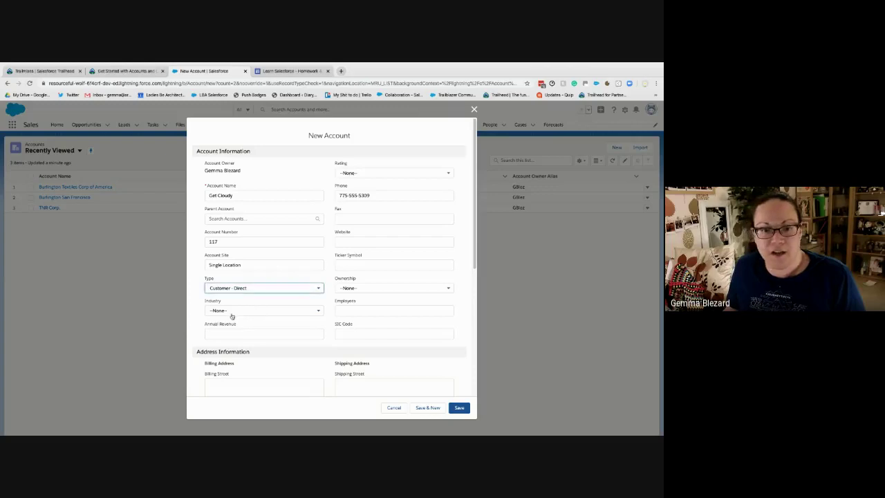
{"action": "left_click", "coordinate": [232, 314]}
{"action": "scroll", "coordinate": [246, 373], "scroll_direction": "down", "scroll_amount": 2}
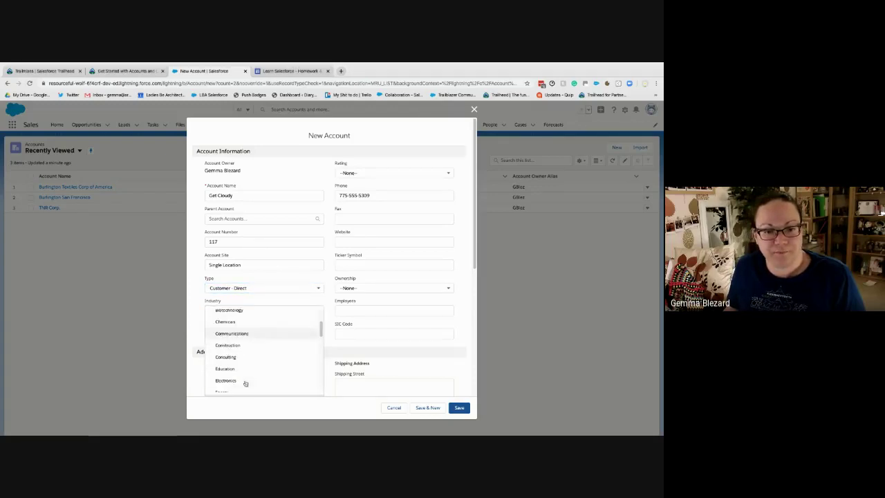
{"action": "left_click", "coordinate": [245, 357]}
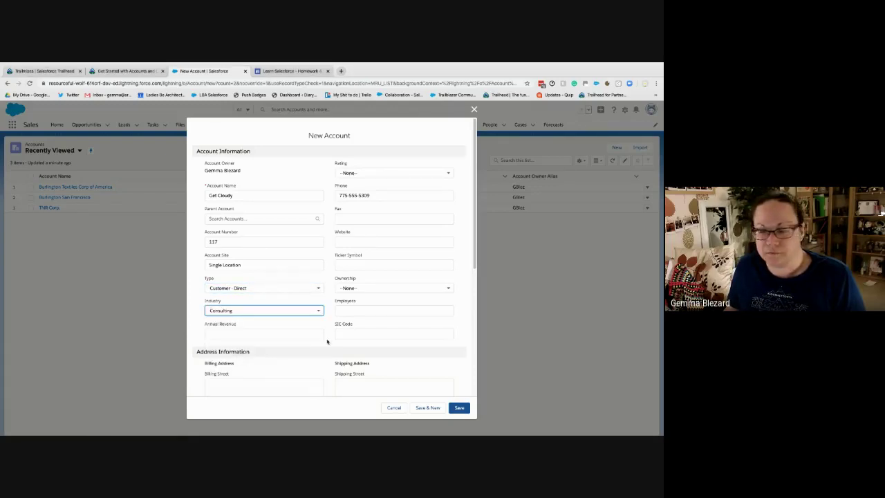
{"action": "scroll", "coordinate": [313, 348], "scroll_direction": "down", "scroll_amount": 2}
Enter billing city Reno and billing state NV
{"action": "left_click", "coordinate": [242, 312]}
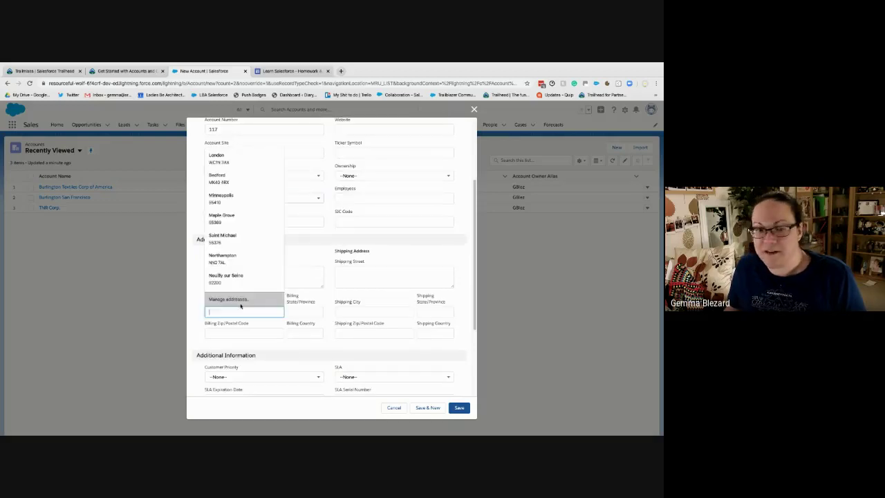
{"action": "type", "text": "Reno"}
{"action": "key", "text": "Tab"}
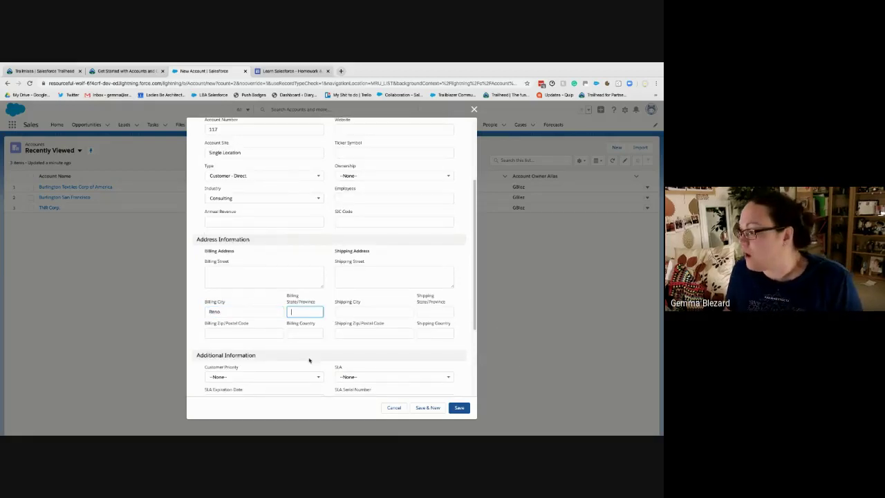
{"action": "type", "text": "NV"}
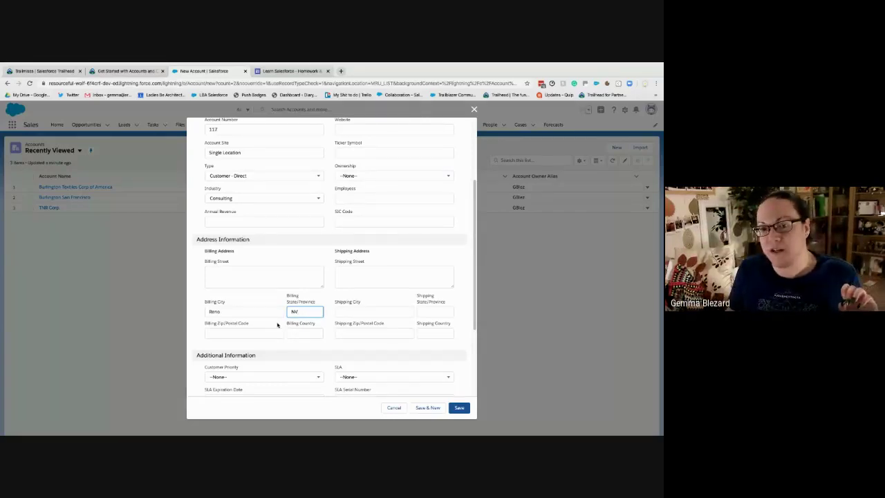
{"action": "left_click_drag", "start_coordinate": [315, 302], "coordinate": [289, 297]}
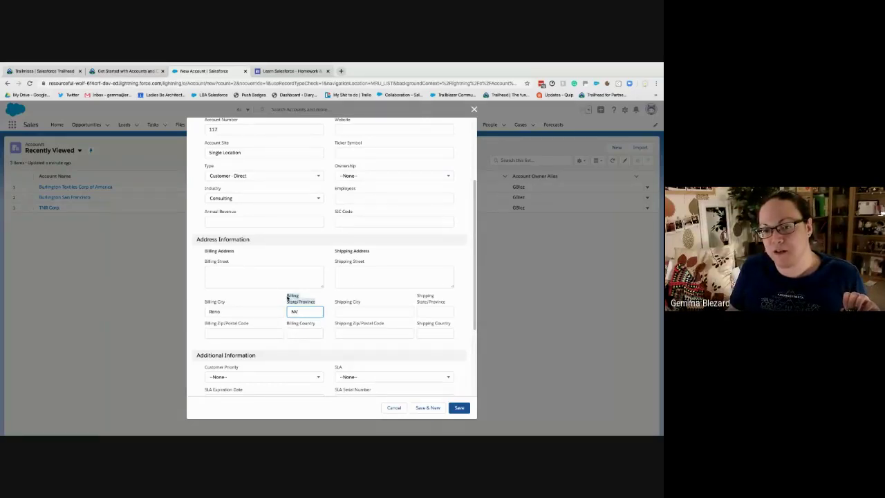
{"action": "left_click", "coordinate": [274, 298]}
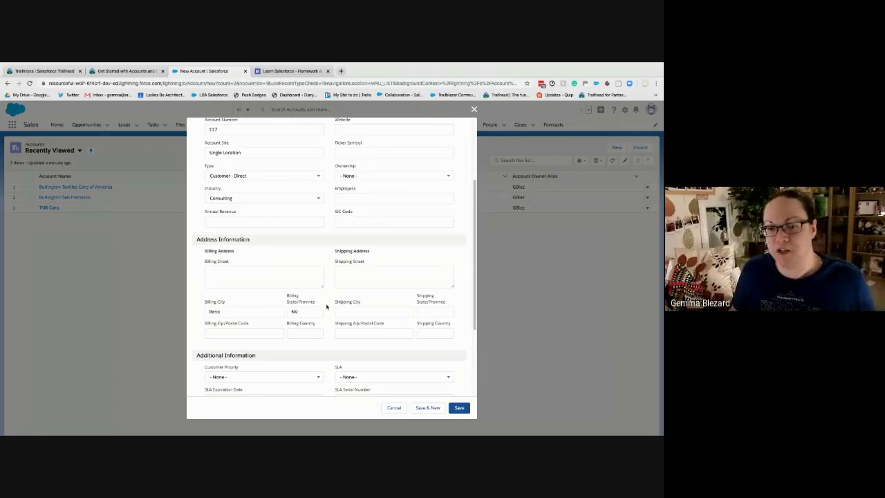
Scroll back up and briefly select the 'Single Location' Account Site value
{"action": "scroll", "coordinate": [325, 323], "scroll_direction": "down", "scroll_amount": 2}
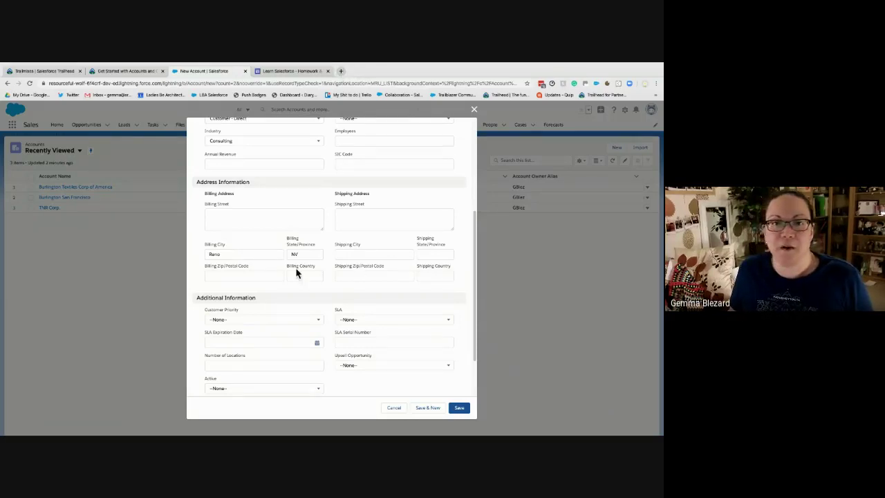
{"action": "scroll", "coordinate": [262, 245], "scroll_direction": "up", "scroll_amount": 1}
{"action": "scroll", "coordinate": [275, 250], "scroll_direction": "up", "scroll_amount": 3}
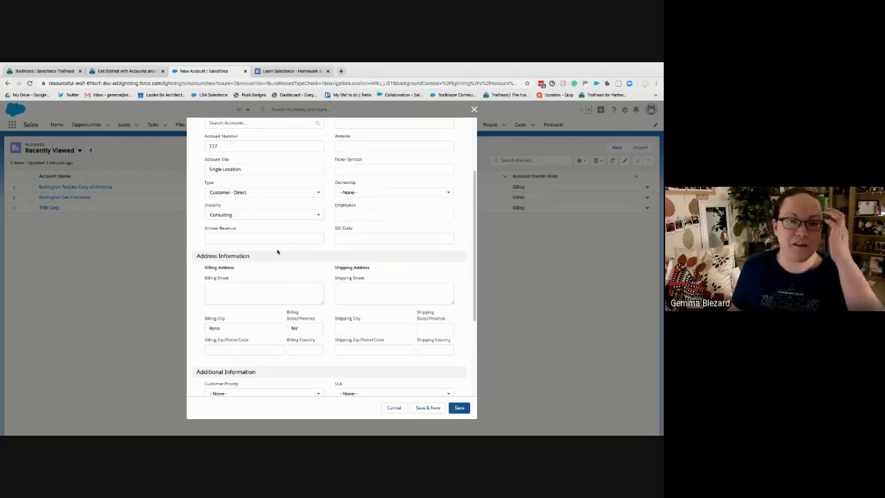
{"action": "scroll", "coordinate": [277, 251], "scroll_direction": "up", "scroll_amount": 3}
{"action": "scroll", "coordinate": [276, 253], "scroll_direction": "up", "scroll_amount": 1}
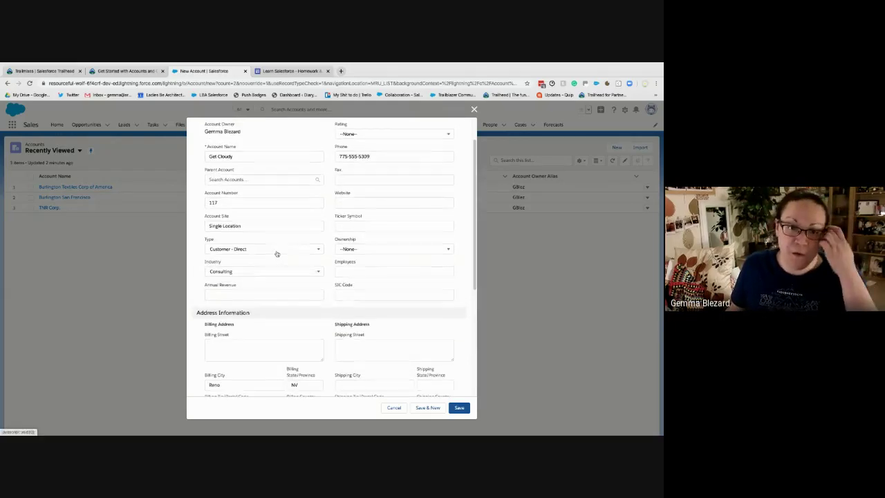
{"action": "left_click_drag", "start_coordinate": [242, 227], "coordinate": [195, 228]}
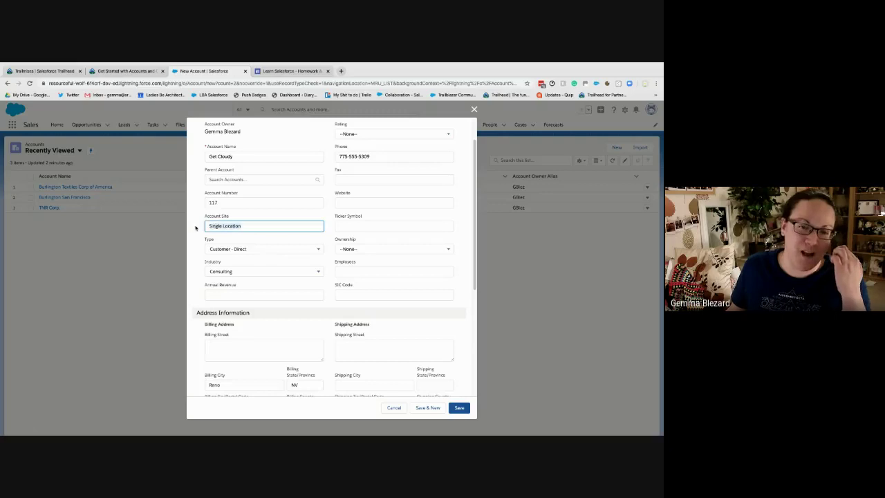
{"action": "left_click", "coordinate": [198, 227]}
In a new tab, search 'account site salesforce' and expand 'What is account site in Salesforce?'
{"action": "left_click", "coordinate": [340, 71]}
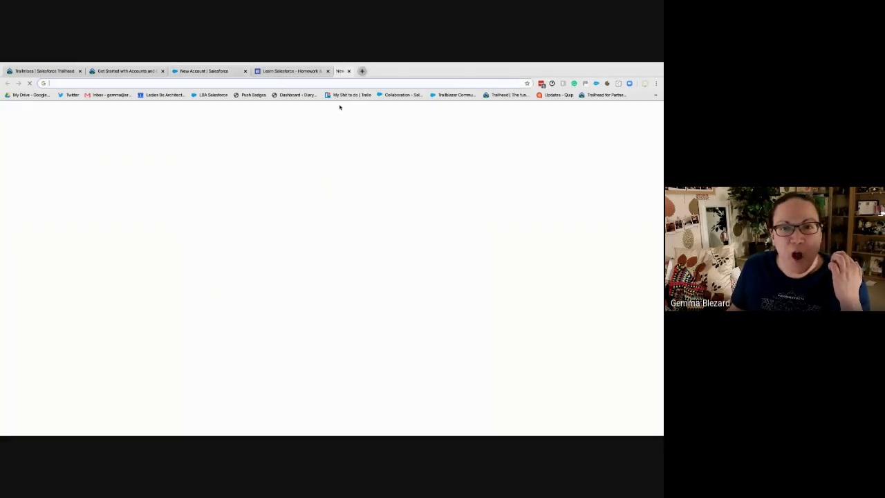
{"action": "type", "text": "account site salesforce"}
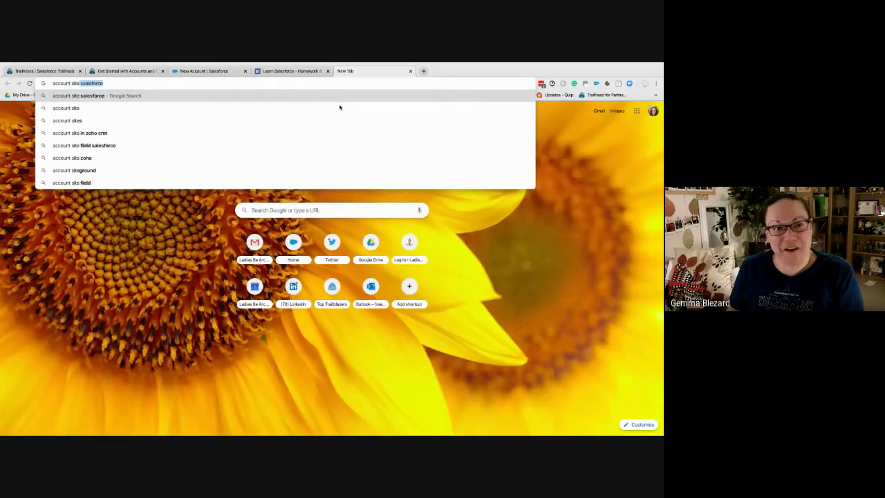
{"action": "key", "text": "Return"}
{"action": "mouse_move", "coordinate": [358, 64]}
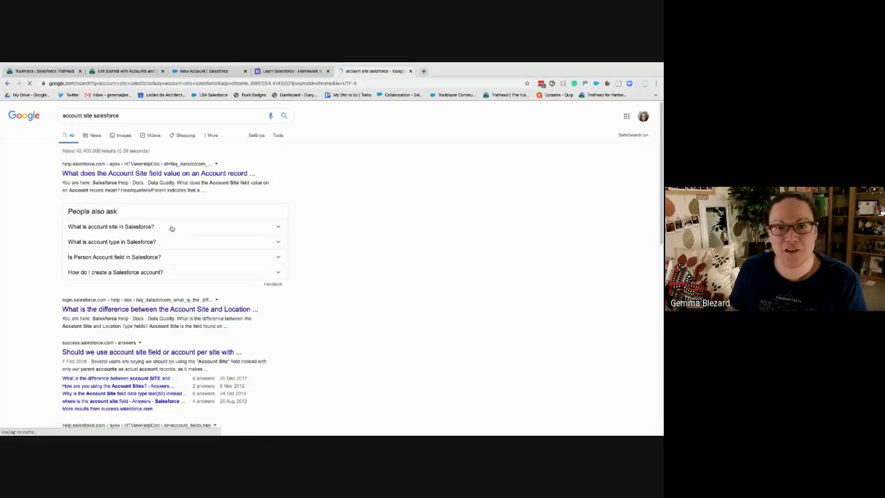
{"action": "left_click", "coordinate": [143, 228]}
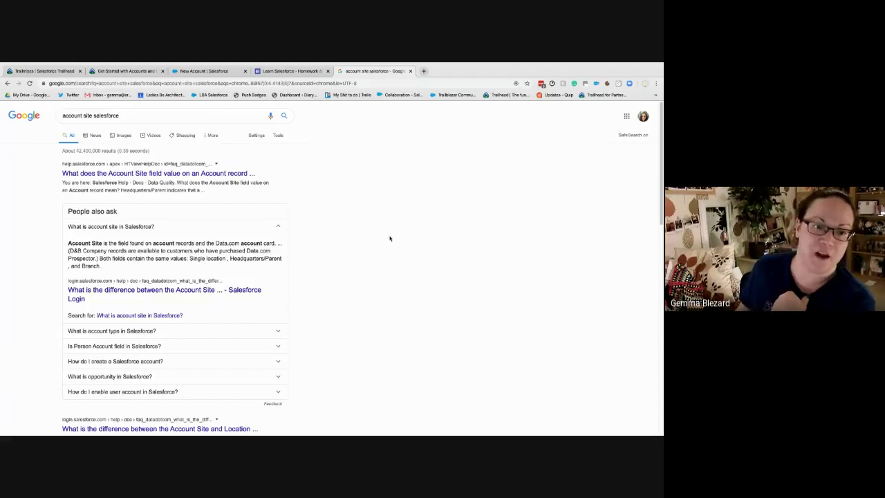
Read the answer about D&B Company records, then return to the New Account form
{"action": "left_click_drag", "start_coordinate": [97, 258], "coordinate": [68, 250]}
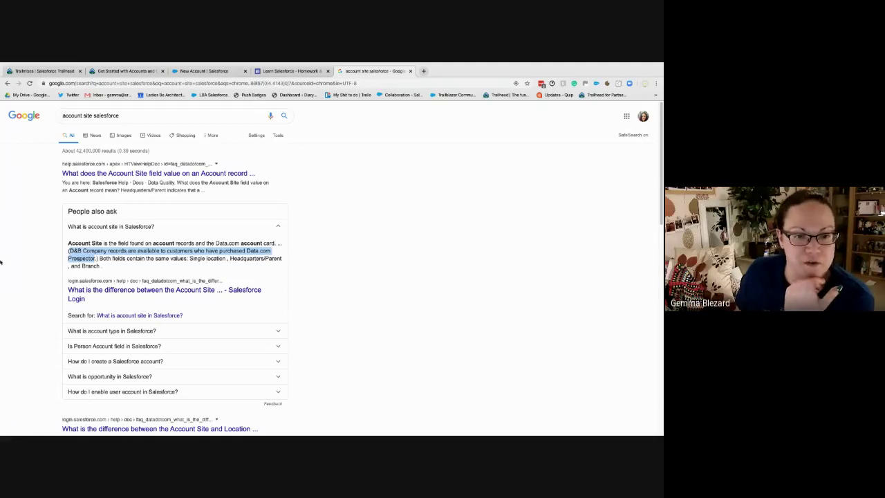
{"action": "left_click", "coordinate": [0, 262]}
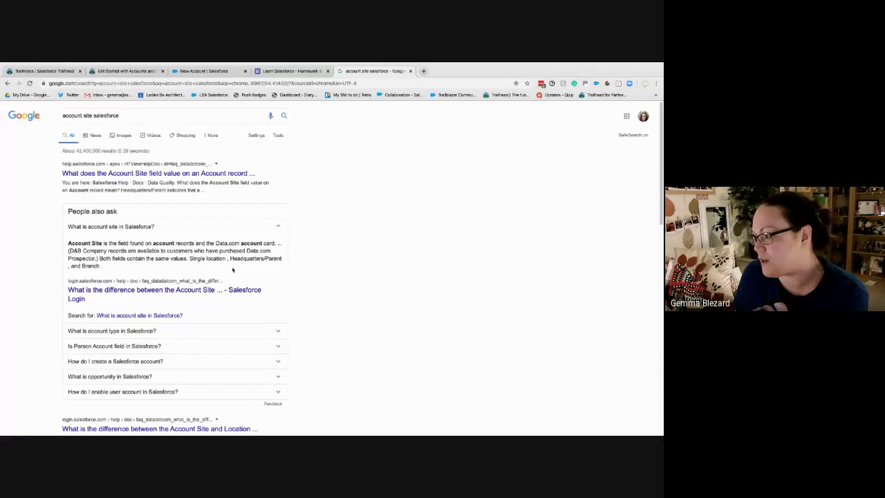
{"action": "left_click", "coordinate": [229, 71]}
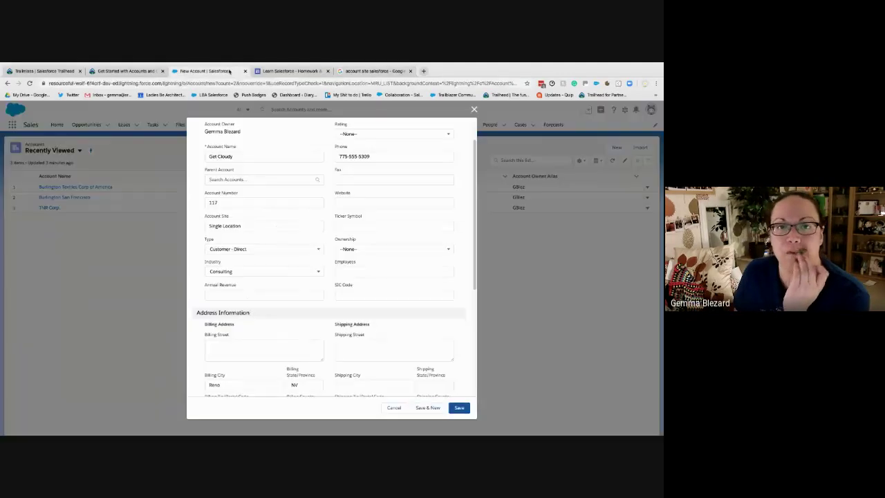
Check the Account Site value and lower form sections, then find the Trailhead unit's Click Save step
{"action": "left_click", "coordinate": [249, 228]}
{"action": "triple_click", "coordinate": [271, 227]}
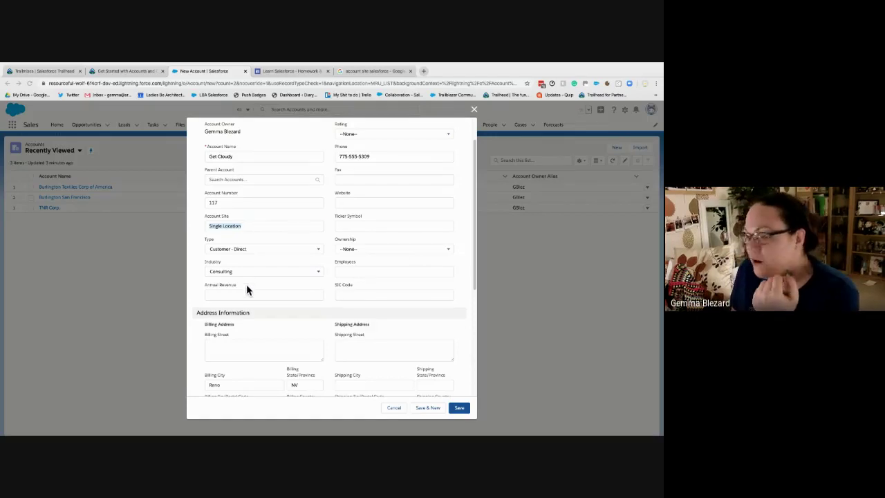
{"action": "scroll", "coordinate": [285, 306], "scroll_direction": "down", "scroll_amount": 5}
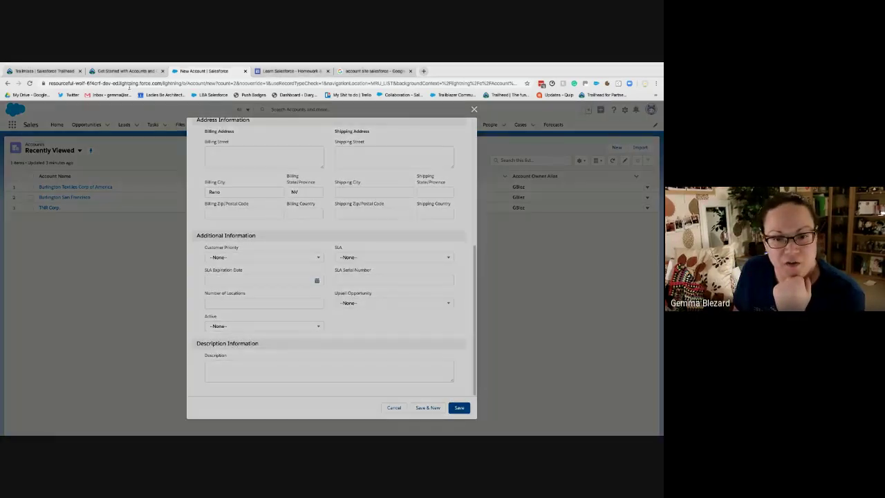
{"action": "left_click", "coordinate": [123, 70]}
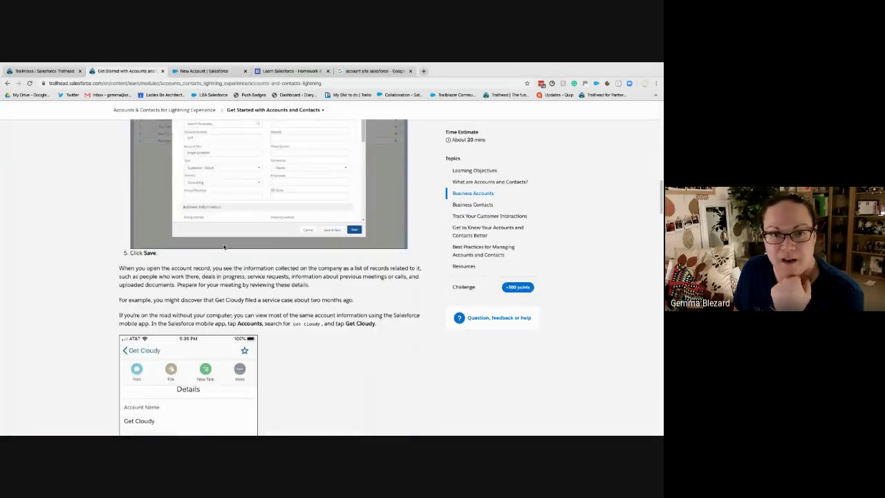
{"action": "scroll", "coordinate": [224, 247], "scroll_direction": "down", "scroll_amount": 2}
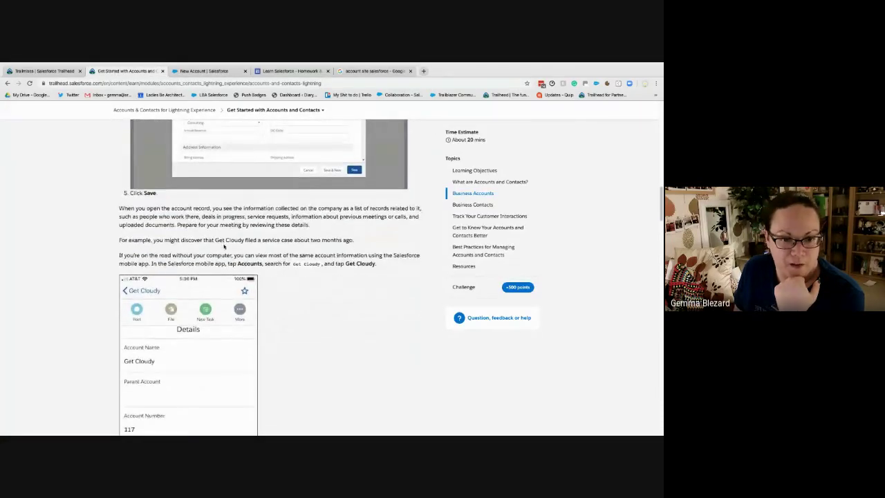
Review the saved Get Cloudy record's Details: Customer - Direct, Consulting, account 117, billing Reno, NV
{"action": "left_click", "coordinate": [215, 71]}
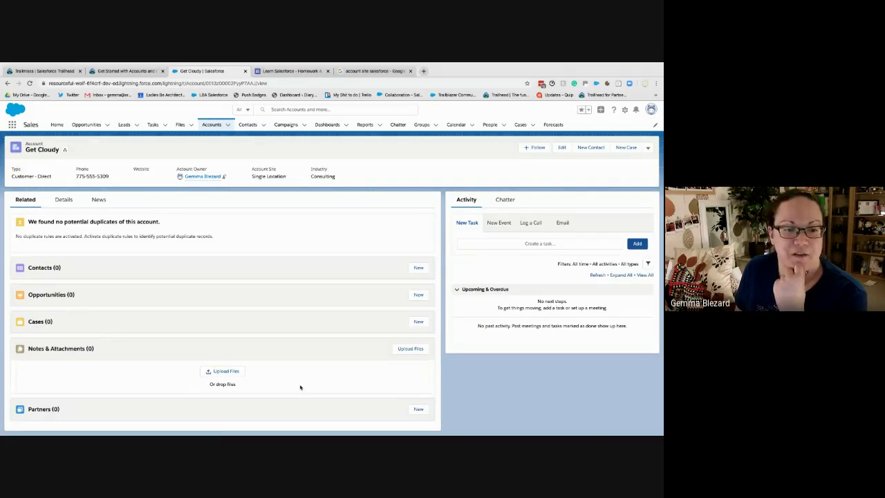
{"action": "left_click", "coordinate": [62, 200]}
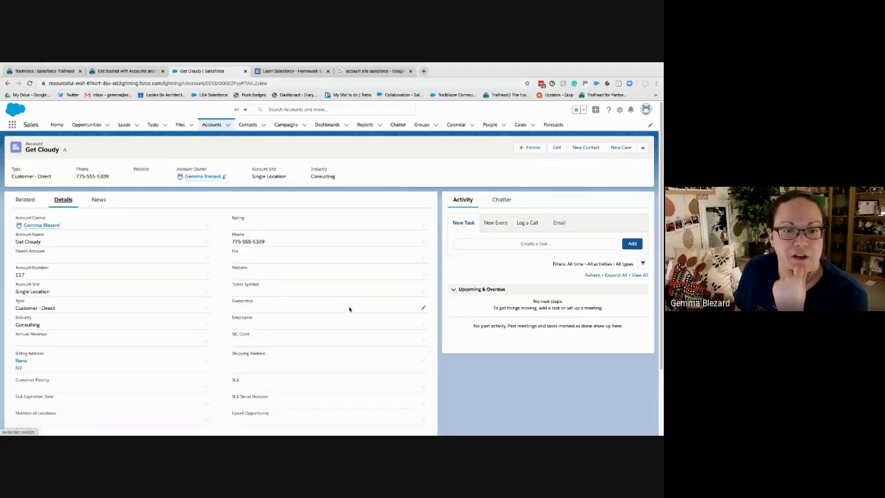
{"action": "scroll", "coordinate": [347, 309], "scroll_direction": "down", "scroll_amount": 3}
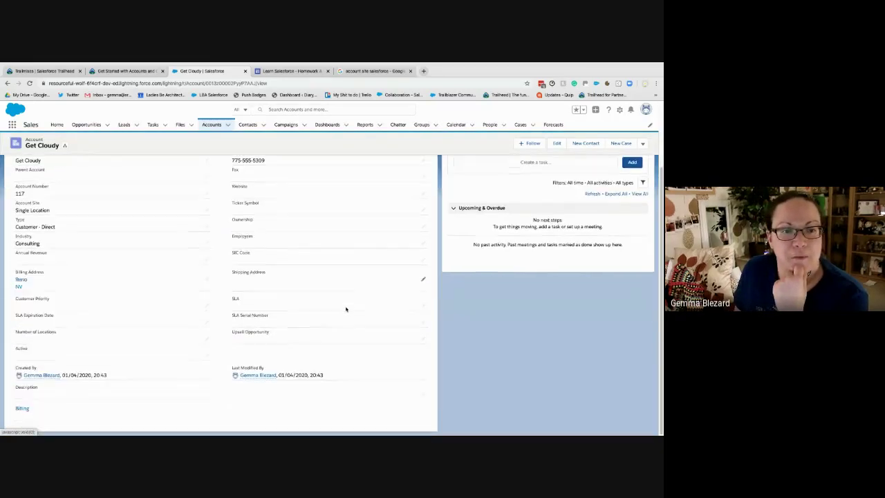
{"action": "scroll", "coordinate": [346, 308], "scroll_direction": "up", "scroll_amount": 3}
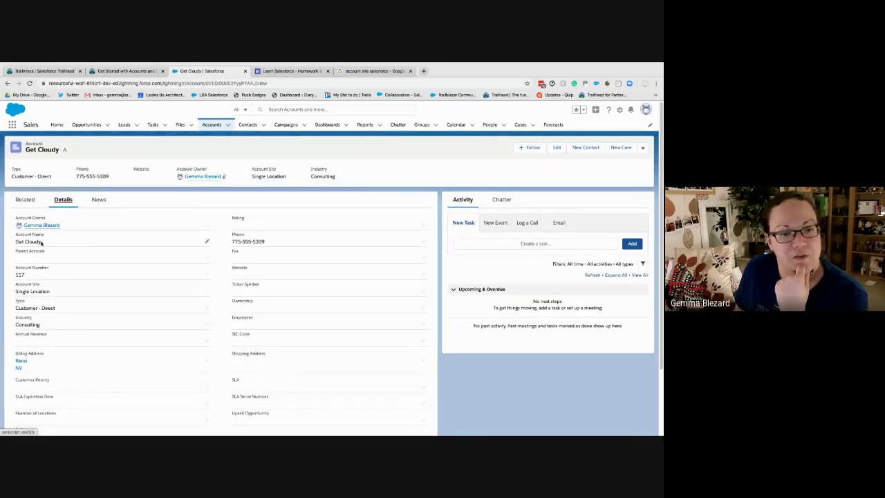
{"action": "left_click_drag", "start_coordinate": [15, 241], "coordinate": [39, 242]}
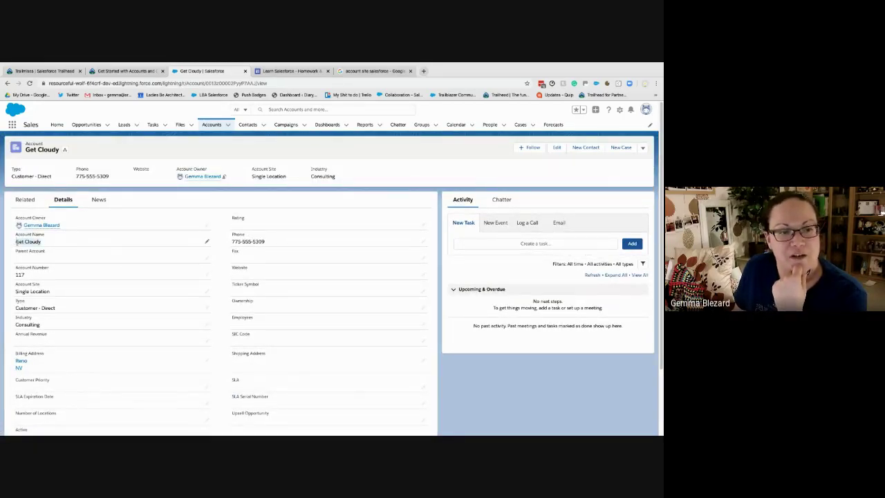
Scroll the Trailhead unit to Business Contacts, highlight the two-contact steps, then reopen Get Cloudy
{"action": "left_click", "coordinate": [129, 71]}
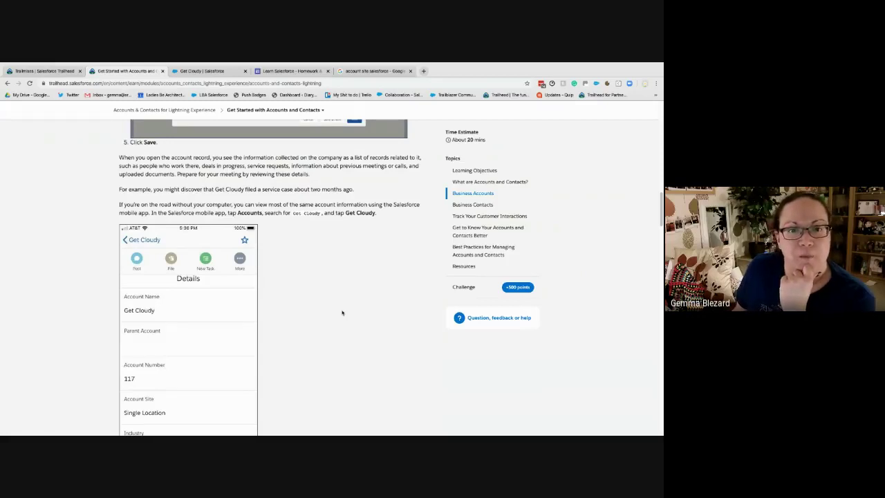
{"action": "scroll", "coordinate": [342, 313], "scroll_direction": "down", "scroll_amount": 1}
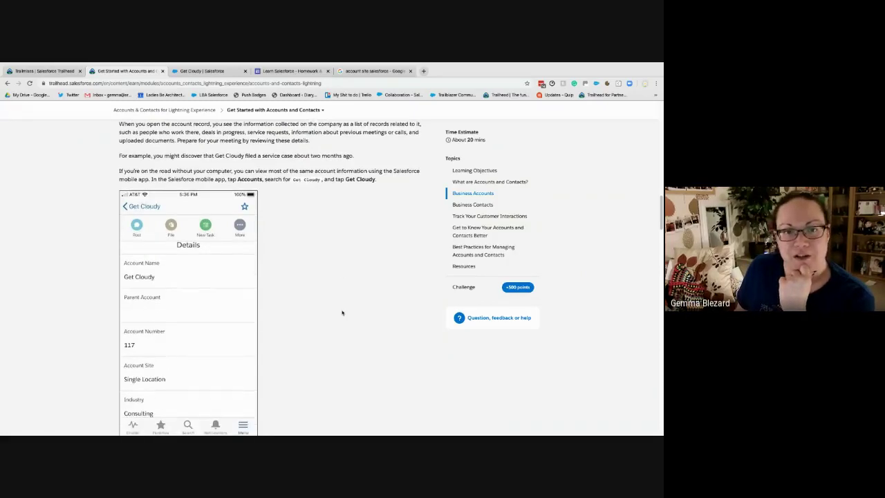
{"action": "scroll", "coordinate": [341, 312], "scroll_direction": "down", "scroll_amount": 2}
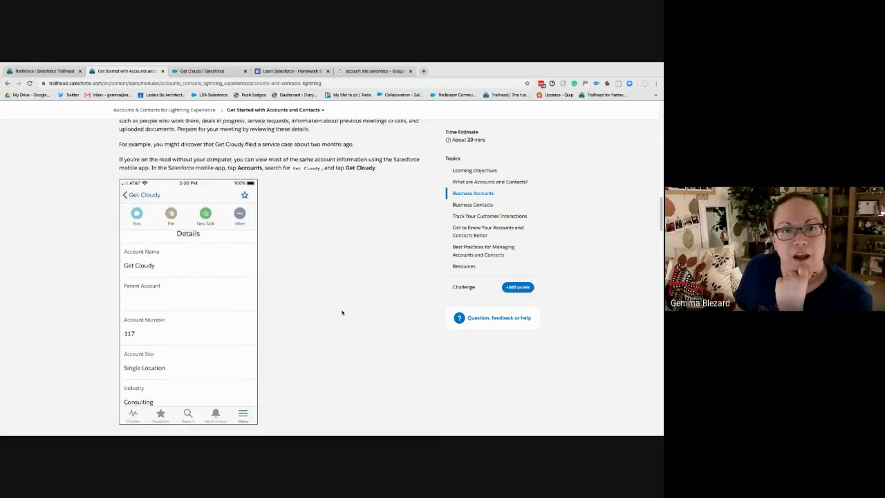
{"action": "scroll", "coordinate": [341, 313], "scroll_direction": "down", "scroll_amount": 1}
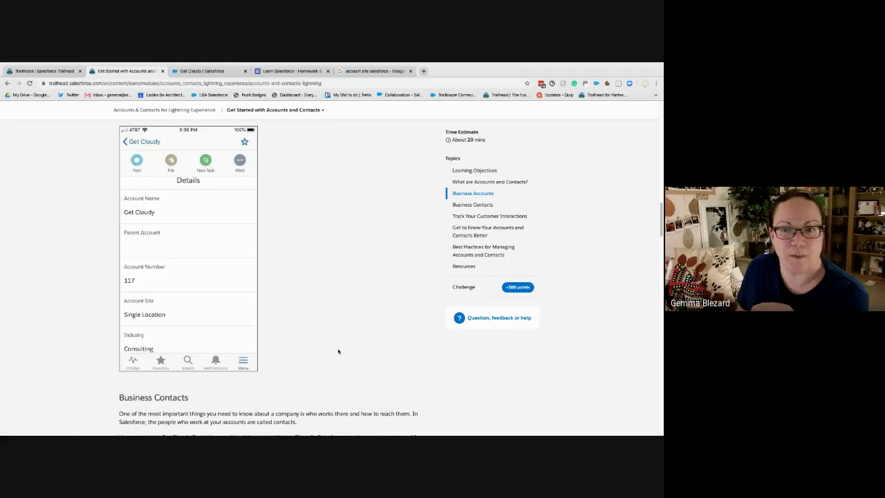
{"action": "scroll", "coordinate": [338, 351], "scroll_direction": "down", "scroll_amount": 5}
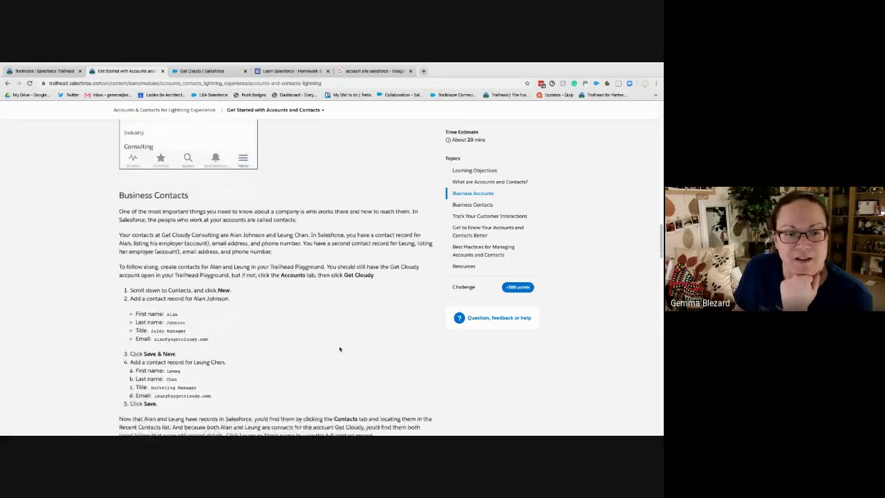
{"action": "scroll", "coordinate": [340, 349], "scroll_direction": "down", "scroll_amount": 3}
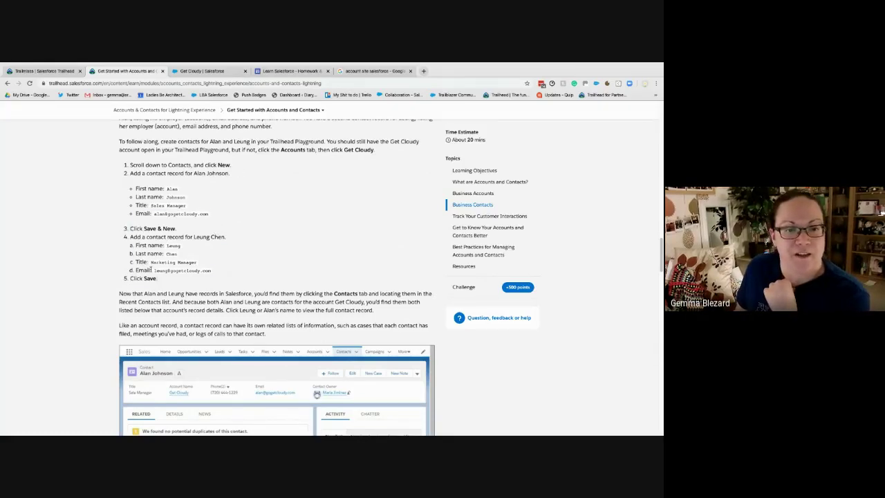
{"action": "left_click_drag", "start_coordinate": [169, 280], "coordinate": [128, 189]}
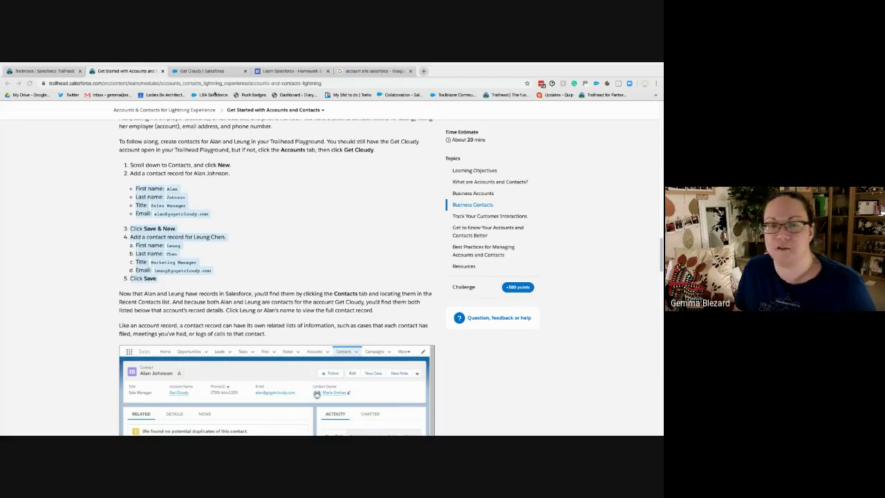
{"action": "left_click", "coordinate": [203, 71]}
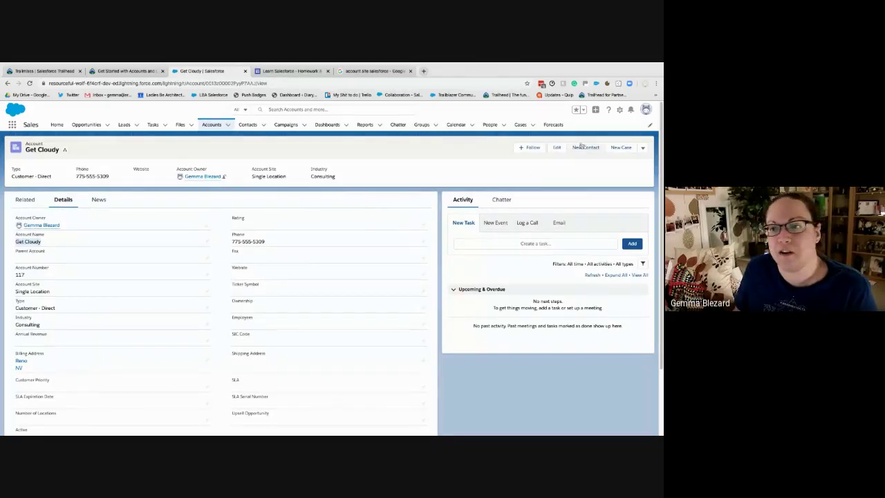
Start a new contact from Get Cloudy's related lists and enter the contact's first and last name
{"action": "left_click", "coordinate": [25, 199]}
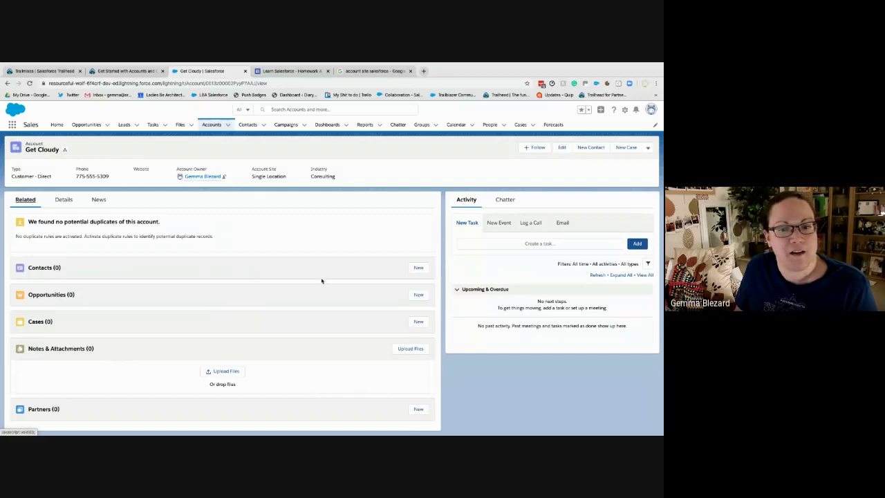
{"action": "left_click", "coordinate": [418, 267]}
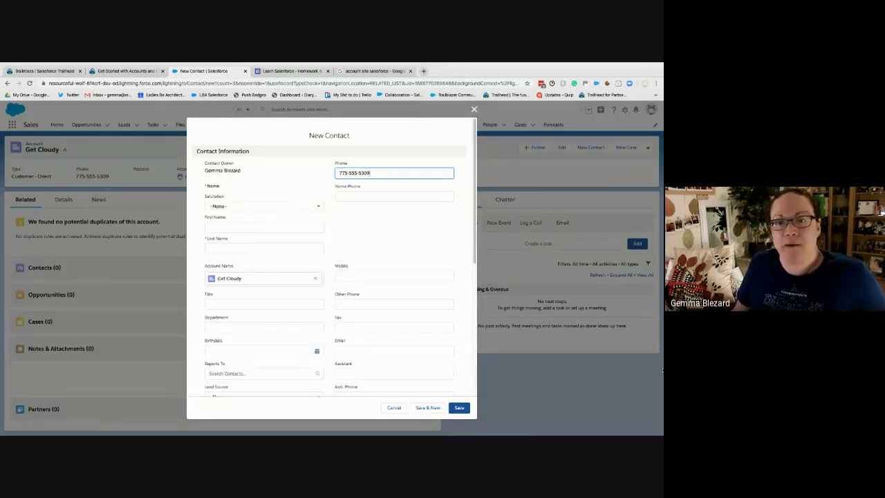
{"action": "left_click", "coordinate": [232, 225]}
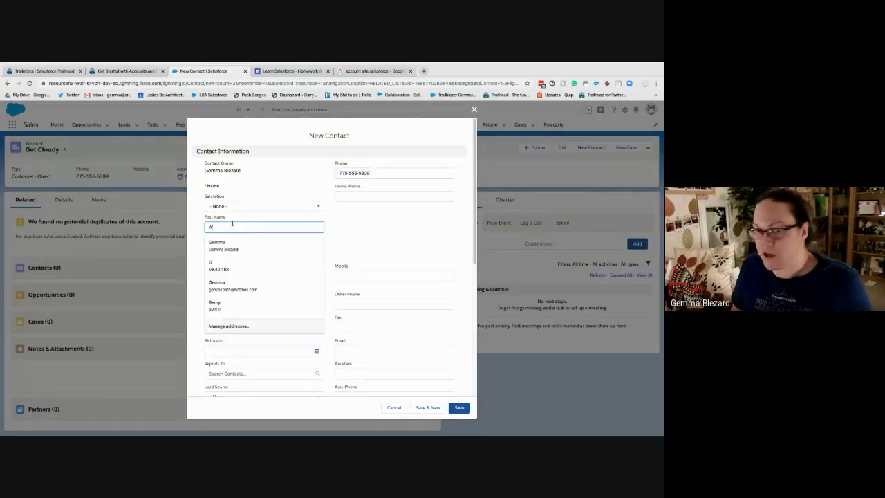
{"action": "key", "text": "Tab"}
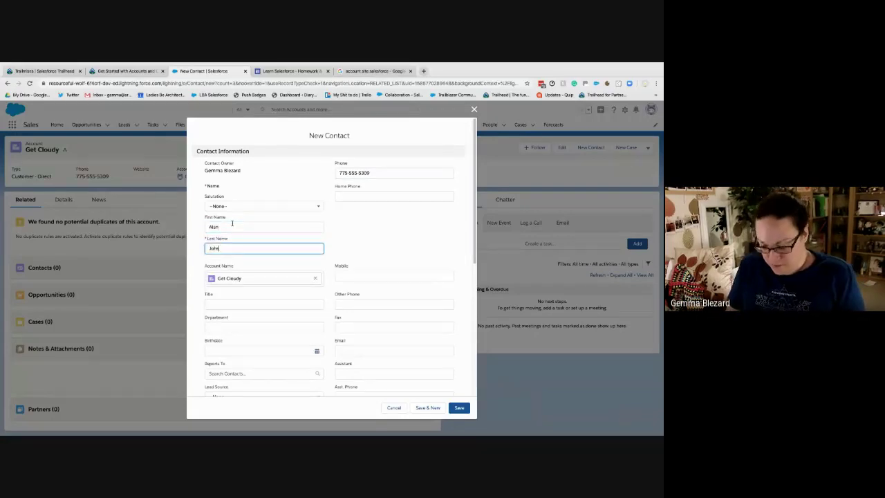
{"action": "key", "text": "Tab"}
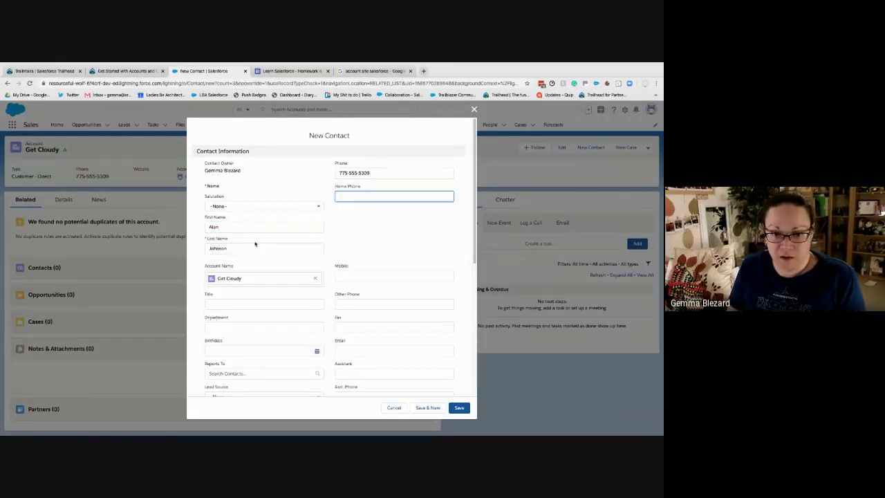
Set the contact's title to 'Sales Manager', leaving the phone and mobile fields blank
{"action": "left_click", "coordinate": [218, 306]}
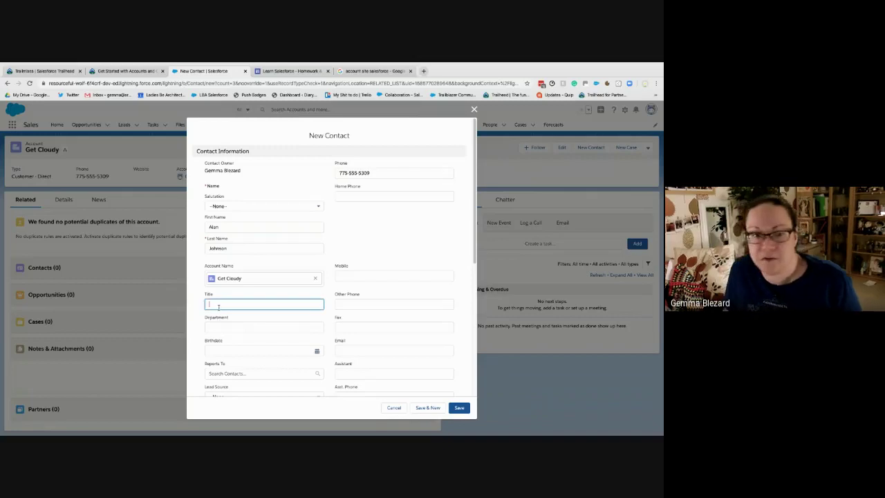
{"action": "type", "text": "Sales M"}
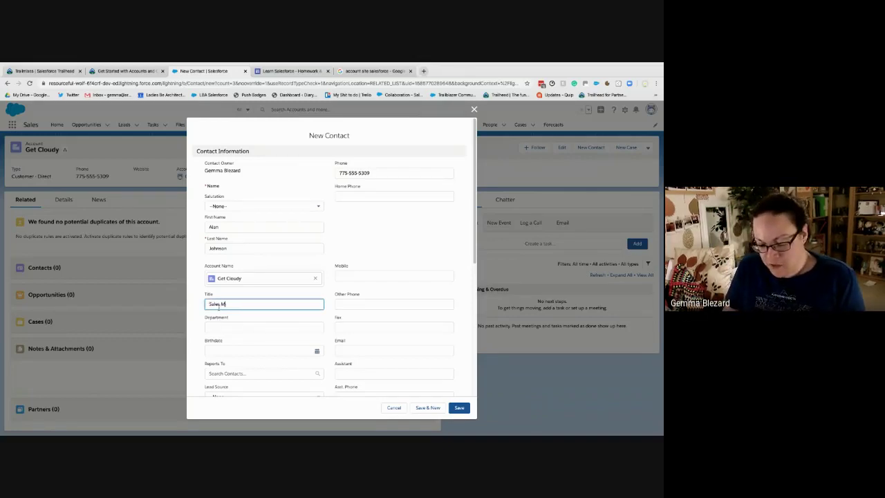
{"action": "type", "text": "anager"}
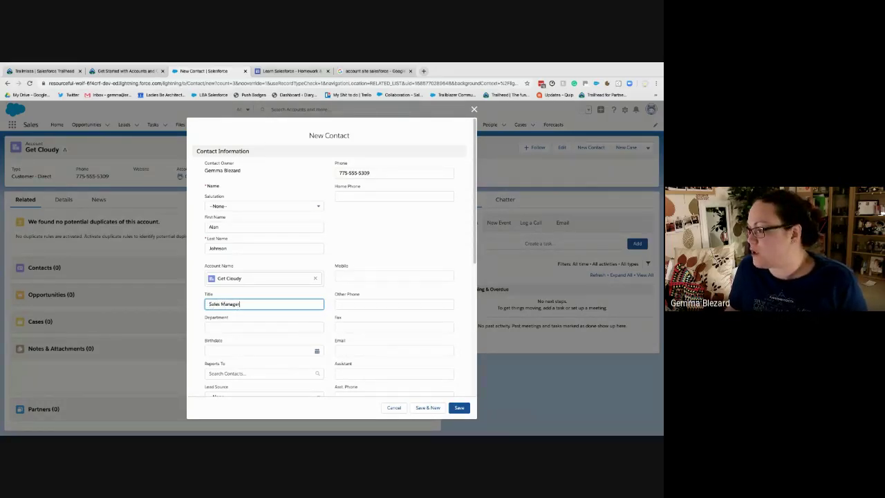
{"action": "key", "text": "super+Tab"}
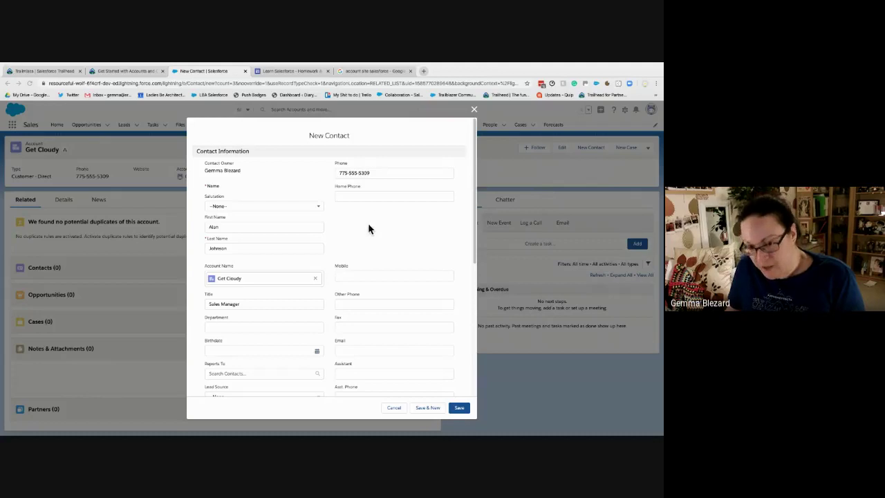
{"action": "key", "text": "super+Tab"}
{"action": "left_click_drag", "start_coordinate": [372, 175], "coordinate": [338, 174]}
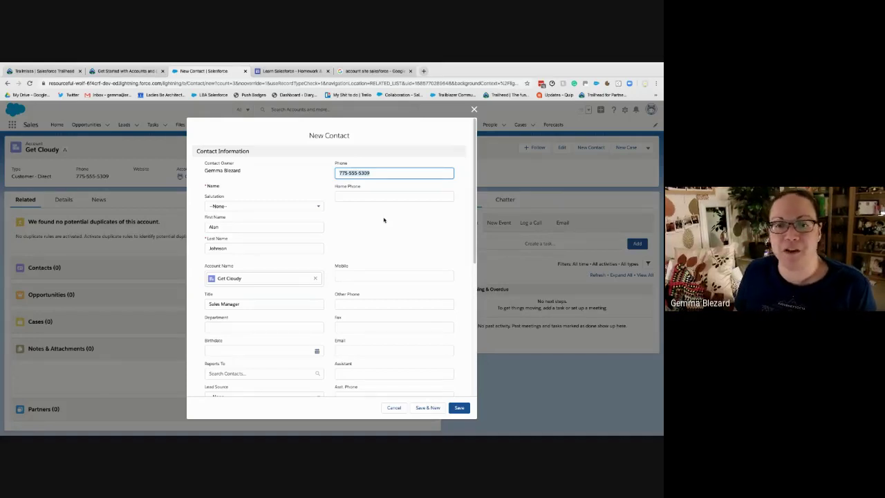
{"action": "left_click", "coordinate": [373, 275]}
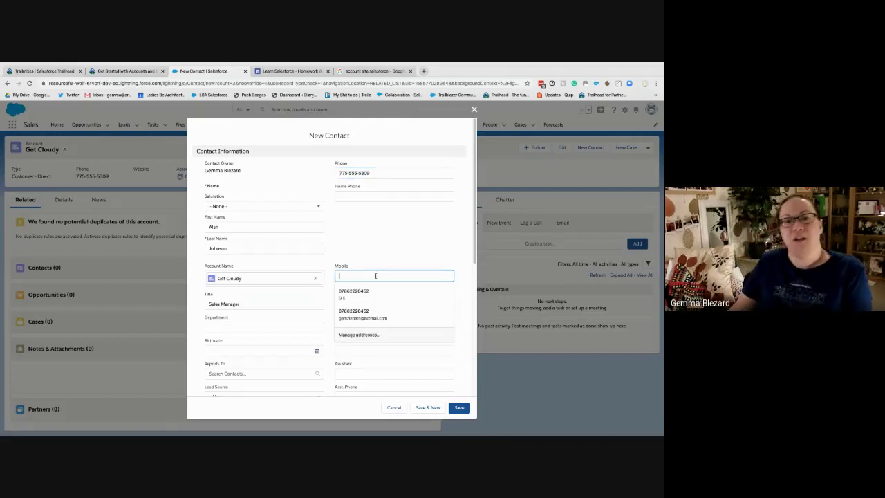
{"action": "key", "text": "Escape"}
{"action": "left_click", "coordinate": [386, 290]}
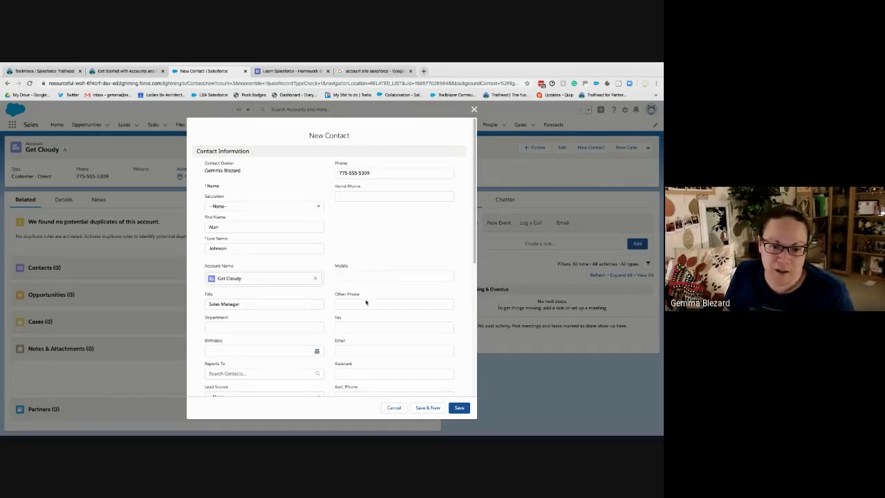
Paste the contact's e-mail address and save with Save & New
{"action": "left_click", "coordinate": [362, 349]}
{"action": "key", "text": "super+v"}
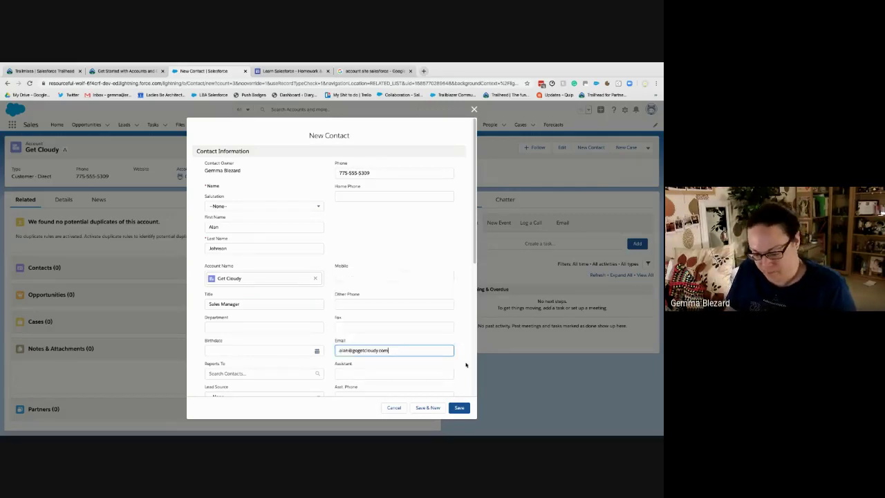
{"action": "left_click", "coordinate": [399, 244]}
{"action": "left_click", "coordinate": [456, 408]}
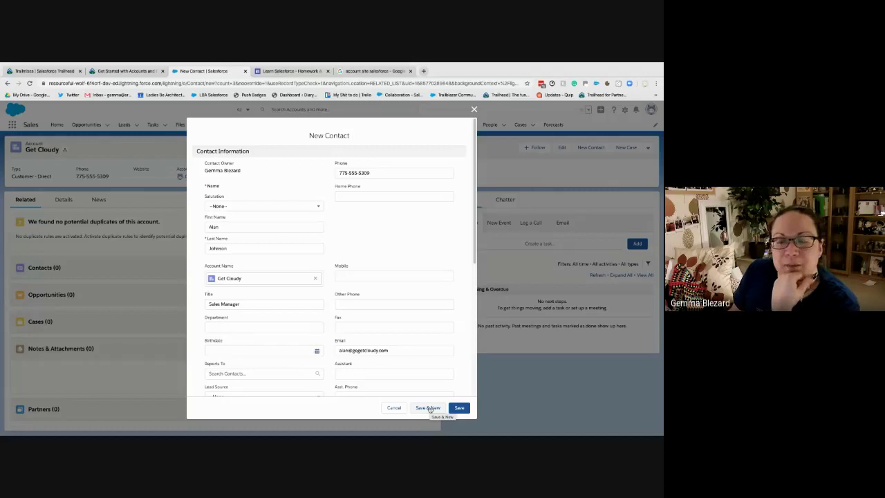
{"action": "left_click", "coordinate": [428, 408]}
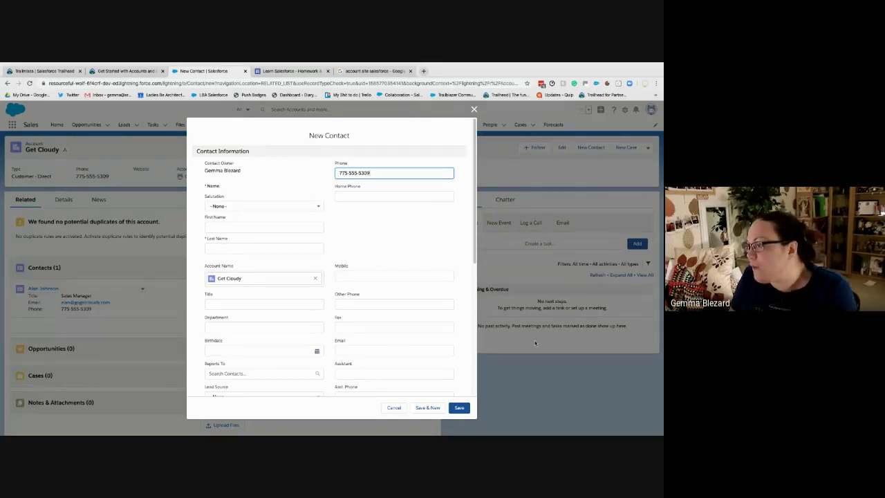
Enter the second contact's first and last name and the title 'Marketing Manager'
{"action": "left_click", "coordinate": [216, 228]}
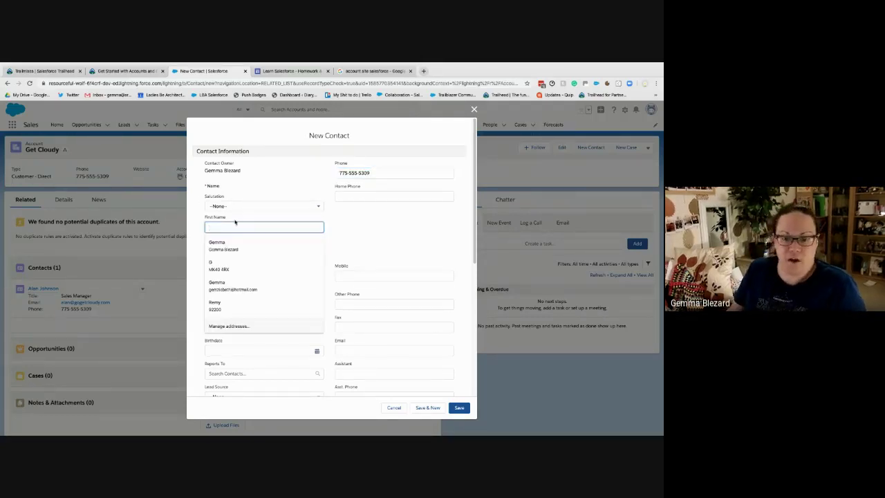
{"action": "key", "text": "Tab"}
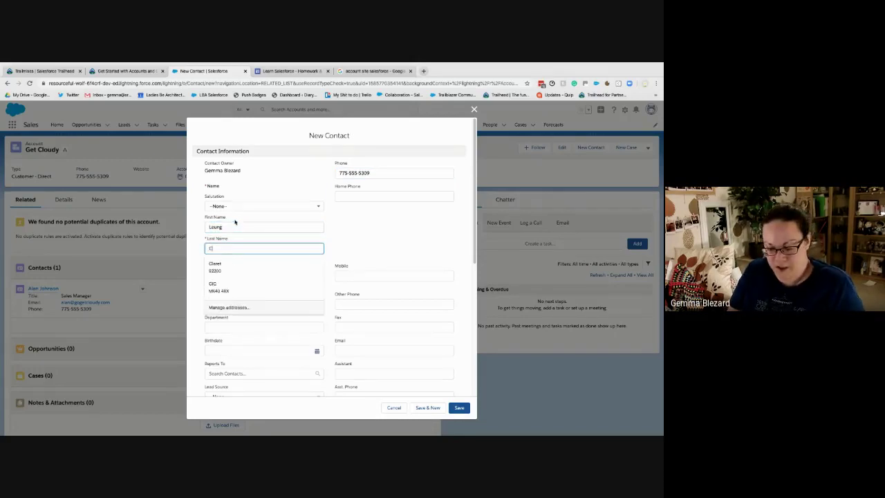
{"action": "key", "text": "Tab"}
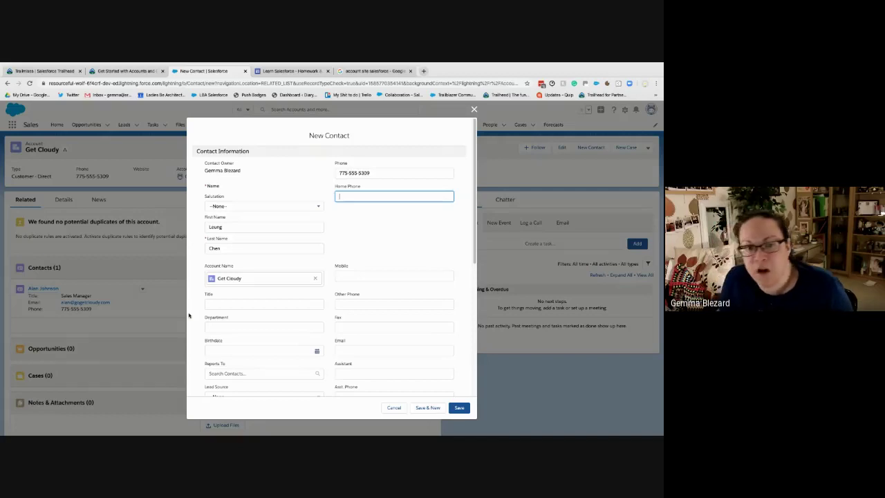
{"action": "left_click", "coordinate": [232, 302]}
{"action": "type", "text": "Marke"}
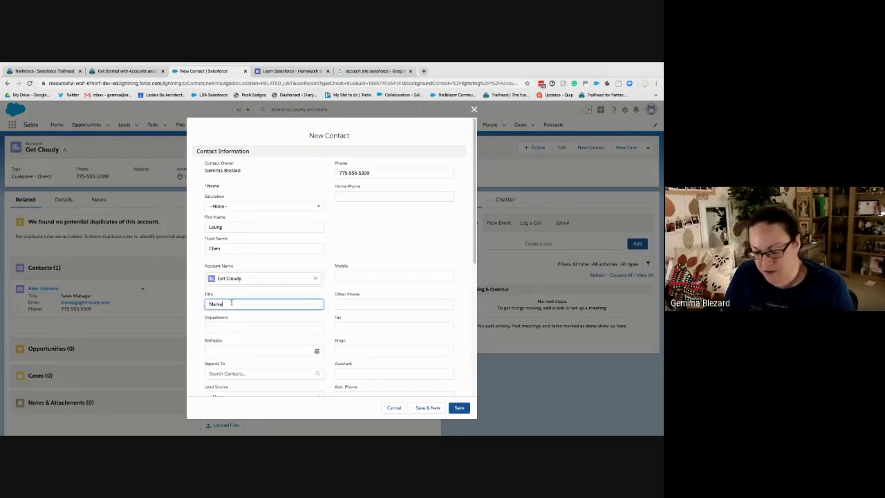
{"action": "type", "text": "ting Manager"}
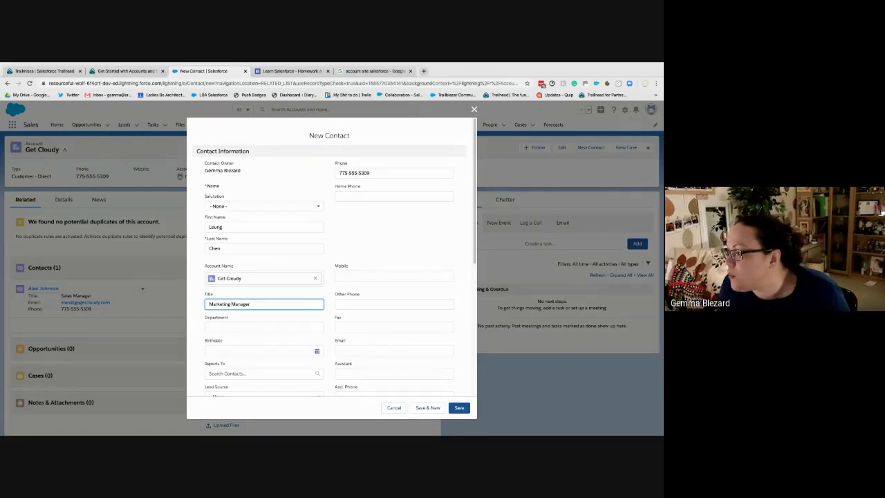
Paste the contact's e-mail into the Email field and save the second contact
{"action": "key", "text": "super+Tab"}
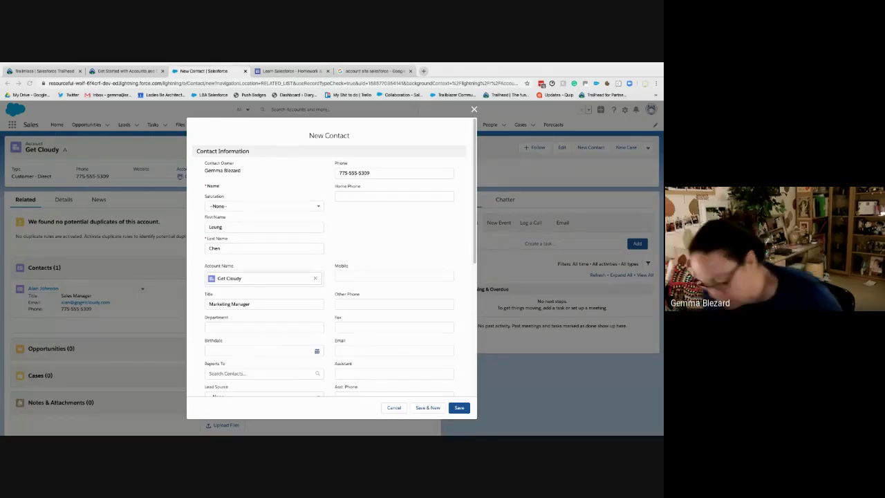
{"action": "left_click", "coordinate": [350, 351]}
{"action": "key", "text": "super+v"}
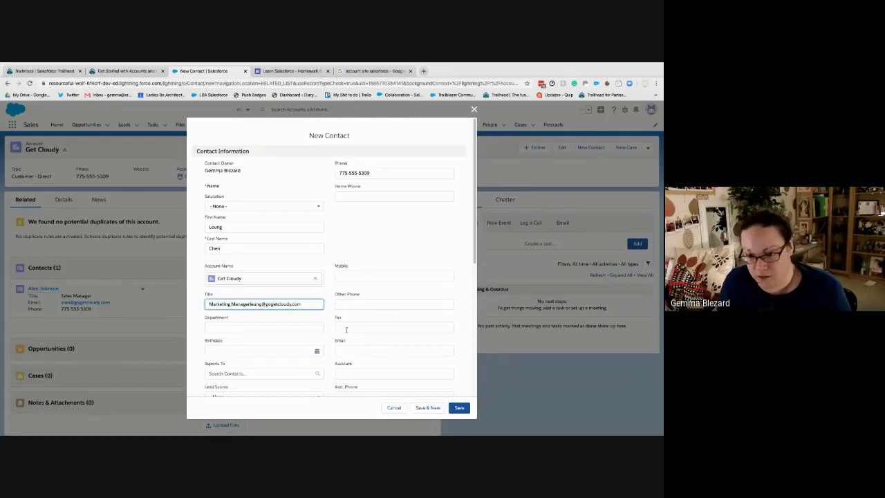
{"action": "key", "text": "super+z"}
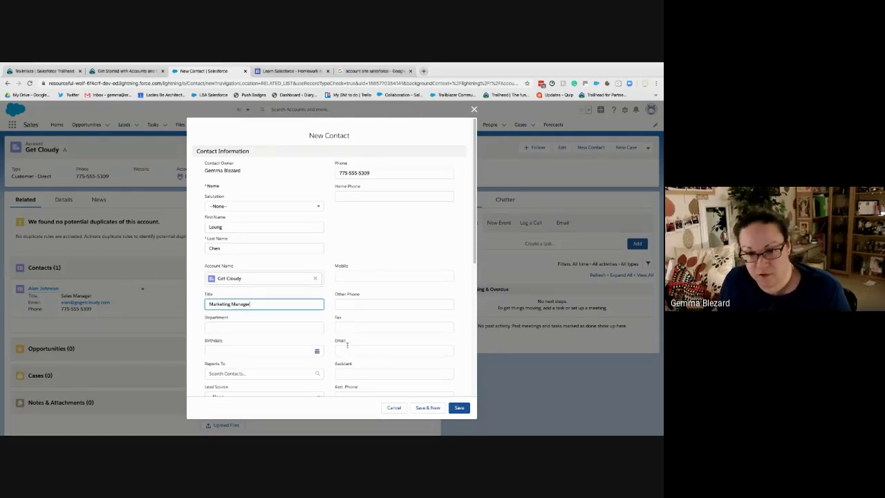
{"action": "left_click", "coordinate": [350, 351]}
{"action": "key", "text": "super+v"}
{"action": "left_click", "coordinate": [461, 318]}
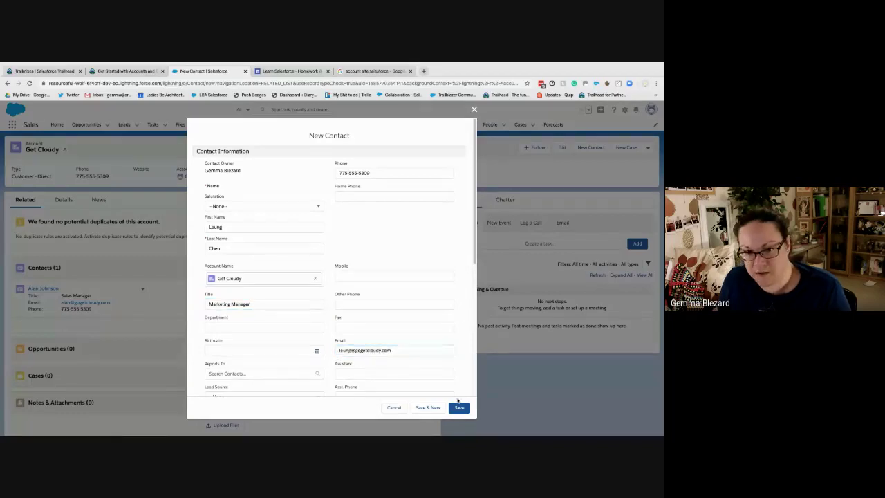
{"action": "left_click", "coordinate": [459, 408]}
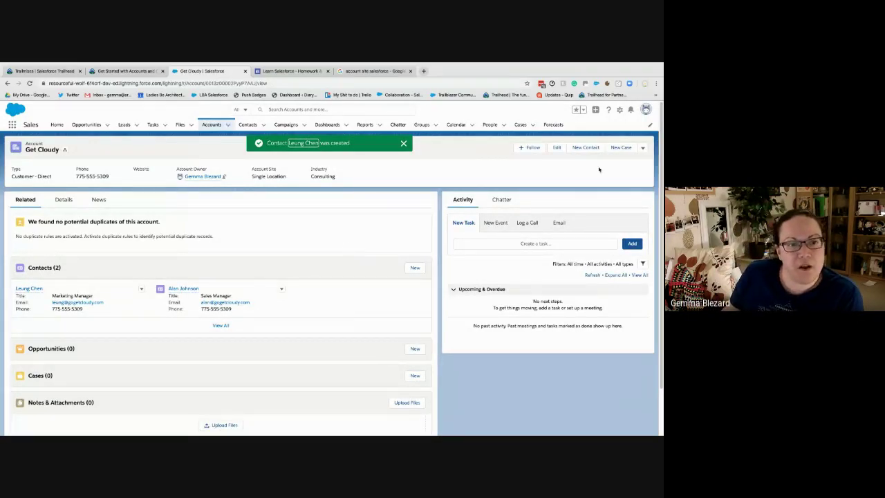
{"action": "left_click", "coordinate": [586, 147]}
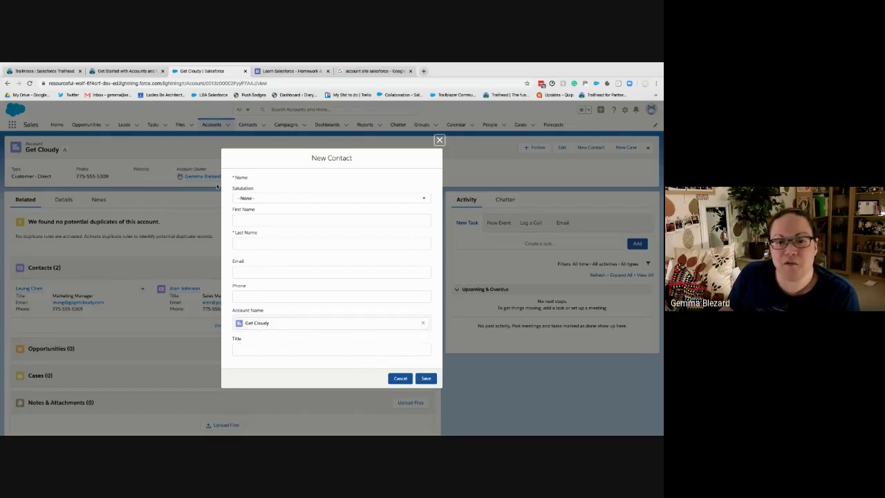
{"action": "left_click", "coordinate": [399, 379]}
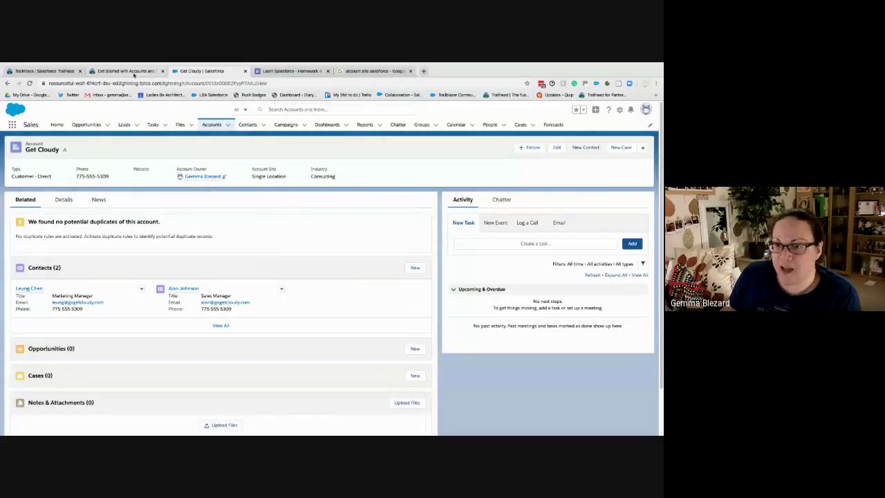
Check the unit on finding new contacts, then list recent Playground contacts with both Get Cloudy contacts
{"action": "left_click", "coordinate": [128, 70]}
{"action": "scroll", "coordinate": [215, 306], "scroll_direction": "down", "scroll_amount": 5}
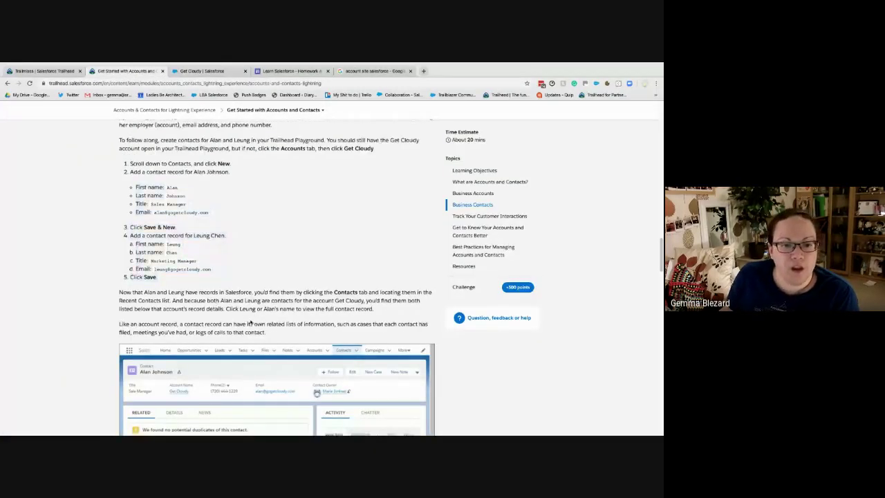
{"action": "scroll", "coordinate": [250, 321], "scroll_direction": "up", "scroll_amount": 1}
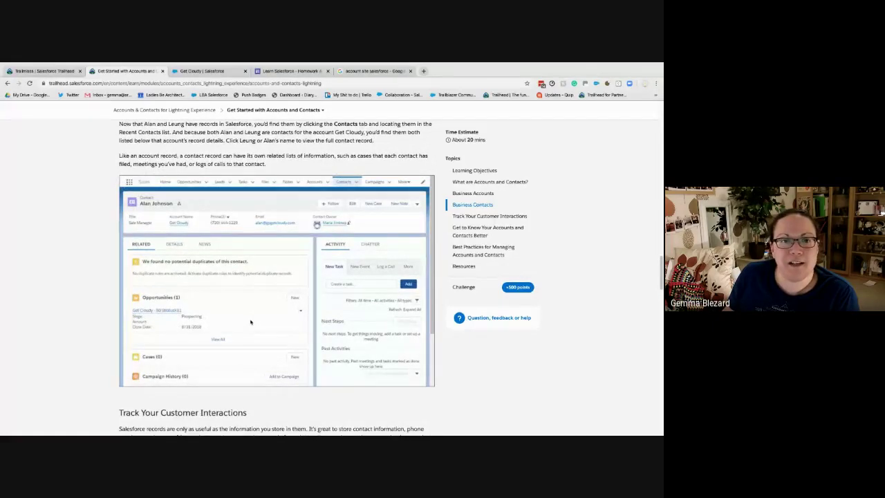
{"action": "scroll", "coordinate": [250, 322], "scroll_direction": "up", "scroll_amount": 1}
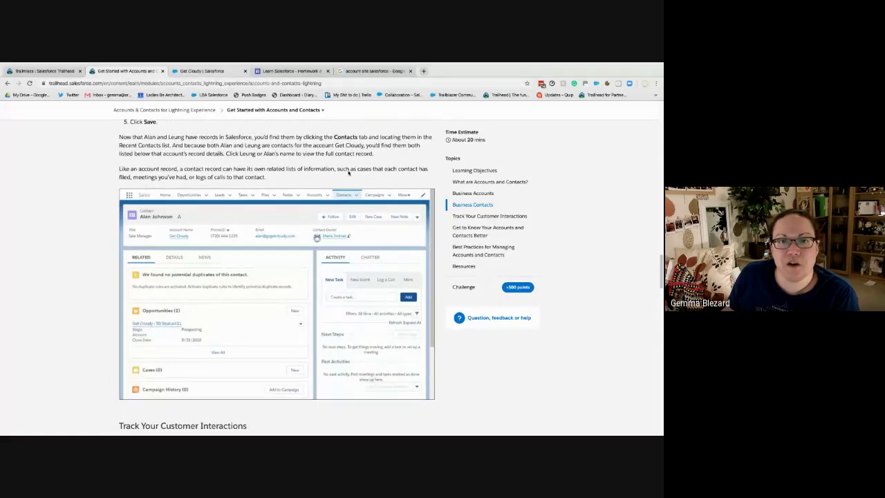
{"action": "left_click", "coordinate": [200, 70]}
{"action": "left_click", "coordinate": [248, 125]}
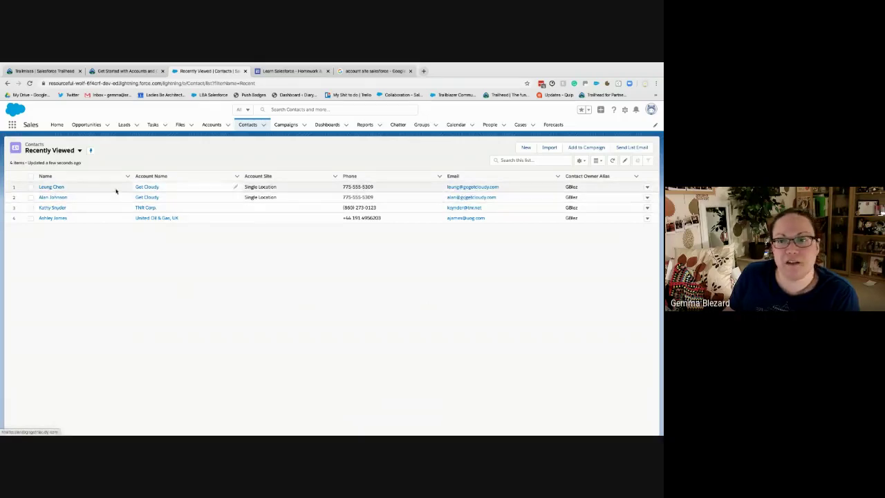
Open the Marketing Manager contact, then follow its Account Name link to Get Cloudy
{"action": "left_click", "coordinate": [40, 190]}
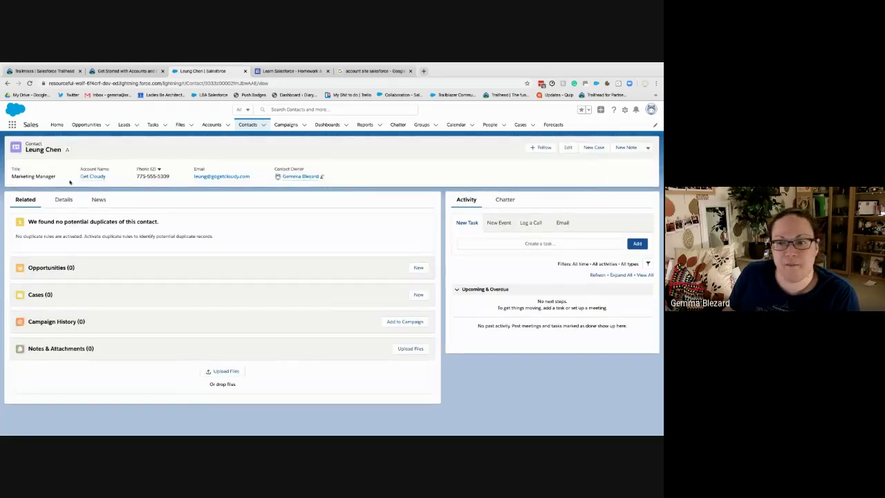
{"action": "left_click", "coordinate": [90, 177]}
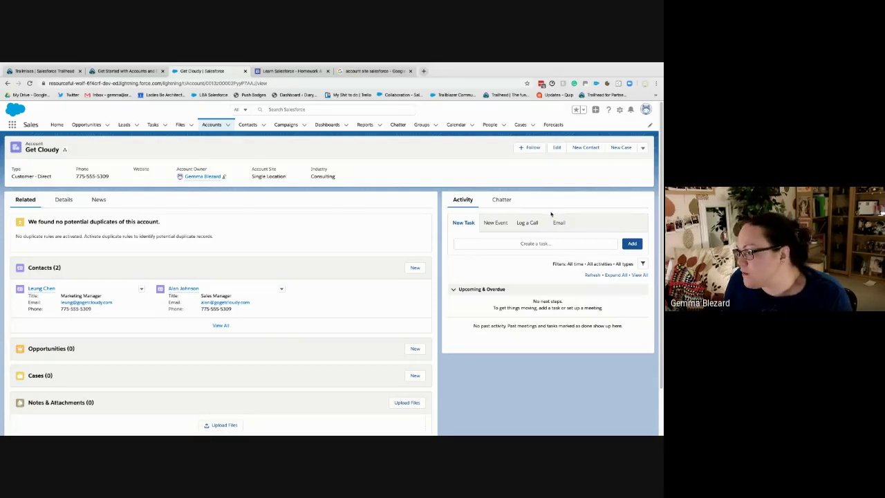
{"action": "left_click", "coordinate": [585, 148]}
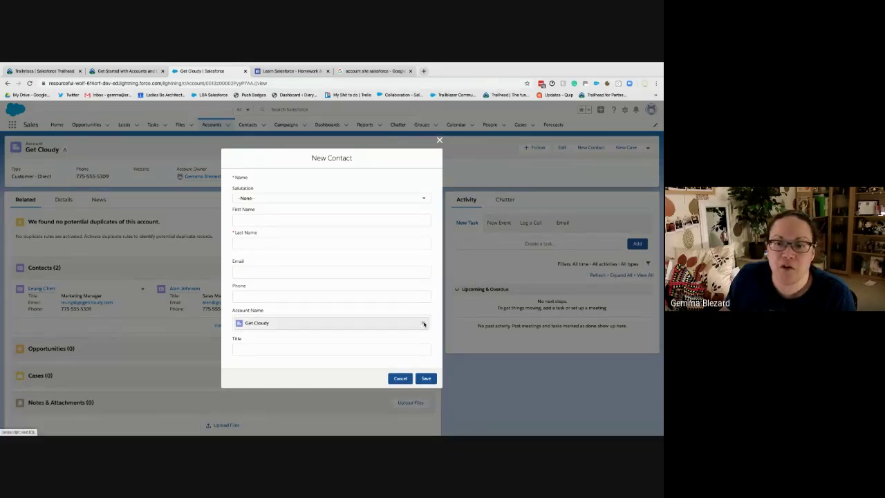
{"action": "left_click", "coordinate": [422, 324]}
{"action": "left_click", "coordinate": [258, 329]}
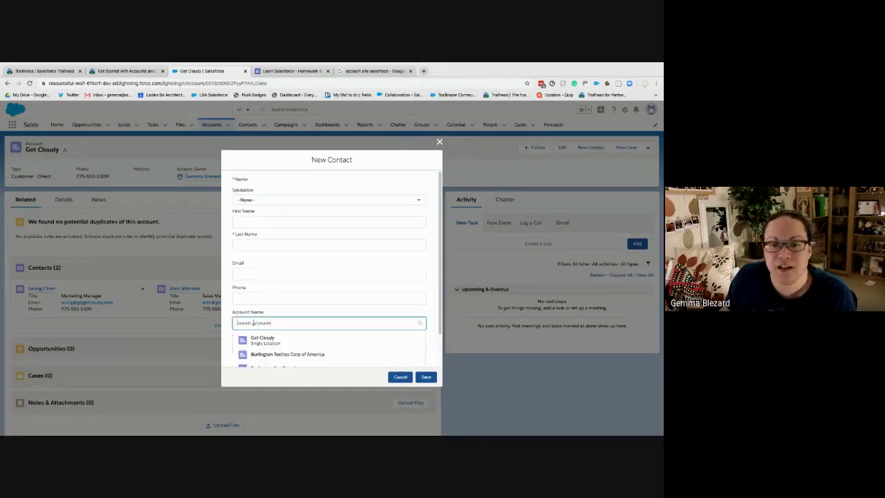
{"action": "scroll", "coordinate": [268, 331], "scroll_direction": "down", "scroll_amount": 1}
{"action": "left_click", "coordinate": [273, 331]}
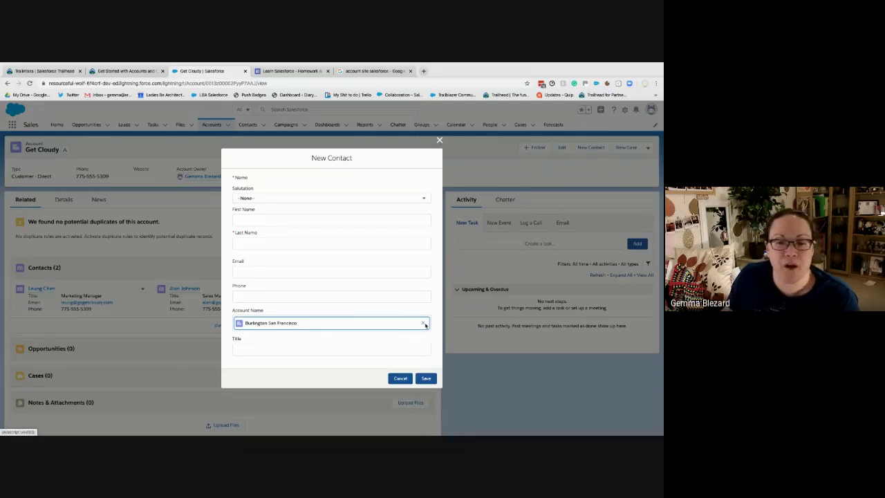
{"action": "left_click", "coordinate": [400, 378]}
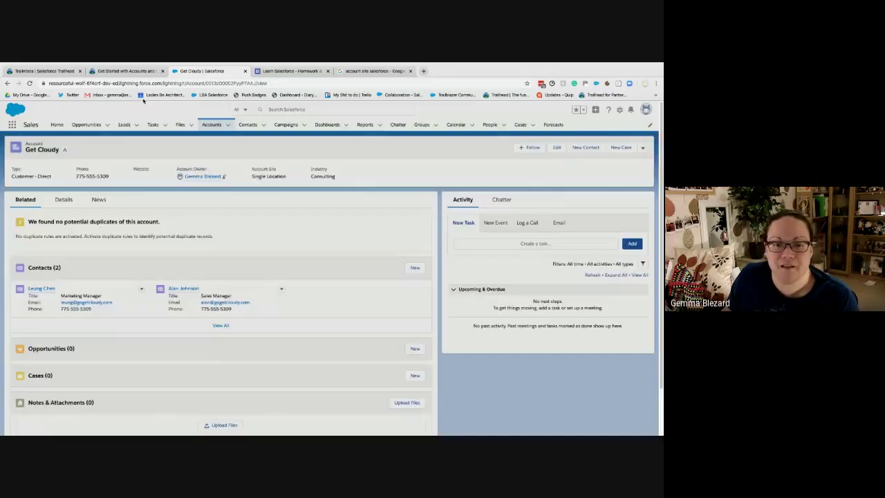
{"action": "key", "text": "ctrl+shift+Tab"}
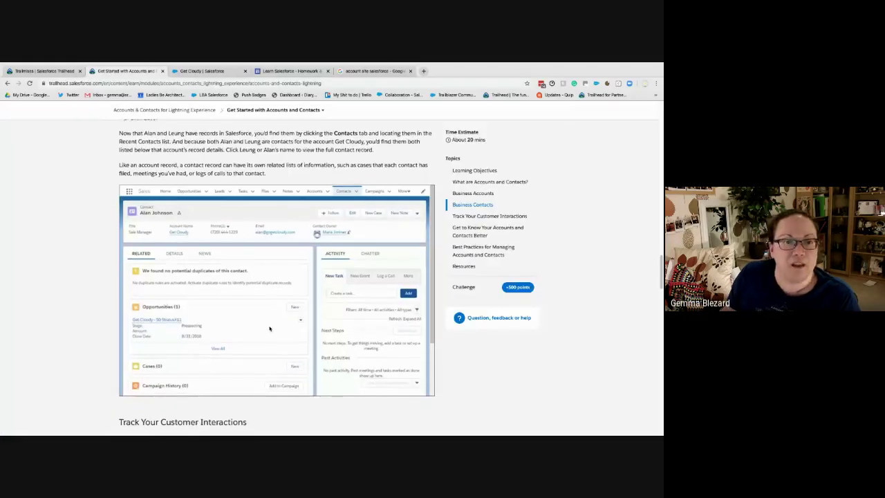
{"action": "scroll", "coordinate": [269, 328], "scroll_direction": "down", "scroll_amount": 3}
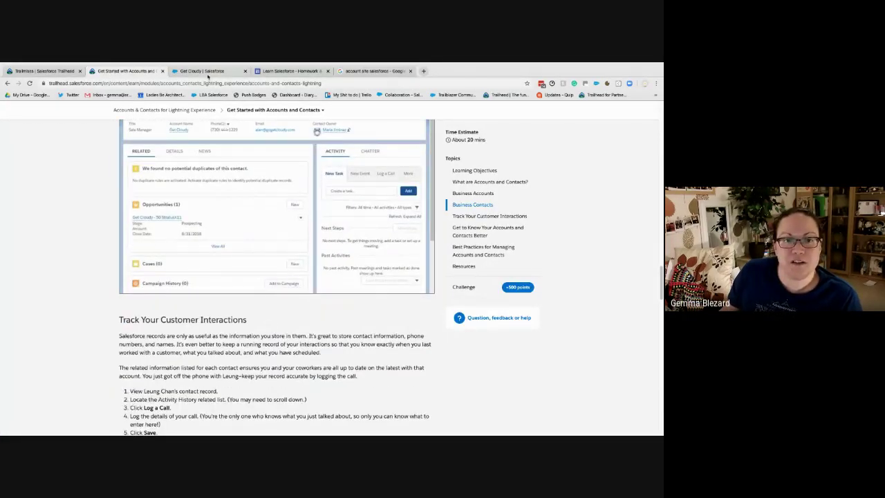
{"action": "left_click", "coordinate": [204, 71]}
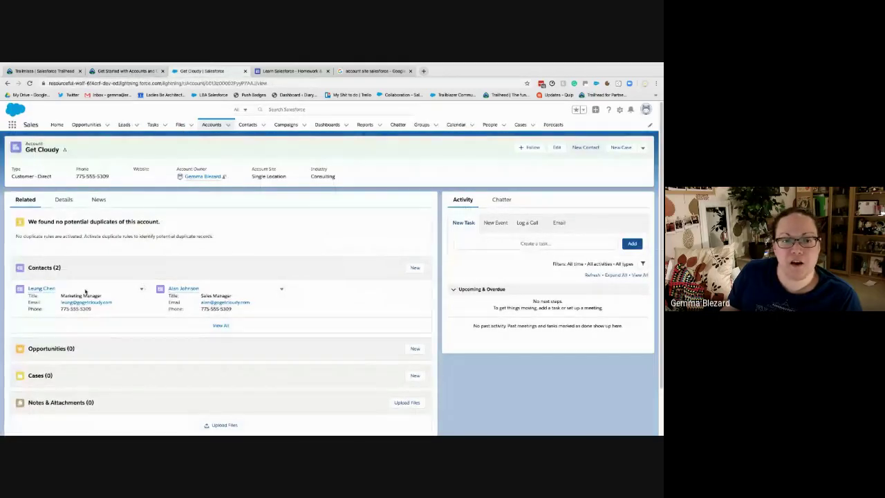
Open the Get Cloudy account in a separate browser tab beside the Marketing Manager contact
{"action": "left_click", "coordinate": [41, 288]}
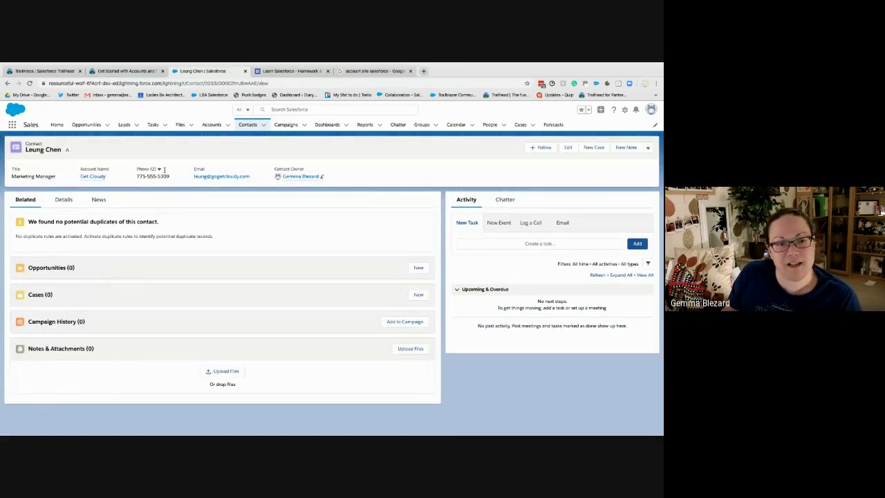
{"action": "right_click", "coordinate": [91, 177]}
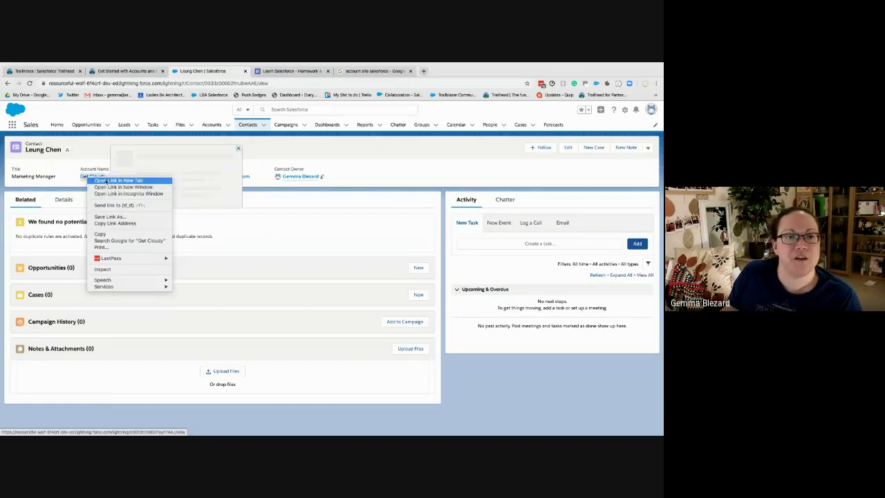
{"action": "key", "text": "Escape"}
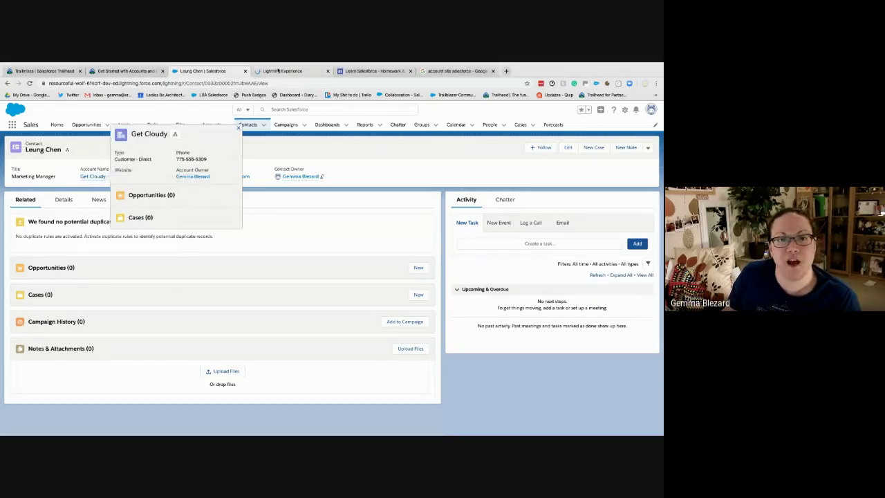
{"action": "key", "text": "ctrl+Tab"}
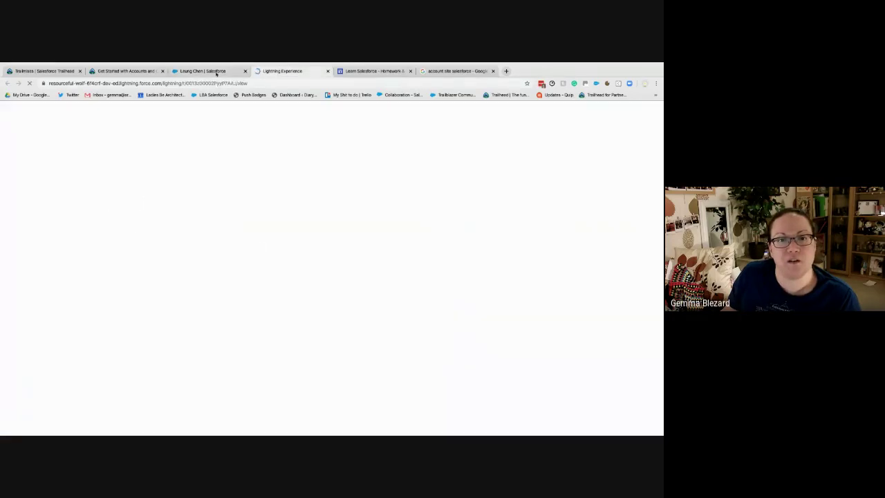
{"action": "left_click", "coordinate": [217, 71]}
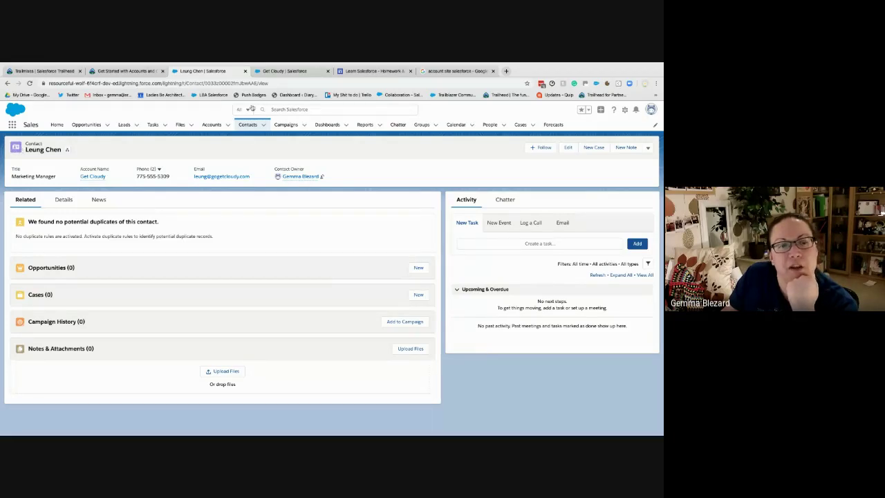
{"action": "key", "text": "ctrl+Tab"}
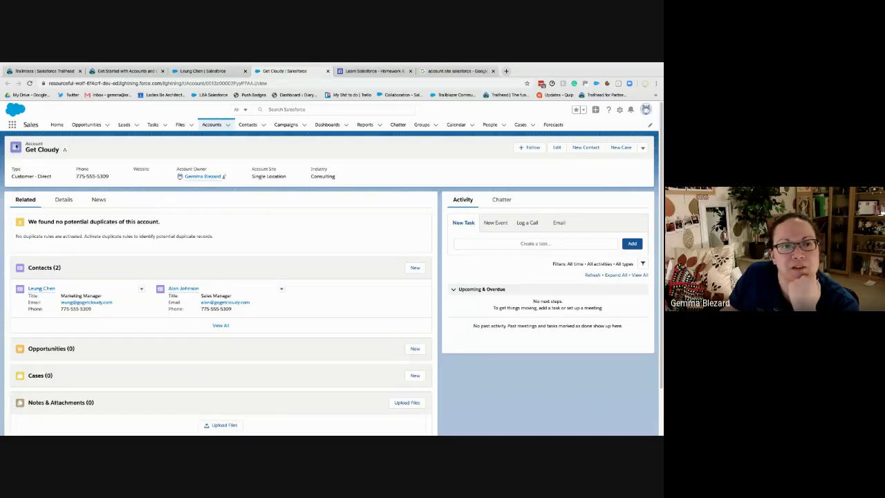
Compare the Get Cloudy account, scrolled to Partners, with the Marketing Manager contact, ending on the contact
{"action": "scroll", "coordinate": [256, 229], "scroll_direction": "down", "scroll_amount": 2}
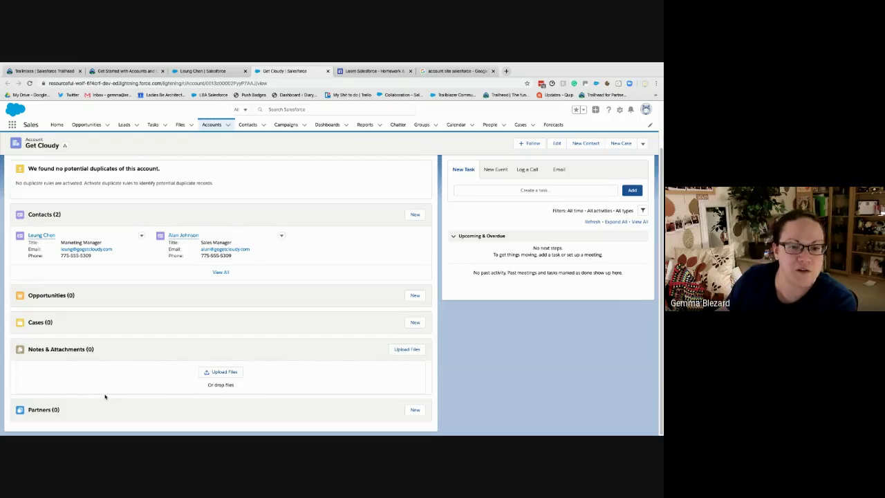
{"action": "left_click", "coordinate": [207, 72]}
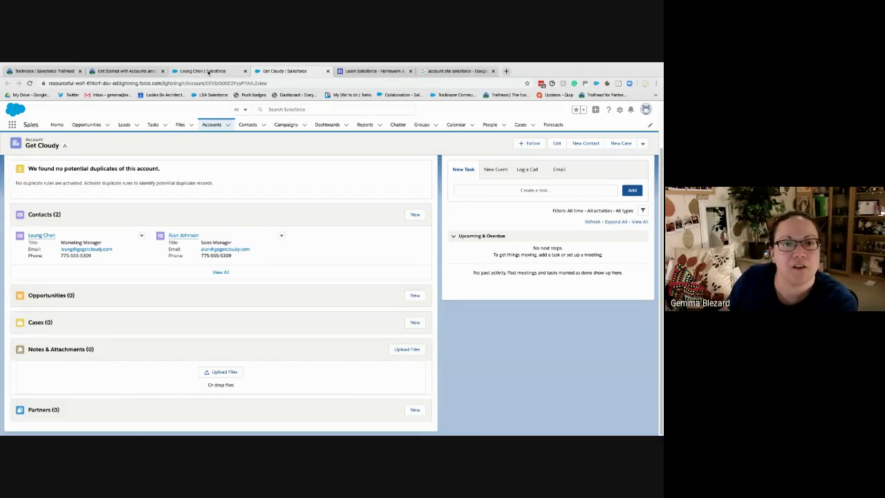
{"action": "left_click", "coordinate": [283, 72]}
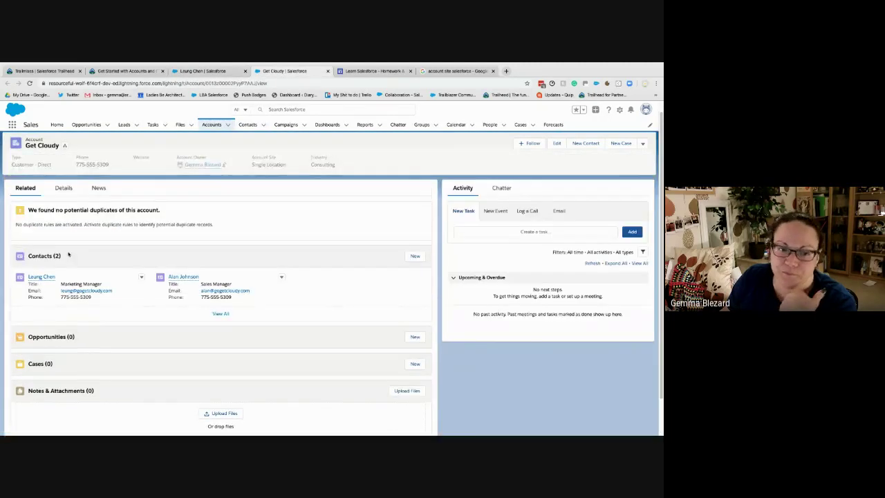
{"action": "scroll", "coordinate": [103, 266], "scroll_direction": "down", "scroll_amount": 1}
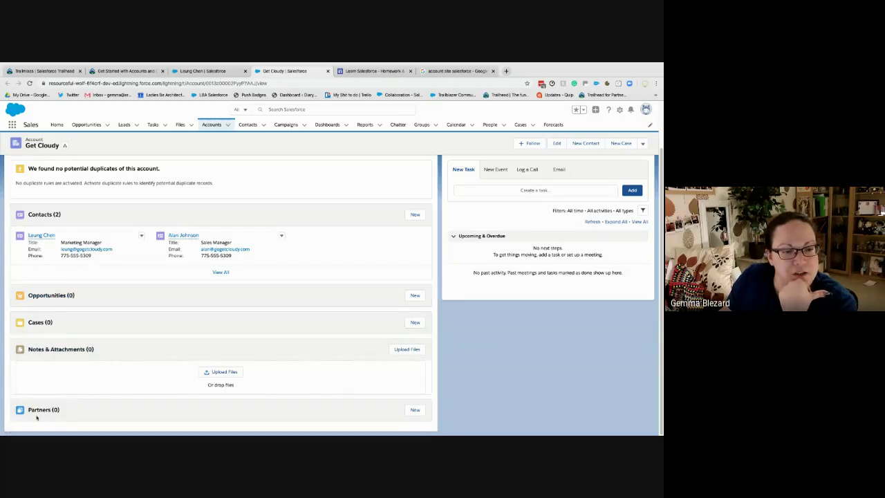
{"action": "left_click", "coordinate": [203, 71]}
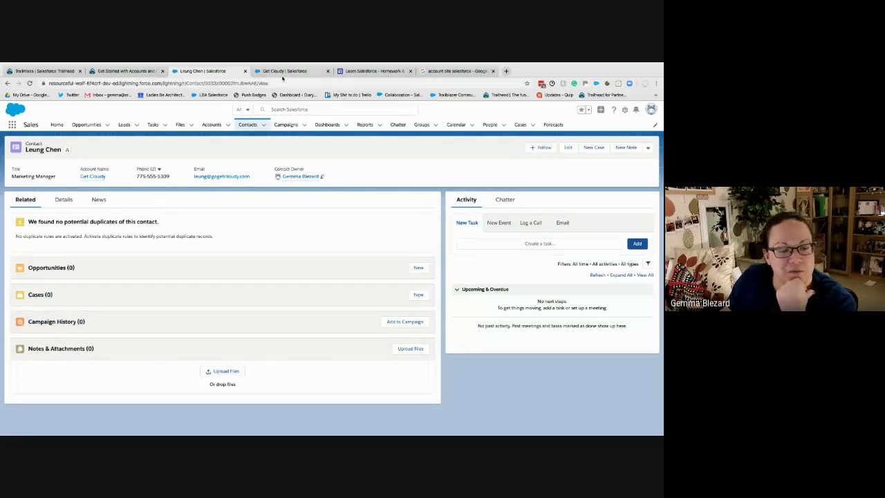
{"action": "key", "text": "ctrl+Tab"}
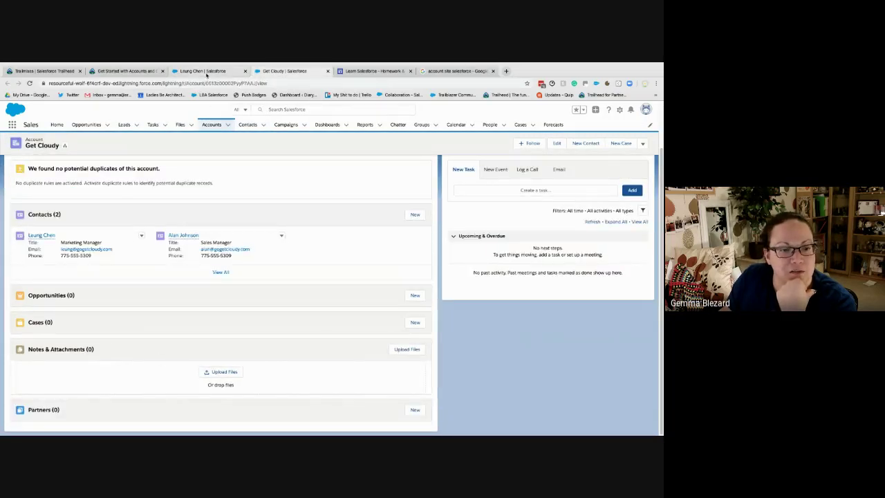
{"action": "left_click", "coordinate": [206, 72]}
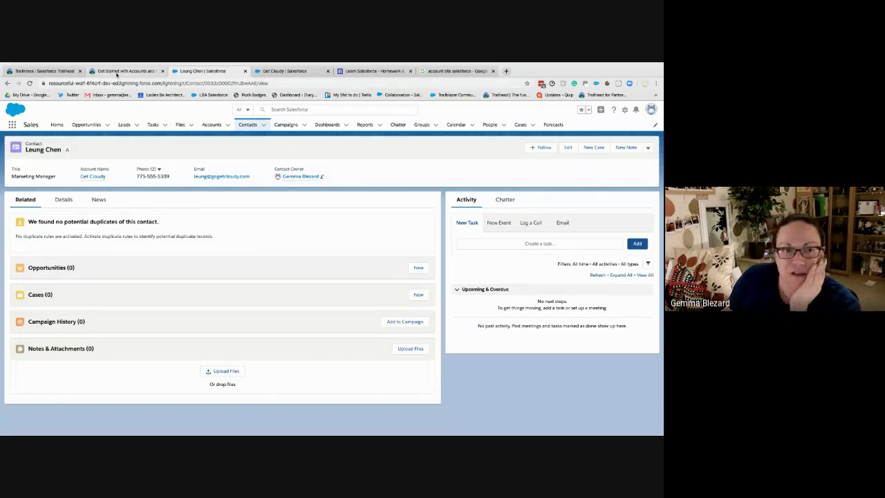
{"action": "left_click", "coordinate": [119, 72]}
{"action": "scroll", "coordinate": [253, 314], "scroll_direction": "down", "scroll_amount": 3}
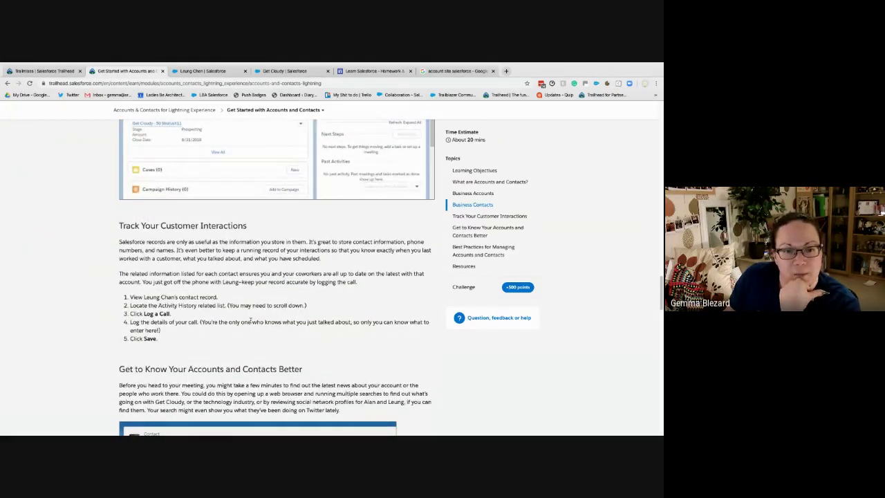
{"action": "scroll", "coordinate": [250, 319], "scroll_direction": "down", "scroll_amount": 1}
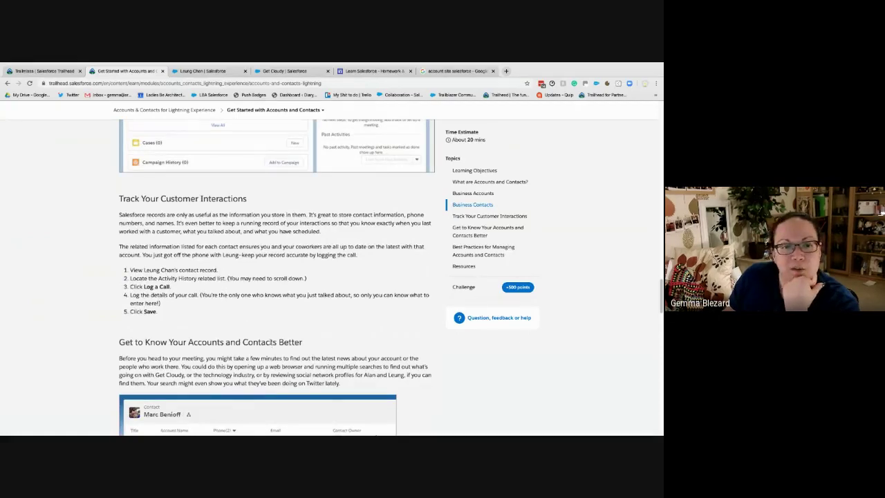
{"action": "left_click", "coordinate": [208, 71]}
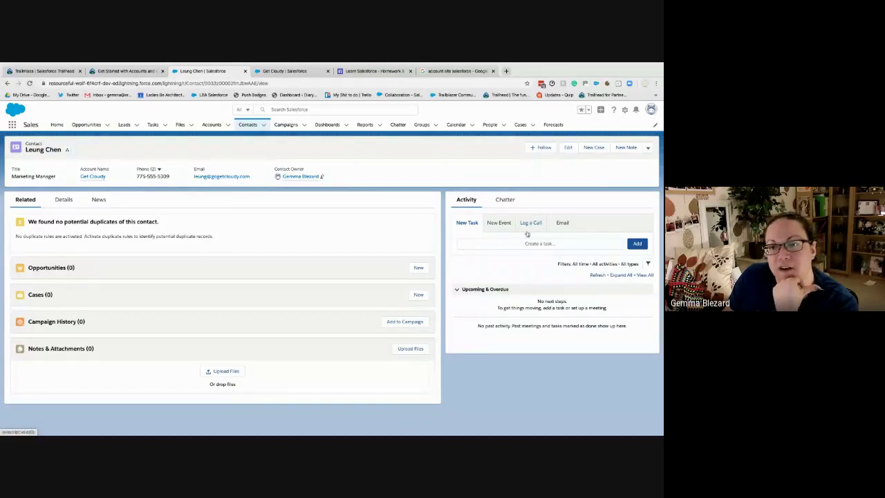
Open the Log a Call form on the contact's record, checking the Trailhead instructions
{"action": "left_click", "coordinate": [542, 223]}
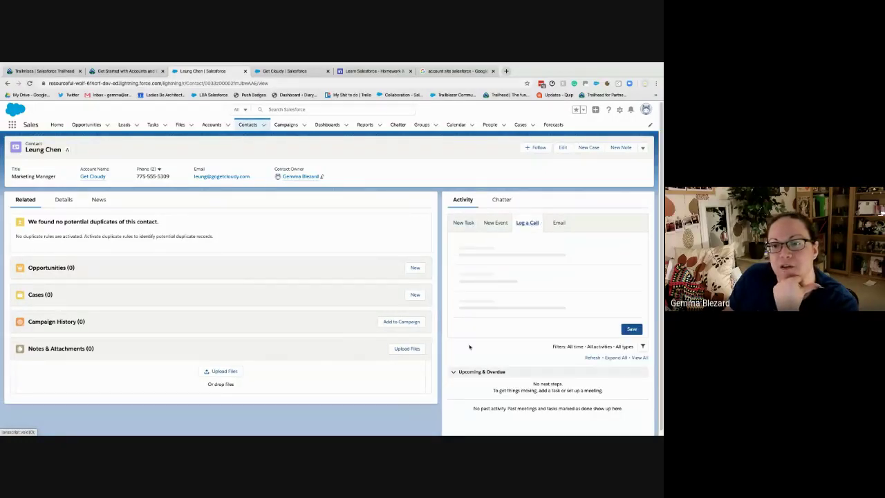
{"action": "left_click", "coordinate": [132, 71]}
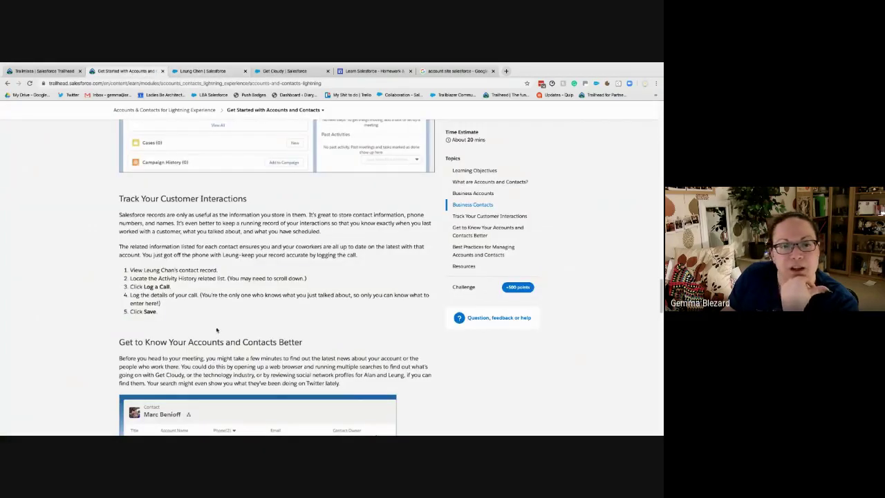
{"action": "scroll", "coordinate": [197, 315], "scroll_direction": "down", "scroll_amount": 1}
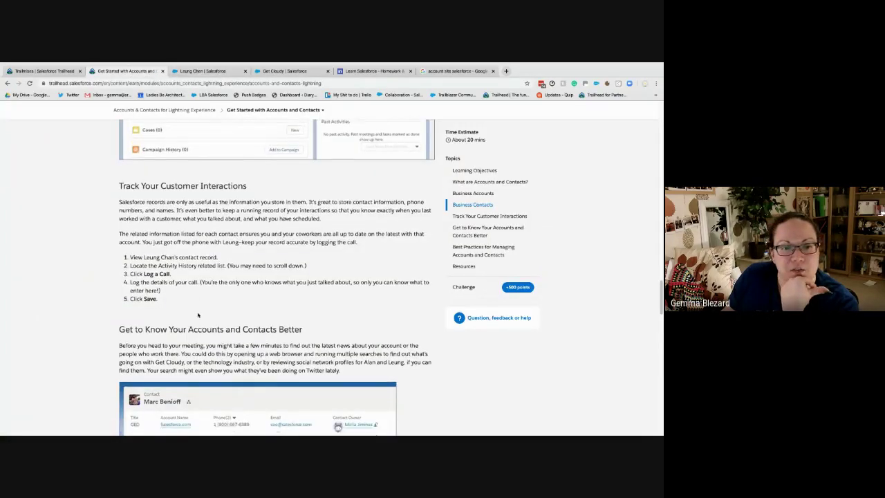
{"action": "left_click", "coordinate": [206, 72]}
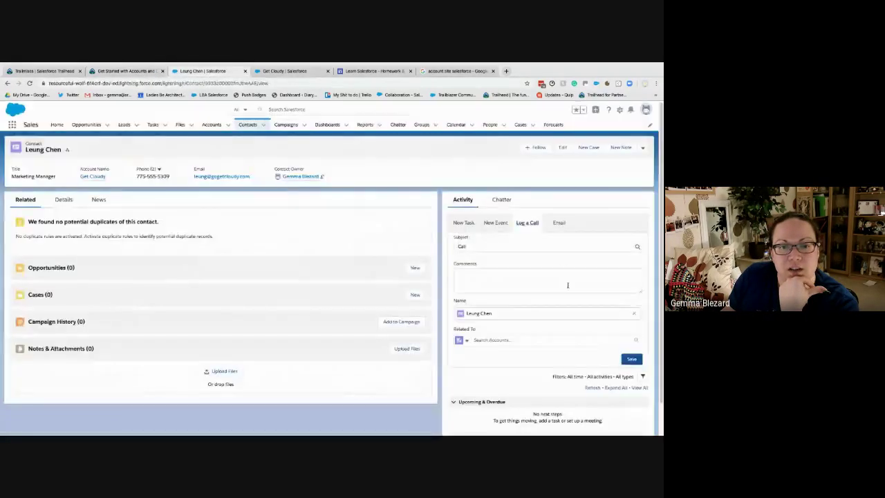
Keep Subject 'Call' and comment on the contact's very strong interest and next week's meeting
{"action": "left_click", "coordinate": [468, 246]}
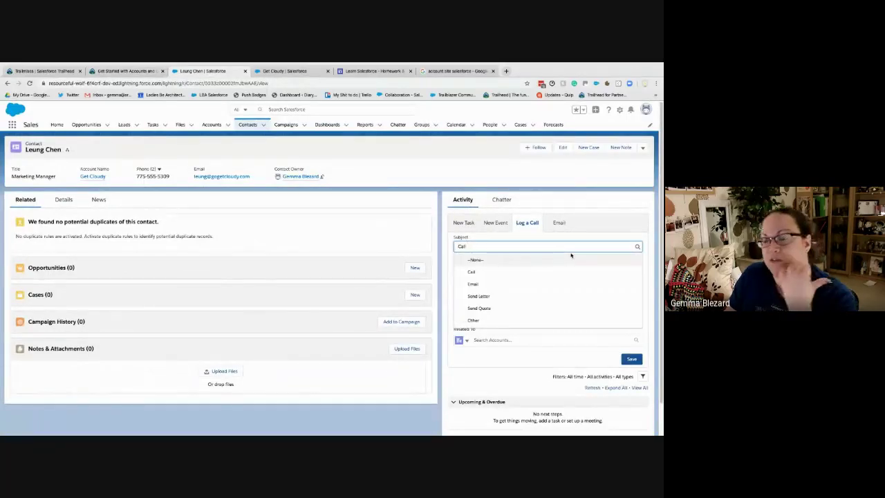
{"action": "left_click", "coordinate": [565, 273]}
{"action": "left_click", "coordinate": [535, 285]}
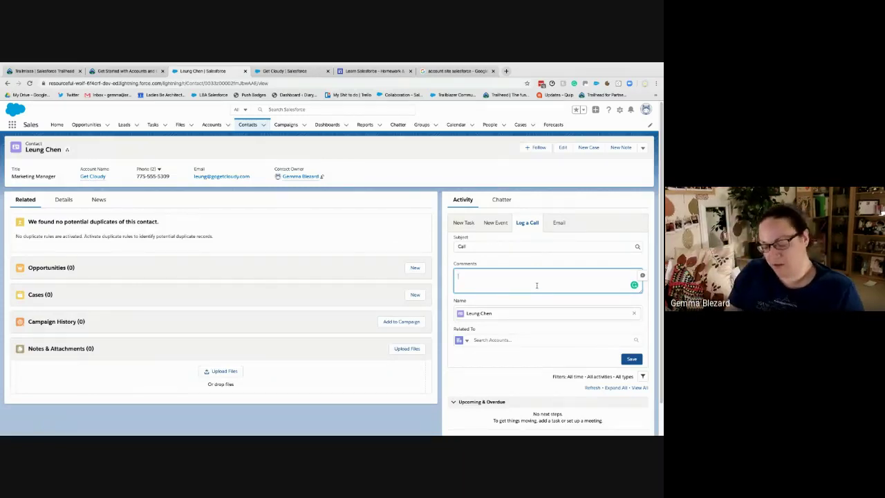
{"action": "type", "text": "Spoke to L"}
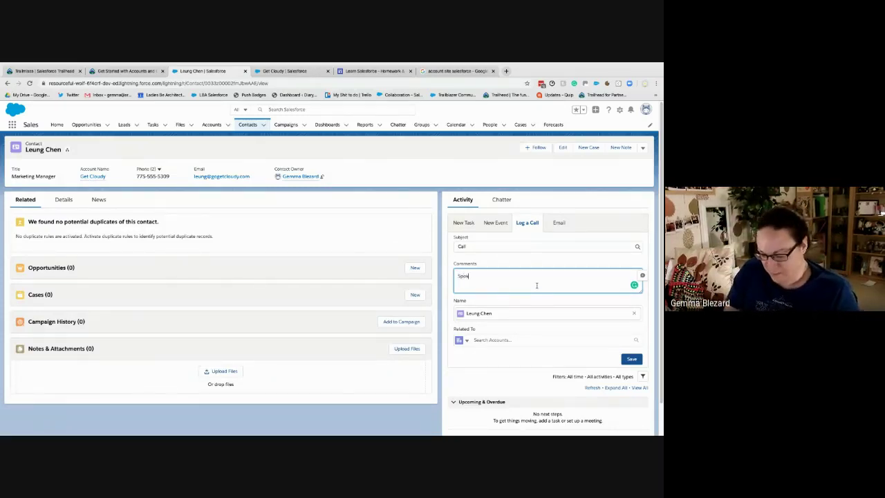
{"action": "type", "text": "eung,"}
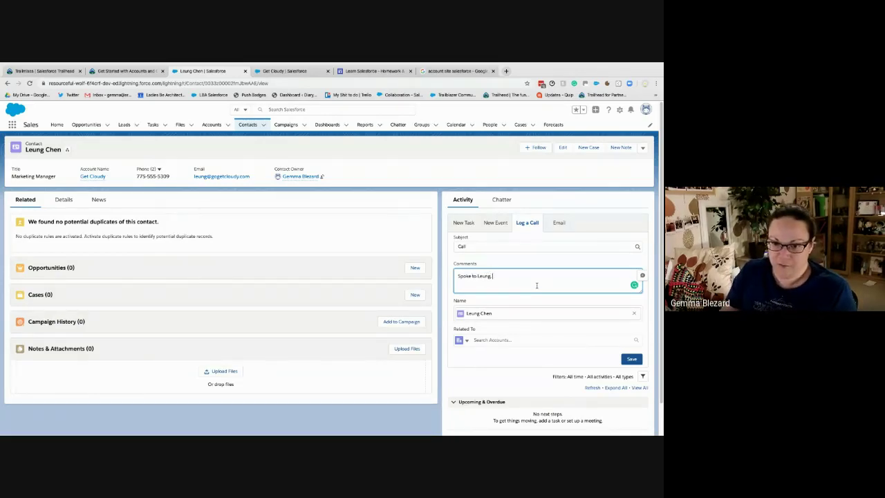
{"action": "type", "text": " very str"}
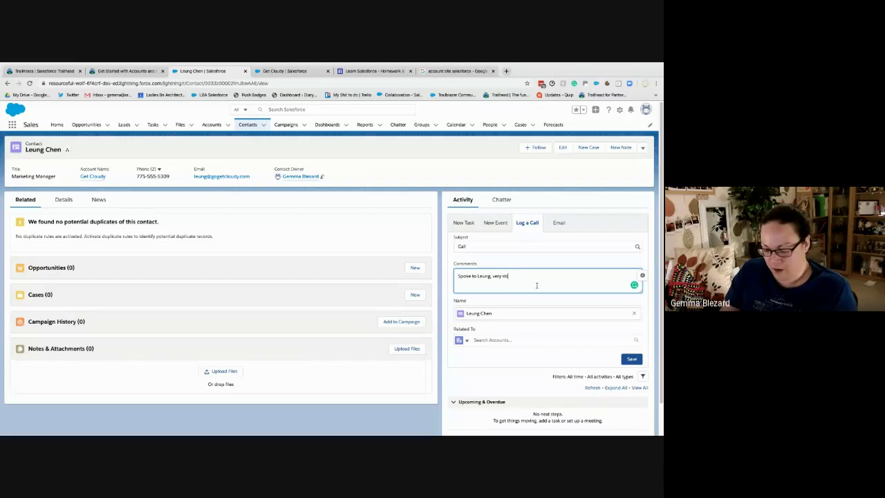
{"action": "type", "text": "ong interest"}
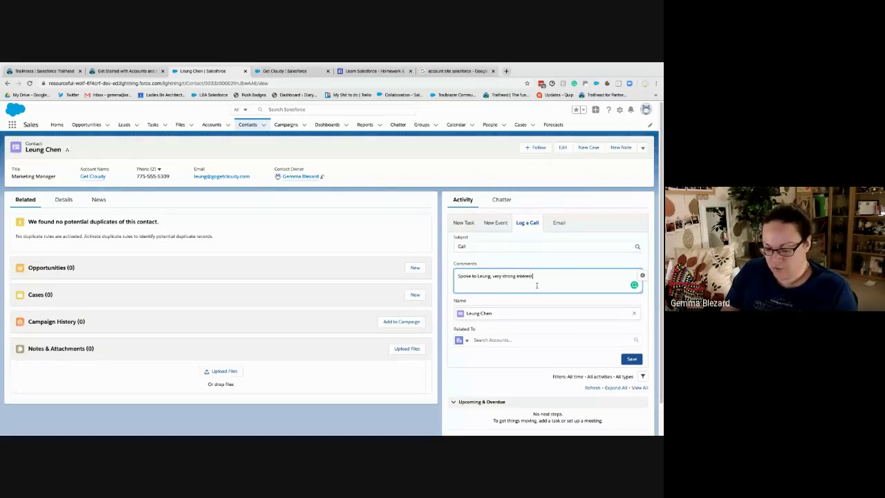
{"action": "type", "text": " in our serv"}
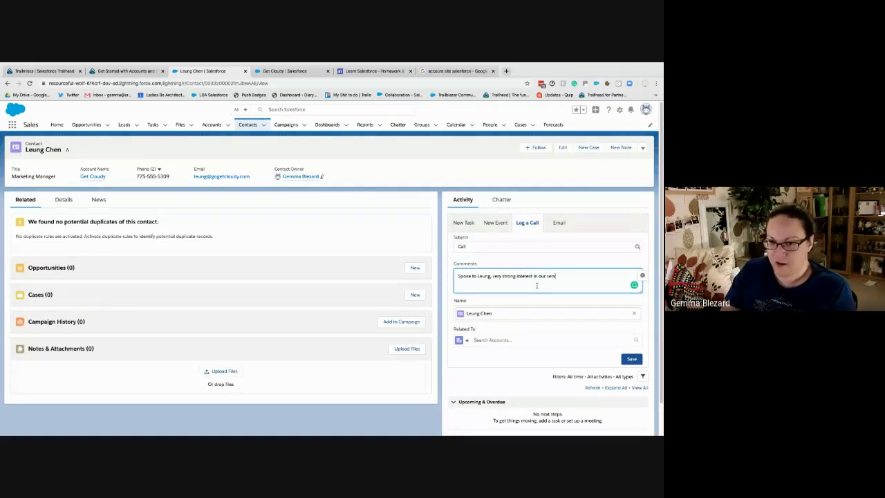
{"action": "type", "text": "ice; arrange"}
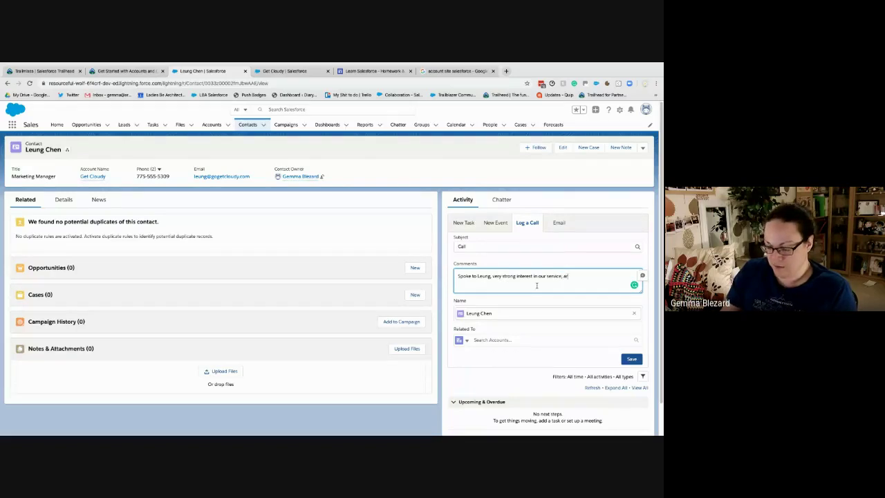
{"action": "type", "text": "d meet"}
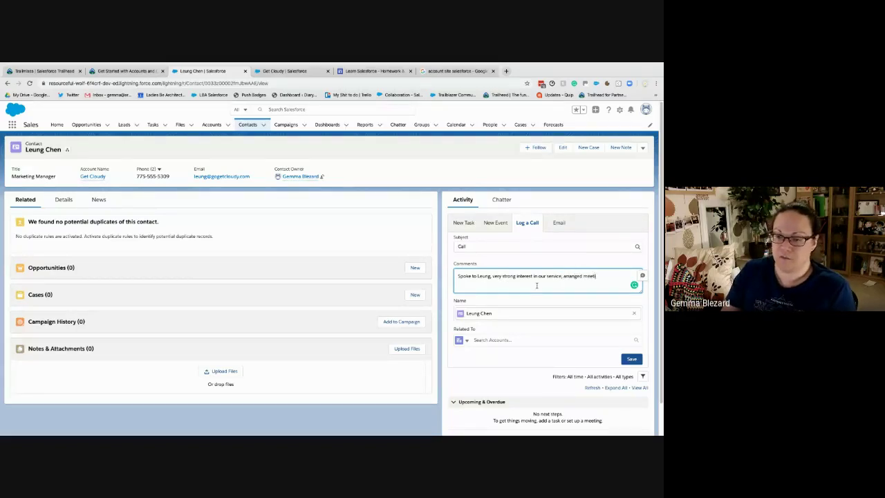
{"action": "type", "text": "ing for next wee"}
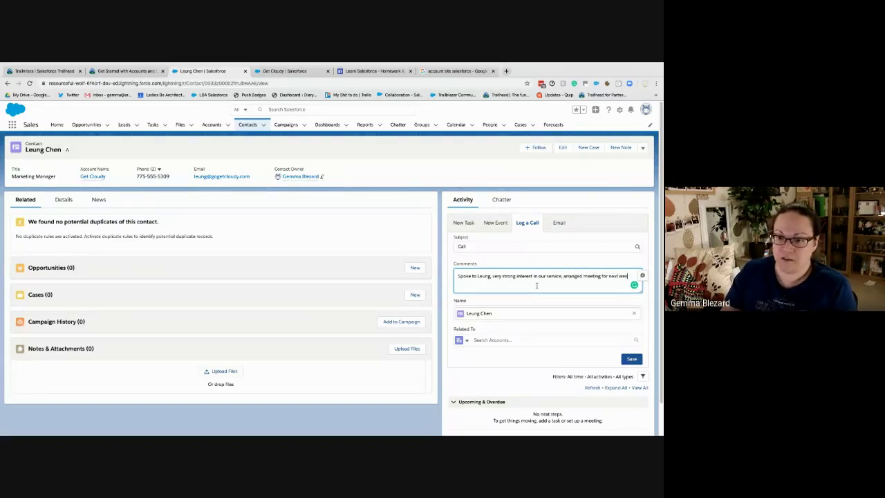
{"action": "type", "text": "k"}
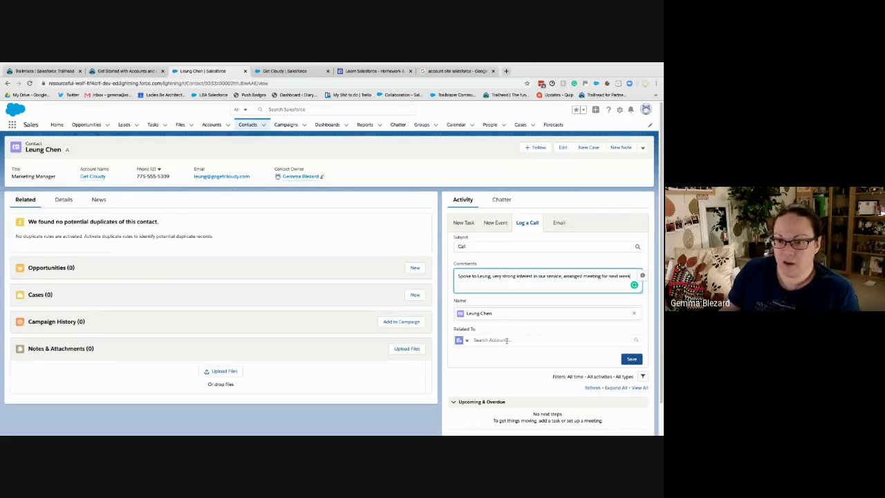
Relate the call to the Get Cloudy account, switching Related To back from Opportunities to Accounts
{"action": "left_click", "coordinate": [505, 340]}
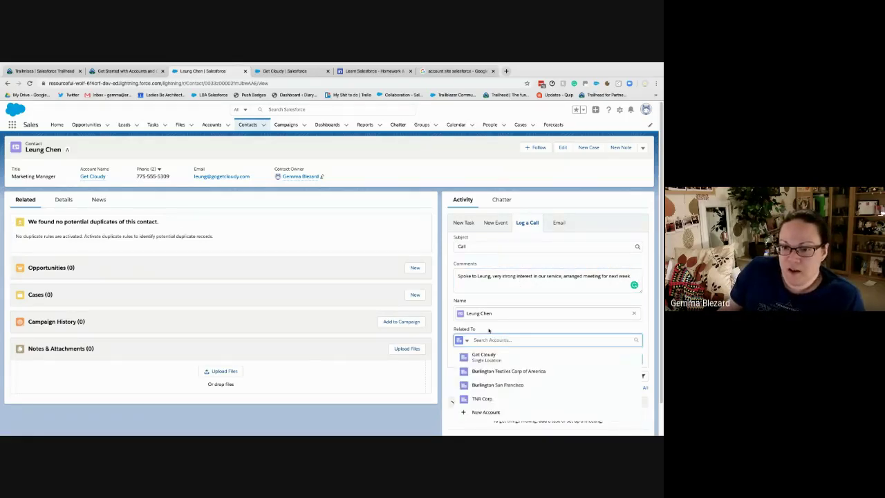
{"action": "left_click", "coordinate": [489, 324]}
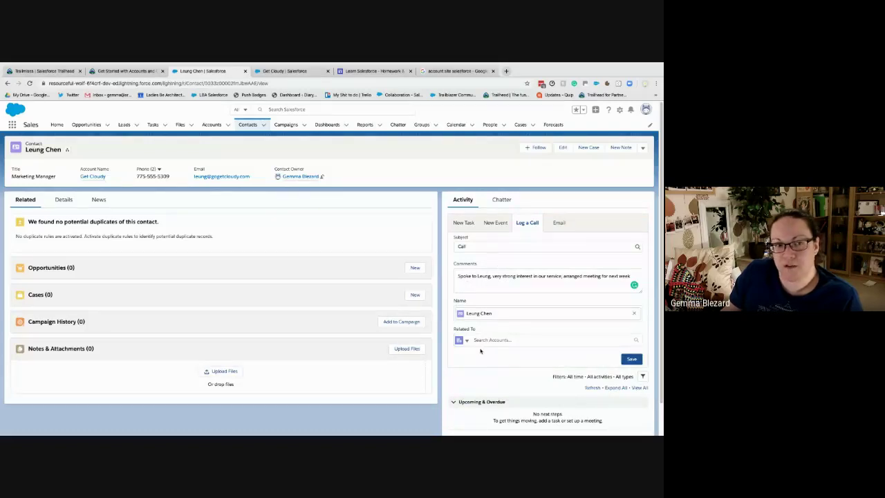
{"action": "left_click", "coordinate": [465, 341]}
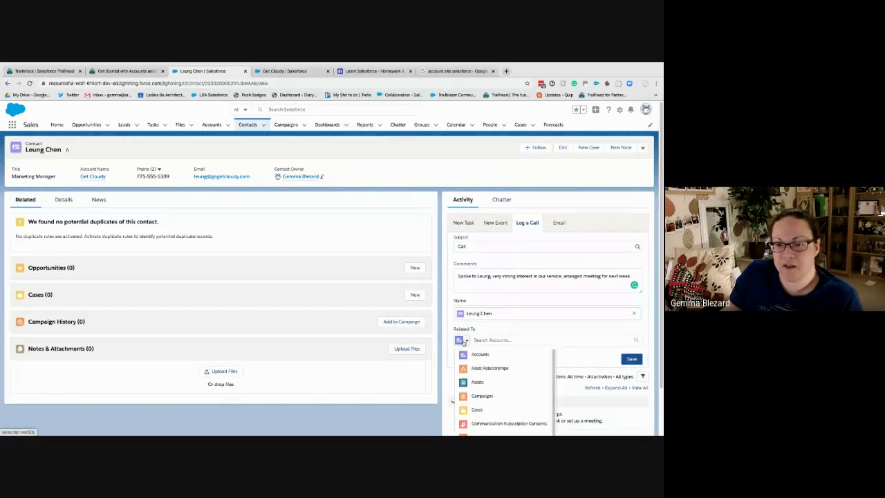
{"action": "scroll", "coordinate": [487, 393], "scroll_direction": "down", "scroll_amount": 2}
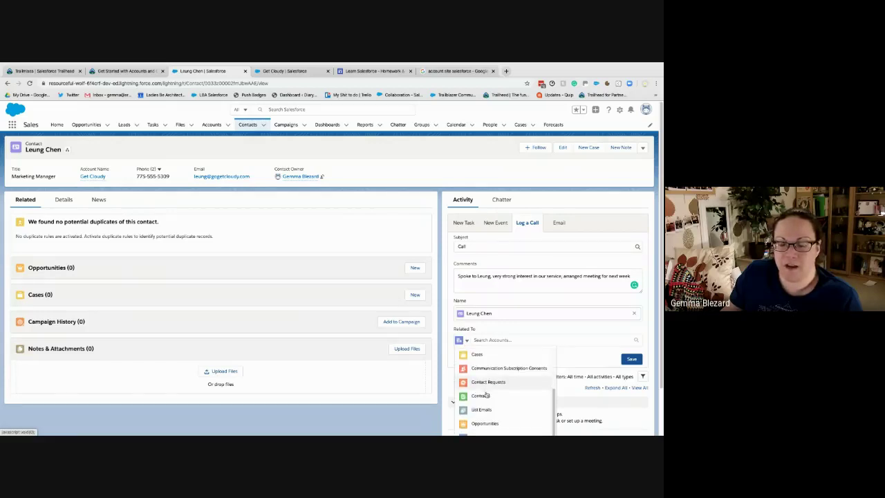
{"action": "left_click", "coordinate": [492, 423]}
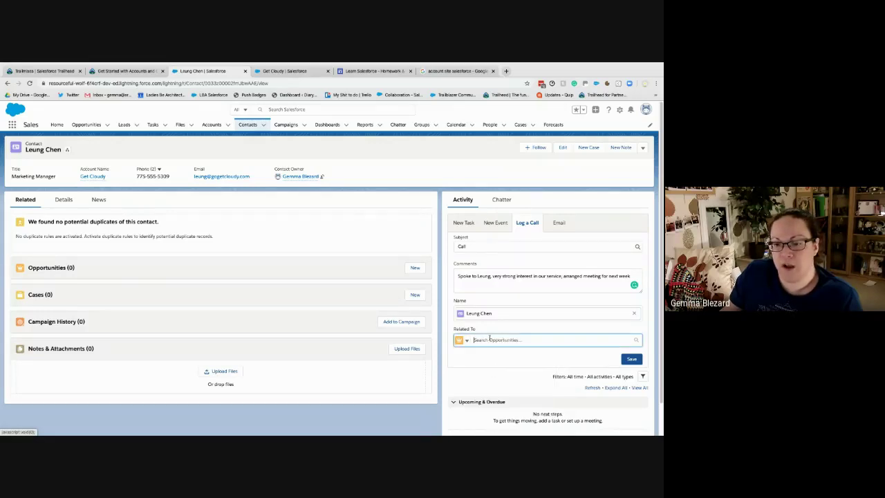
{"action": "left_click", "coordinate": [489, 338]}
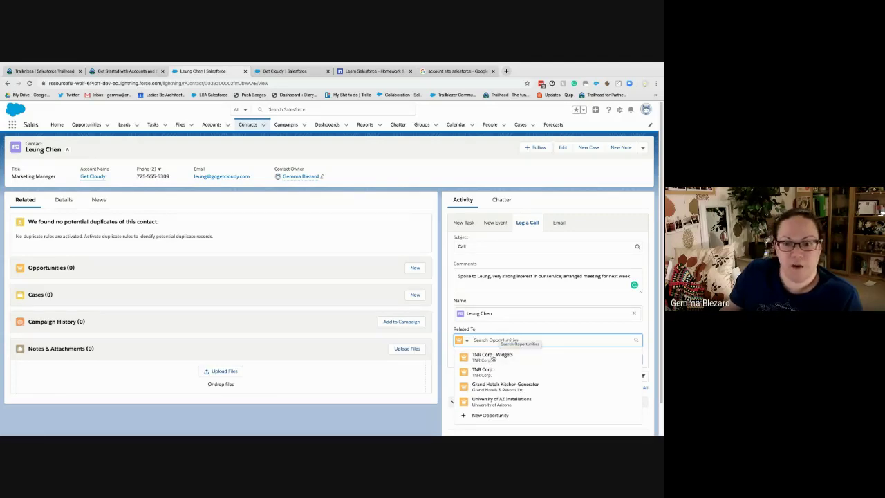
{"action": "left_click", "coordinate": [432, 343]}
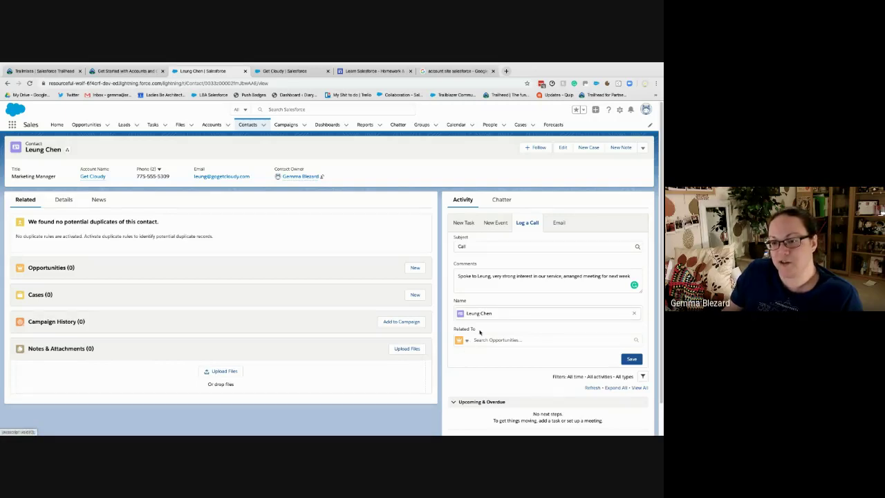
{"action": "left_click", "coordinate": [468, 341]}
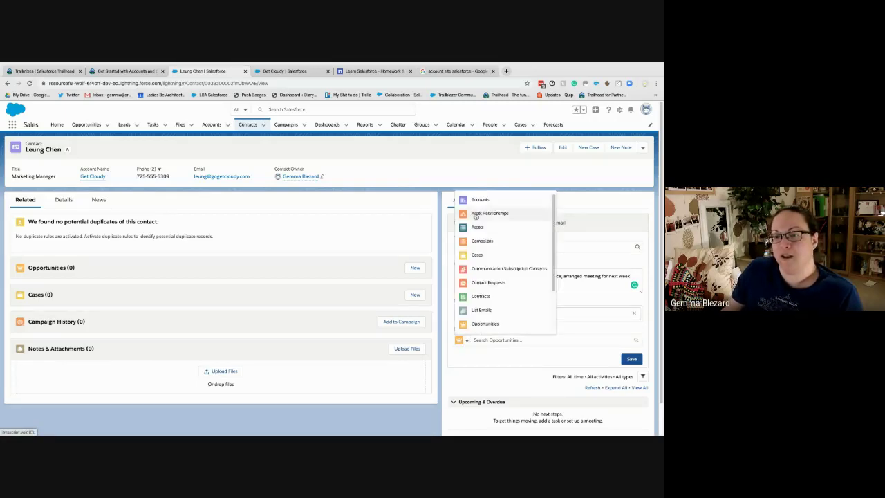
{"action": "left_click", "coordinate": [476, 201]}
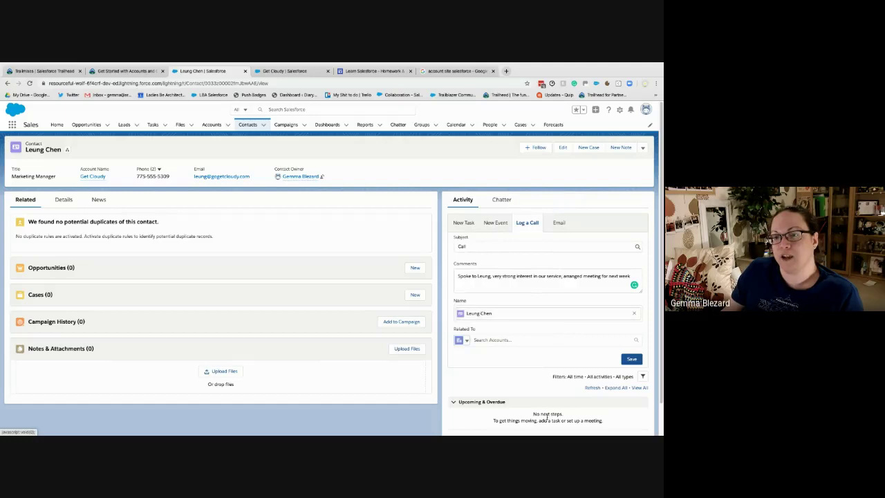
{"action": "left_click", "coordinate": [501, 340]}
{"action": "left_click", "coordinate": [496, 362]}
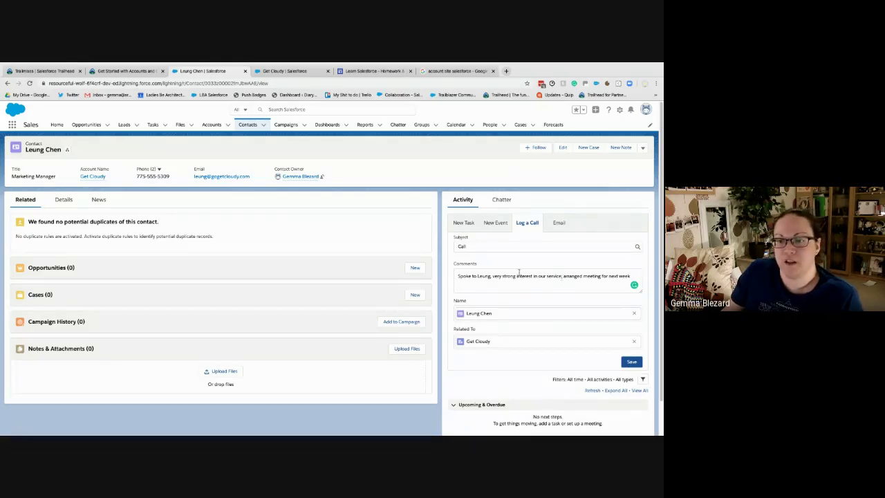
Insert 'no budget yet,' before 'arranged' in the comments and save the call
{"action": "left_click", "coordinate": [563, 275]}
{"action": "type", "text": "no budget yet"}
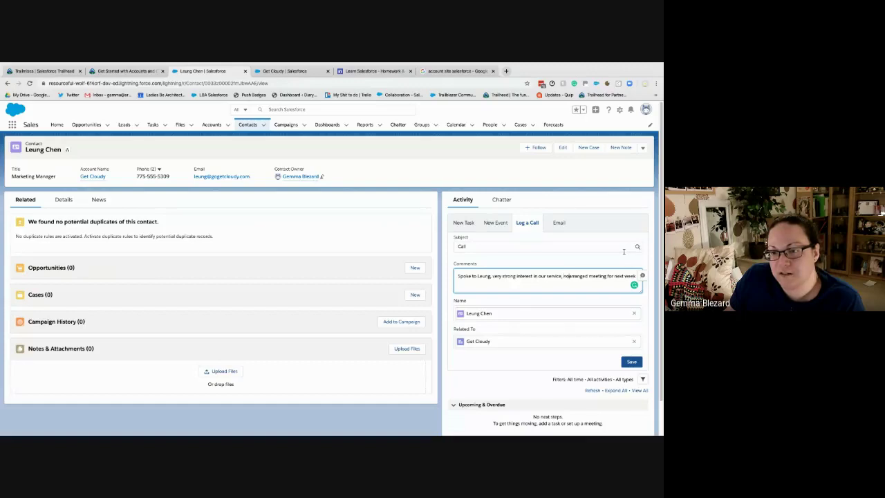
{"action": "type", "text": ","}
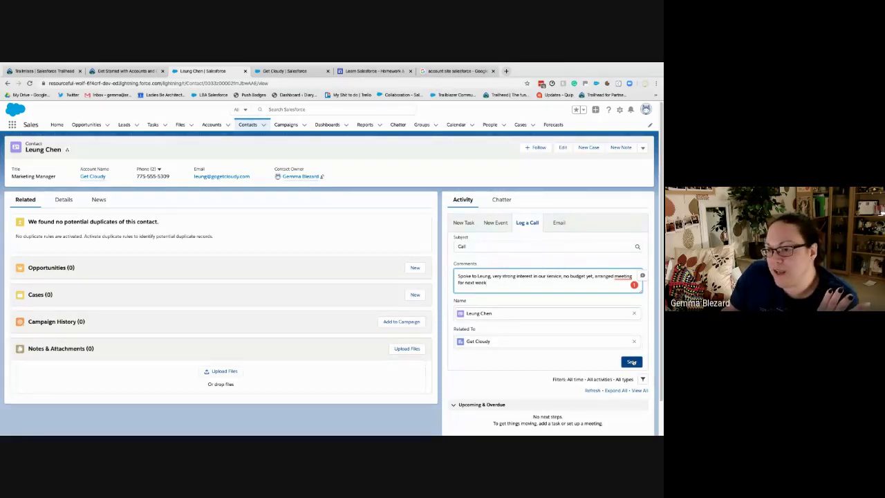
{"action": "left_click", "coordinate": [631, 362]}
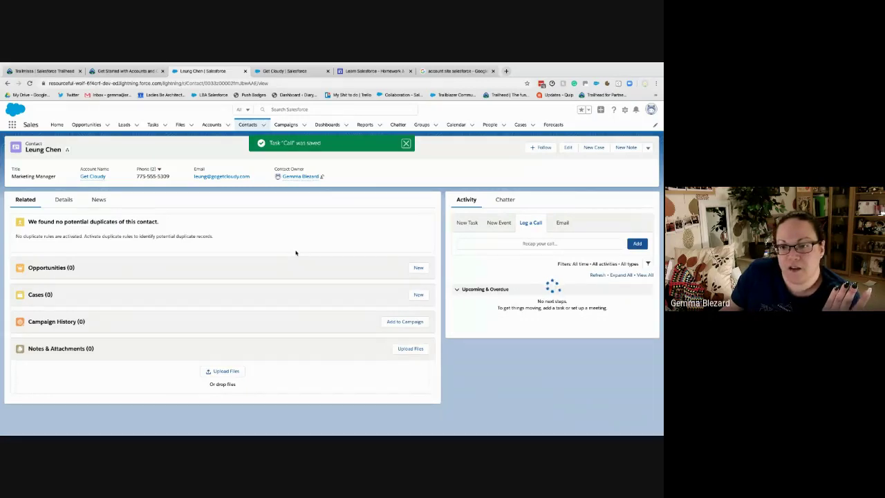
Scroll the Trailhead unit down to 'Get to Know Your Accounts and Contacts Better'
{"action": "left_click", "coordinate": [132, 71]}
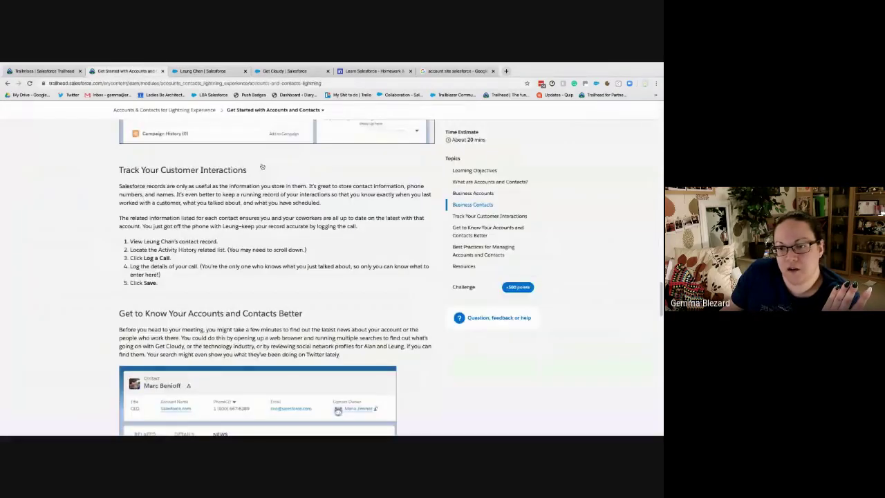
{"action": "scroll", "coordinate": [187, 297], "scroll_direction": "down", "scroll_amount": 3}
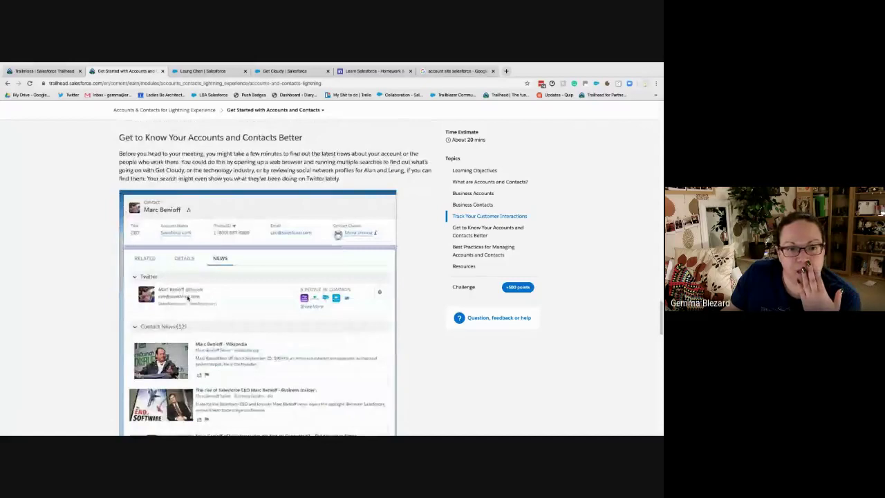
{"action": "scroll", "coordinate": [186, 297], "scroll_direction": "down", "scroll_amount": 1}
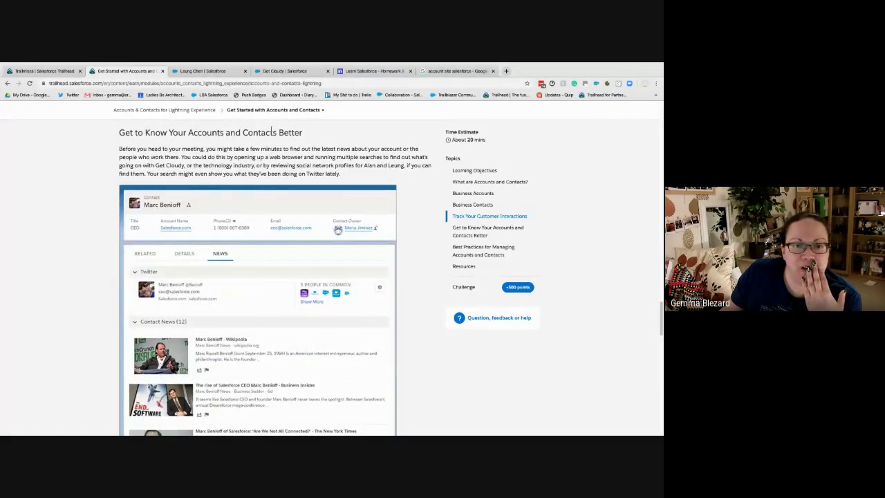
View the contact's News tab, then compare it with the lesson's News and Twitter example
{"action": "left_click", "coordinate": [205, 72]}
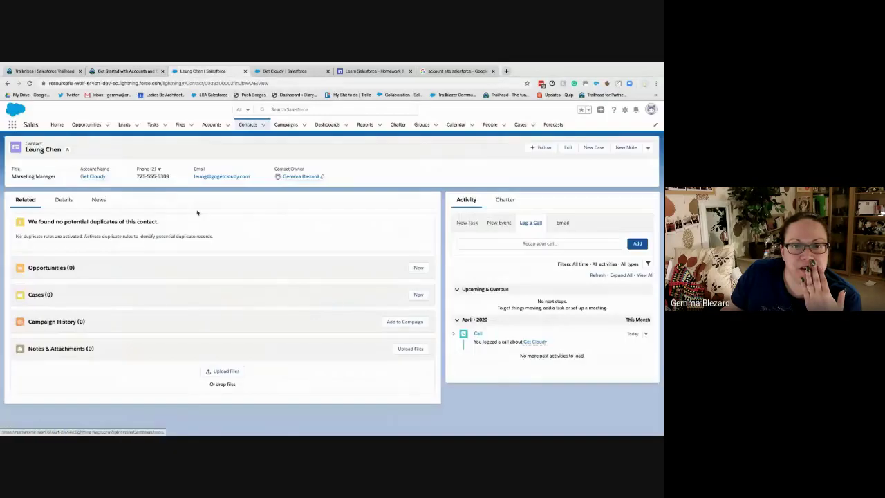
{"action": "left_click", "coordinate": [97, 200]}
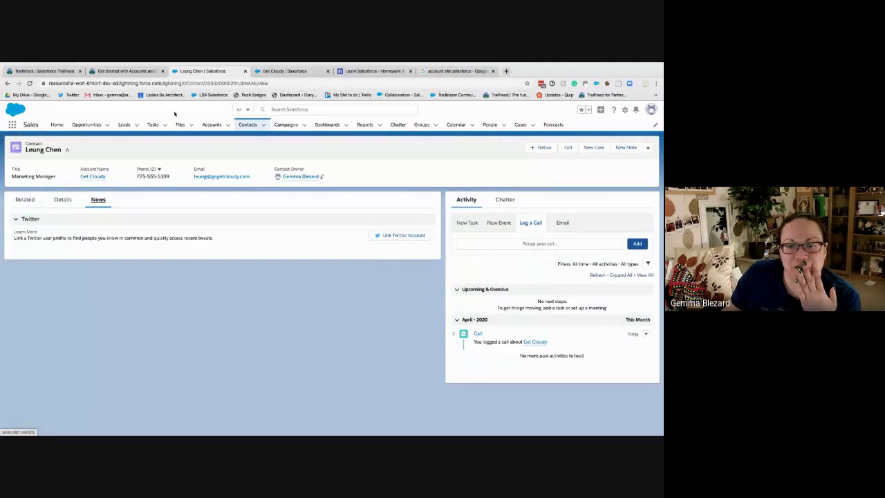
{"action": "left_click", "coordinate": [125, 71]}
{"action": "scroll", "coordinate": [349, 189], "scroll_direction": "down", "scroll_amount": 1}
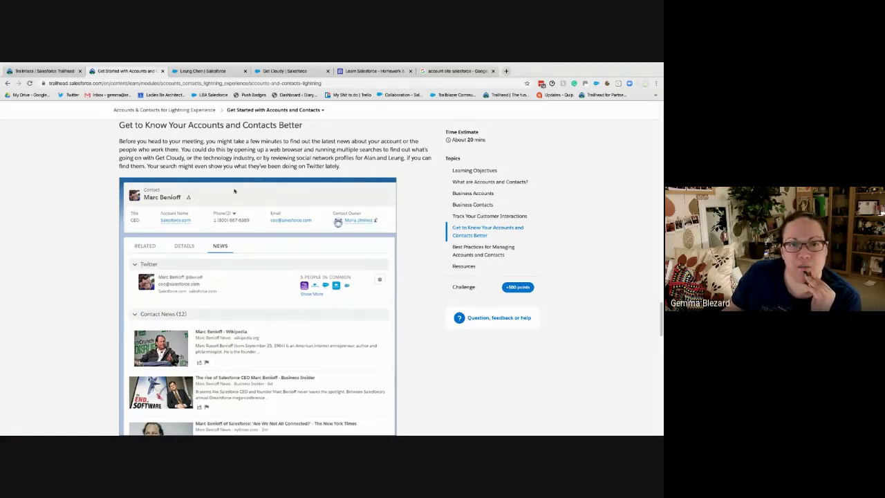
Read through News and Social Accounts to Best Practices, then return to the contact record
{"action": "scroll", "coordinate": [257, 183], "scroll_direction": "down", "scroll_amount": 1}
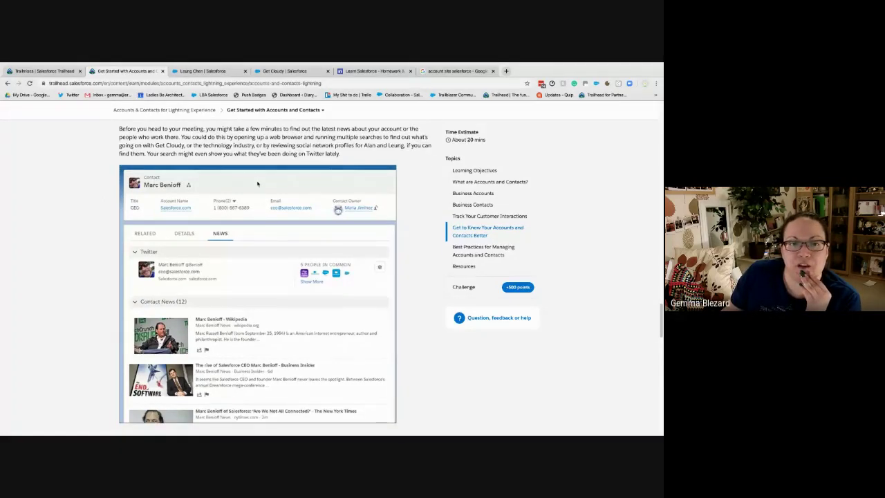
{"action": "scroll", "coordinate": [257, 183], "scroll_direction": "down", "scroll_amount": 5}
{"action": "scroll", "coordinate": [257, 184], "scroll_direction": "down", "scroll_amount": 3}
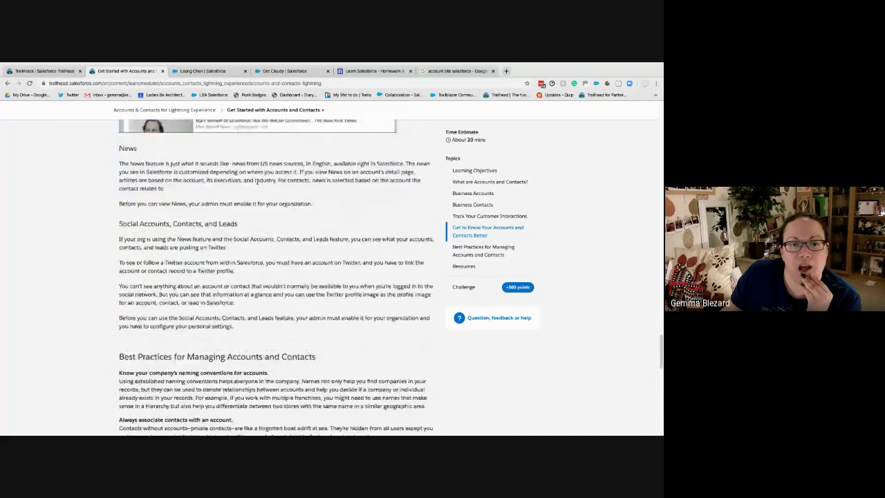
{"action": "scroll", "coordinate": [257, 182], "scroll_direction": "up", "scroll_amount": 1}
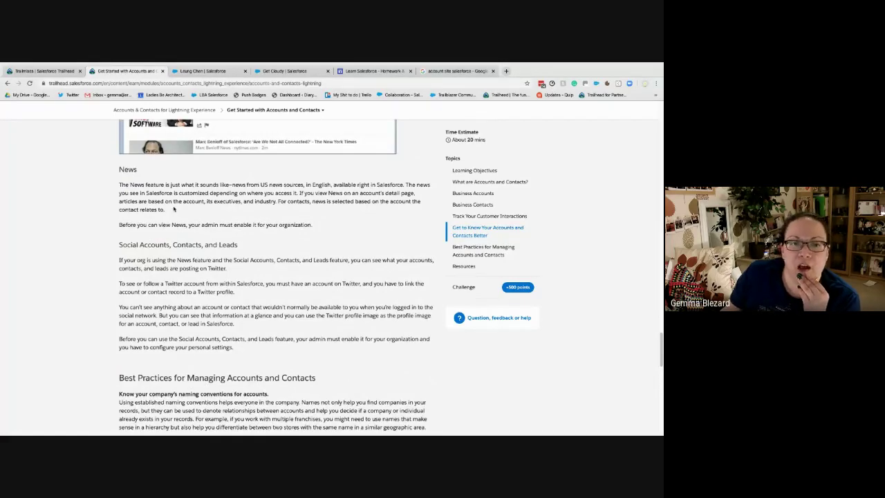
{"action": "scroll", "coordinate": [174, 208], "scroll_direction": "down", "scroll_amount": 2}
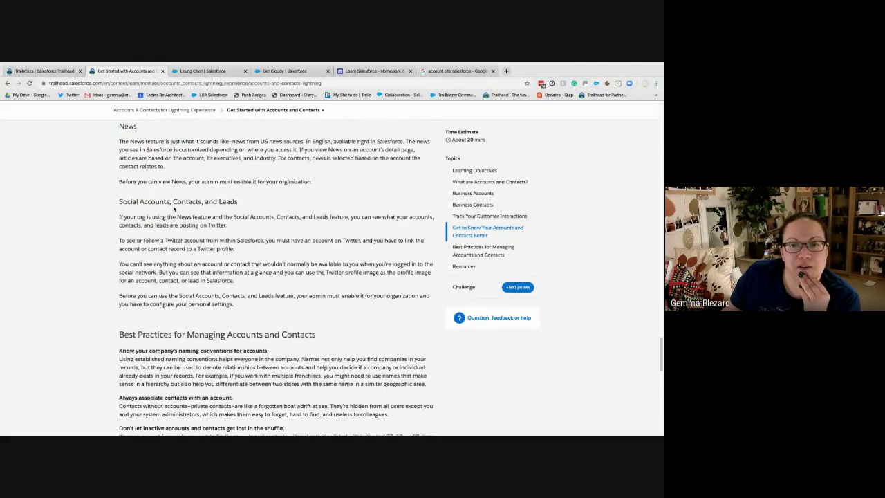
{"action": "scroll", "coordinate": [173, 208], "scroll_direction": "down", "scroll_amount": 1}
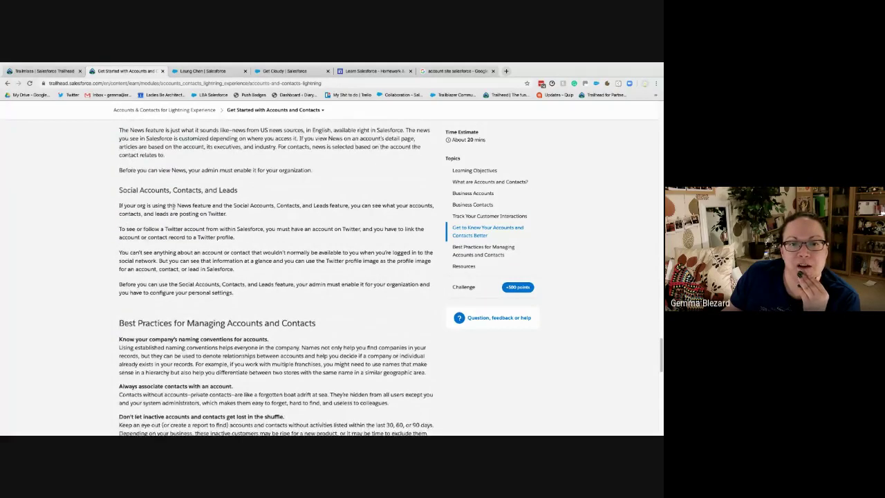
{"action": "scroll", "coordinate": [174, 206], "scroll_direction": "down", "scroll_amount": 1}
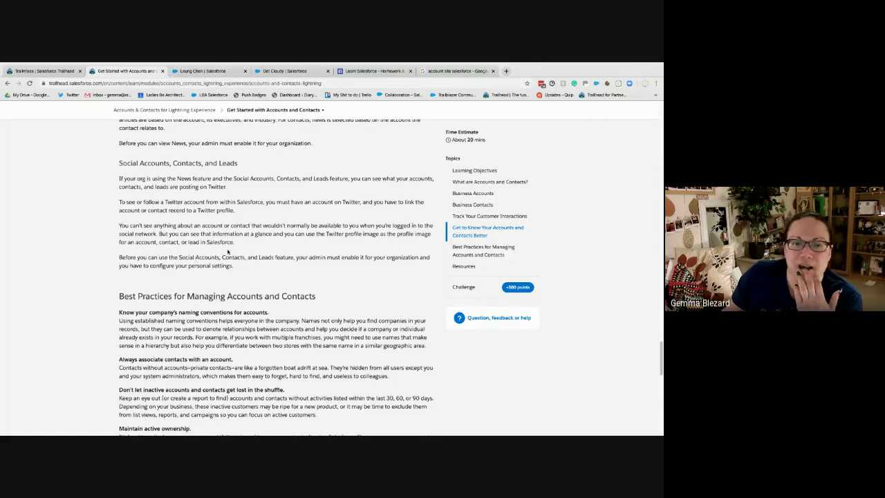
{"action": "scroll", "coordinate": [226, 250], "scroll_direction": "down", "scroll_amount": 1}
{"action": "scroll", "coordinate": [227, 250], "scroll_direction": "down", "scroll_amount": 5}
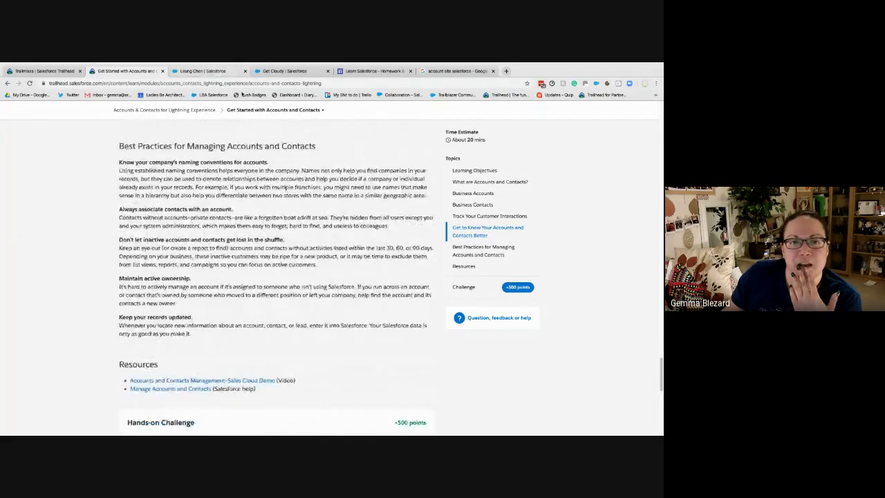
{"action": "left_click", "coordinate": [207, 71]}
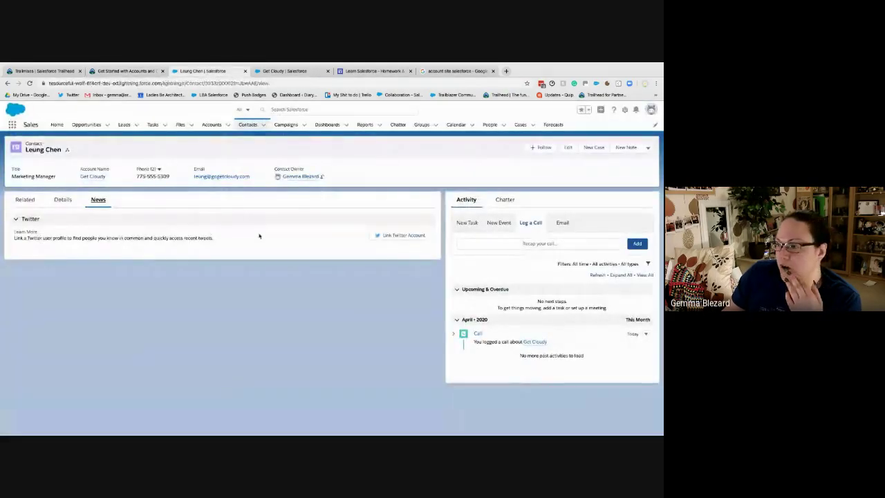
Scroll through the Link Twitter Profile results, close without linking any, and return to the Trailhead lesson
{"action": "left_click", "coordinate": [386, 236]}
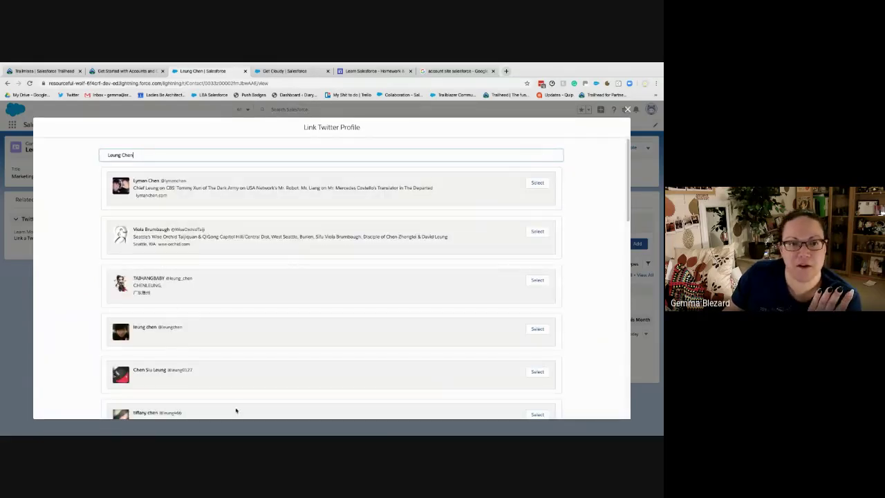
{"action": "scroll", "coordinate": [231, 269], "scroll_direction": "down", "scroll_amount": 15}
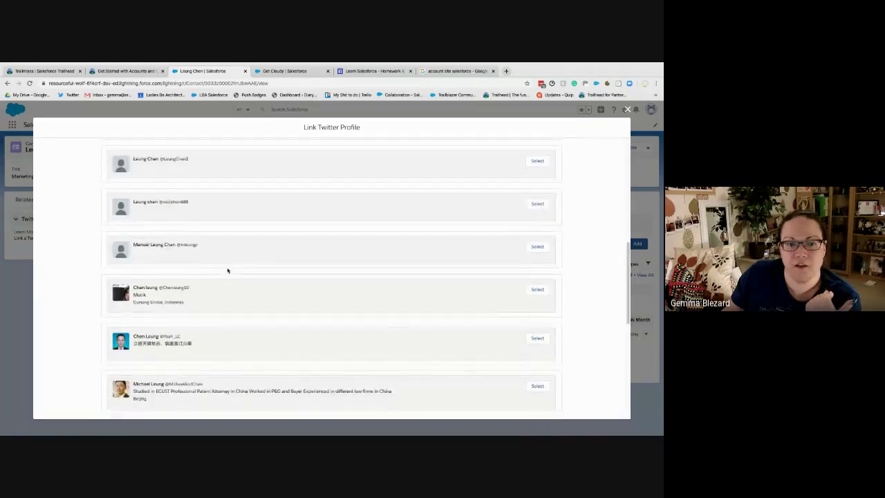
{"action": "scroll", "coordinate": [290, 263], "scroll_direction": "down", "scroll_amount": 2}
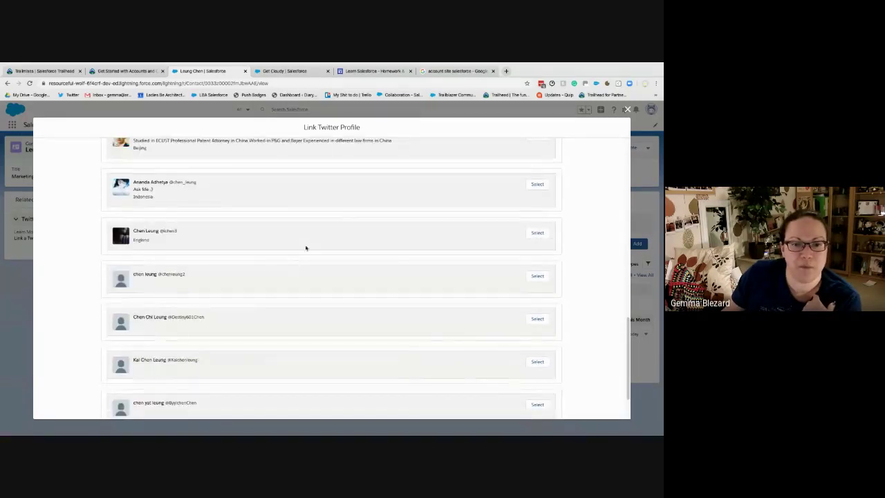
{"action": "scroll", "coordinate": [387, 262], "scroll_direction": "down", "scroll_amount": 2}
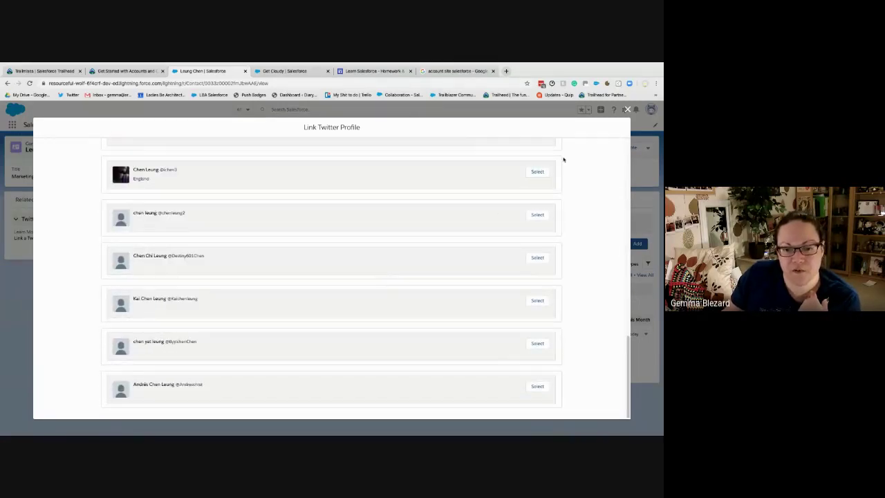
{"action": "left_click", "coordinate": [627, 110]}
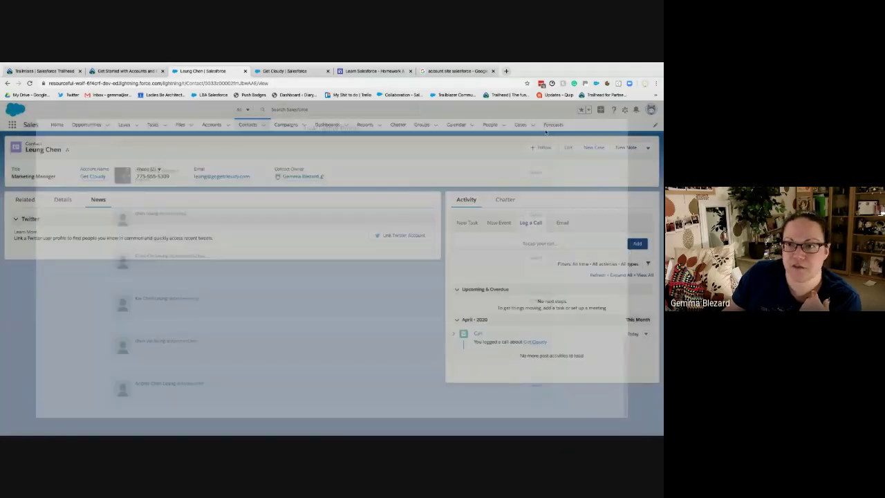
{"action": "left_click", "coordinate": [124, 70]}
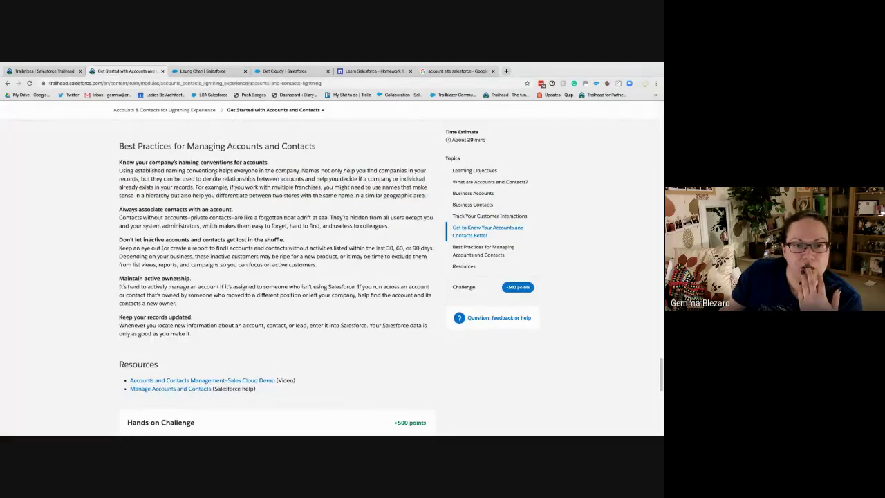
From the contact, open the Get Cloudy account and show its Details: account number 117, billing Reno, NV
{"action": "left_click", "coordinate": [230, 73]}
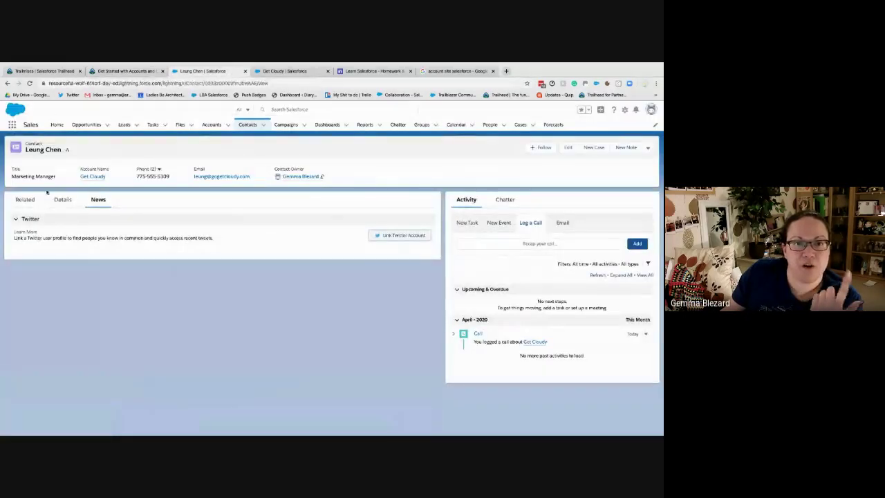
{"action": "left_click", "coordinate": [102, 177]}
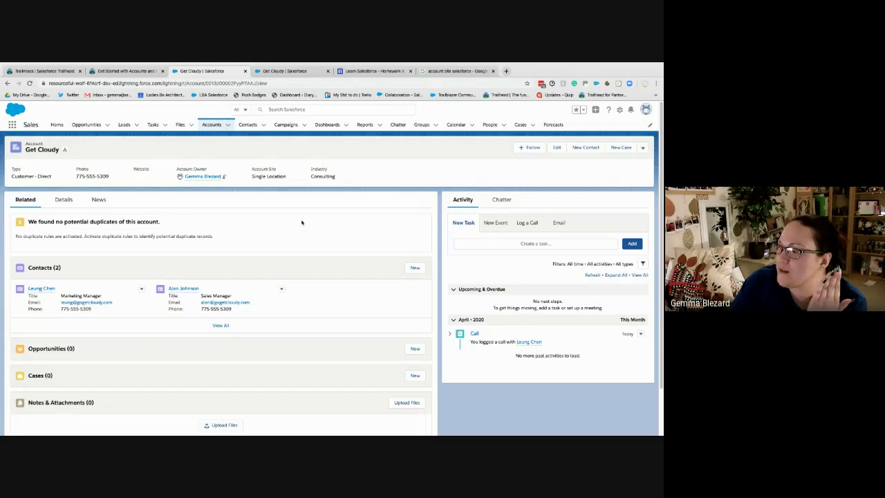
{"action": "left_click", "coordinate": [64, 199]}
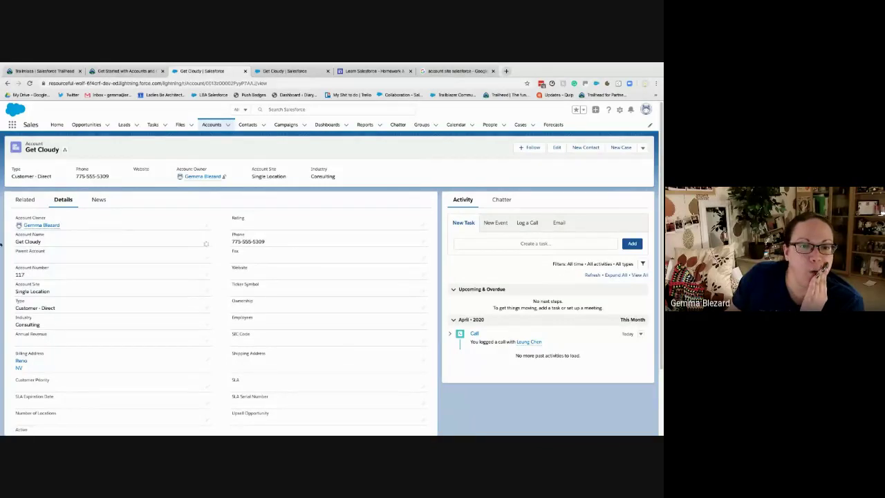
Put the Get Cloudy account's Details fields into inline edit mode, then refocus the browser window
{"action": "double_click", "coordinate": [55, 242]}
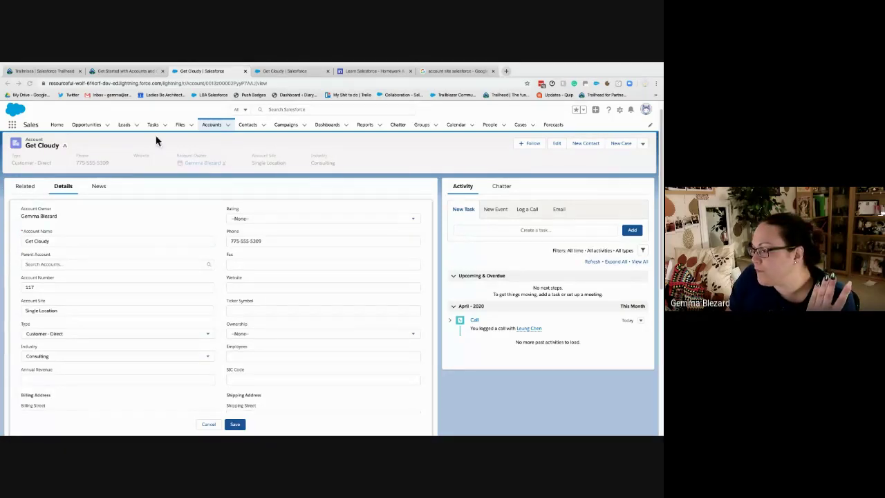
{"action": "left_click", "coordinate": [103, 76]}
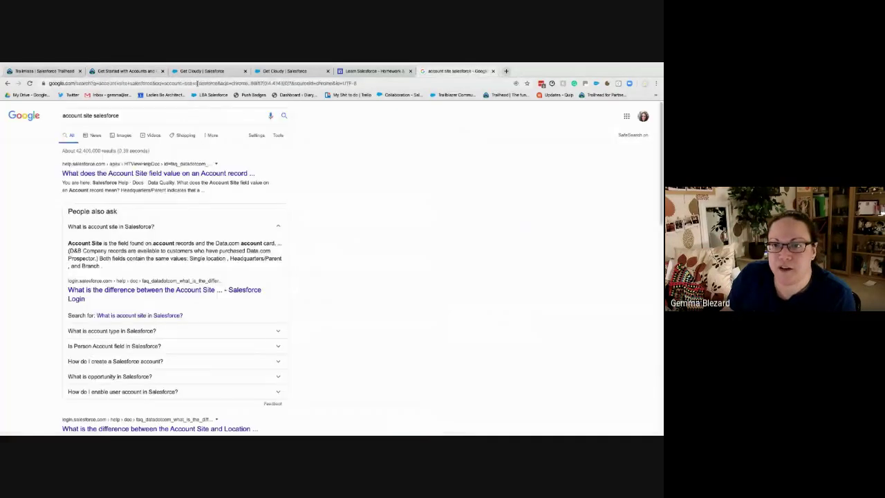
On the Account Site results tab, run a Google search for 'sales navigator'
{"action": "left_click", "coordinate": [450, 70]}
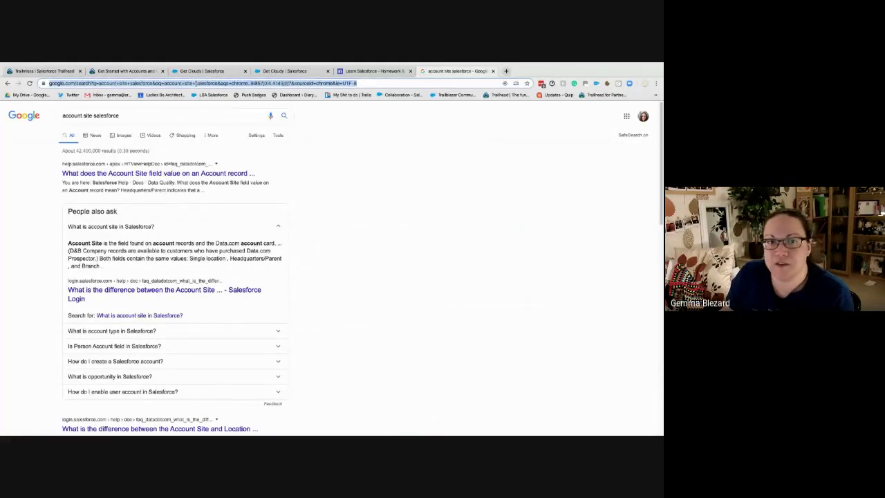
{"action": "type", "text": "sales navi"}
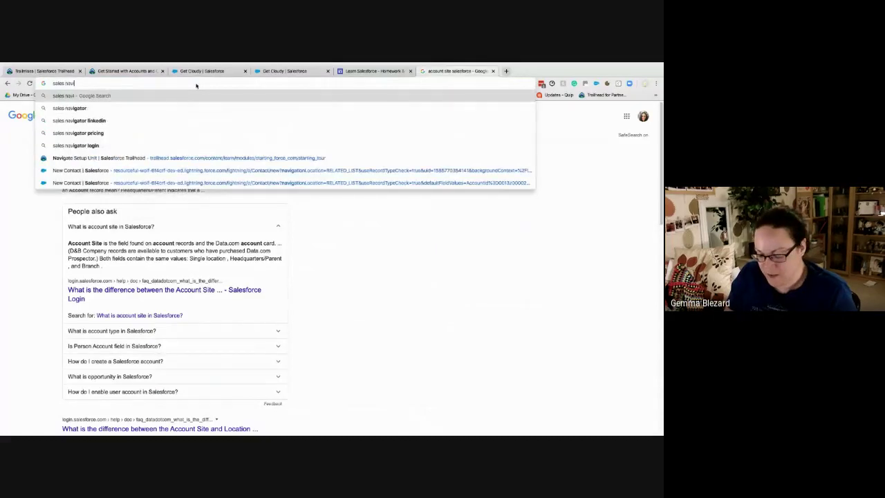
{"action": "type", "text": "ga"}
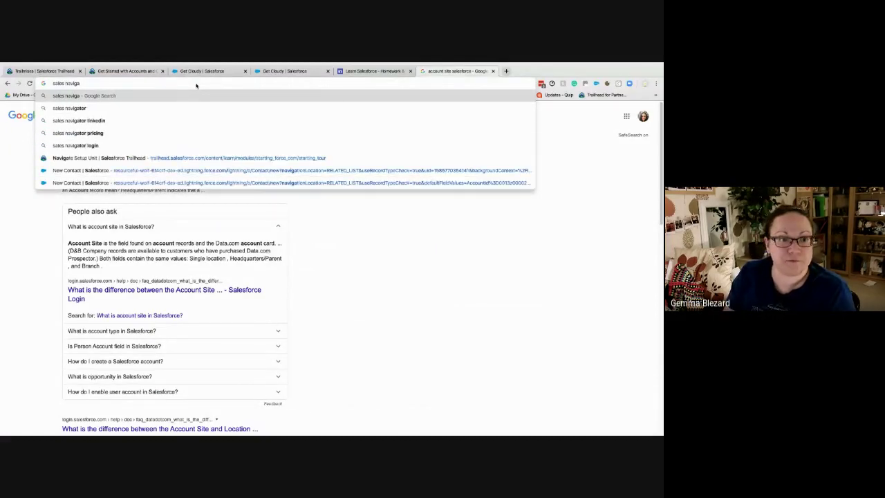
{"action": "type", "text": "tor"}
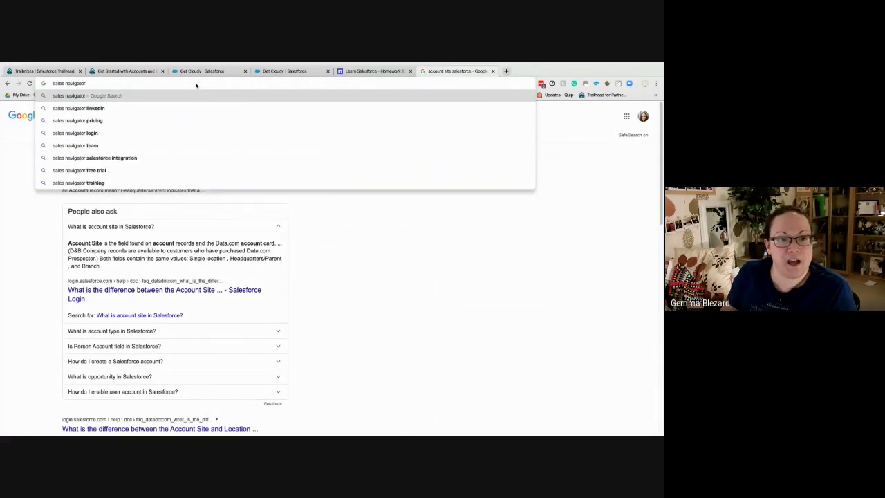
{"action": "key", "text": "Return"}
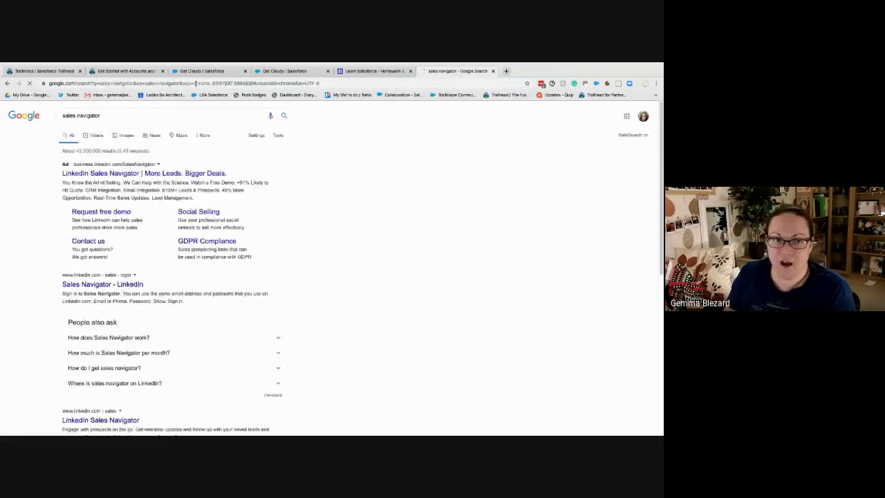
Refine the search to 'sales navigator salesforce' and open the 'LinkedIn Integration: Connect Salesforce CRM with LinkedIn' result
{"action": "left_click", "coordinate": [121, 115]}
{"action": "type", "text": "salesforce"}
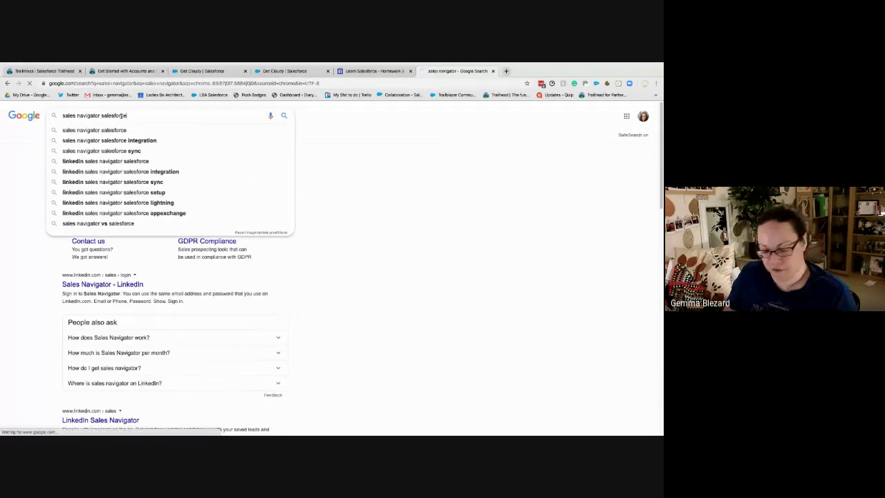
{"action": "key", "text": "Return"}
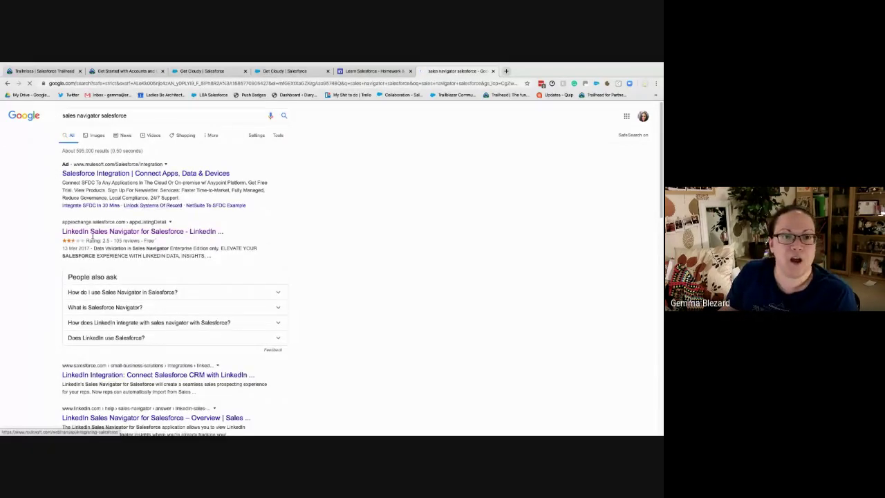
{"action": "scroll", "coordinate": [175, 258], "scroll_direction": "down", "scroll_amount": 2}
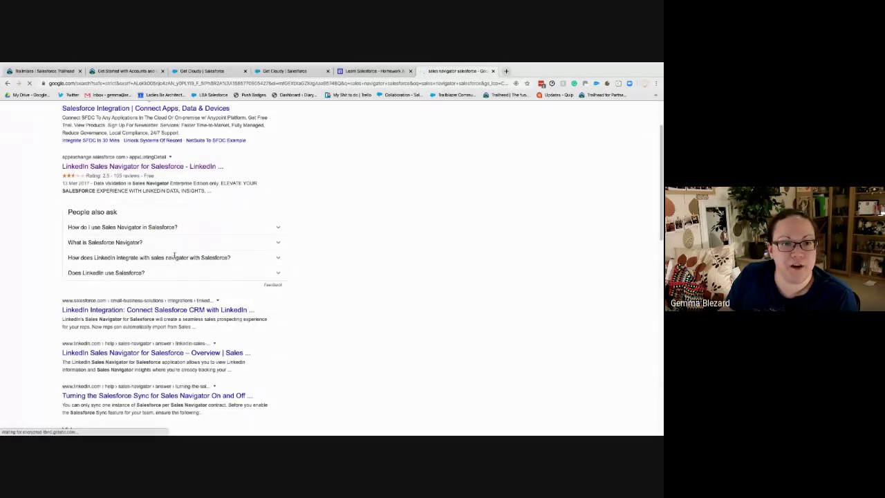
{"action": "scroll", "coordinate": [175, 257], "scroll_direction": "down", "scroll_amount": 5}
{"action": "scroll", "coordinate": [178, 228], "scroll_direction": "up", "scroll_amount": 1}
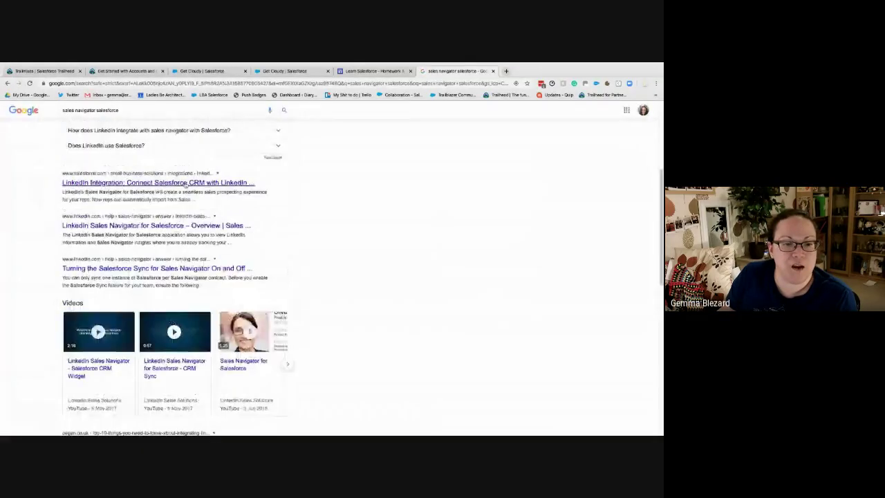
{"action": "left_click", "coordinate": [183, 183]}
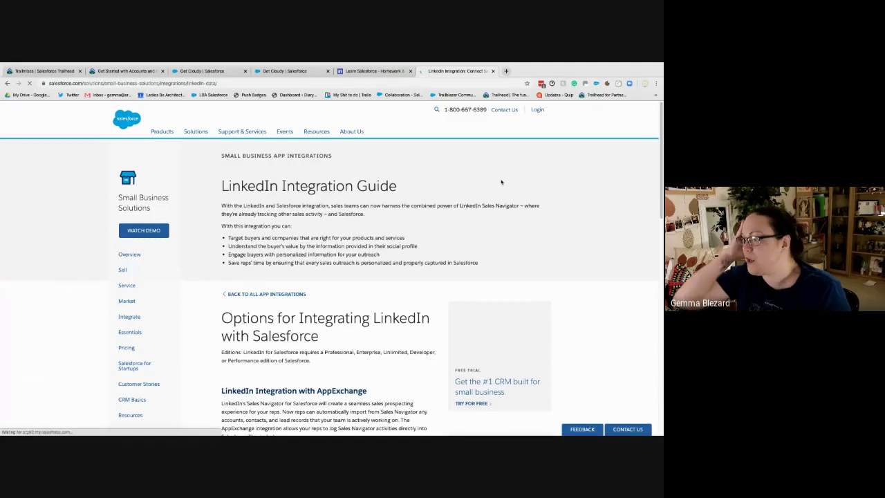
Skim and reload the LinkedIn Integration Guide page
{"action": "scroll", "coordinate": [392, 301], "scroll_direction": "down", "scroll_amount": 2}
{"action": "scroll", "coordinate": [392, 300], "scroll_direction": "down", "scroll_amount": 2}
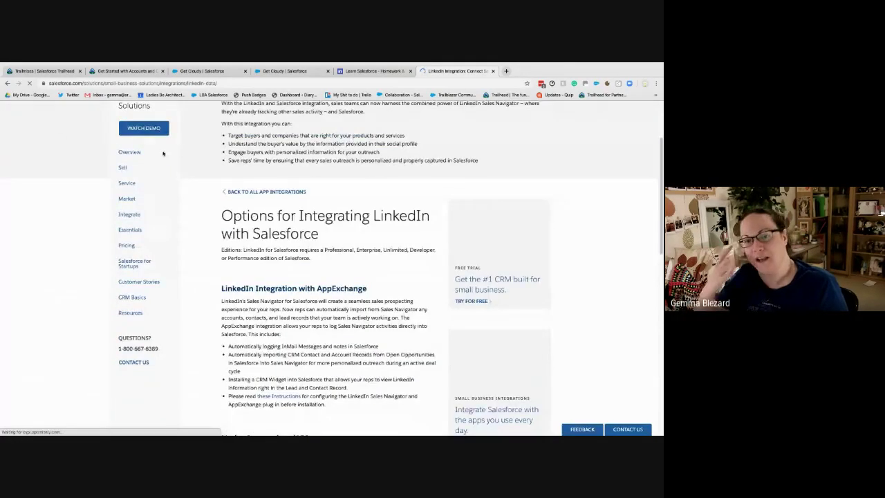
{"action": "scroll", "coordinate": [392, 301], "scroll_direction": "up", "scroll_amount": 2}
{"action": "left_click", "coordinate": [141, 81]}
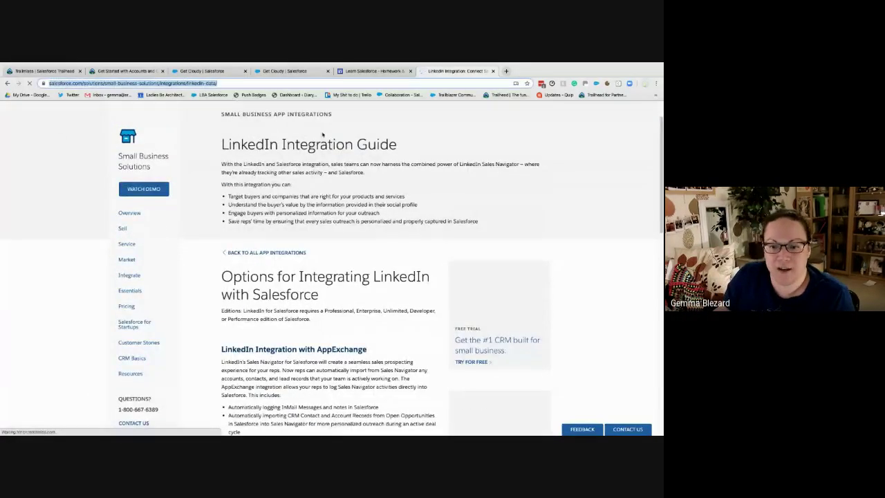
{"action": "key", "text": "Return"}
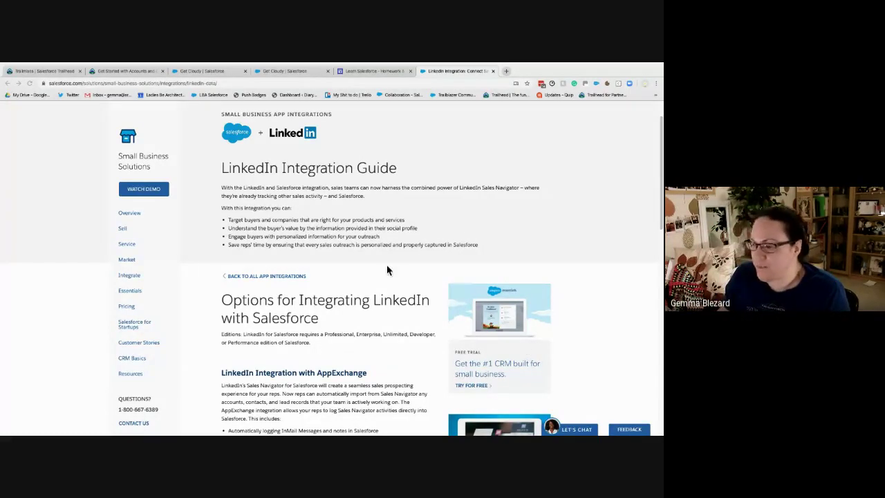
Return to the unsaved Get Cloudy account edit form (Customer - Direct, Consulting)
{"action": "left_click", "coordinate": [208, 83]}
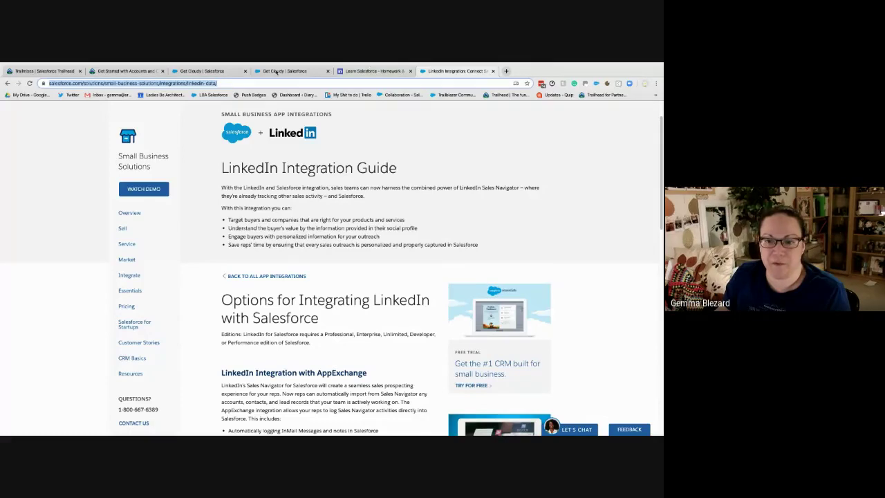
{"action": "left_click", "coordinate": [200, 70]}
{"action": "left_click", "coordinate": [191, 70]}
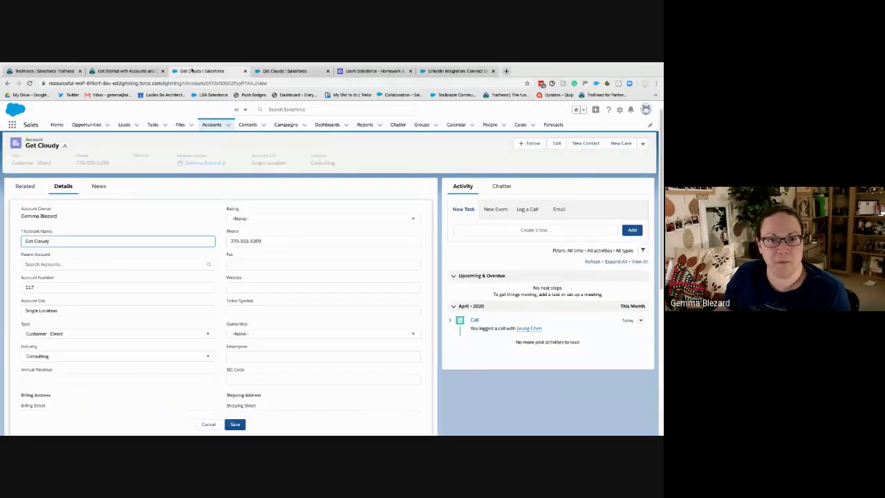
After glancing at the Trailhead unit, open the Contacts list showing four recently viewed contacts
{"action": "left_click", "coordinate": [132, 71]}
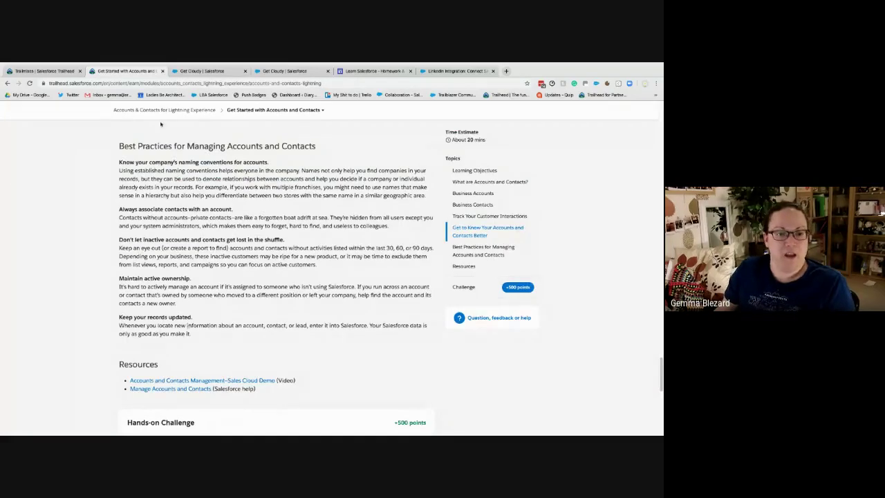
{"action": "left_click", "coordinate": [199, 71]}
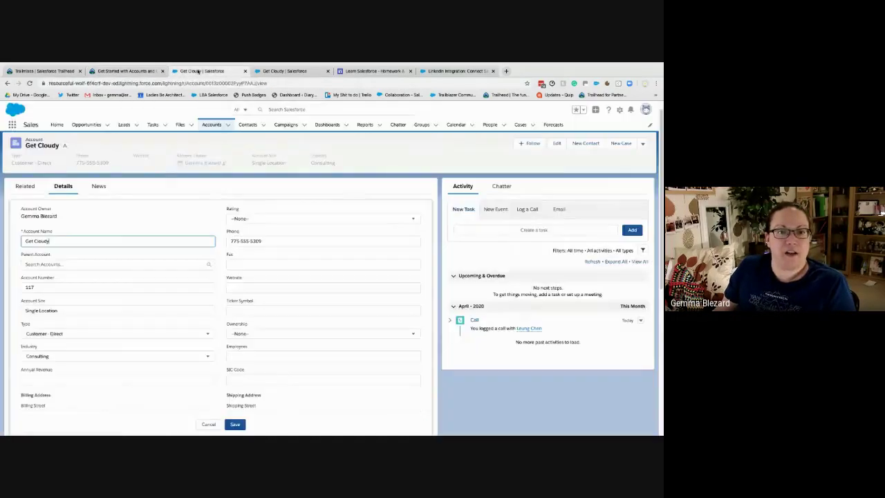
{"action": "left_click", "coordinate": [248, 125]}
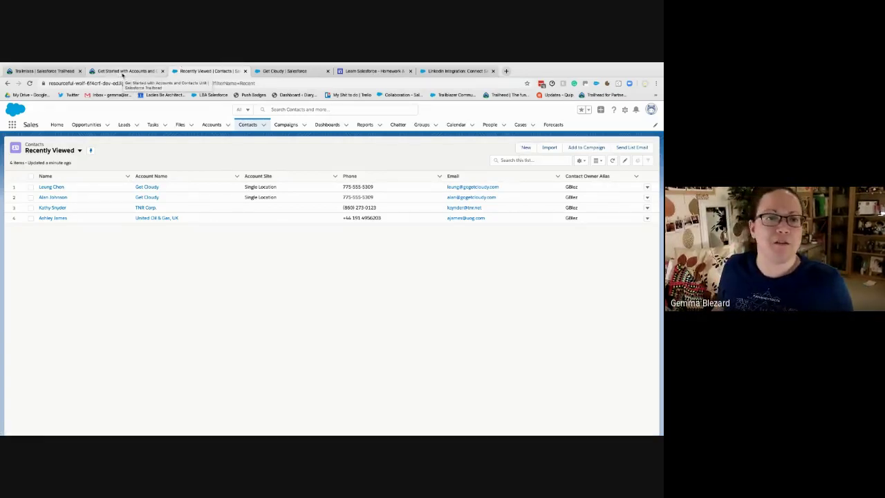
Check the Trailhead unit, then return to the Recently Viewed contacts list to pick a list view
{"action": "left_click", "coordinate": [122, 71]}
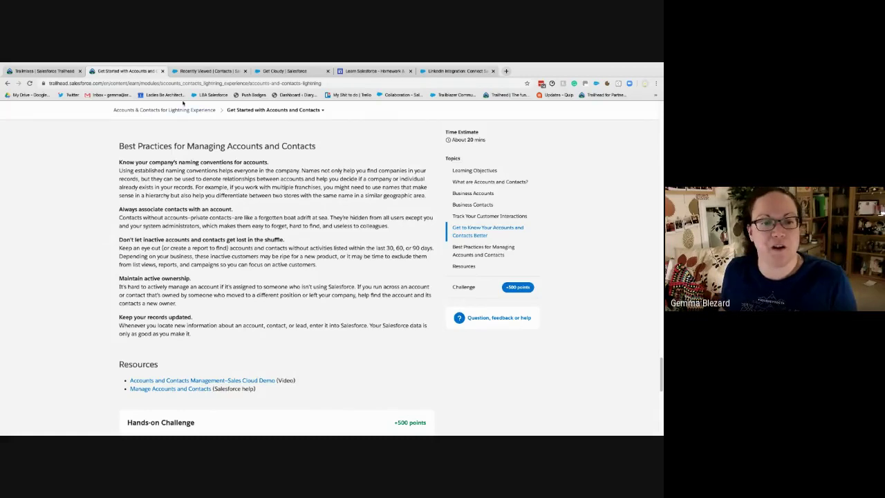
{"action": "left_click", "coordinate": [206, 70]}
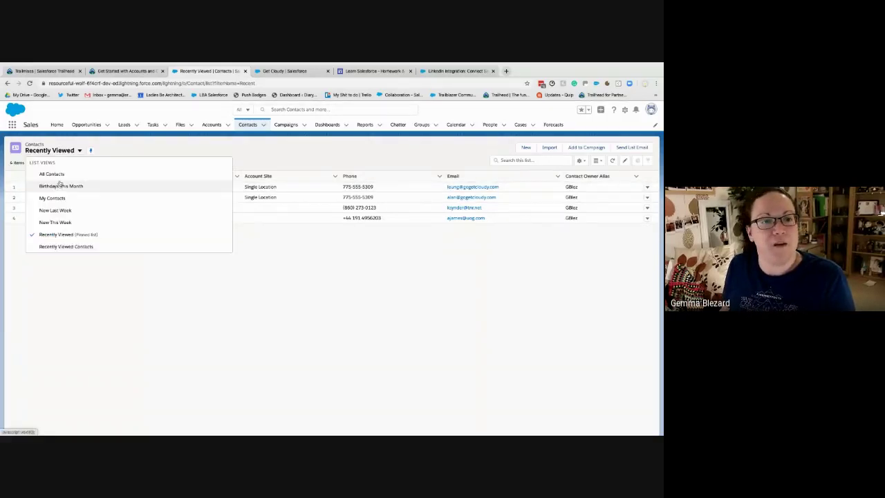
Switch contacts to the All Contacts view (23 contacts), then scroll Trailhead down to the Hands-on Challenge
{"action": "left_click", "coordinate": [60, 175]}
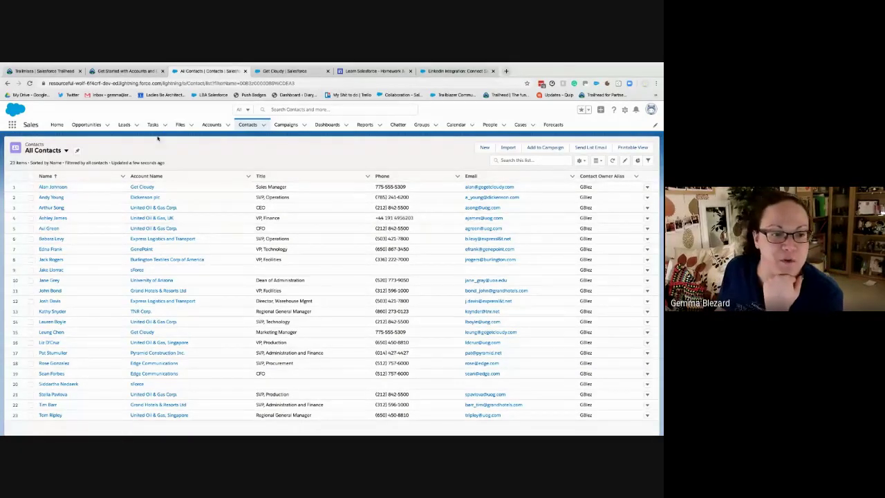
{"action": "left_click", "coordinate": [124, 71]}
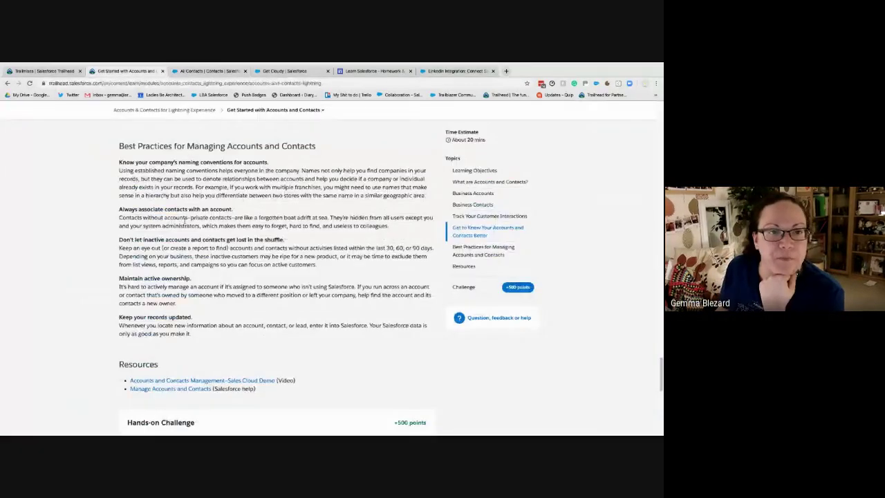
{"action": "scroll", "coordinate": [182, 225], "scroll_direction": "down", "scroll_amount": 3}
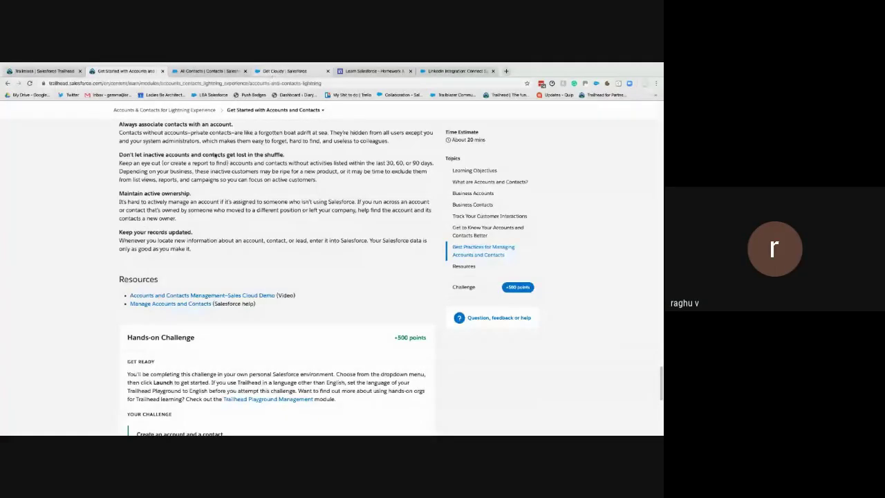
After reading Best Practices, return to the Get Cloudy account with its two related contacts
{"action": "left_click", "coordinate": [280, 71]}
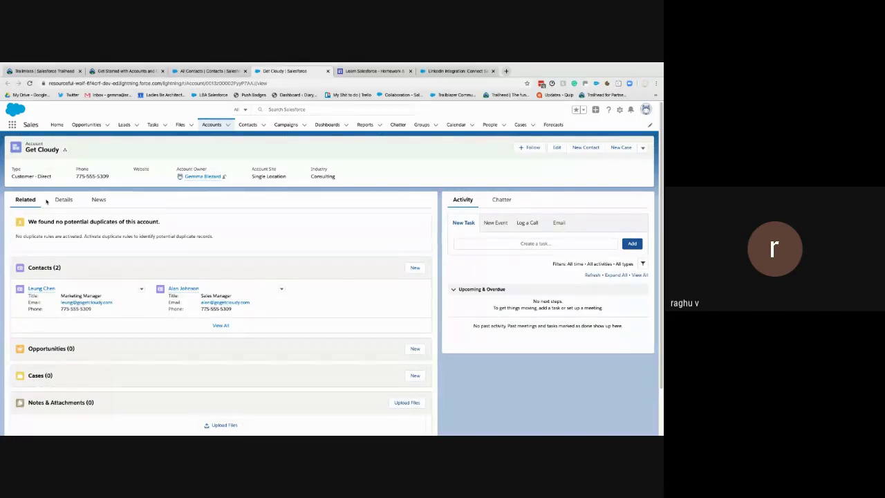
Show Get Cloudy's Details: account number 117, Customer - Direct, Consulting, billing Reno, NV
{"action": "left_click", "coordinate": [59, 201]}
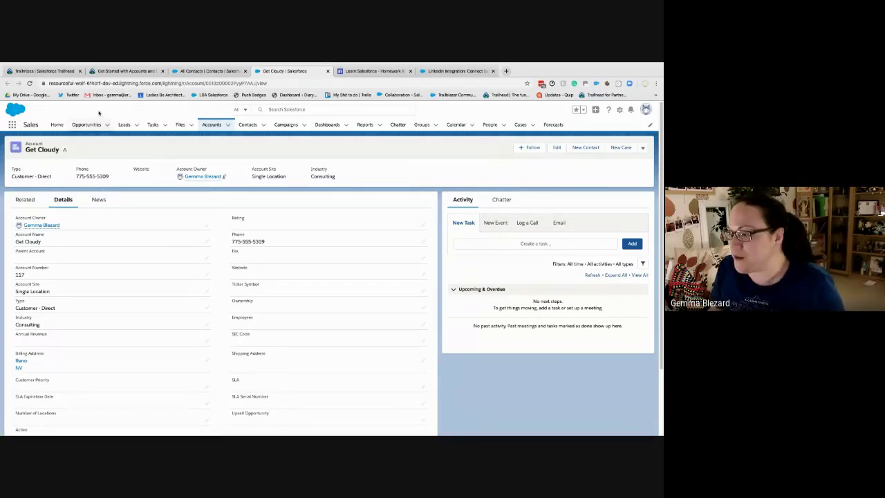
Glance at the Trailhead unit, then return to the All Contacts list of 23 contacts
{"action": "left_click", "coordinate": [115, 72]}
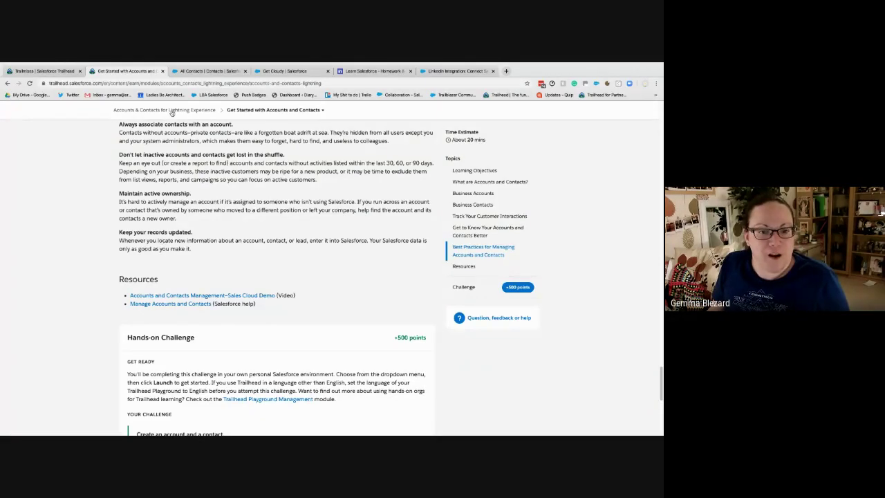
{"action": "left_click", "coordinate": [202, 71]}
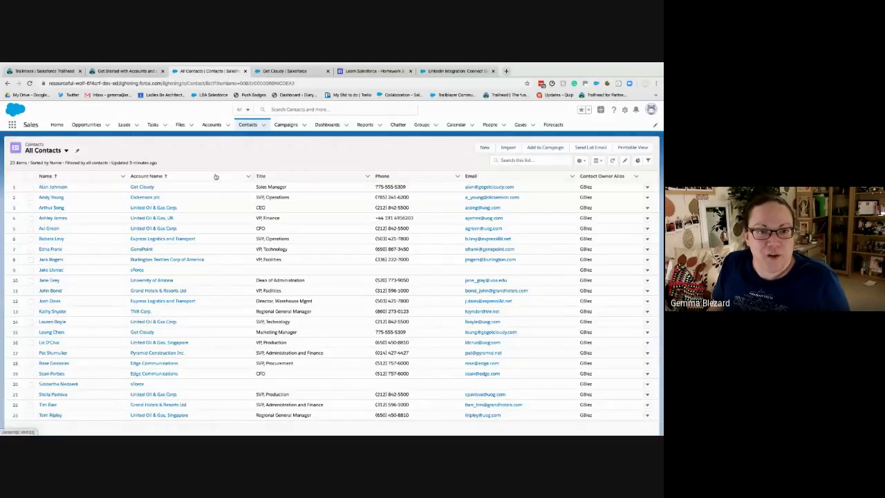
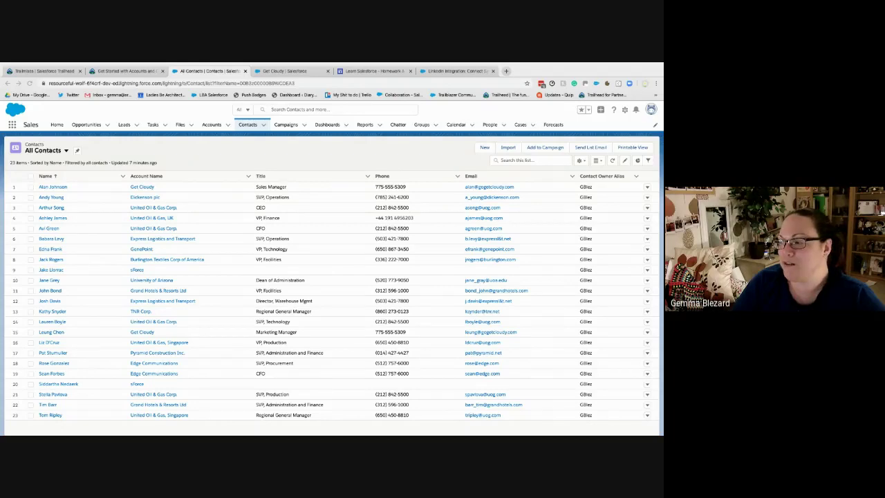
Switch to the Get Started with Accounts and Contacts unit and scroll to its Hands-on Challenge
{"action": "left_click", "coordinate": [134, 73]}
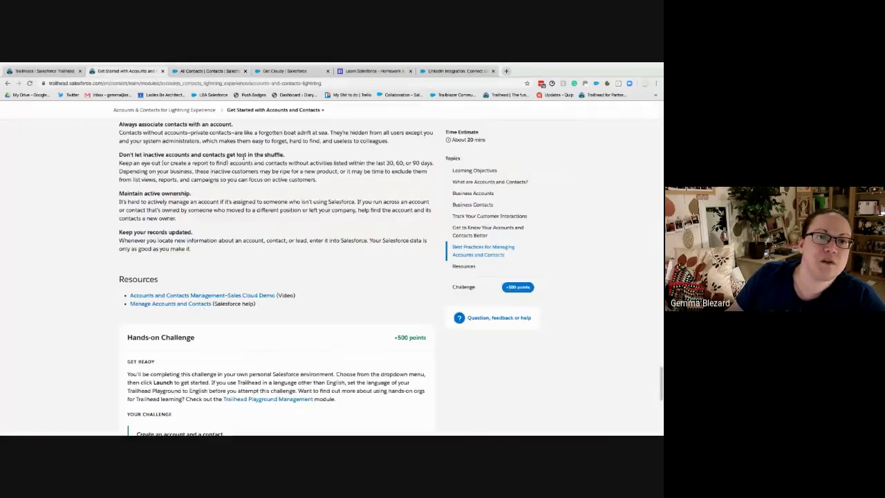
{"action": "scroll", "coordinate": [241, 289], "scroll_direction": "down", "scroll_amount": 3}
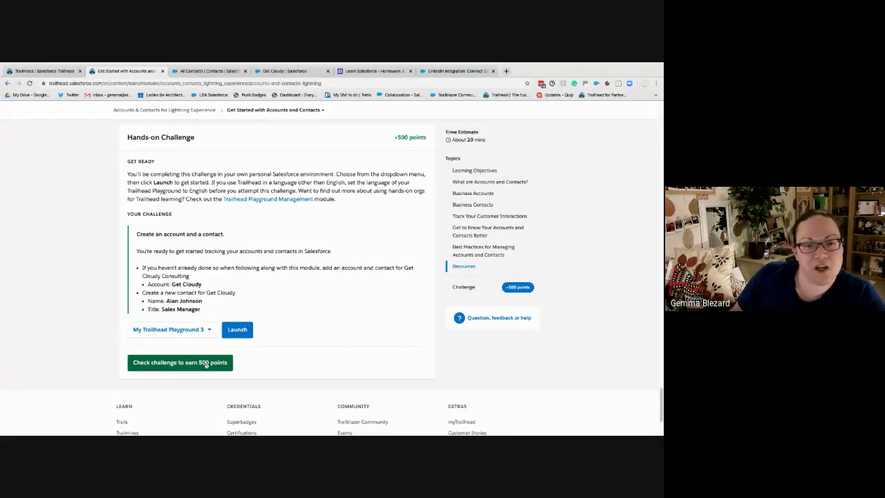
Check the challenge to earn +500 points and the badge, then share the badge on Twitter
{"action": "left_click", "coordinate": [206, 364]}
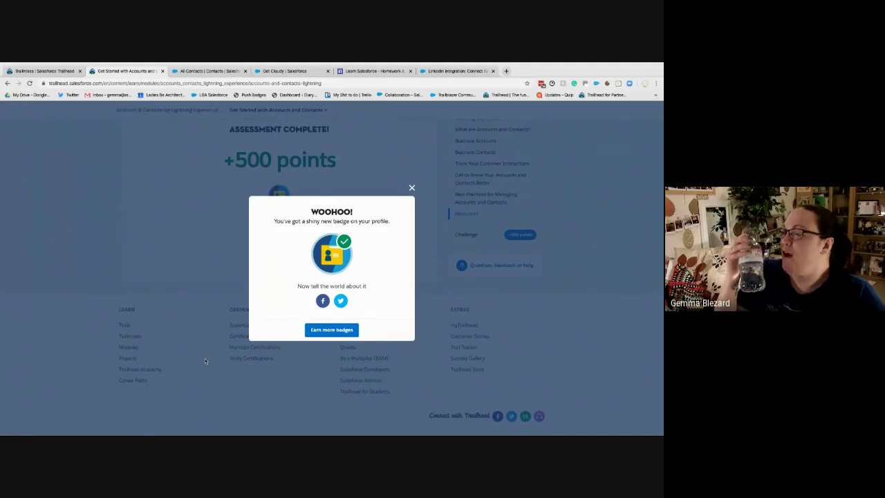
{"action": "left_click", "coordinate": [339, 302]}
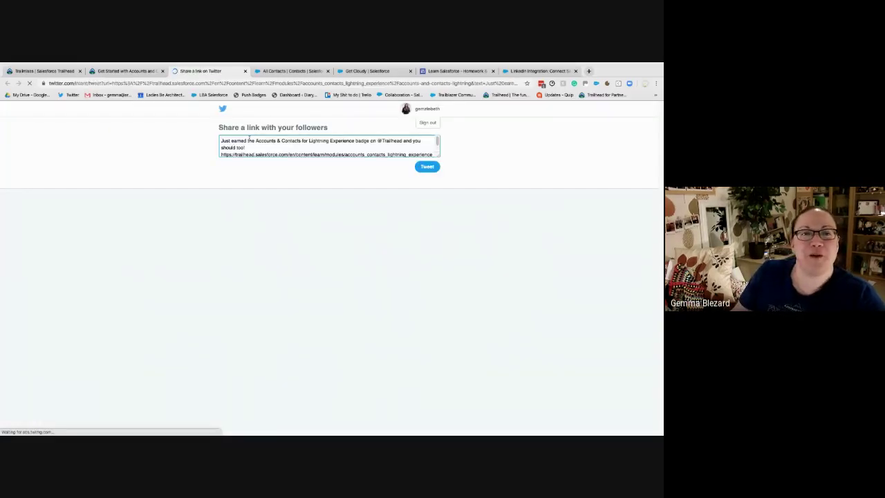
Replace the badge tweet's text with '2nd time lucky!', post it, and return to Trailhead
{"action": "key", "text": "ctrl+shift+Home"}
{"action": "type", "text": "w2nd"}
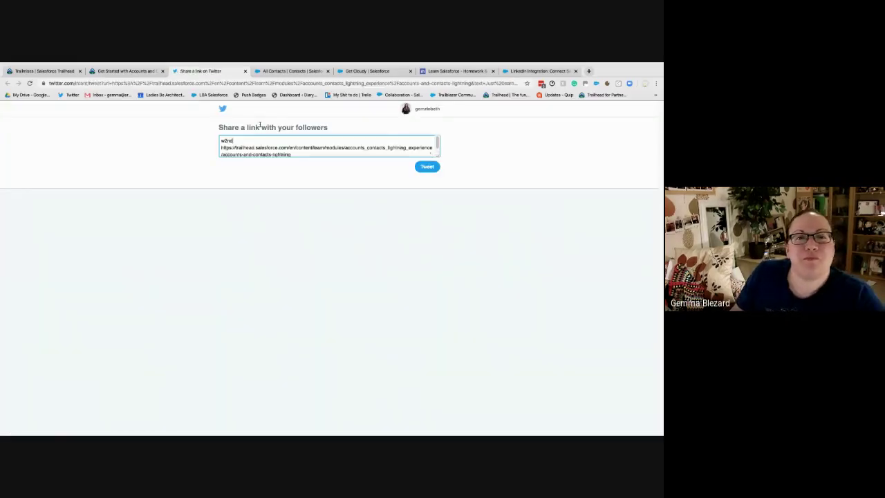
{"action": "type", "text": " time lucky"}
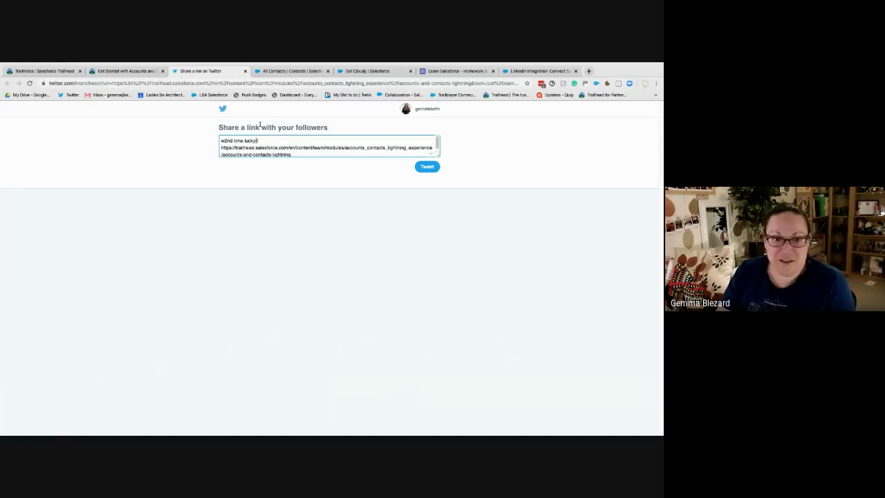
{"action": "type", "text": "!"}
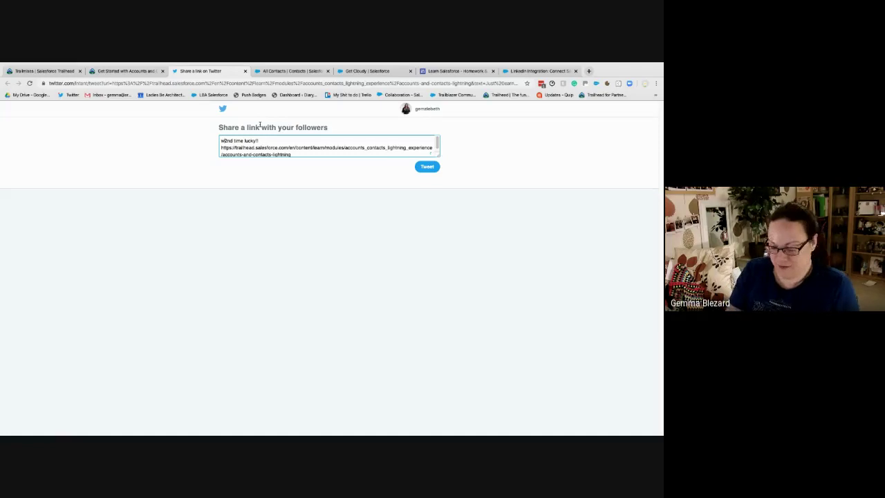
{"action": "key", "text": "ctrl+Home"}
{"action": "key", "text": "Delete"}
{"action": "left_click", "coordinate": [427, 168]}
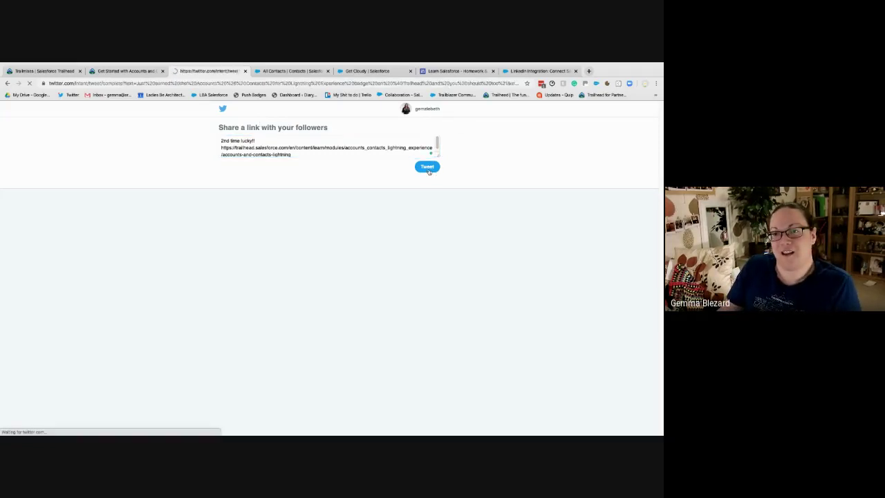
{"action": "left_click", "coordinate": [138, 74]}
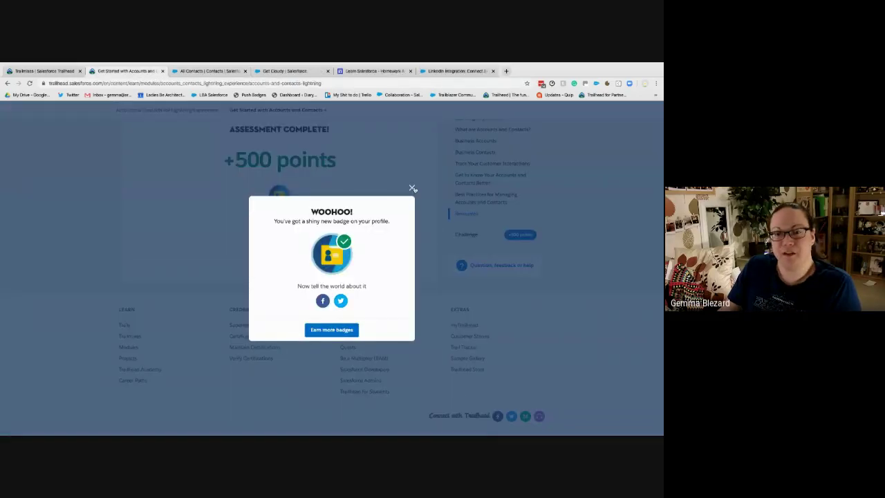
Browse for more badges and search the Trailhead modules for 'account'
{"action": "left_click", "coordinate": [354, 330]}
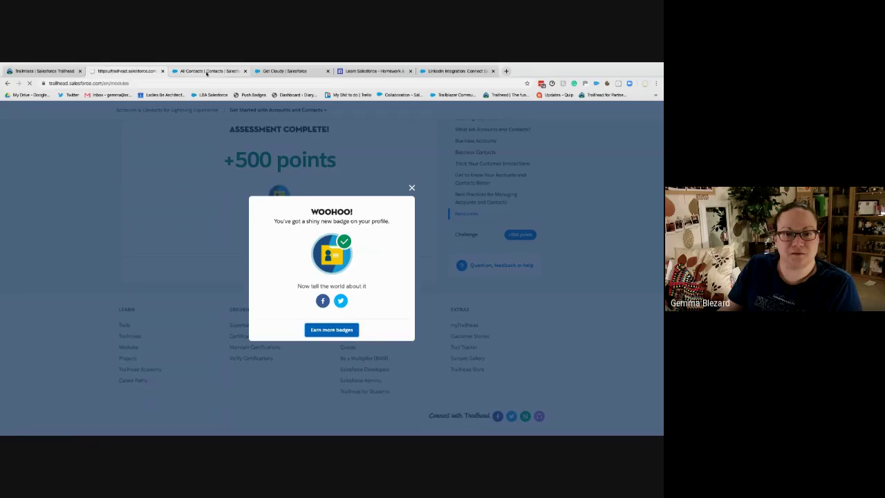
{"action": "left_click", "coordinate": [206, 72]}
{"action": "left_click", "coordinate": [148, 73]}
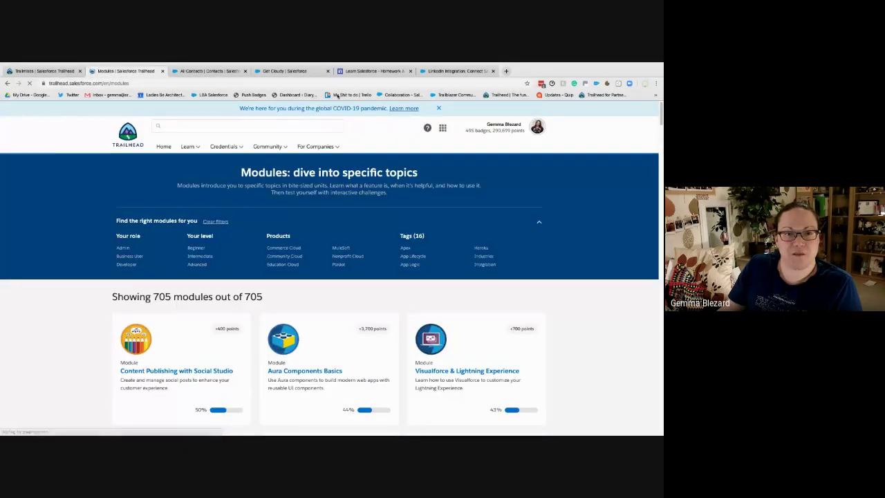
{"action": "left_click", "coordinate": [192, 127]}
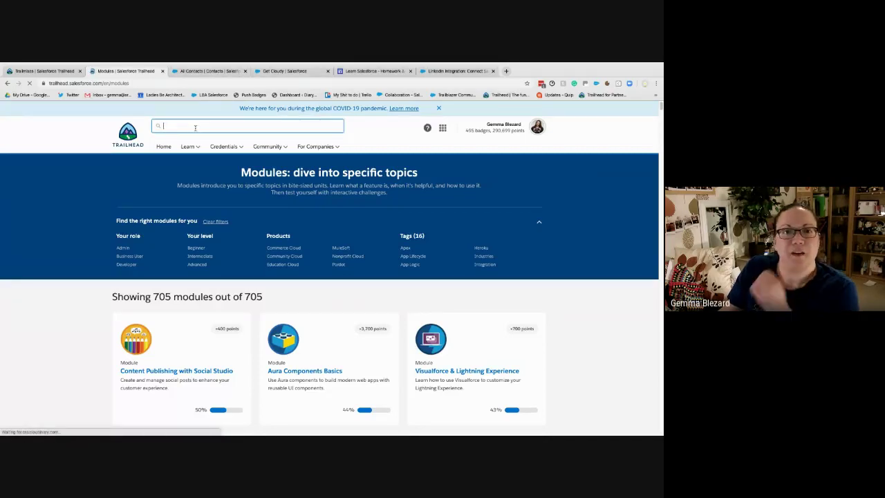
{"action": "type", "text": "account"}
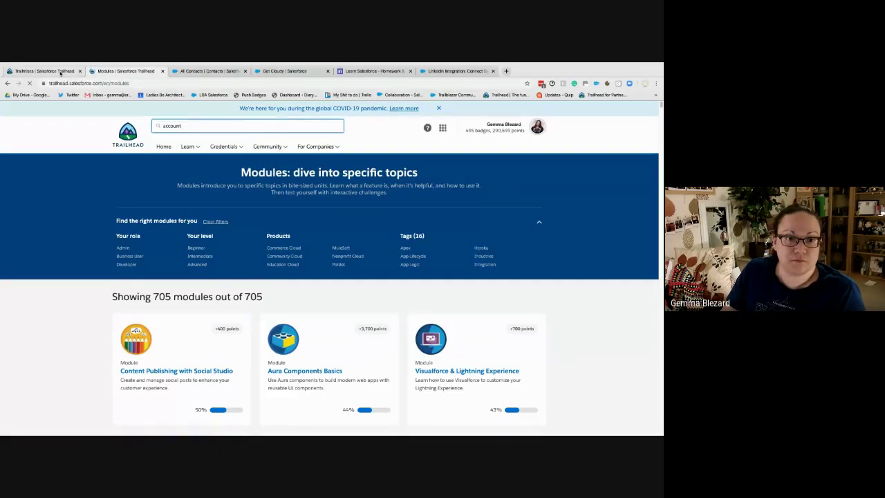
From the trailmix, open the Accounts & Contacts module in a new tab and close the modules page
{"action": "left_click", "coordinate": [60, 73]}
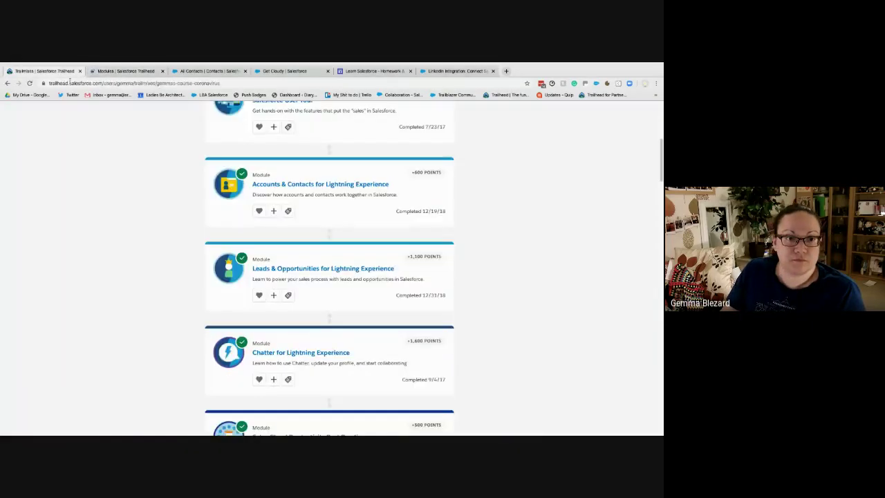
{"action": "right_click", "coordinate": [300, 181]}
{"action": "left_click", "coordinate": [320, 187]}
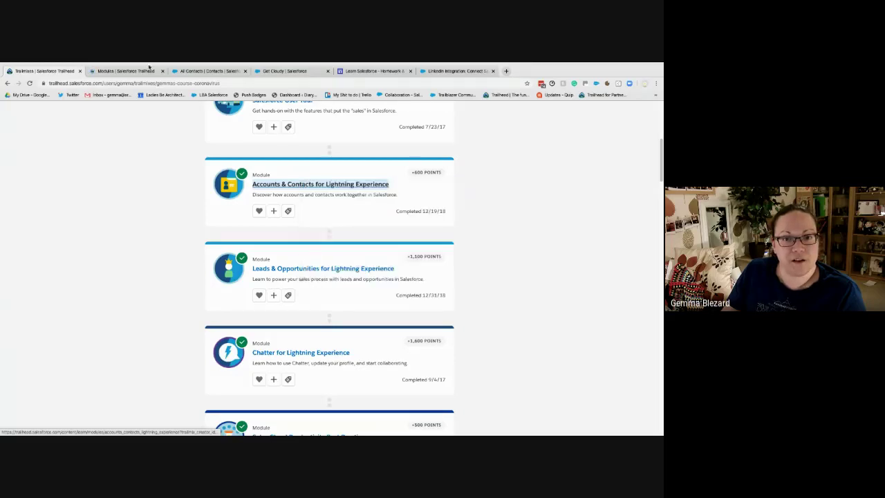
{"action": "left_click", "coordinate": [147, 71]}
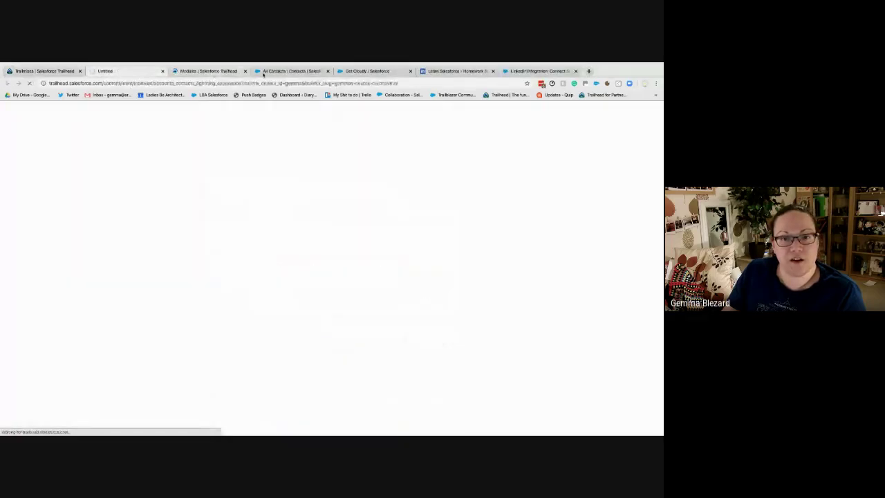
{"action": "left_click", "coordinate": [244, 75]}
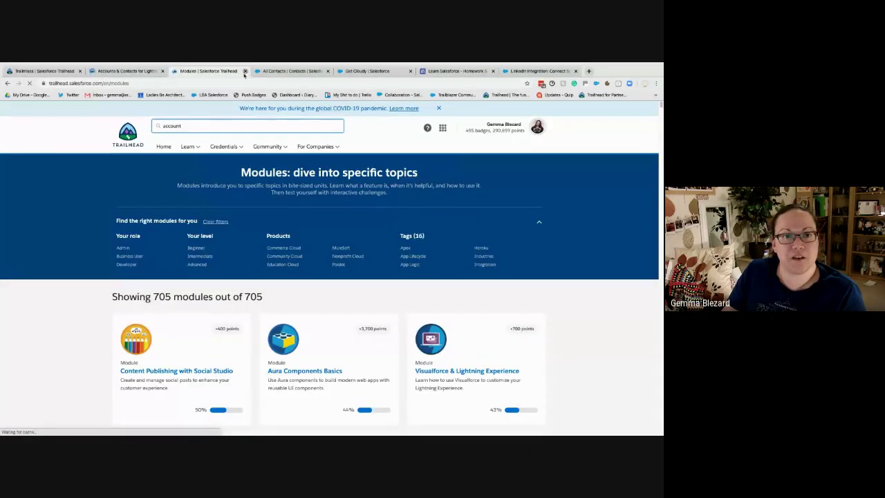
{"action": "left_click", "coordinate": [245, 72]}
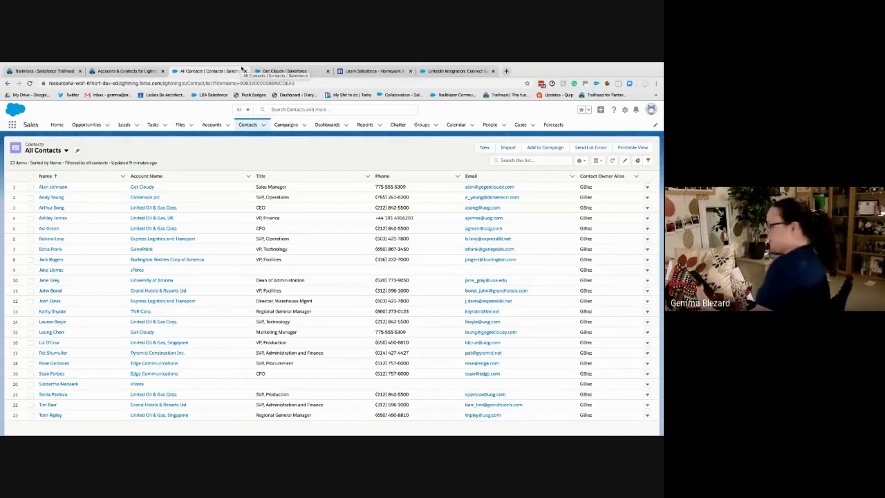
{"action": "left_click", "coordinate": [124, 70]}
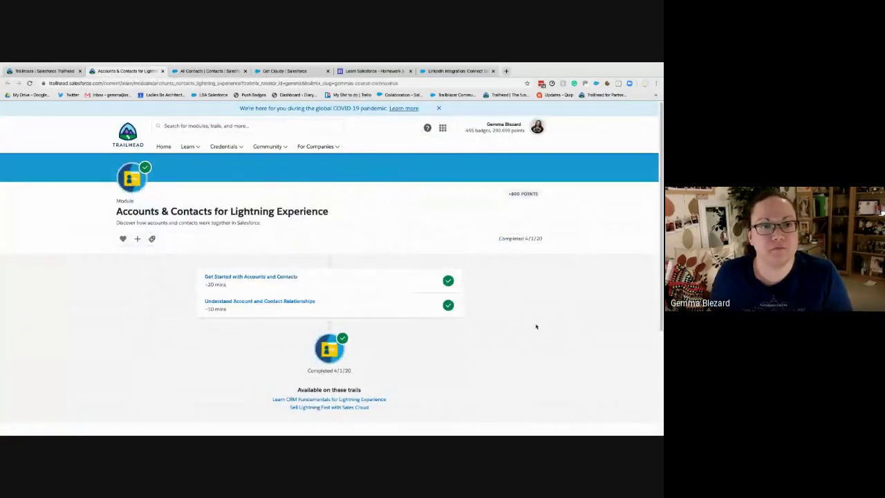
Open the Understand Account and Contact Relationships unit and read its three key relationships
{"action": "left_click", "coordinate": [258, 302]}
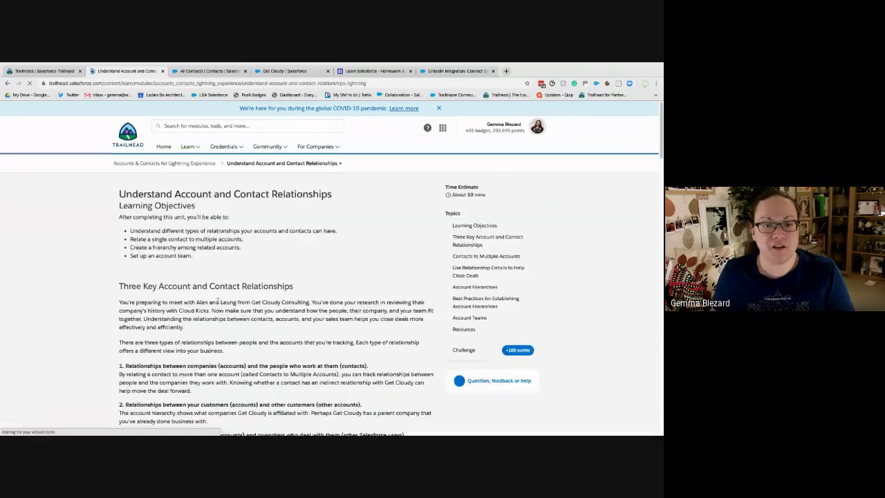
{"action": "scroll", "coordinate": [255, 297], "scroll_direction": "down", "scroll_amount": 2}
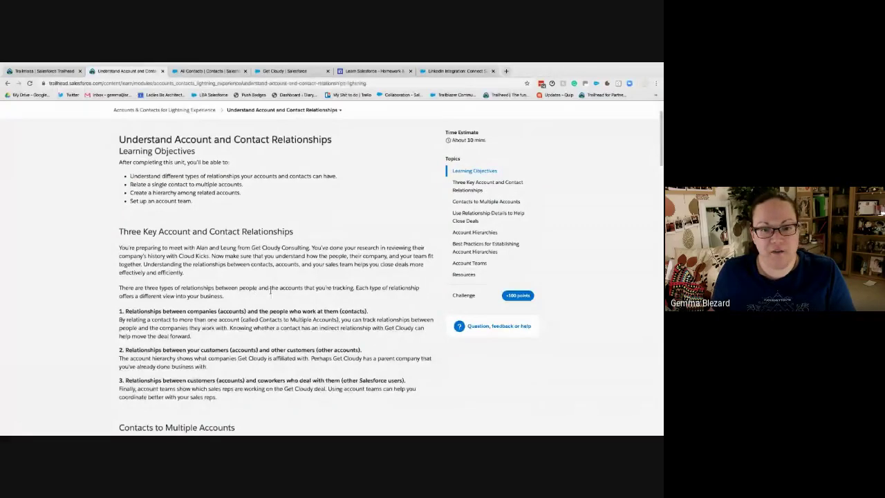
{"action": "scroll", "coordinate": [270, 291], "scroll_direction": "down", "scroll_amount": 2}
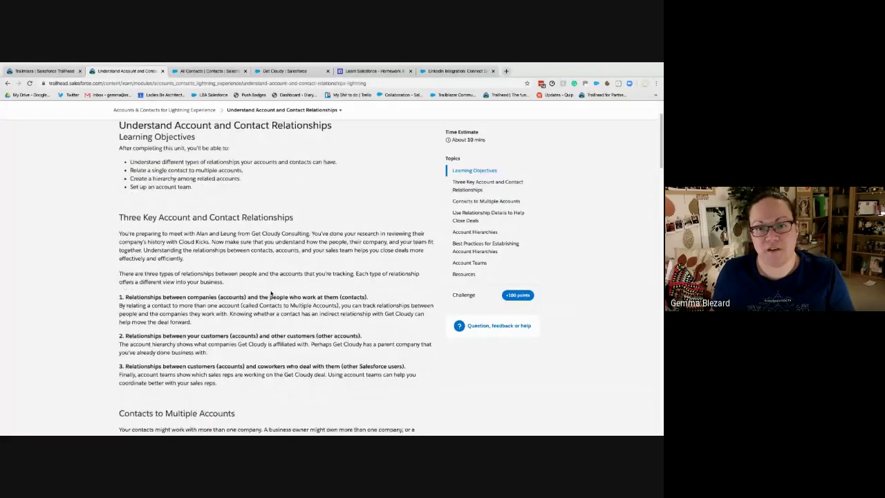
{"action": "scroll", "coordinate": [270, 291], "scroll_direction": "down", "scroll_amount": 2}
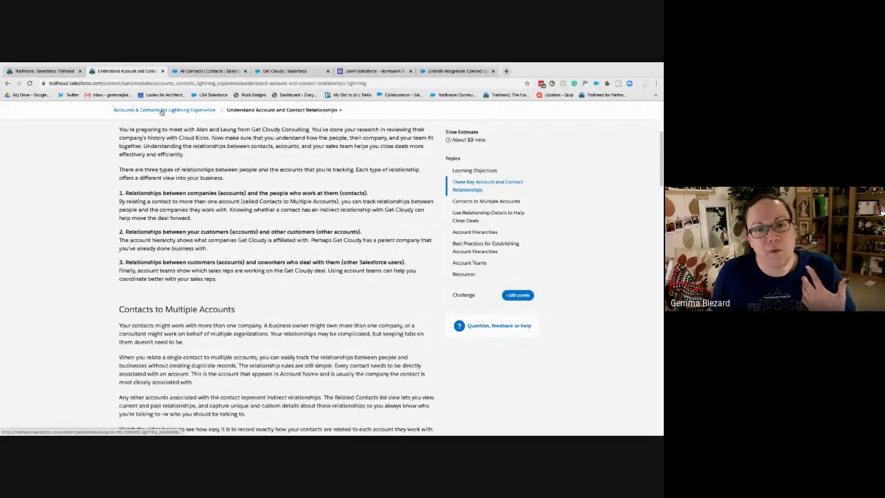
Scroll to Contacts to Multiple Accounts and play the 'Relate a Single Contact to Multiple Accounts' video
{"action": "scroll", "coordinate": [261, 228], "scroll_direction": "down", "scroll_amount": 1}
{"action": "scroll", "coordinate": [262, 229], "scroll_direction": "down", "scroll_amount": 3}
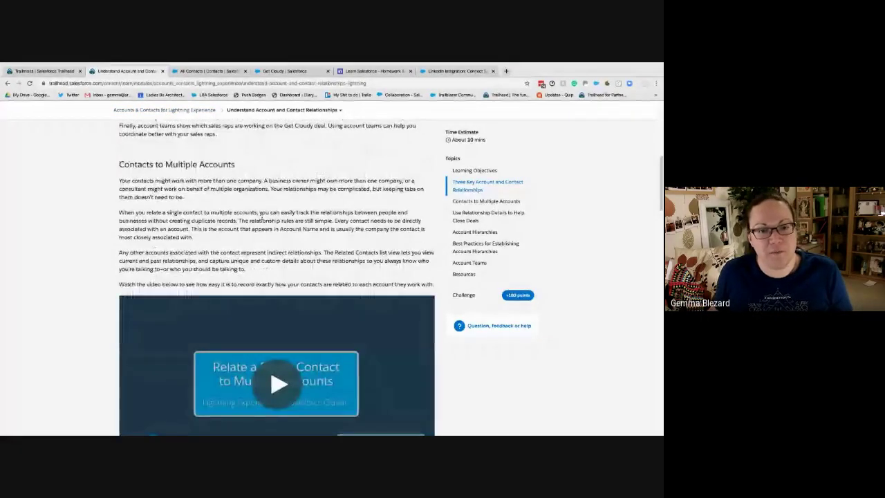
{"action": "scroll", "coordinate": [268, 268], "scroll_direction": "up", "scroll_amount": 1}
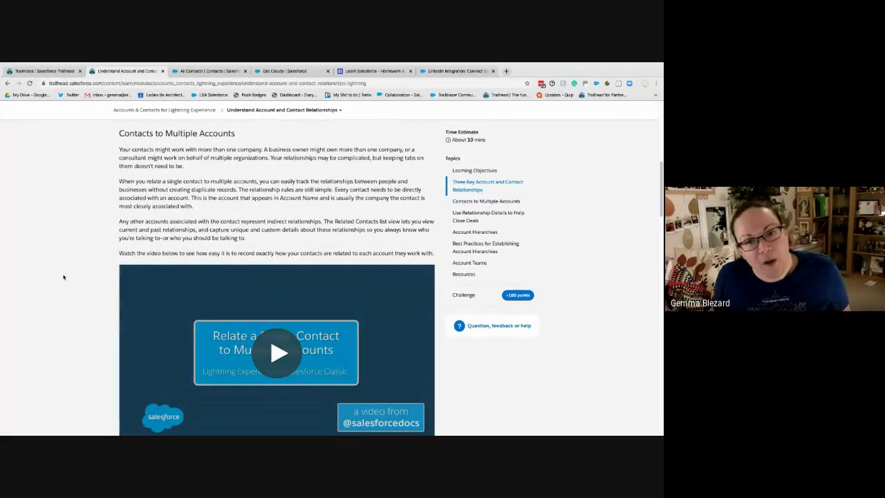
{"action": "scroll", "coordinate": [63, 275], "scroll_direction": "down", "scroll_amount": 1}
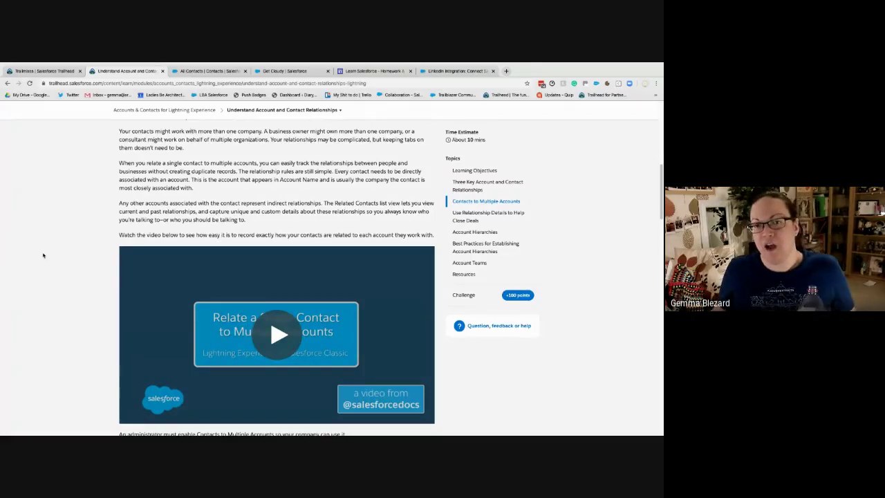
{"action": "scroll", "coordinate": [42, 255], "scroll_direction": "down", "scroll_amount": 1}
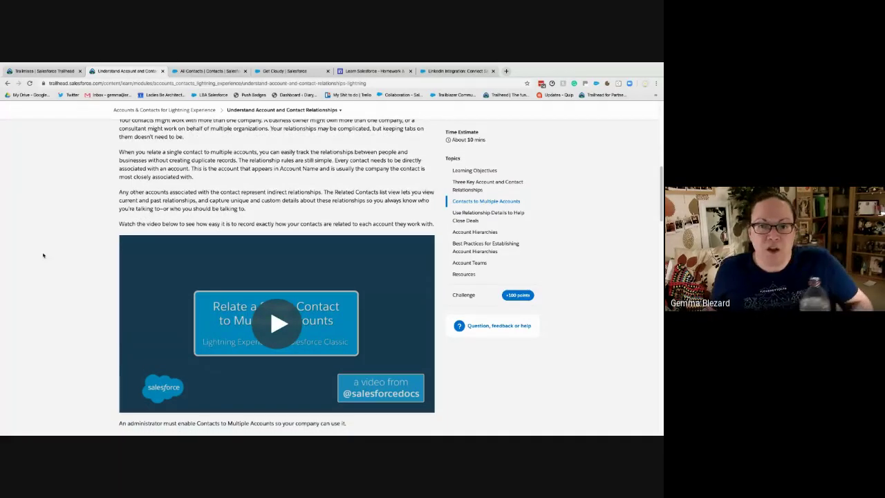
{"action": "scroll", "coordinate": [42, 255], "scroll_direction": "down", "scroll_amount": 1}
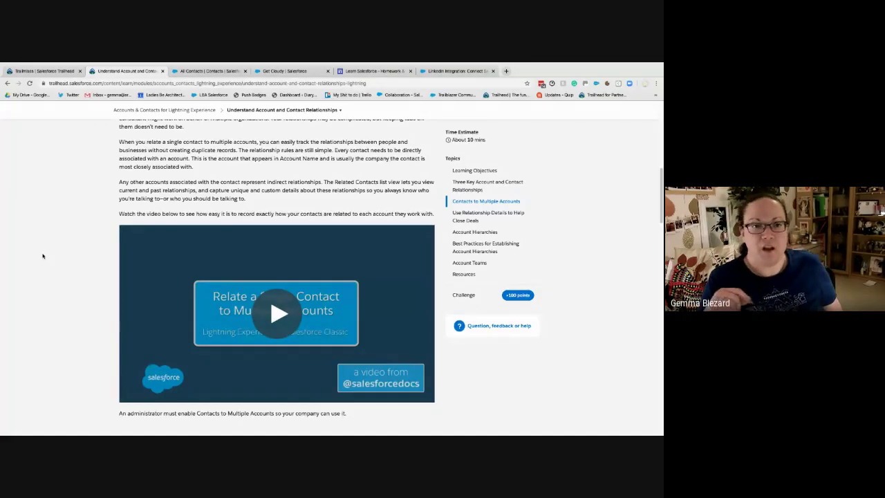
{"action": "scroll", "coordinate": [63, 251], "scroll_direction": "down", "scroll_amount": 1}
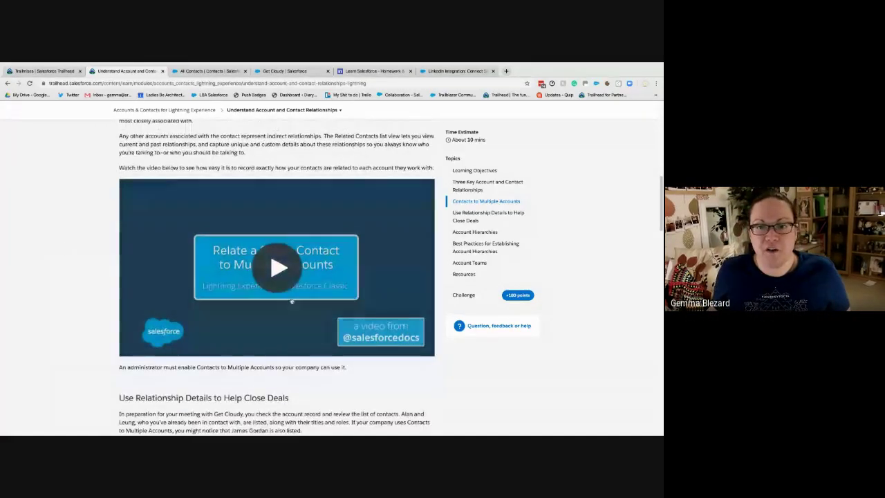
{"action": "left_click", "coordinate": [292, 301]}
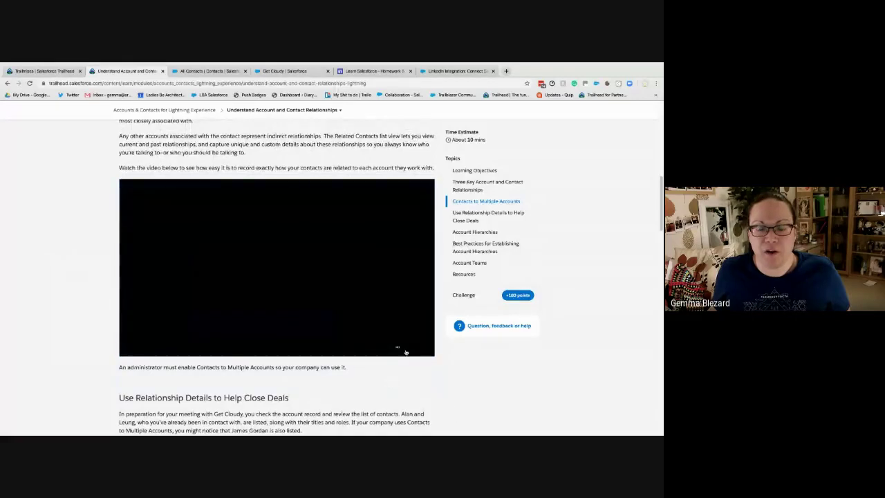
Watch the related-accounts video demo at full screen
{"action": "left_click", "coordinate": [426, 350]}
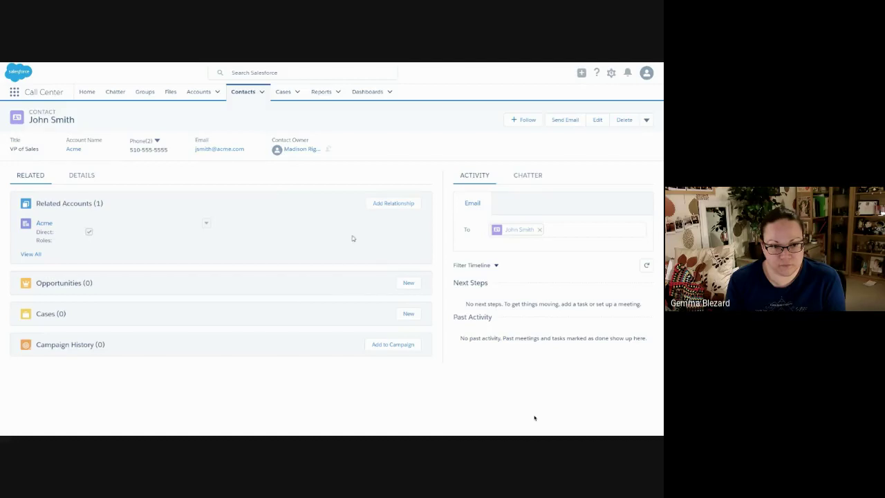
Follow the video demo as 'Green' is entered to relate the contact to Greendot Media
{"action": "left_click", "coordinate": [379, 207]}
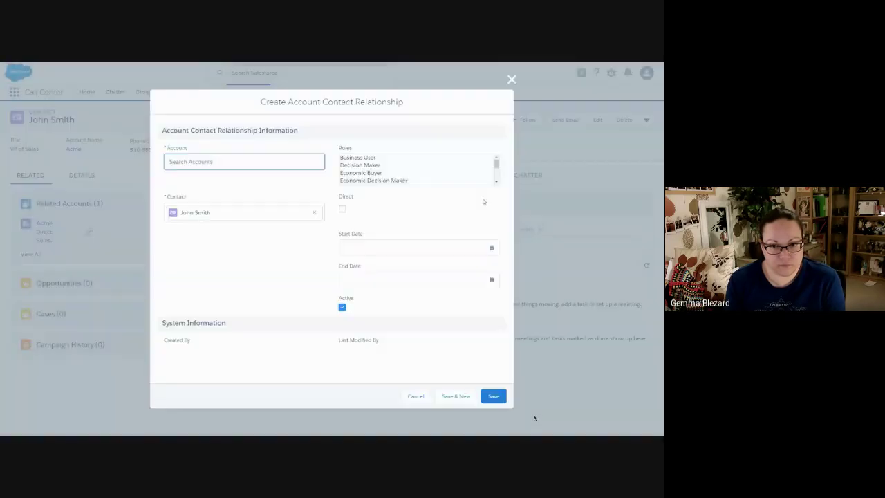
{"action": "type", "text": "Greendot Media"}
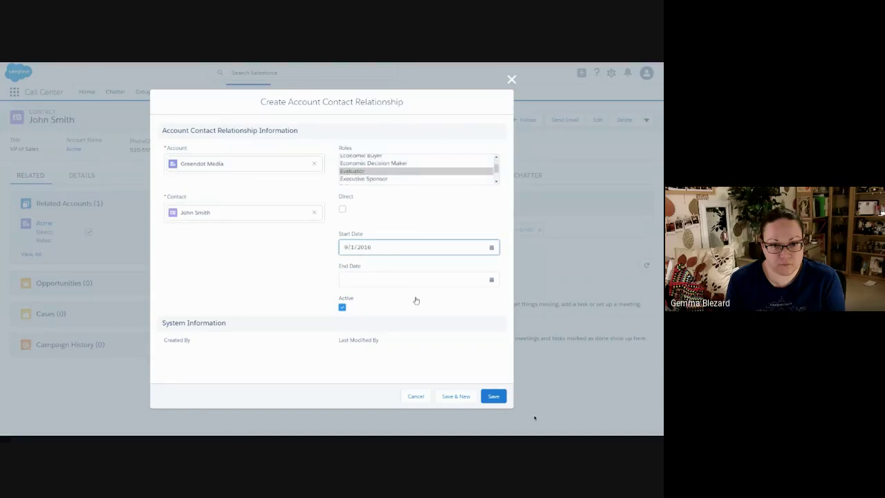
{"action": "left_click", "coordinate": [488, 396]}
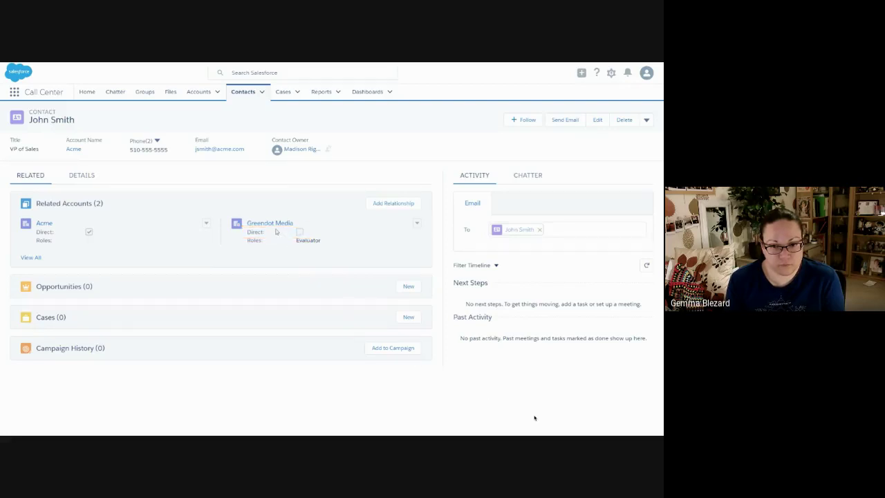
{"action": "mouse_move", "coordinate": [271, 229]}
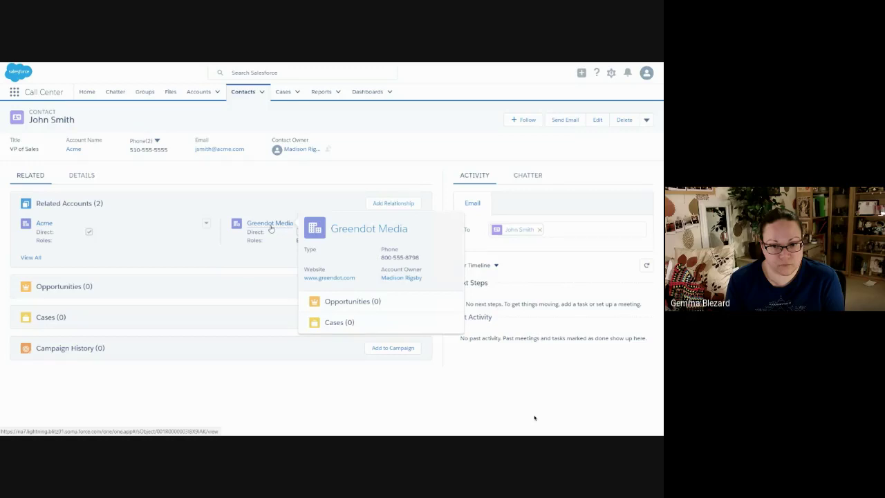
{"action": "left_click", "coordinate": [270, 230]}
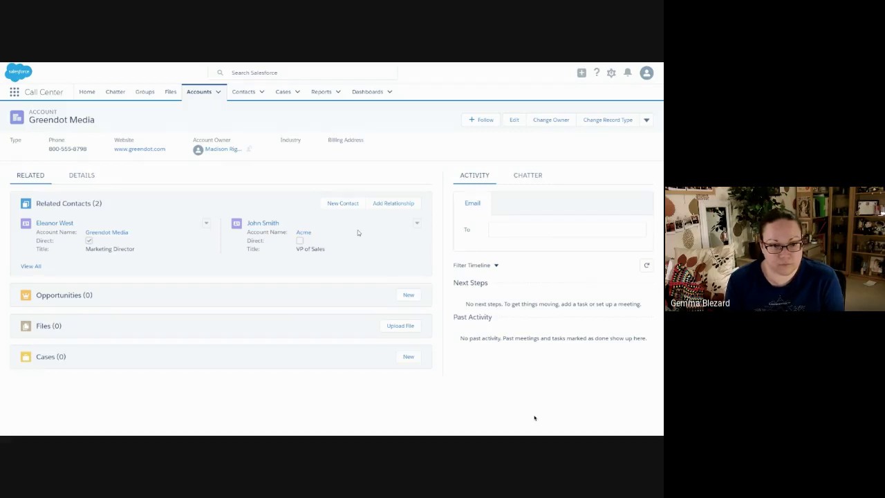
Watch the demo through to its closing slide, then exit full screen back to the unit
{"action": "left_click", "coordinate": [417, 224]}
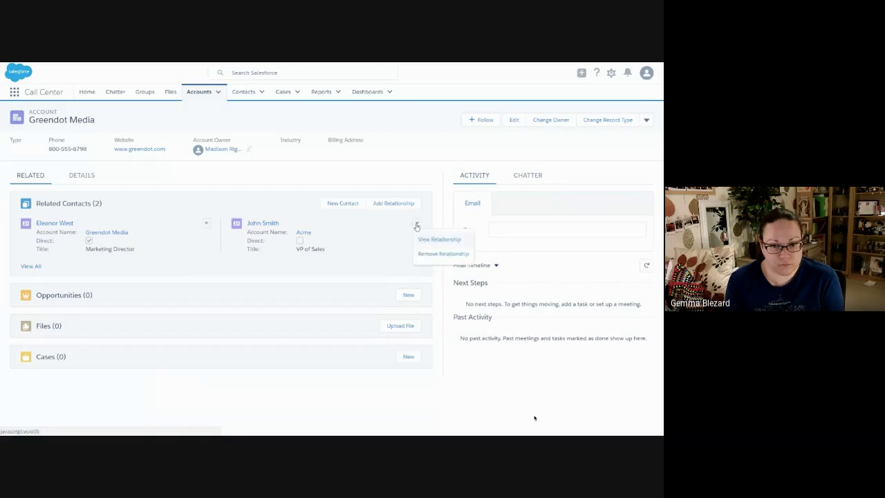
{"action": "left_click", "coordinate": [458, 241]}
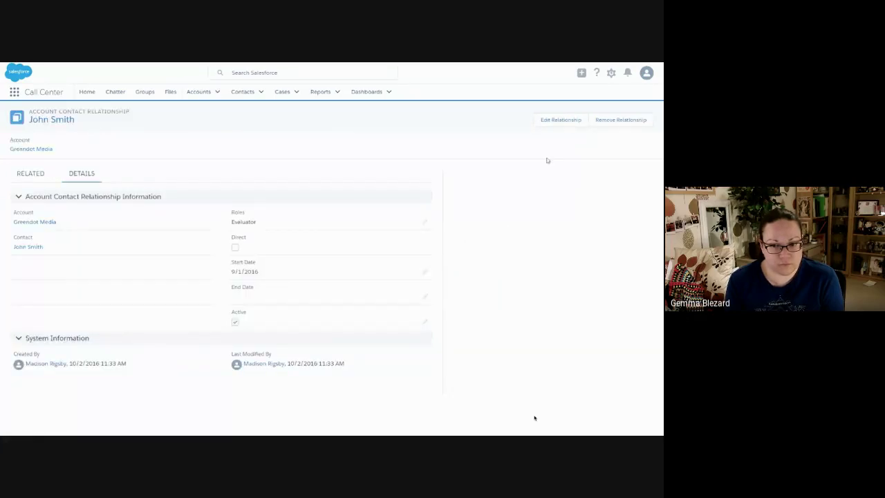
{"action": "left_click", "coordinate": [549, 121]}
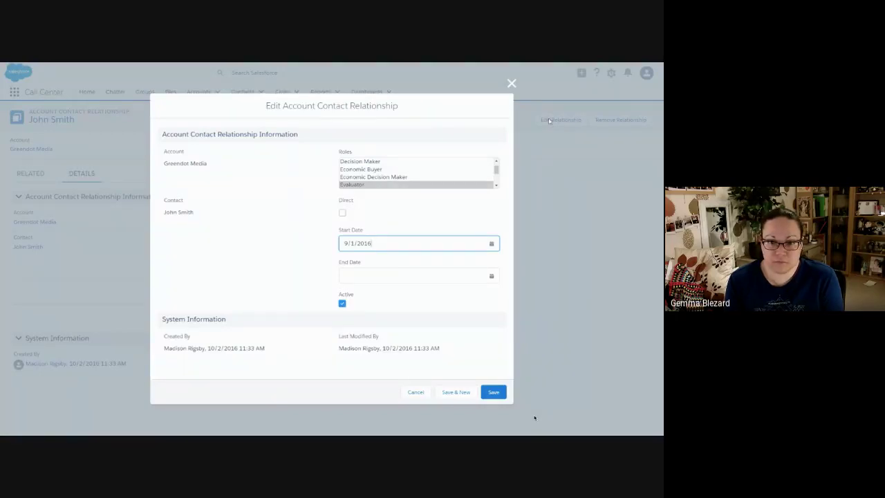
{"action": "left_click", "coordinate": [480, 274]}
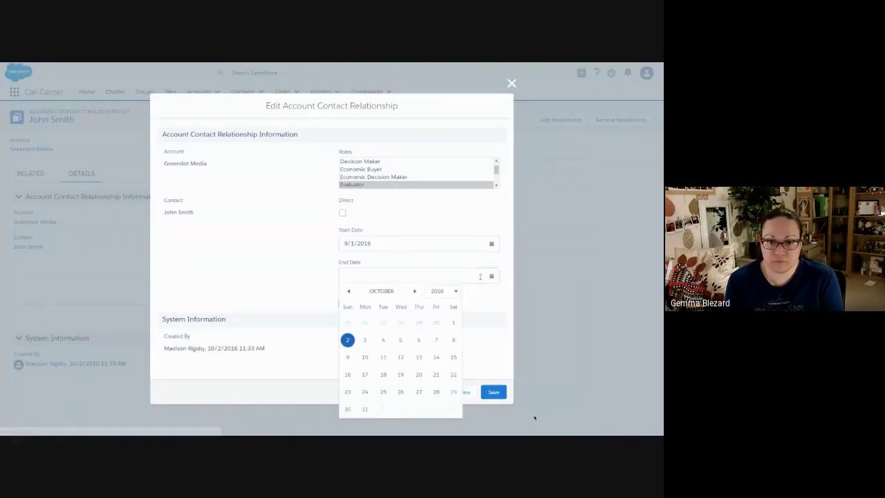
{"action": "left_click", "coordinate": [351, 343]}
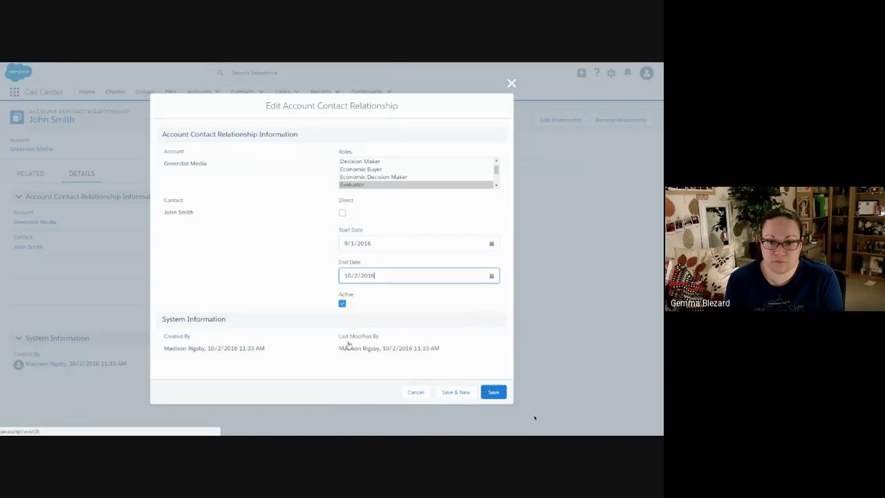
{"action": "left_click", "coordinate": [342, 304]}
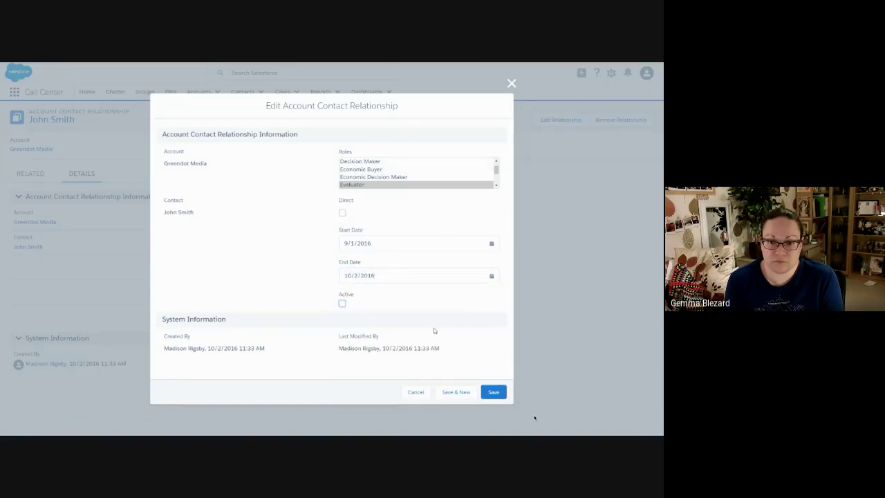
{"action": "left_click", "coordinate": [493, 392]}
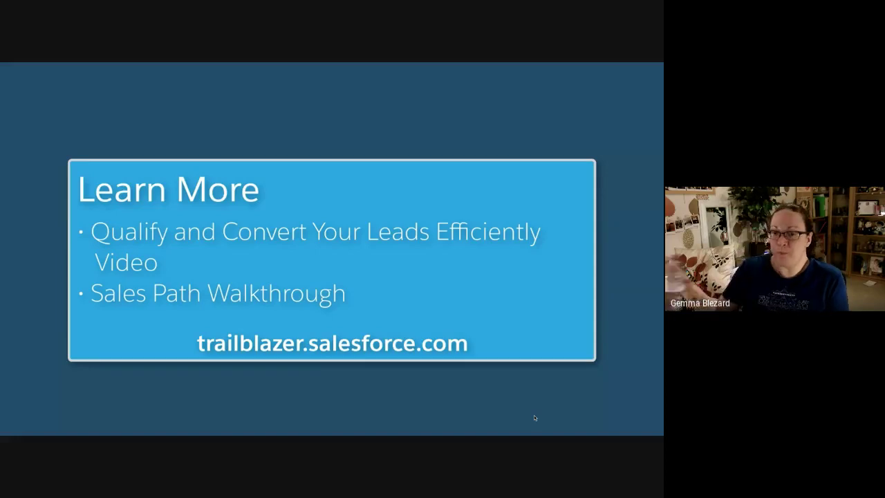
{"action": "key", "text": "Escape"}
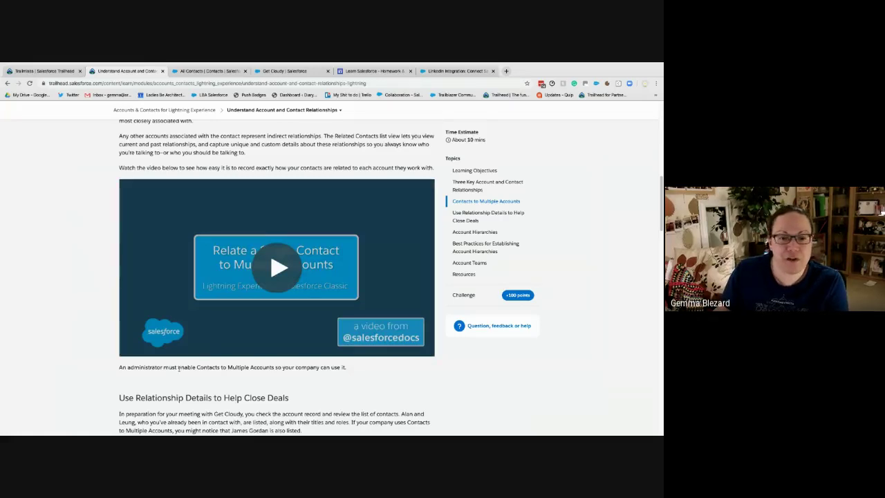
Glance at the All Contacts and Get Cloudy tabs, then open the org's Setup in a new tab from the gear menu
{"action": "scroll", "coordinate": [179, 367], "scroll_direction": "down", "scroll_amount": 3}
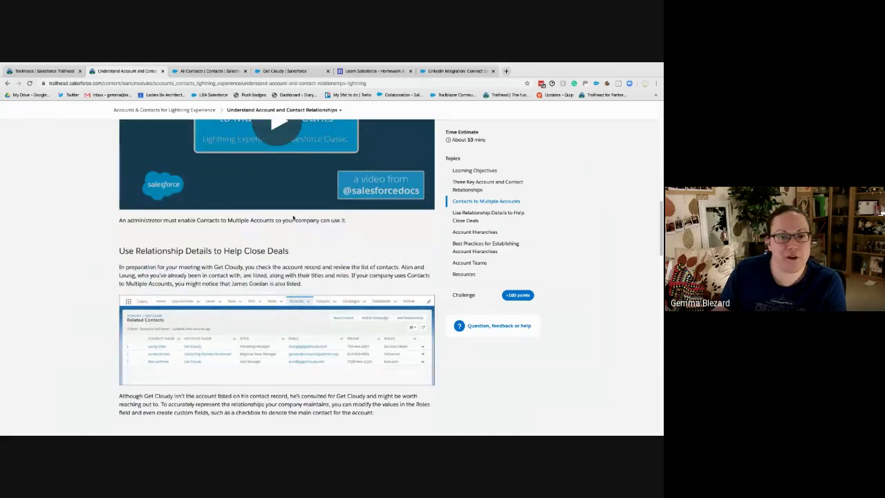
{"action": "left_click", "coordinate": [211, 70]}
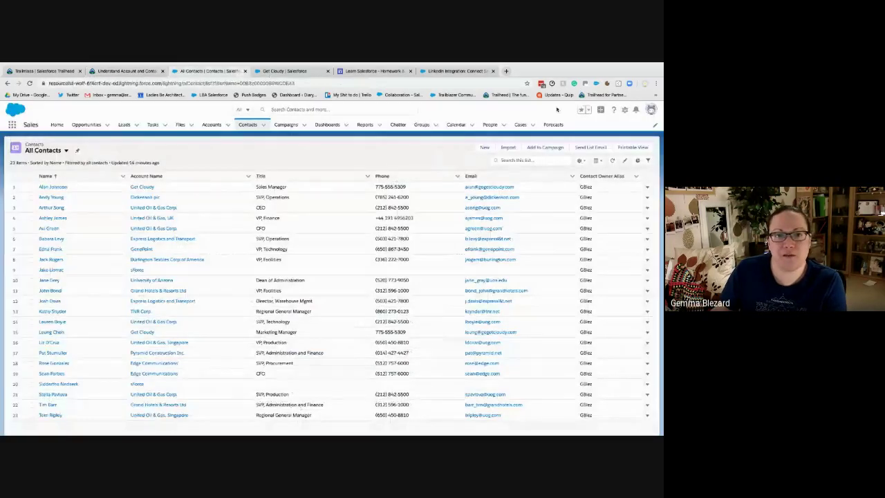
{"action": "left_click", "coordinate": [314, 70]}
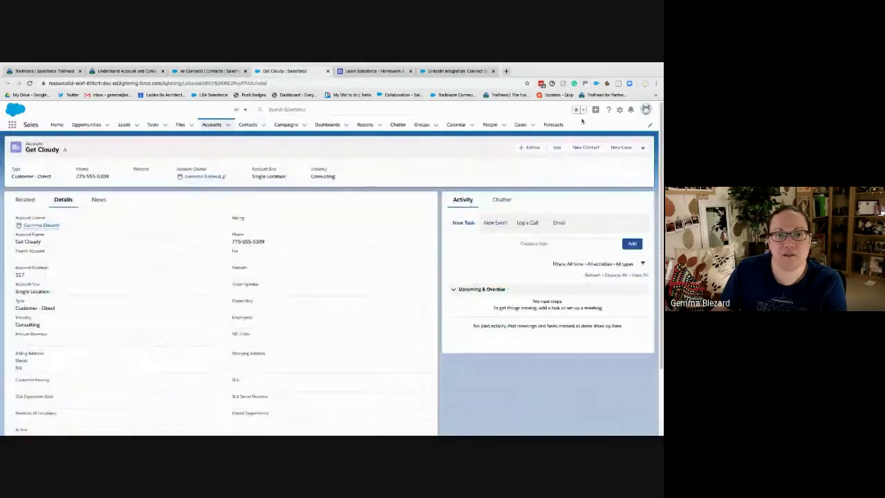
{"action": "left_click", "coordinate": [619, 110]}
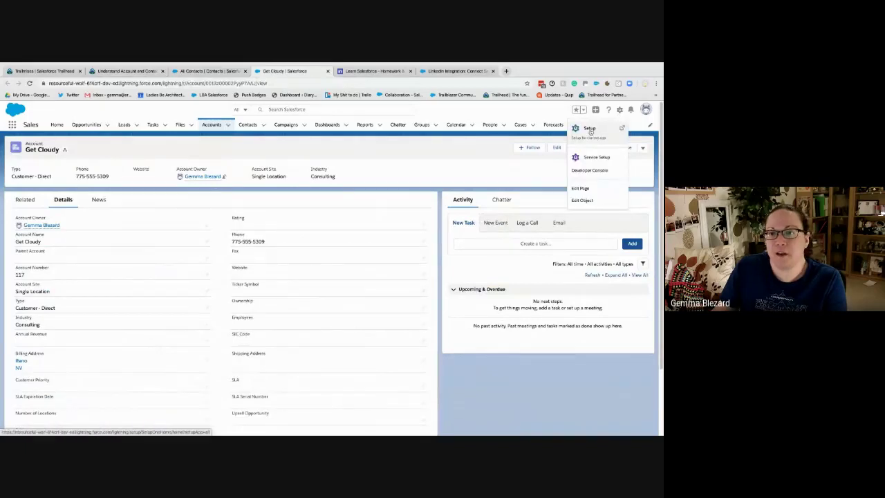
{"action": "left_click", "coordinate": [593, 129]}
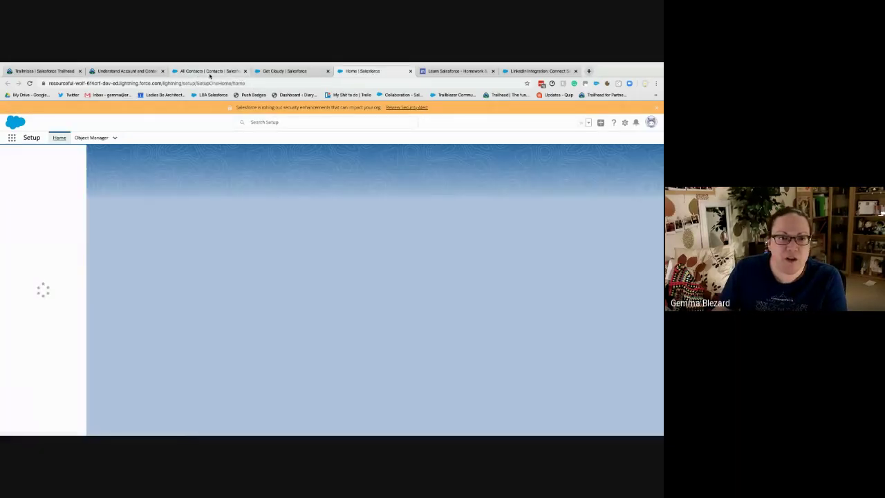
{"action": "left_click", "coordinate": [153, 71]}
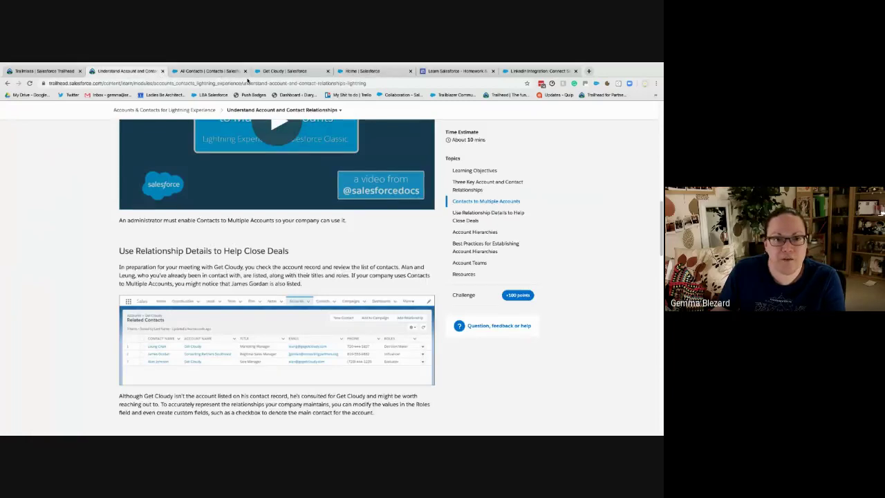
{"action": "left_click", "coordinate": [304, 72]}
Search Setup for 'contacts', then open the Contact object's details in Object Manager
{"action": "left_click", "coordinate": [352, 72]}
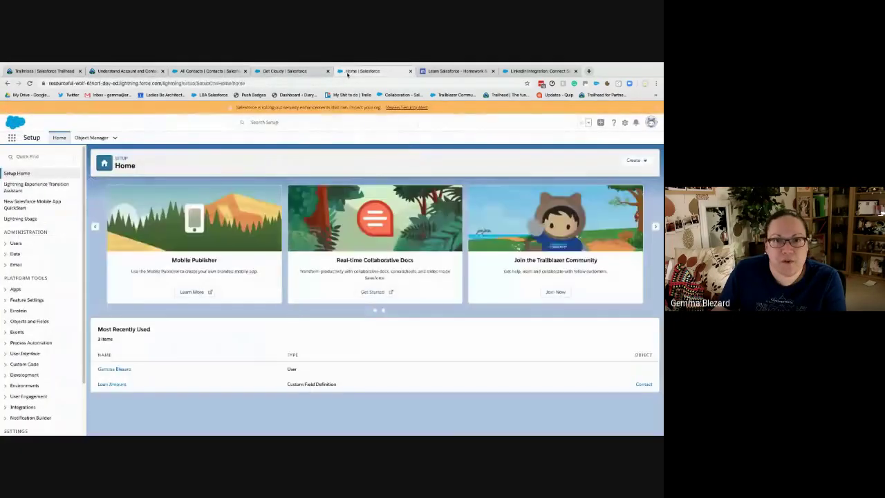
{"action": "left_click", "coordinate": [38, 154]}
{"action": "type", "text": "con"}
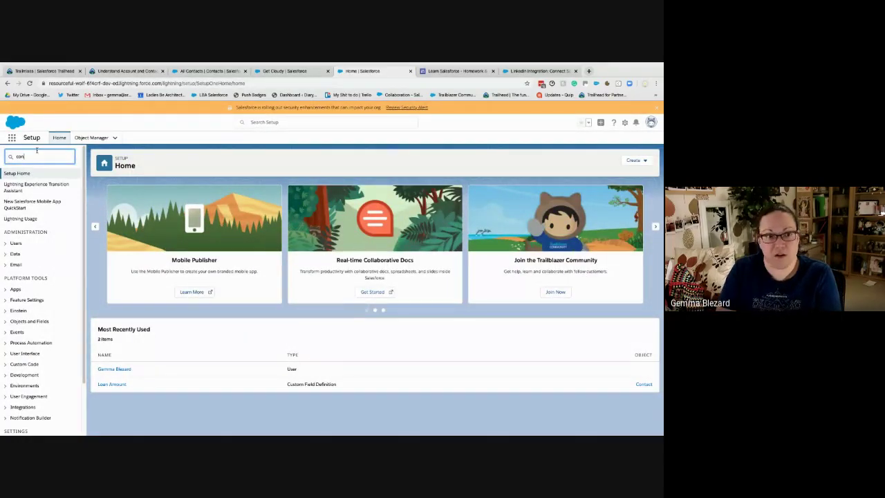
{"action": "type", "text": "tacts"}
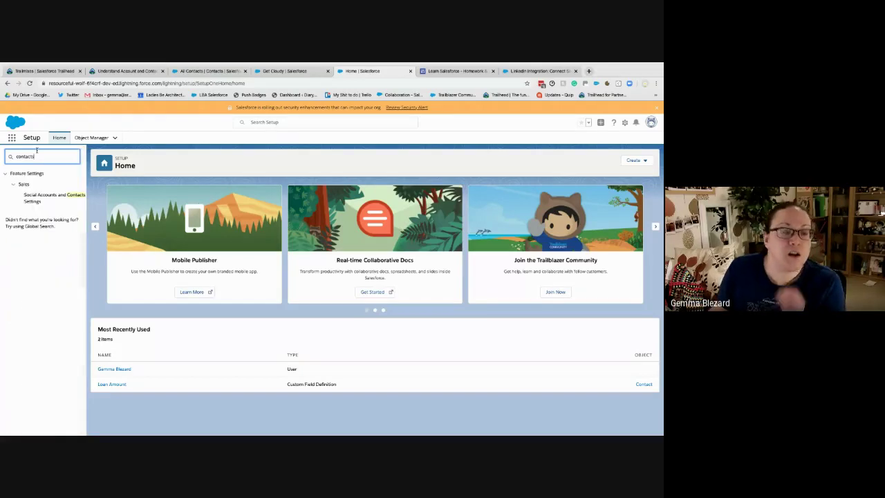
{"action": "left_click", "coordinate": [96, 142]}
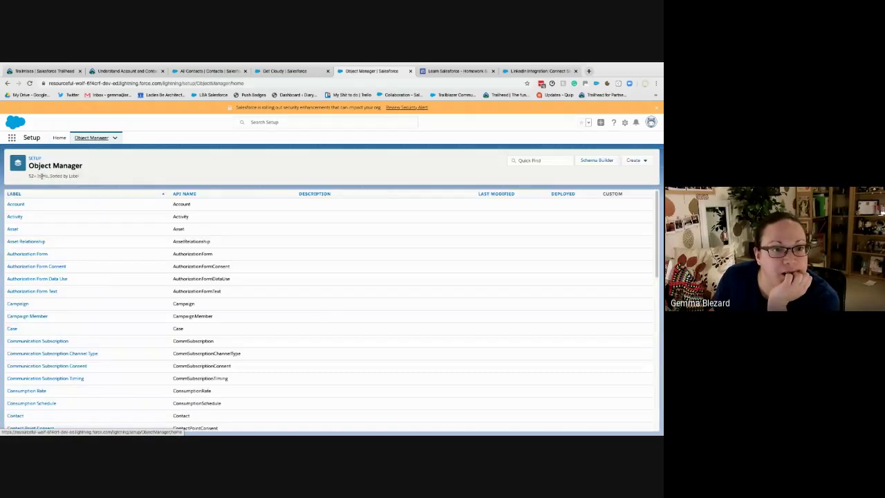
{"action": "scroll", "coordinate": [97, 285], "scroll_direction": "down", "scroll_amount": 2}
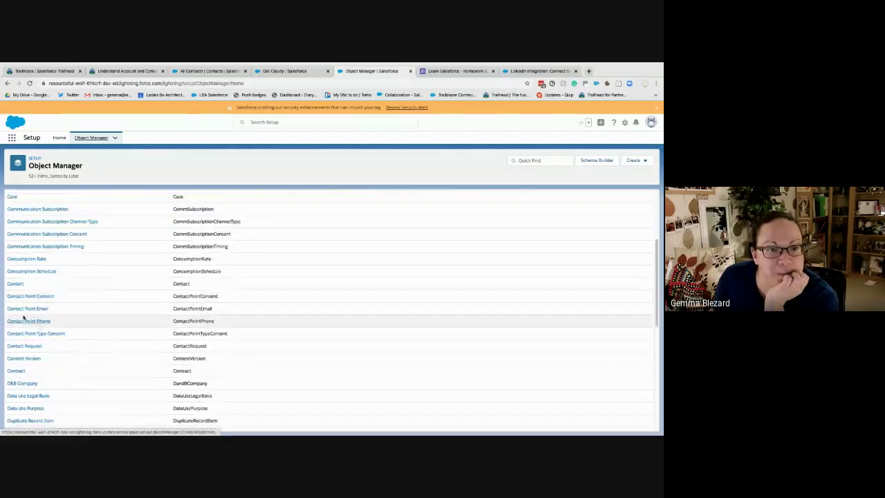
{"action": "left_click", "coordinate": [15, 283]}
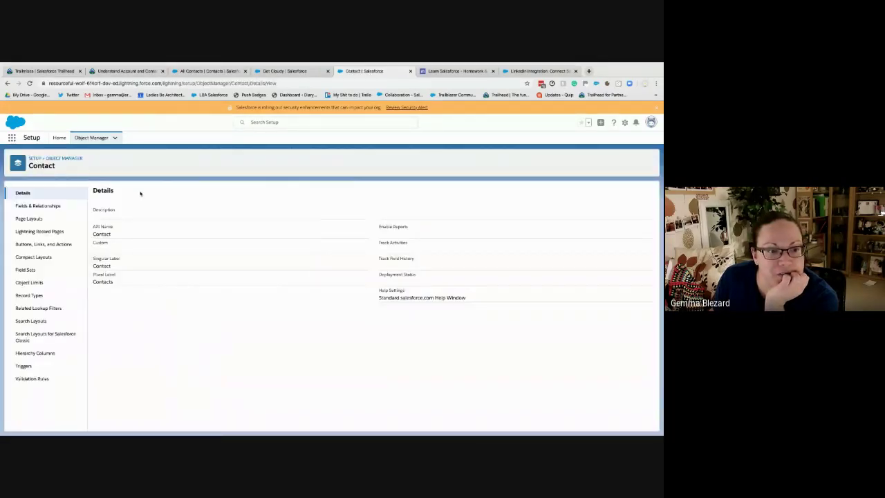
{"action": "left_click", "coordinate": [276, 70]}
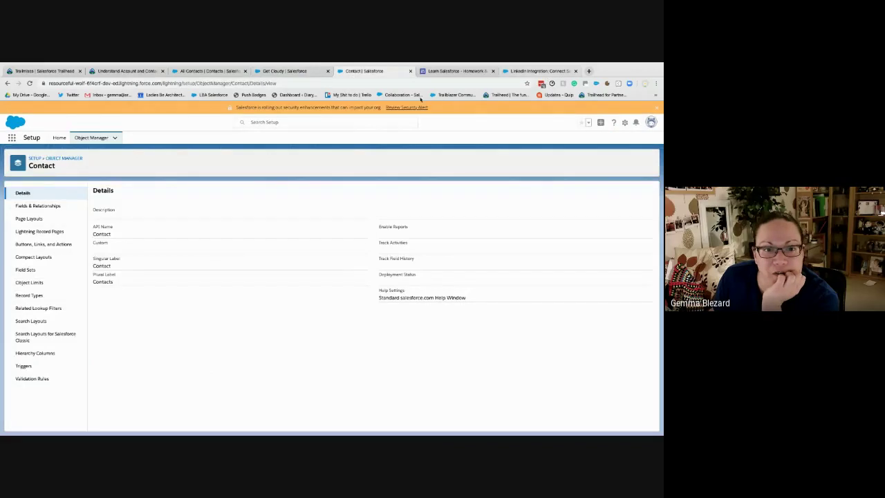
Search the web for 'enable multiple contacts' to find Salesforce's setup instructions
{"action": "left_click", "coordinate": [539, 71]}
{"action": "left_click", "coordinate": [219, 82]}
{"action": "type", "text": "enable "}
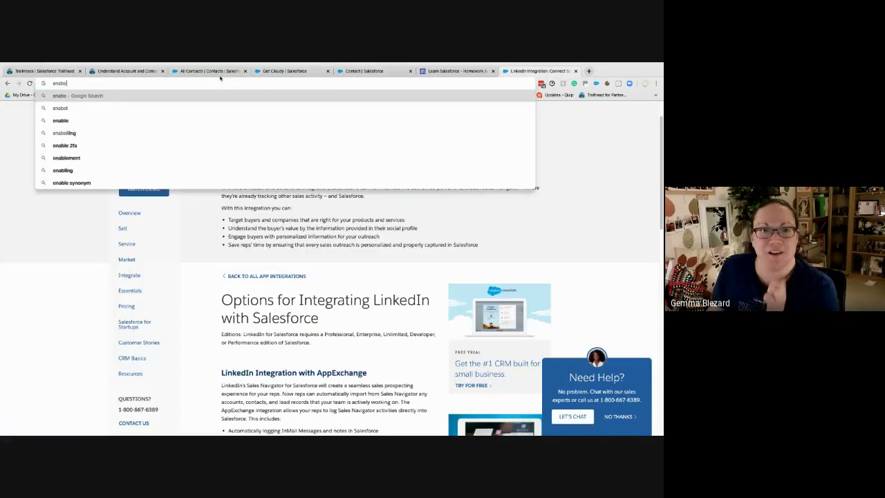
{"action": "type", "text": "multu"}
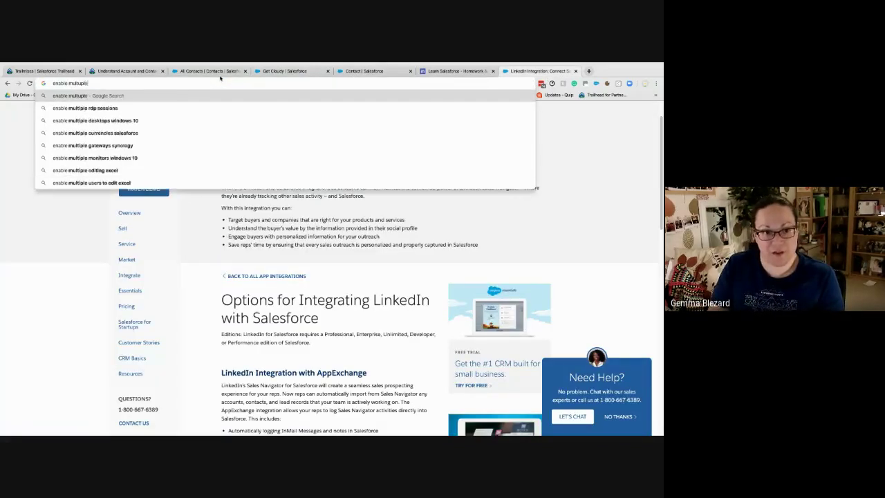
{"action": "key", "text": "BackSpace"}
{"action": "type", "text": "iple c"}
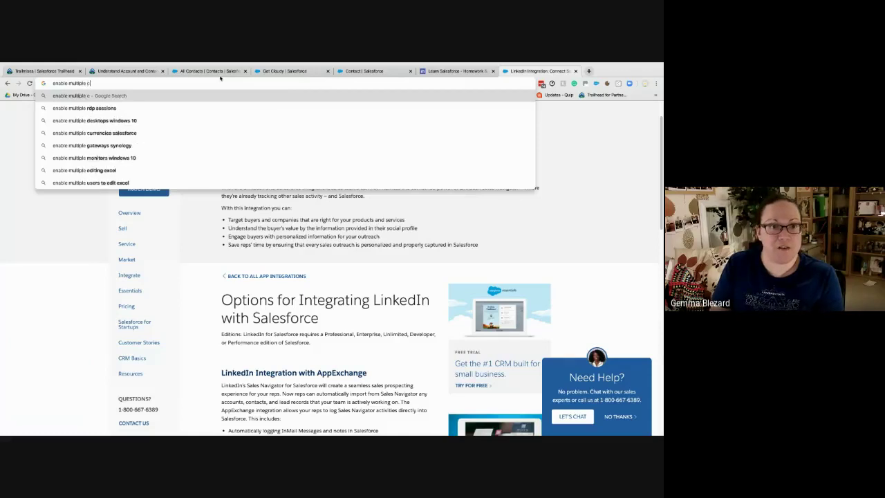
{"action": "type", "text": "ontact"}
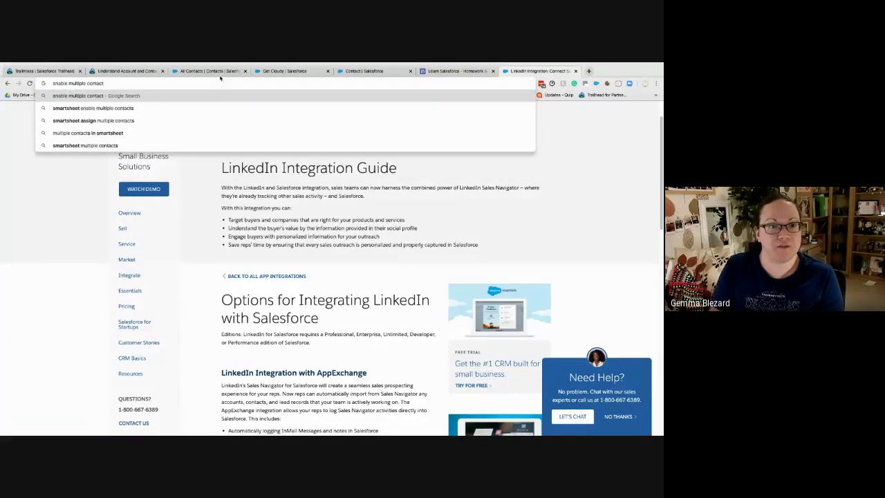
{"action": "type", "text": "s"}
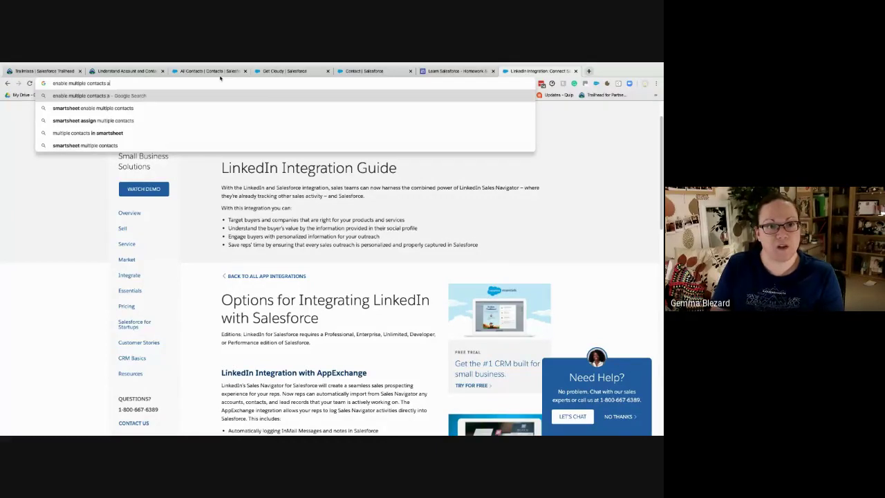
{"action": "key", "text": "Return"}
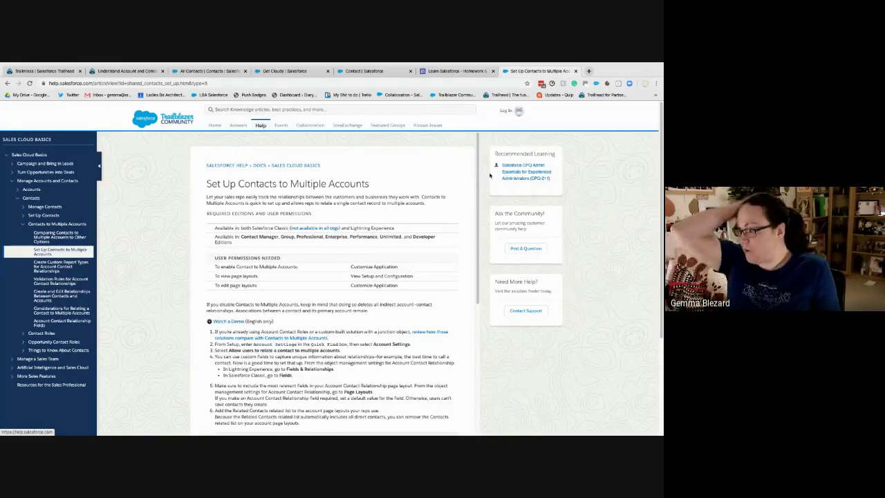
Scroll the help article, then go back to the Contact object's Object Manager page
{"action": "scroll", "coordinate": [298, 282], "scroll_direction": "down", "scroll_amount": 2}
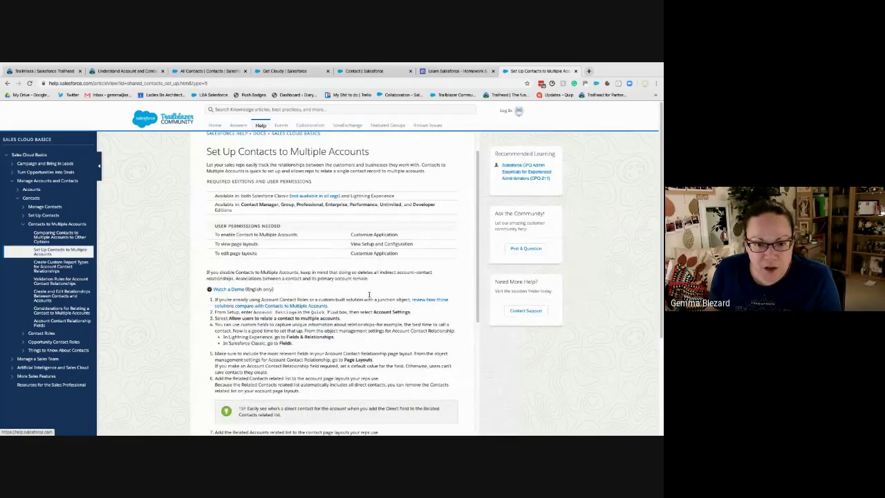
{"action": "left_click", "coordinate": [289, 70]}
{"action": "left_click", "coordinate": [379, 71]}
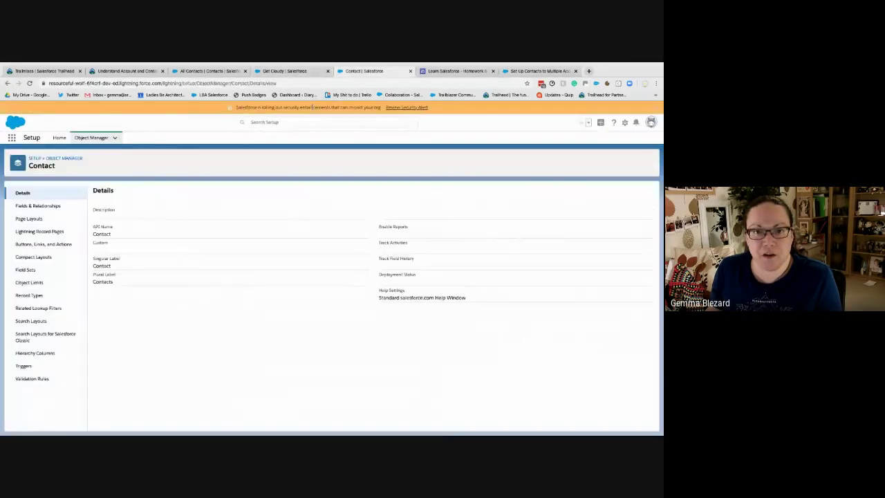
Turn on 'Allow users to relate a contact to multiple accounts' in Account Settings and save
{"action": "left_click", "coordinate": [257, 122]}
{"action": "type", "text": "accou"}
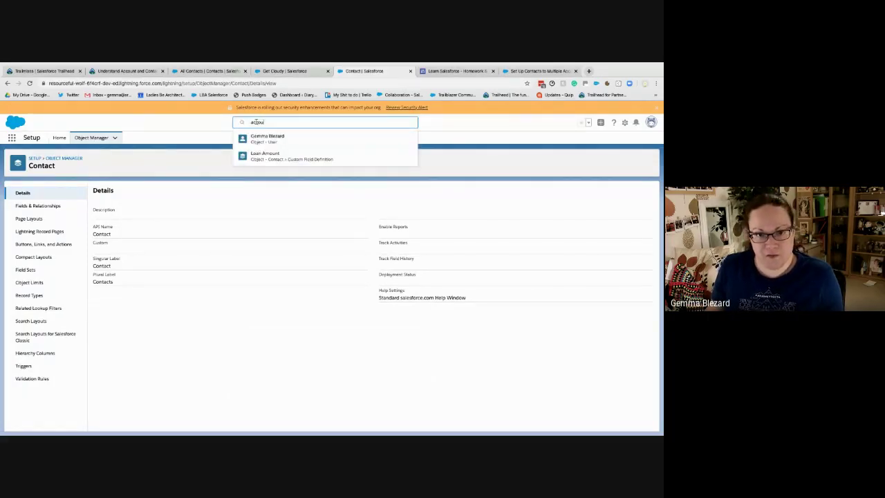
{"action": "type", "text": "nt se"}
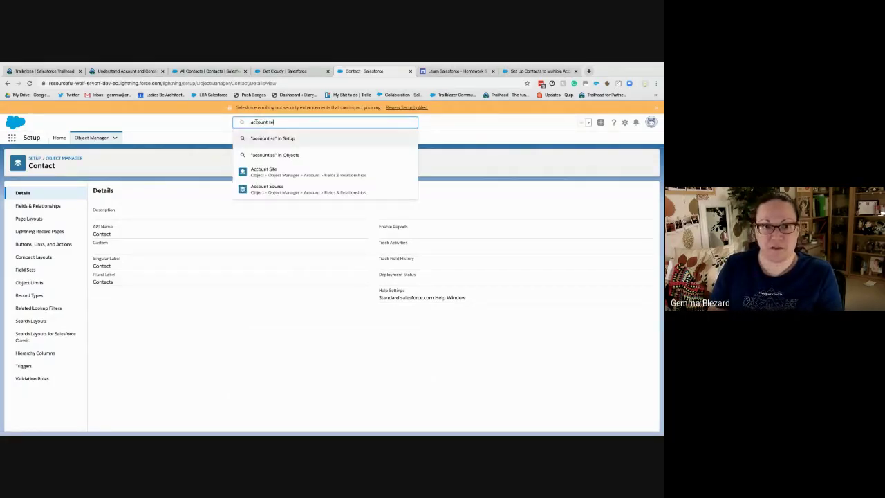
{"action": "type", "text": "tti"}
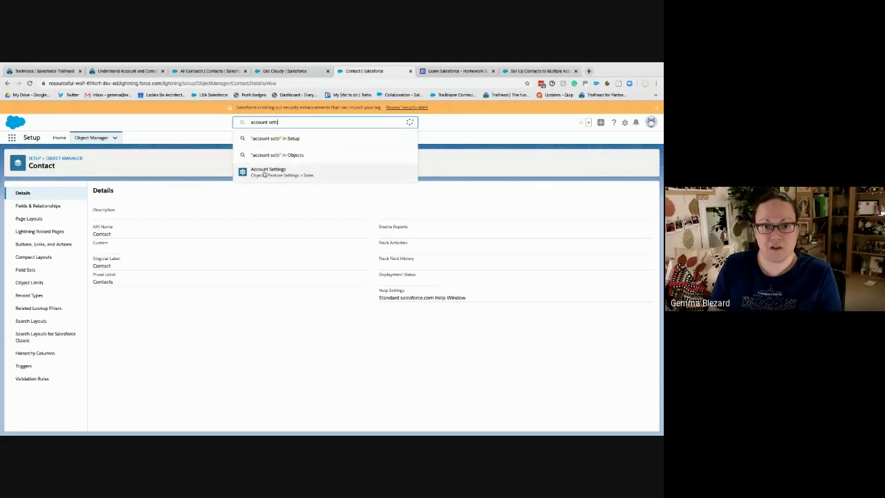
{"action": "left_click", "coordinate": [246, 190]}
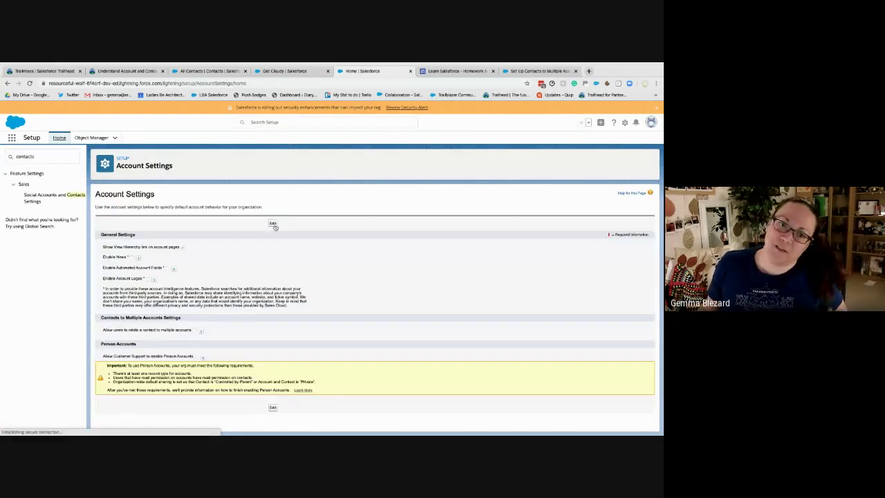
{"action": "left_click", "coordinate": [273, 224]}
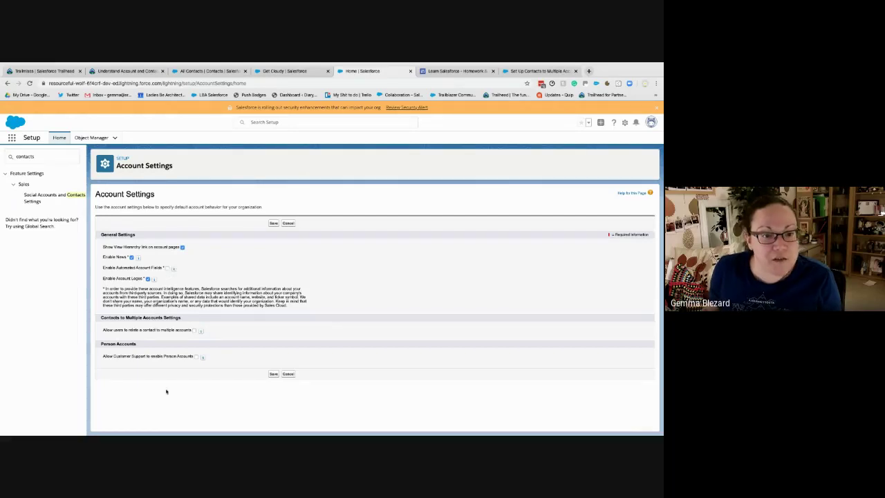
{"action": "left_click", "coordinate": [195, 330]}
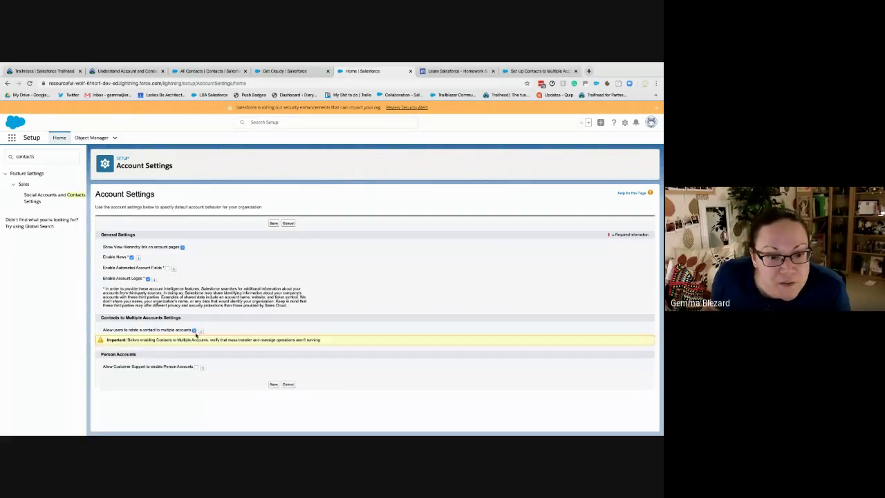
{"action": "left_click", "coordinate": [273, 384]}
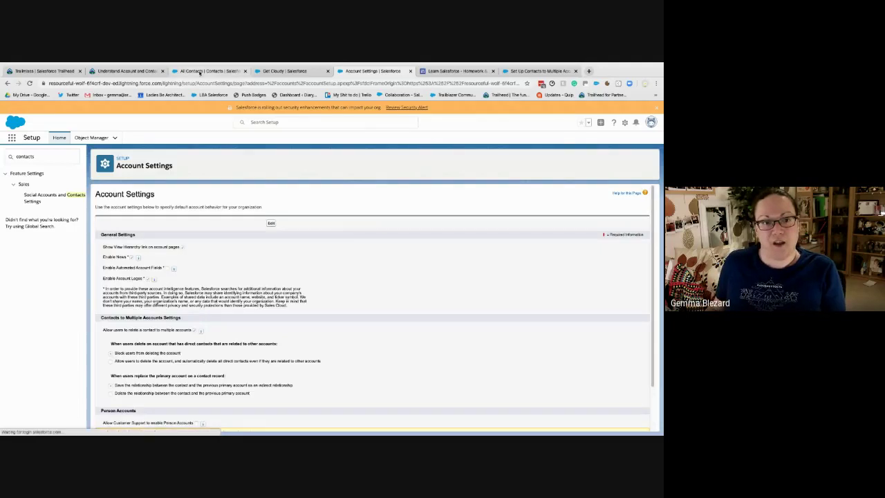
Highlight the account-deletion and primary-account replacement options, then return to Get Cloudy
{"action": "scroll", "coordinate": [302, 343], "scroll_direction": "down", "scroll_amount": 3}
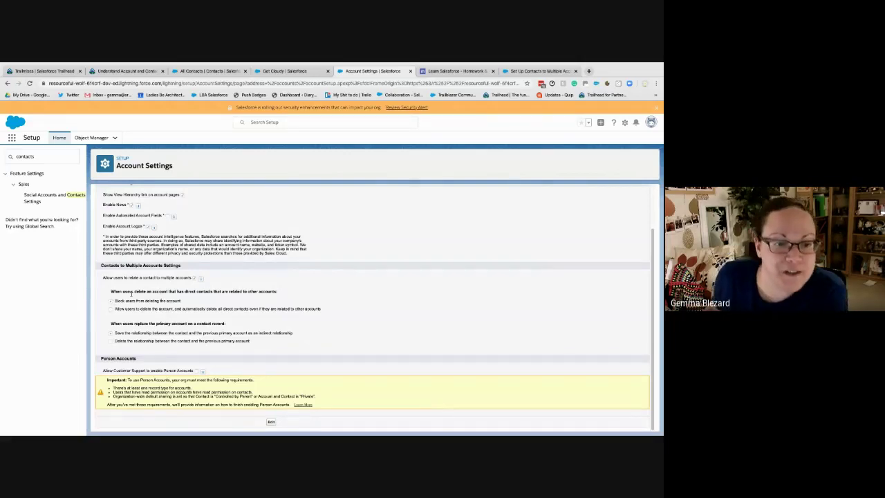
{"action": "left_click_drag", "start_coordinate": [109, 291], "coordinate": [283, 286]}
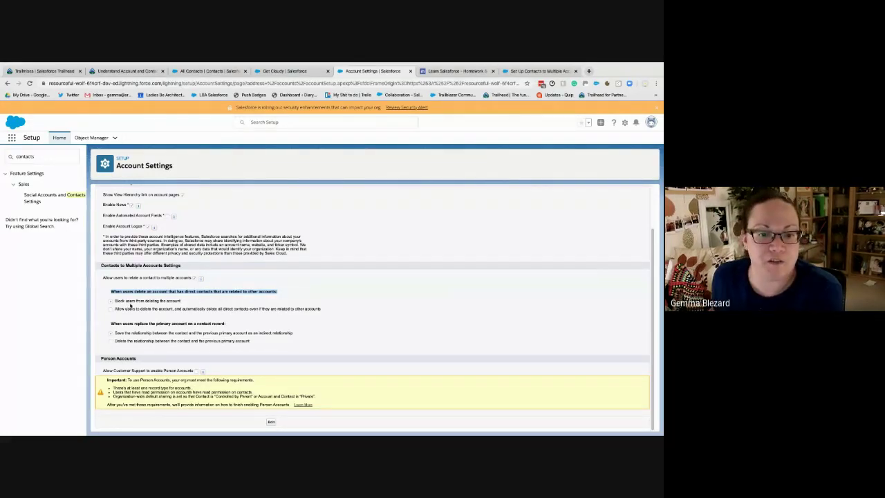
{"action": "left_click_drag", "start_coordinate": [114, 302], "coordinate": [179, 305]}
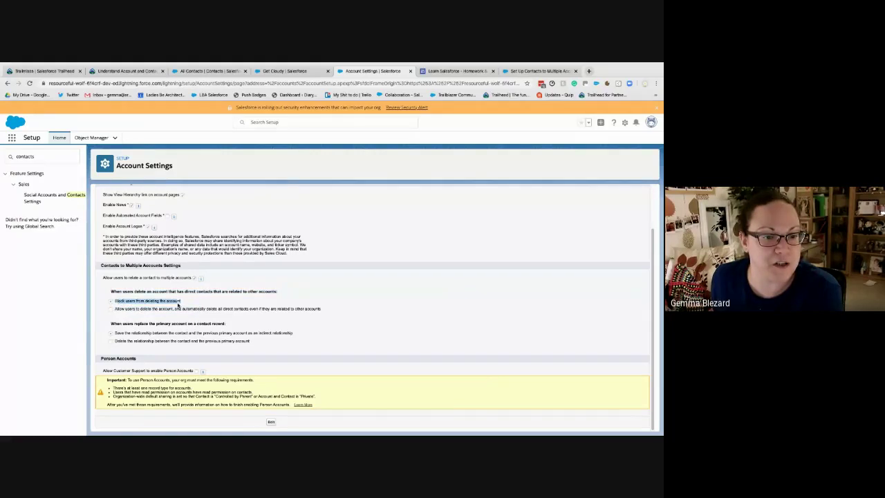
{"action": "left_click_drag", "start_coordinate": [124, 310], "coordinate": [347, 311]}
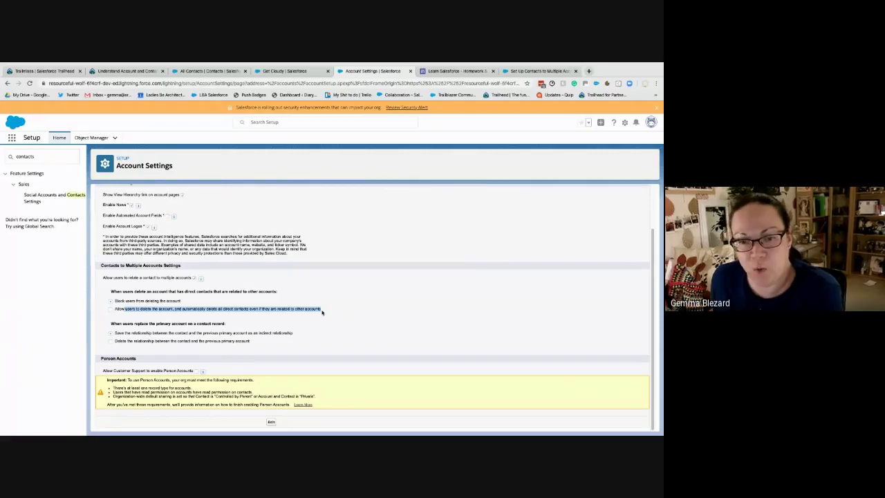
{"action": "left_click", "coordinate": [342, 301]}
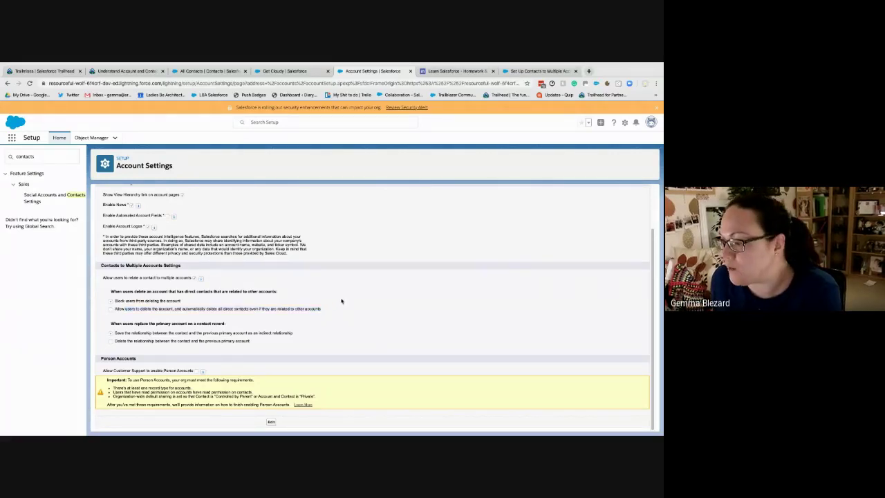
{"action": "left_click_drag", "start_coordinate": [324, 309], "coordinate": [334, 337]}
{"action": "left_click", "coordinate": [336, 313]}
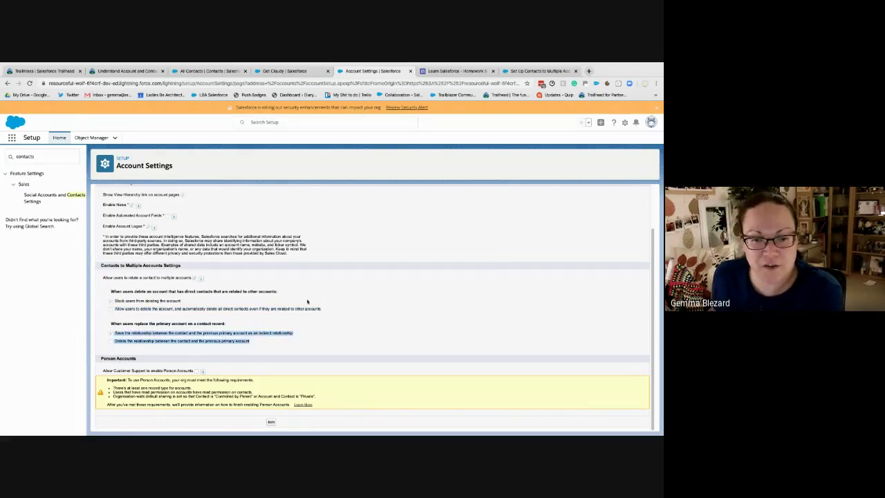
{"action": "left_click", "coordinate": [211, 71]}
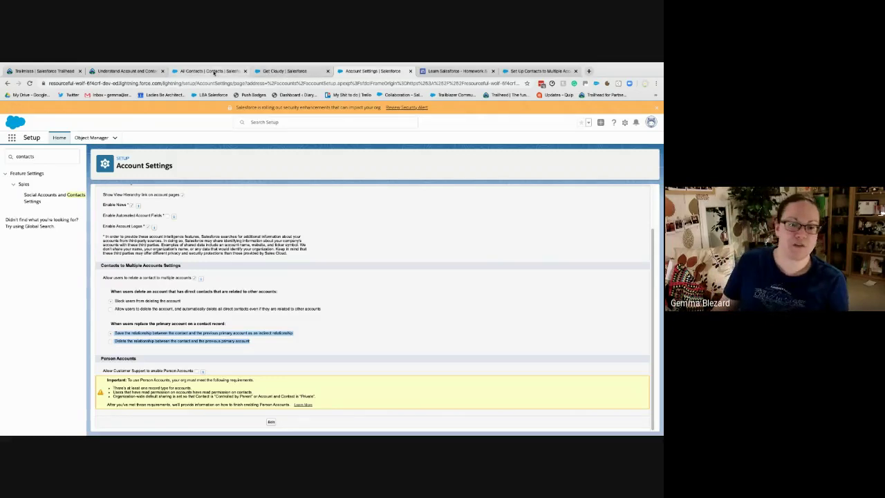
{"action": "left_click", "coordinate": [276, 70]}
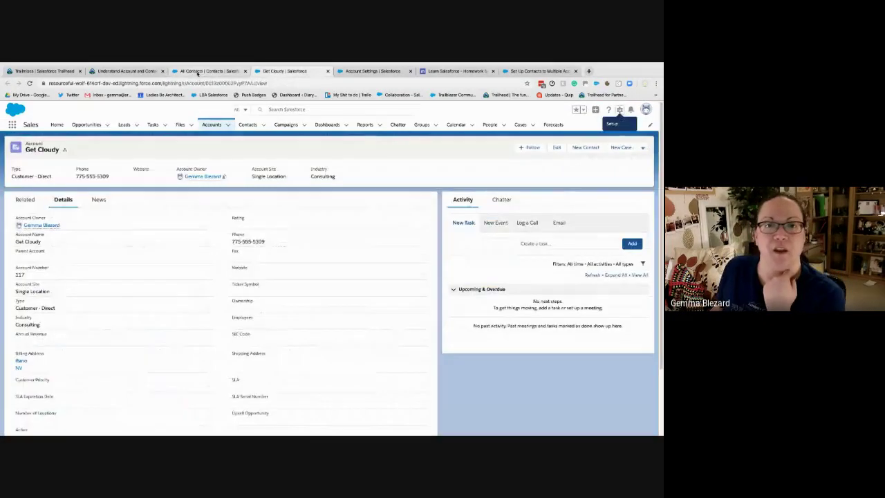
Reload the Get Cloudy account page, then go back to the Account object in Object Manager
{"action": "left_click", "coordinate": [200, 71]}
{"action": "key", "text": "ctrl+Tab"}
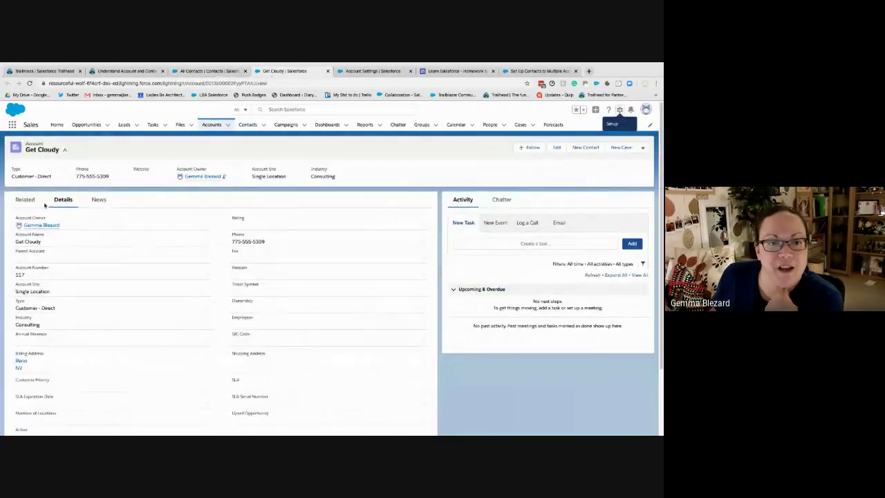
{"action": "key", "text": "ctrl+r"}
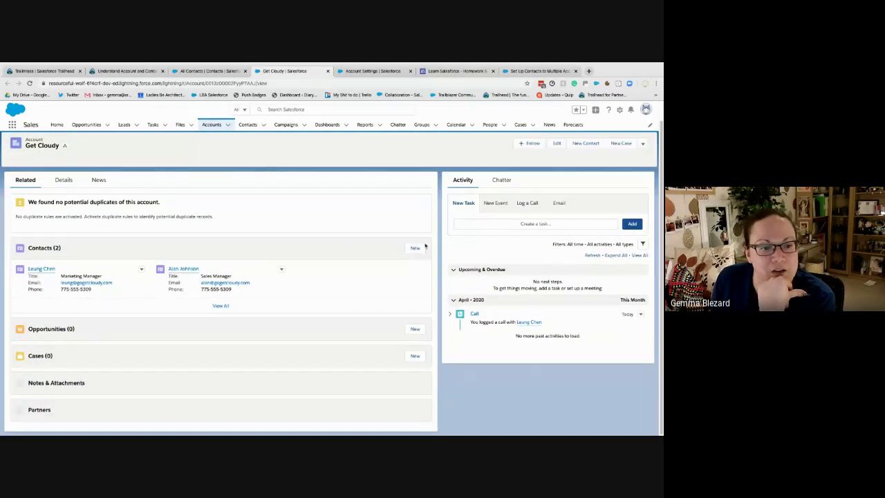
{"action": "left_click", "coordinate": [619, 110]}
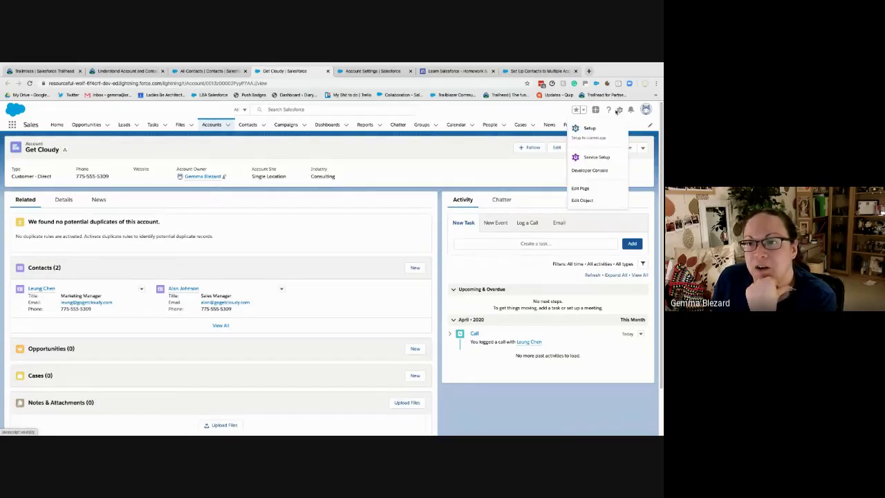
{"action": "left_click", "coordinate": [371, 70]}
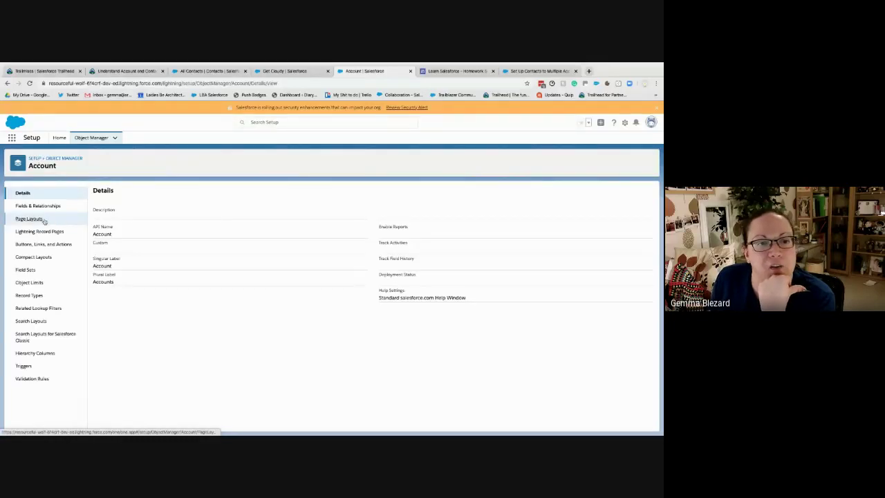
Check the Page Layout Assignment for each profile and open the Account Layout
{"action": "left_click", "coordinate": [29, 218]}
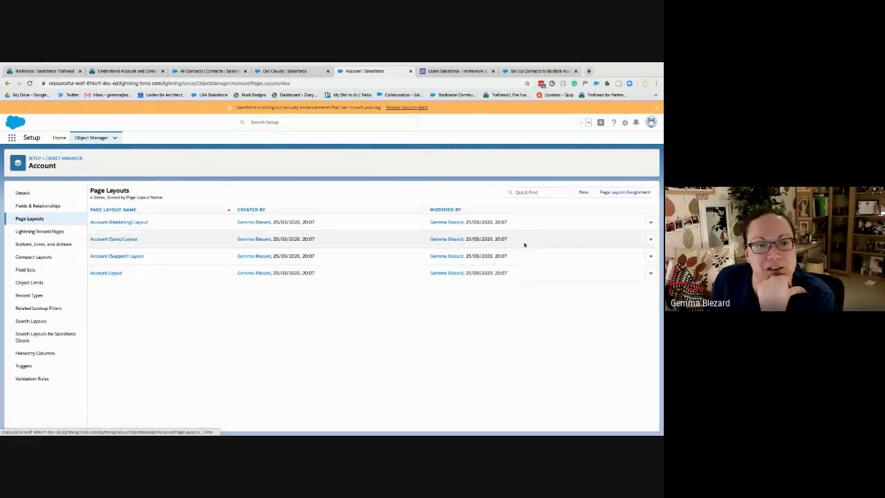
{"action": "left_click", "coordinate": [600, 197]}
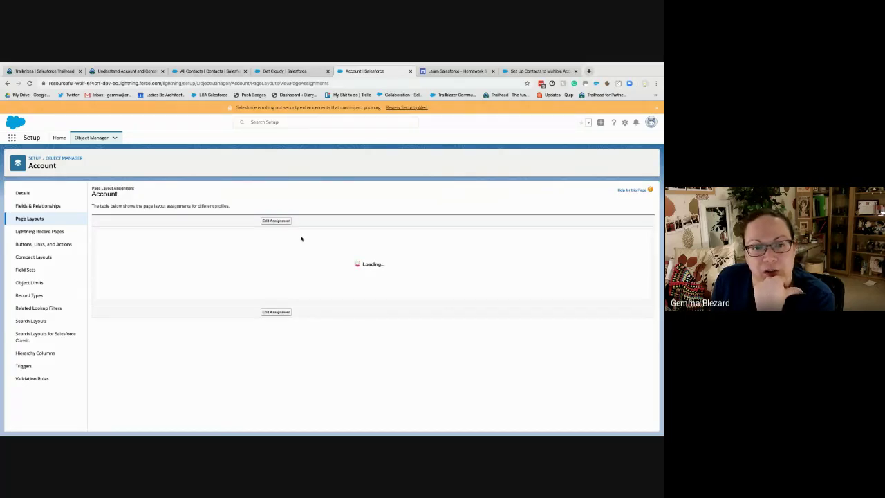
{"action": "scroll", "coordinate": [296, 369], "scroll_direction": "down", "scroll_amount": 2}
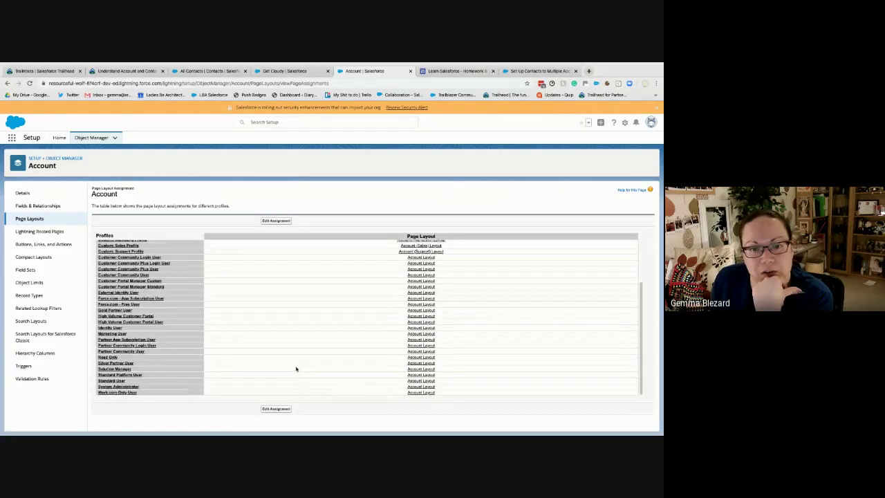
{"action": "left_click", "coordinate": [419, 391]}
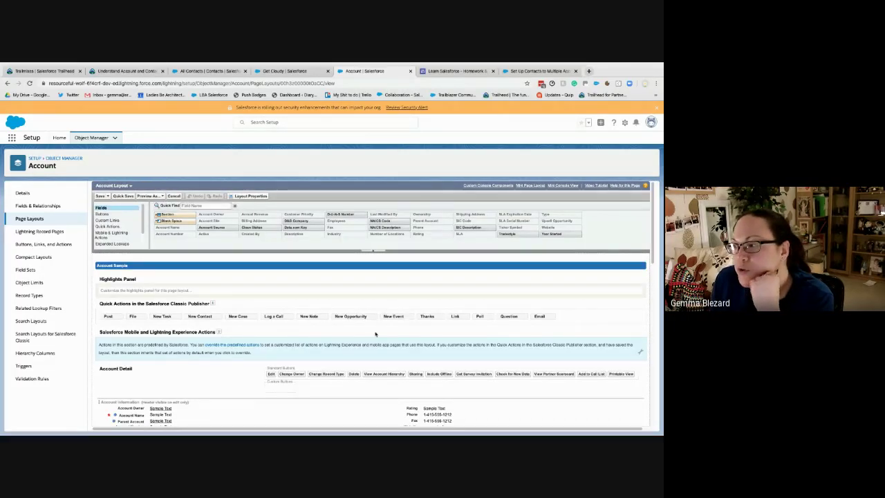
Place Related Contacts above Notes & Attachments in the Account Layout and save, overwriting user customizations
{"action": "scroll", "coordinate": [375, 332], "scroll_direction": "down", "scroll_amount": 3}
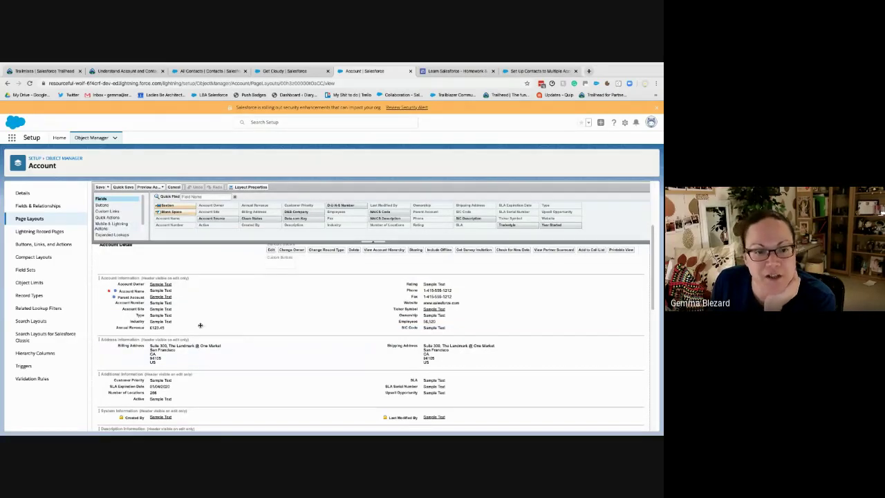
{"action": "scroll", "coordinate": [200, 322], "scroll_direction": "down", "scroll_amount": 10}
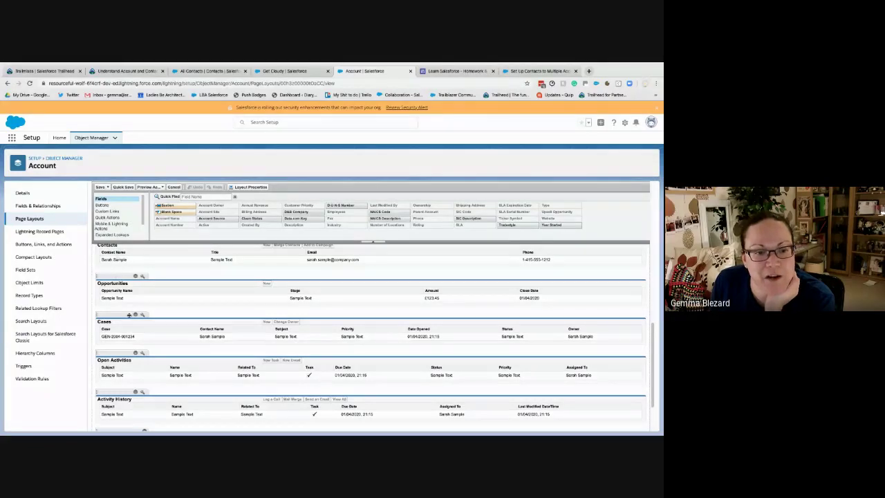
{"action": "scroll", "coordinate": [164, 366], "scroll_direction": "down", "scroll_amount": 2}
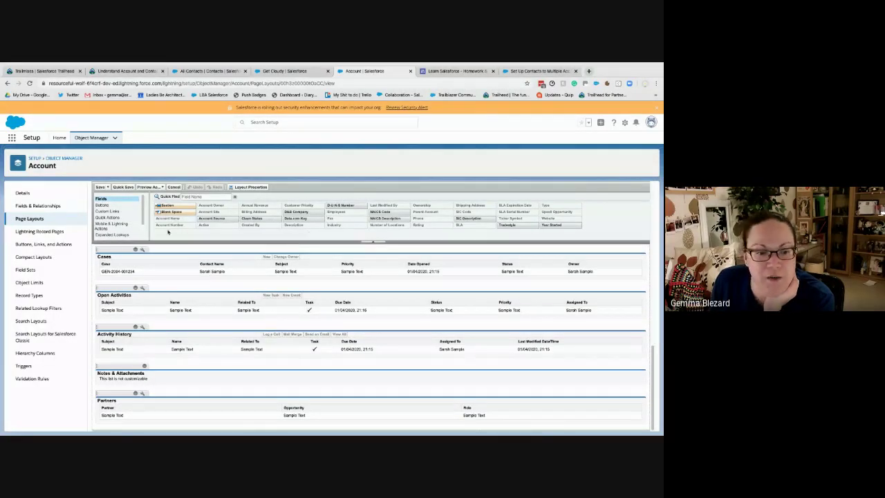
{"action": "scroll", "coordinate": [117, 221], "scroll_direction": "down", "scroll_amount": 2}
{"action": "left_click", "coordinate": [108, 226]}
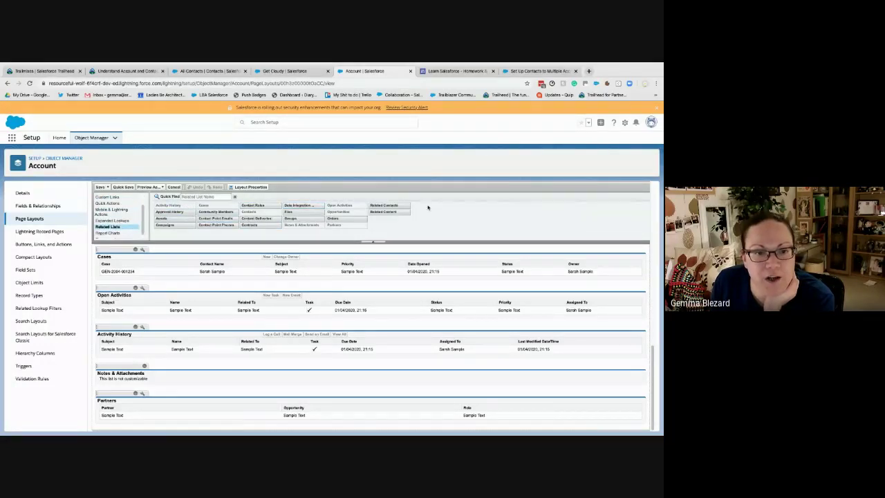
{"action": "left_click_drag", "start_coordinate": [383, 206], "coordinate": [150, 363]}
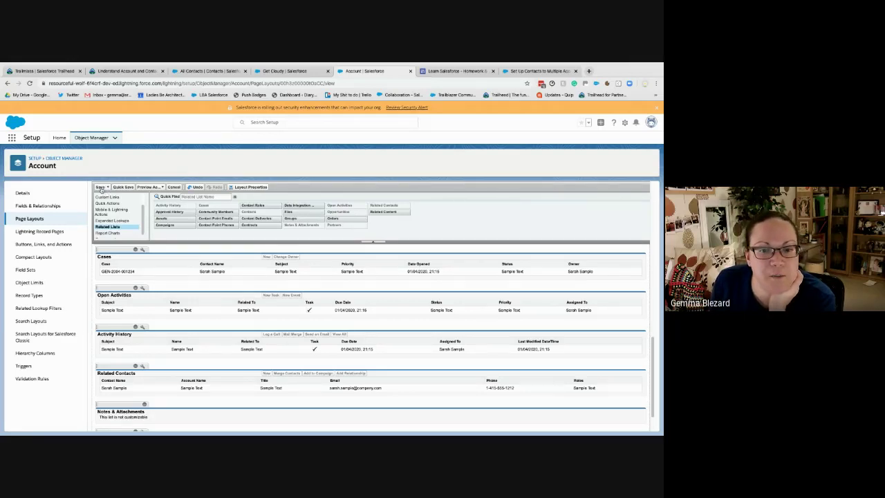
{"action": "left_click", "coordinate": [100, 187]}
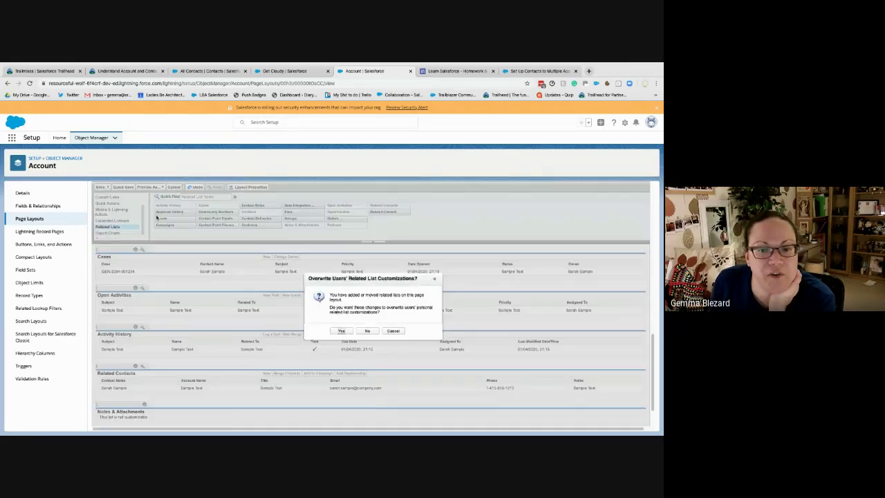
{"action": "left_click", "coordinate": [340, 330]}
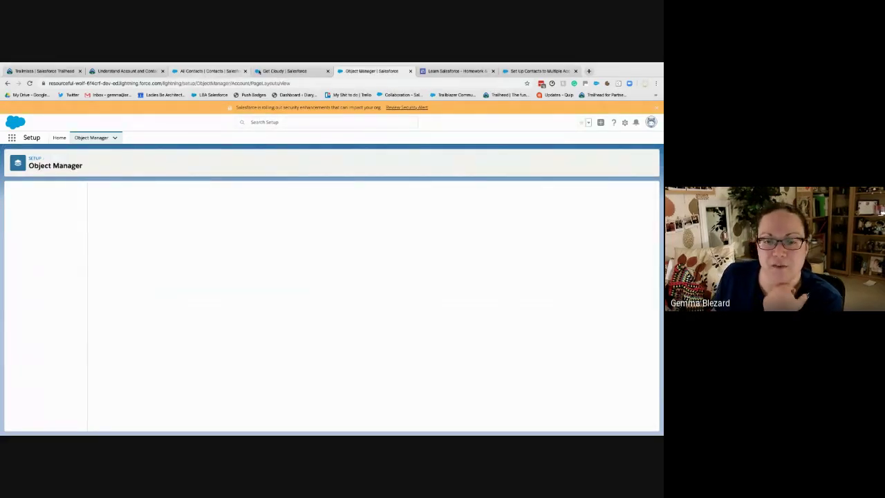
Reload Get Cloudy, scroll to Related Contacts (2), and choose Add Relationship
{"action": "left_click", "coordinate": [297, 70]}
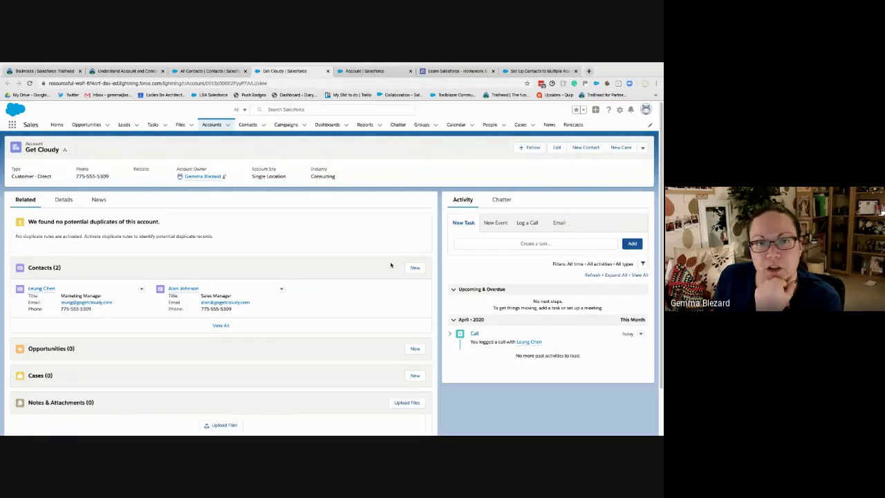
{"action": "key", "text": "ctrl+r"}
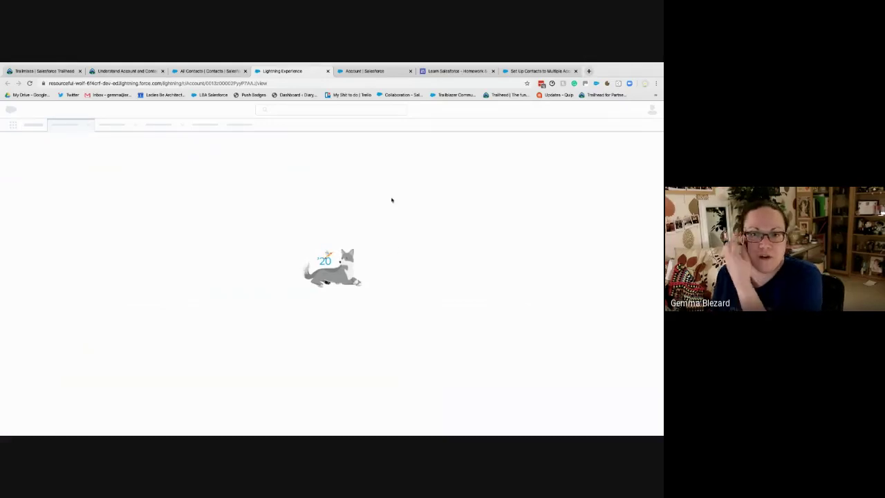
{"action": "left_click", "coordinate": [370, 72]}
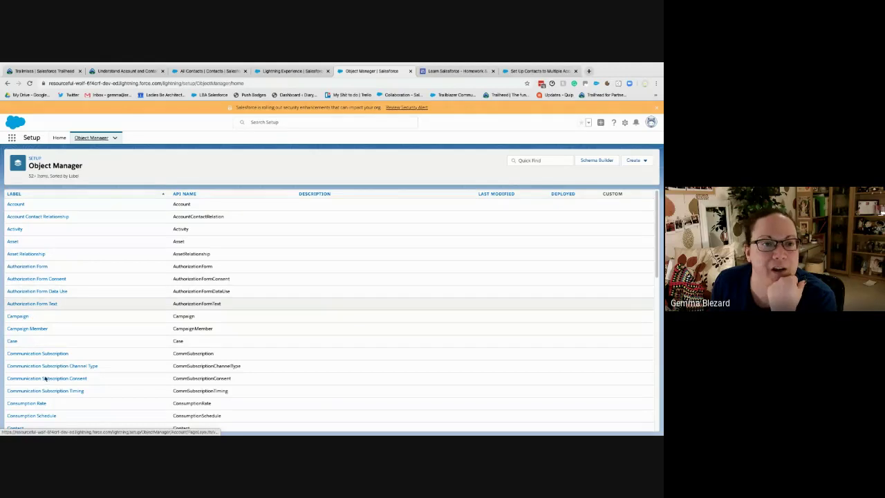
{"action": "scroll", "coordinate": [31, 393], "scroll_direction": "down", "scroll_amount": 2}
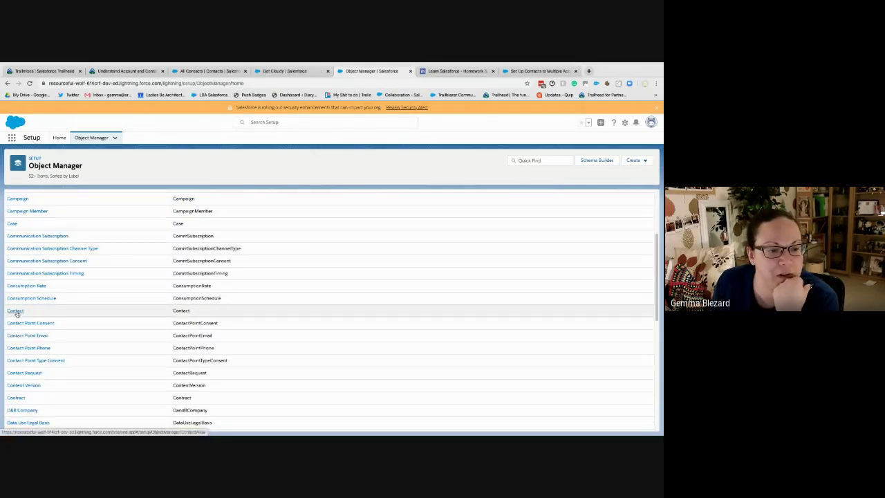
{"action": "left_click", "coordinate": [284, 71]}
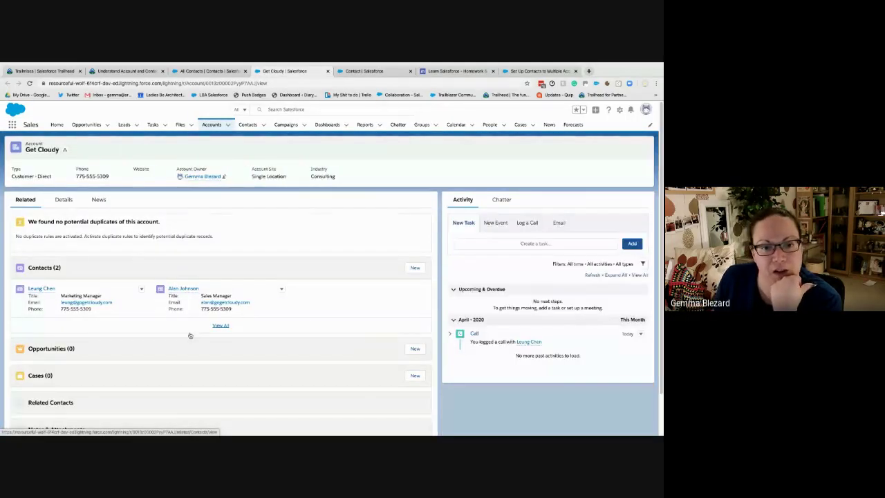
{"action": "scroll", "coordinate": [157, 317], "scroll_direction": "down", "scroll_amount": 1}
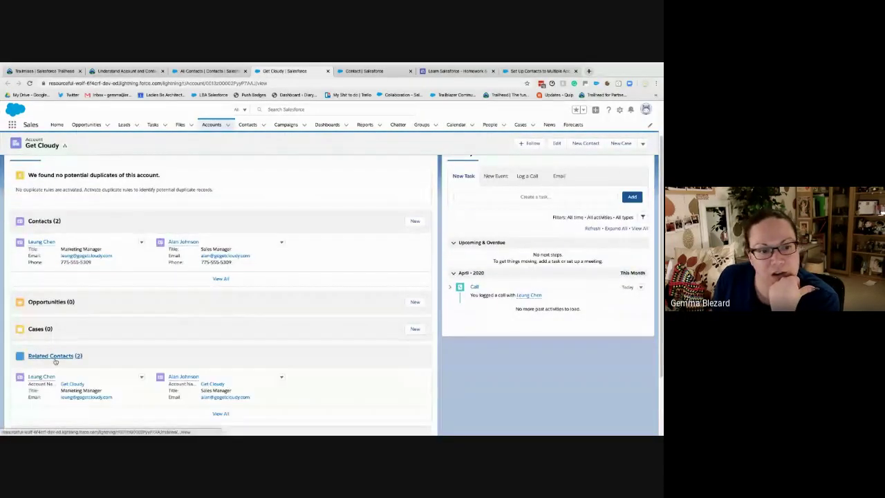
{"action": "scroll", "coordinate": [304, 367], "scroll_direction": "down", "scroll_amount": 1}
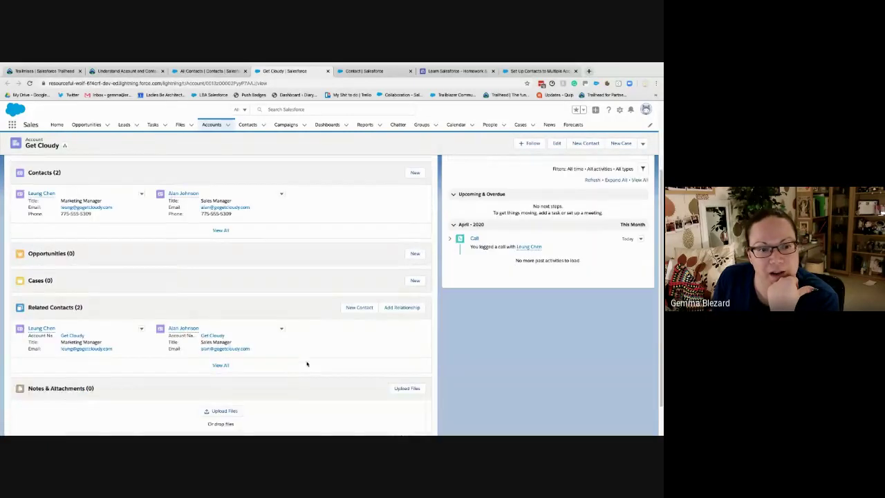
{"action": "left_click", "coordinate": [414, 308]}
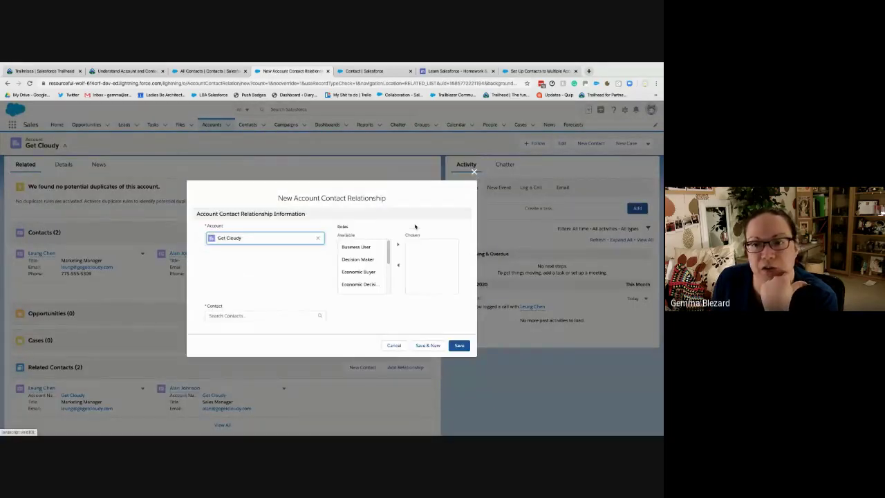
Relate the TNR Corp Regional General Manager contact to Get Cloudy with the Influencer role
{"action": "left_click", "coordinate": [249, 316]}
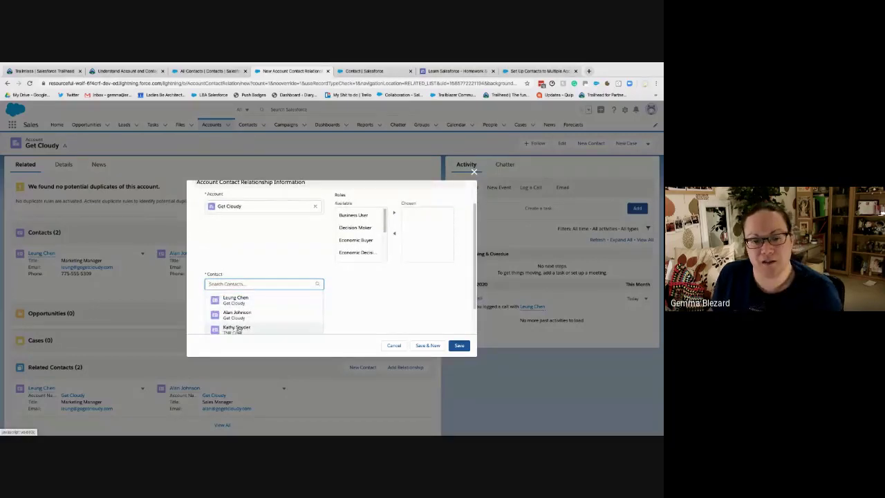
{"action": "left_click", "coordinate": [238, 328]}
{"action": "scroll", "coordinate": [365, 266], "scroll_direction": "down", "scroll_amount": 3}
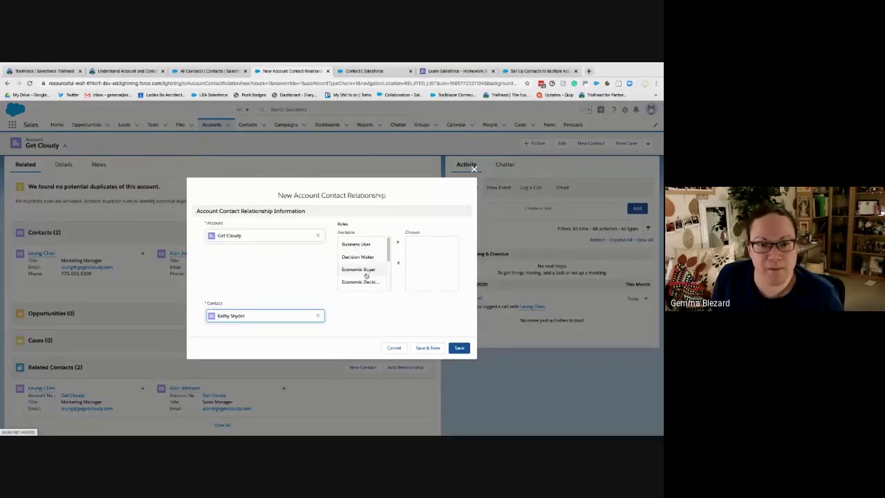
{"action": "left_click", "coordinate": [352, 262]}
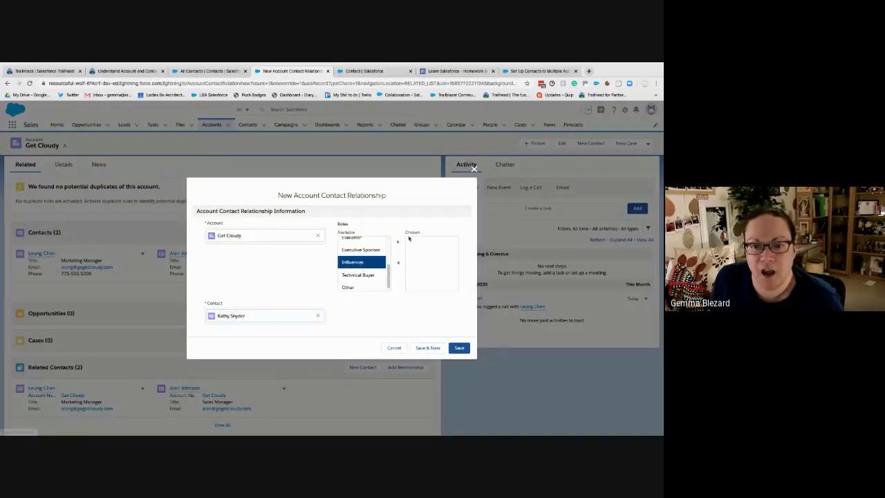
{"action": "left_click", "coordinate": [399, 242]}
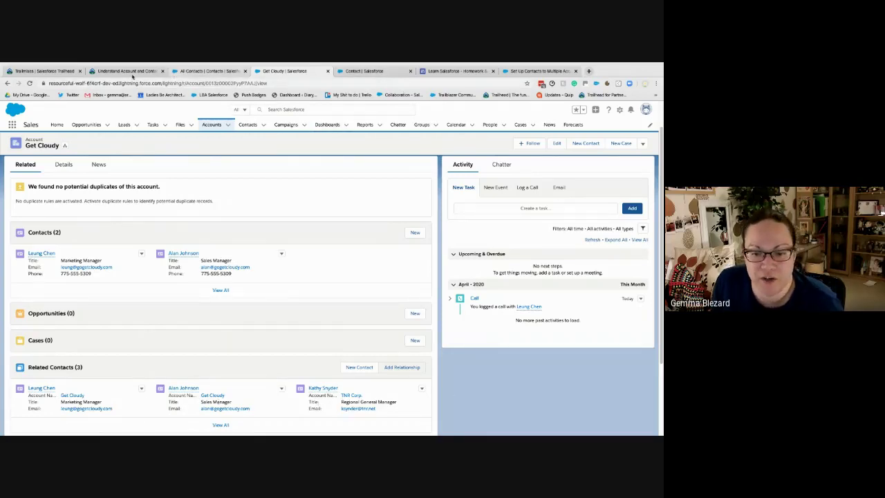
Read the Trailhead relationships lesson down to Account Teams, then return to All Contacts
{"action": "left_click", "coordinate": [127, 71]}
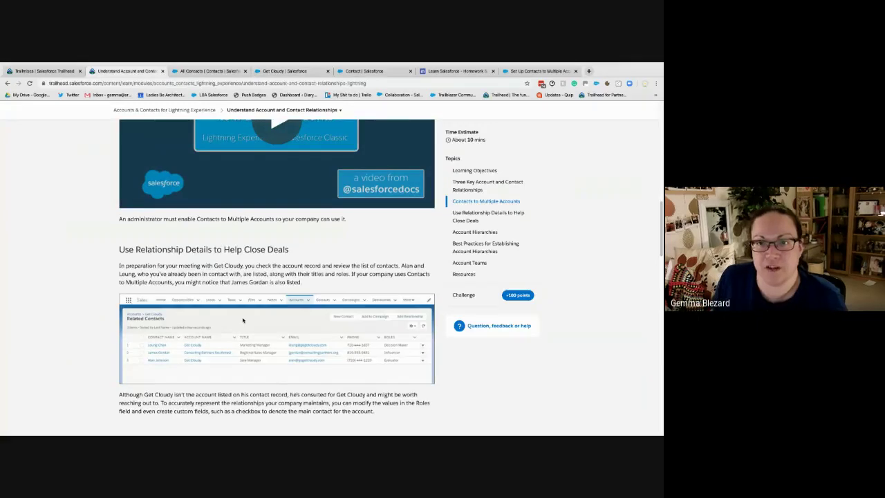
{"action": "scroll", "coordinate": [242, 318], "scroll_direction": "down", "scroll_amount": 2}
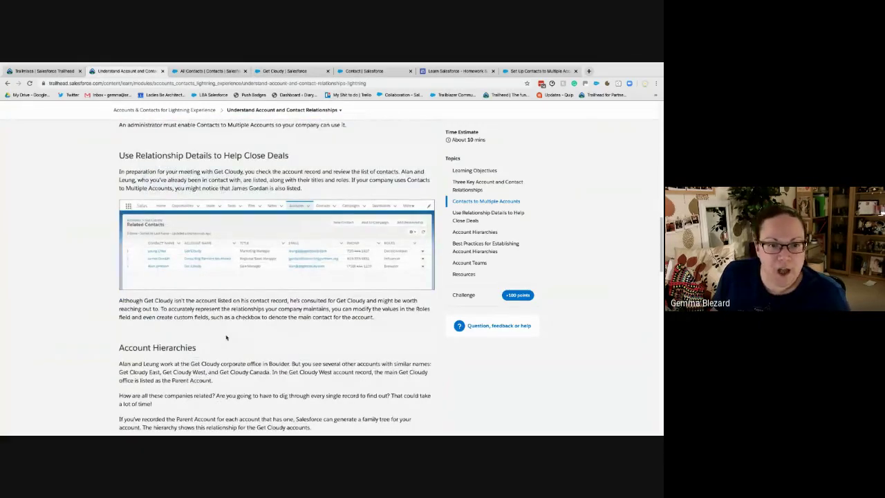
{"action": "scroll", "coordinate": [234, 331], "scroll_direction": "down", "scroll_amount": 5}
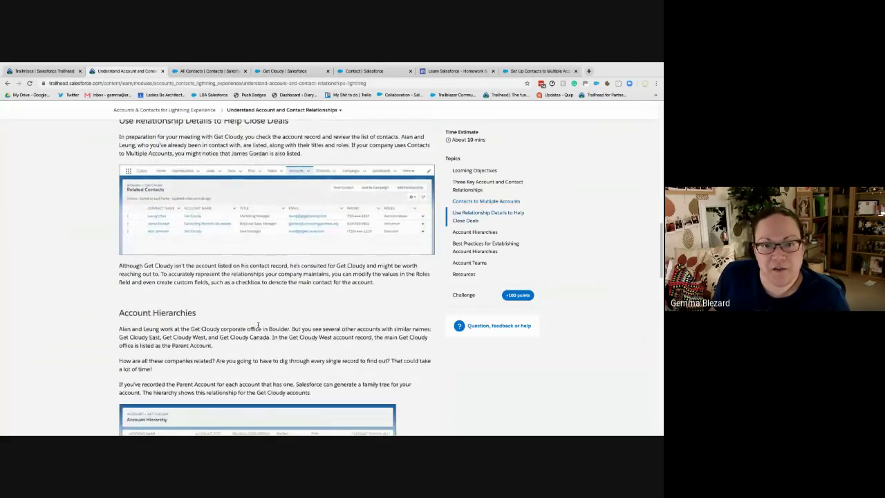
{"action": "scroll", "coordinate": [259, 327], "scroll_direction": "down", "scroll_amount": 6}
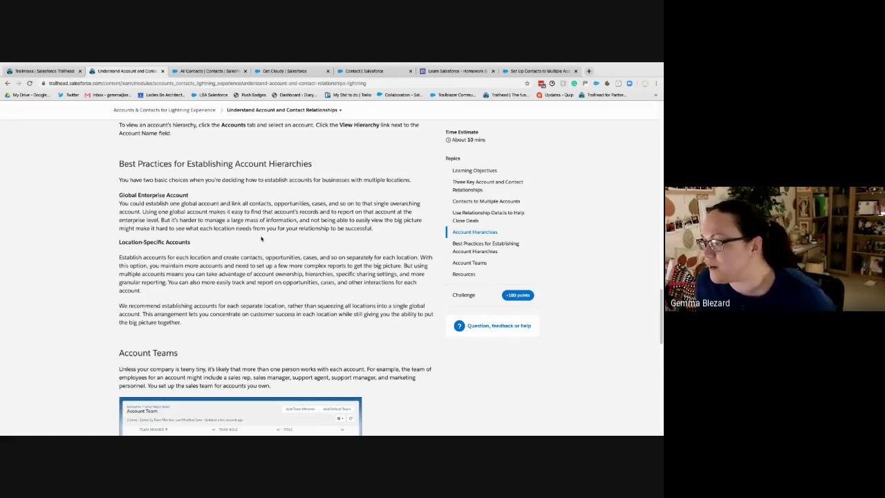
{"action": "left_click", "coordinate": [239, 71]}
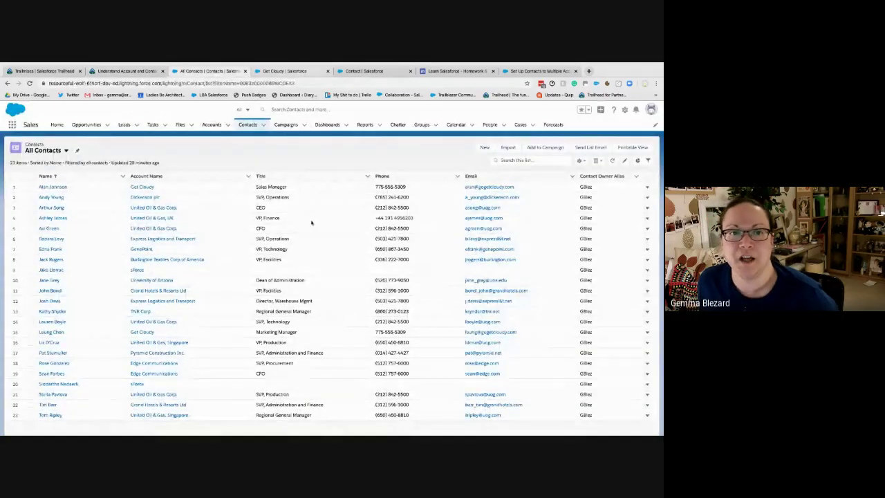
Open the Get Cloudy marketing manager's account contact relationship record
{"action": "left_click", "coordinate": [301, 71]}
{"action": "scroll", "coordinate": [166, 340], "scroll_direction": "down", "scroll_amount": 3}
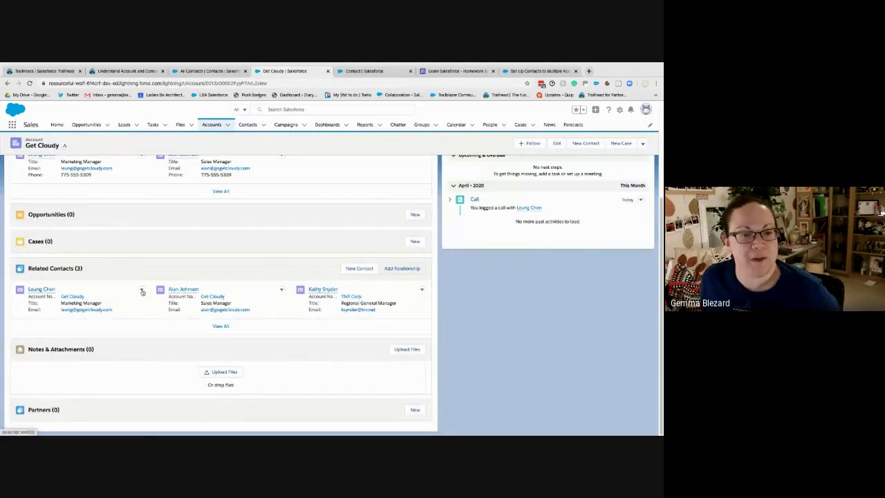
{"action": "left_click", "coordinate": [141, 291]}
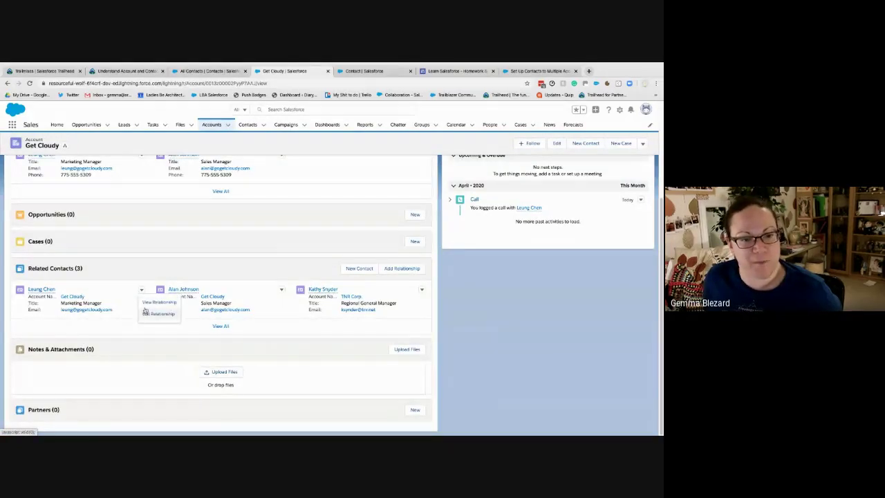
{"action": "left_click", "coordinate": [159, 302]}
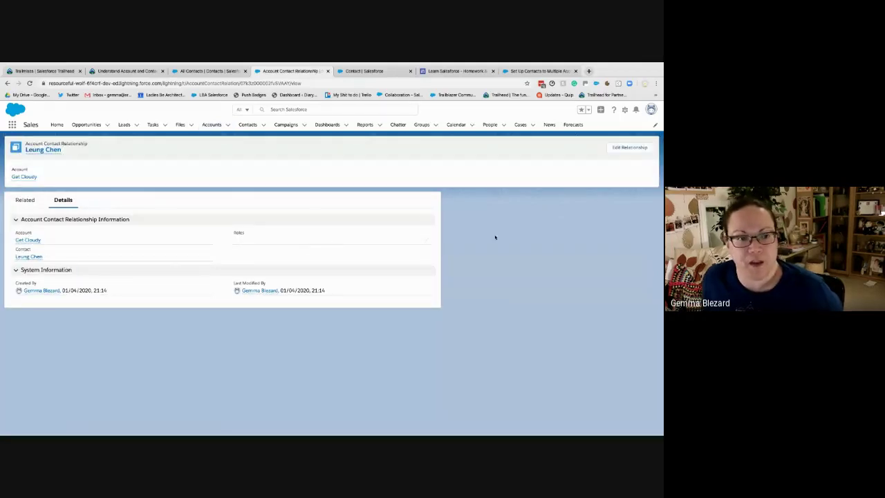
{"action": "left_click", "coordinate": [630, 149]}
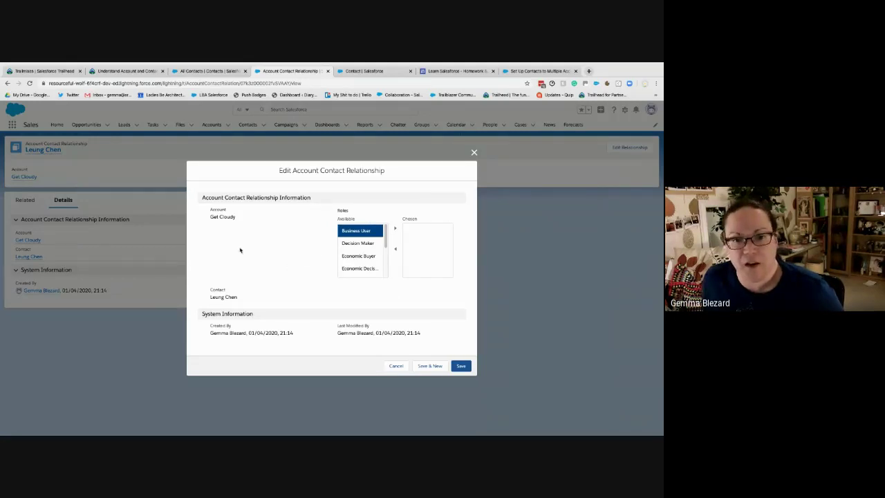
{"action": "left_click", "coordinate": [396, 365]}
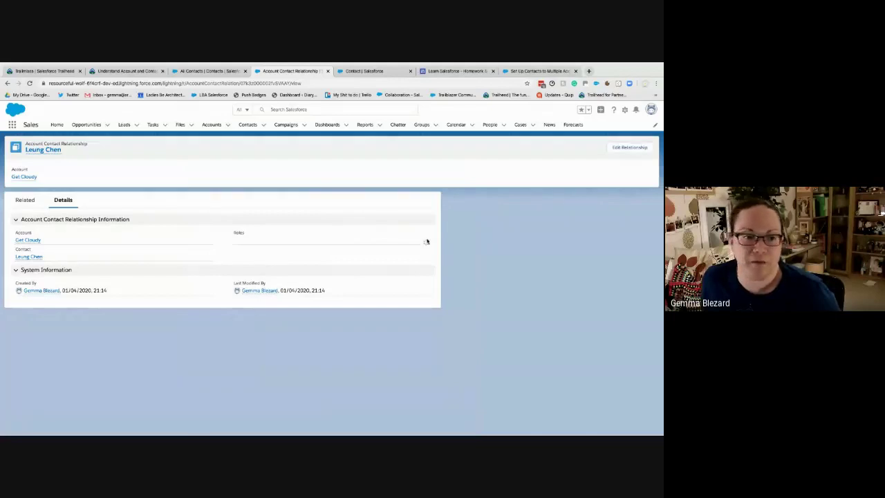
Add Business User to the relationship's Roles, then return to the Contact object in Setup
{"action": "left_click", "coordinate": [426, 241]}
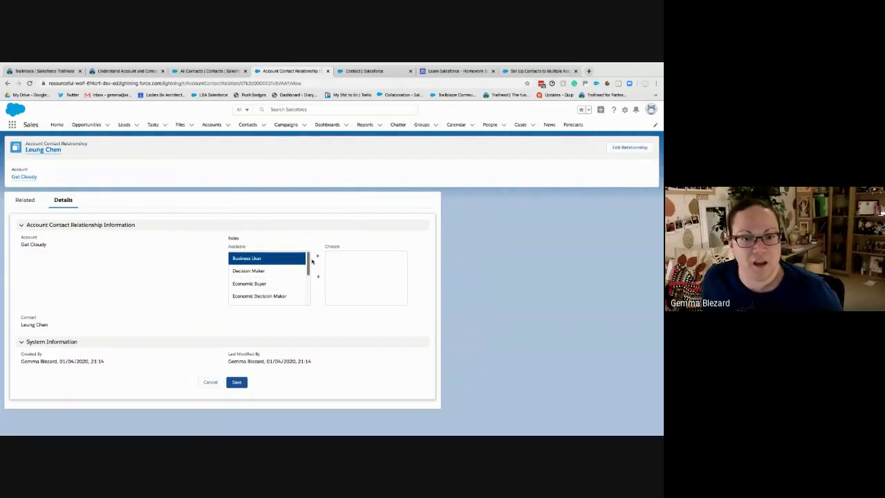
{"action": "left_click", "coordinate": [318, 257]}
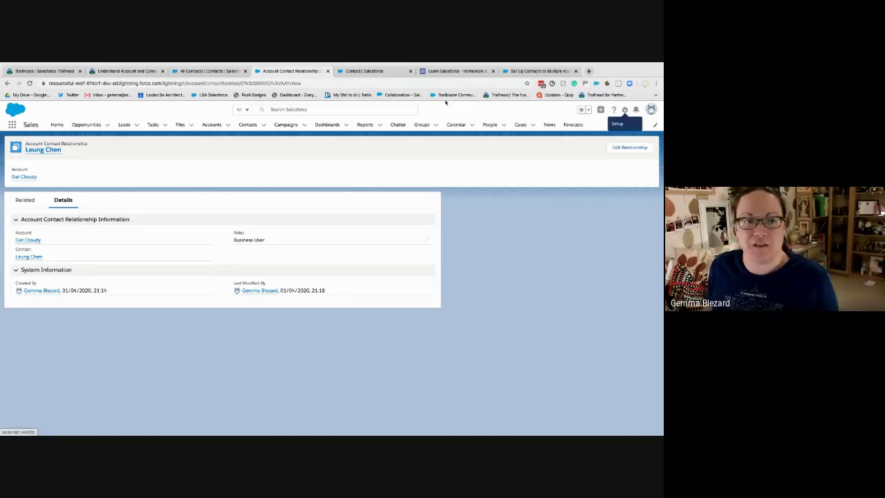
{"action": "left_click", "coordinate": [349, 71]}
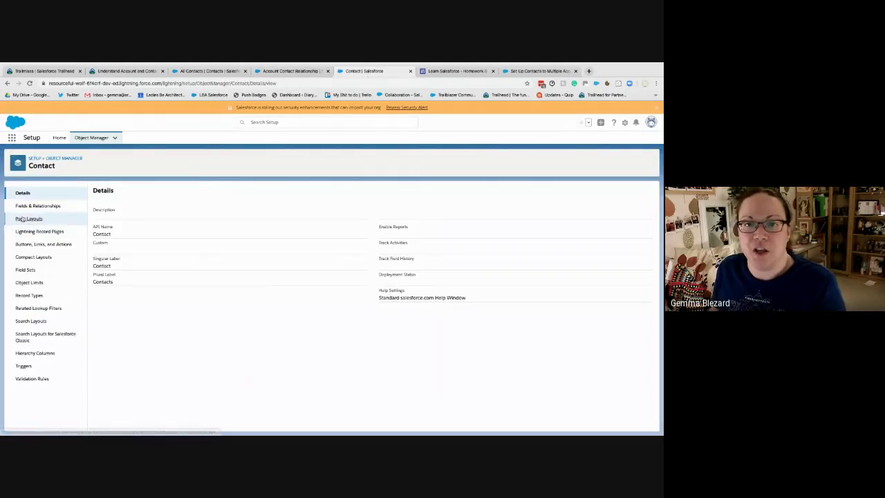
In the Contact Layout, place the Related Accounts list between Cases and Open Activities
{"action": "left_click", "coordinate": [22, 218]}
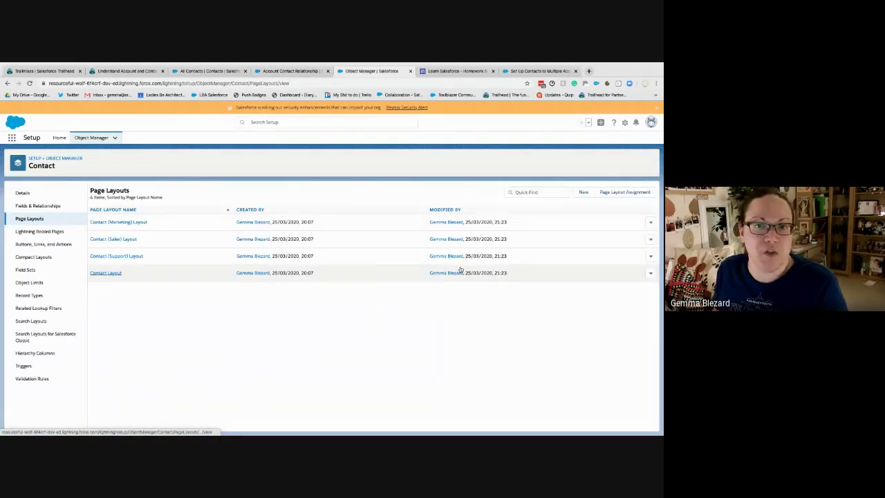
{"action": "left_click", "coordinate": [460, 269]}
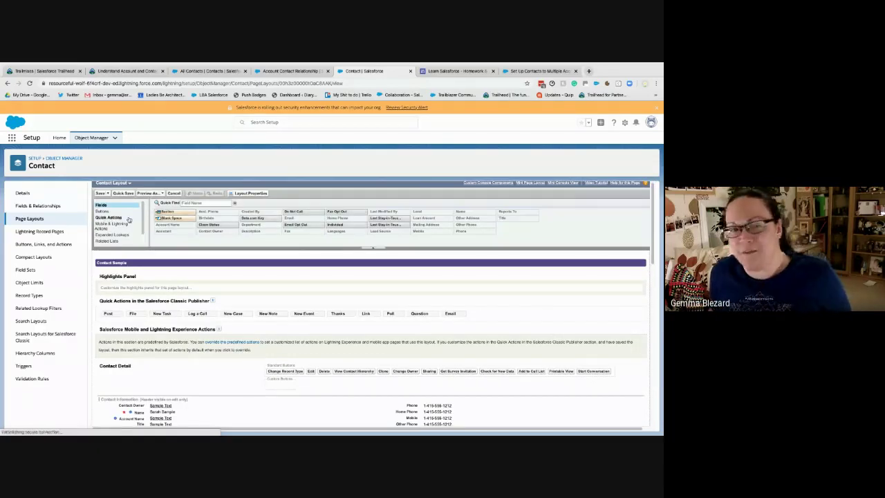
{"action": "scroll", "coordinate": [173, 277], "scroll_direction": "down", "scroll_amount": 1}
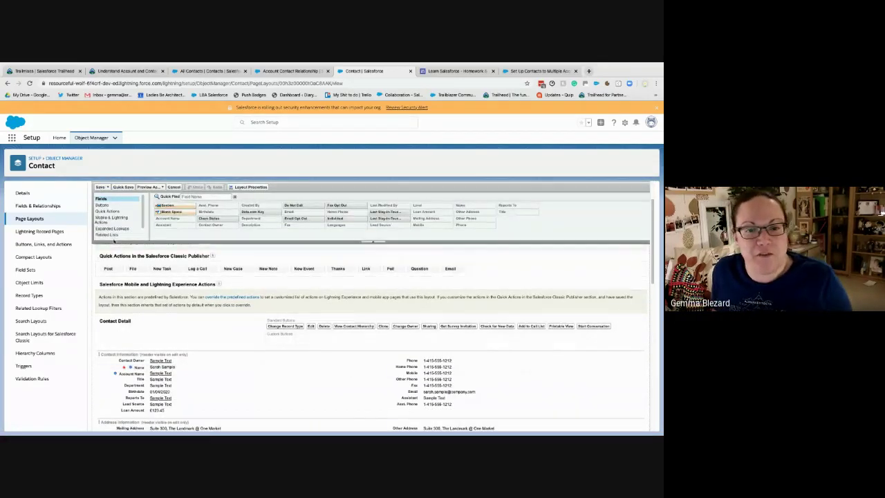
{"action": "left_click", "coordinate": [107, 234]}
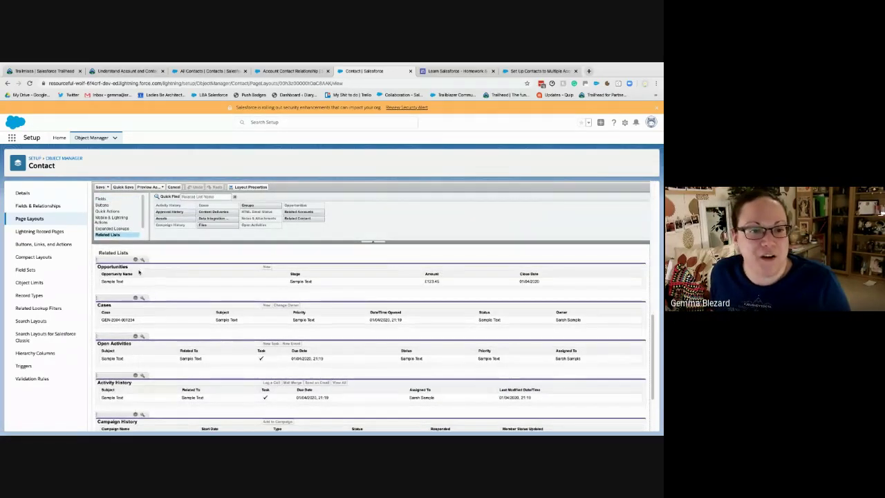
{"action": "scroll", "coordinate": [159, 348], "scroll_direction": "down", "scroll_amount": 1}
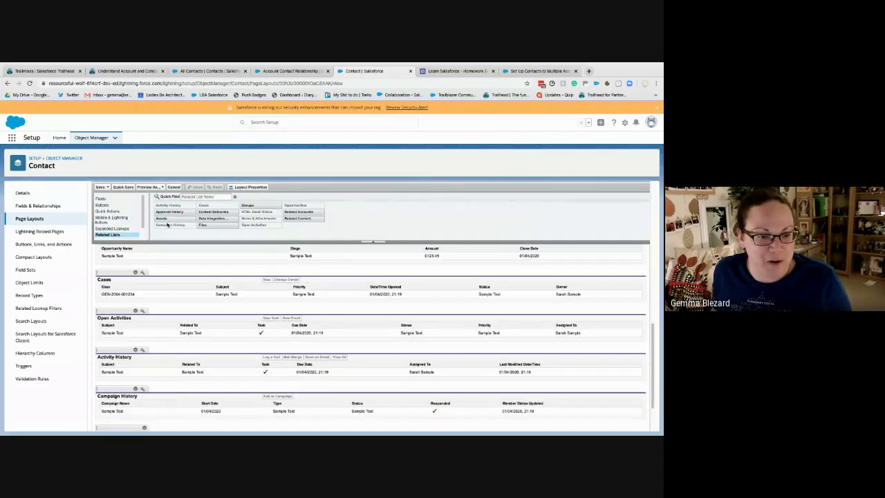
{"action": "left_click_drag", "start_coordinate": [306, 213], "coordinate": [145, 311]}
Add an Active column to Related Accounts and save, overwriting users' customizations
{"action": "left_click", "coordinate": [142, 311]}
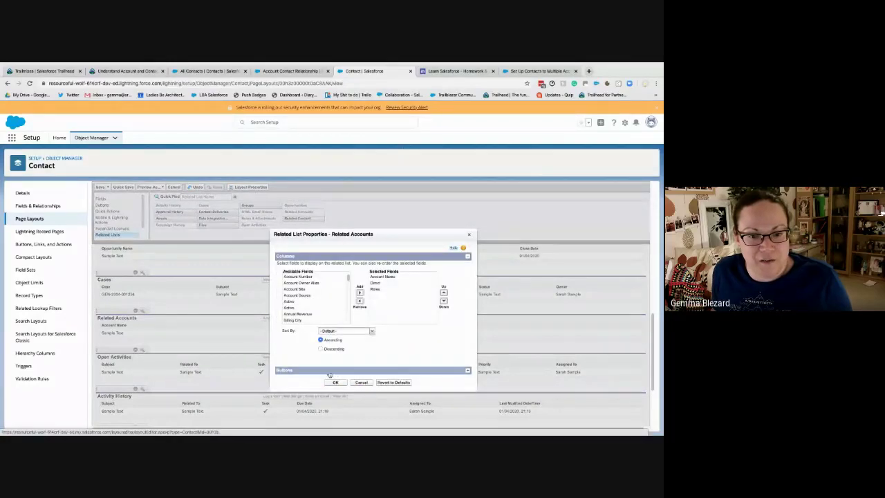
{"action": "left_click", "coordinate": [304, 302]}
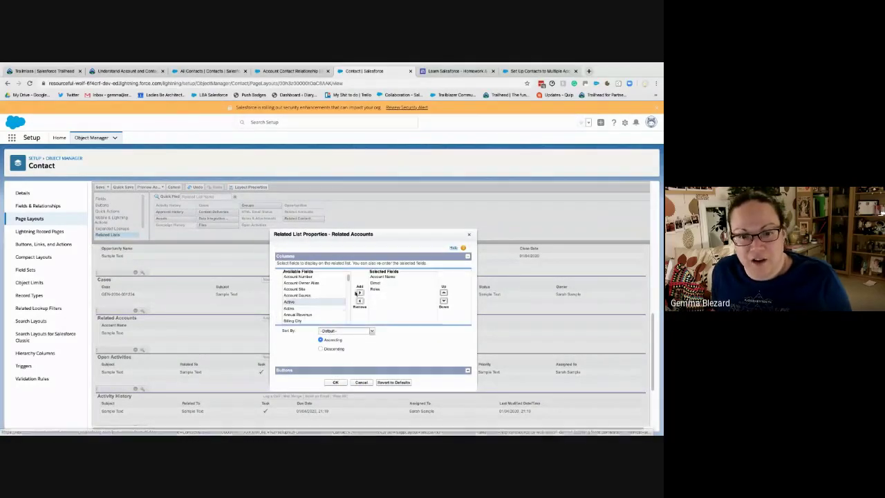
{"action": "left_click", "coordinate": [359, 293]}
{"action": "left_click", "coordinate": [335, 382]}
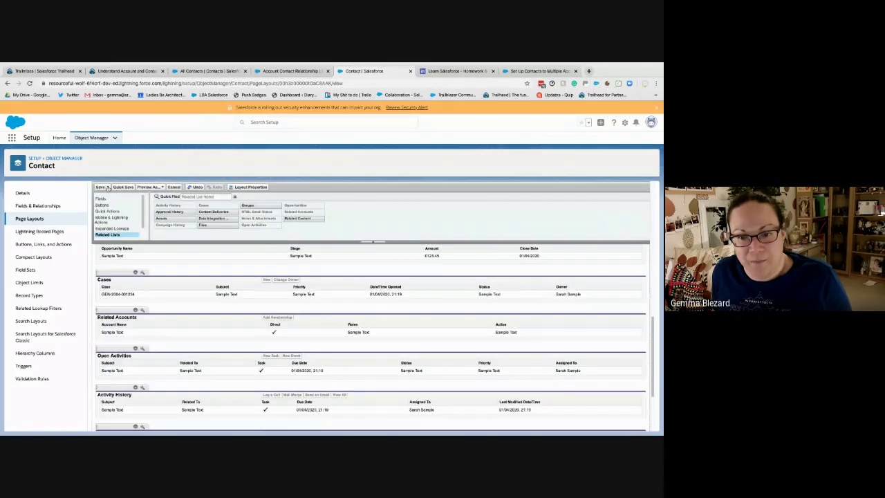
{"action": "left_click", "coordinate": [105, 187]}
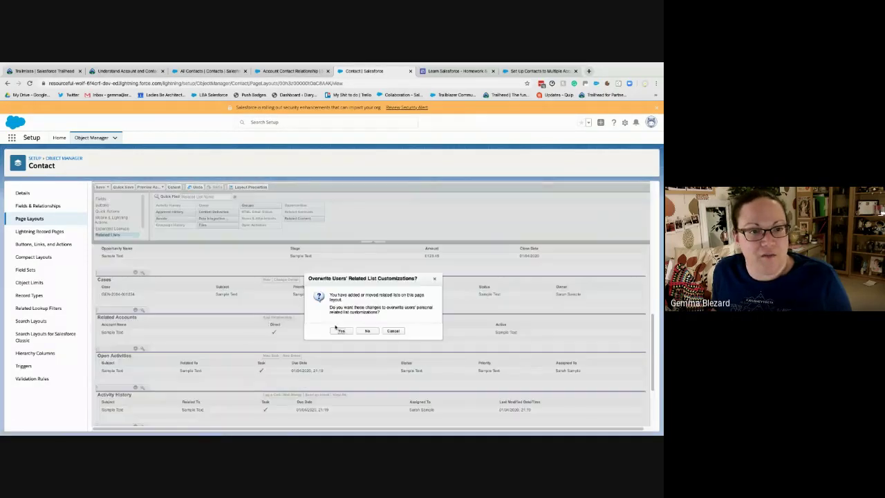
{"action": "left_click", "coordinate": [336, 332]}
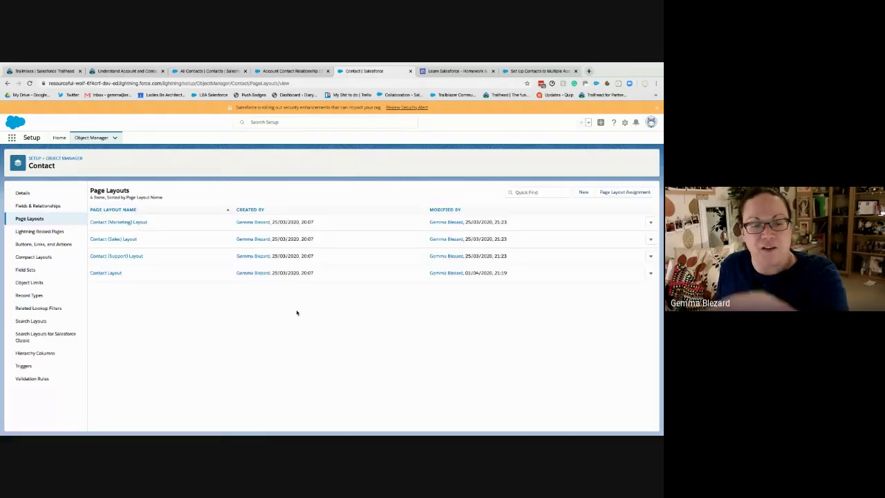
Search for the TNR Corp contact by name and open her contact record
{"action": "left_click", "coordinate": [301, 71]}
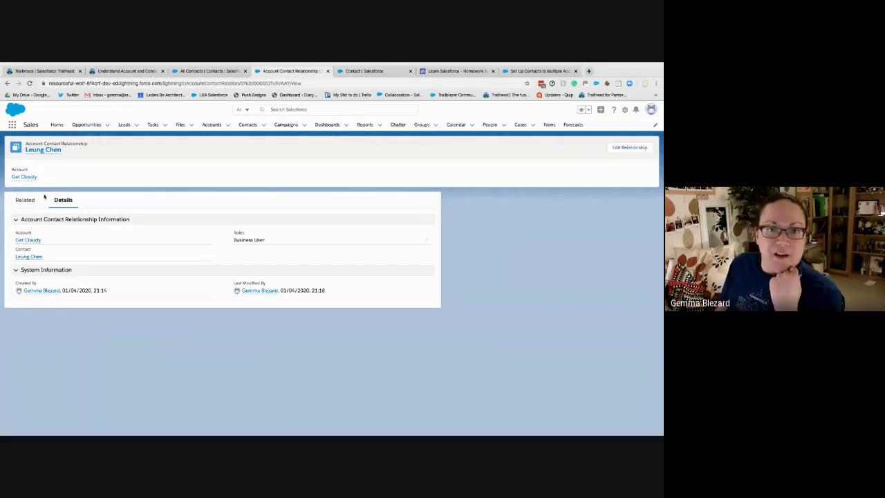
{"action": "left_click", "coordinate": [24, 257]}
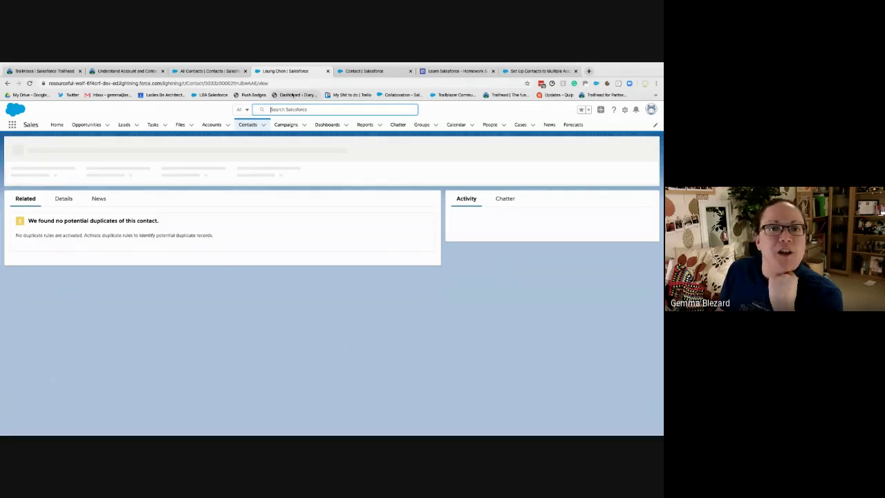
{"action": "type", "text": "kathy"}
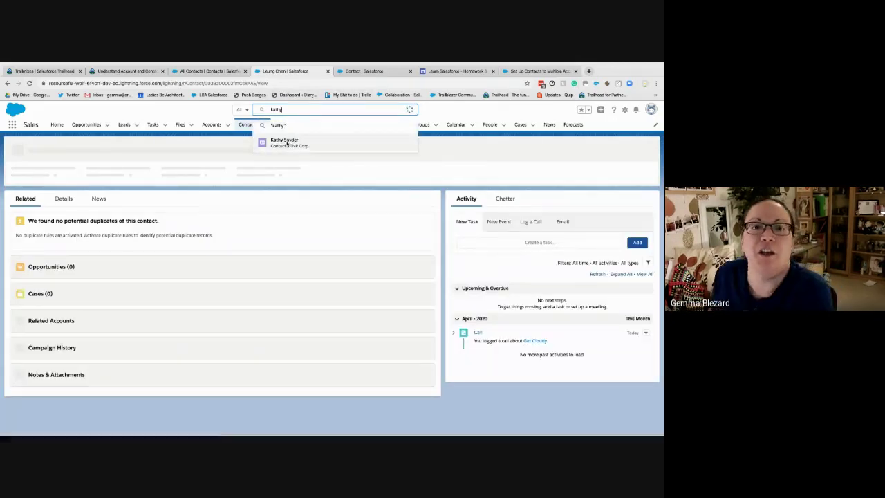
{"action": "left_click", "coordinate": [286, 141]}
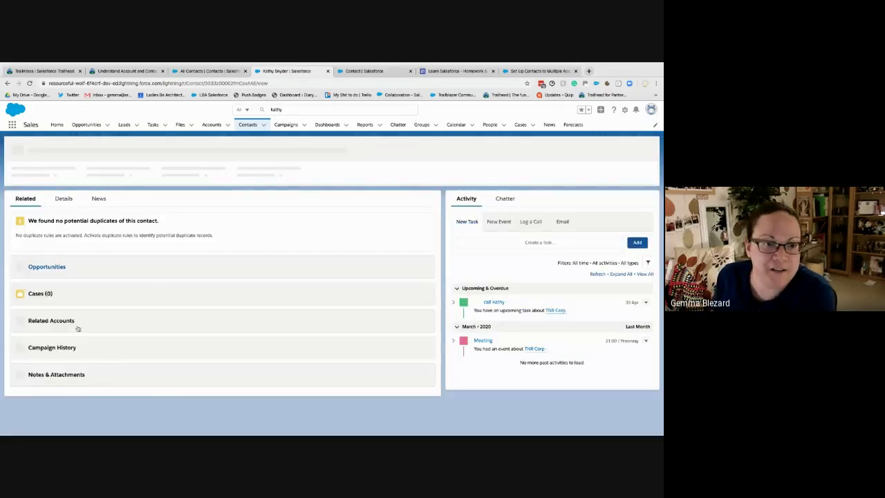
Review her related accounts, then return to the Trailhead lesson
{"action": "scroll", "coordinate": [129, 408], "scroll_direction": "down", "scroll_amount": 2}
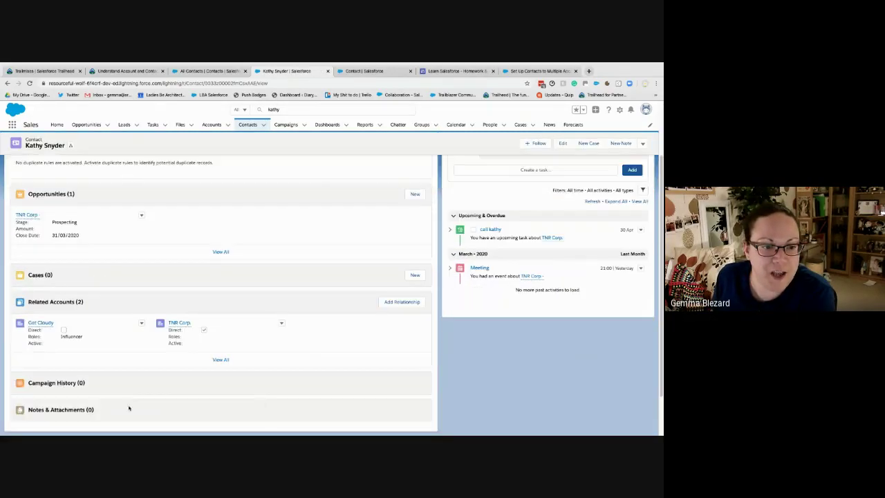
{"action": "mouse_move", "coordinate": [50, 324]}
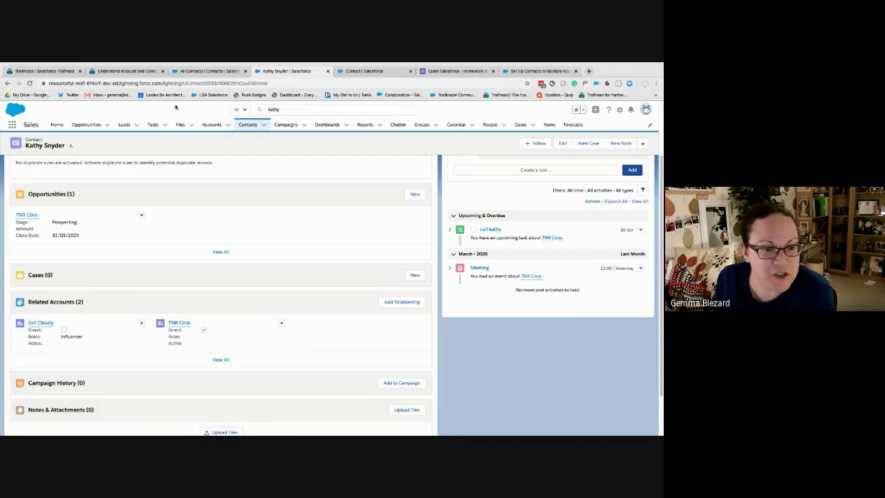
{"action": "left_click", "coordinate": [139, 71]}
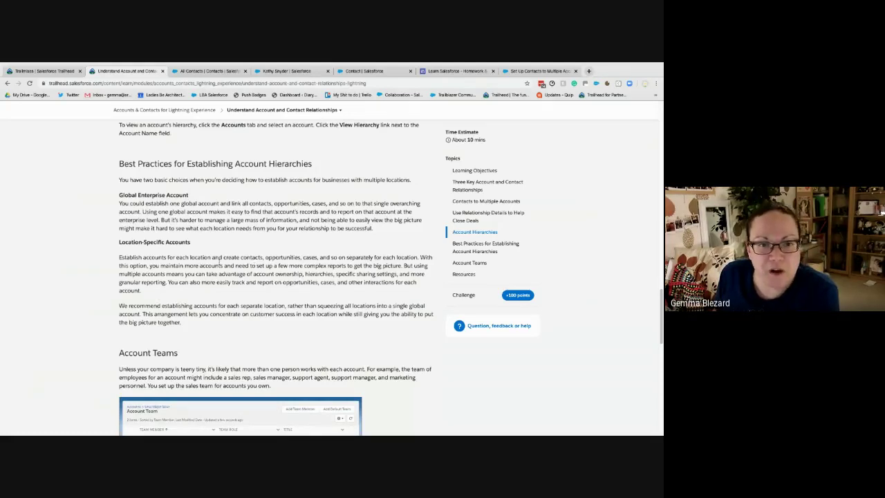
Read the Trailhead lesson through the Account Teams section, then return to the All Contacts list
{"action": "scroll", "coordinate": [220, 260], "scroll_direction": "down", "scroll_amount": 1}
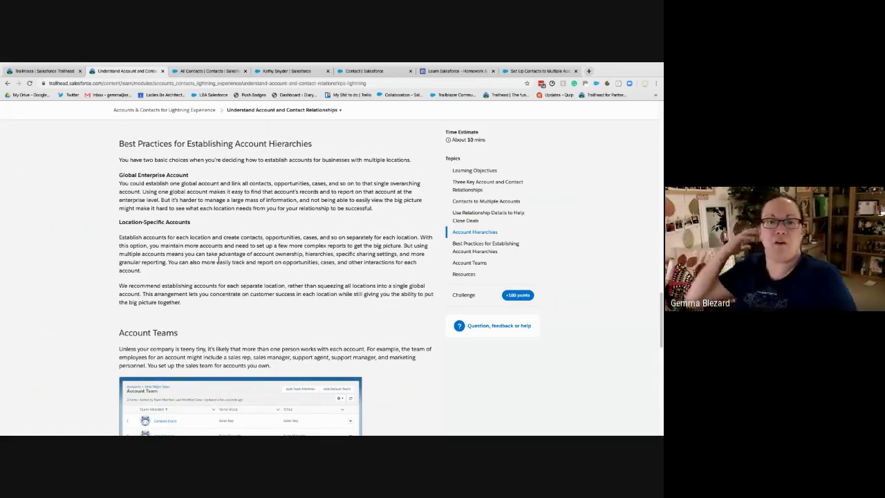
{"action": "scroll", "coordinate": [250, 282], "scroll_direction": "down", "scroll_amount": 1}
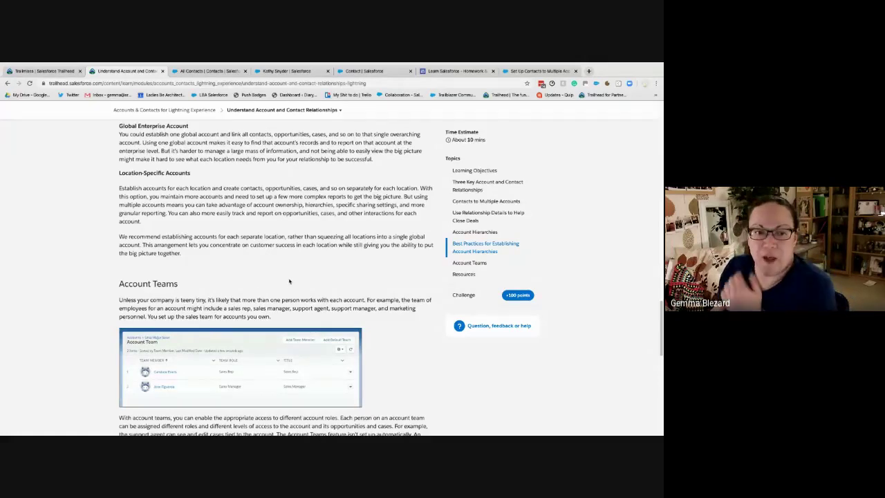
{"action": "scroll", "coordinate": [289, 281], "scroll_direction": "down", "scroll_amount": 1}
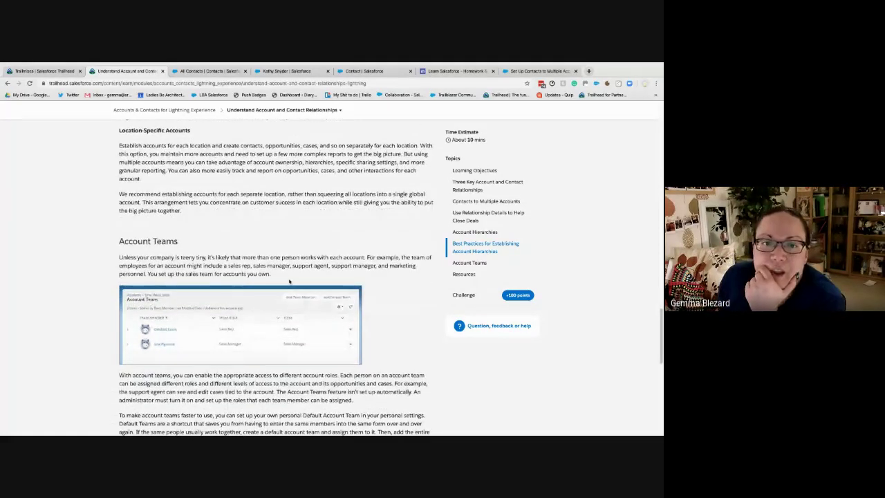
{"action": "scroll", "coordinate": [289, 281], "scroll_direction": "down", "scroll_amount": 3}
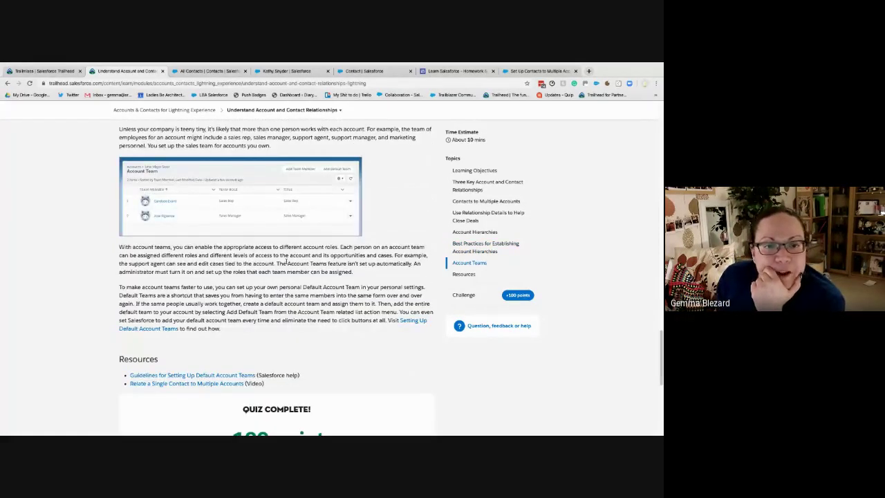
{"action": "scroll", "coordinate": [285, 260], "scroll_direction": "up", "scroll_amount": 2}
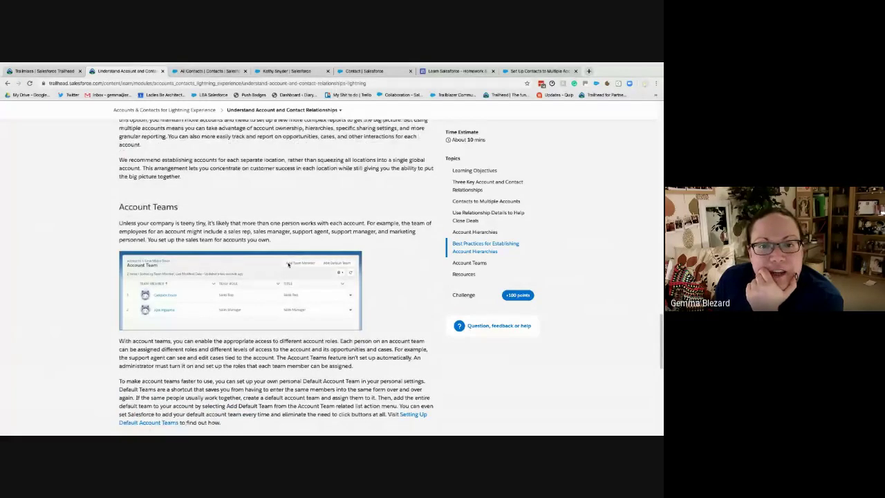
{"action": "scroll", "coordinate": [288, 264], "scroll_direction": "down", "scroll_amount": 1}
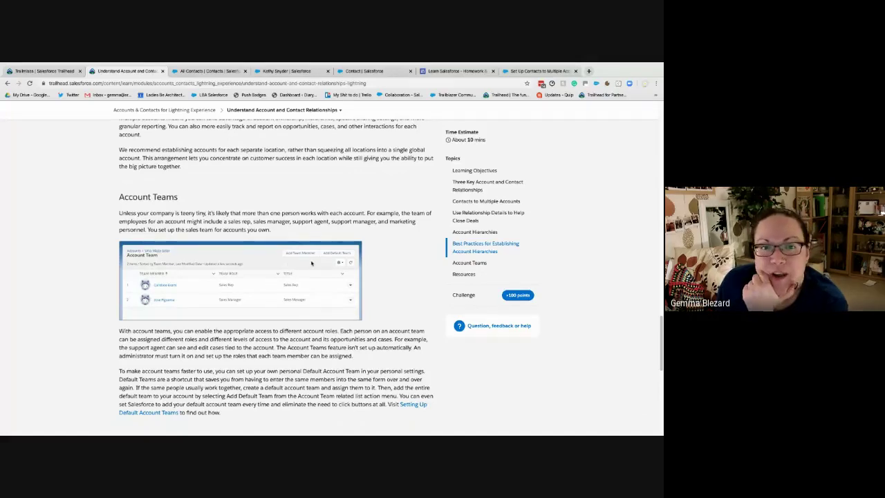
{"action": "scroll", "coordinate": [312, 262], "scroll_direction": "down", "scroll_amount": 1}
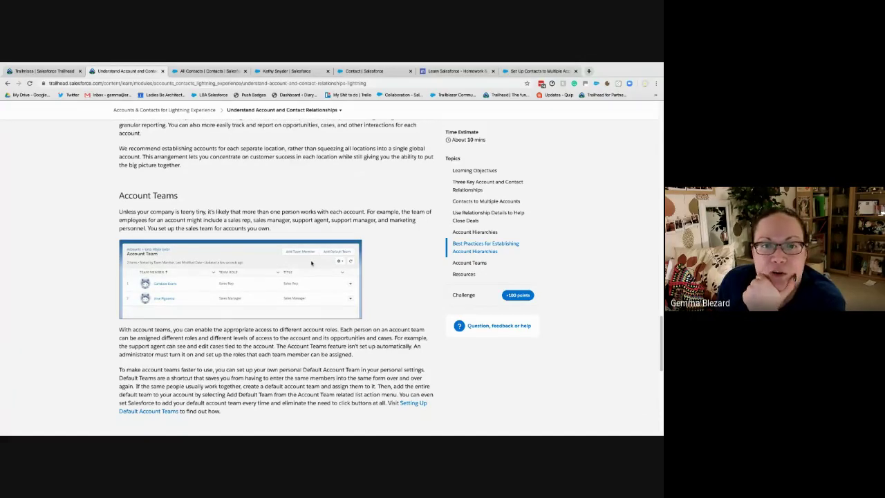
{"action": "scroll", "coordinate": [311, 262], "scroll_direction": "down", "scroll_amount": 2}
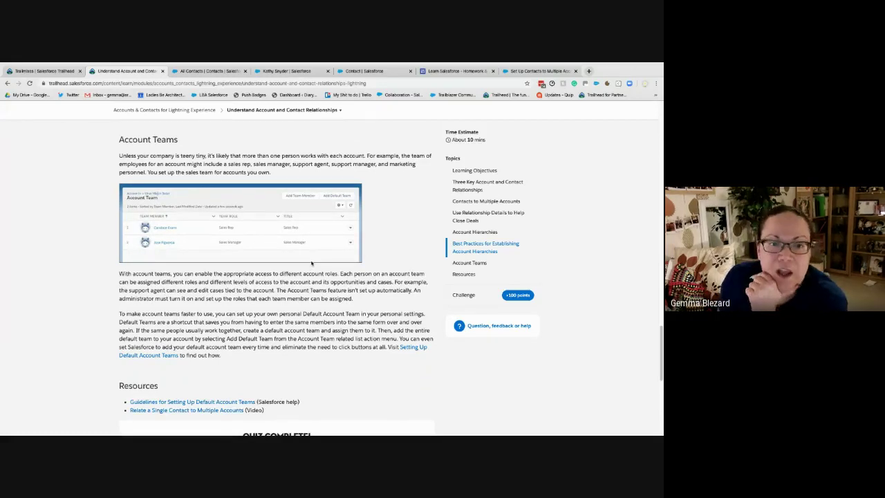
{"action": "scroll", "coordinate": [311, 263], "scroll_direction": "down", "scroll_amount": 1}
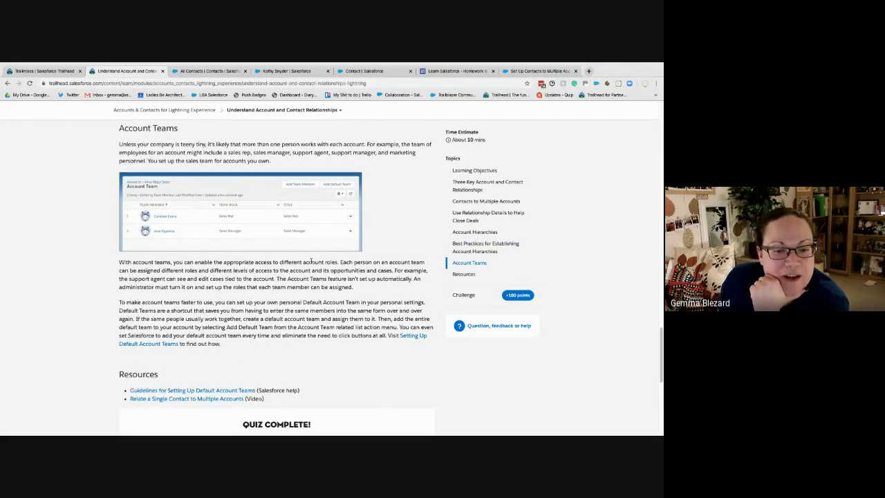
{"action": "scroll", "coordinate": [310, 261], "scroll_direction": "down", "scroll_amount": 1}
{"action": "scroll", "coordinate": [325, 257], "scroll_direction": "up", "scroll_amount": 2}
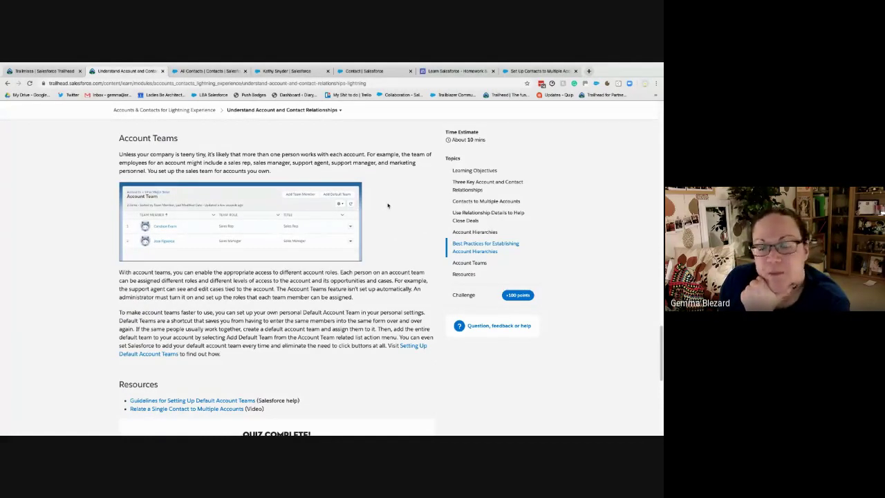
{"action": "left_click", "coordinate": [209, 71]}
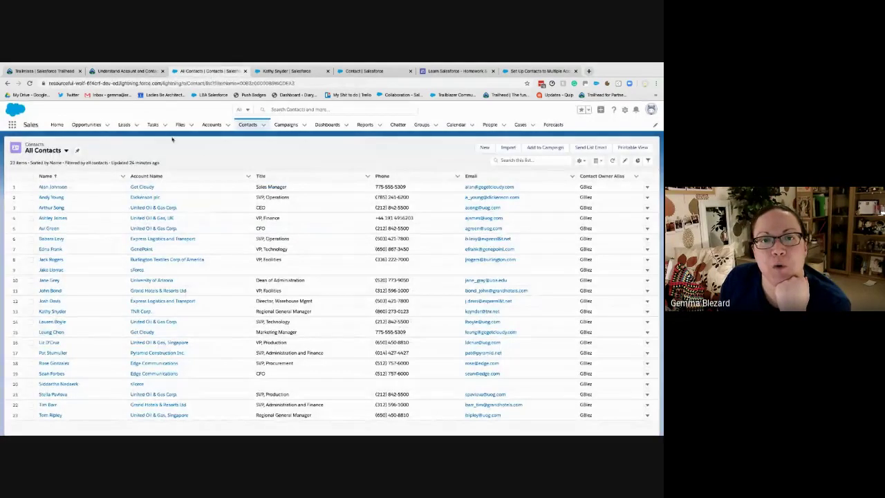
Open the Get Cloudy account from the Accounts list, then go back to the Trailhead lesson
{"action": "left_click", "coordinate": [212, 125]}
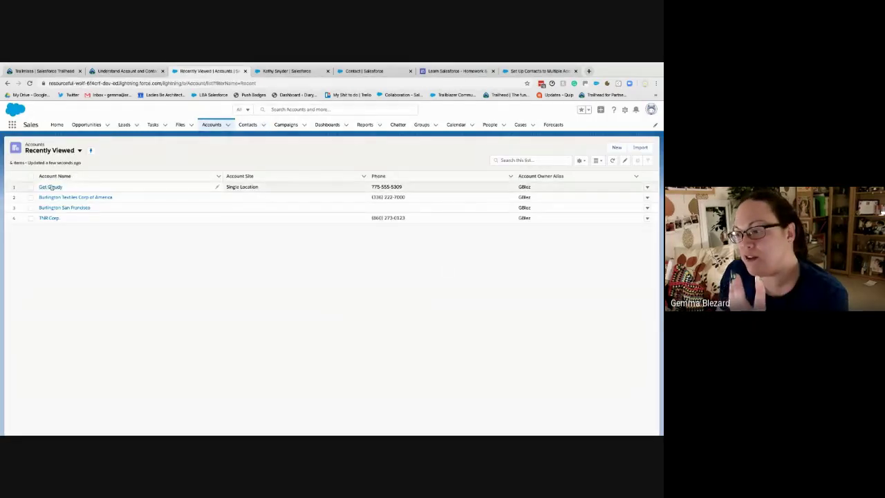
{"action": "left_click", "coordinate": [51, 187]}
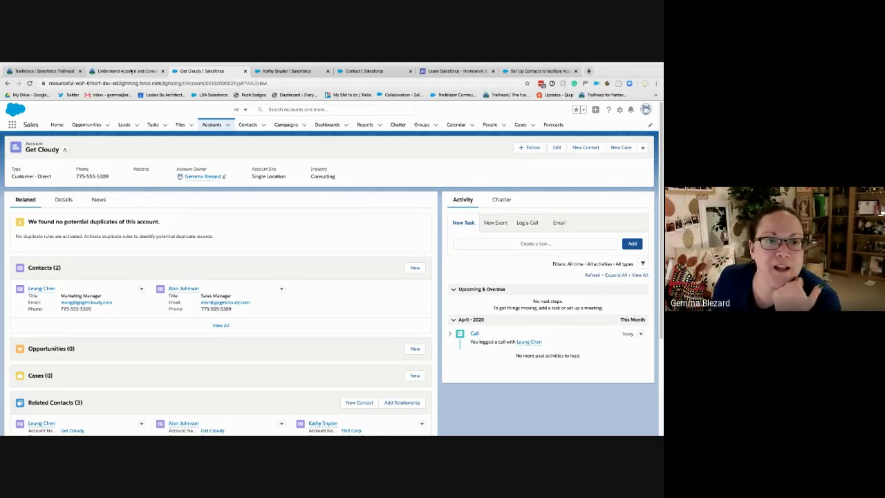
{"action": "left_click", "coordinate": [129, 70]}
Check the Account Teams guidance, then return to the Get Cloudy account record
{"action": "scroll", "coordinate": [213, 268], "scroll_direction": "down", "scroll_amount": 1}
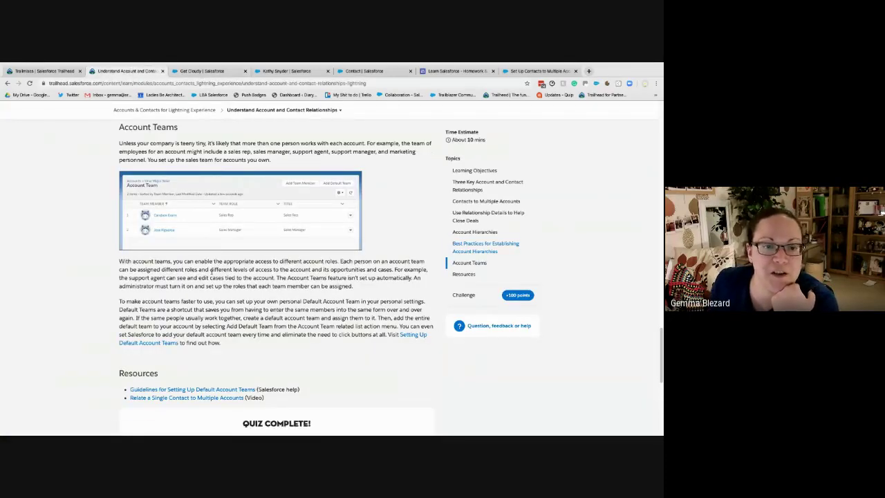
{"action": "left_click", "coordinate": [194, 71]}
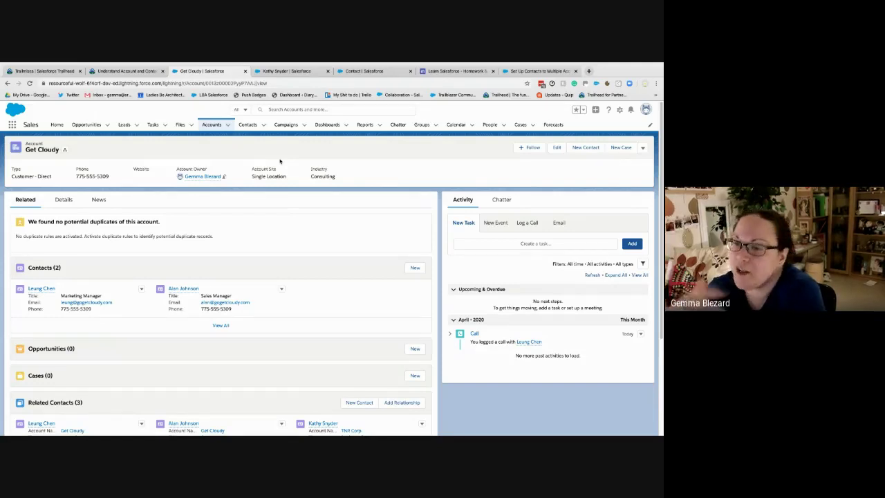
Open Setup in a new tab and start a new user from the All Users list
{"action": "left_click", "coordinate": [619, 109]}
{"action": "left_click", "coordinate": [595, 141]}
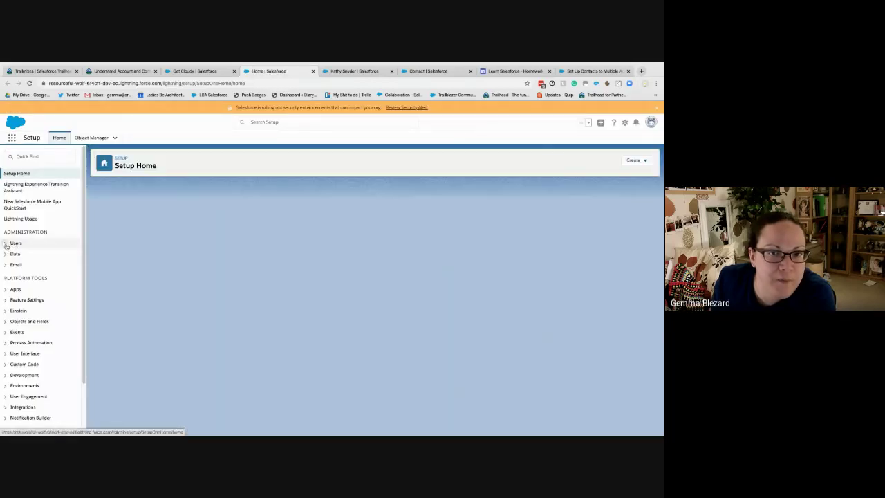
{"action": "left_click", "coordinate": [7, 246]}
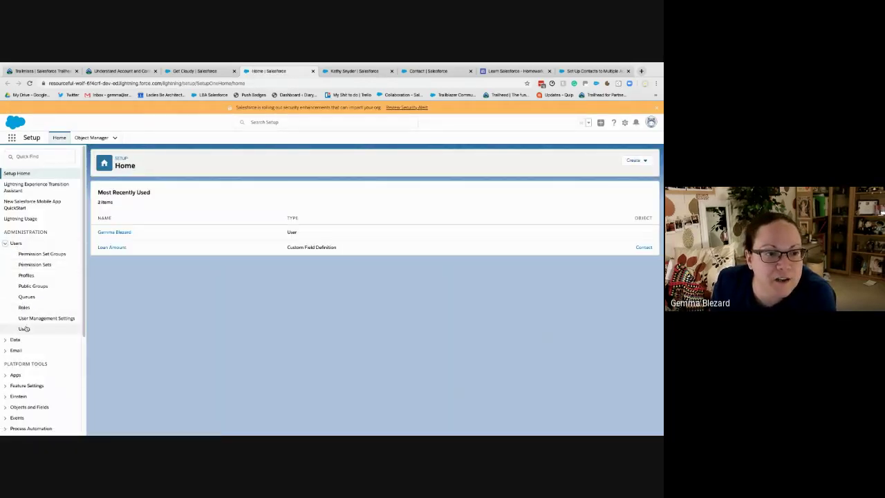
{"action": "left_click", "coordinate": [24, 328]}
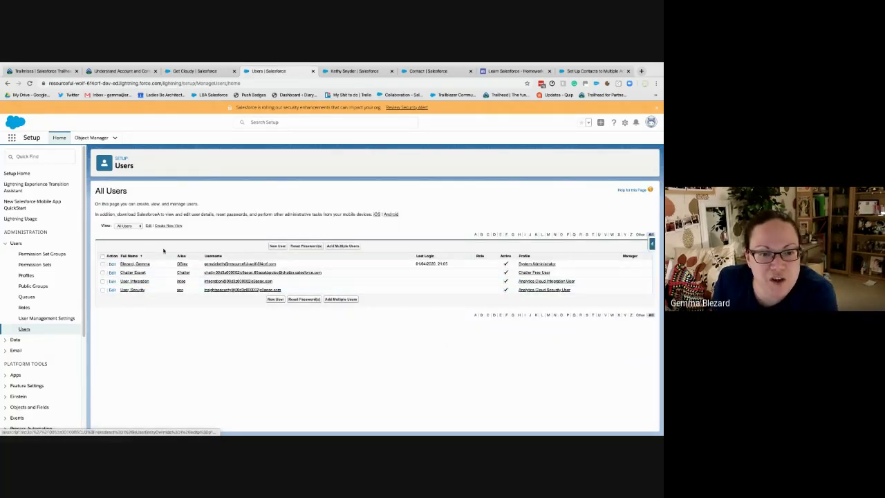
{"action": "left_click", "coordinate": [277, 246]}
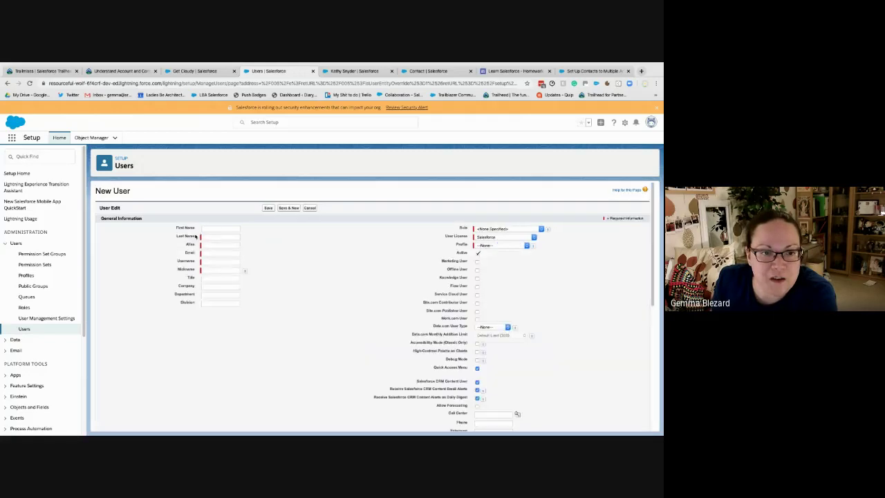
Enter the new user's first and last name, autofill the e-mail, and edit the username prefix
{"action": "left_click", "coordinate": [215, 228]}
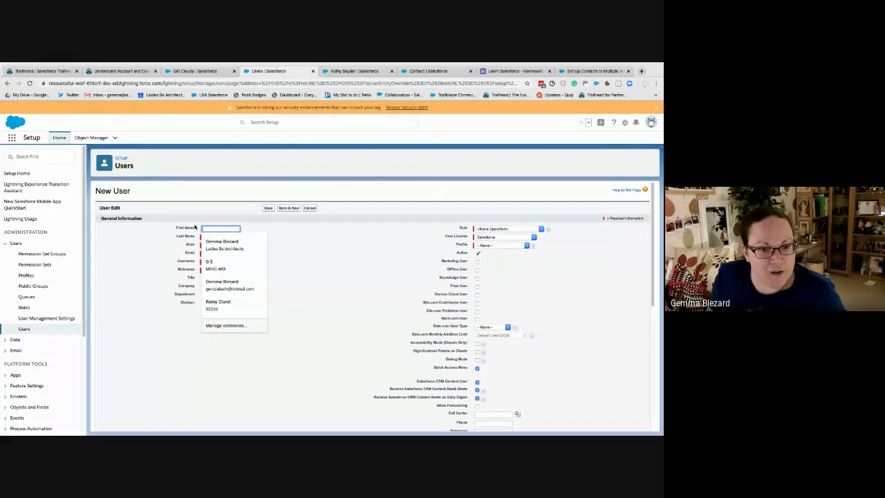
{"action": "key", "text": "Tab"}
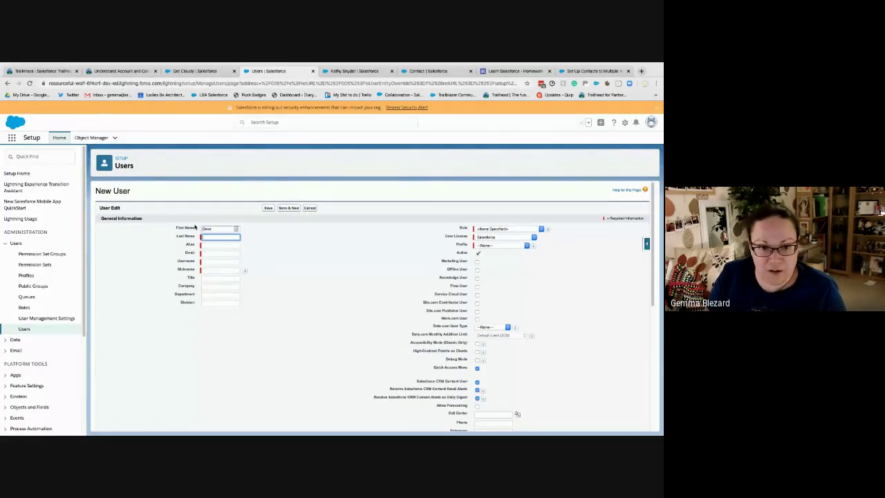
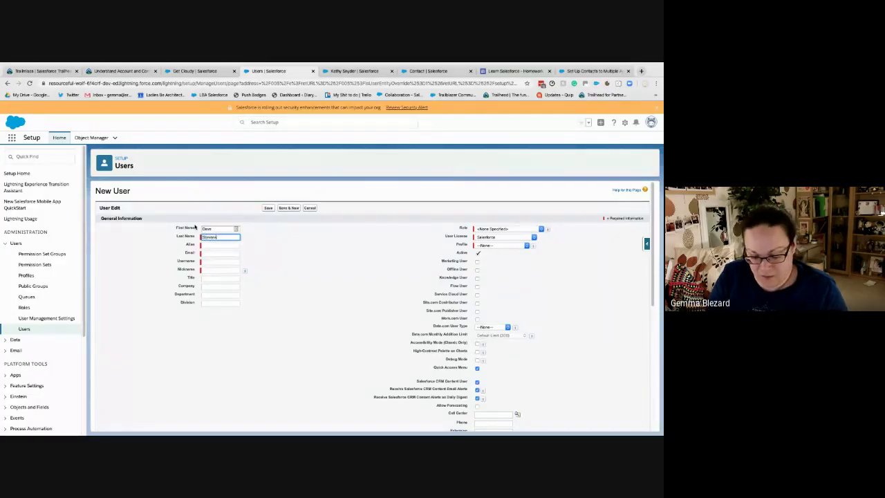
{"action": "key", "text": "Tab"}
{"action": "left_click", "coordinate": [217, 253]}
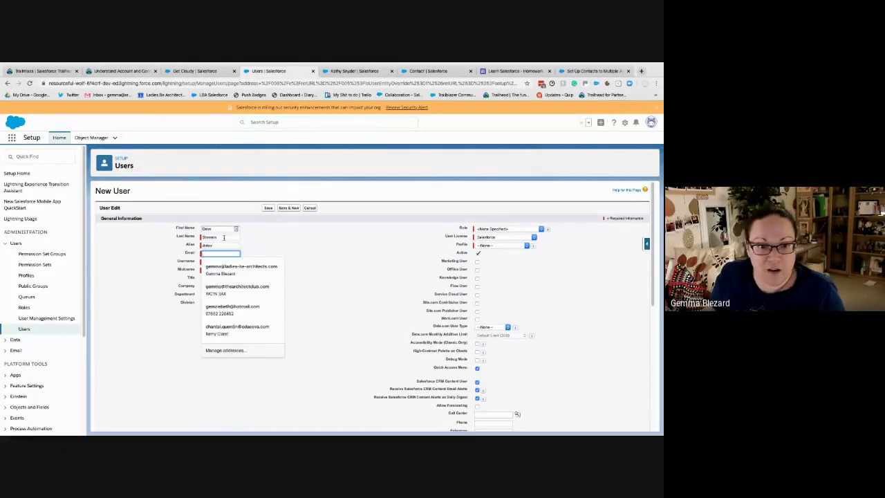
{"action": "left_click", "coordinate": [235, 268]}
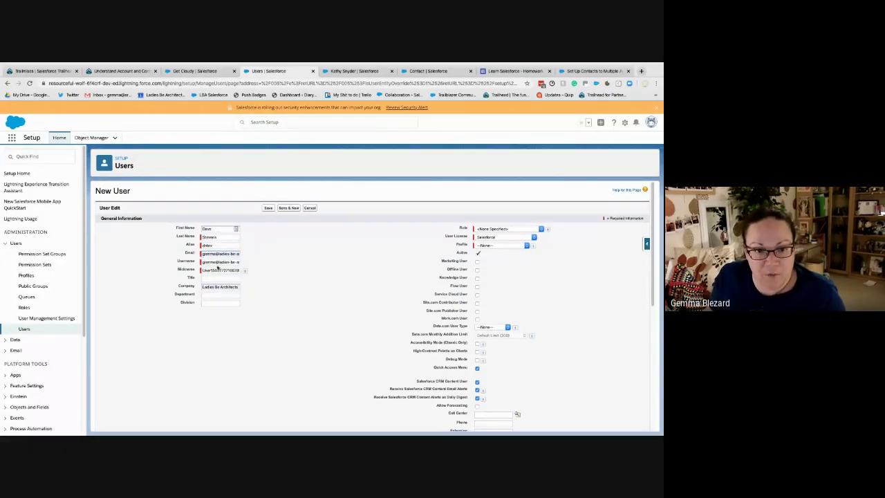
{"action": "triple_click", "coordinate": [210, 263]}
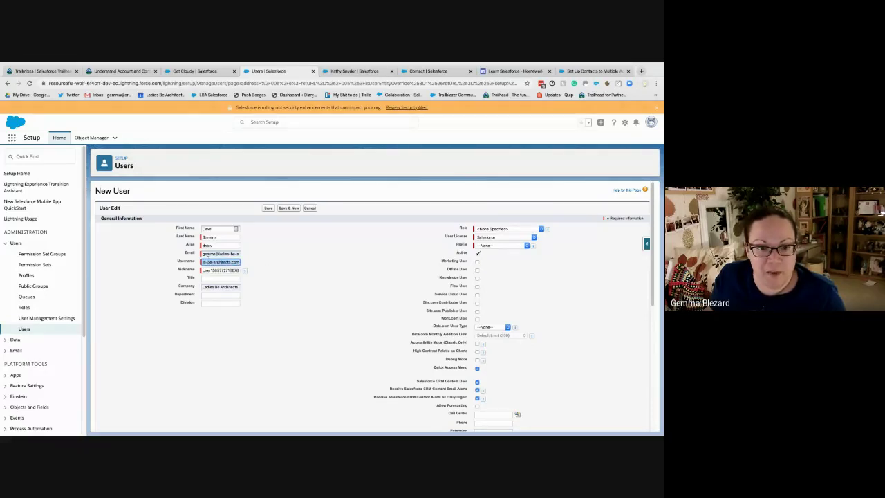
{"action": "left_click_drag", "start_coordinate": [214, 262], "coordinate": [168, 260]}
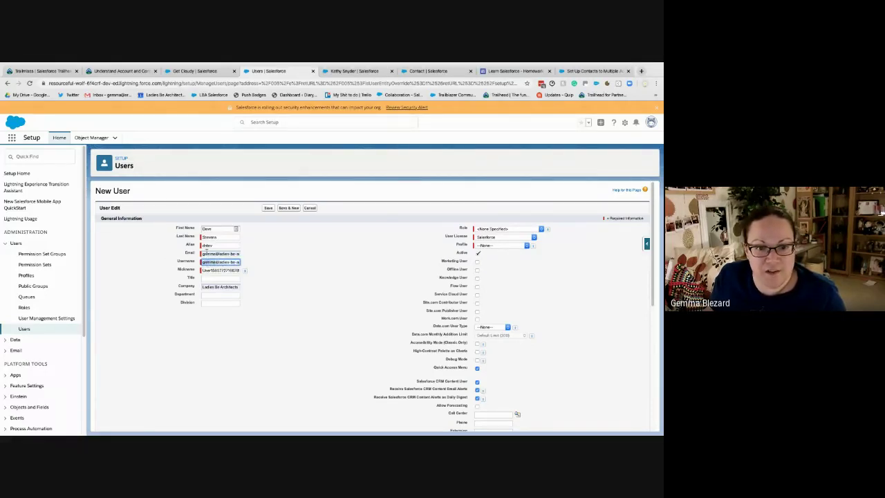
{"action": "type", "text": "dave"}
{"action": "key", "text": "Tab"}
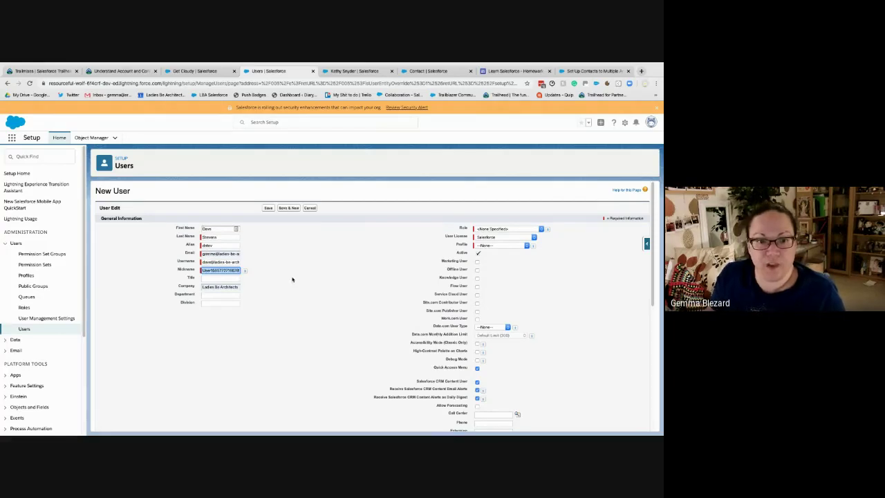
Assign the Custom: Sales Profile profile and CEO role, and save the user
{"action": "left_click", "coordinate": [500, 245]}
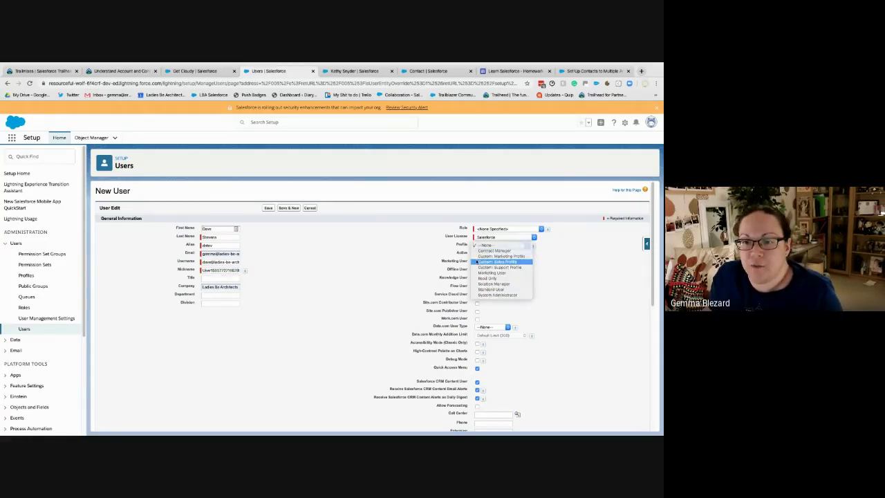
{"action": "left_click", "coordinate": [496, 261]}
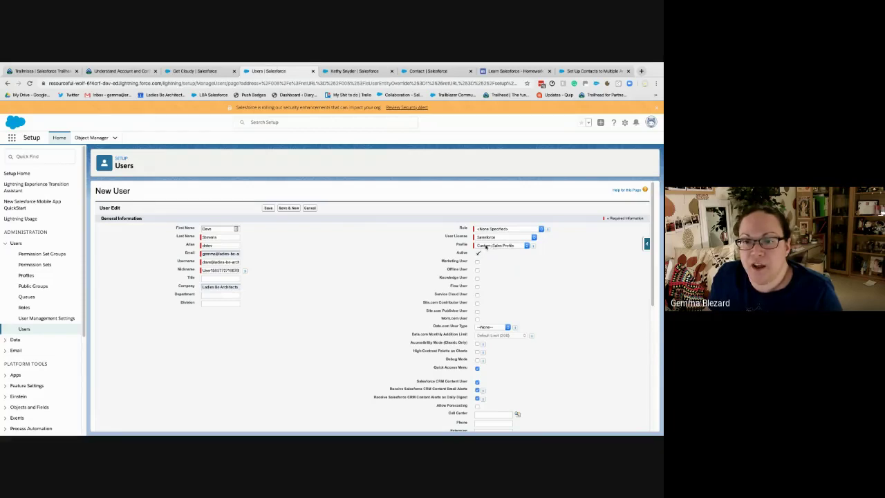
{"action": "left_click", "coordinate": [489, 229]}
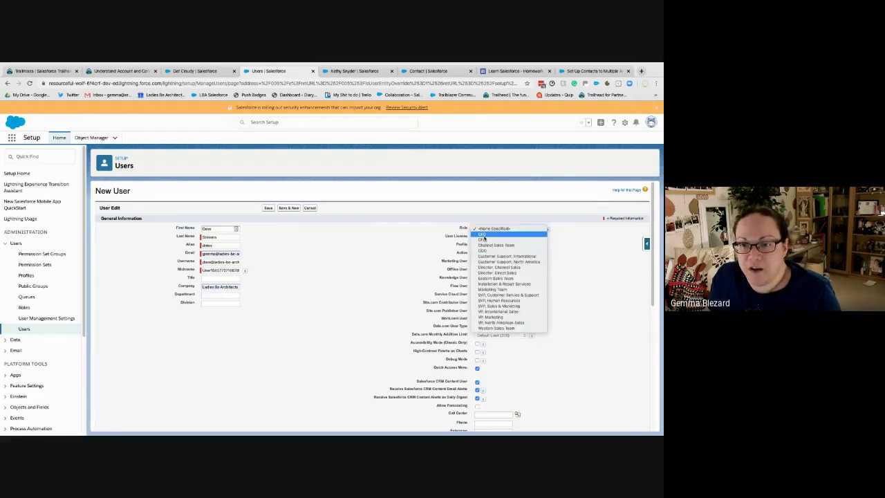
{"action": "left_click", "coordinate": [313, 235]}
{"action": "left_click", "coordinate": [268, 208]}
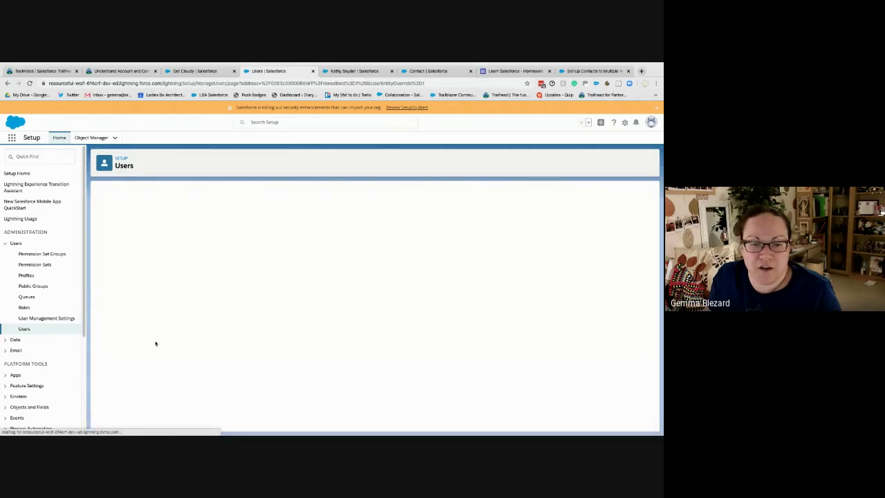
Return to the Users page and open Object Manager in a separate tab
{"action": "left_click", "coordinate": [25, 328]}
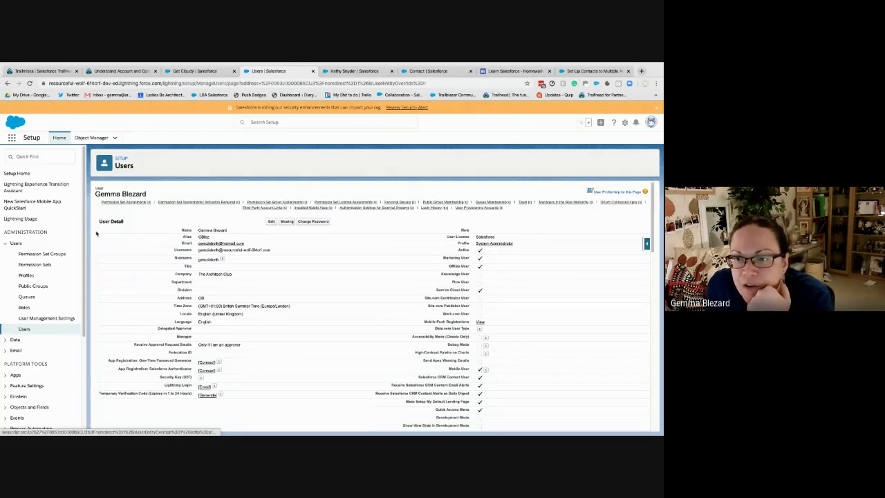
{"action": "right_click", "coordinate": [84, 139]}
{"action": "left_click", "coordinate": [112, 143]}
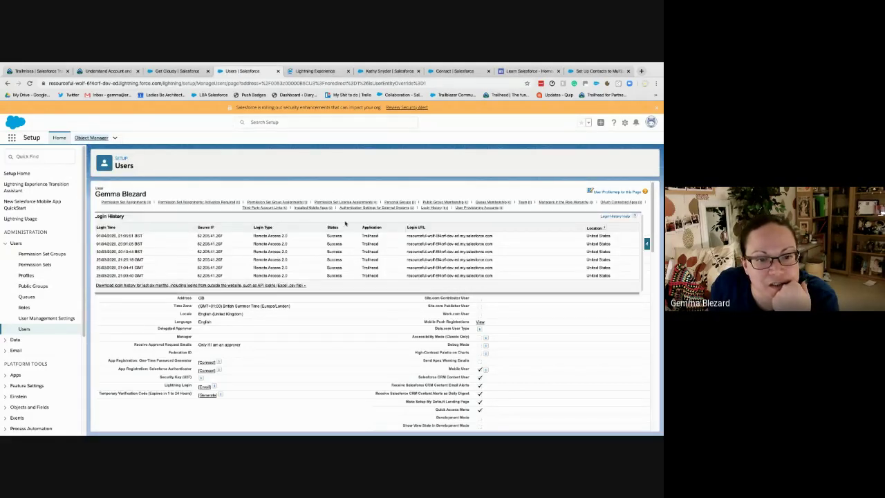
{"action": "left_click", "coordinate": [303, 75]}
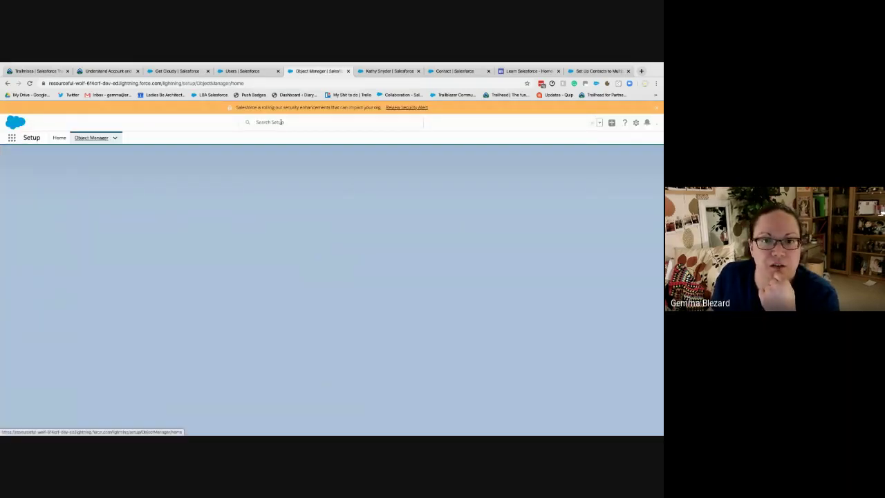
Find Account Teams via Setup search for 'team' and enable Account Teams
{"action": "left_click", "coordinate": [282, 122]}
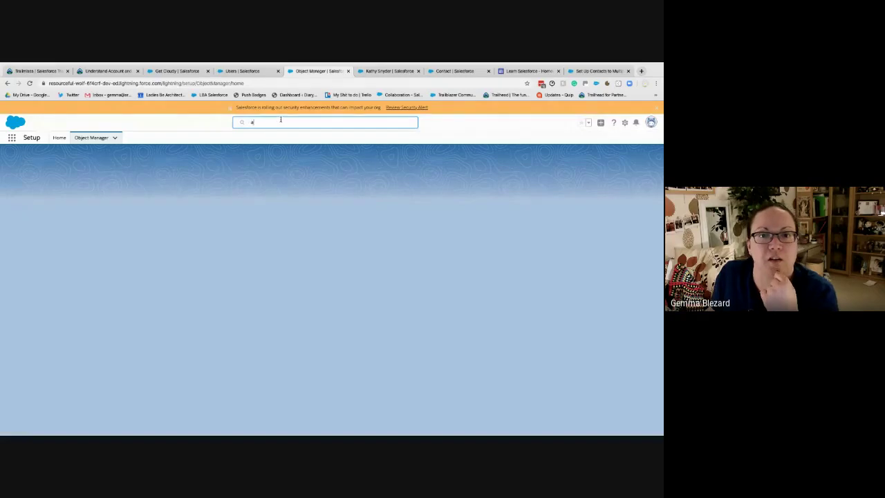
{"action": "type", "text": "ccount"}
{"action": "key", "text": "BackSpace"}
{"action": "key", "text": "BackSpace"}
{"action": "key", "text": "BackSpace"}
{"action": "key", "text": "BackSpace"}
{"action": "key", "text": "BackSpace"}
{"action": "key", "text": "BackSpace"}
{"action": "key", "text": "BackSpace"}
{"action": "type", "text": "team"}
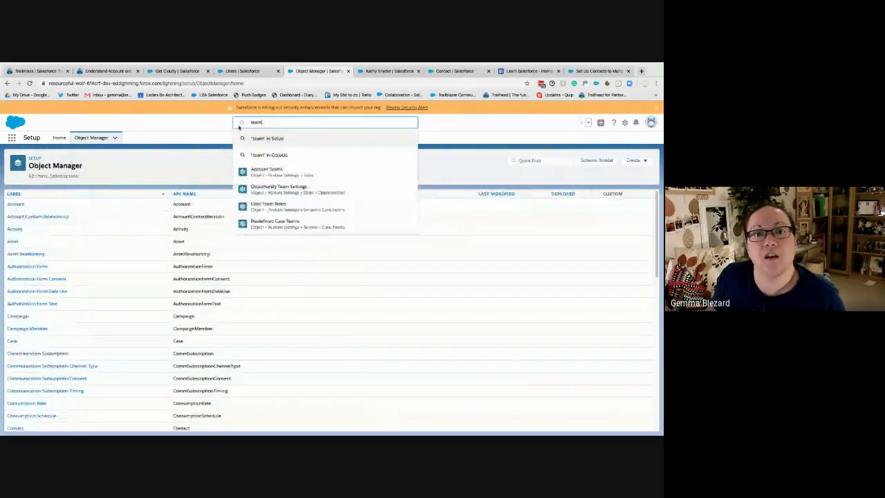
{"action": "left_click", "coordinate": [281, 175]}
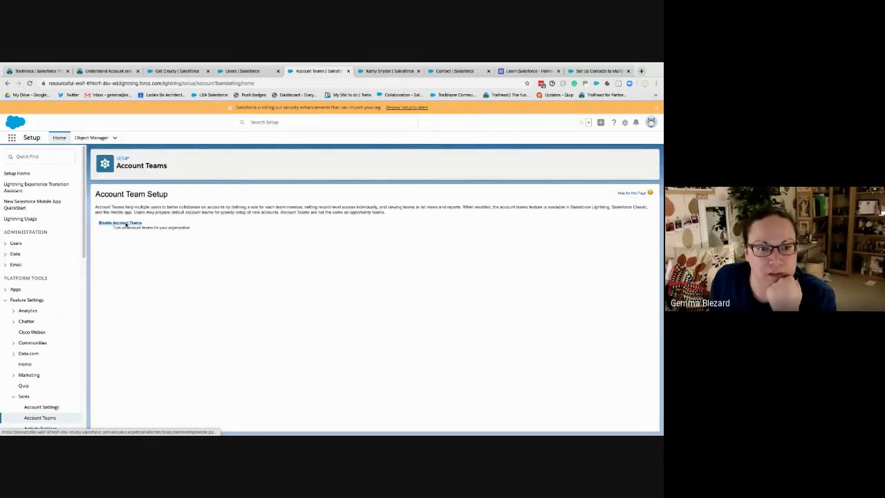
{"action": "left_click", "coordinate": [126, 223]}
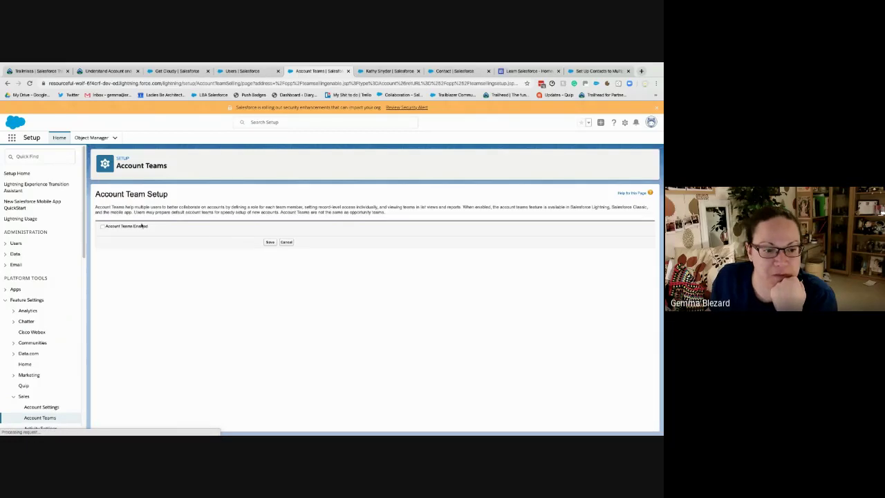
{"action": "left_click", "coordinate": [103, 227]}
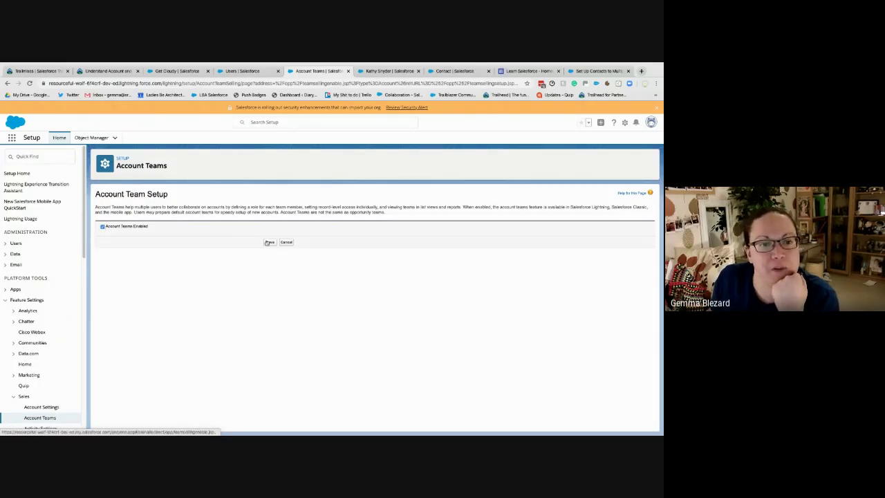
{"action": "left_click", "coordinate": [270, 243]}
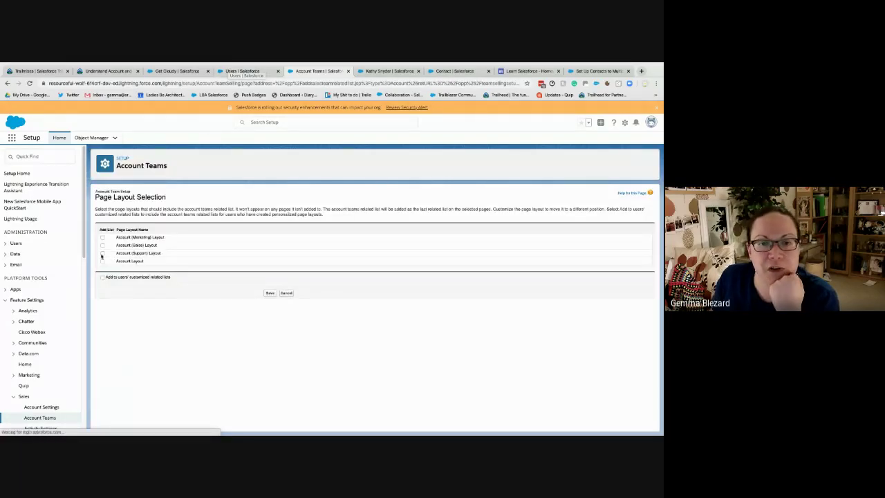
Add the account team list to the Account, Support, Sales and Marketing layouts, and save
{"action": "left_click", "coordinate": [103, 261]}
{"action": "left_click", "coordinate": [102, 253]}
{"action": "left_click", "coordinate": [102, 245]}
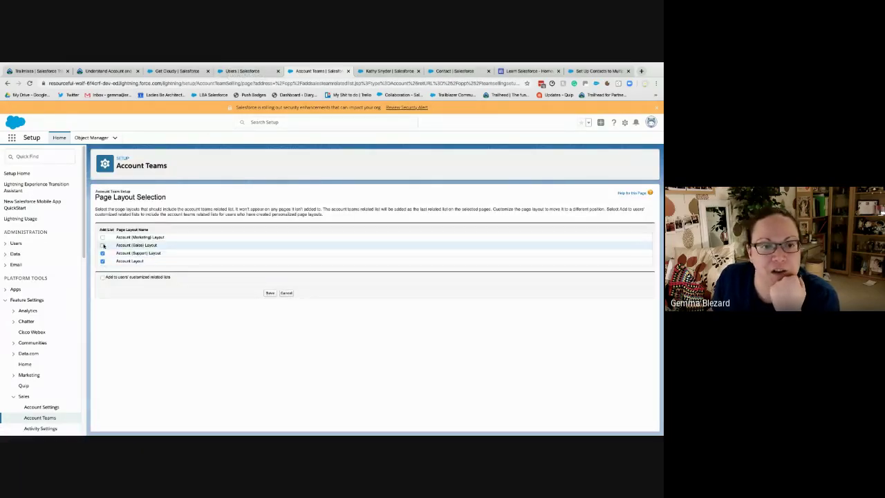
{"action": "left_click", "coordinate": [102, 237]}
{"action": "left_click", "coordinate": [270, 292]}
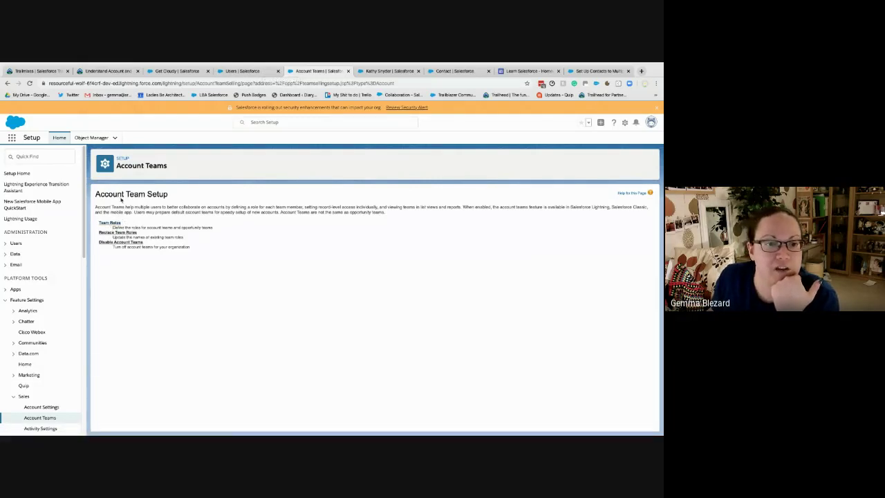
Create a 'Sales Support' team role value, then go back to the user details tab
{"action": "left_click", "coordinate": [110, 223]}
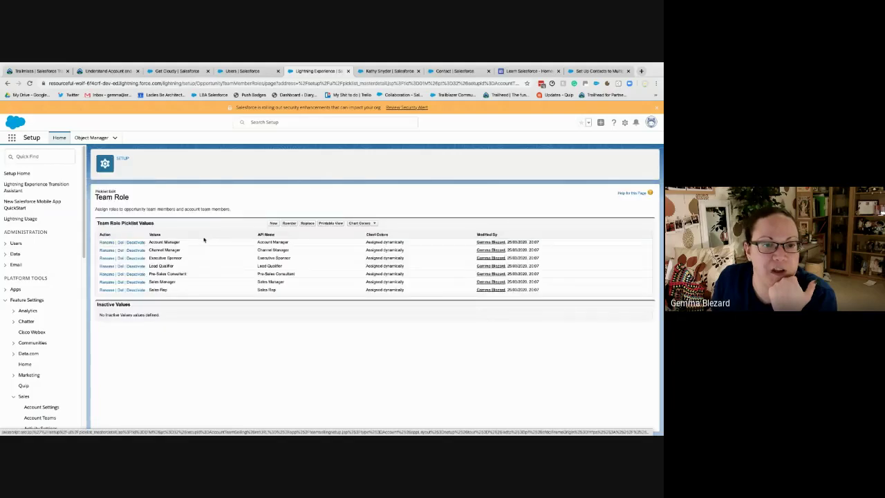
{"action": "left_click", "coordinate": [275, 223]}
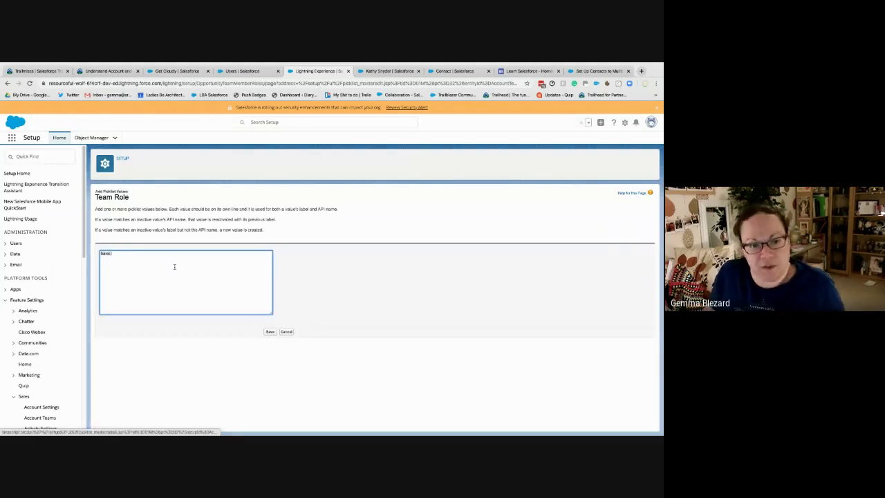
{"action": "type", "text": "Sales Support"}
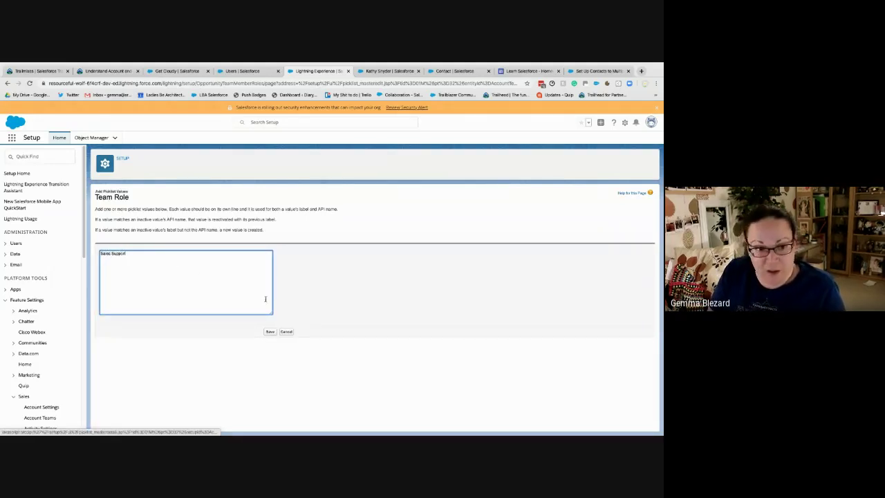
{"action": "left_click", "coordinate": [269, 331]}
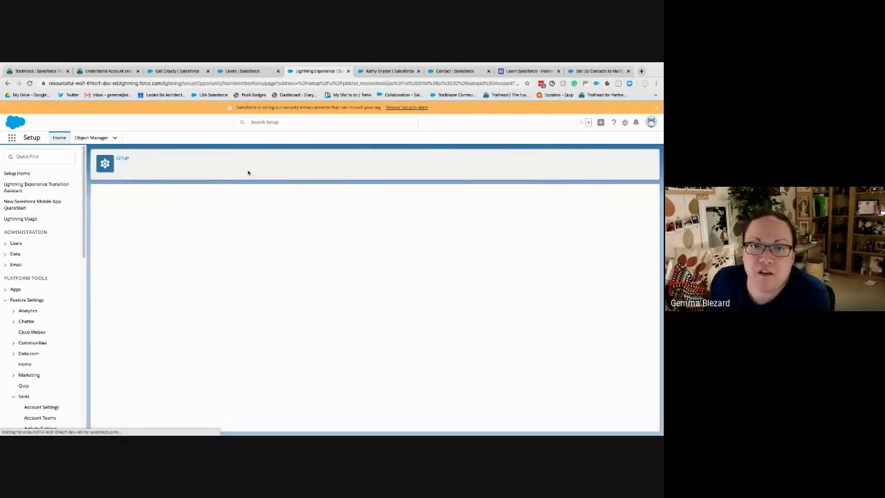
{"action": "left_click", "coordinate": [234, 72]}
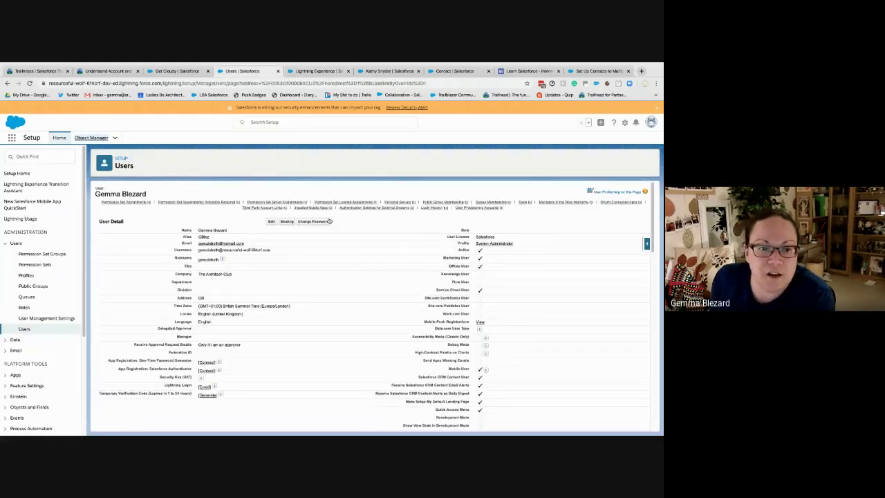
{"action": "mouse_move", "coordinate": [319, 206]}
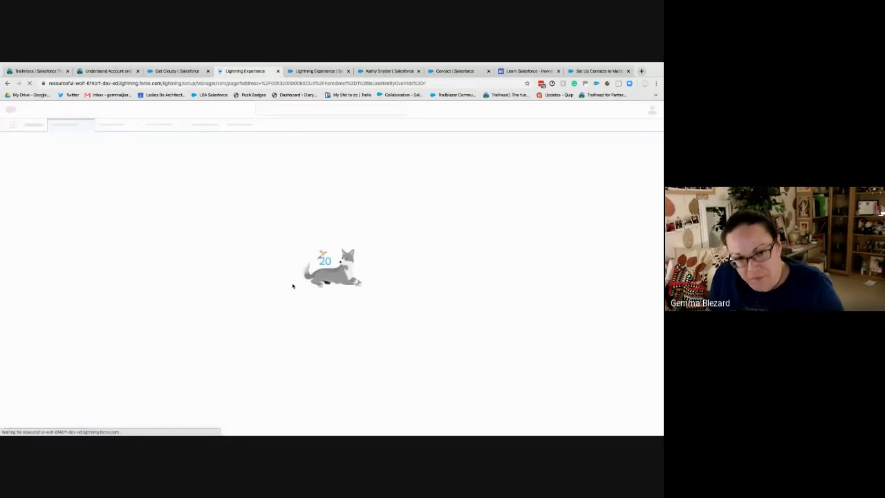
Close the duplicate Lightning Experience setup tab
{"action": "left_click", "coordinate": [349, 71]}
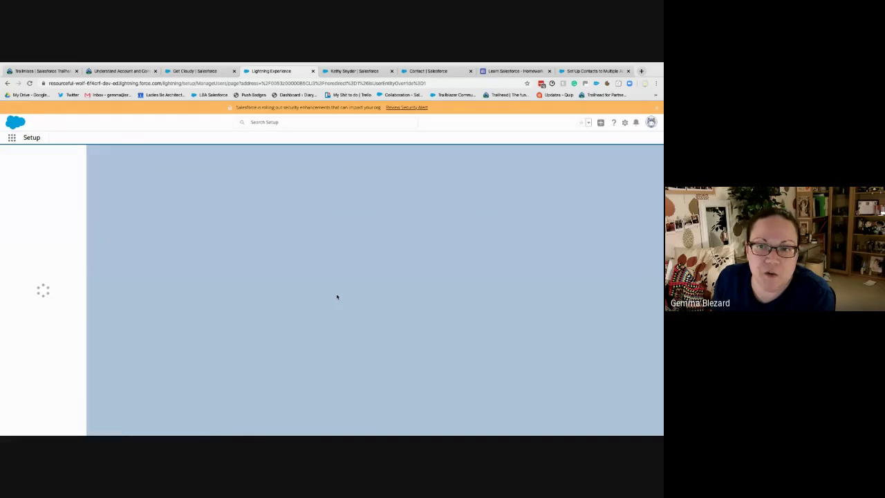
{"action": "right_click", "coordinate": [337, 296]}
{"action": "left_click", "coordinate": [290, 302]}
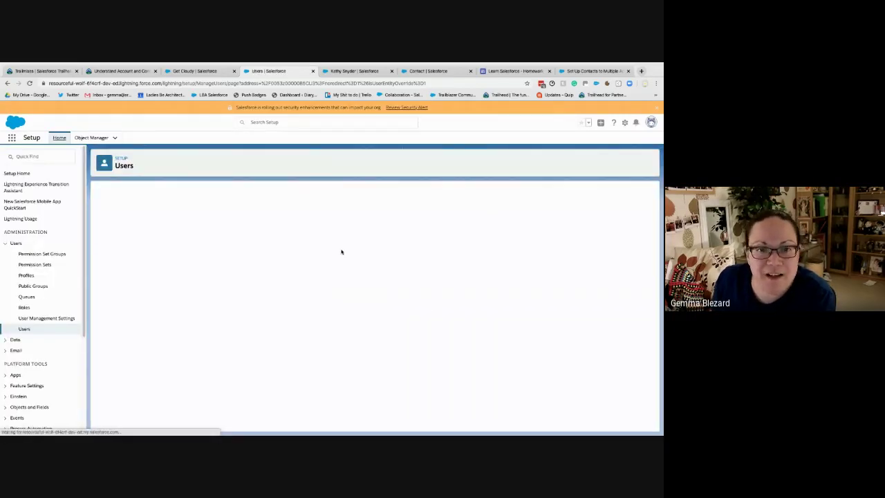
Reload the Users tab to refresh the user detail page with its Default Account Team section
{"action": "right_click", "coordinate": [222, 72]}
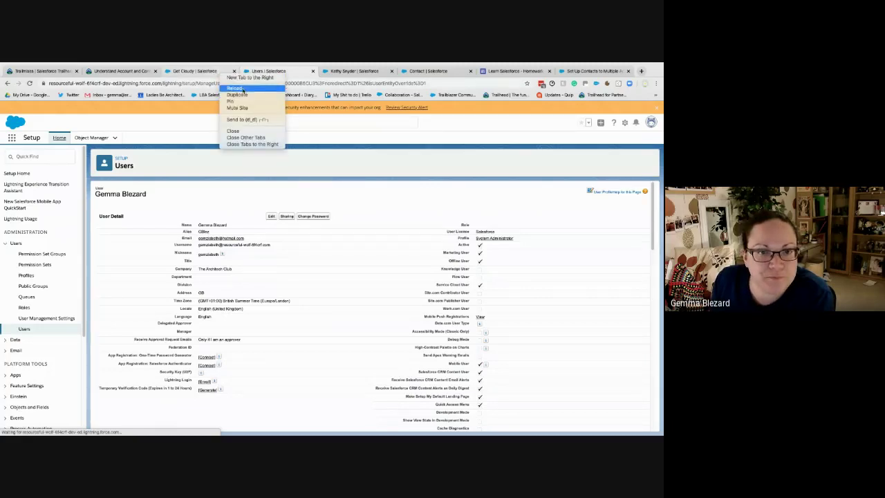
{"action": "left_click", "coordinate": [242, 88]}
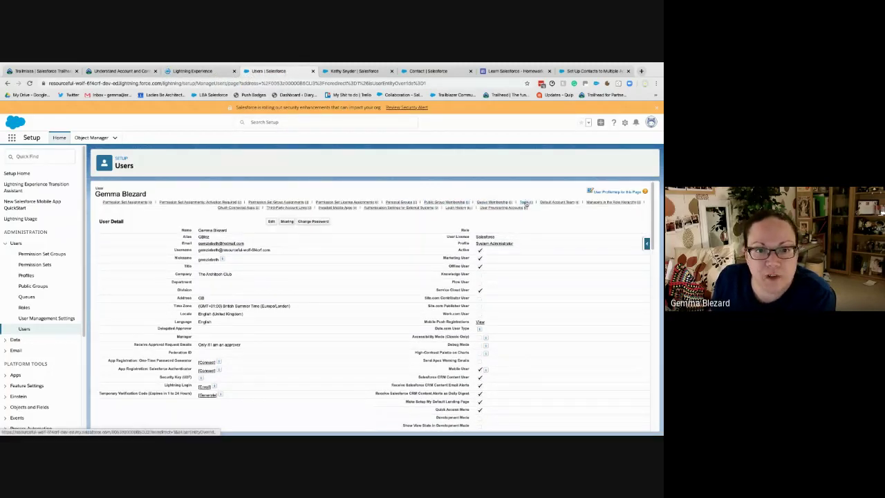
{"action": "mouse_move", "coordinate": [560, 203]}
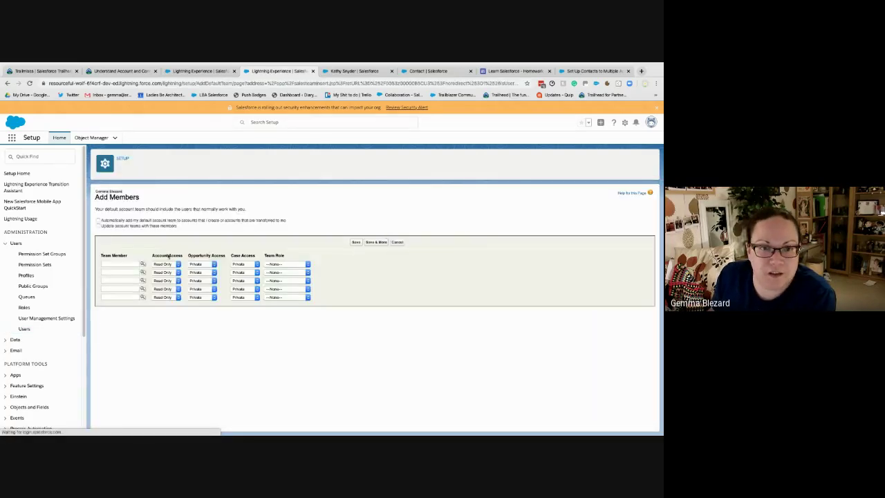
Pick the new user as team member and give Read/Write account, opportunity and case access
{"action": "left_click", "coordinate": [142, 265]}
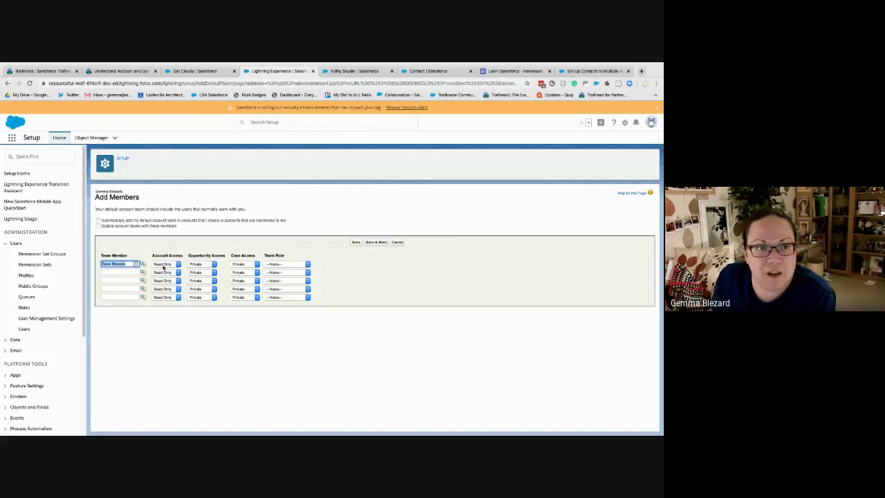
{"action": "left_click", "coordinate": [163, 266]}
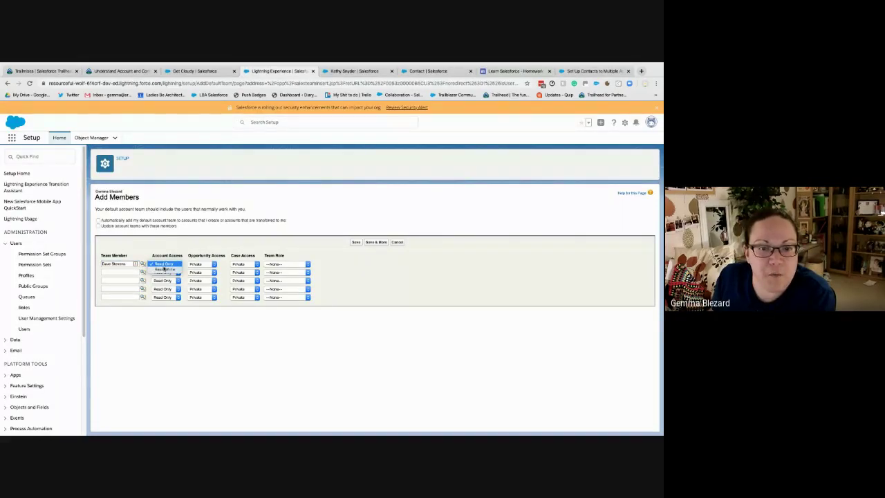
{"action": "left_click", "coordinate": [164, 269]}
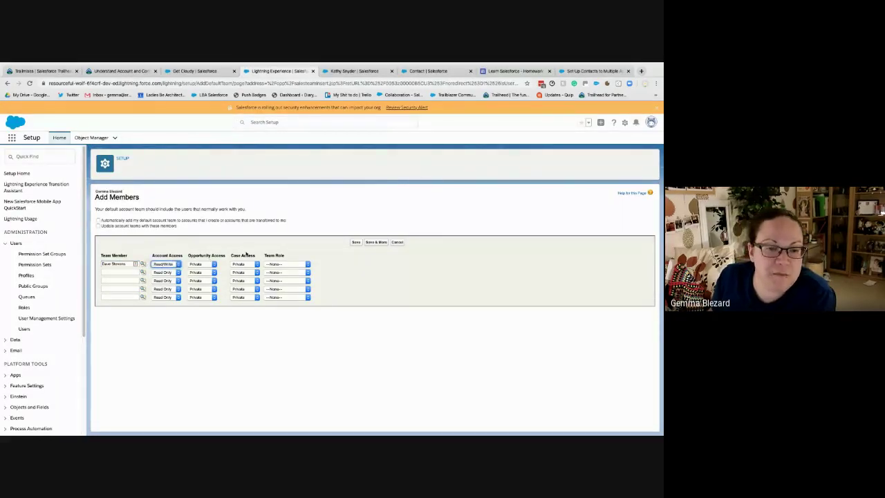
{"action": "left_click", "coordinate": [200, 264]}
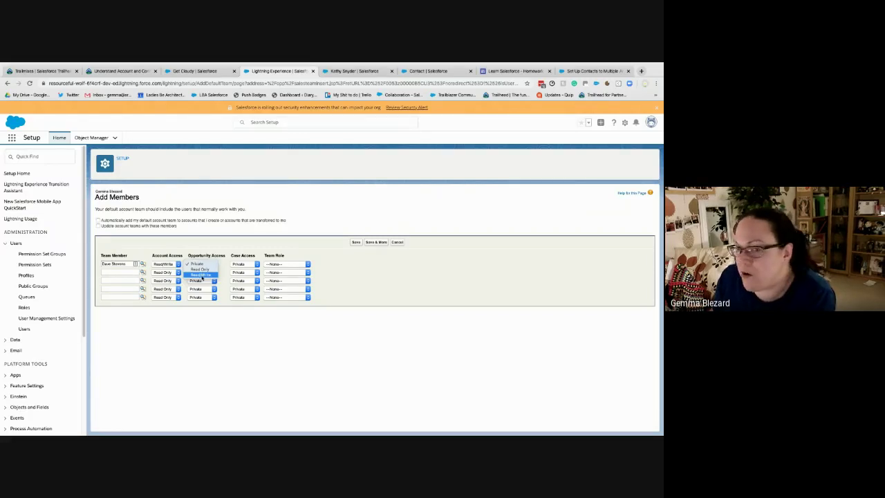
{"action": "left_click", "coordinate": [200, 275]}
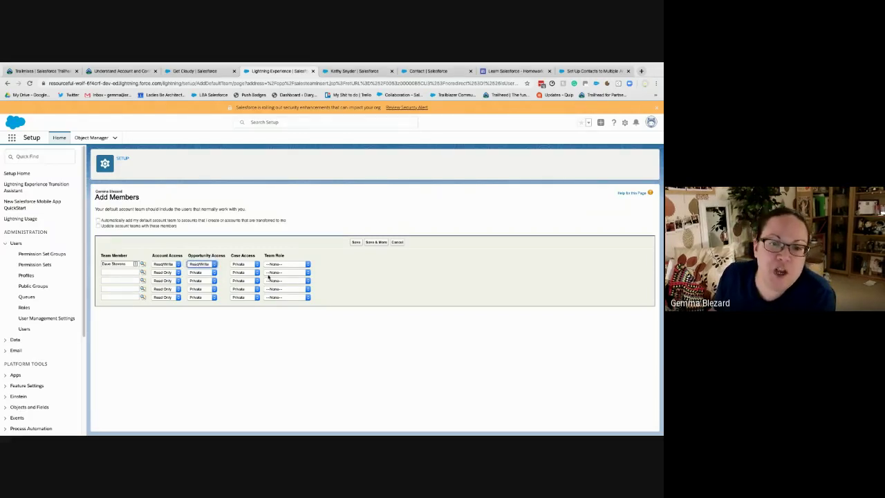
{"action": "left_click", "coordinate": [244, 265]}
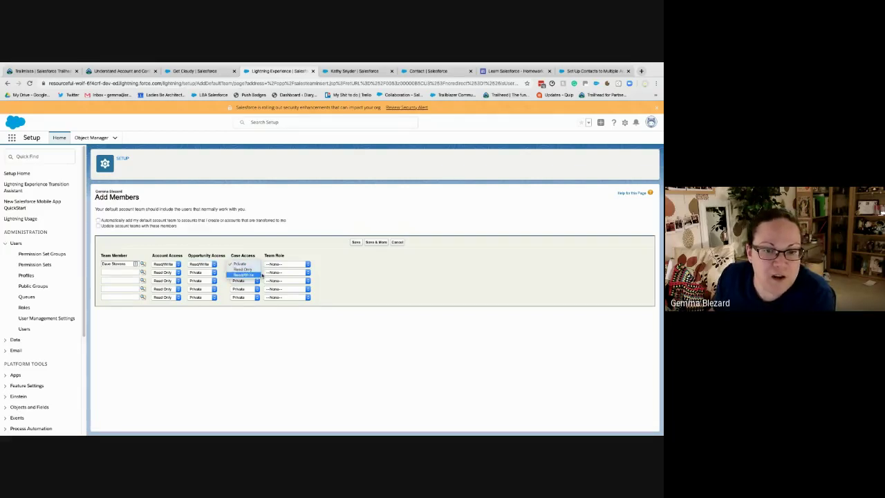
{"action": "left_click", "coordinate": [259, 274]}
Assign the Sales Support role, enable updating existing and new account teams, and save
{"action": "left_click", "coordinate": [279, 266]}
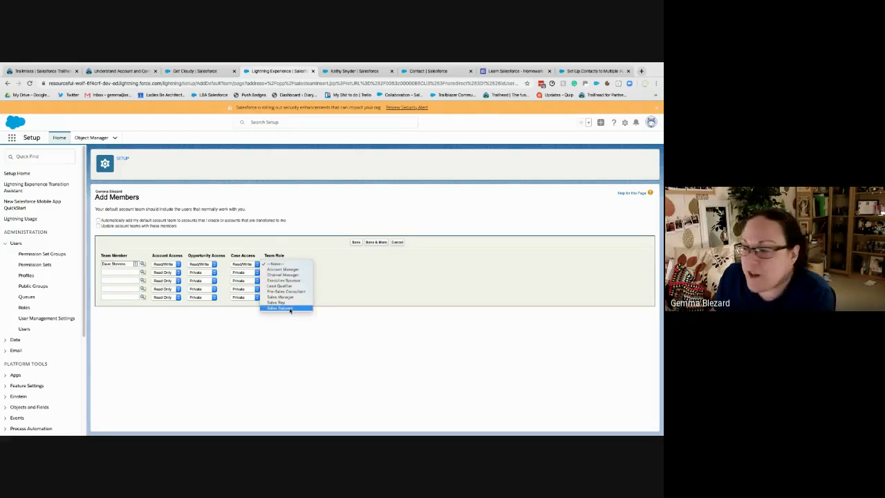
{"action": "left_click", "coordinate": [290, 308]}
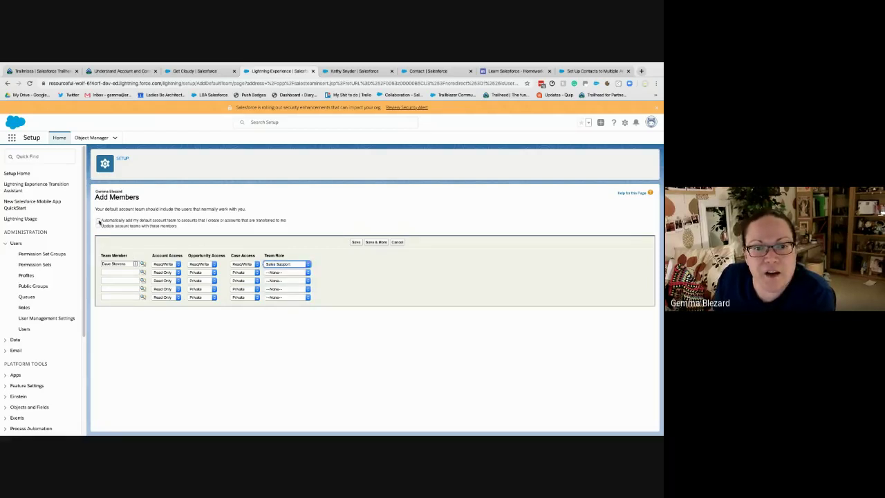
{"action": "left_click", "coordinate": [98, 226]}
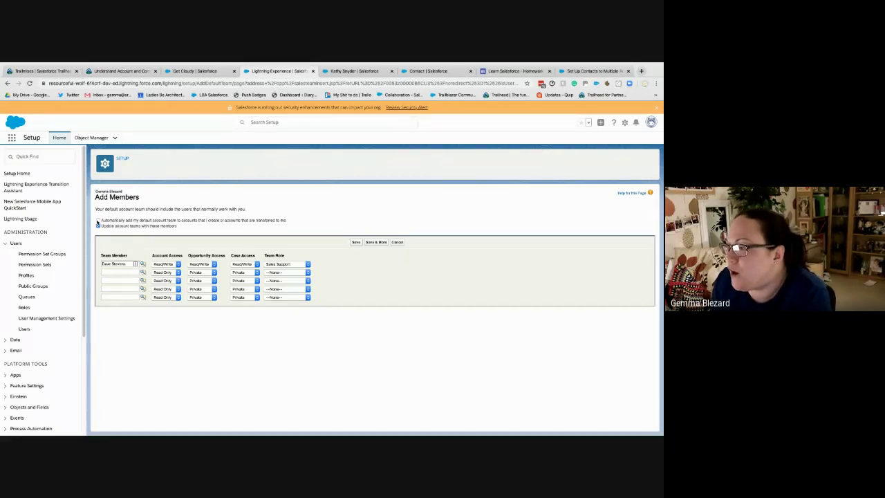
{"action": "left_click", "coordinate": [98, 220]}
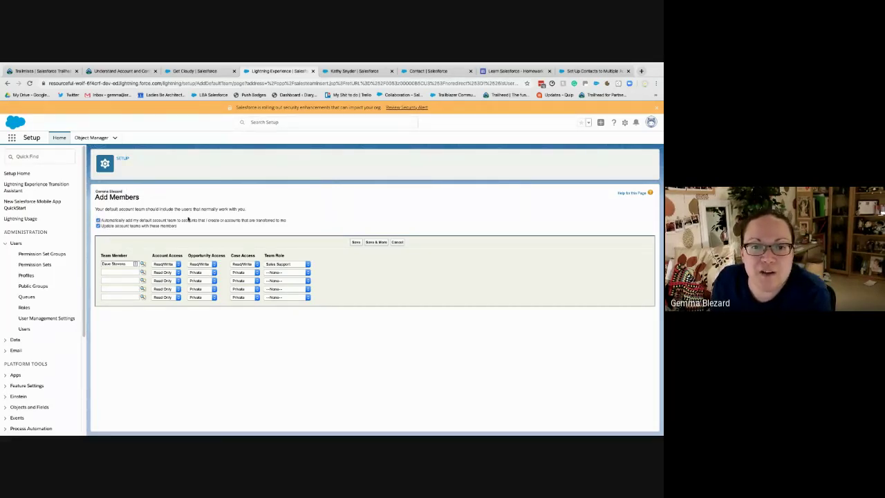
{"action": "left_click", "coordinate": [356, 242]}
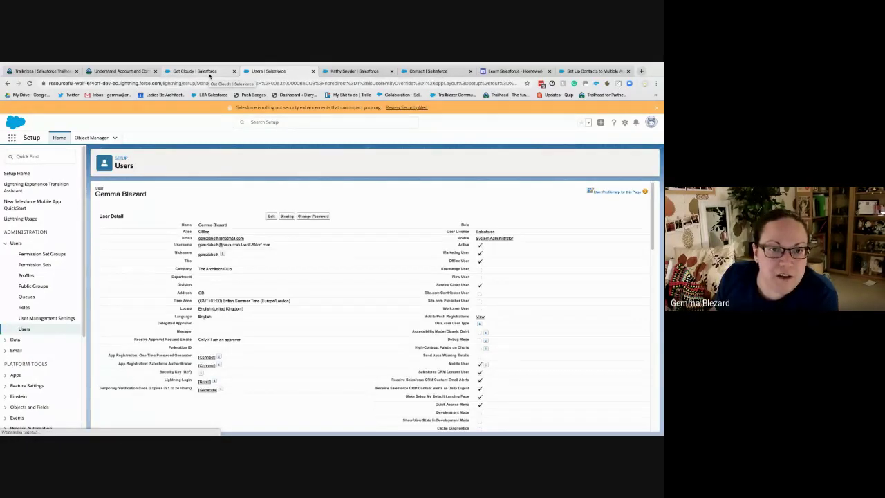
Reload Get Cloudy, confirm its Account Team shows the Sales Support member, then return to Trailhead
{"action": "right_click", "coordinate": [210, 76]}
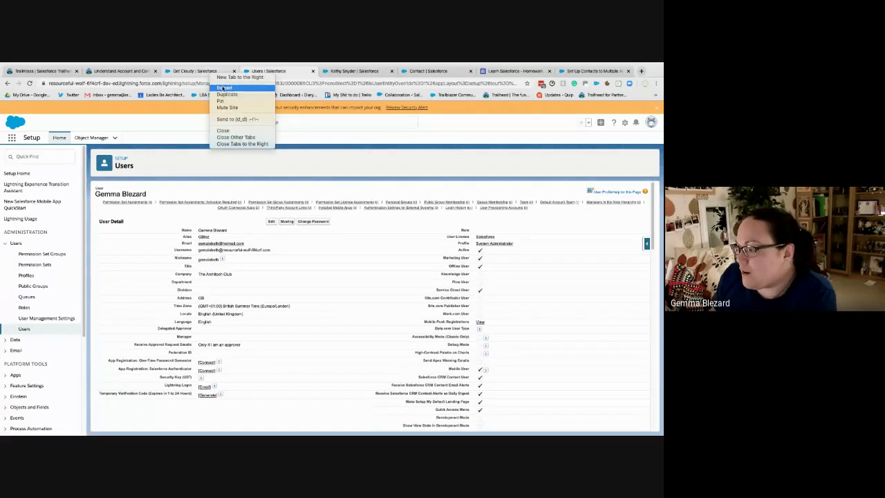
{"action": "left_click", "coordinate": [225, 87]}
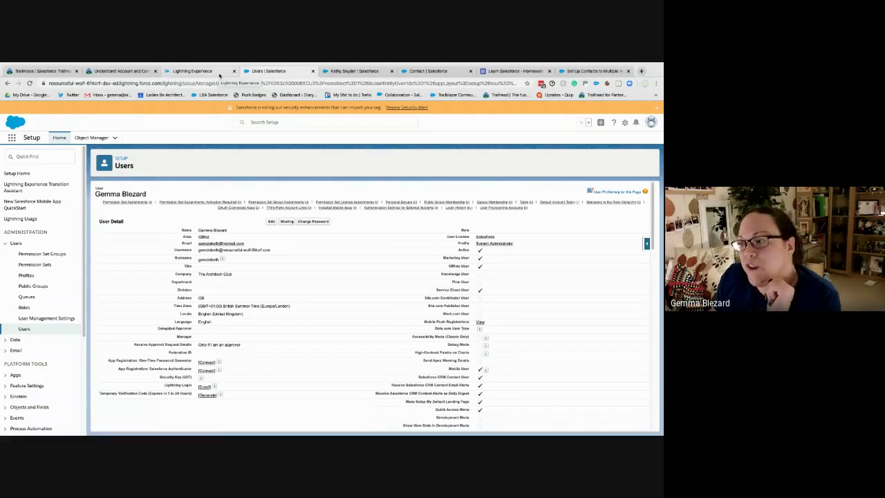
{"action": "left_click", "coordinate": [220, 71]}
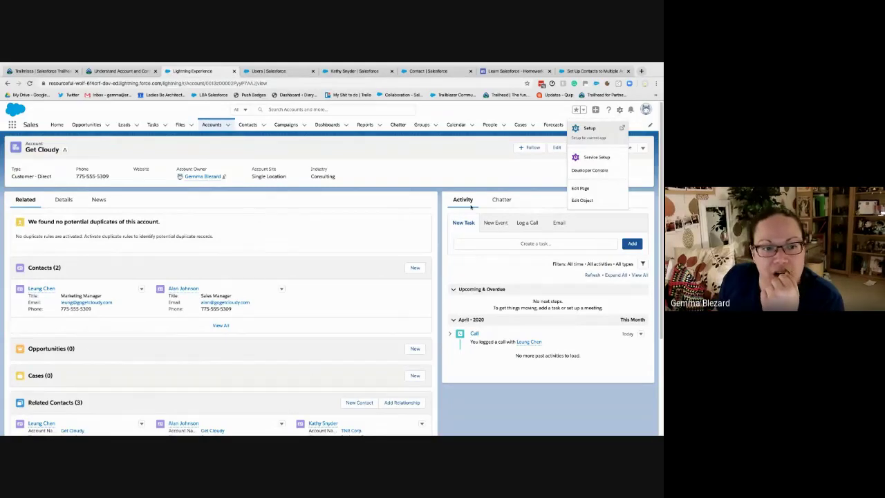
{"action": "key", "text": "super+r"}
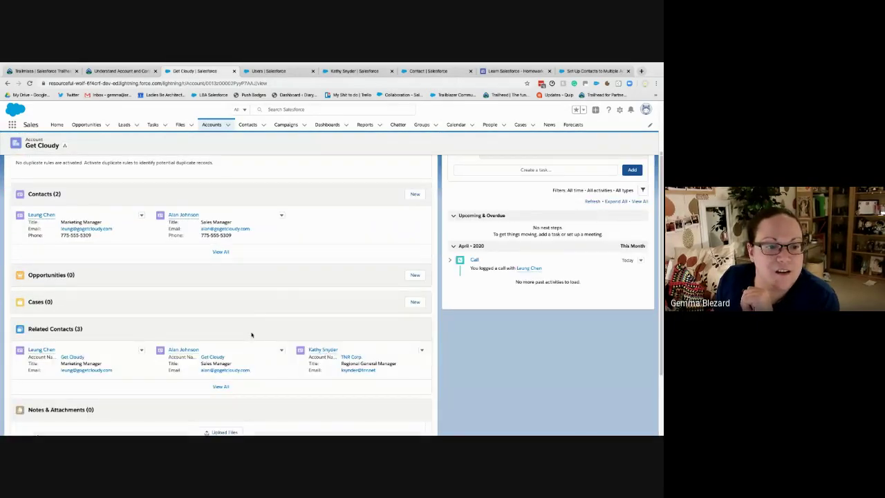
{"action": "scroll", "coordinate": [250, 334], "scroll_direction": "down", "scroll_amount": 2}
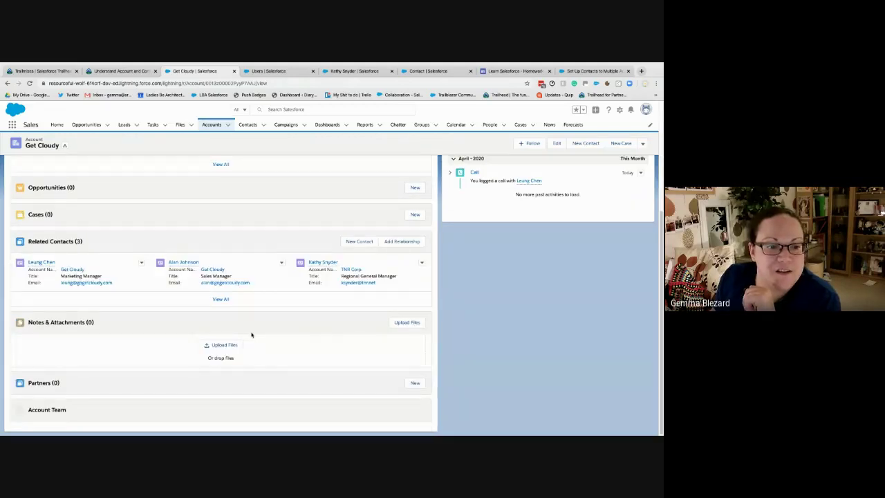
{"action": "scroll", "coordinate": [62, 393], "scroll_direction": "down", "scroll_amount": 1}
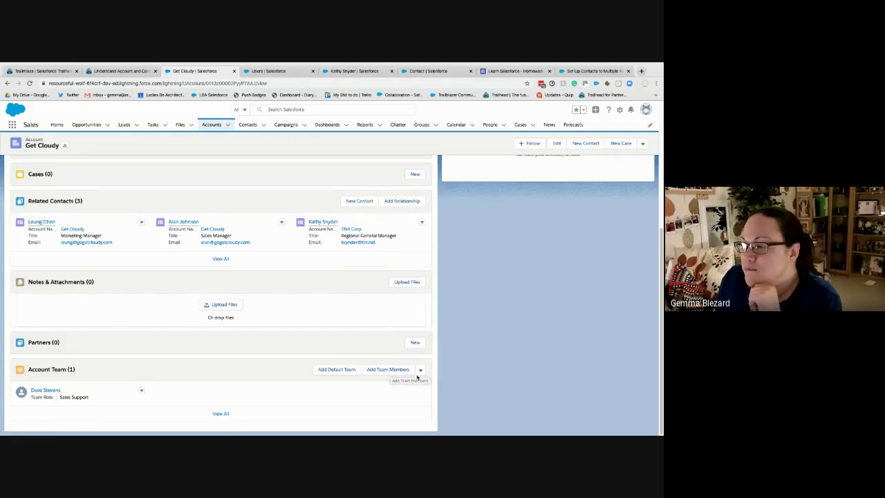
{"action": "left_click", "coordinate": [420, 370]}
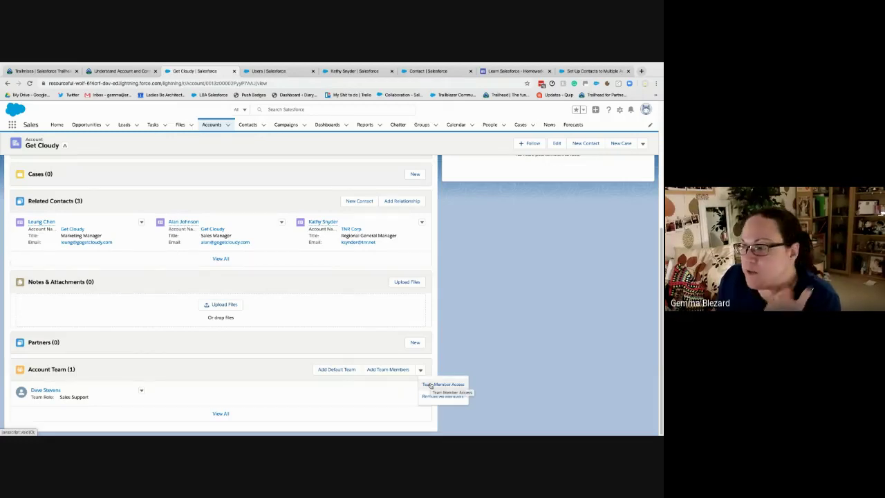
{"action": "key", "text": "super+Tab"}
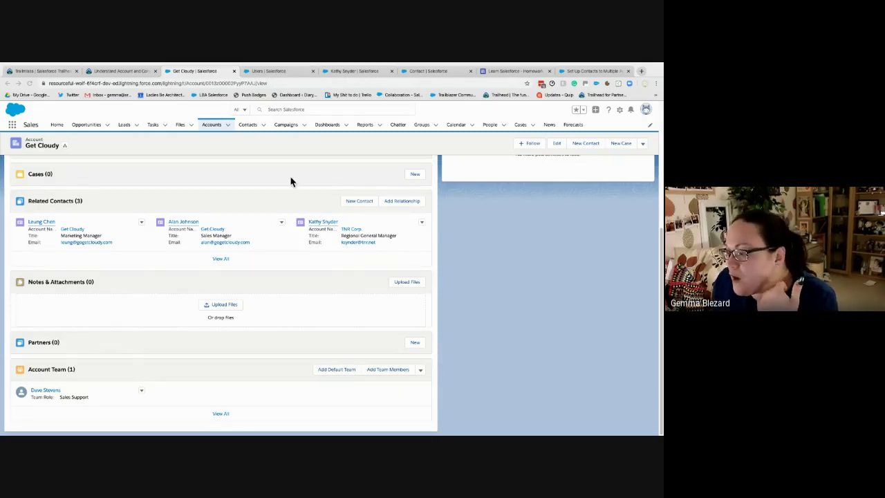
{"action": "left_click", "coordinate": [147, 73]}
{"action": "scroll", "coordinate": [225, 326], "scroll_direction": "down", "scroll_amount": 3}
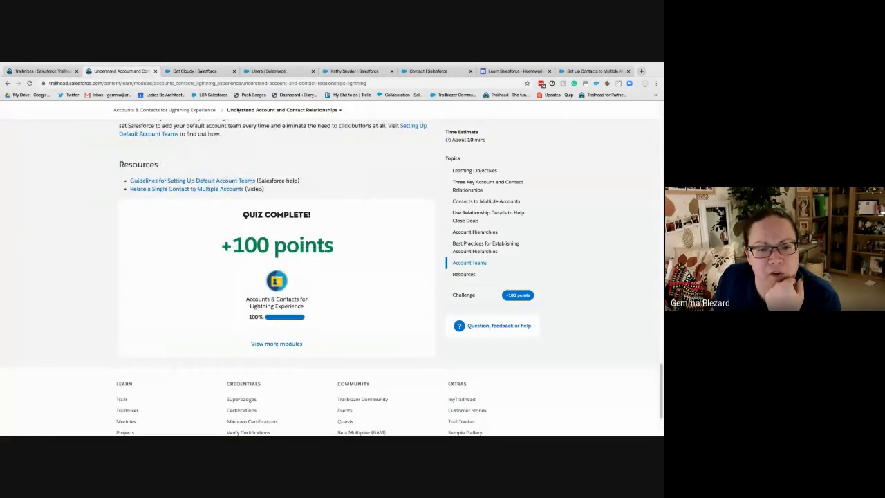
Copy the unit page address and load it in a new incognito window
{"action": "left_click", "coordinate": [152, 83]}
{"action": "right_click", "coordinate": [152, 83]}
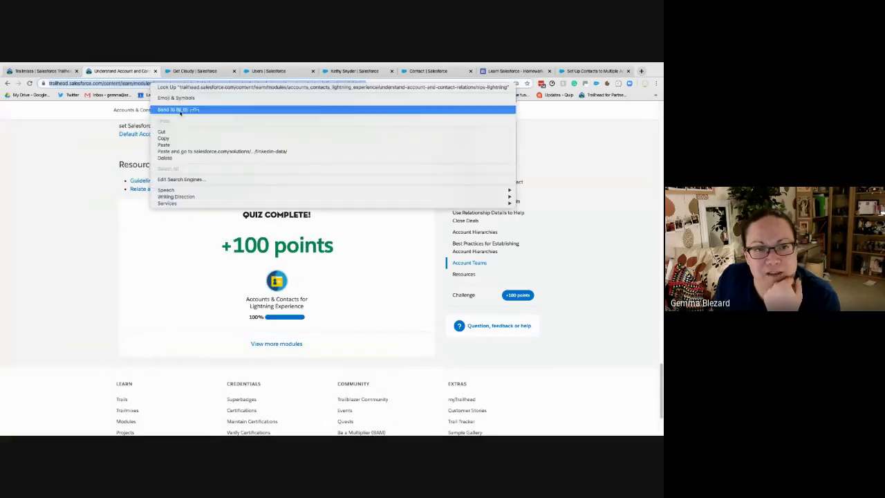
{"action": "left_click", "coordinate": [176, 142]}
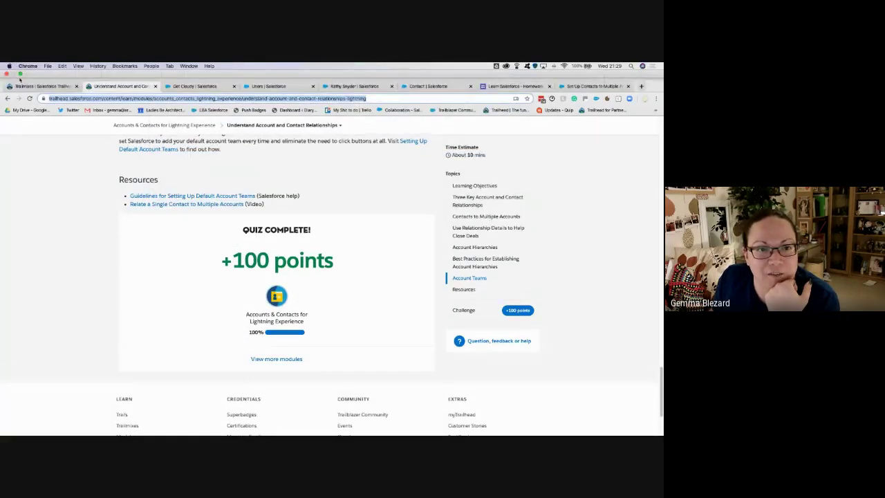
{"action": "left_click", "coordinate": [47, 66]}
{"action": "left_click", "coordinate": [73, 88]}
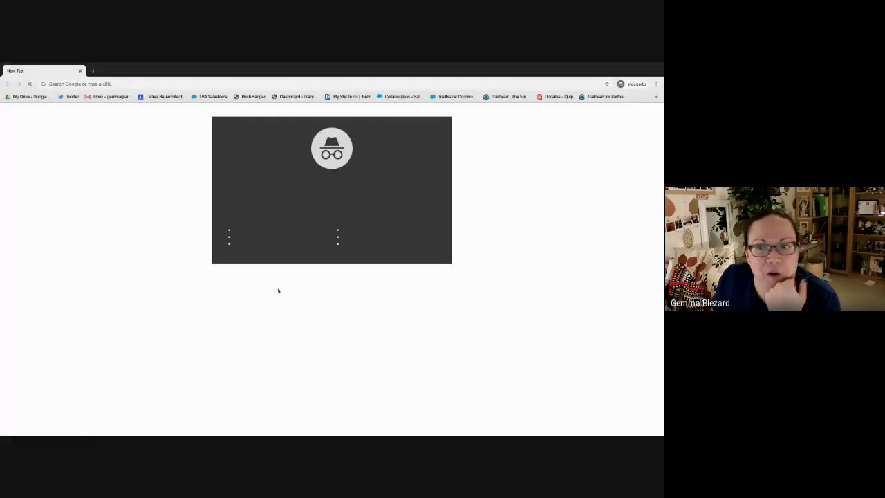
{"action": "key", "text": "super+v"}
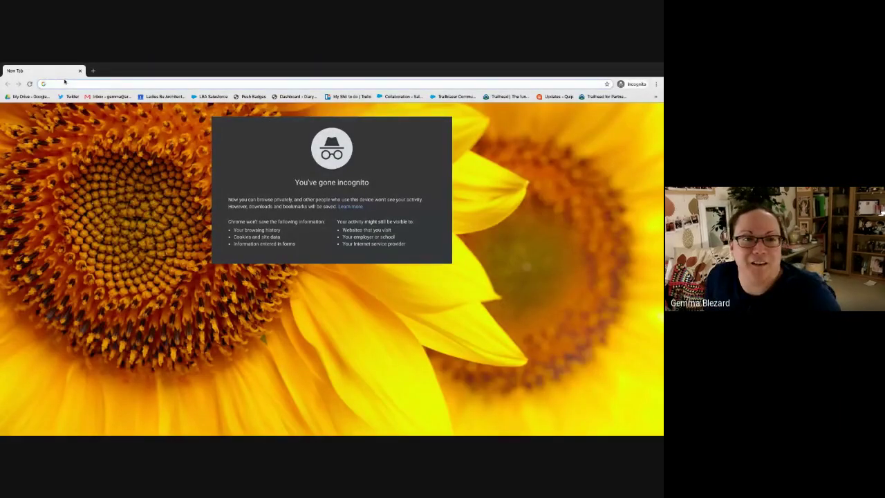
{"action": "key", "text": "Return"}
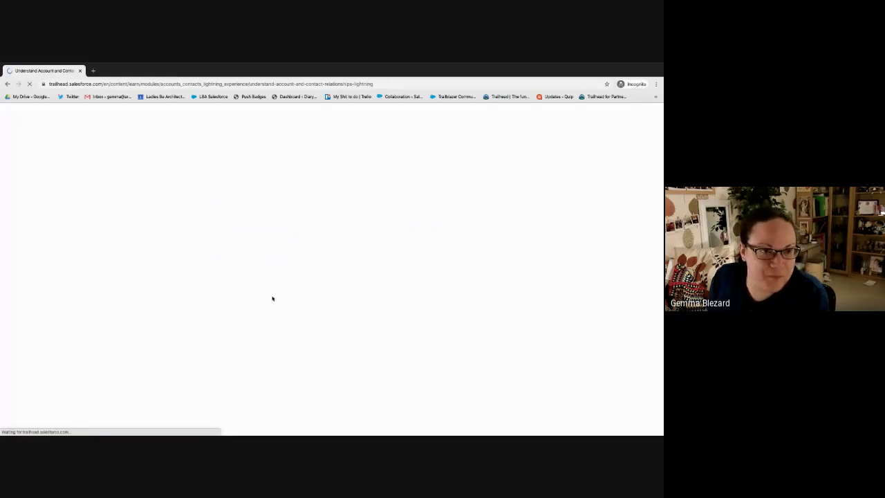
Accept the cookie notice and scroll down to the unit's three-question quiz
{"action": "scroll", "coordinate": [499, 341], "scroll_direction": "down", "scroll_amount": 3}
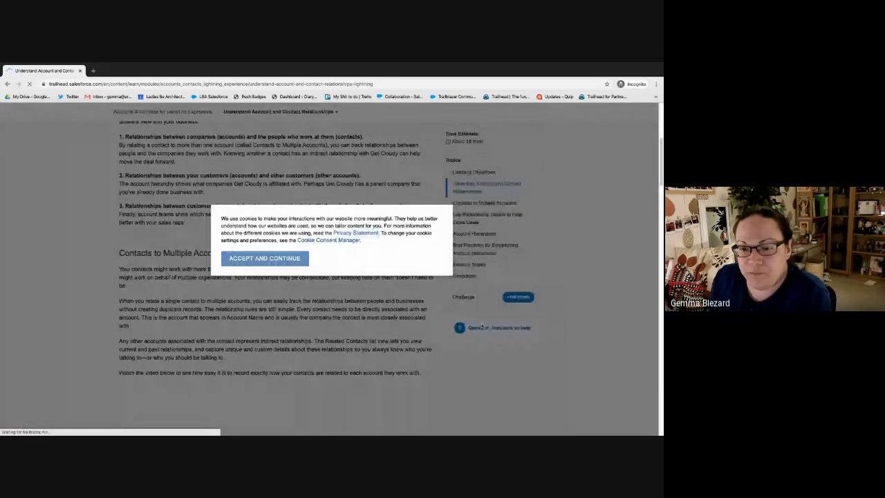
{"action": "left_click", "coordinate": [258, 259]}
{"action": "scroll", "coordinate": [303, 342], "scroll_direction": "down", "scroll_amount": 5}
{"action": "scroll", "coordinate": [303, 342], "scroll_direction": "down", "scroll_amount": 15}
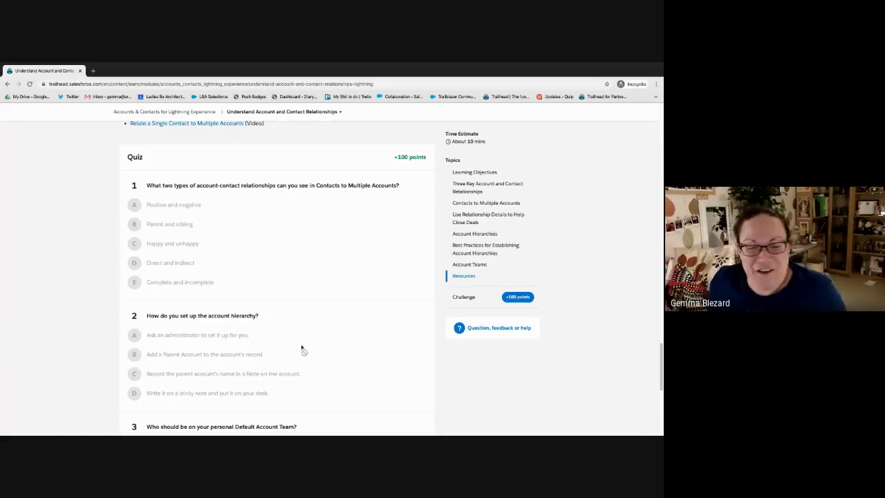
{"action": "scroll", "coordinate": [306, 354], "scroll_direction": "down", "scroll_amount": 1}
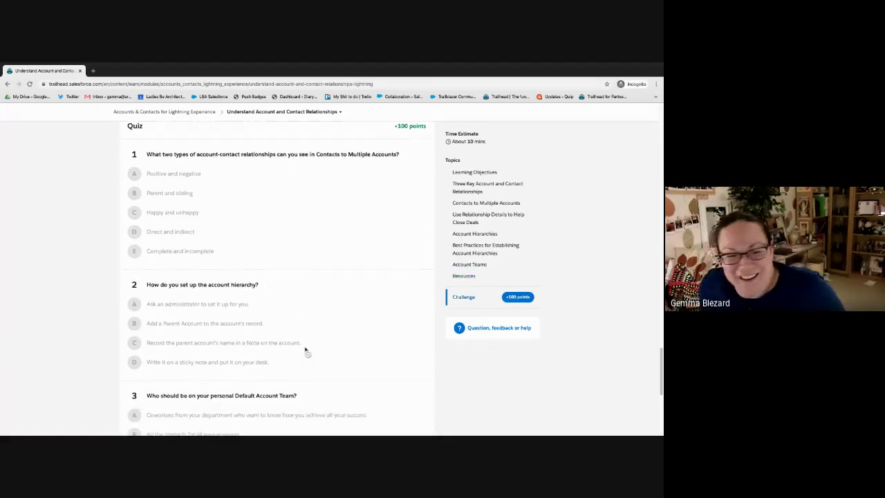
{"action": "scroll", "coordinate": [307, 351], "scroll_direction": "down", "scroll_amount": 3}
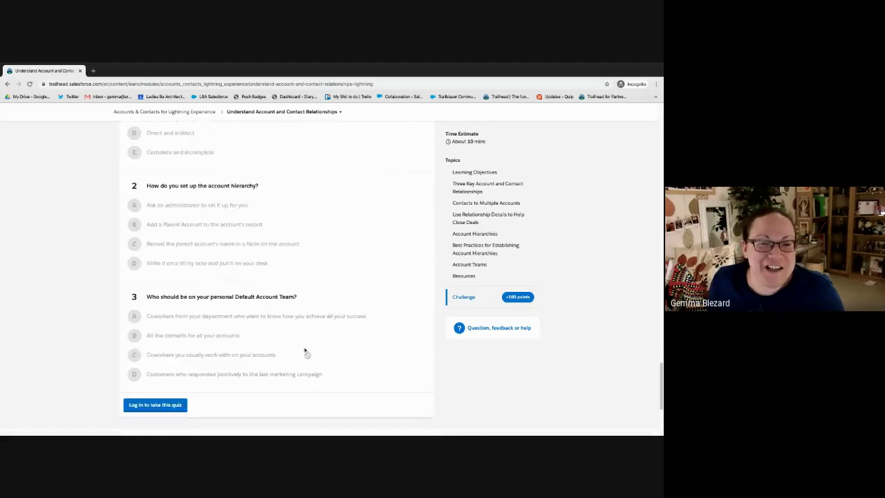
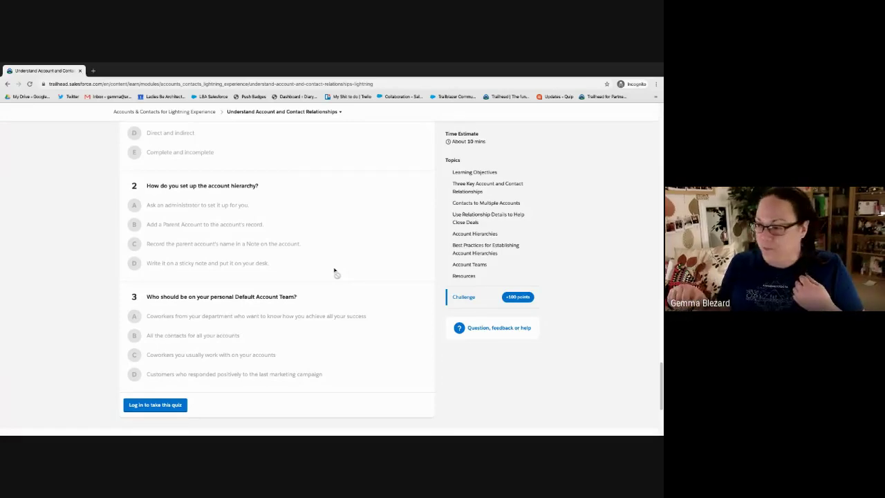
Scroll back up through the unit page in the incognito window
{"action": "scroll", "coordinate": [333, 271], "scroll_direction": "up", "scroll_amount": 1}
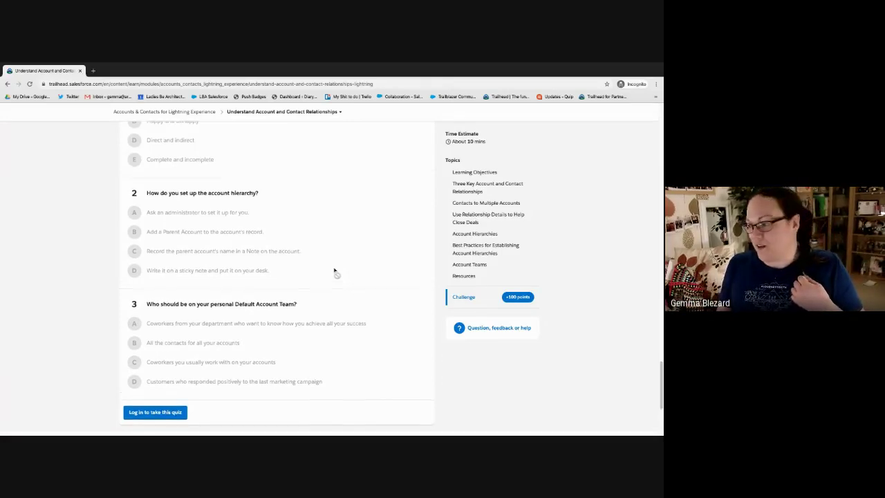
{"action": "scroll", "coordinate": [334, 271], "scroll_direction": "up", "scroll_amount": 1}
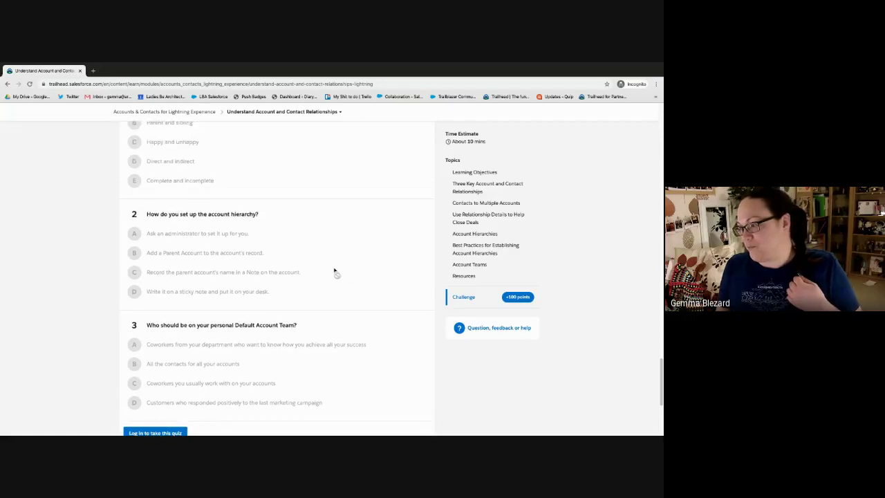
{"action": "scroll", "coordinate": [334, 271], "scroll_direction": "up", "scroll_amount": 1}
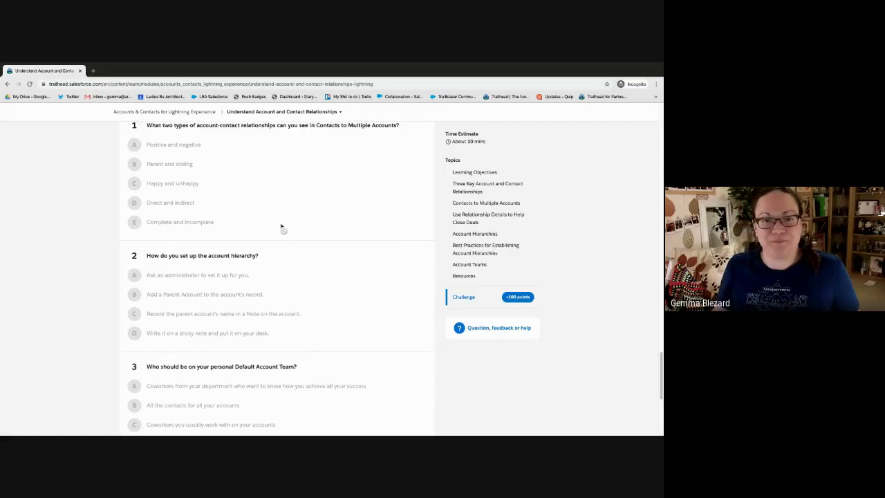
{"action": "scroll", "coordinate": [277, 263], "scroll_direction": "up", "scroll_amount": 10}
{"action": "scroll", "coordinate": [273, 261], "scroll_direction": "up", "scroll_amount": 10}
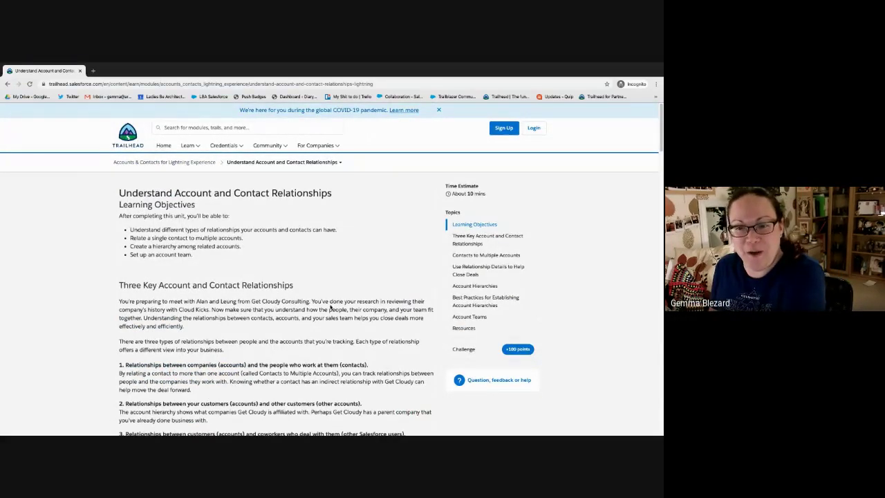
Switch to the logged-in browser, where the Account and Contact Relationships quiz shows +100 points
{"action": "key", "text": "ctrl+Left"}
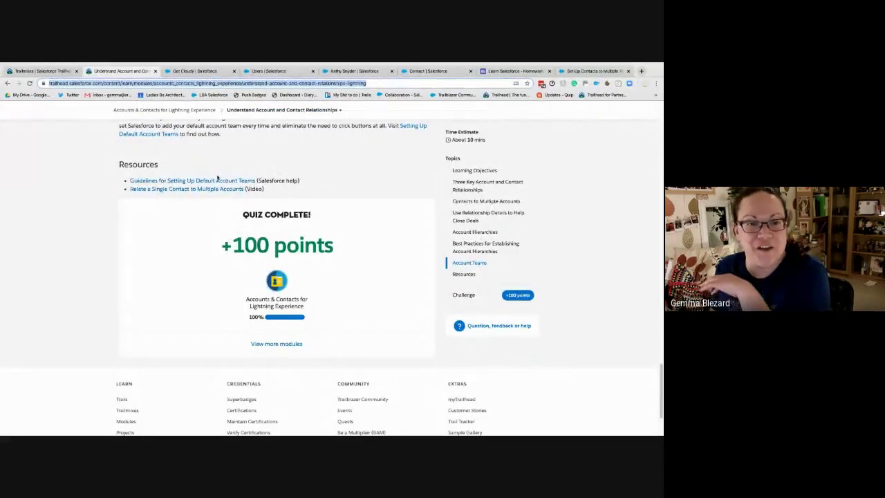
{"action": "left_click", "coordinate": [235, 175]}
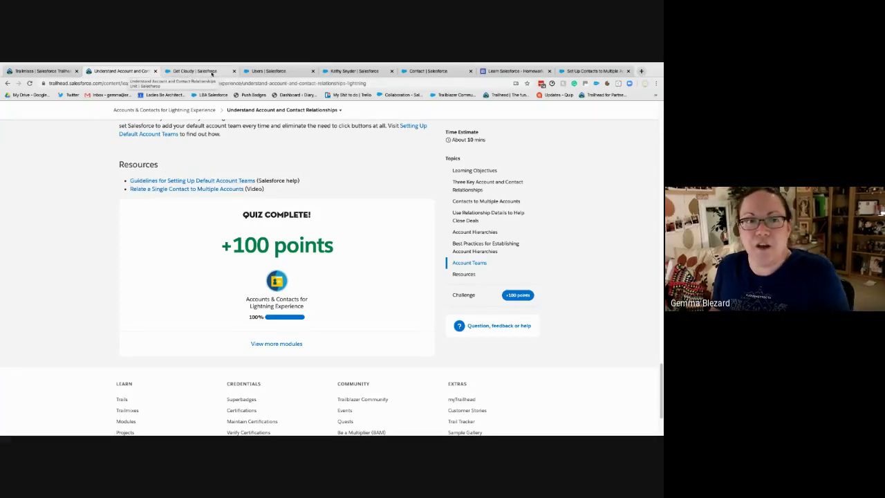
{"action": "key", "text": "ctrl+Left"}
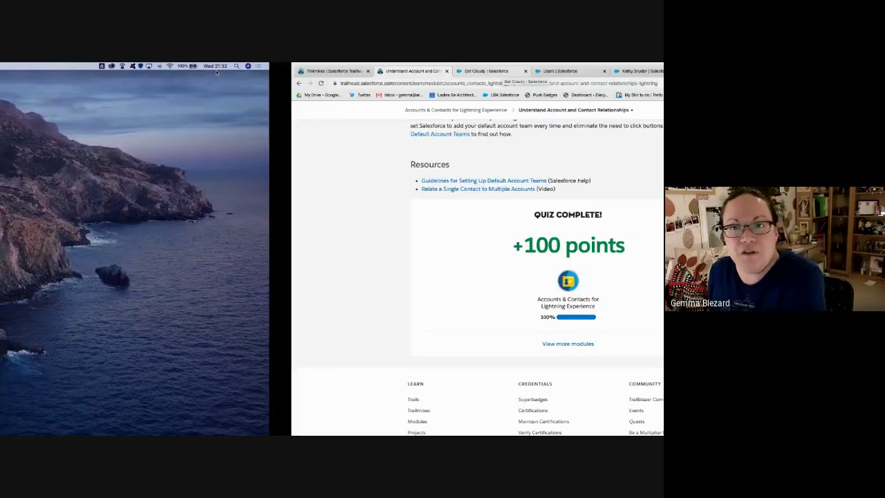
{"action": "key", "text": "ctrl+Right"}
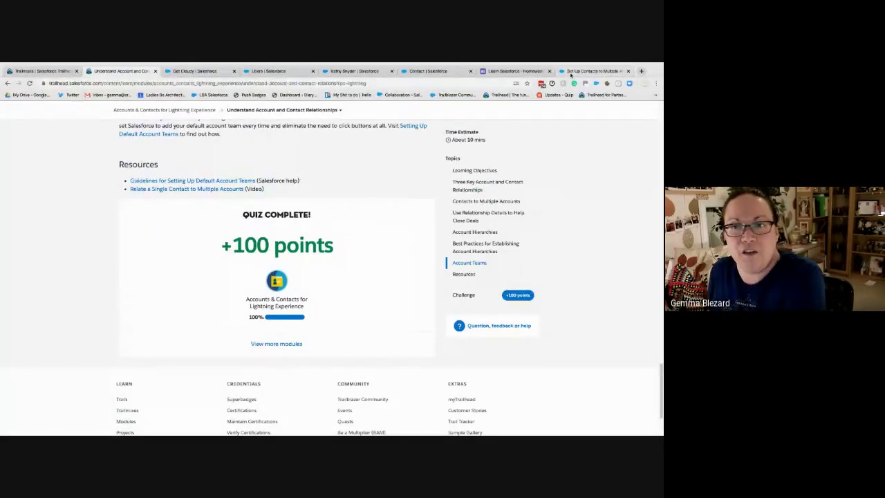
{"action": "key", "text": "ctrl+Right"}
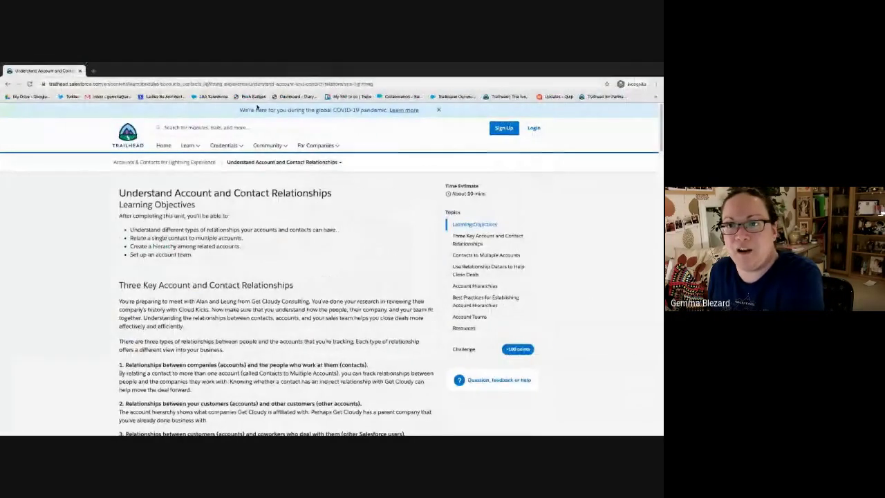
{"action": "key", "text": "ctrl+Left"}
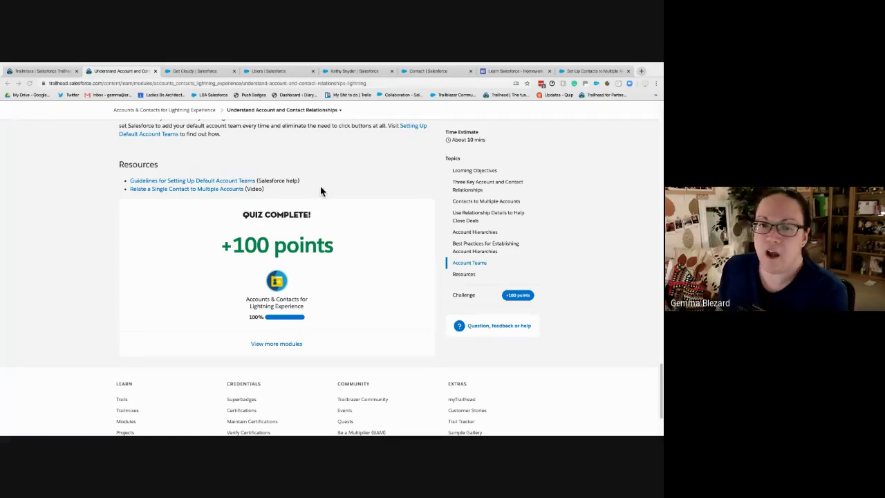
{"action": "scroll", "coordinate": [320, 192], "scroll_direction": "up", "scroll_amount": 10}
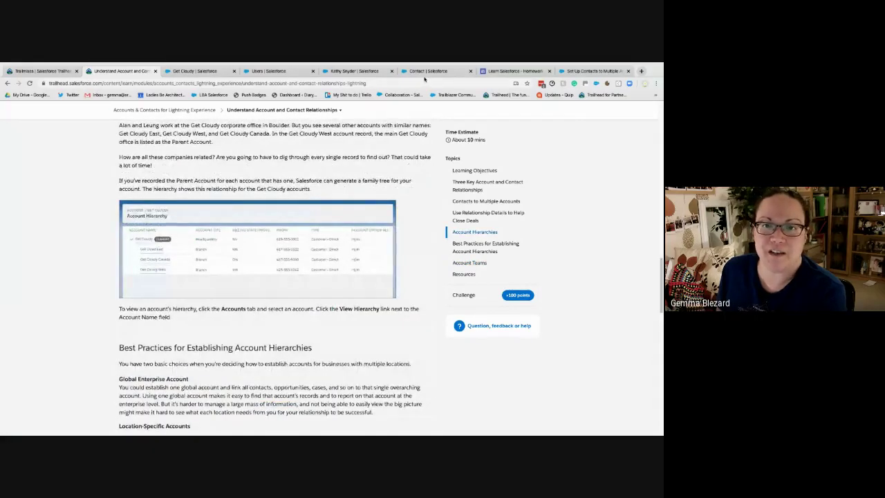
Close the Contact page-layouts and contact record tabs, then go back to the Account and Contact Relationships unit
{"action": "left_click", "coordinate": [456, 71]}
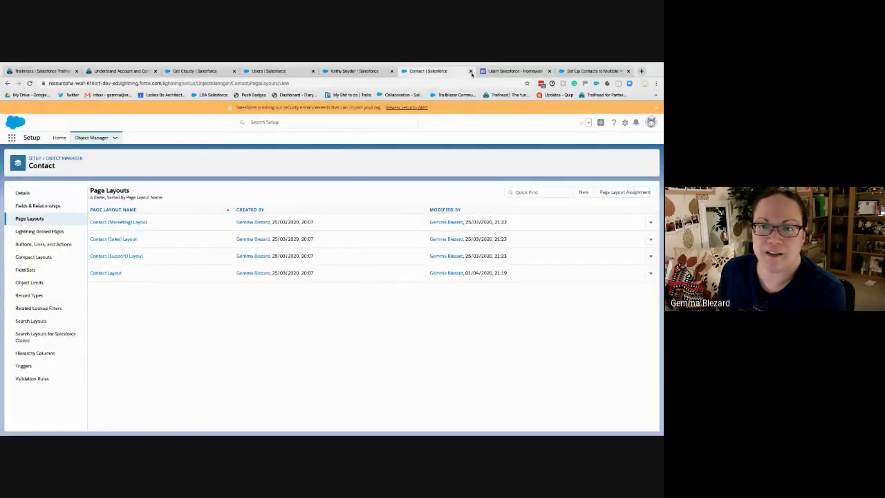
{"action": "left_click", "coordinate": [470, 72]}
{"action": "left_click", "coordinate": [380, 72]}
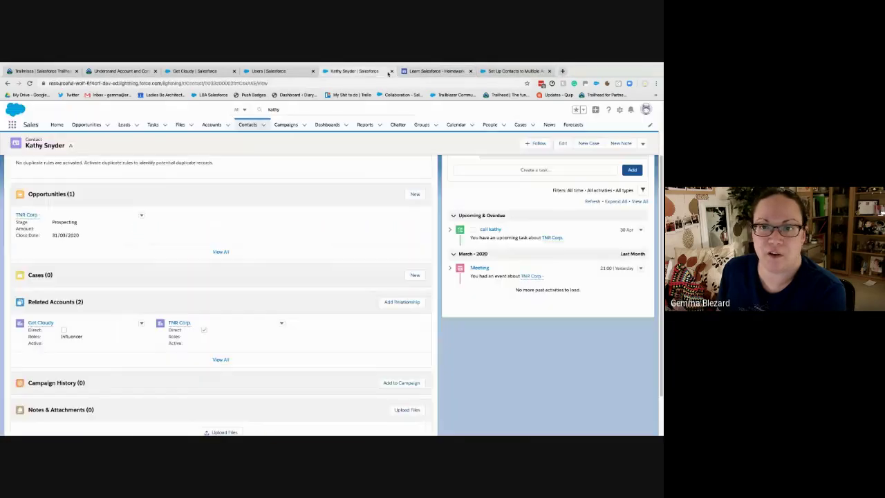
{"action": "left_click", "coordinate": [391, 71]}
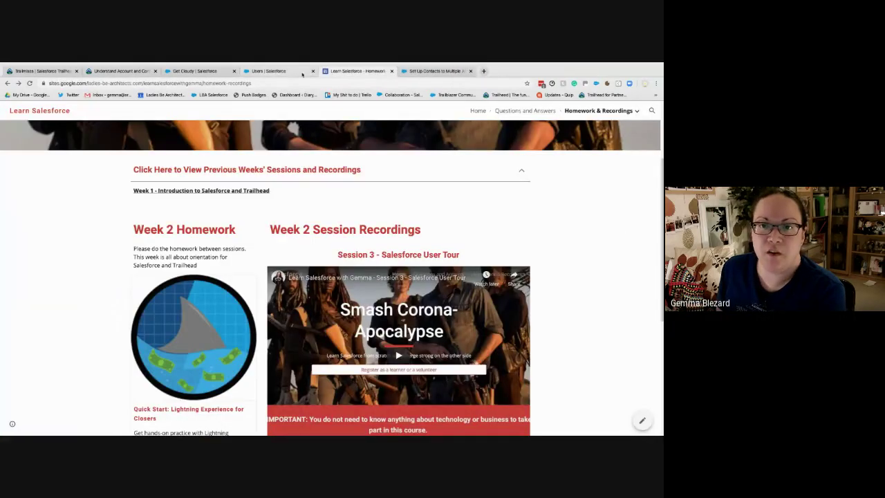
{"action": "left_click", "coordinate": [271, 71]}
{"action": "left_click", "coordinate": [195, 72]}
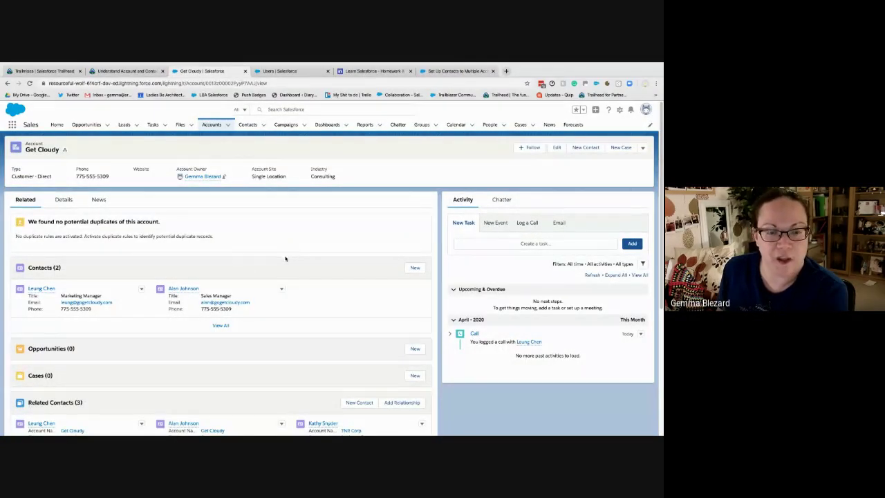
{"action": "left_click", "coordinate": [124, 71]}
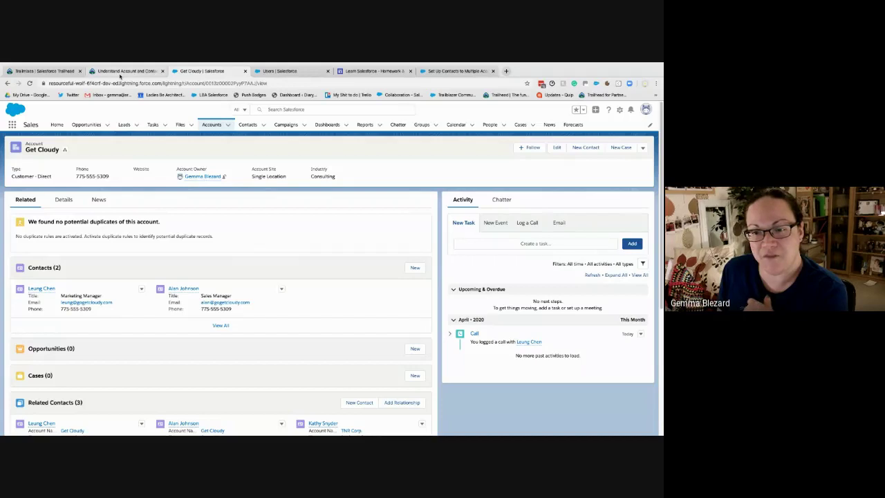
{"action": "scroll", "coordinate": [262, 209], "scroll_direction": "up", "scroll_amount": 10}
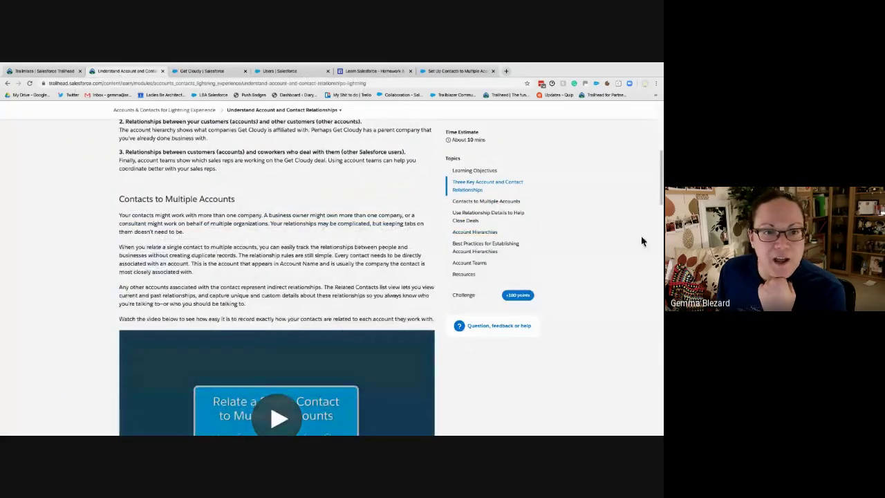
{"action": "scroll", "coordinate": [205, 189], "scroll_direction": "up", "scroll_amount": 5}
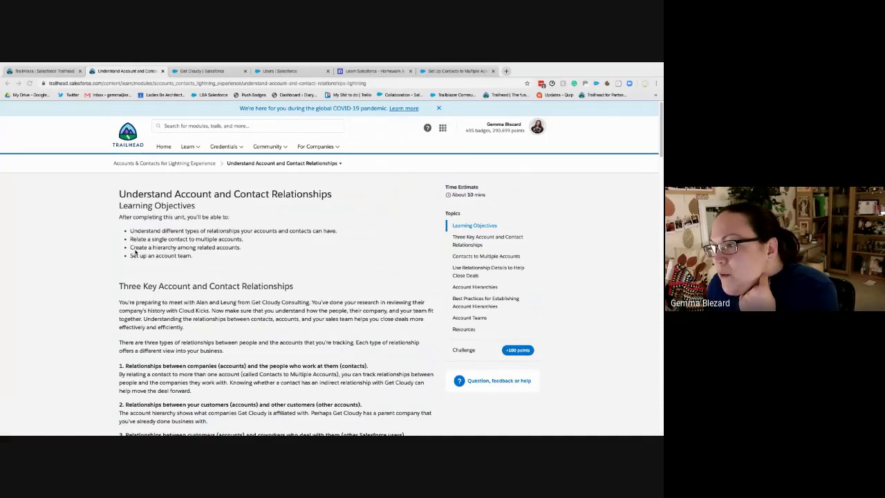
Search Trailhead for 'chatter' and open Chatter for Lightning Experience's Get Started with Chatter unit
{"action": "left_click", "coordinate": [193, 122]}
{"action": "type", "text": "chatter"}
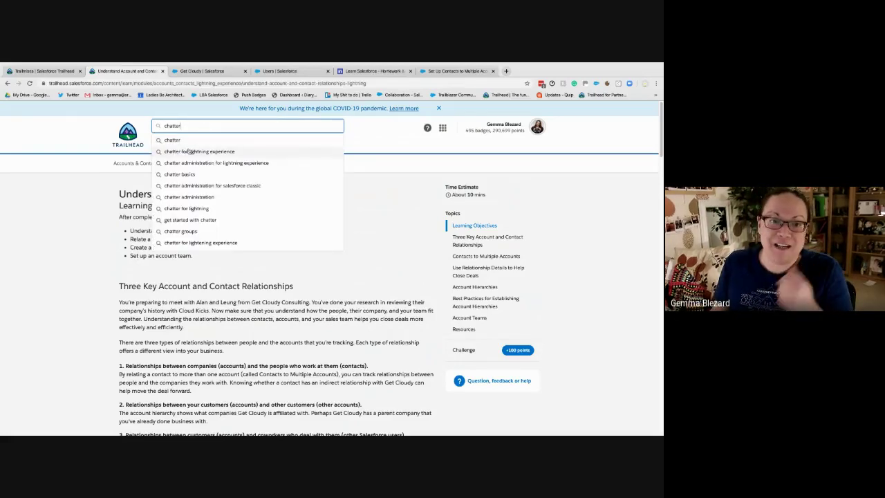
{"action": "left_click", "coordinate": [190, 151]}
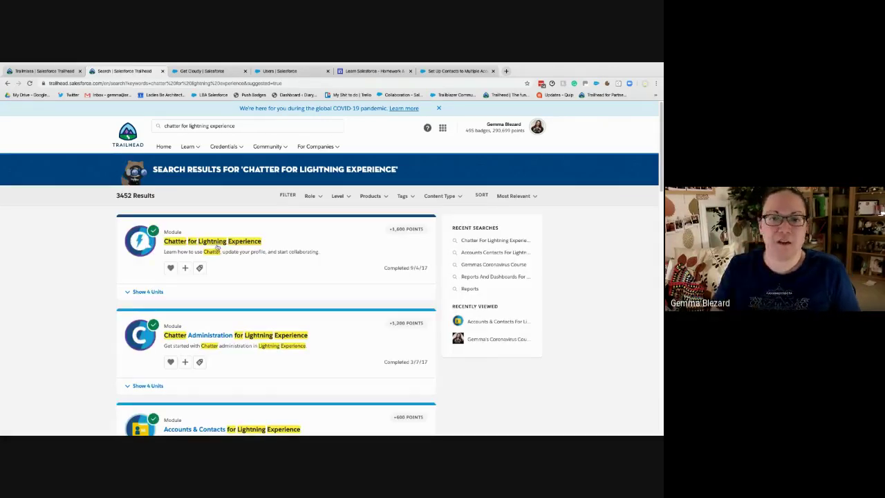
{"action": "left_click", "coordinate": [218, 243]}
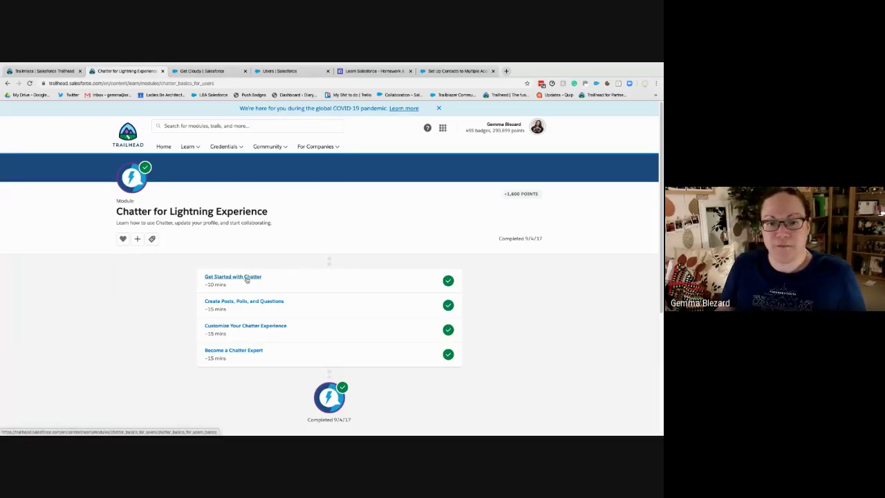
{"action": "left_click", "coordinate": [246, 278]}
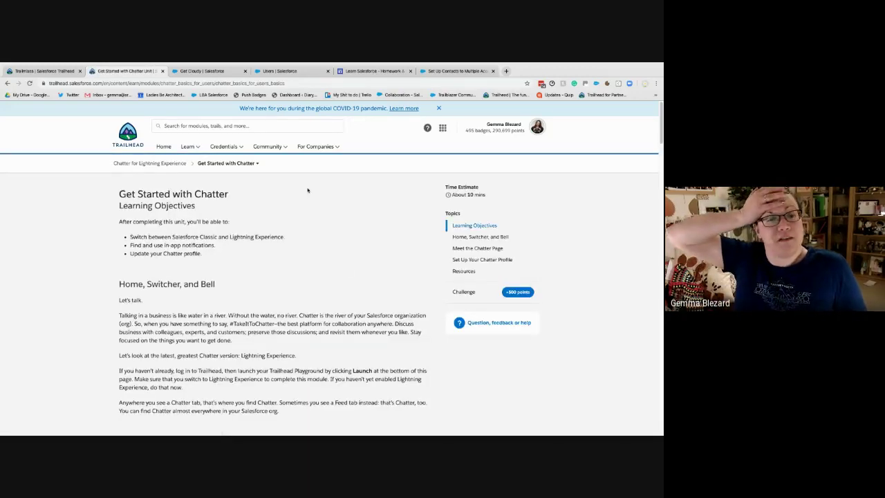
{"action": "left_click", "coordinate": [202, 71]}
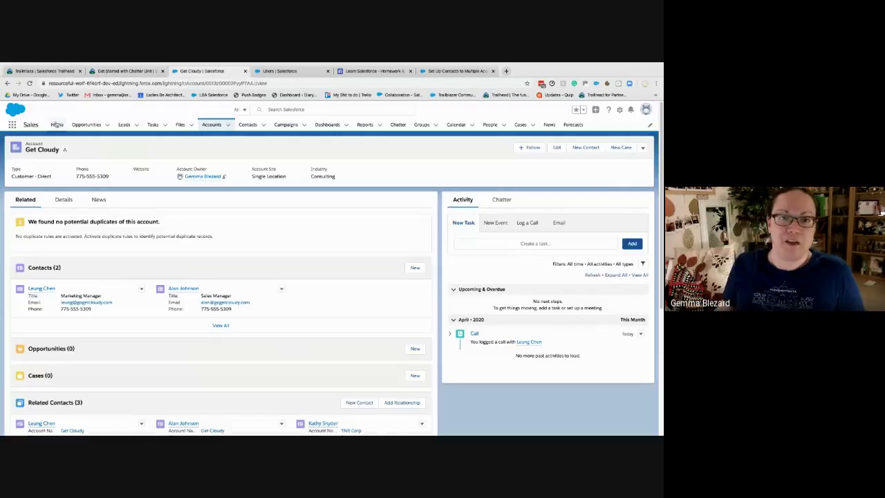
{"action": "left_click", "coordinate": [56, 125]}
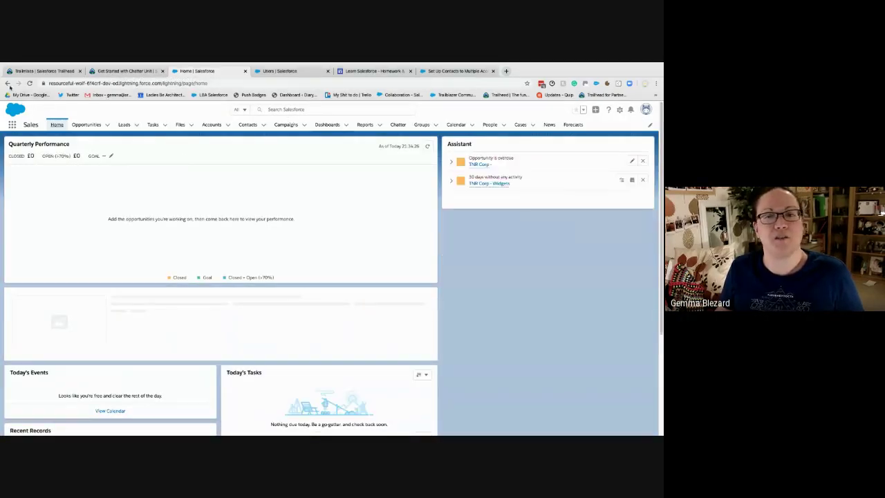
{"action": "left_click", "coordinate": [136, 72]}
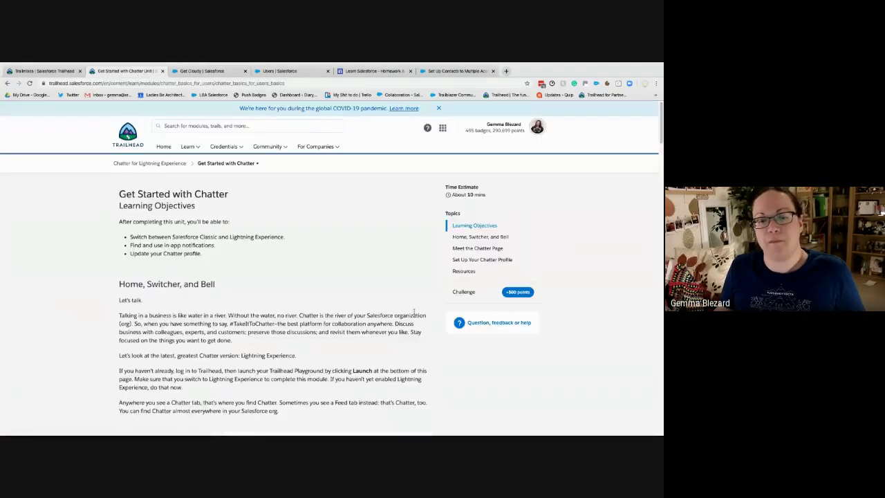
{"action": "scroll", "coordinate": [337, 387], "scroll_direction": "down", "scroll_amount": 2}
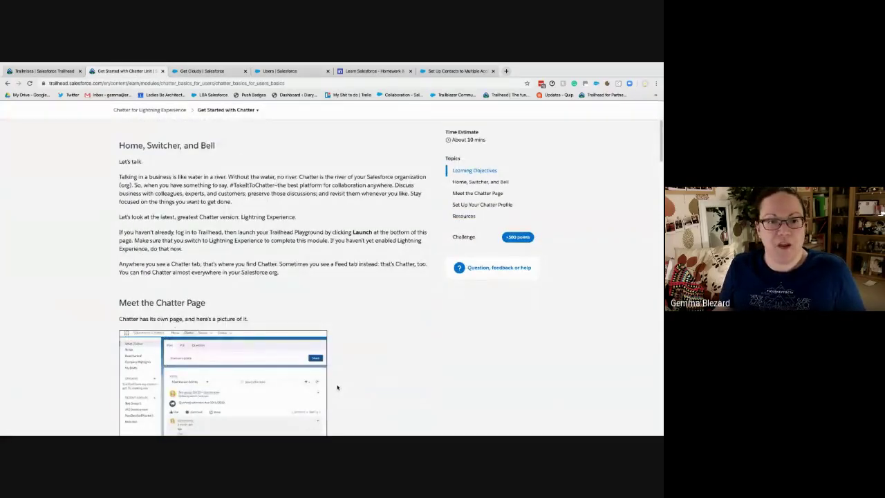
{"action": "scroll", "coordinate": [338, 387], "scroll_direction": "down", "scroll_amount": 1}
{"action": "scroll", "coordinate": [336, 388], "scroll_direction": "down", "scroll_amount": 1}
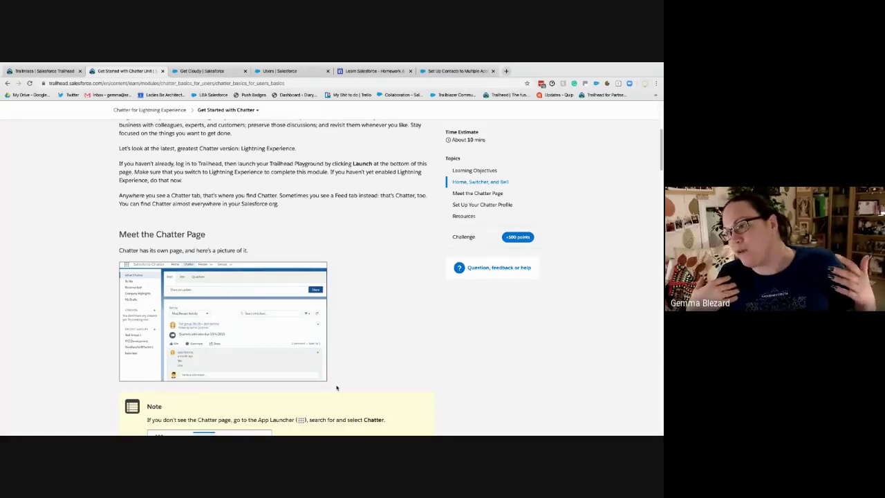
{"action": "scroll", "coordinate": [304, 318], "scroll_direction": "up", "scroll_amount": 1}
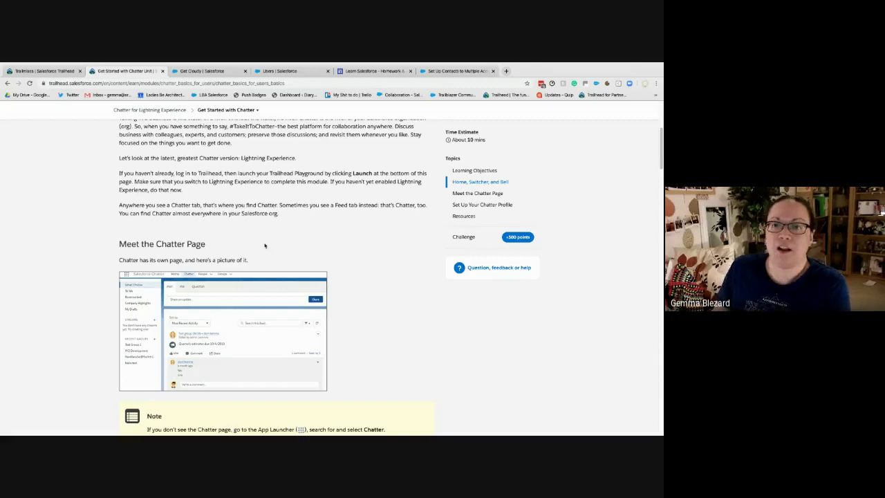
Scroll the Get Started with Chatter unit down to the Meet the Chatter Page section
{"action": "scroll", "coordinate": [266, 263], "scroll_direction": "up", "scroll_amount": 2}
{"action": "scroll", "coordinate": [264, 243], "scroll_direction": "down", "scroll_amount": 2}
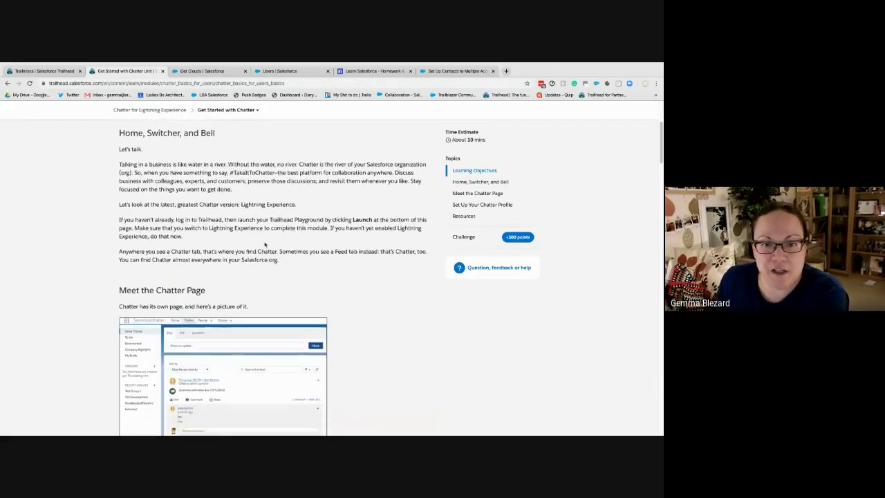
{"action": "scroll", "coordinate": [264, 244], "scroll_direction": "down", "scroll_amount": 1}
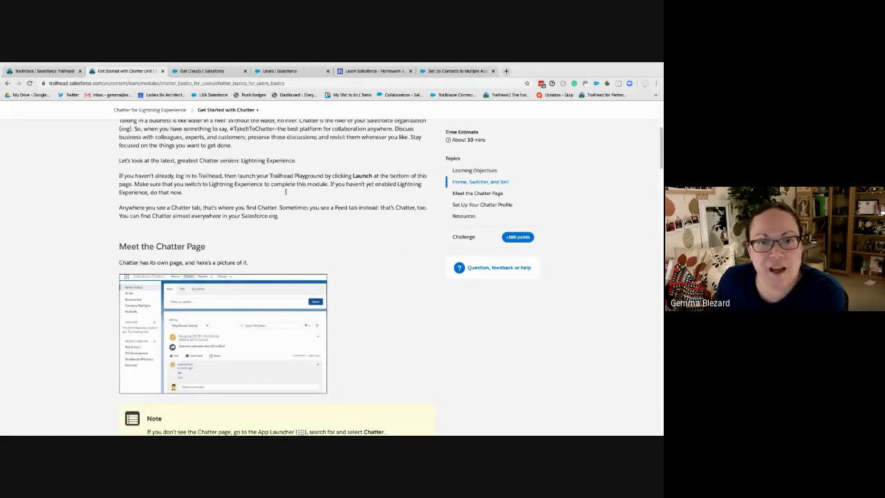
{"action": "scroll", "coordinate": [312, 205], "scroll_direction": "down", "scroll_amount": 1}
{"action": "scroll", "coordinate": [312, 206], "scroll_direction": "down", "scroll_amount": 1}
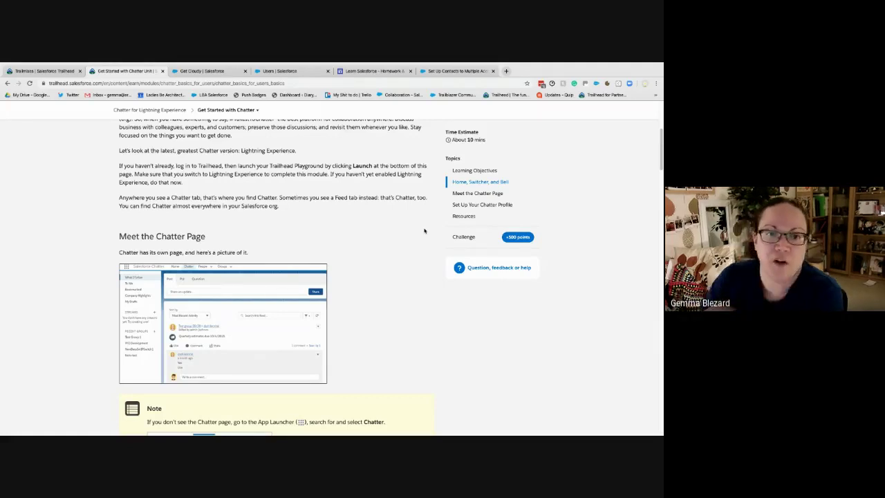
{"action": "scroll", "coordinate": [221, 197], "scroll_direction": "down", "scroll_amount": 1}
{"action": "scroll", "coordinate": [221, 197], "scroll_direction": "down", "scroll_amount": 3}
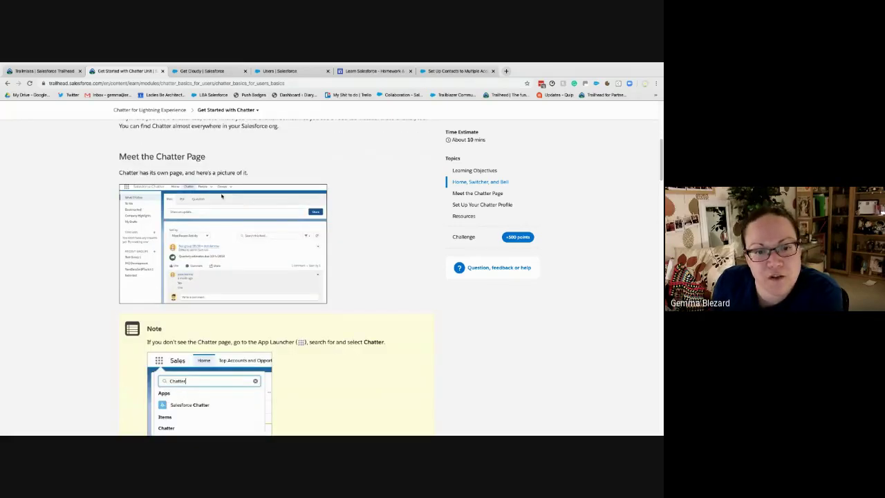
{"action": "scroll", "coordinate": [221, 197], "scroll_direction": "down", "scroll_amount": 8}
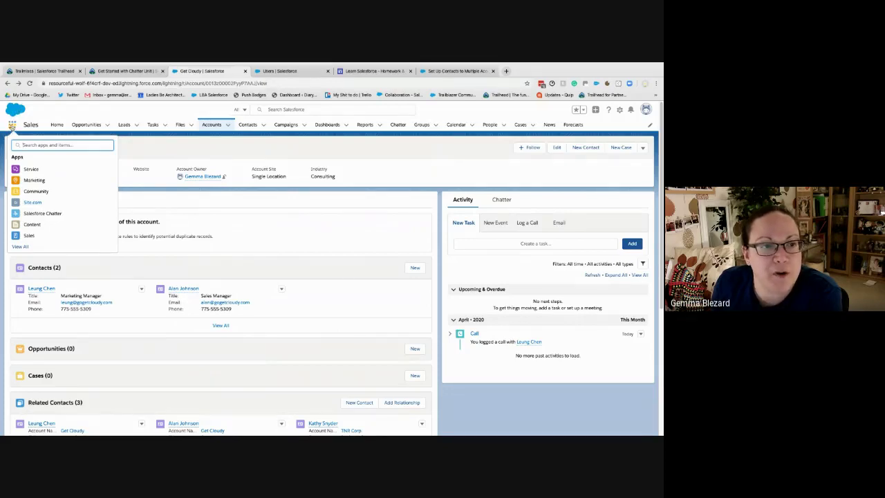
Launch the Salesforce Chatter app and go to its Chatter feed page
{"action": "left_click", "coordinate": [40, 212]}
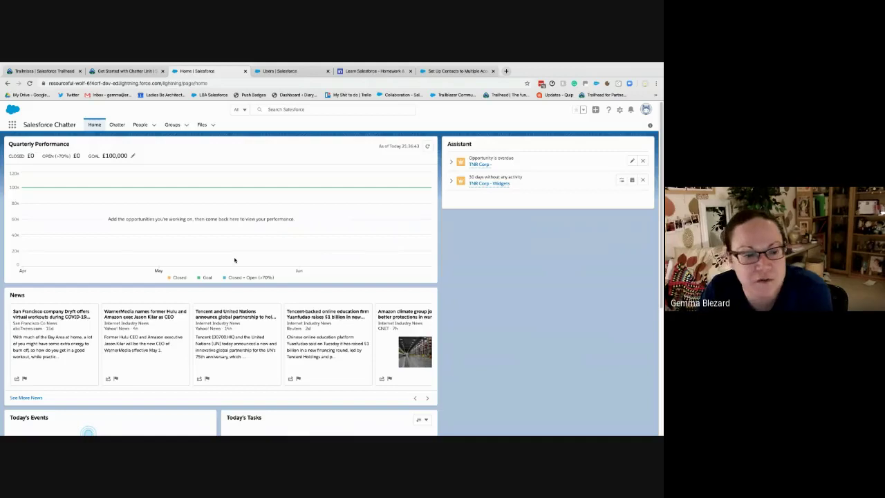
{"action": "left_click", "coordinate": [117, 125]}
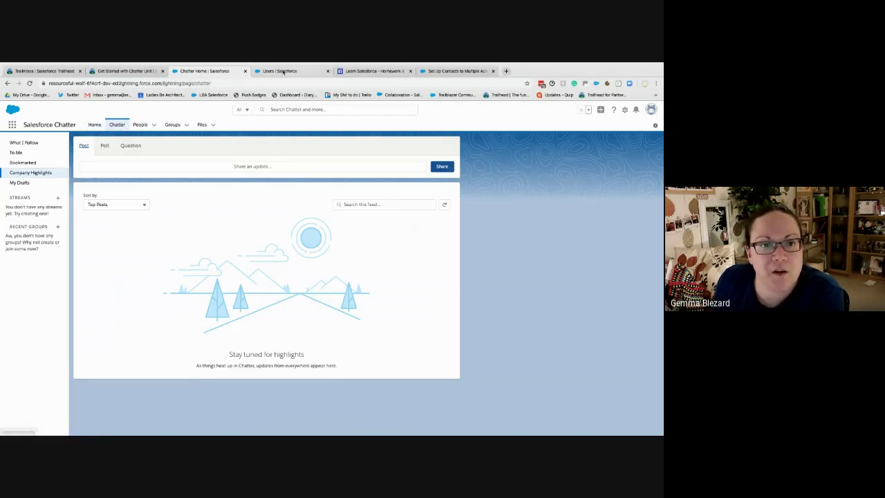
Open Home in a new tab, then view the To Me, Bookmarked, Company Highlights and My Drafts feeds
{"action": "right_click", "coordinate": [100, 122]}
{"action": "left_click", "coordinate": [117, 126]}
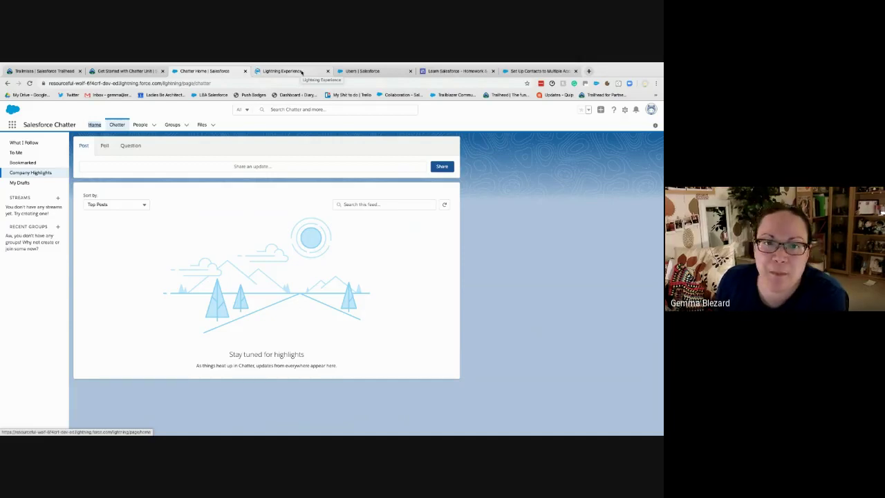
{"action": "left_click", "coordinate": [30, 152]}
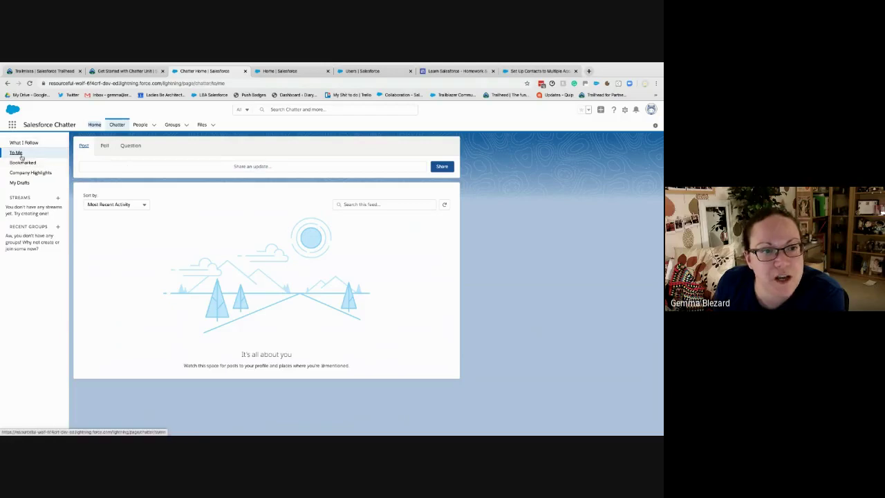
{"action": "left_click", "coordinate": [24, 162]}
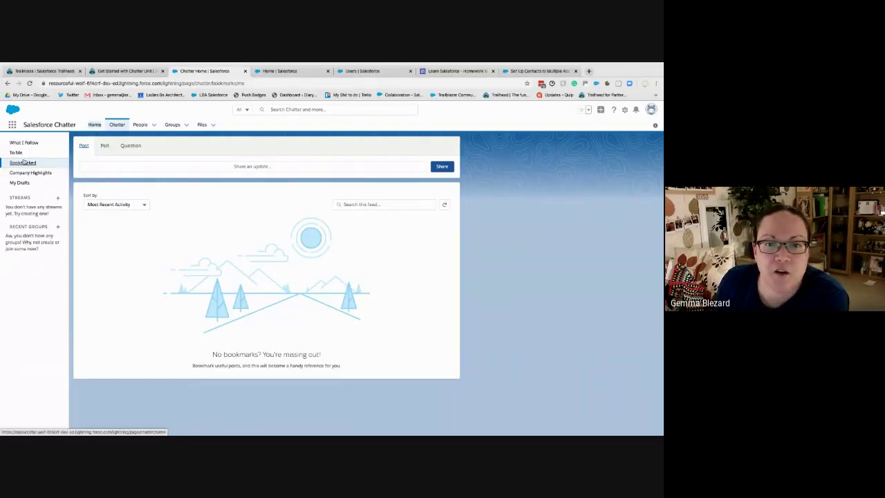
{"action": "left_click", "coordinate": [26, 172]}
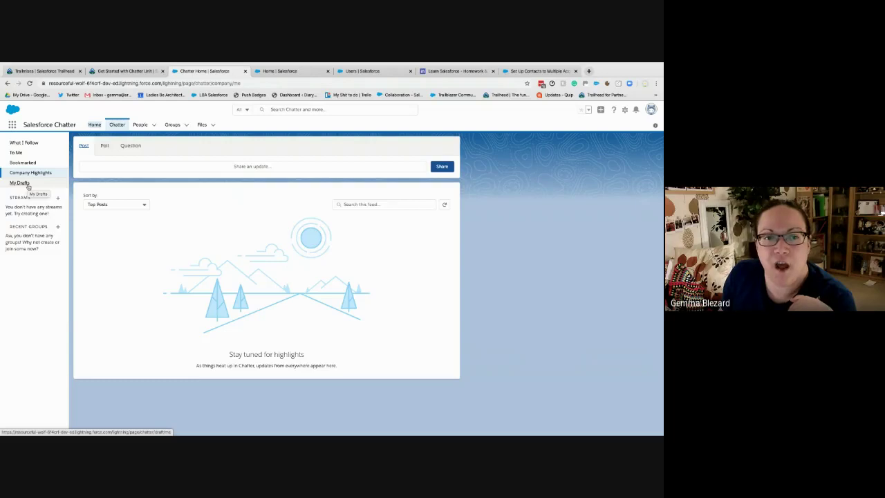
{"action": "left_click", "coordinate": [28, 186]}
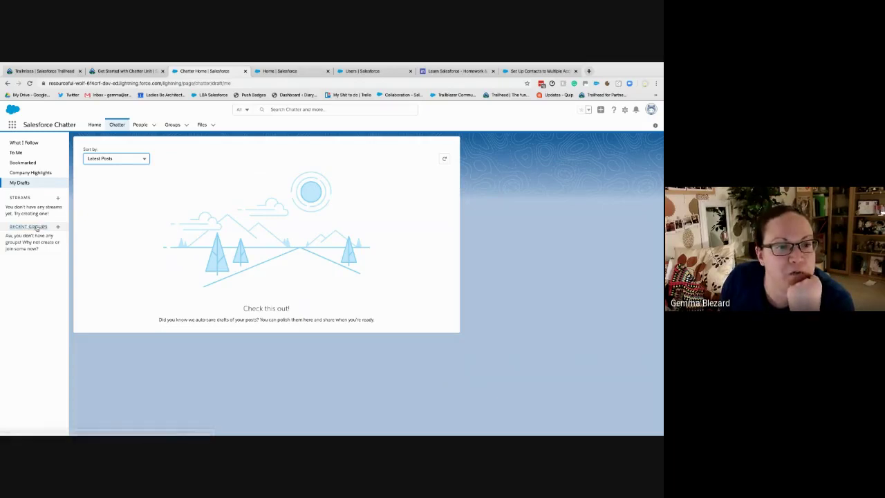
Open Recent Groups and switch the list view to Active Groups
{"action": "left_click", "coordinate": [36, 228]}
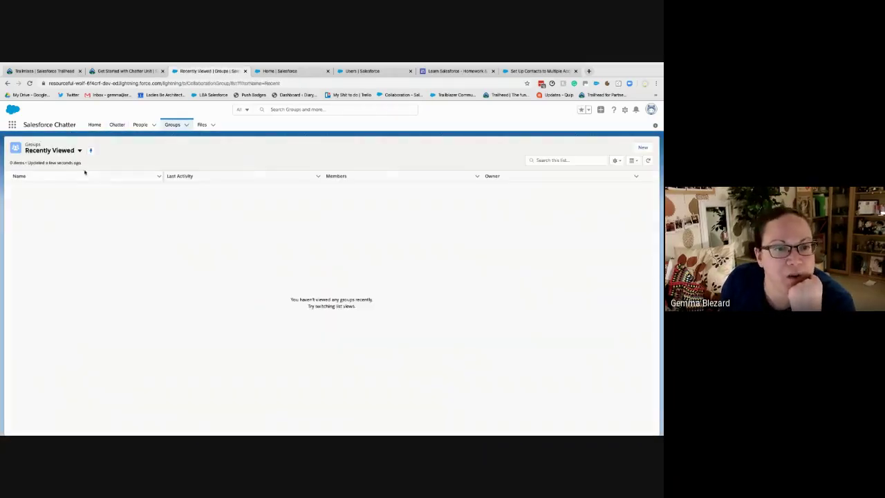
{"action": "left_click", "coordinate": [69, 152]}
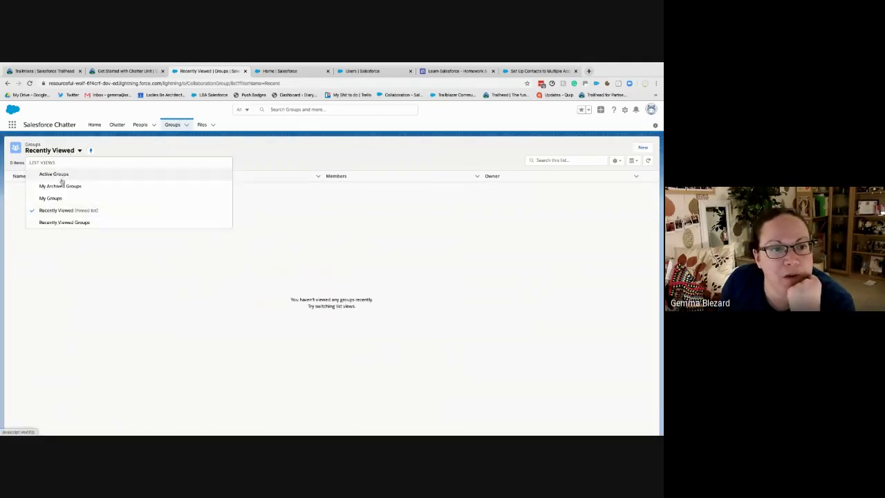
{"action": "left_click", "coordinate": [61, 175]}
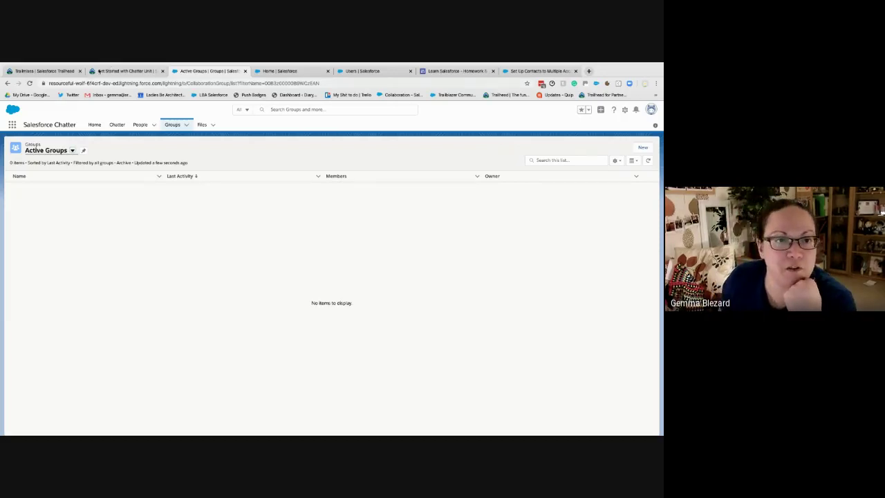
{"action": "left_click", "coordinate": [99, 71]}
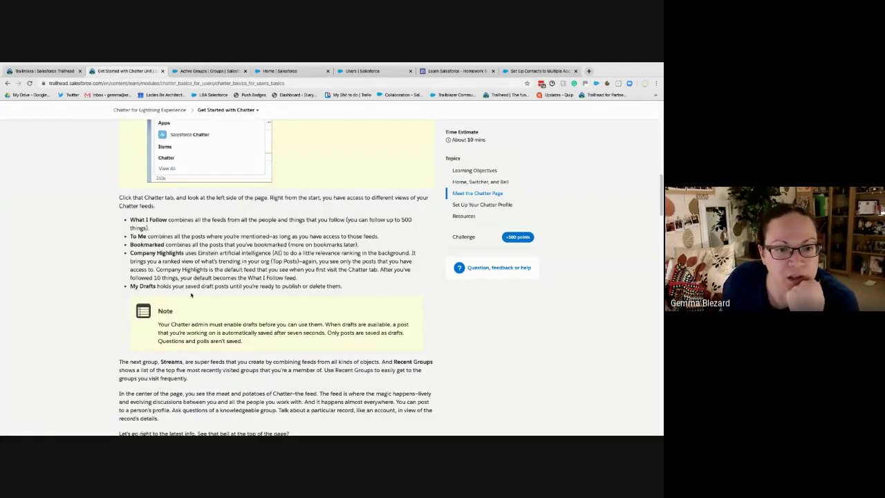
{"action": "scroll", "coordinate": [191, 295], "scroll_direction": "down", "scroll_amount": 1}
{"action": "scroll", "coordinate": [191, 295], "scroll_direction": "down", "scroll_amount": 5}
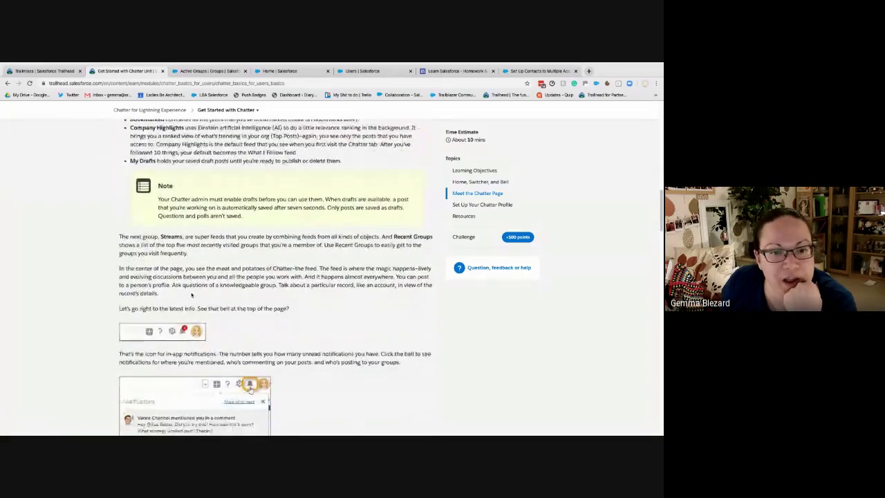
{"action": "scroll", "coordinate": [184, 296], "scroll_direction": "up", "scroll_amount": 1}
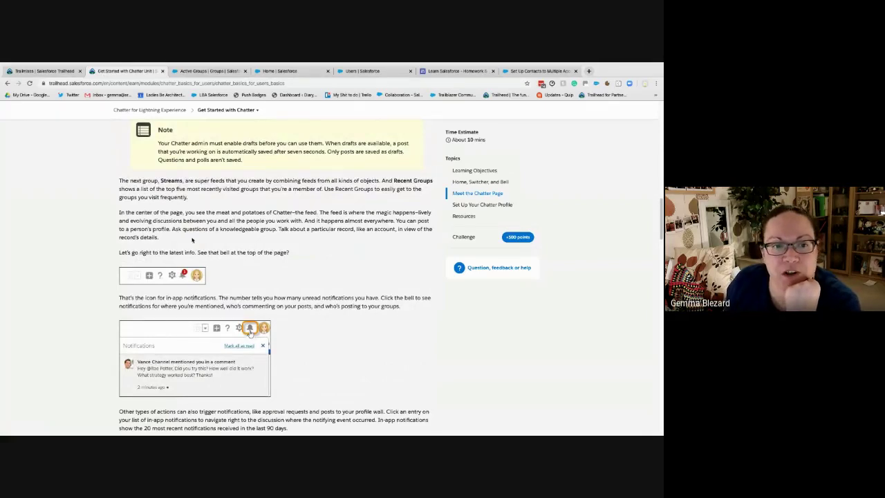
{"action": "scroll", "coordinate": [242, 249], "scroll_direction": "down", "scroll_amount": 1}
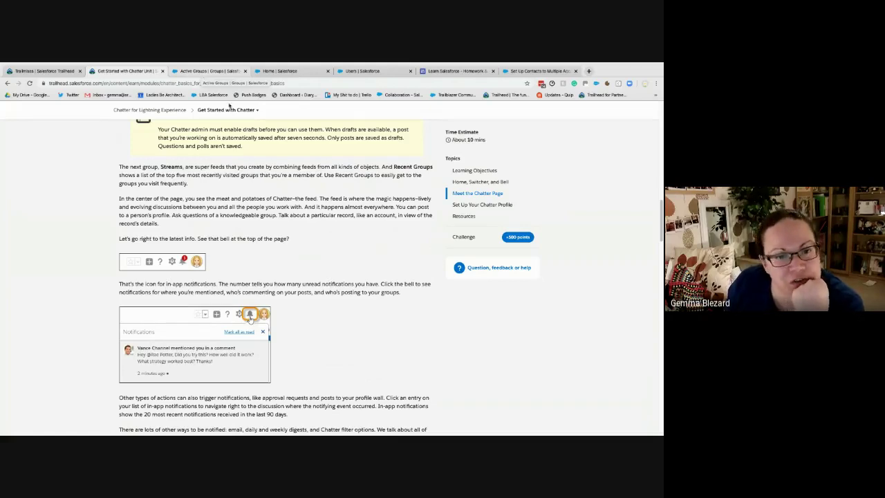
{"action": "scroll", "coordinate": [280, 340], "scroll_direction": "down", "scroll_amount": 5}
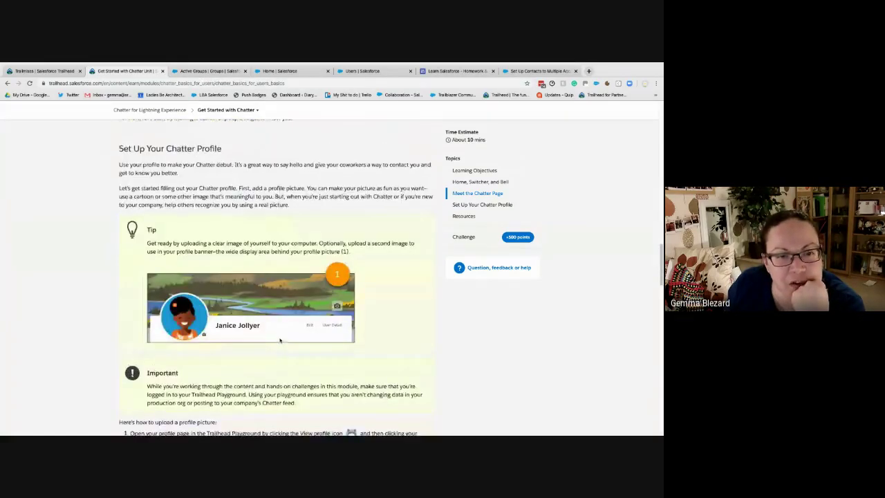
{"action": "scroll", "coordinate": [280, 340], "scroll_direction": "up", "scroll_amount": 3}
{"action": "scroll", "coordinate": [280, 329], "scroll_direction": "up", "scroll_amount": 1}
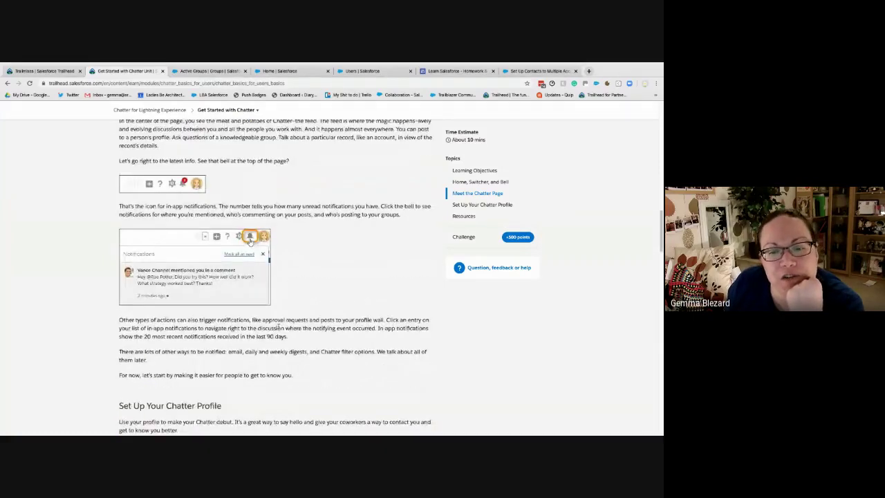
{"action": "left_click", "coordinate": [220, 70]}
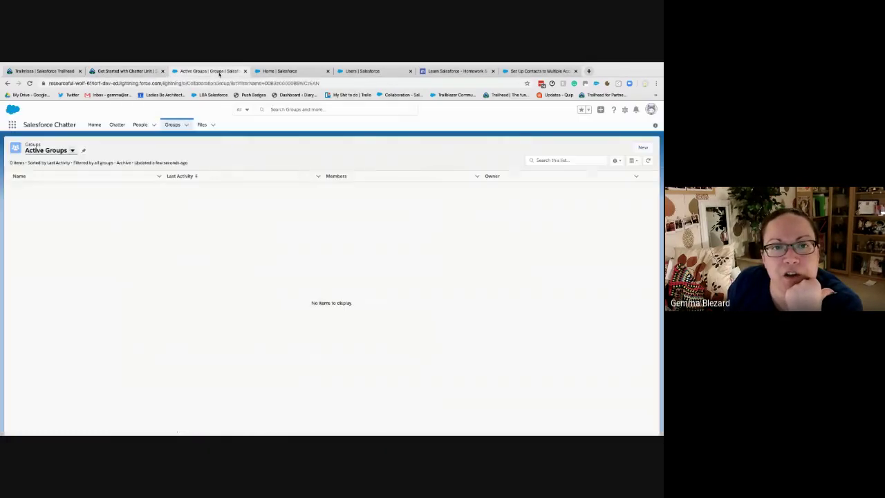
Go back twice to the Chatter feeds and begin a new stream from the Streams section
{"action": "left_click", "coordinate": [7, 83]}
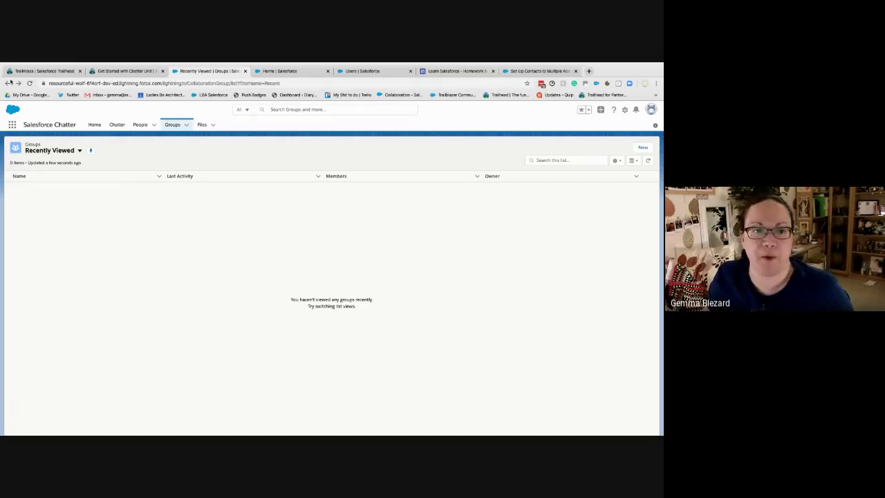
{"action": "left_click", "coordinate": [117, 124]}
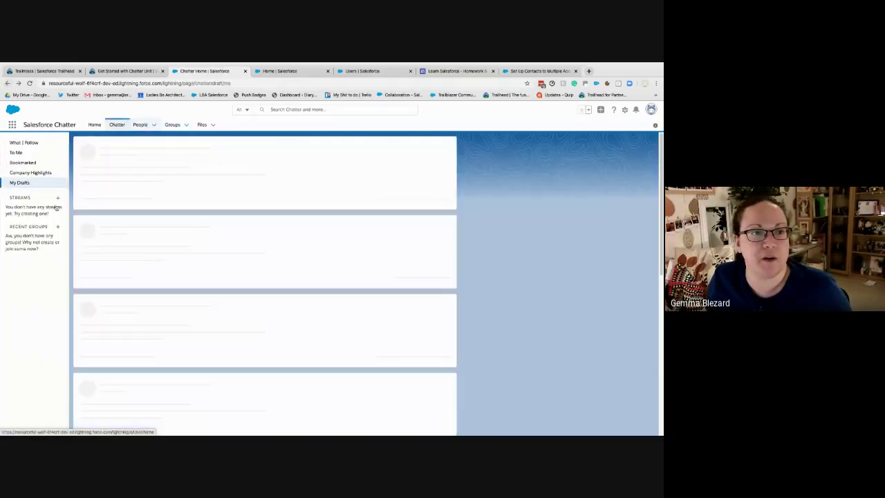
{"action": "left_click", "coordinate": [57, 198]}
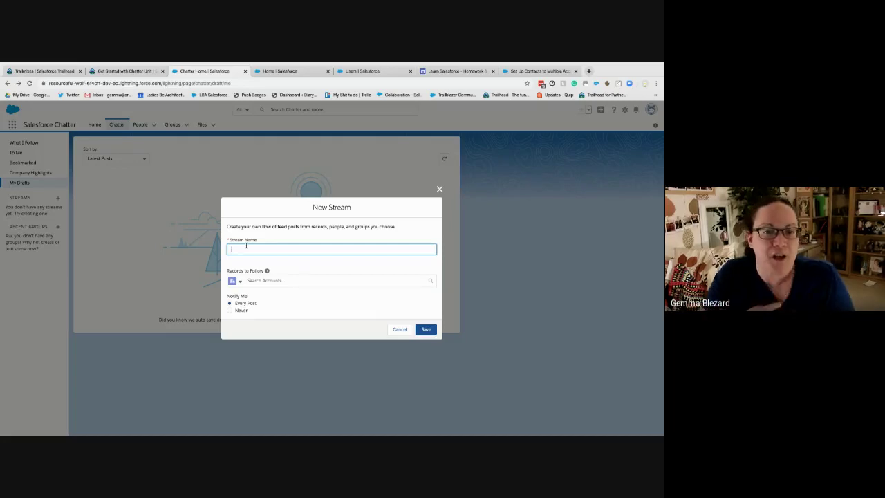
Name the stream 'Edge Communications' and have it follow only the Edge Communications account
{"action": "type", "text": "Edge"}
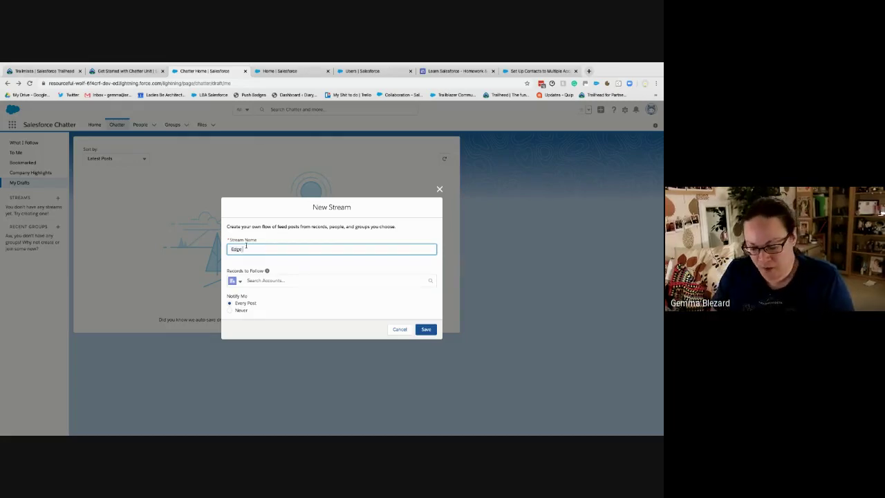
{"action": "type", "text": " Communicatio"}
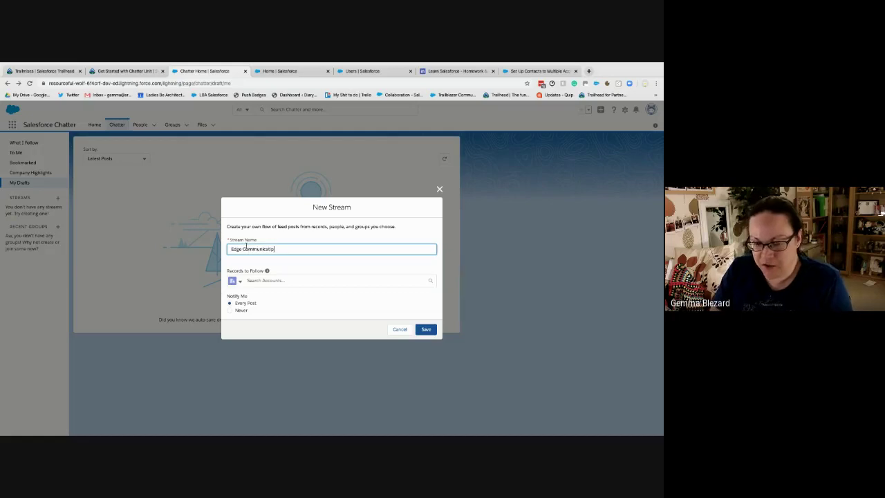
{"action": "type", "text": "ns"}
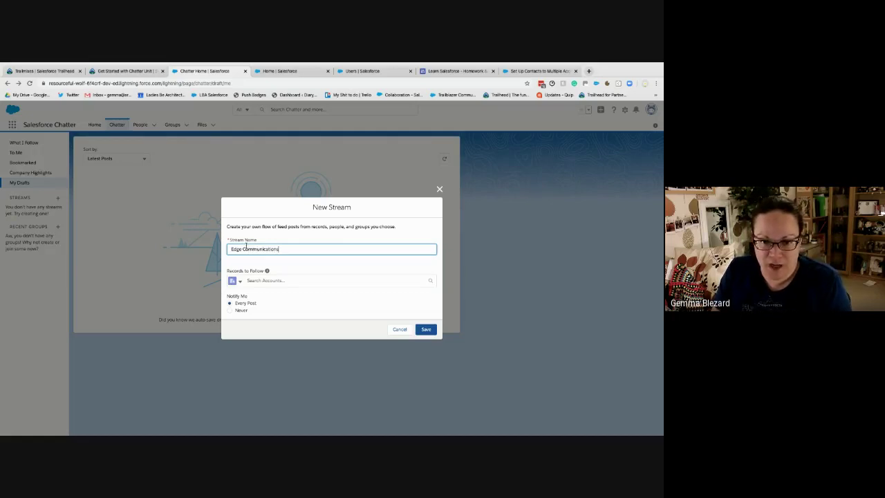
{"action": "left_click", "coordinate": [256, 280]}
{"action": "type", "text": "e"}
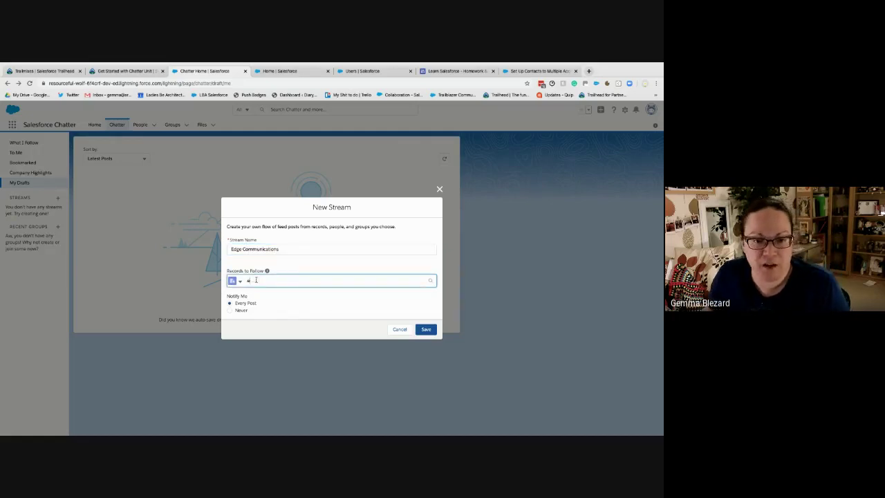
{"action": "type", "text": "dge"}
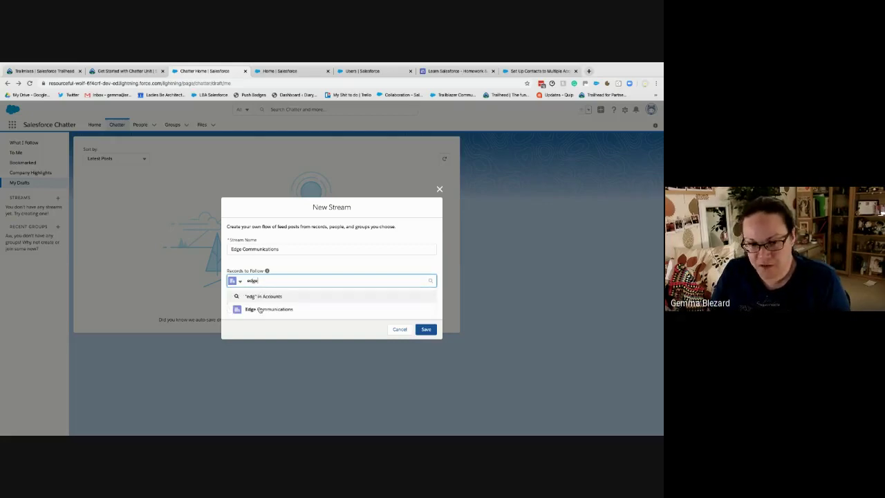
{"action": "left_click", "coordinate": [259, 309]}
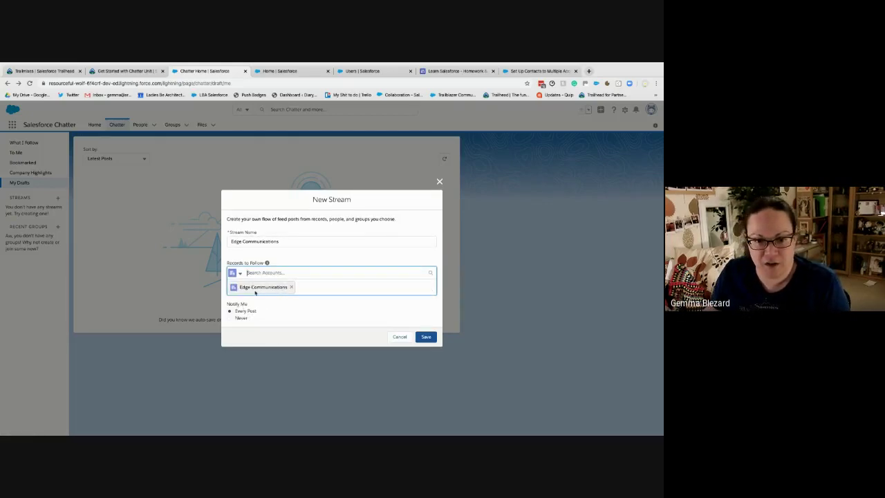
{"action": "left_click", "coordinate": [302, 288]}
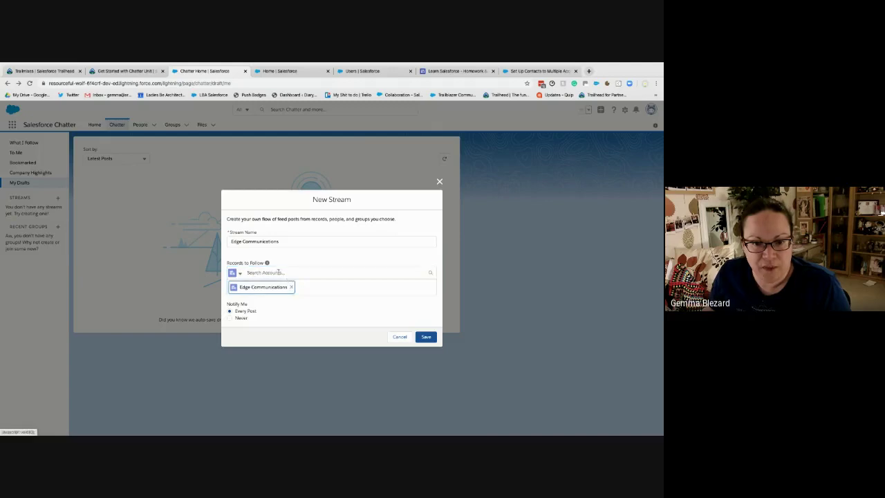
{"action": "left_click", "coordinate": [279, 271]}
{"action": "left_click", "coordinate": [273, 291]}
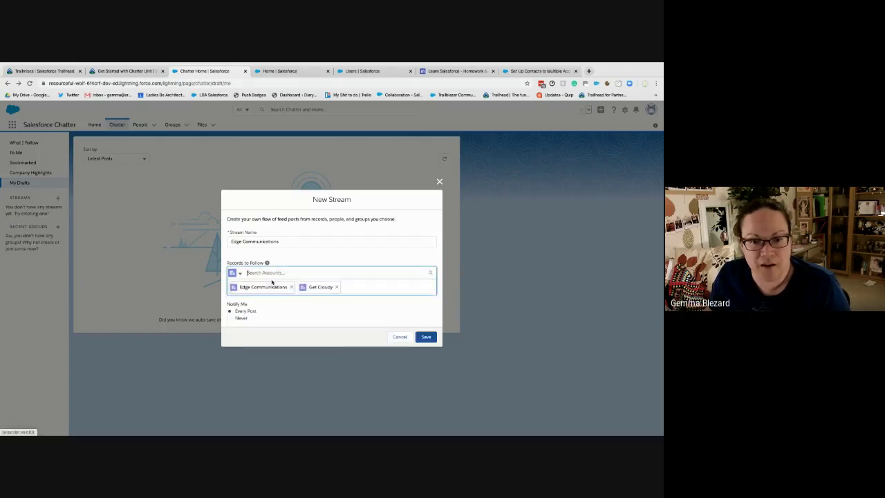
{"action": "left_click", "coordinate": [336, 287]}
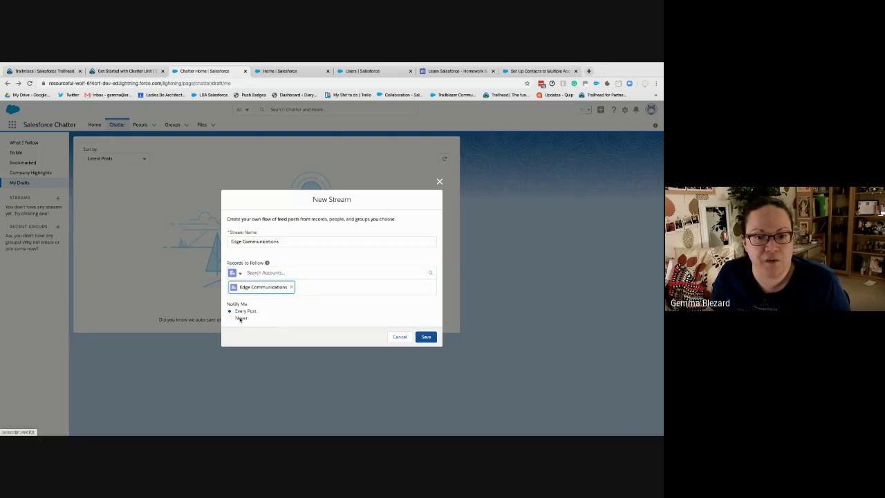
Set notifications to Every Post, save the stream and open its feed
{"action": "left_click", "coordinate": [240, 318]}
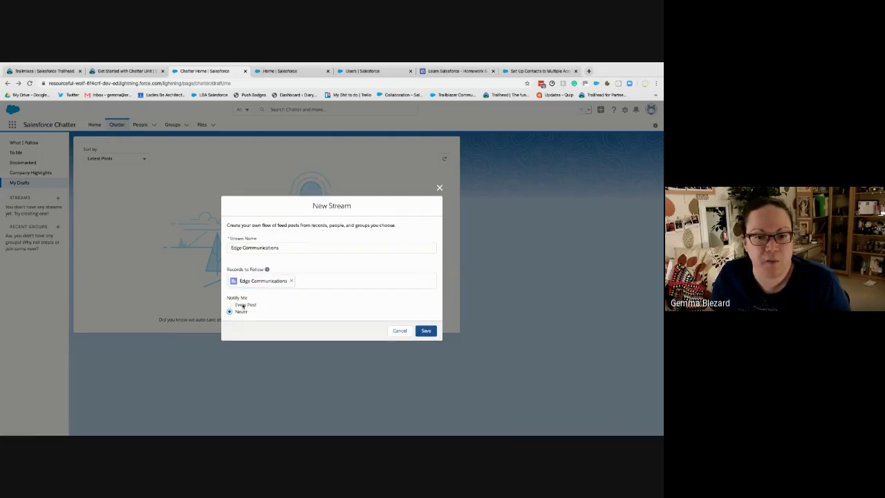
{"action": "left_click", "coordinate": [230, 305]}
{"action": "left_click", "coordinate": [426, 330]}
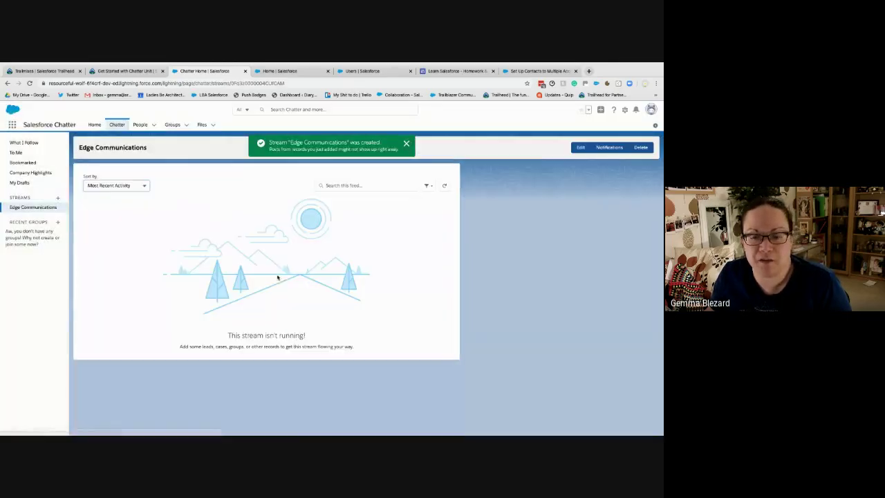
{"action": "left_click", "coordinate": [33, 206]}
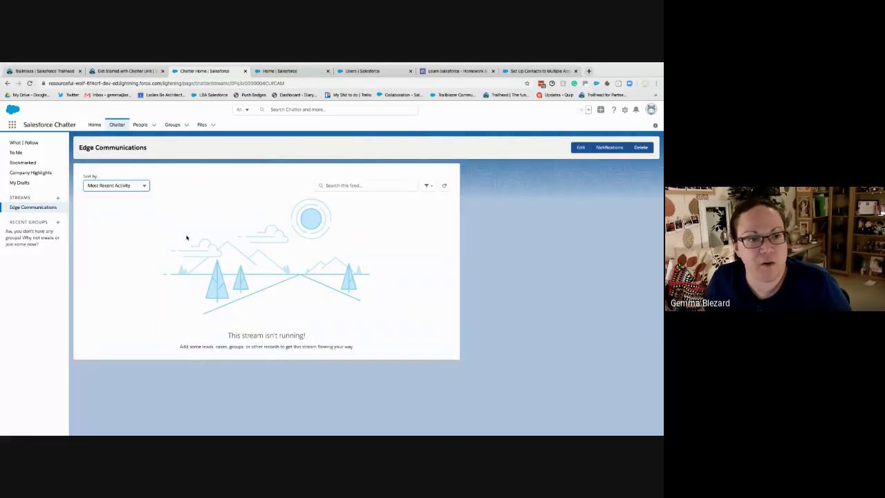
Create a 'High Tech Industry' stream following accounts TNR Corp and Get Cloudy, then return to Trailhead
{"action": "left_click", "coordinate": [58, 198]}
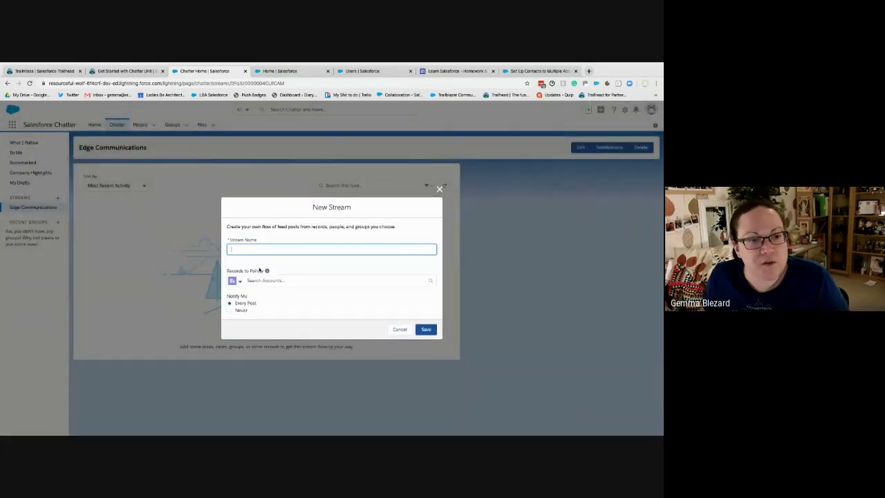
{"action": "type", "text": "High"}
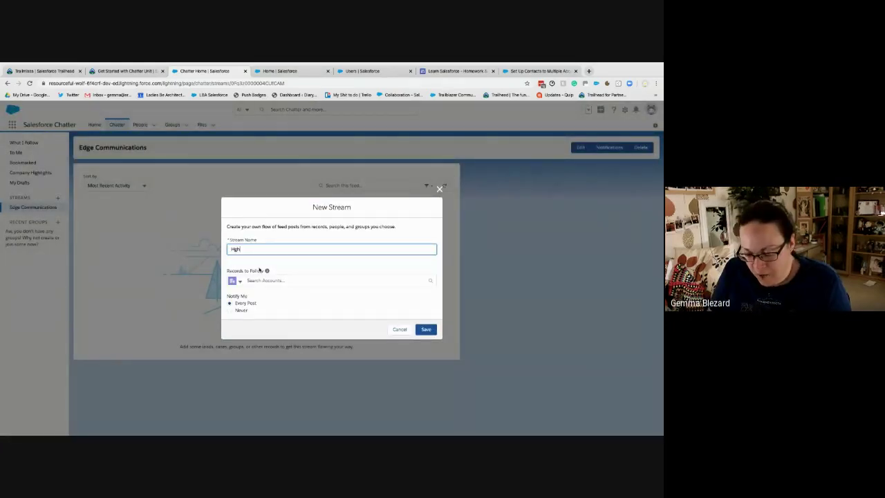
{"action": "type", "text": "gh T"}
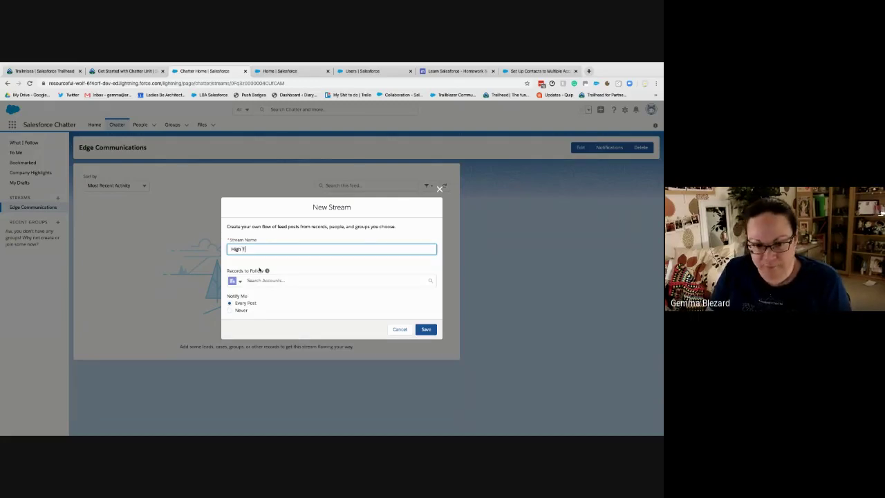
{"action": "type", "text": "ech Industry"}
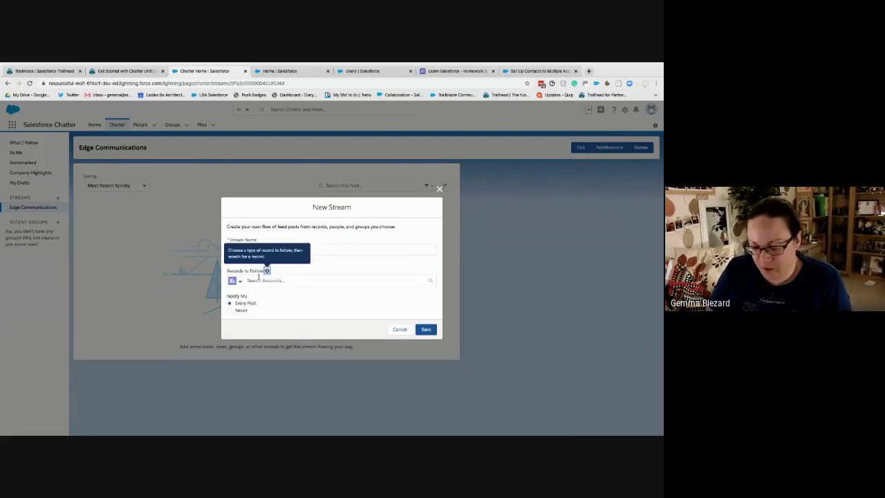
{"action": "left_click", "coordinate": [241, 282]}
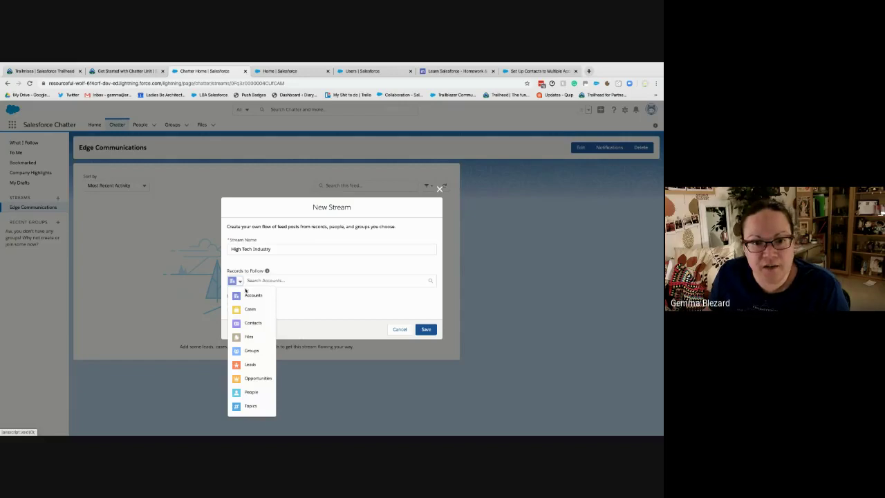
{"action": "left_click", "coordinate": [257, 295]}
{"action": "left_click", "coordinate": [281, 281]}
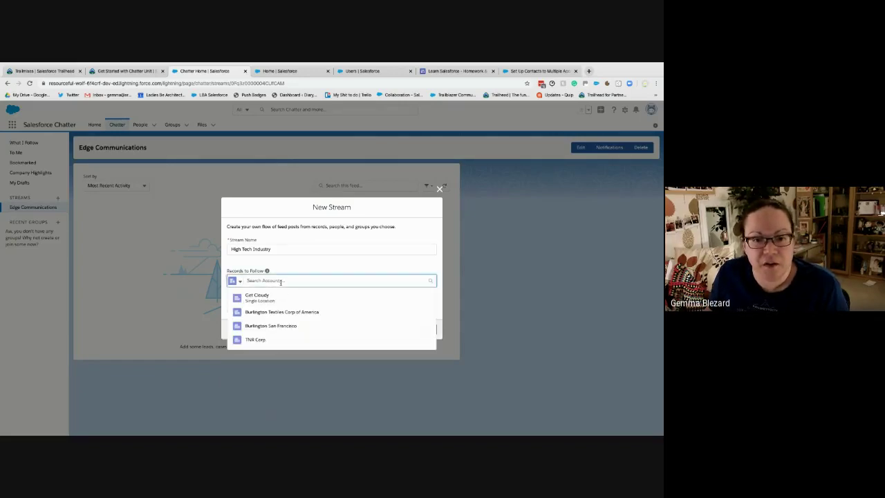
{"action": "left_click", "coordinate": [270, 341]}
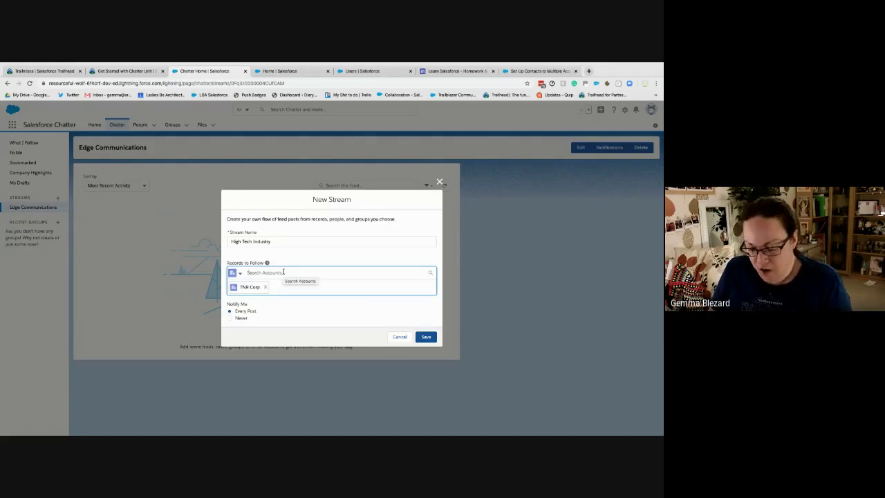
{"action": "type", "text": "g"}
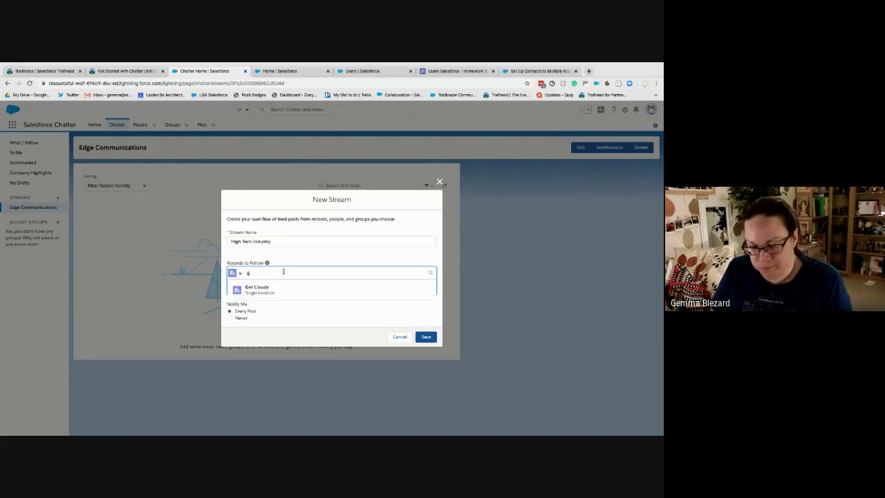
{"action": "left_click", "coordinate": [280, 292]}
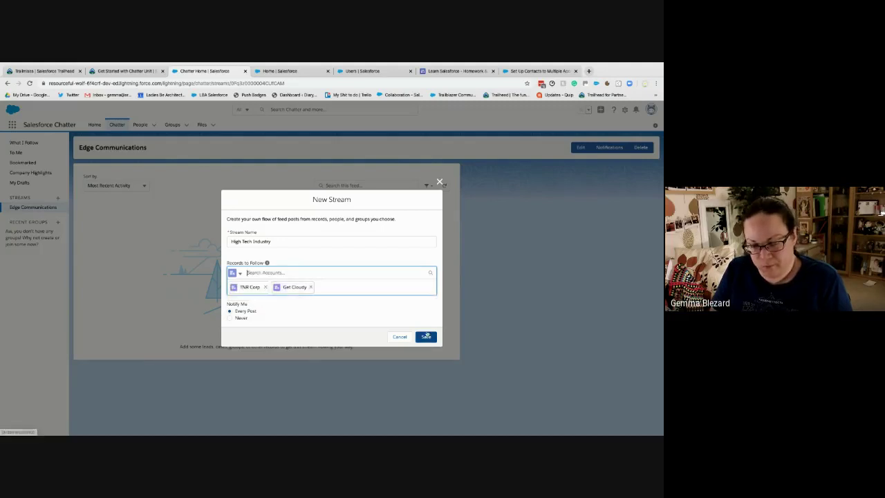
{"action": "left_click", "coordinate": [427, 337]}
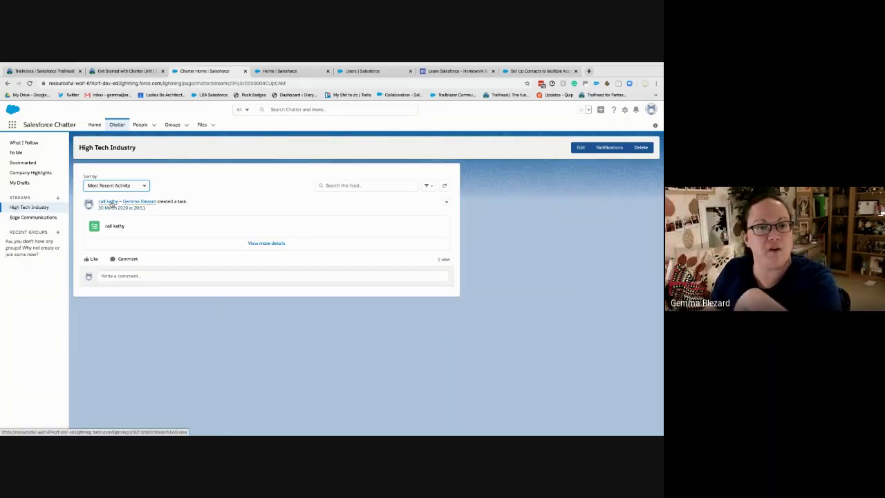
{"action": "left_click", "coordinate": [146, 71]}
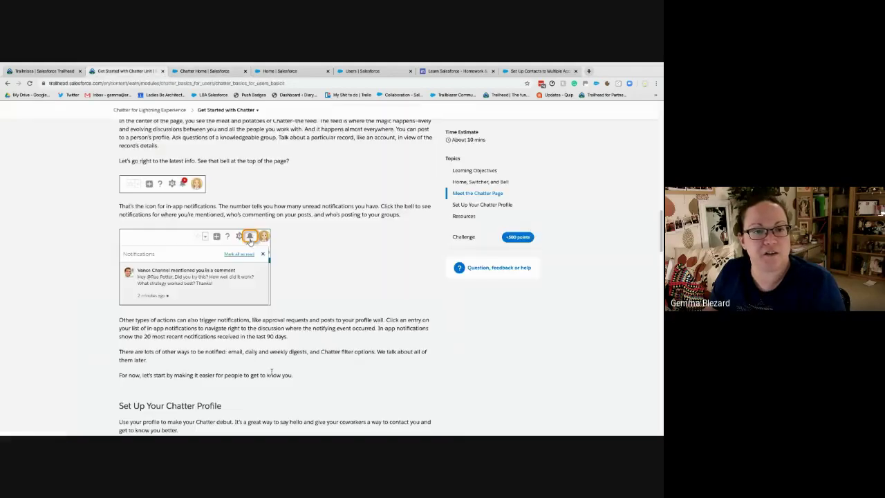
Scroll the Get Started with Chatter unit, then jump to its completed +500-point challenge via Topics
{"action": "scroll", "coordinate": [360, 347], "scroll_direction": "down", "scroll_amount": 1}
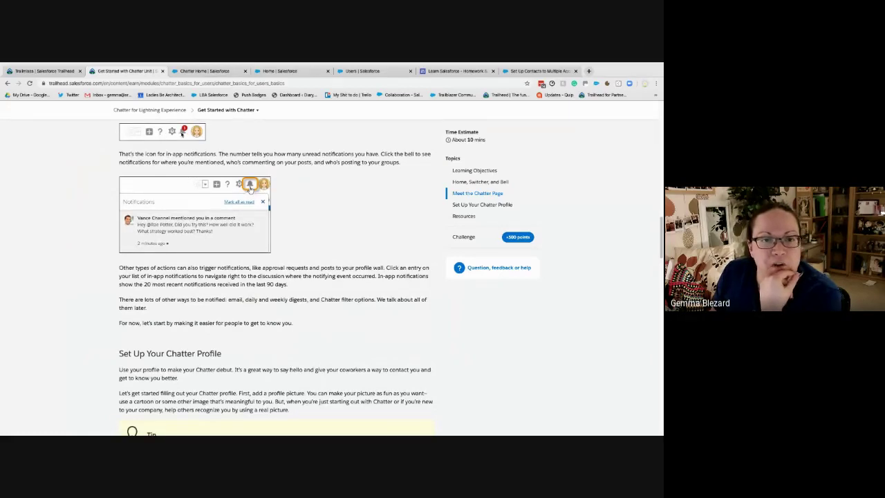
{"action": "scroll", "coordinate": [289, 309], "scroll_direction": "down", "scroll_amount": 4}
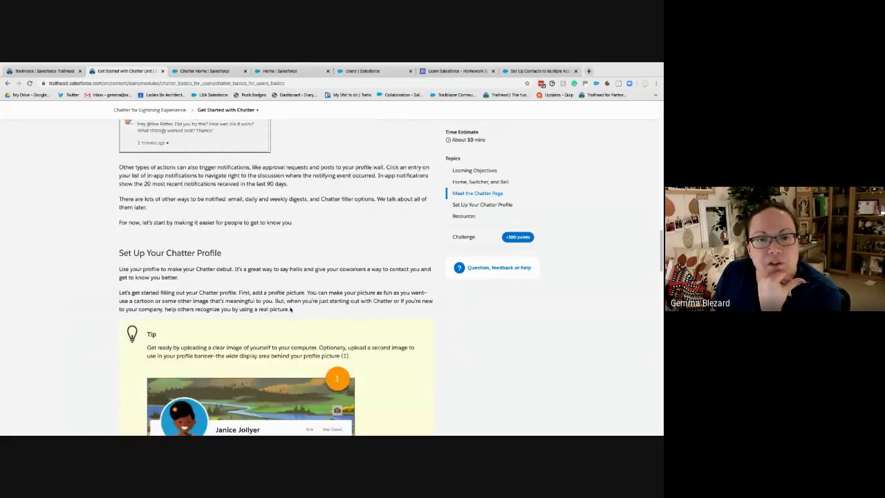
{"action": "scroll", "coordinate": [290, 310], "scroll_direction": "down", "scroll_amount": 1}
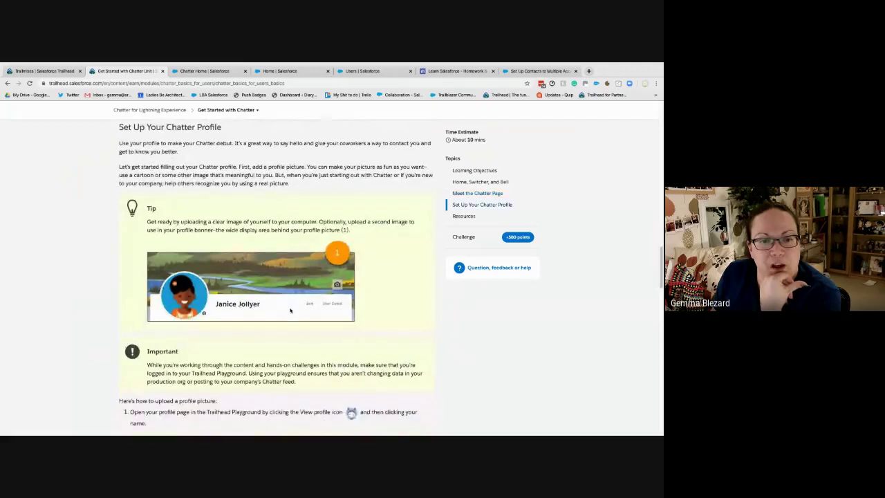
{"action": "scroll", "coordinate": [290, 310], "scroll_direction": "up", "scroll_amount": 1}
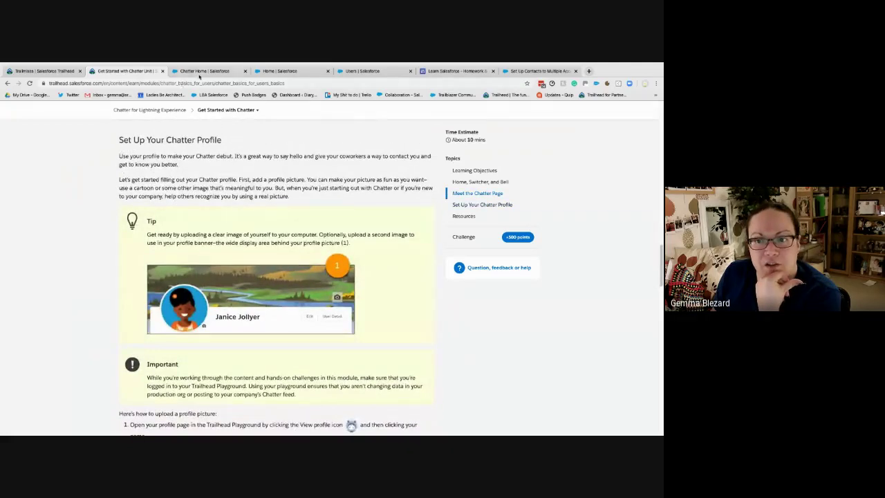
{"action": "left_click", "coordinate": [201, 71]}
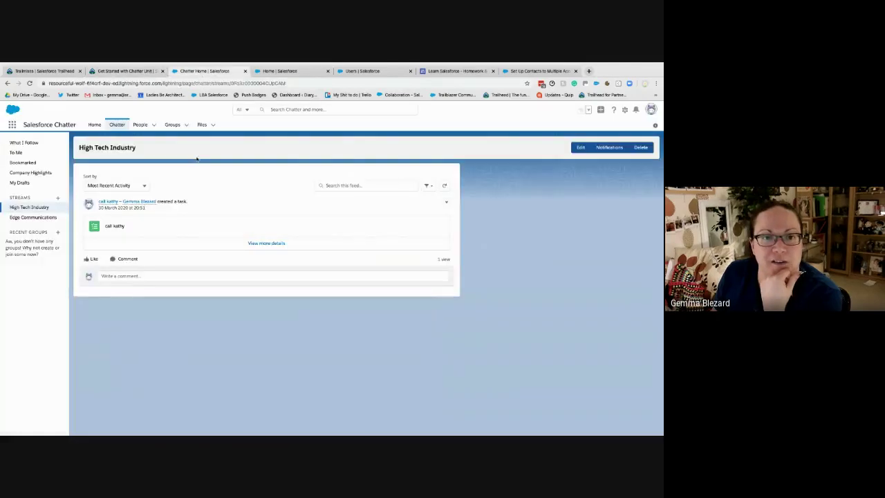
{"action": "left_click", "coordinate": [135, 71]}
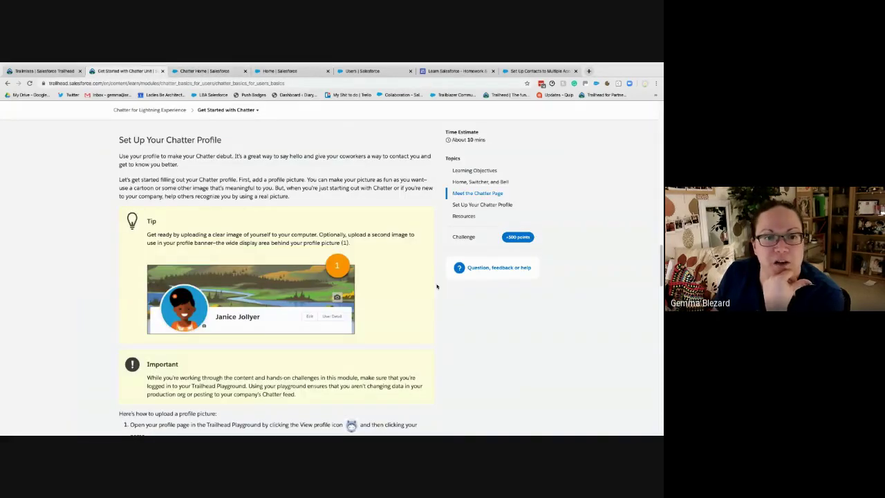
{"action": "left_click", "coordinate": [463, 237]}
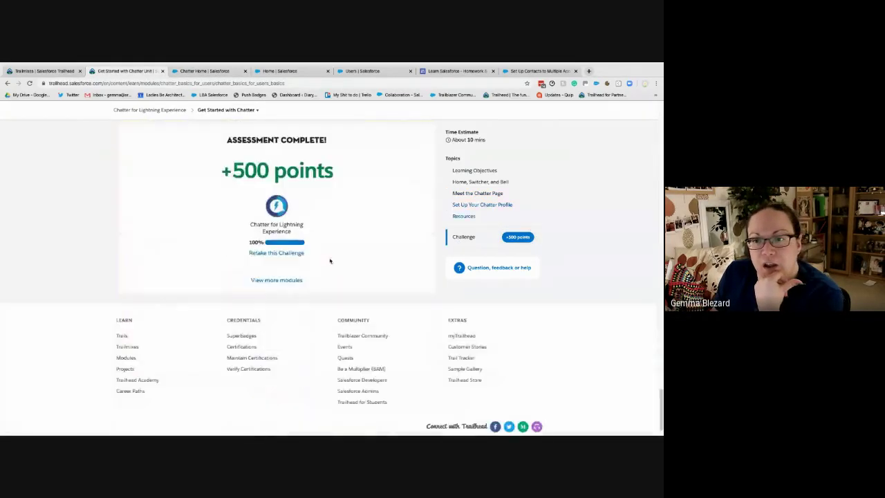
Reopen the Update your profile challenge, highlight its three requirements, then return to the High Tech Industry stream
{"action": "left_click", "coordinate": [293, 252]}
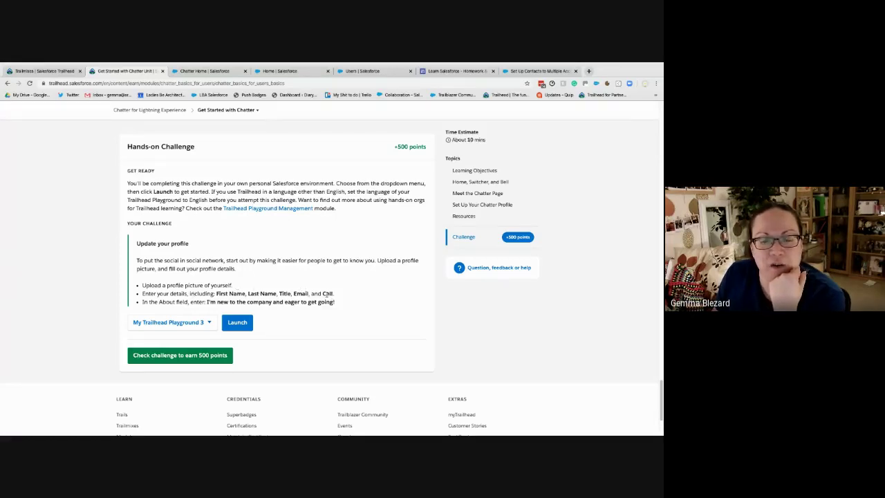
{"action": "double_click", "coordinate": [326, 293]}
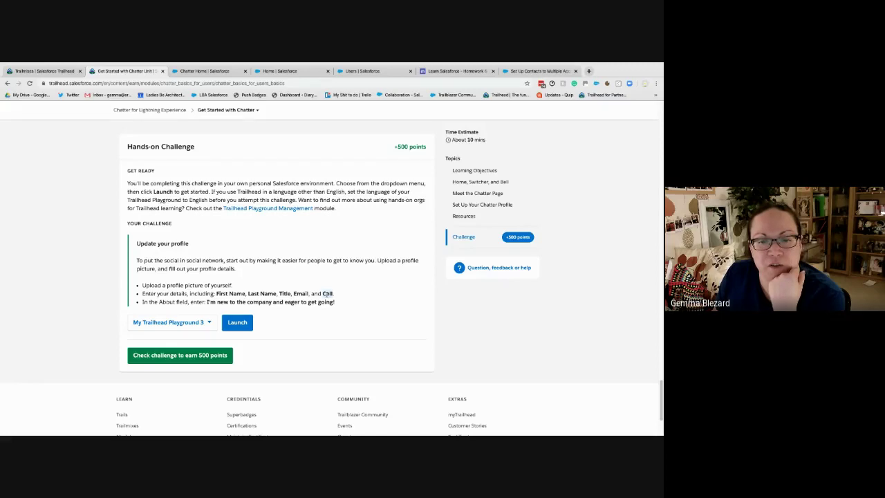
{"action": "left_click", "coordinate": [207, 298]}
{"action": "left_click_drag", "start_coordinate": [207, 302], "coordinate": [338, 305]}
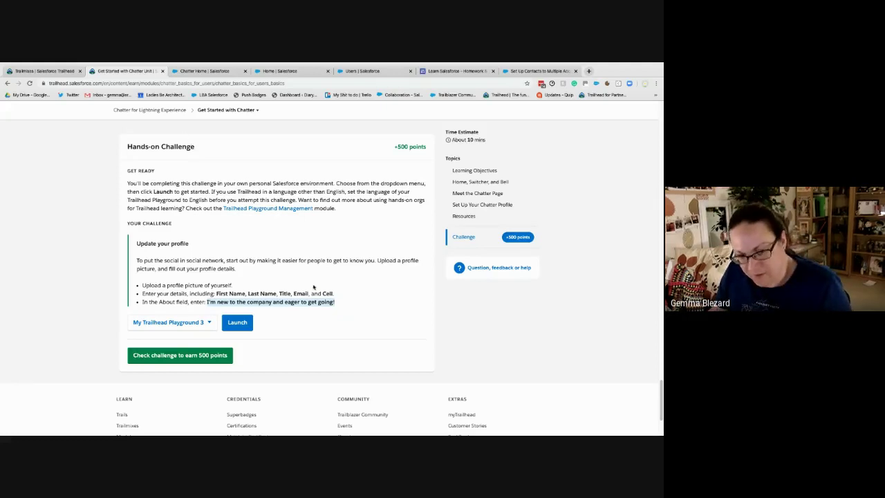
{"action": "left_click_drag", "start_coordinate": [338, 306], "coordinate": [141, 283]}
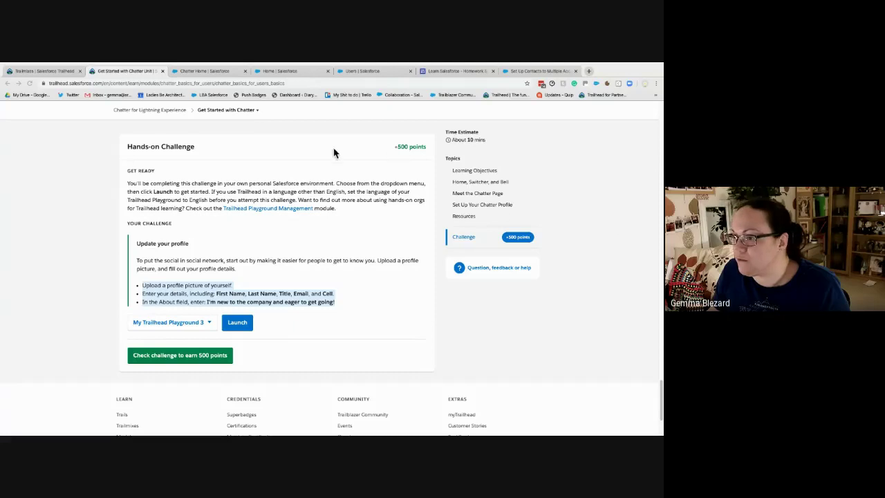
{"action": "left_click", "coordinate": [198, 71]}
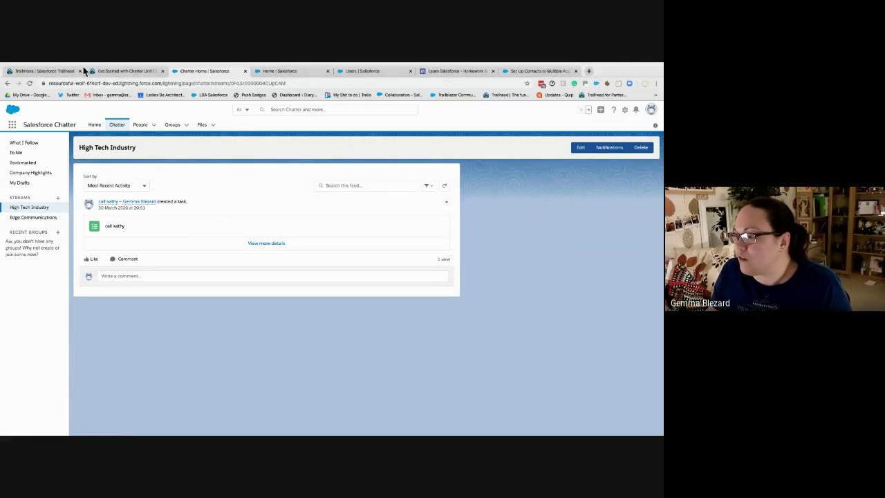
Open your own profile from People's Recently Viewed list and bring up its Edit form
{"action": "left_click", "coordinate": [116, 123]}
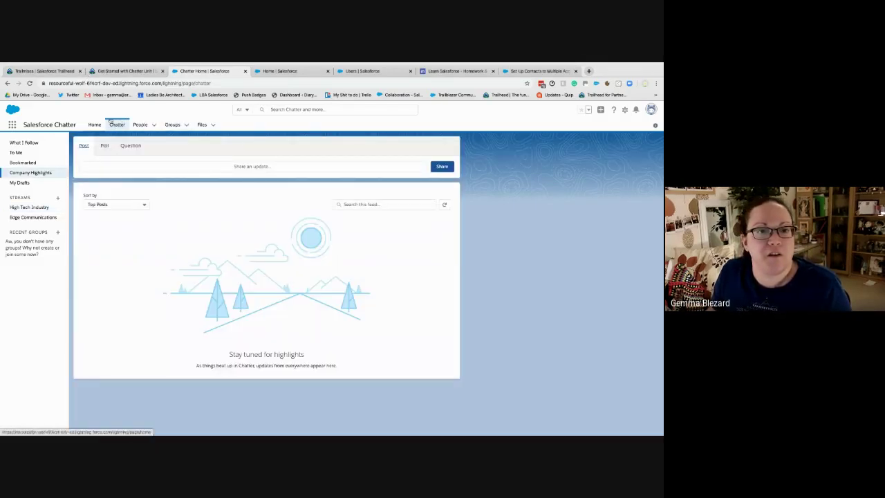
{"action": "left_click", "coordinate": [144, 127]}
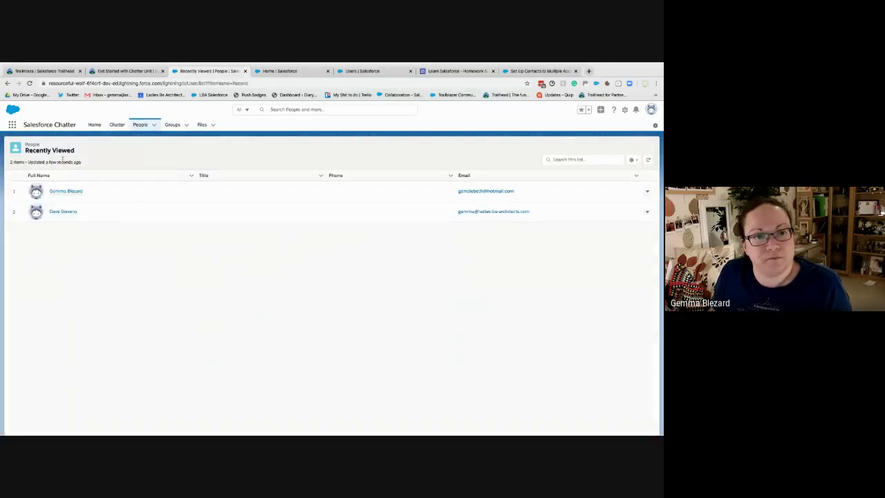
{"action": "mouse_move", "coordinate": [61, 193]}
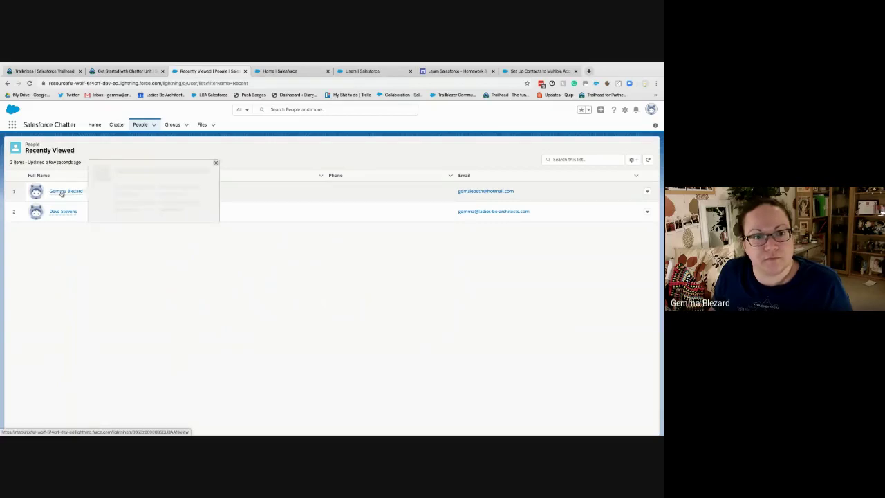
{"action": "left_click", "coordinate": [62, 193]}
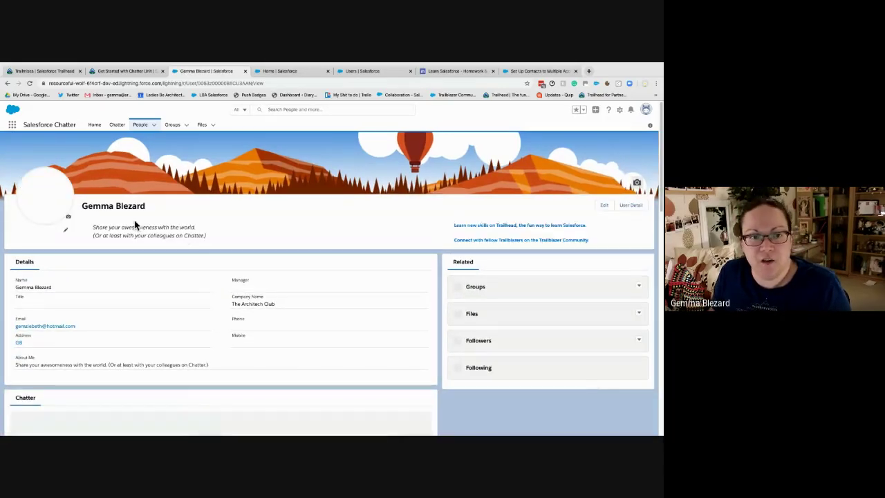
{"action": "left_click", "coordinate": [603, 206]}
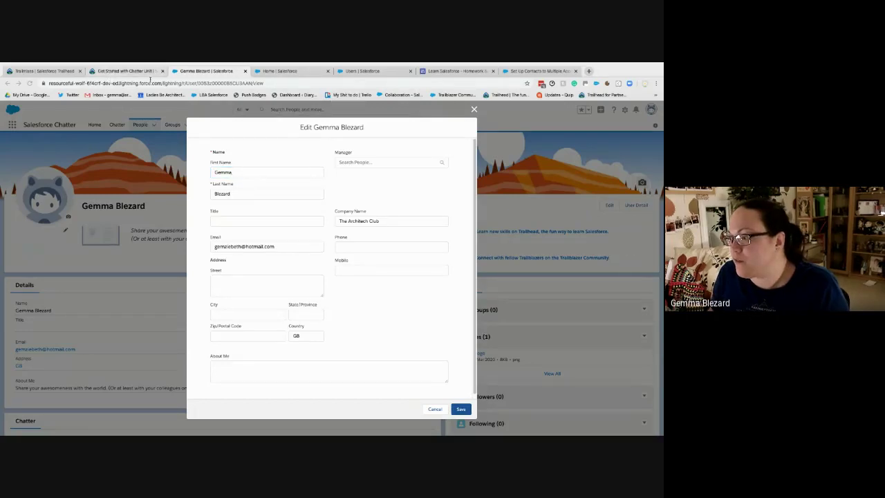
Copy the challenge's About sentence and paste it into the profile's About Me field
{"action": "left_click", "coordinate": [110, 71]}
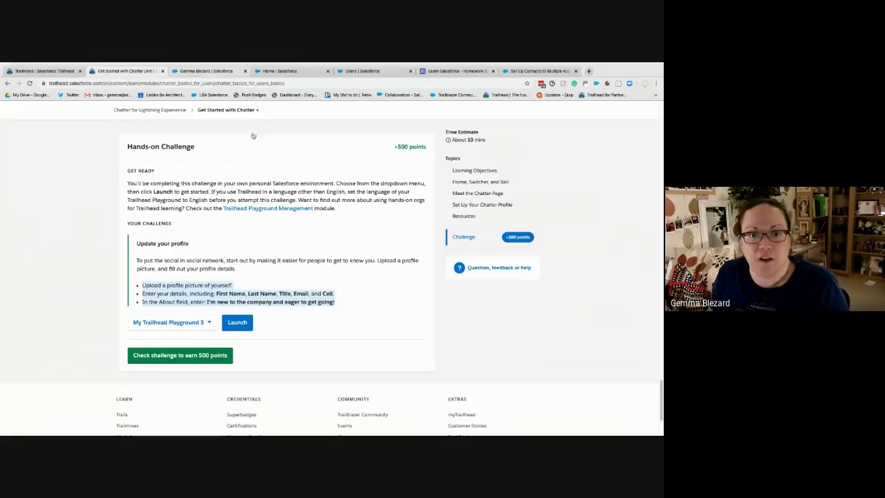
{"action": "left_click_drag", "start_coordinate": [336, 302], "coordinate": [206, 299]}
{"action": "key", "text": "ctrl+c"}
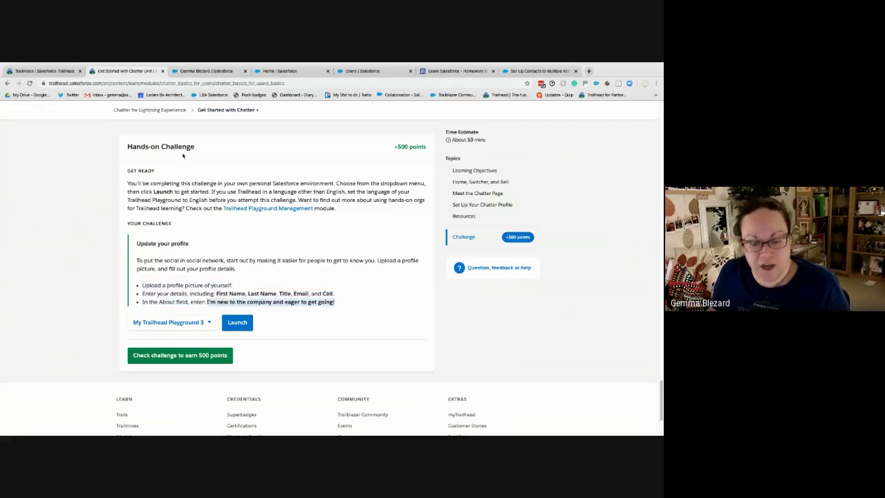
{"action": "left_click", "coordinate": [206, 70]}
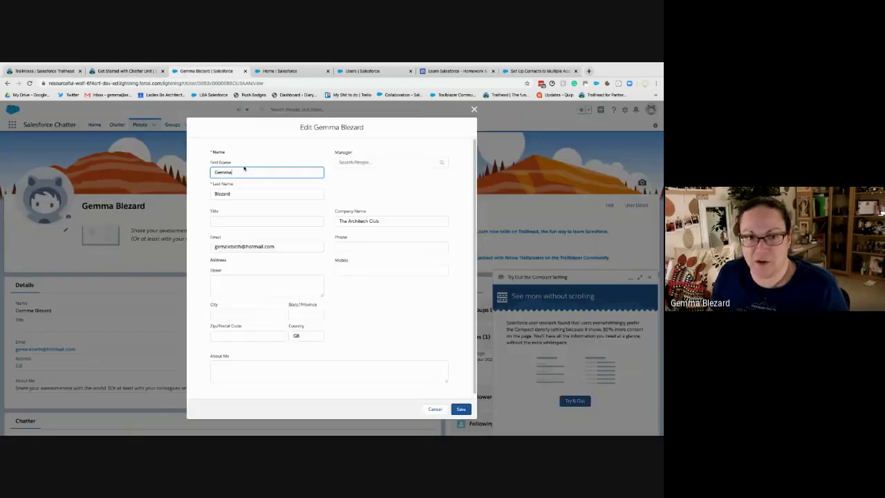
{"action": "left_click", "coordinate": [272, 374]}
{"action": "key", "text": "ctrl+v"}
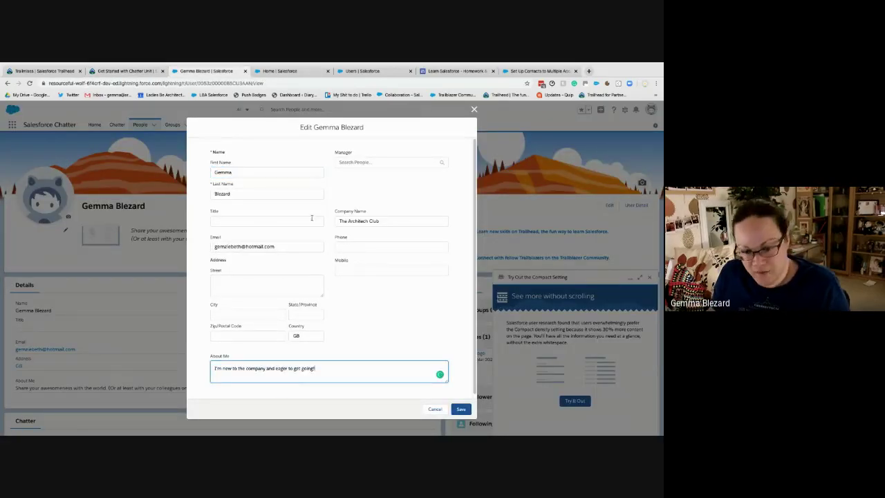
Set Title to Chief Trainer, enter a placeholder mobile number, and save the profile
{"action": "left_click", "coordinate": [253, 220]}
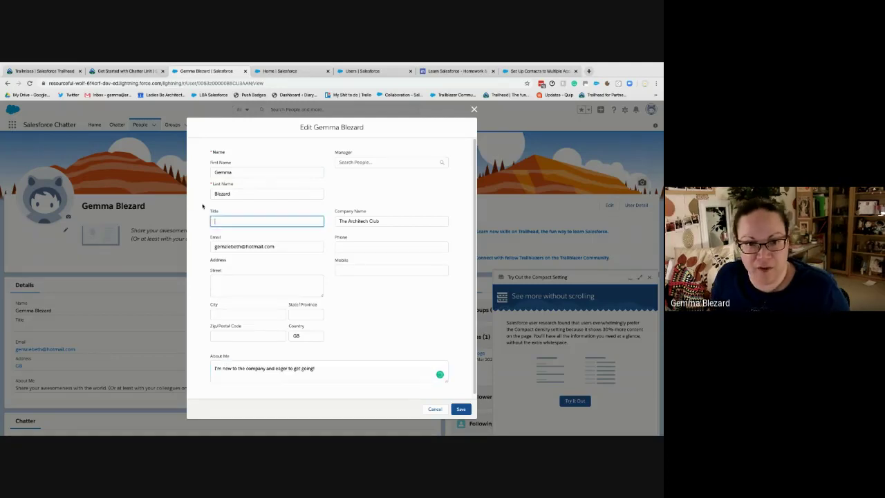
{"action": "left_click", "coordinate": [128, 71]}
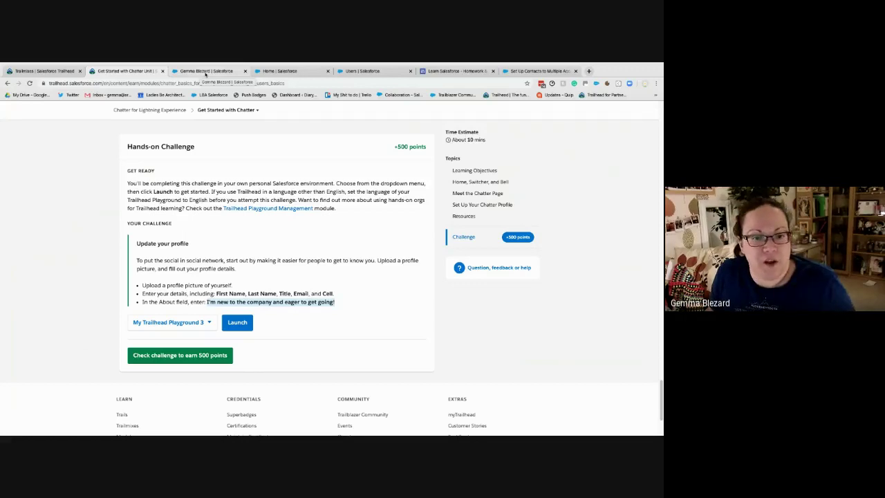
{"action": "left_click", "coordinate": [205, 71]}
{"action": "left_click", "coordinate": [274, 220]}
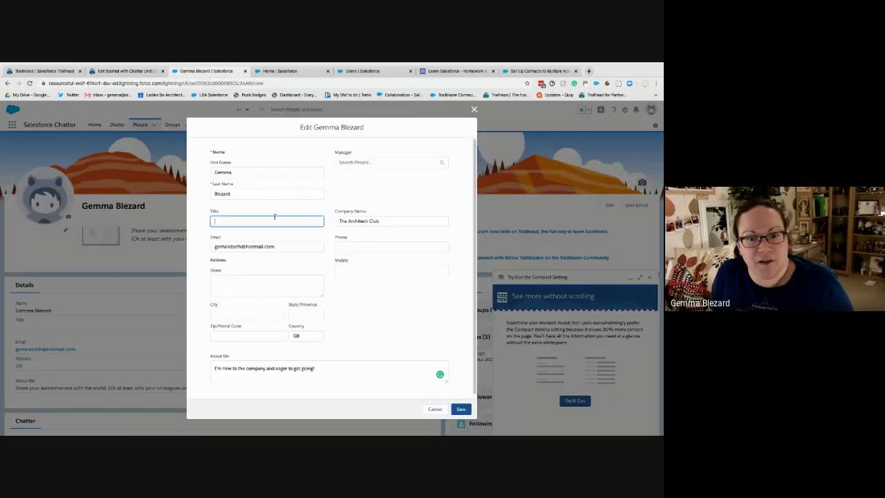
{"action": "type", "text": "Chief"}
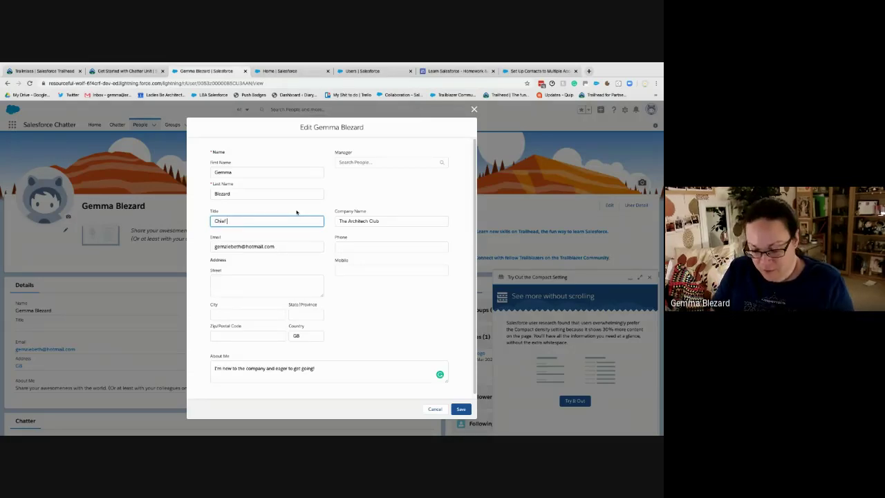
{"action": "type", "text": "ainer"}
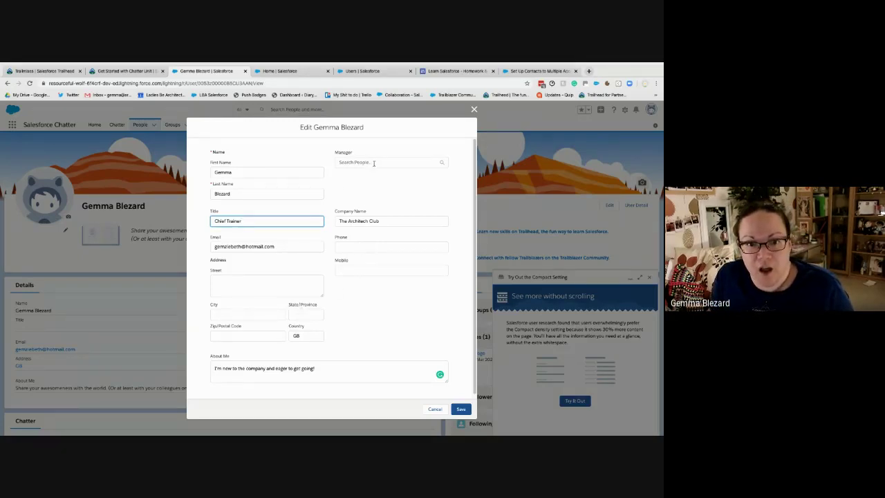
{"action": "left_click", "coordinate": [352, 268]}
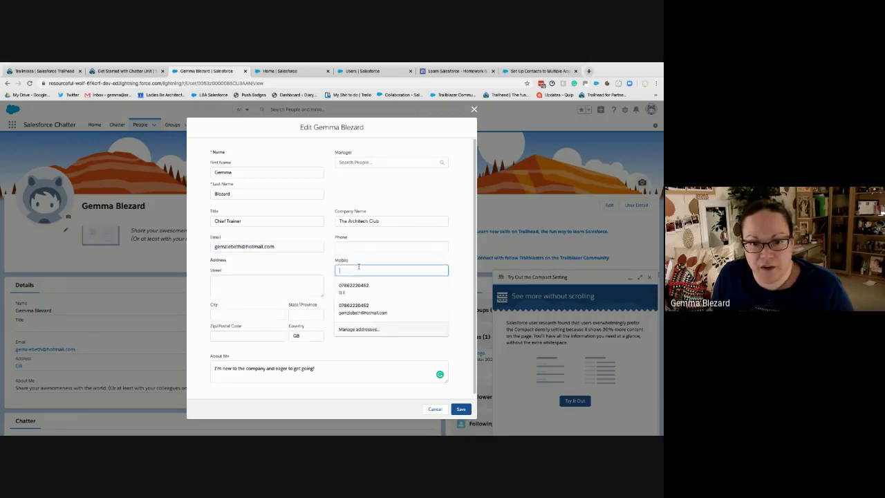
{"action": "type", "text": "00000000000"}
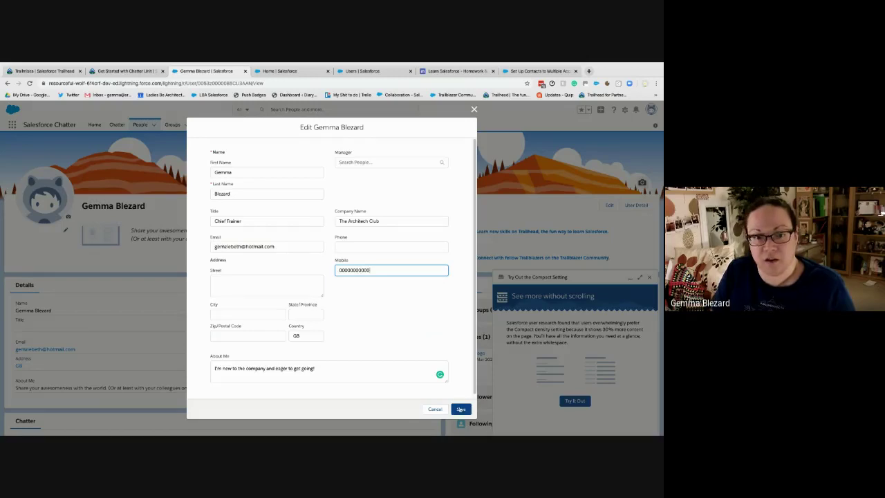
{"action": "left_click", "coordinate": [461, 408]}
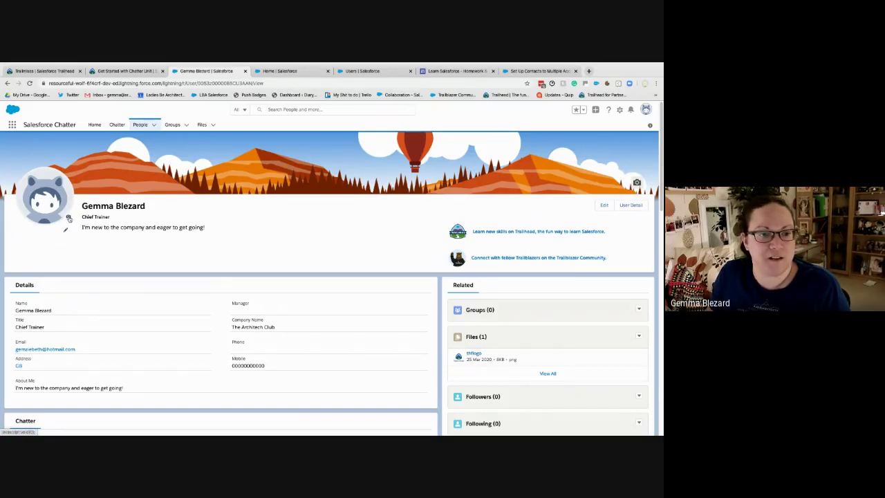
Upload 'smaller thumb' from the Profile Pics folder as the profile photo and save it
{"action": "left_click", "coordinate": [69, 219]}
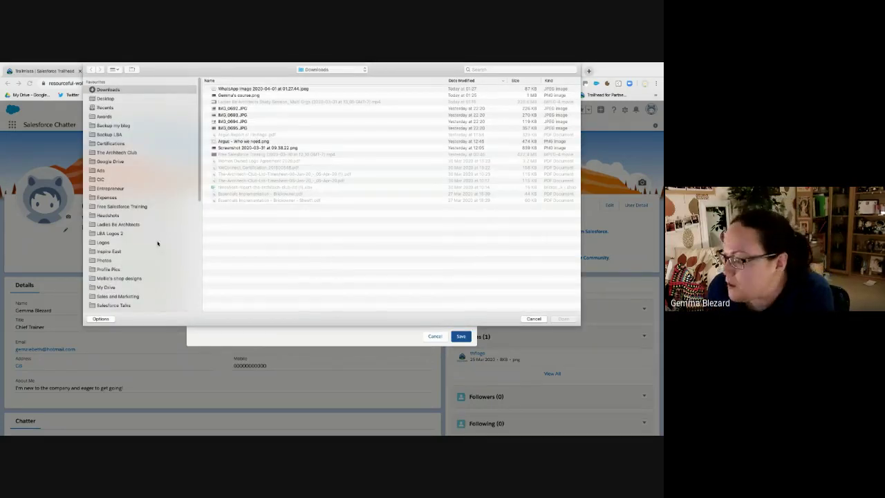
{"action": "scroll", "coordinate": [158, 243], "scroll_direction": "down", "scroll_amount": 5}
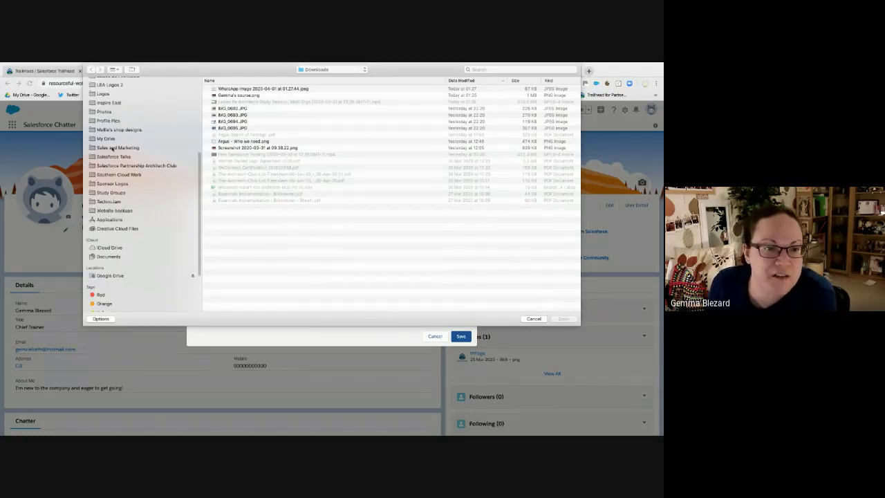
{"action": "left_click", "coordinate": [112, 121]}
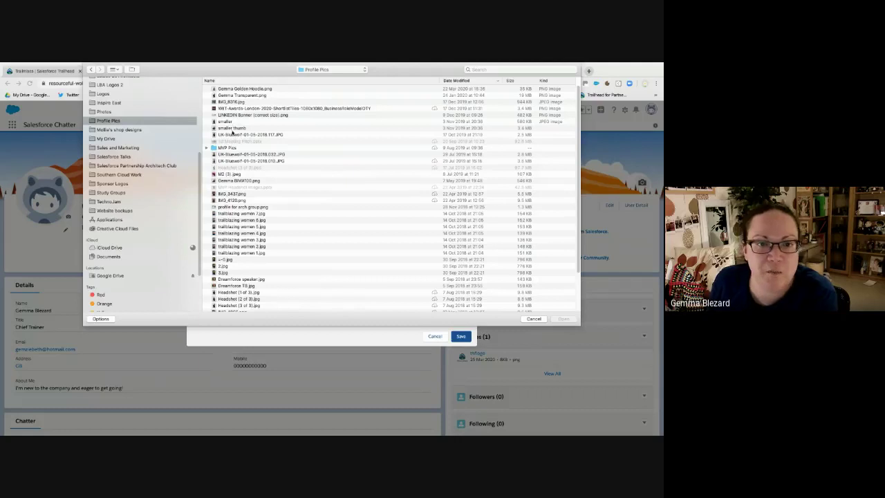
{"action": "double_click", "coordinate": [232, 129]}
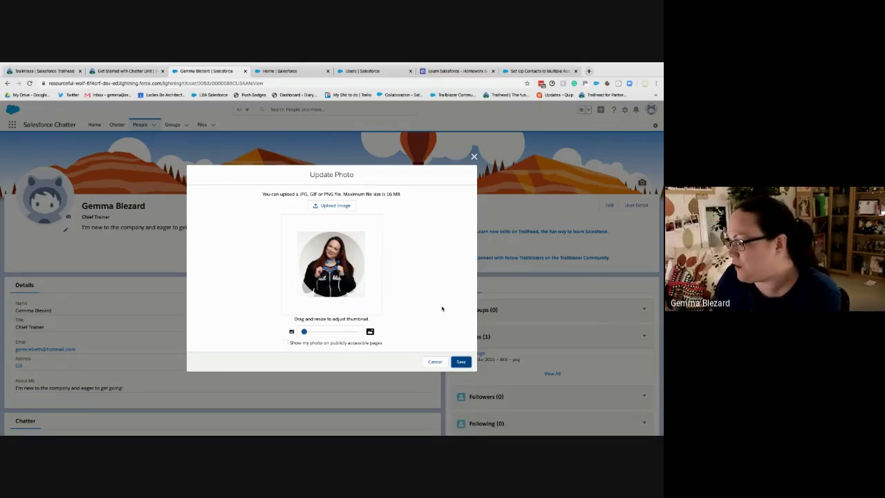
{"action": "left_click", "coordinate": [460, 361]}
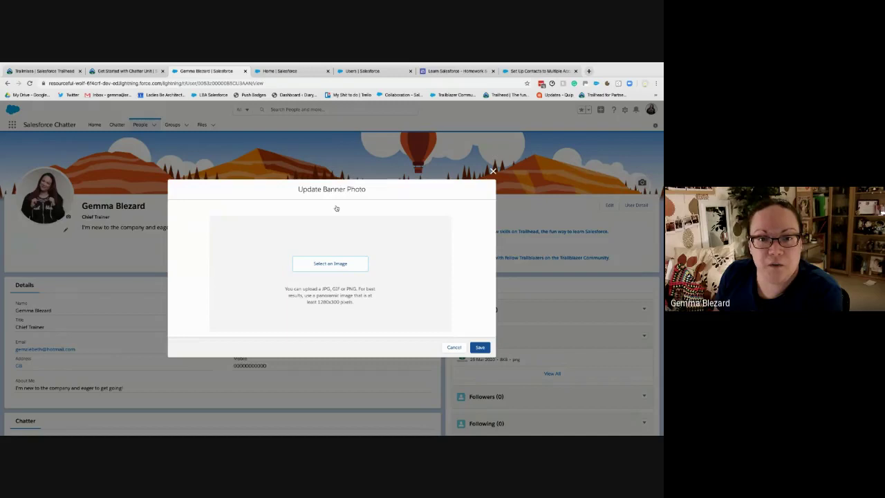
Search files for 'banner', load the LinkedIn banner, shift it upward, and save it as banner
{"action": "left_click", "coordinate": [332, 264]}
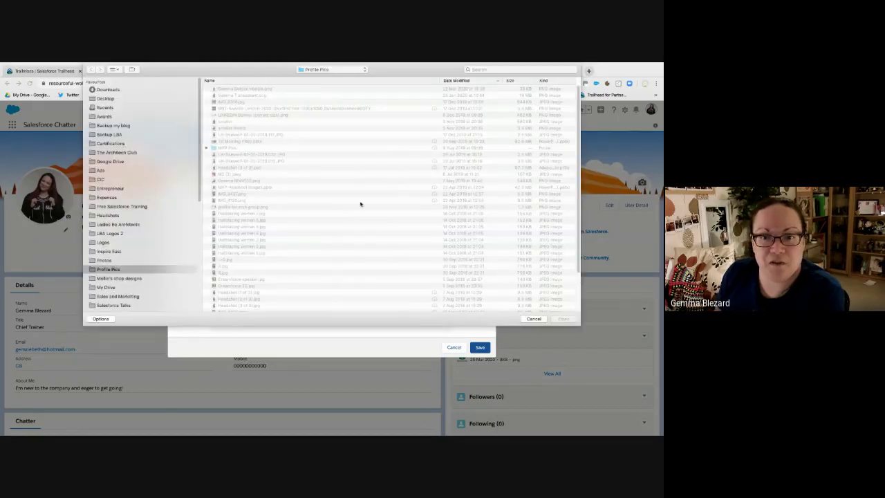
{"action": "left_click", "coordinate": [483, 69]}
{"action": "type", "text": "twitt"}
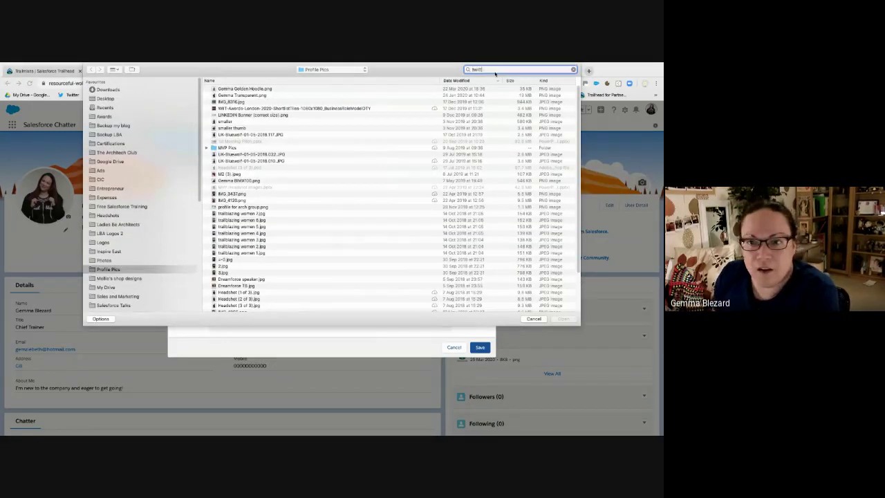
{"action": "type", "text": "er banner"}
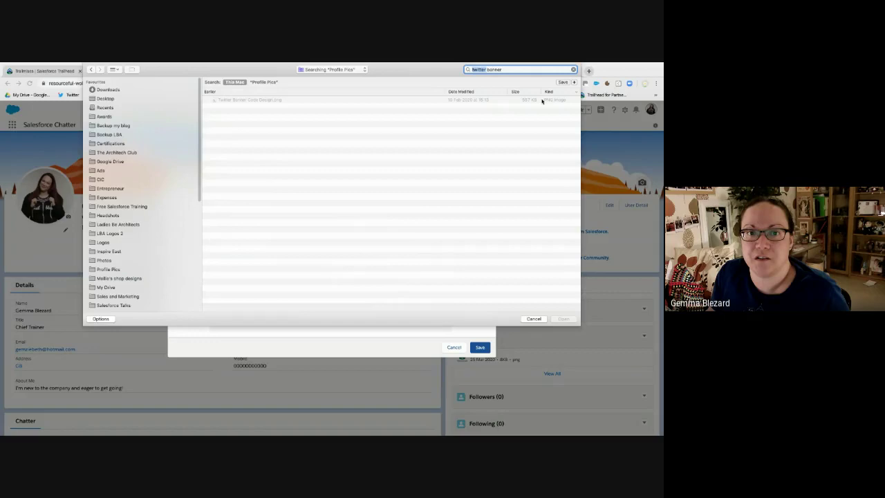
{"action": "key", "text": "BackSpace"}
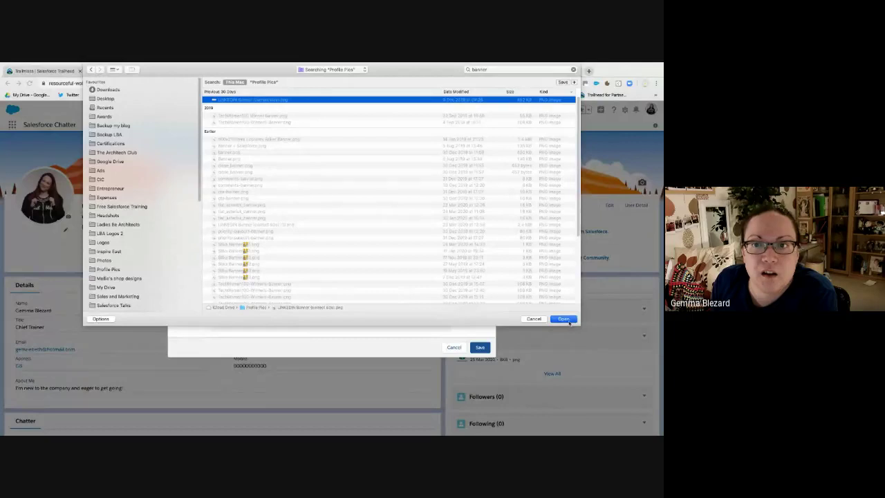
{"action": "left_click", "coordinate": [563, 318]}
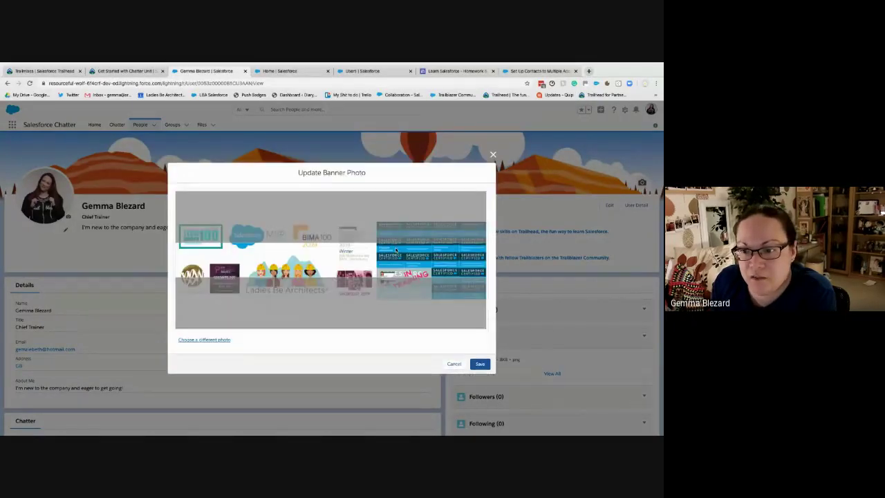
{"action": "left_click_drag", "start_coordinate": [352, 297], "coordinate": [319, 246]}
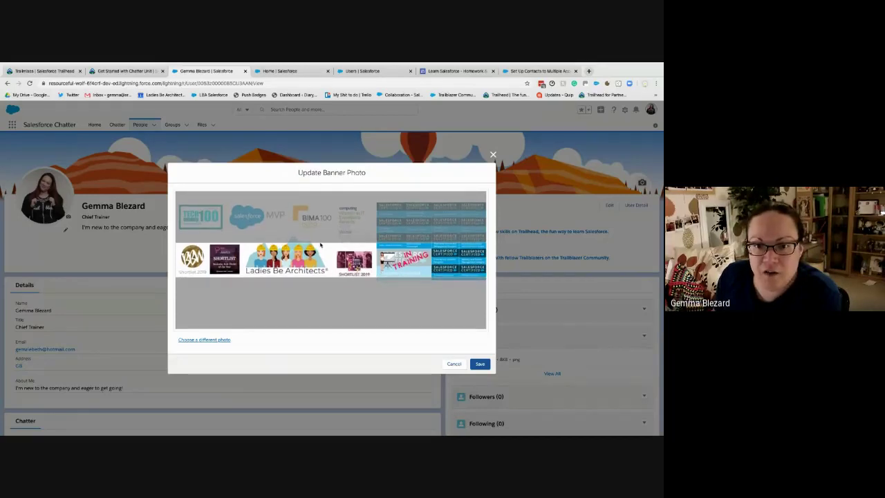
{"action": "left_click", "coordinate": [477, 364]}
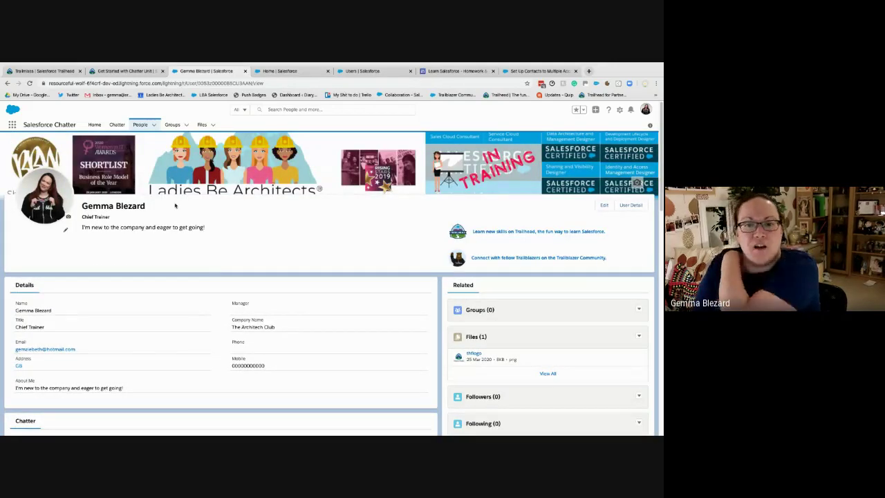
Confirm the profile challenge passes, then close the Home, Users and Set Up Contacts tabs
{"action": "left_click", "coordinate": [101, 71]}
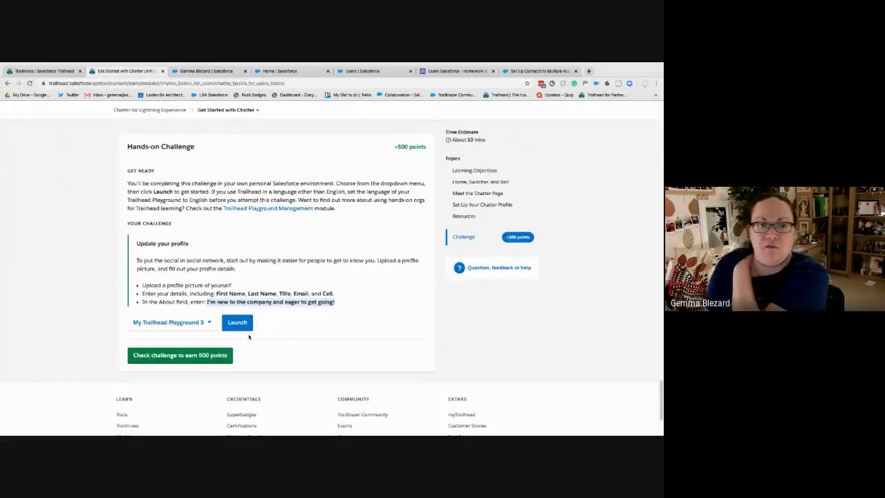
{"action": "left_click", "coordinate": [204, 356]}
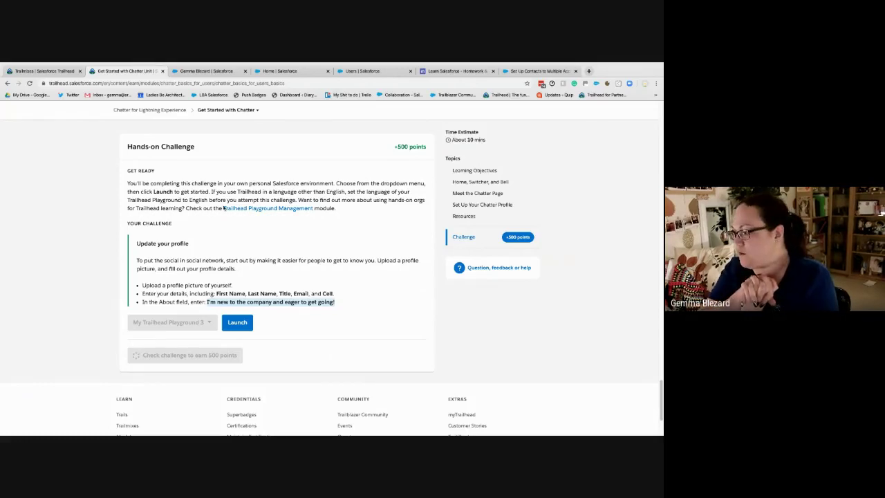
{"action": "left_click", "coordinate": [206, 70]}
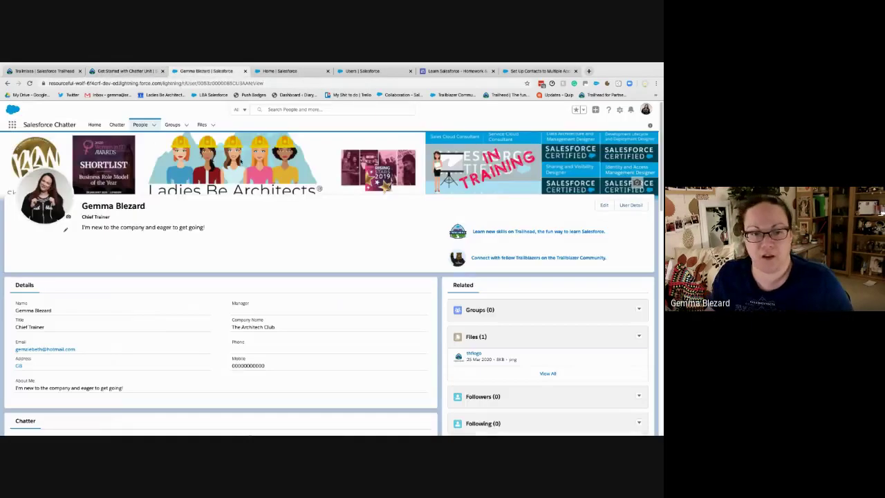
{"action": "left_click", "coordinate": [304, 71]}
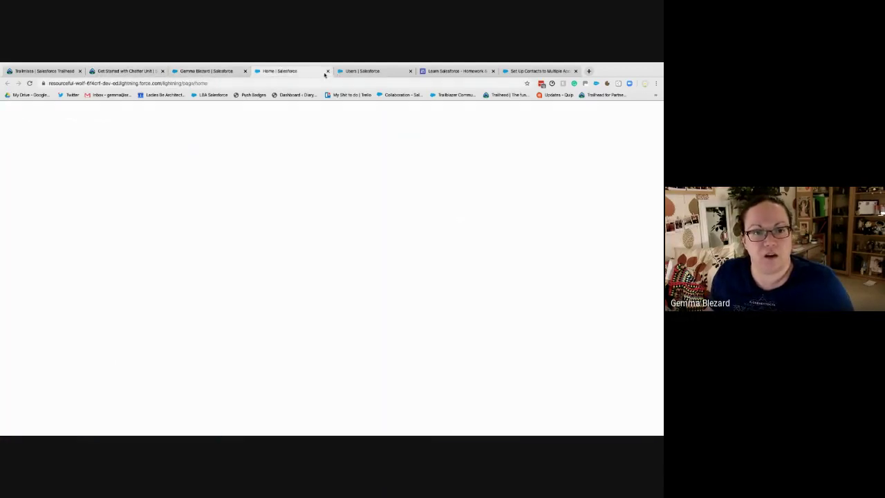
{"action": "left_click", "coordinate": [326, 72]}
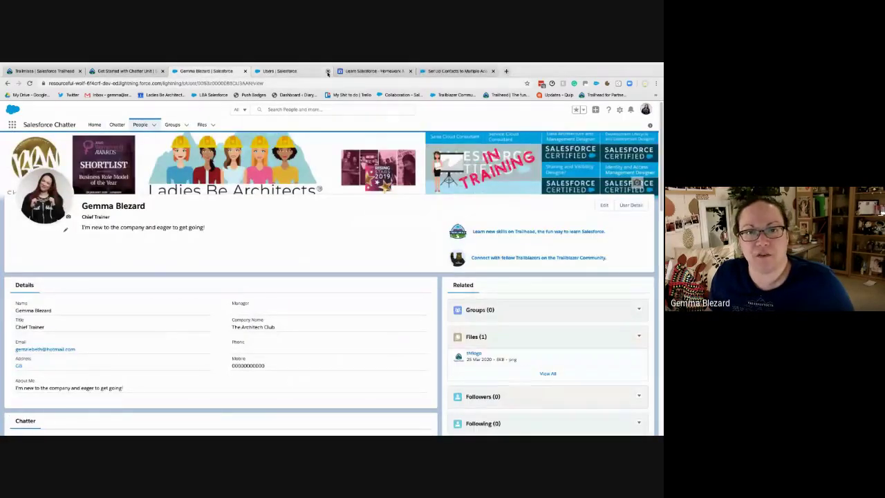
{"action": "left_click", "coordinate": [328, 71]}
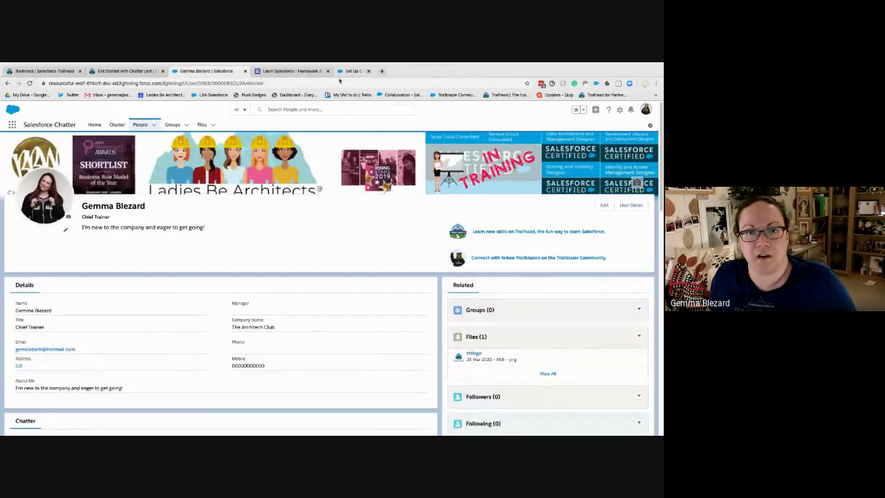
{"action": "left_click", "coordinate": [367, 71]}
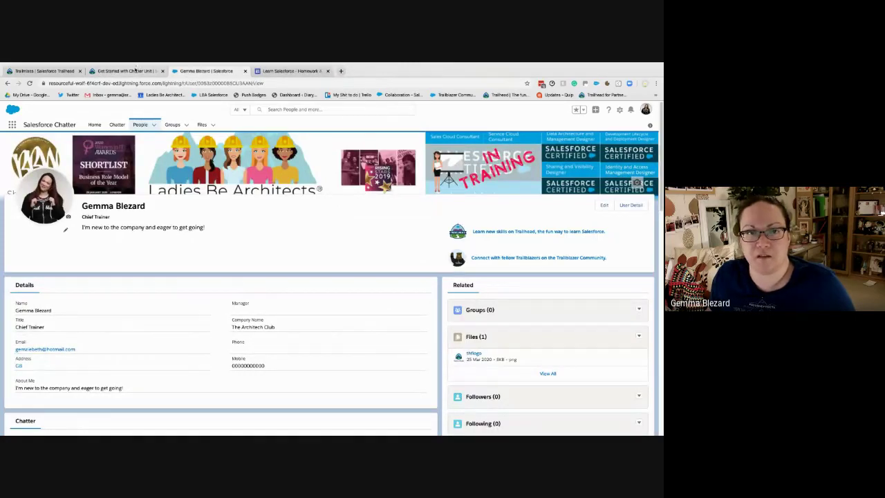
Return to the Get Started with Chatter unit and dismiss the WOOHOO badge popup
{"action": "left_click", "coordinate": [126, 71]}
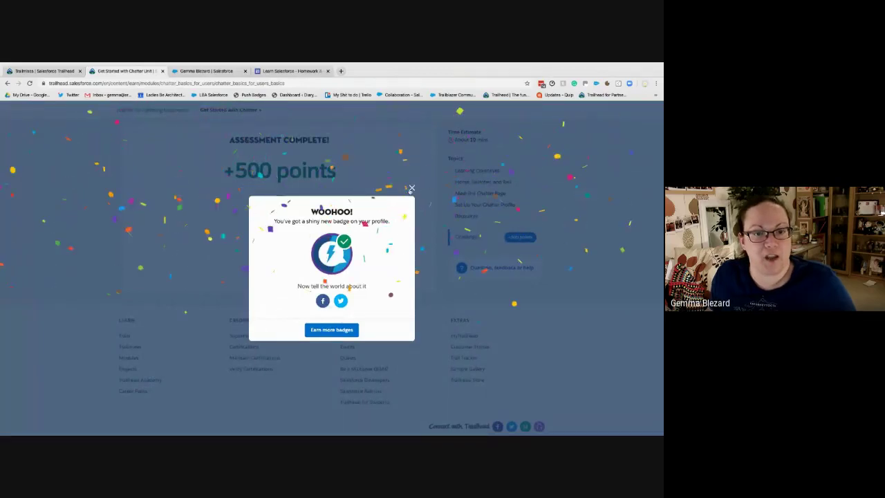
{"action": "left_click", "coordinate": [216, 200]}
{"action": "scroll", "coordinate": [215, 201], "scroll_direction": "up", "scroll_amount": 5}
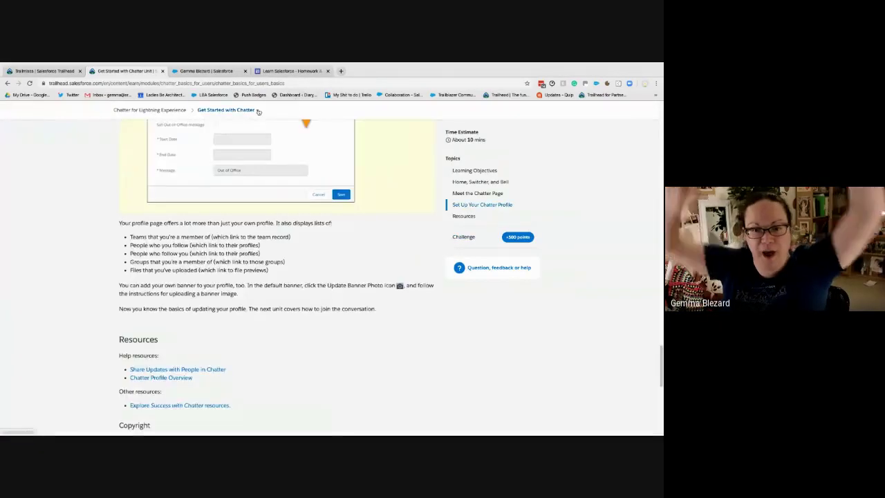
Pick Create Posts, Polls, and Questions from the module dropdown and scroll to Post Something to Chatter
{"action": "left_click", "coordinate": [228, 109]}
{"action": "left_click", "coordinate": [183, 164]}
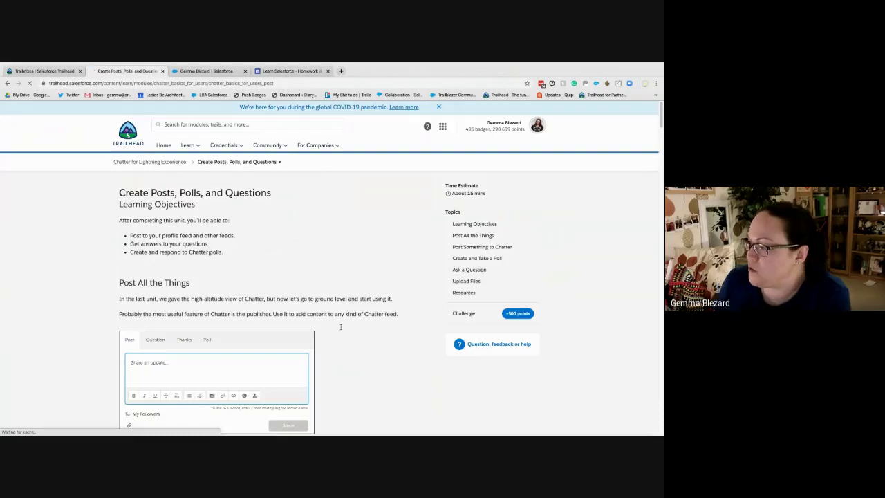
{"action": "scroll", "coordinate": [340, 326], "scroll_direction": "down", "scroll_amount": 5}
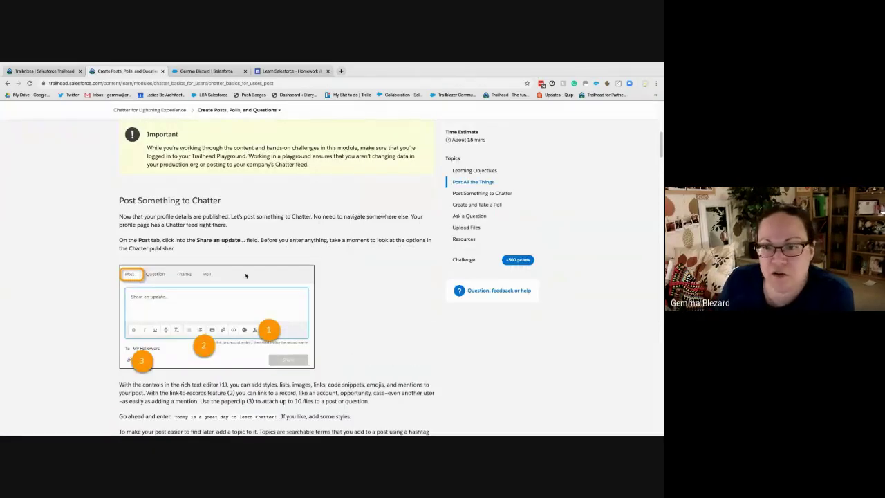
{"action": "scroll", "coordinate": [150, 297], "scroll_direction": "down", "scroll_amount": 1}
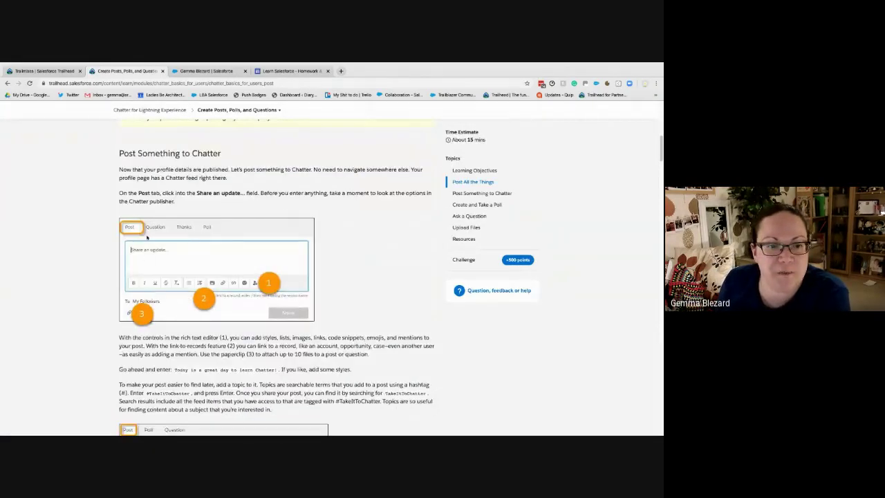
Go back to your Salesforce profile and open the Chatter 'Share an update' composer
{"action": "left_click", "coordinate": [200, 71]}
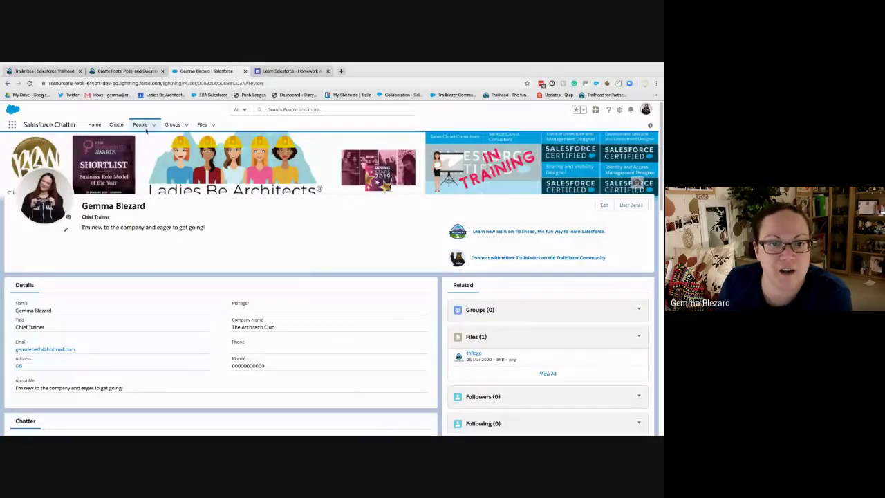
{"action": "left_click", "coordinate": [96, 124]}
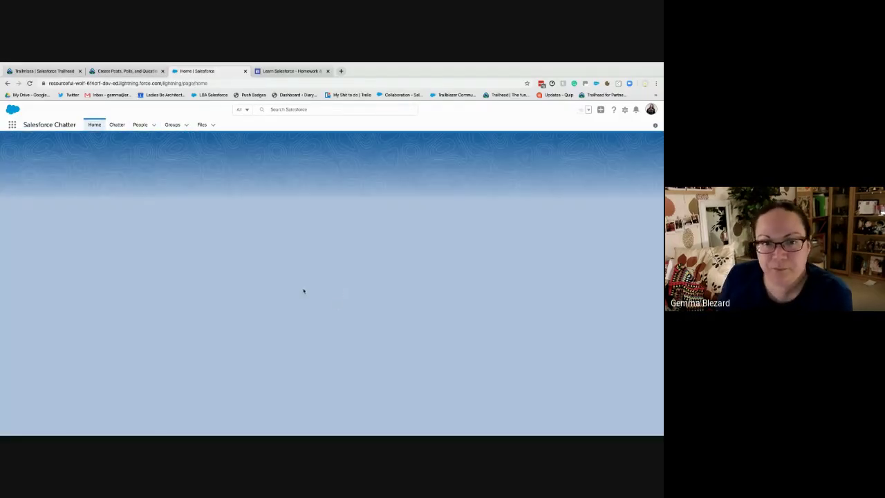
{"action": "left_click", "coordinate": [122, 71]}
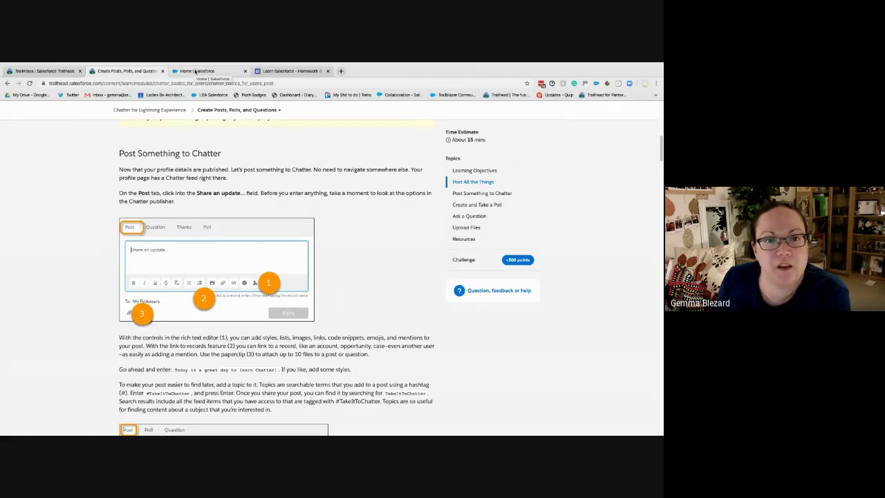
{"action": "left_click", "coordinate": [196, 71]}
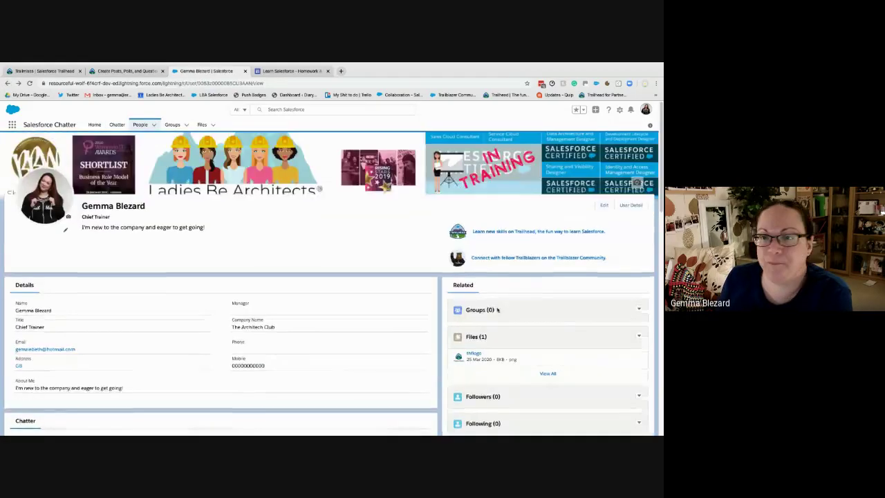
{"action": "scroll", "coordinate": [514, 359], "scroll_direction": "down", "scroll_amount": 2}
{"action": "scroll", "coordinate": [561, 286], "scroll_direction": "up", "scroll_amount": 3}
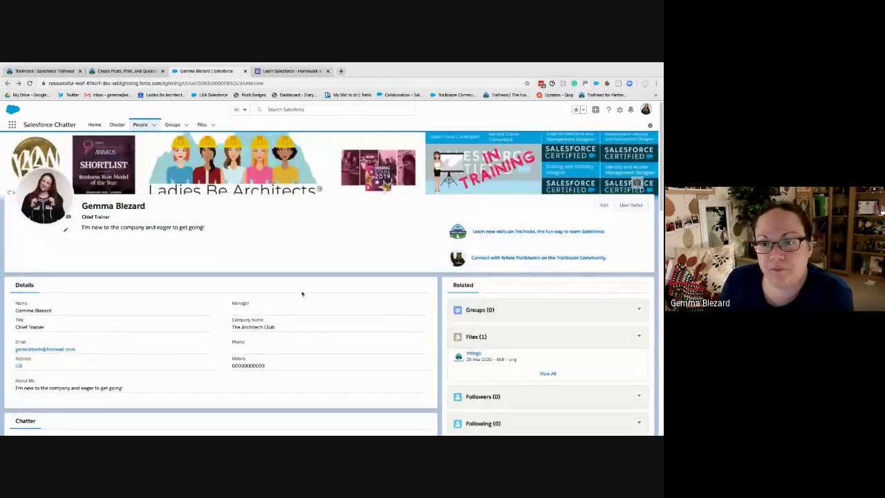
{"action": "scroll", "coordinate": [302, 292], "scroll_direction": "down", "scroll_amount": 10}
{"action": "scroll", "coordinate": [84, 248], "scroll_direction": "up", "scroll_amount": 4}
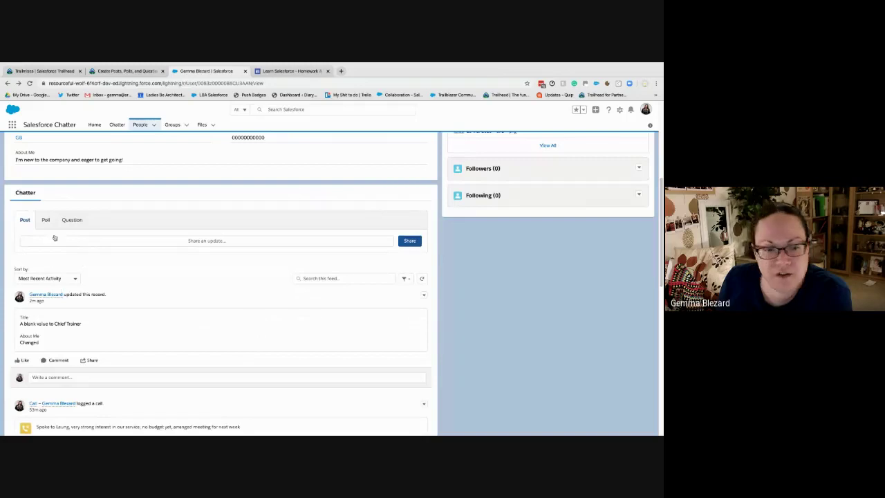
{"action": "scroll", "coordinate": [235, 315], "scroll_direction": "down", "scroll_amount": 5}
{"action": "scroll", "coordinate": [235, 315], "scroll_direction": "down", "scroll_amount": 3}
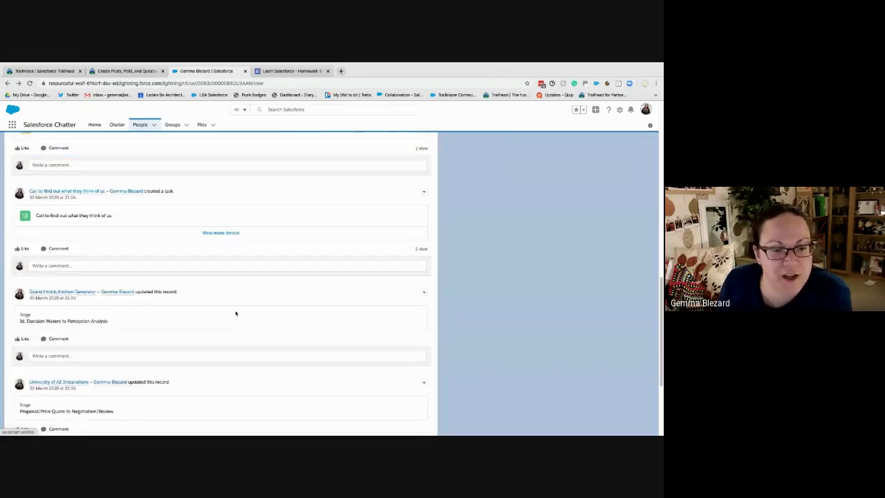
{"action": "scroll", "coordinate": [235, 311], "scroll_direction": "up", "scroll_amount": 7}
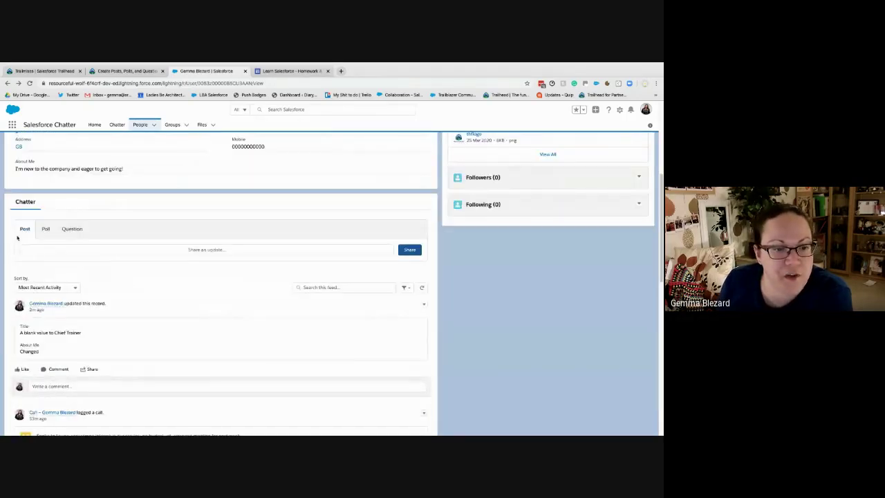
{"action": "left_click", "coordinate": [202, 253]}
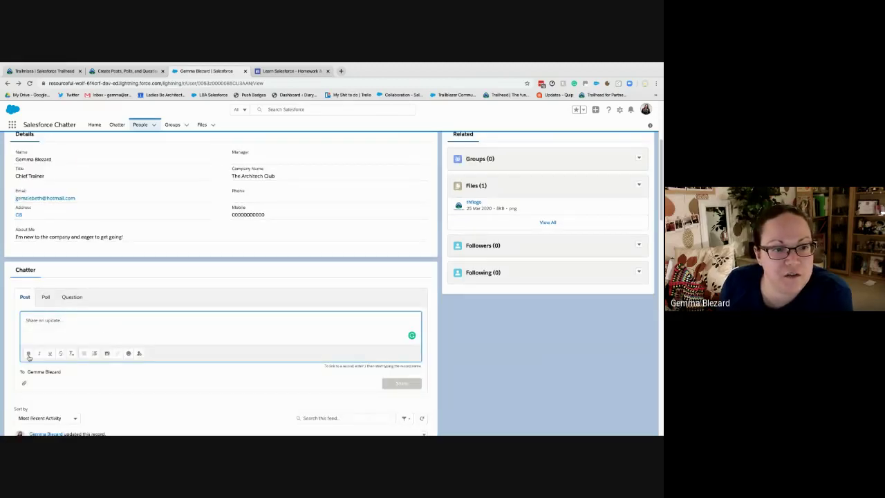
{"action": "left_click", "coordinate": [141, 355]}
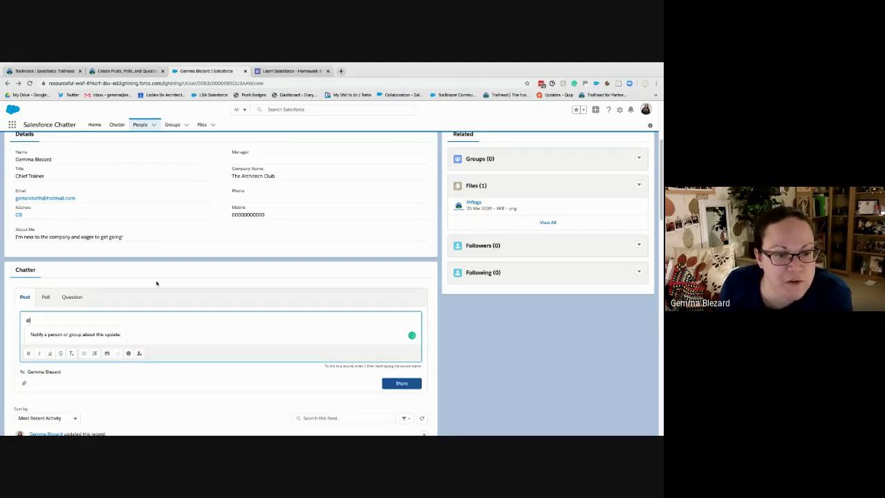
{"action": "type", "text": "dave"}
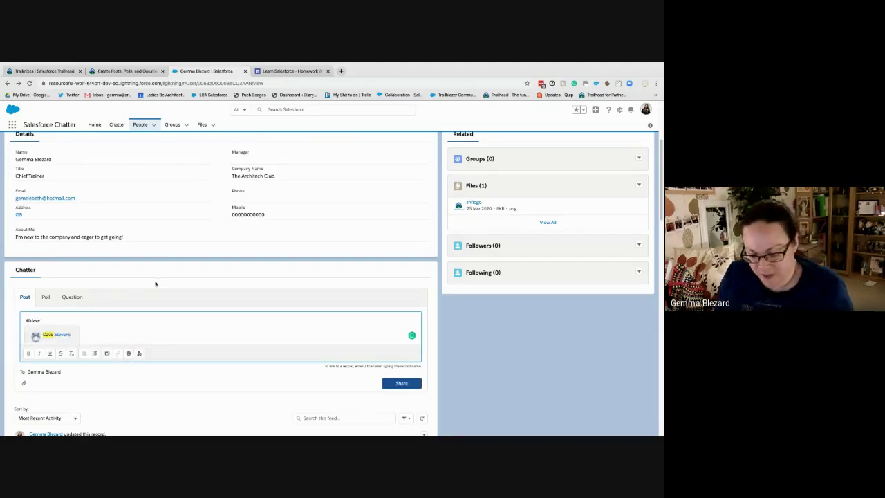
{"action": "left_click", "coordinate": [64, 335]}
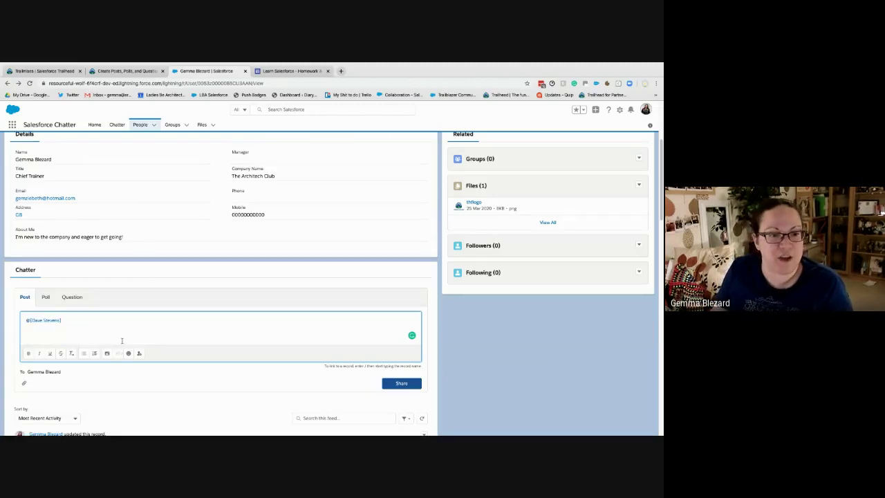
{"action": "type", "text": "you didn't"}
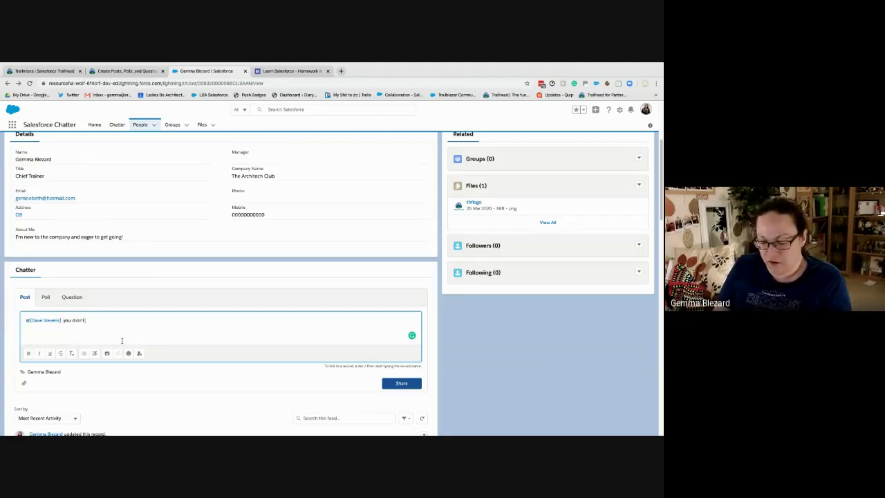
{"action": "type", "text": " finish your"}
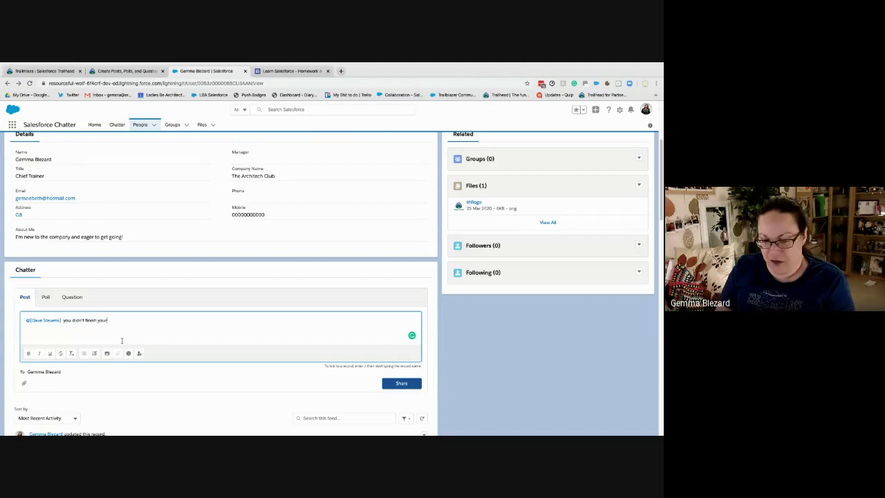
{"action": "type", "text": " TPS report"}
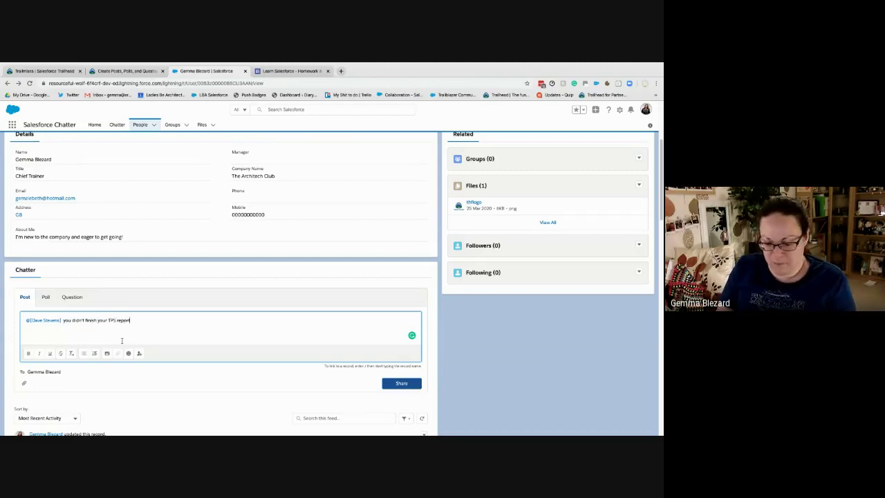
{"action": "type", "text": "s!!"}
{"action": "key", "text": "Return"}
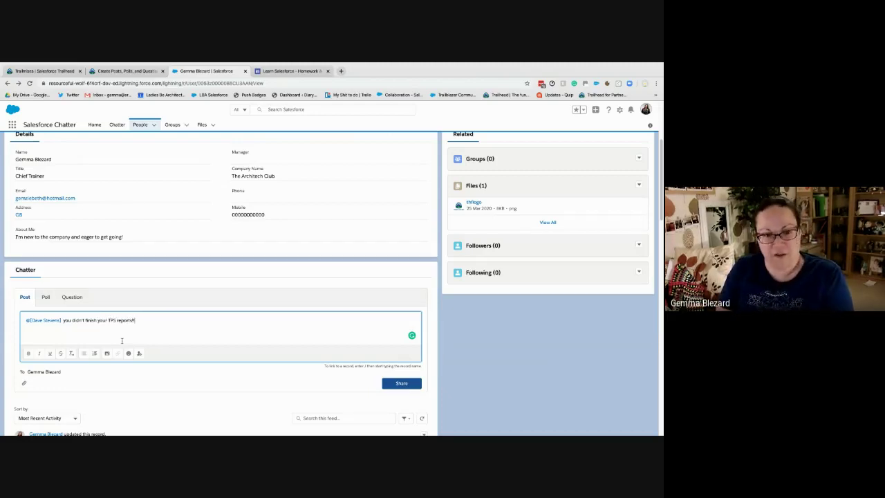
Upload the image file 'smaller' into the post and begin a bulleted list
{"action": "left_click", "coordinate": [108, 353]}
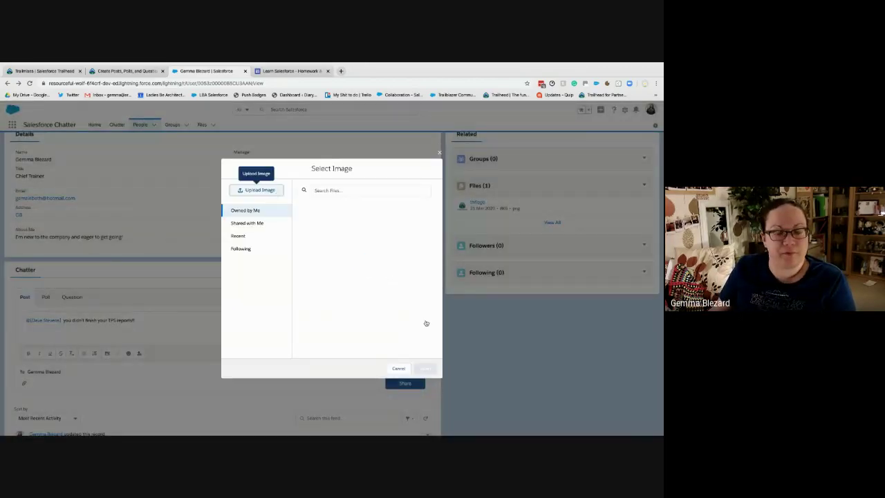
{"action": "left_click", "coordinate": [281, 195]}
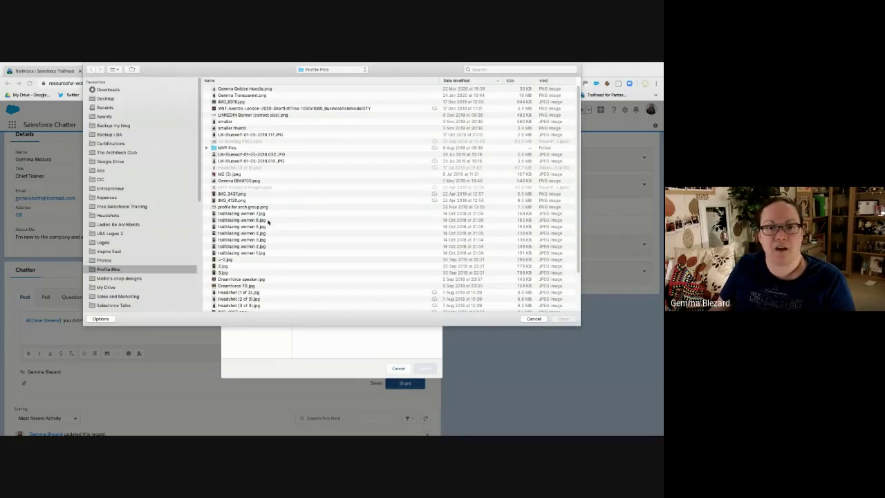
{"action": "double_click", "coordinate": [225, 121]}
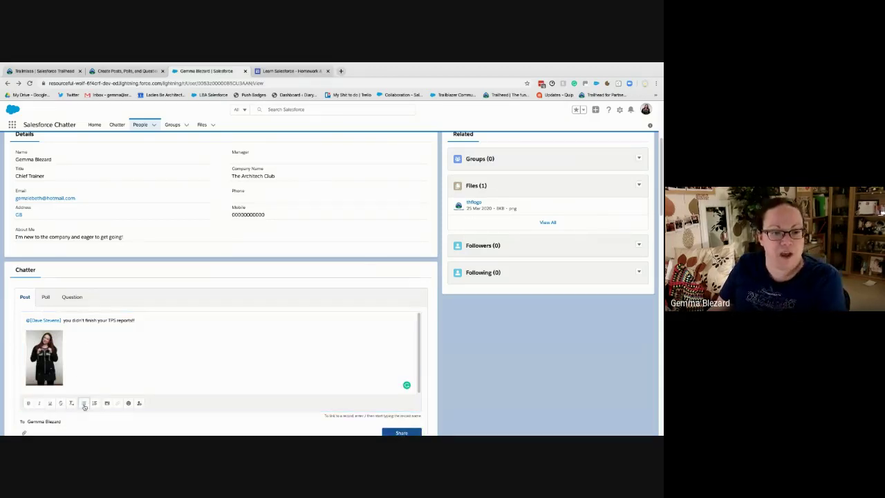
{"action": "left_click", "coordinate": [84, 404]}
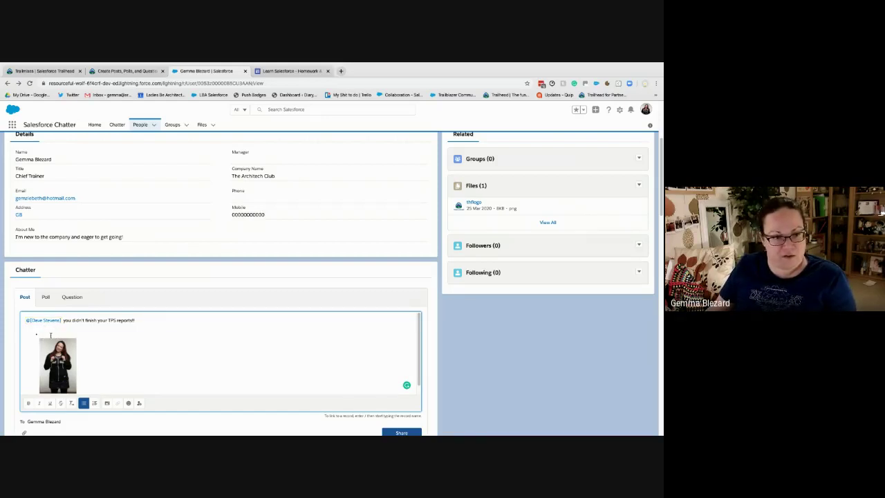
Add bullets 'you suck', 'you're fired' and 'clear your desk', ending with a smiley emoji
{"action": "type", "text": "you sur"}
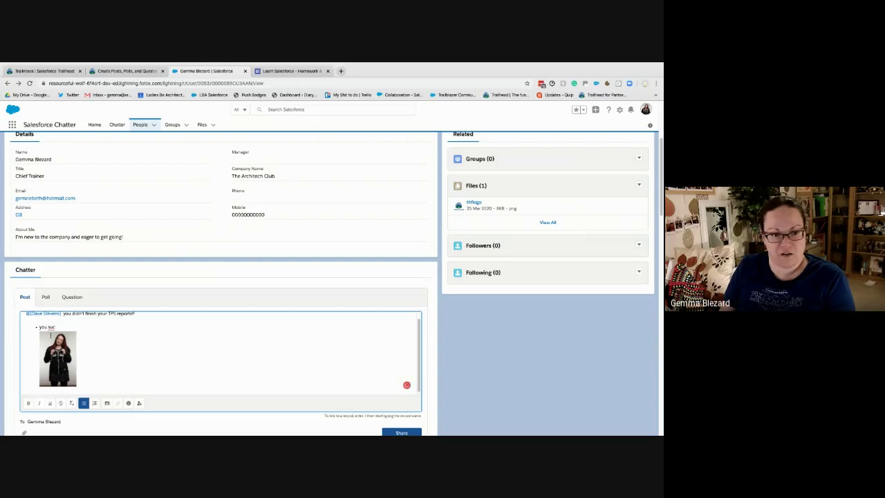
{"action": "key", "text": "BackSpace"}
{"action": "type", "text": "ck"}
{"action": "key", "text": "Return"}
{"action": "type", "text": "you're fired"}
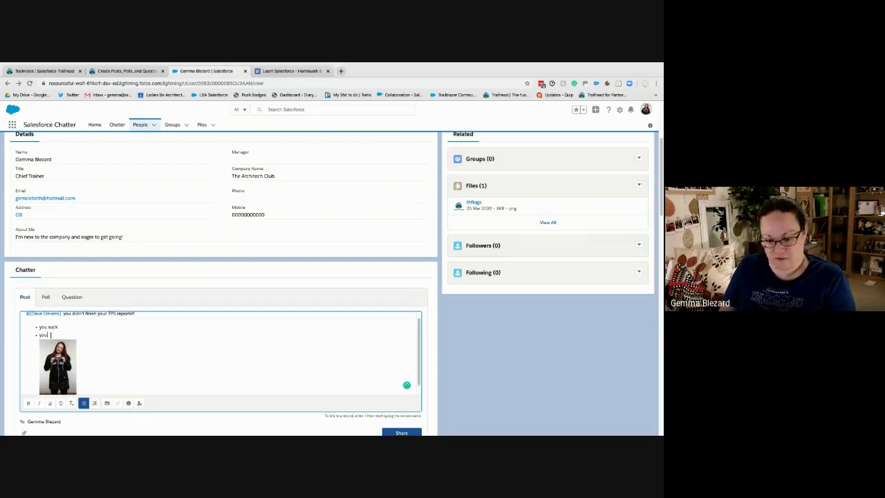
{"action": "key", "text": "Return"}
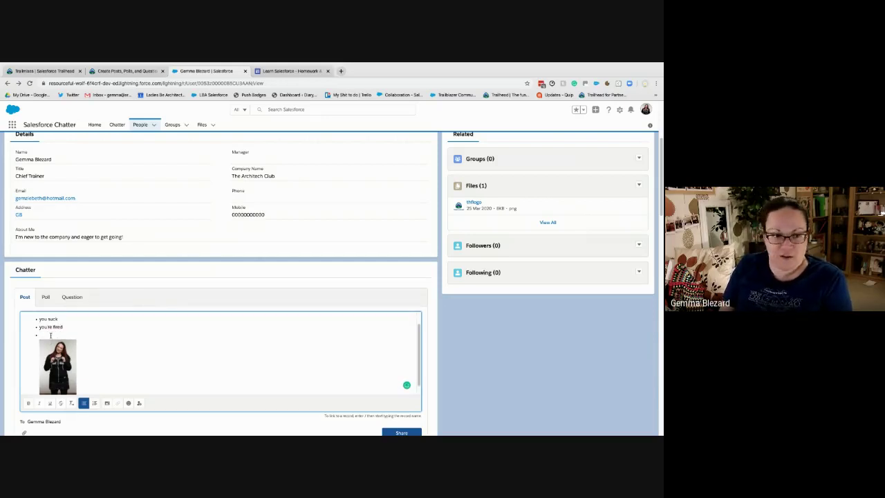
{"action": "type", "text": "go home"}
{"action": "key", "text": "Return"}
{"action": "type", "text": "c"}
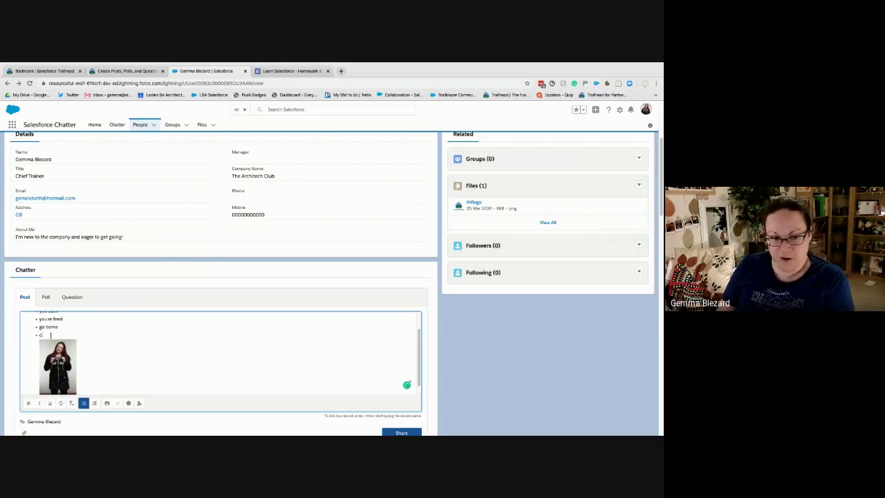
{"action": "key", "text": "BackSpace"}
{"action": "key", "text": "BackSpace"}
{"action": "key", "text": "BackSpace"}
{"action": "key", "text": "BackSpace"}
{"action": "key", "text": "BackSpace"}
{"action": "key", "text": "BackSpace"}
{"action": "key", "text": "BackSpace"}
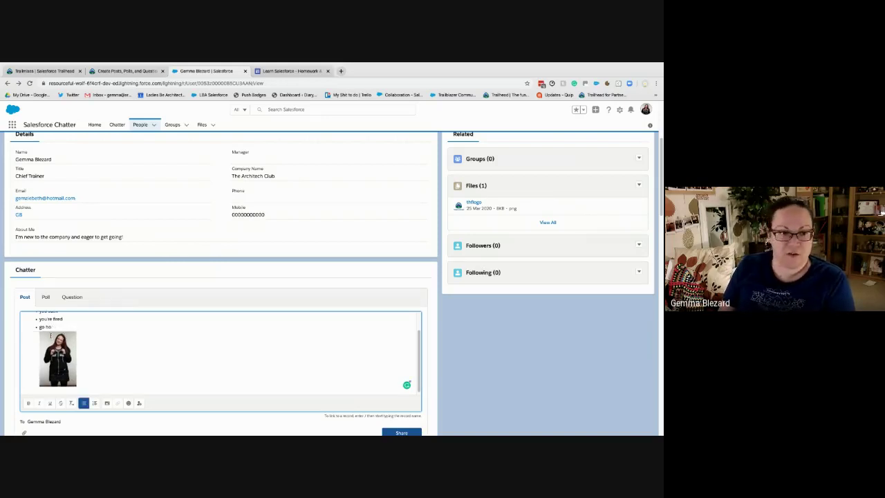
{"action": "type", "text": "lear your desk"}
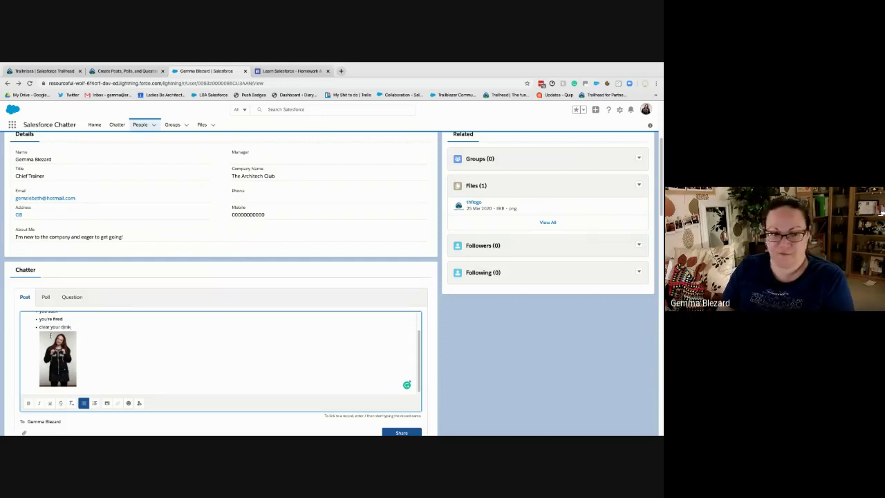
{"action": "left_click", "coordinate": [128, 403]}
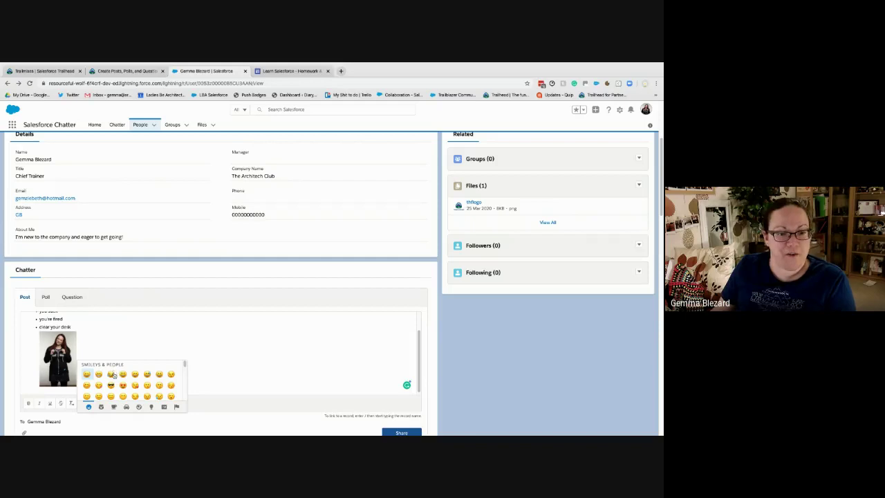
{"action": "left_click", "coordinate": [112, 373]}
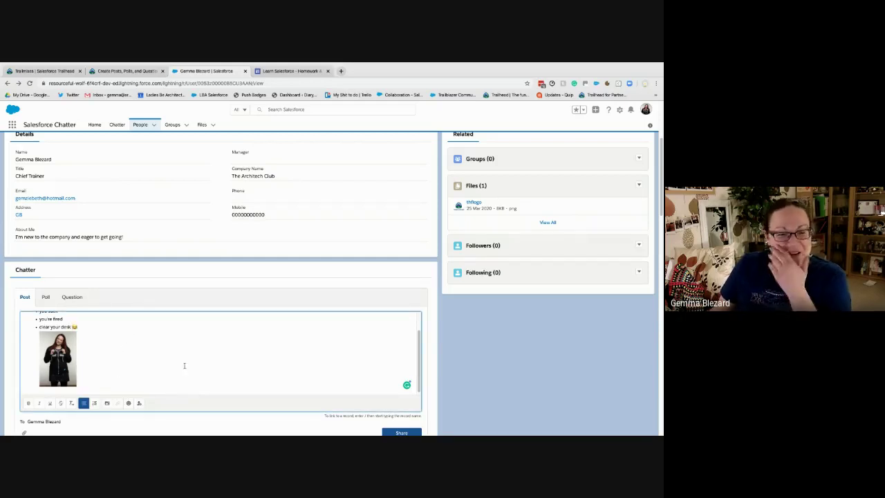
{"action": "scroll", "coordinate": [186, 363], "scroll_direction": "up", "scroll_amount": 2}
{"action": "scroll", "coordinate": [332, 401], "scroll_direction": "down", "scroll_amount": 1}
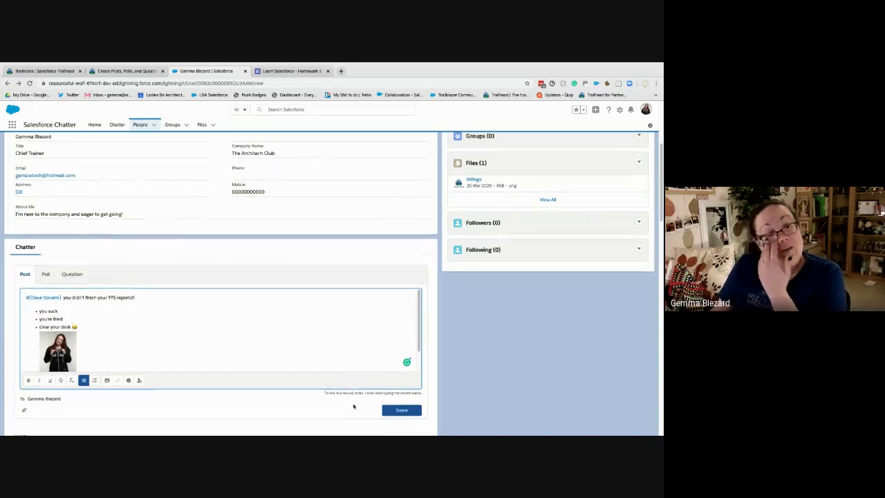
Share the TPS-reports post with bullets, emoji and image to the profile feed, then like it
{"action": "left_click", "coordinate": [400, 399]}
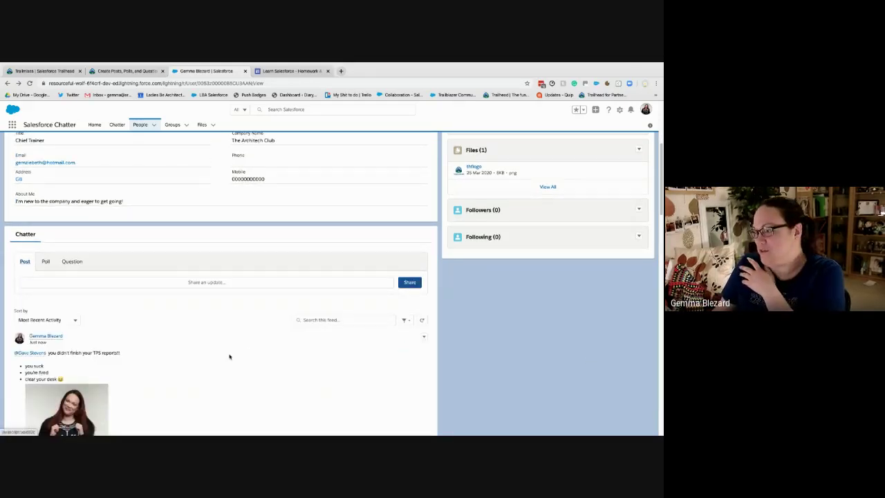
{"action": "scroll", "coordinate": [231, 355], "scroll_direction": "down", "scroll_amount": 3}
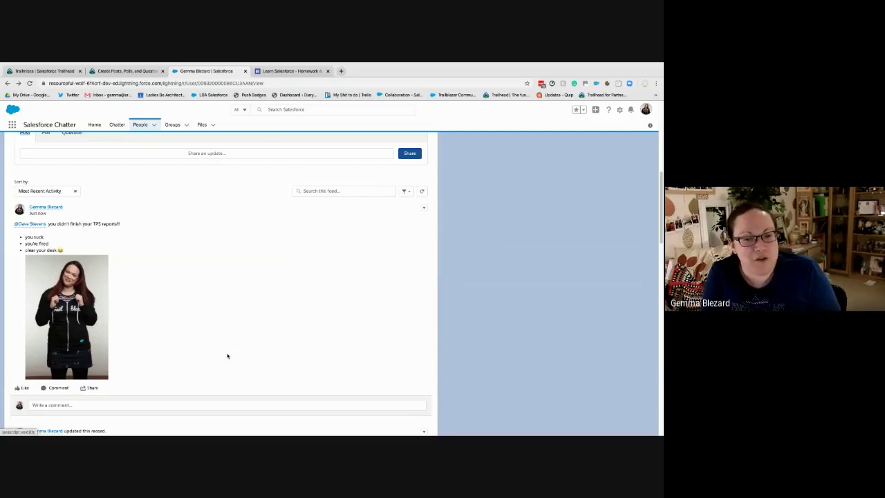
{"action": "left_click", "coordinate": [20, 387]}
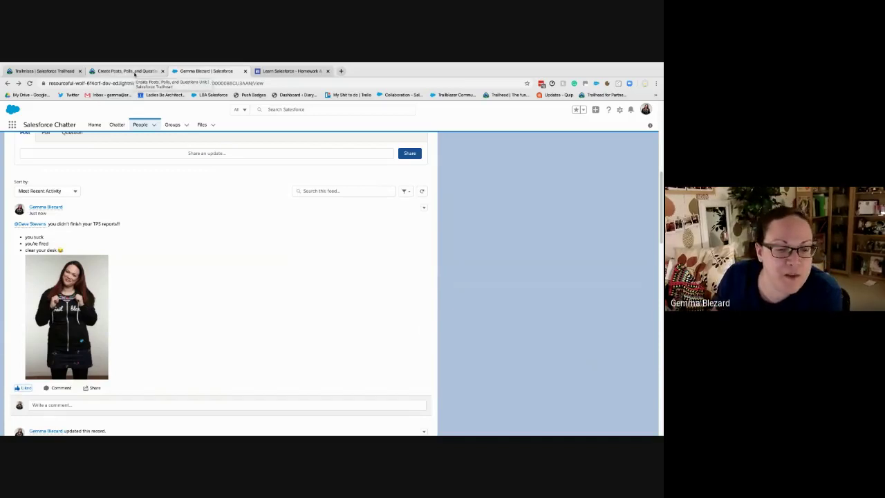
Read the Trailhead lesson down to 'Create and Take a Poll', then go back to the Chatter profile
{"action": "left_click", "coordinate": [134, 72]}
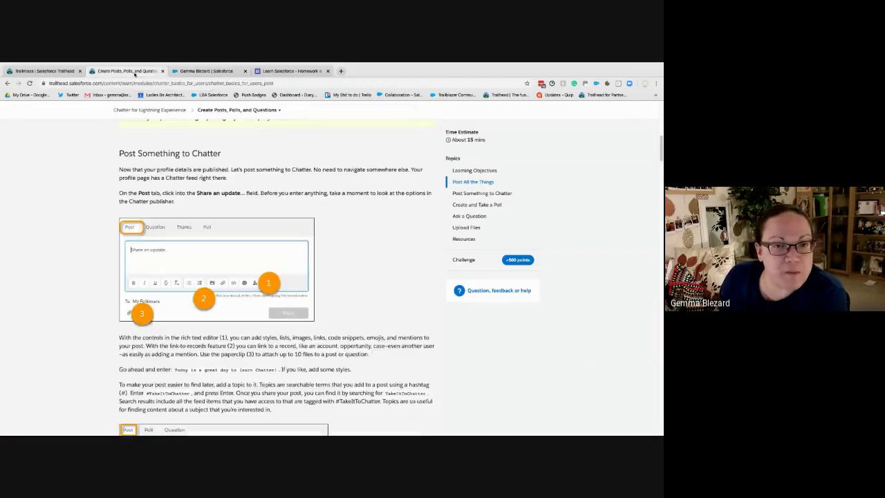
{"action": "scroll", "coordinate": [328, 335], "scroll_direction": "down", "scroll_amount": 10}
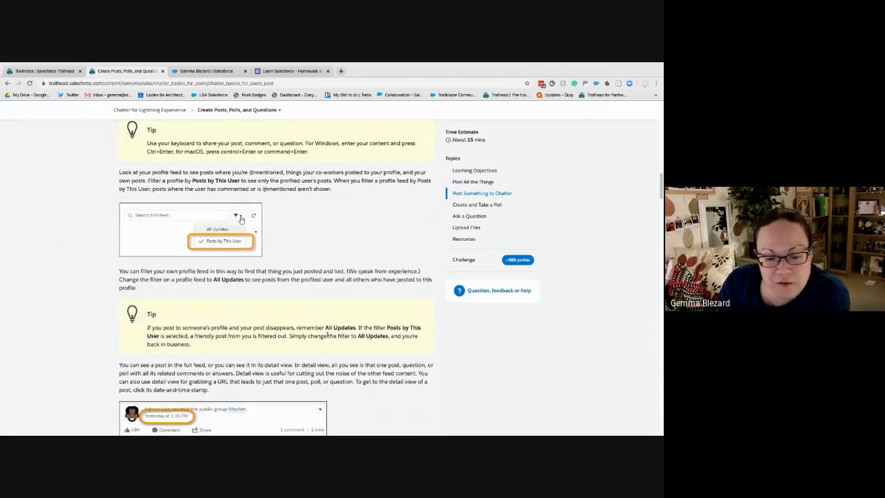
{"action": "scroll", "coordinate": [328, 335], "scroll_direction": "down", "scroll_amount": 1}
{"action": "scroll", "coordinate": [327, 336], "scroll_direction": "down", "scroll_amount": 4}
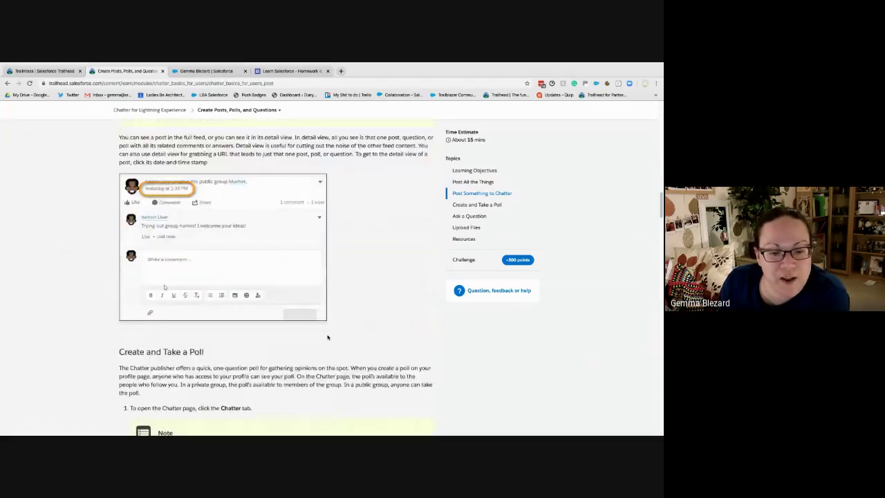
{"action": "scroll", "coordinate": [327, 338], "scroll_direction": "up", "scroll_amount": 1}
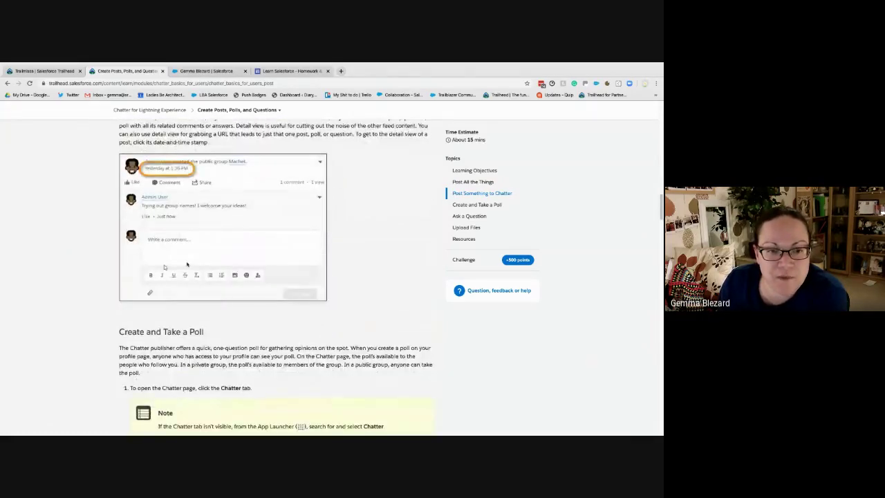
{"action": "scroll", "coordinate": [342, 339], "scroll_direction": "down", "scroll_amount": 3}
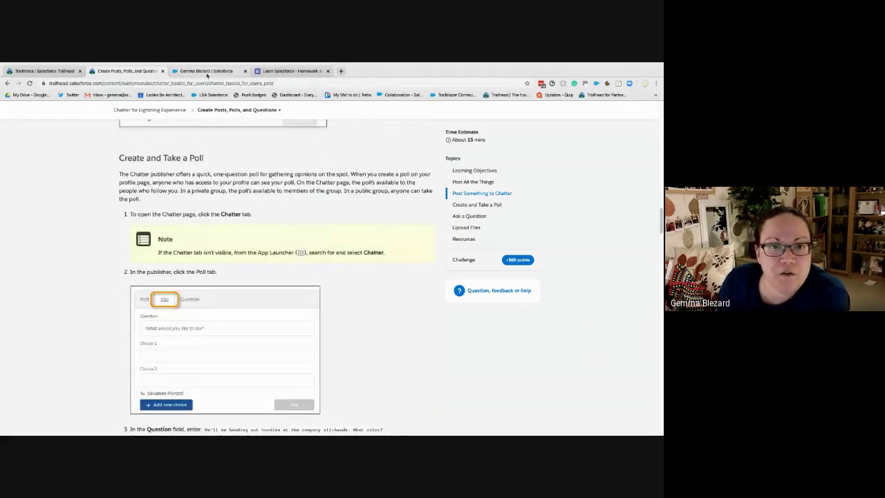
{"action": "left_click", "coordinate": [207, 71]}
{"action": "scroll", "coordinate": [132, 262], "scroll_direction": "up", "scroll_amount": 3}
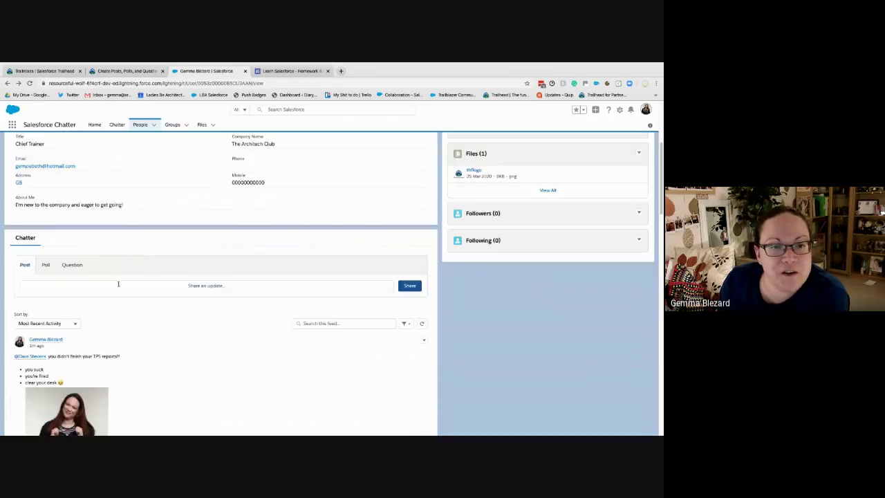
Start a poll asking 'Which exam do you want to have a study group on this month?'
{"action": "left_click", "coordinate": [45, 266]}
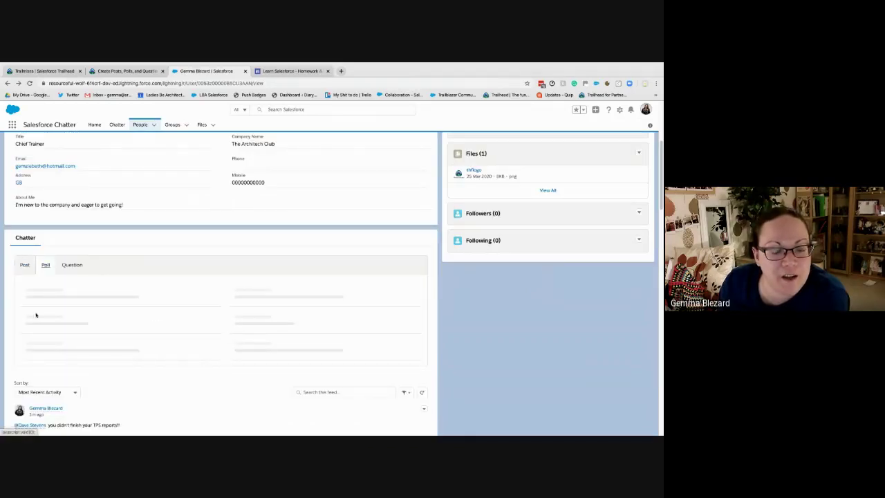
{"action": "left_click", "coordinate": [68, 294]}
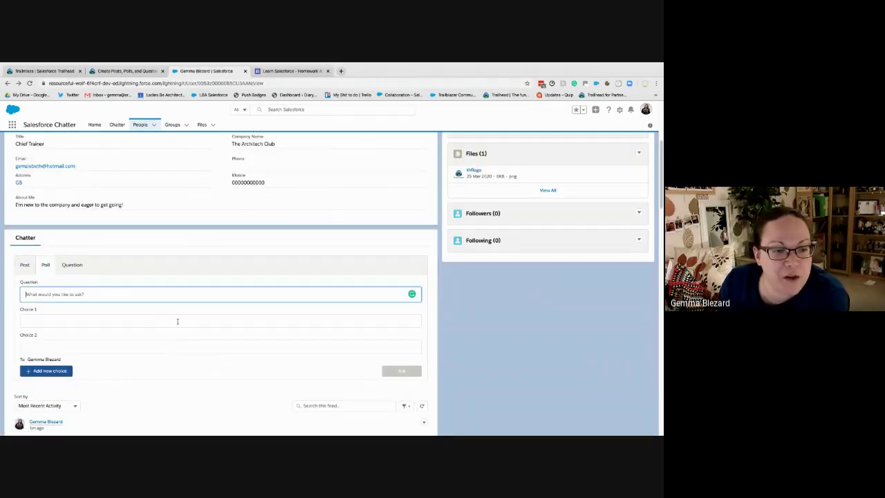
{"action": "type", "text": "W"}
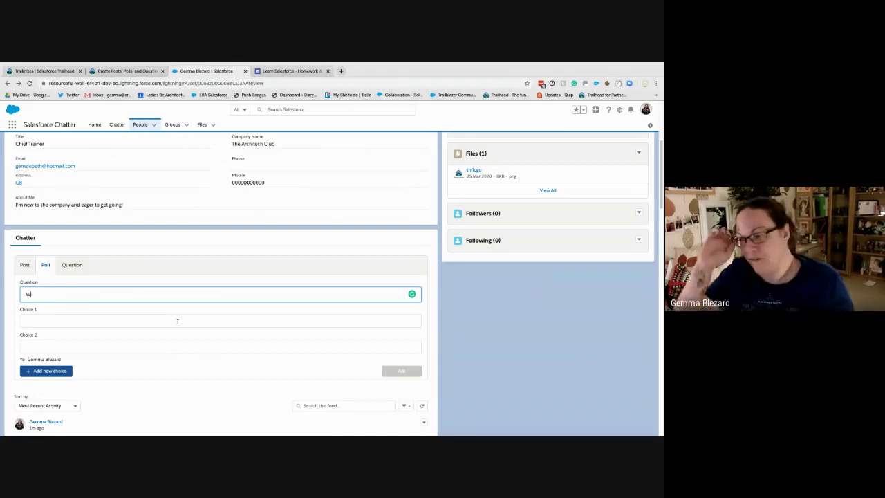
{"action": "type", "text": "hich exam"}
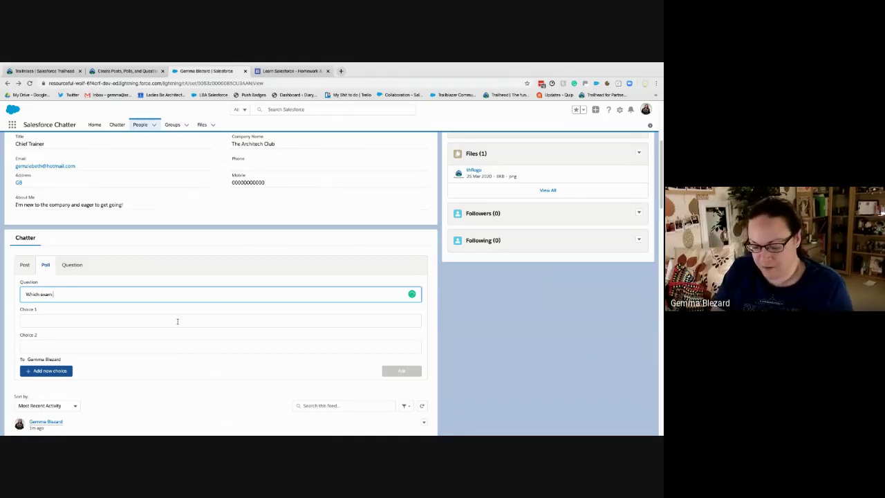
{"action": "type", "text": " do you want to have a stufdy"}
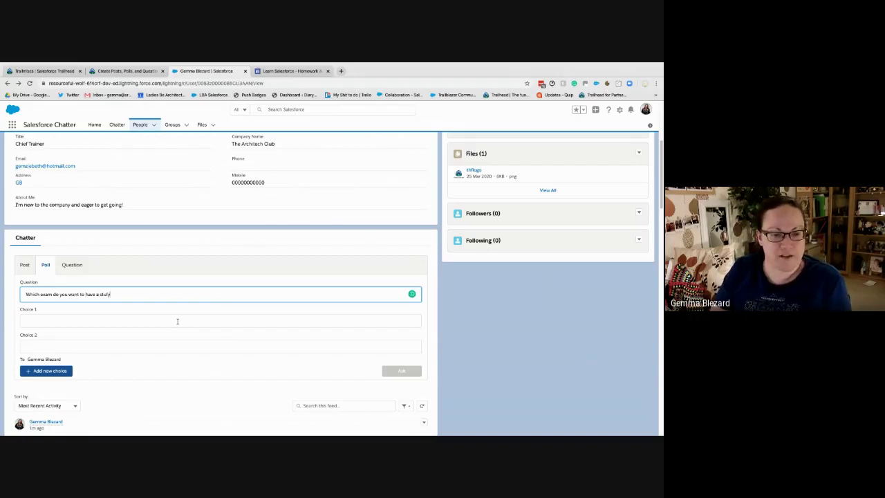
{"action": "type", "text": " group o"}
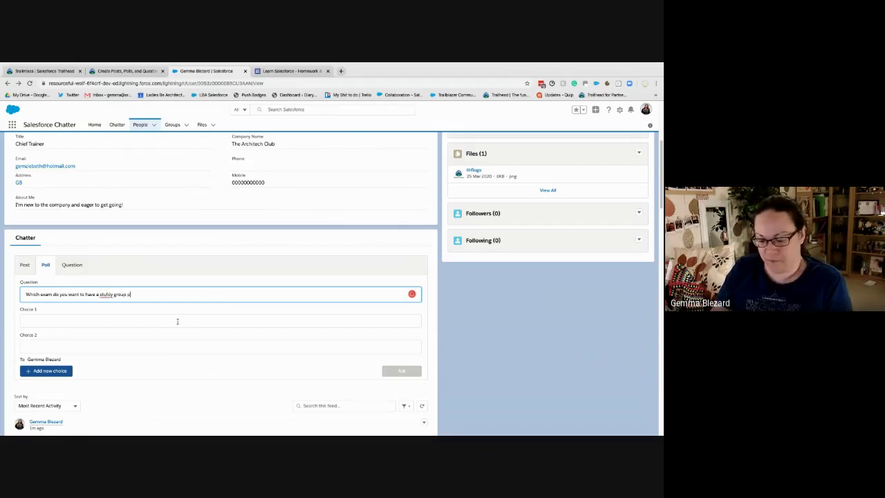
{"action": "type", "text": "n this month?"}
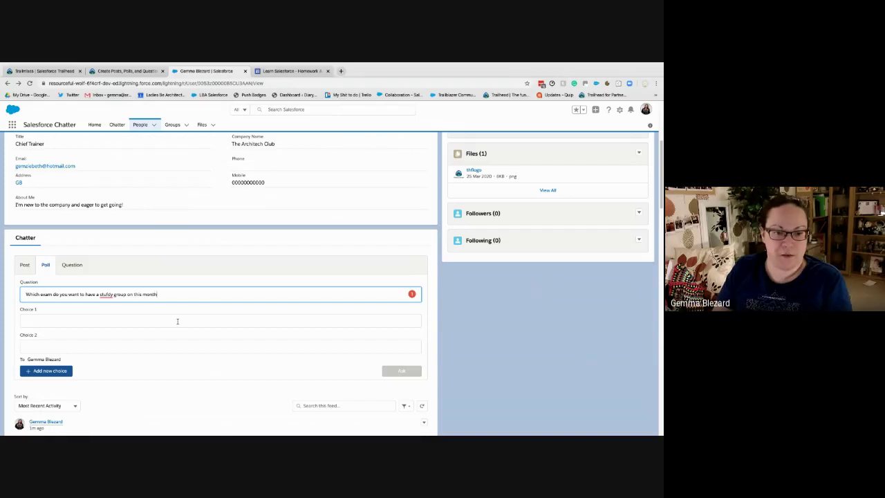
{"action": "left_click", "coordinate": [106, 294]}
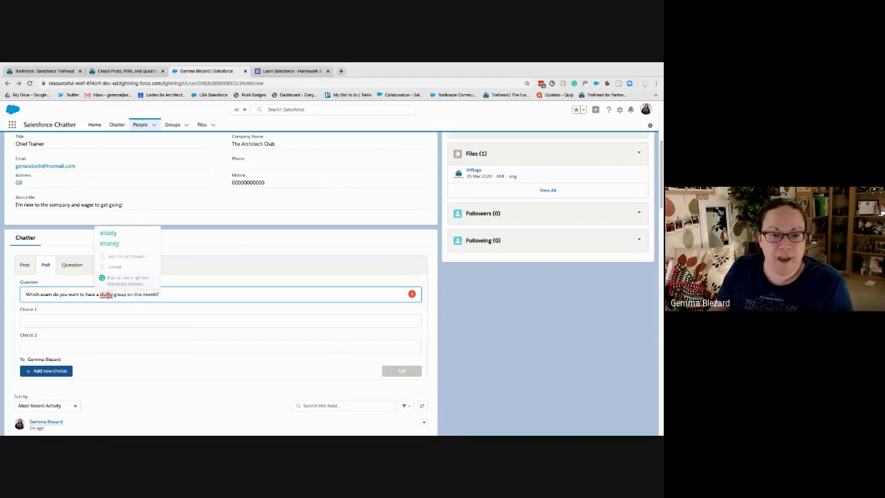
{"action": "left_click", "coordinate": [107, 232]}
Add choices Integration, Identity and Access Management and Platform App Builder, then publish the poll
{"action": "left_click", "coordinate": [90, 319]}
{"action": "type", "text": "In"}
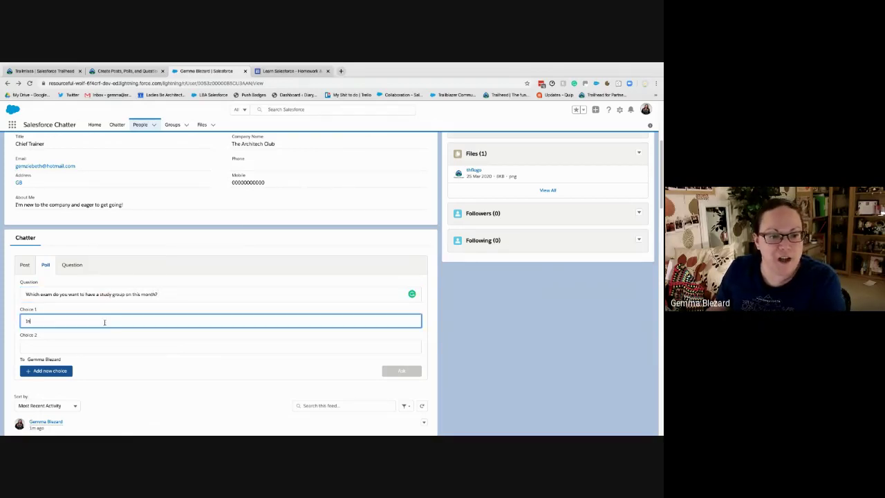
{"action": "type", "text": "tegration"}
{"action": "key", "text": "Tab"}
{"action": "type", "text": "Iden"}
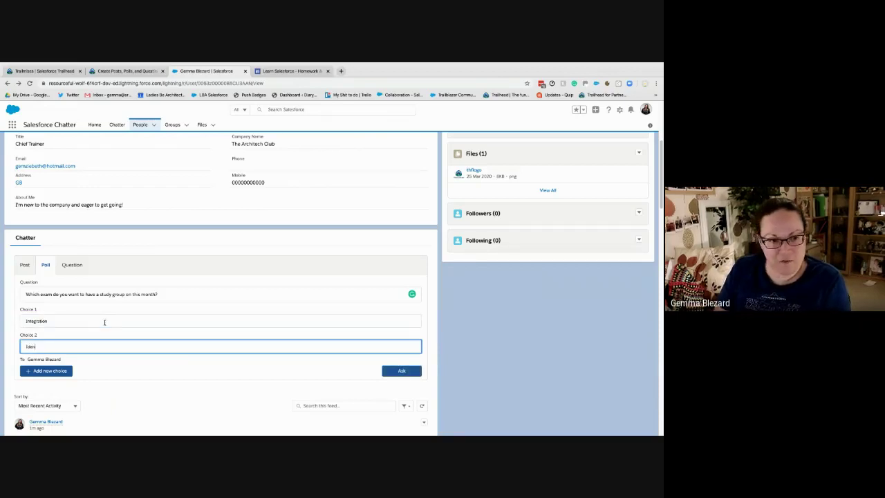
{"action": "type", "text": "tity and Acces"}
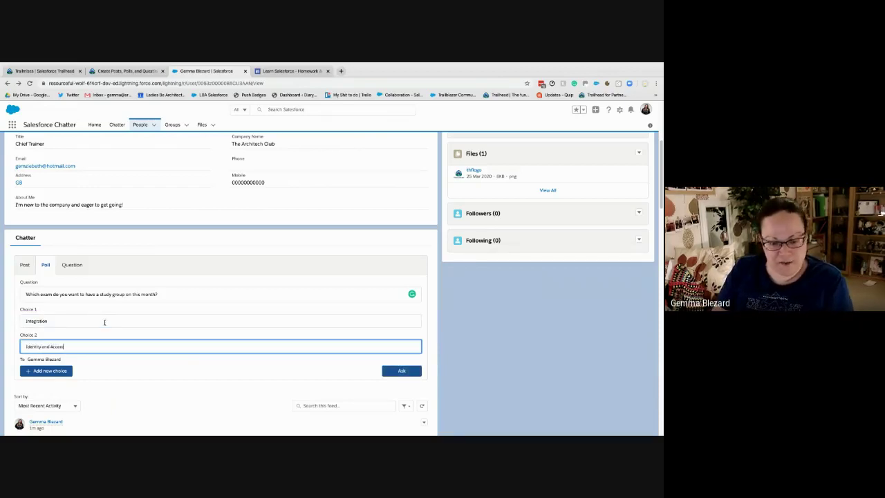
{"action": "type", "text": "s Management"}
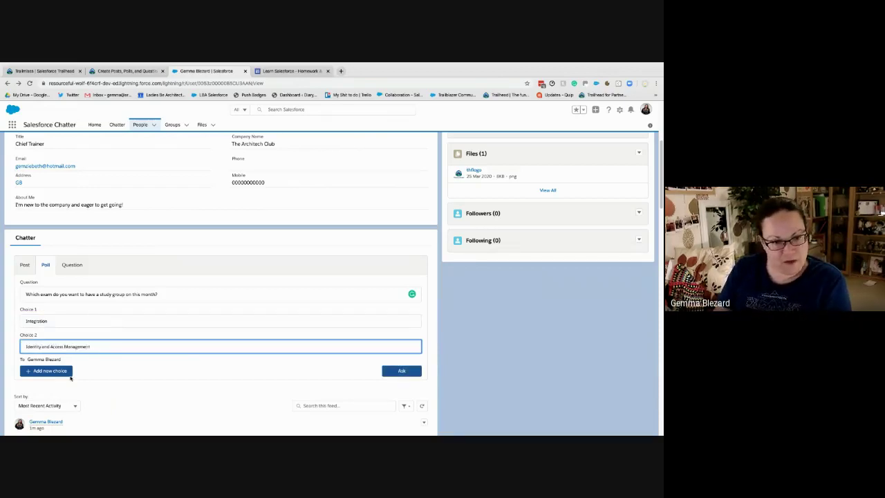
{"action": "left_click", "coordinate": [70, 378]}
{"action": "left_click", "coordinate": [86, 371]}
{"action": "type", "text": "H"}
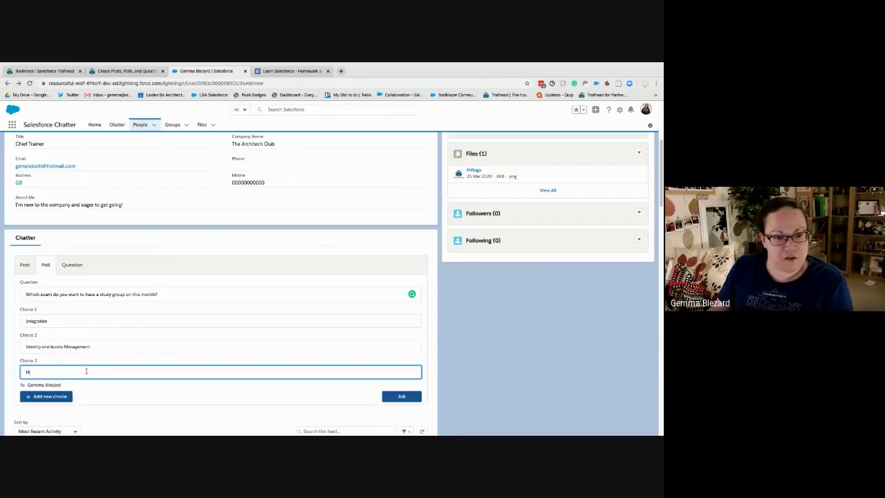
{"action": "type", "text": "atform"}
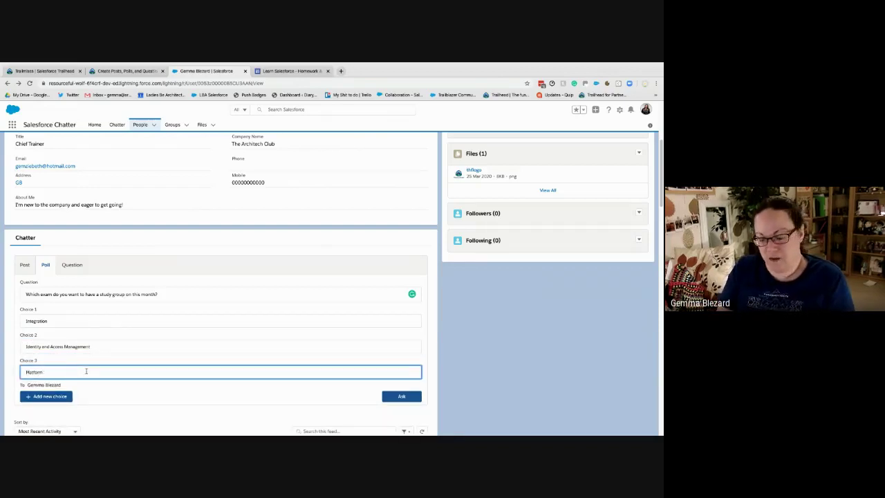
{"action": "type", "text": " App Bu"}
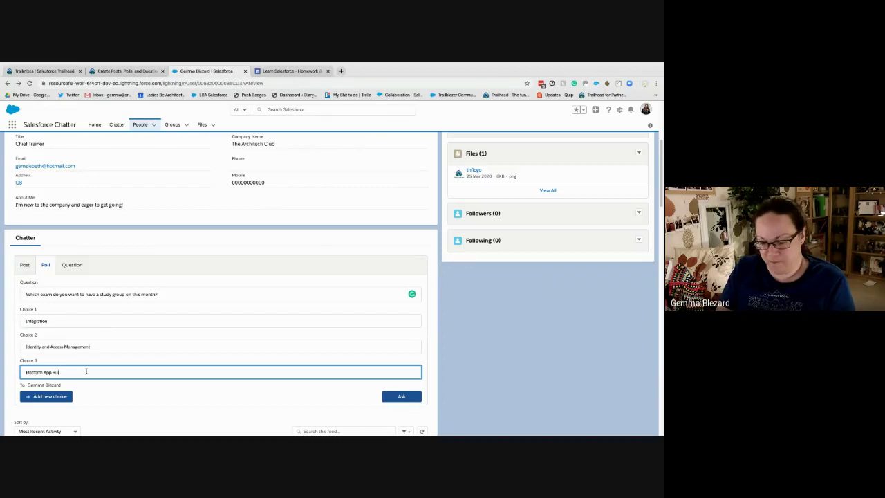
{"action": "type", "text": "ilder"}
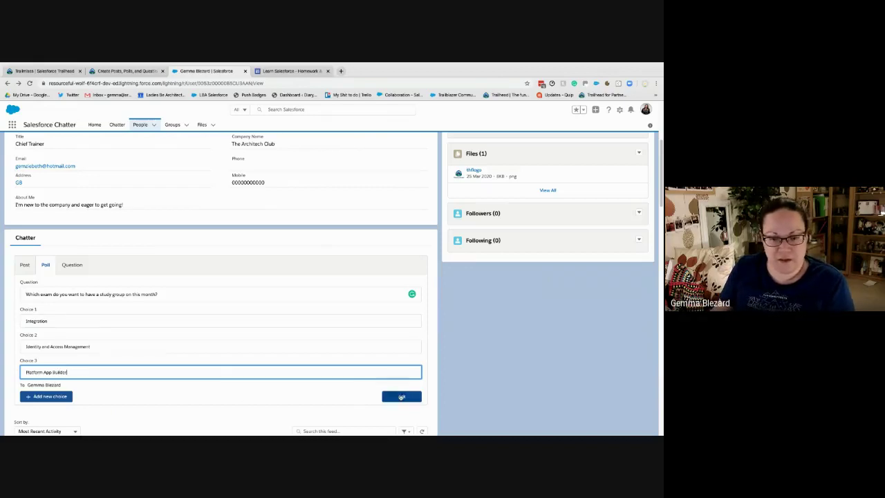
{"action": "left_click", "coordinate": [400, 396]}
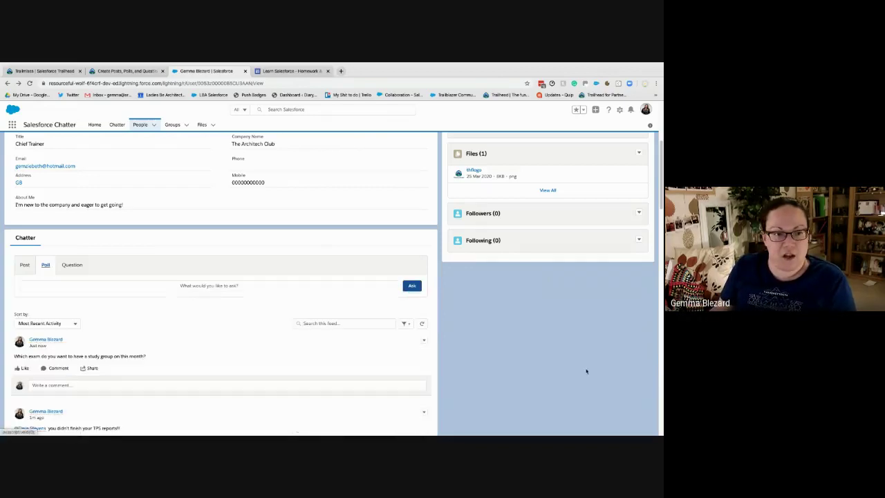
Vote for Integration in the study-group exam poll
{"action": "scroll", "coordinate": [125, 355], "scroll_direction": "down", "scroll_amount": 1}
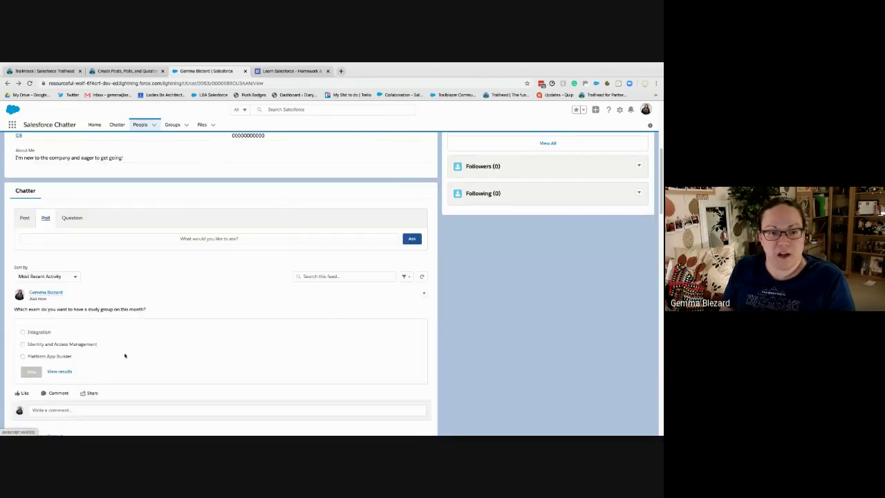
{"action": "left_click", "coordinate": [31, 372]}
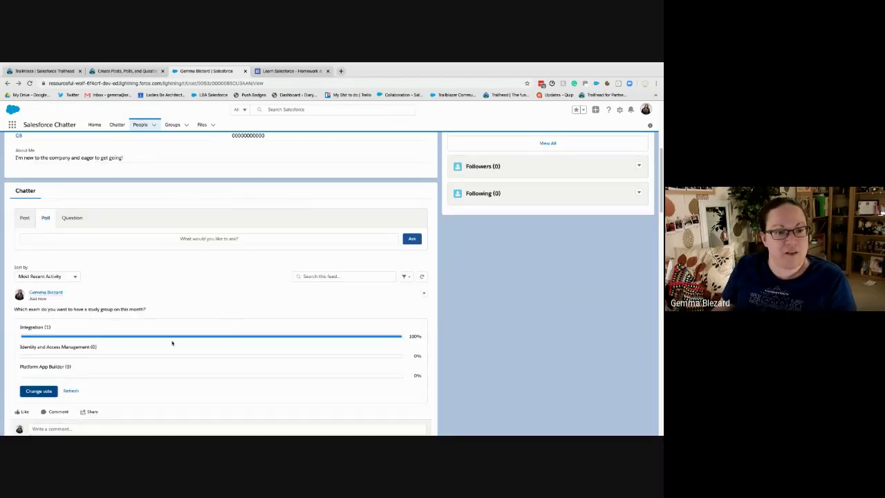
{"action": "scroll", "coordinate": [106, 339], "scroll_direction": "down", "scroll_amount": 2}
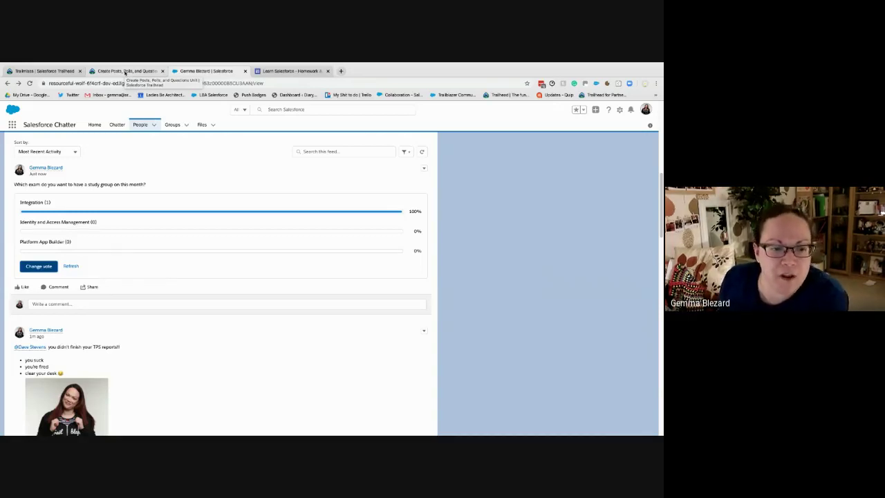
Review the Trailhead poll and question instructions, then return to the Chatter feed
{"action": "left_click", "coordinate": [125, 72]}
{"action": "scroll", "coordinate": [211, 318], "scroll_direction": "down", "scroll_amount": 6}
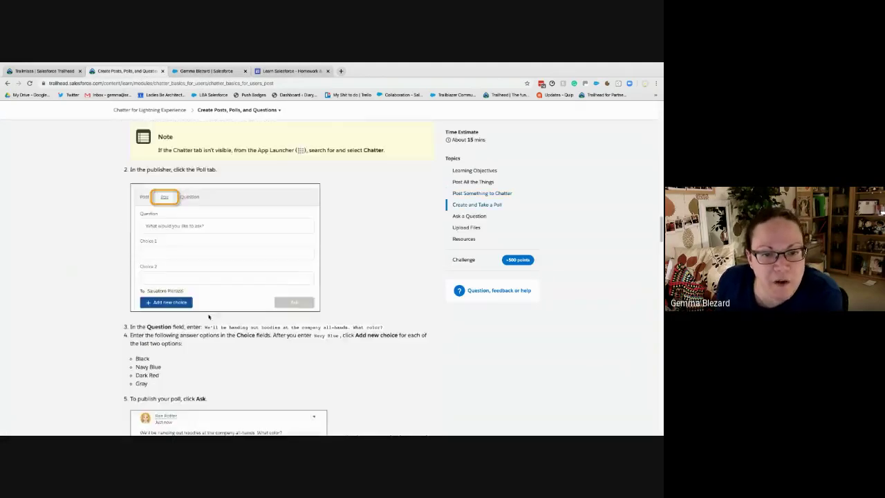
{"action": "scroll", "coordinate": [207, 315], "scroll_direction": "down", "scroll_amount": 3}
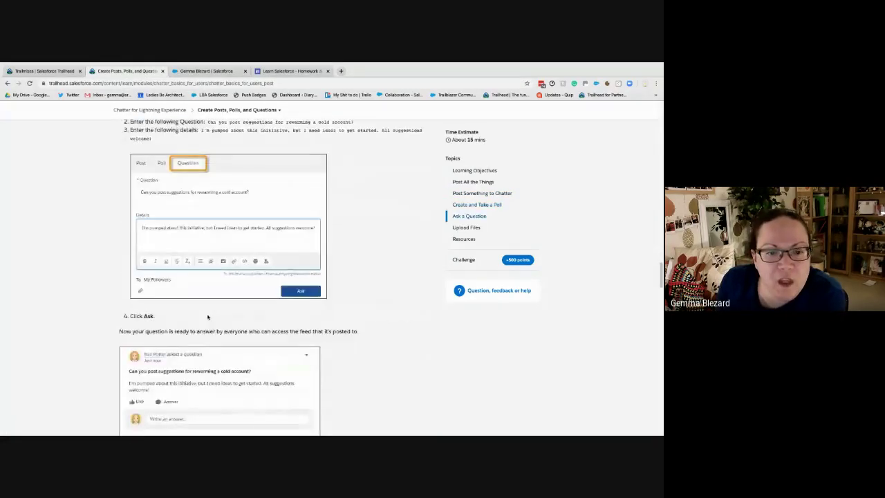
{"action": "scroll", "coordinate": [207, 311], "scroll_direction": "up", "scroll_amount": 1}
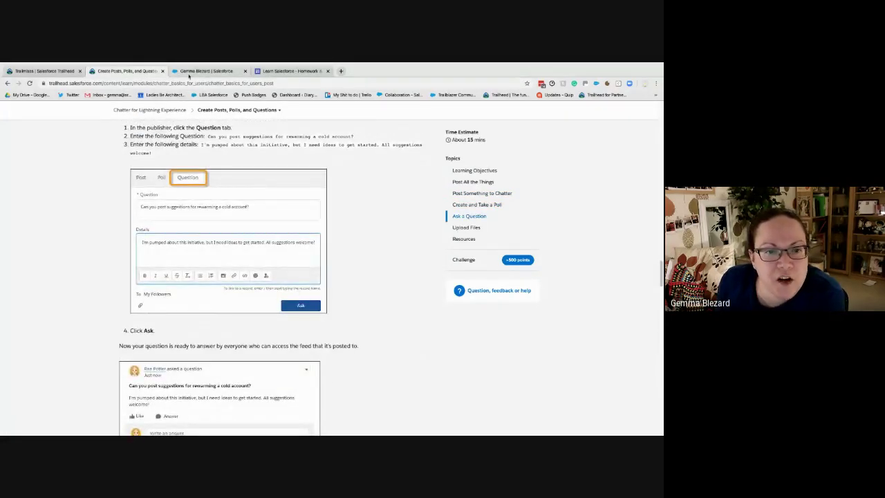
{"action": "left_click", "coordinate": [206, 71]}
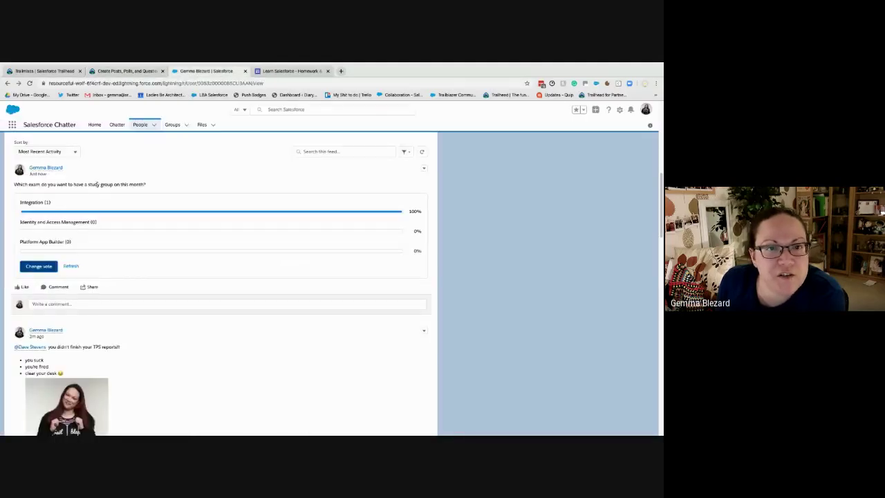
Draft a question asking the max number of widgets allowed in a single order, with filler details
{"action": "scroll", "coordinate": [114, 176], "scroll_direction": "up", "scroll_amount": 3}
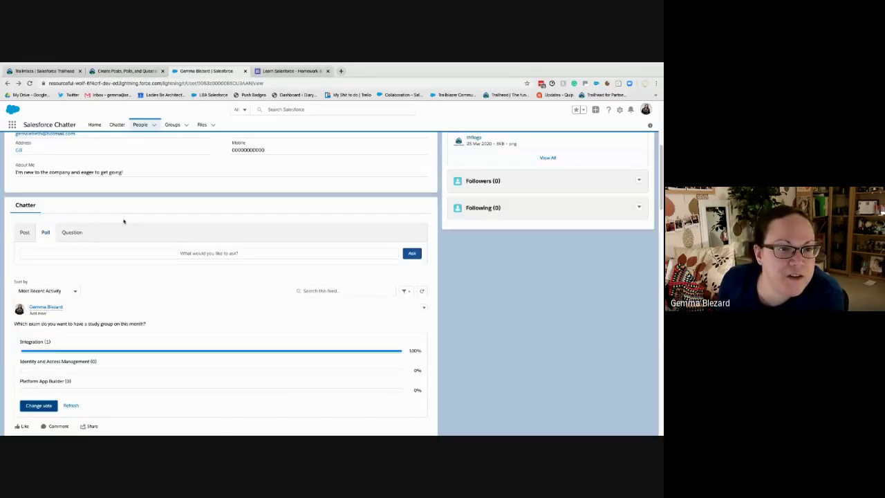
{"action": "left_click", "coordinate": [74, 233]}
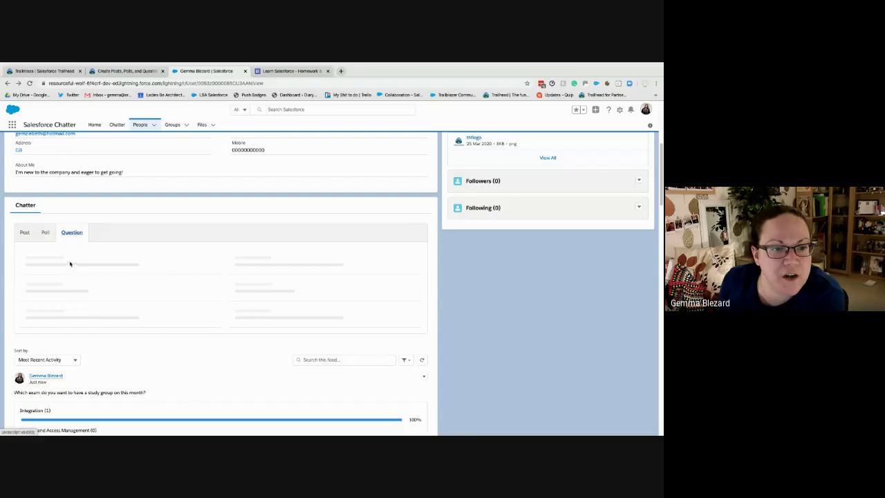
{"action": "left_click", "coordinate": [89, 261]}
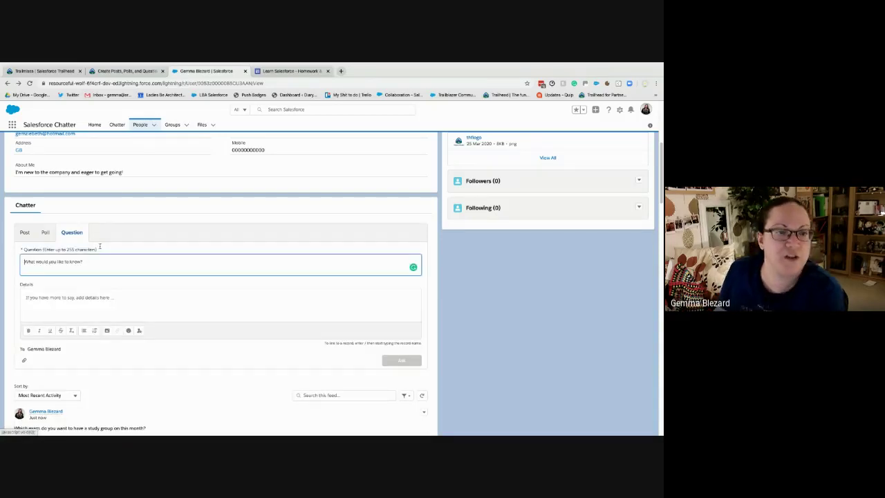
{"action": "type", "text": "How"}
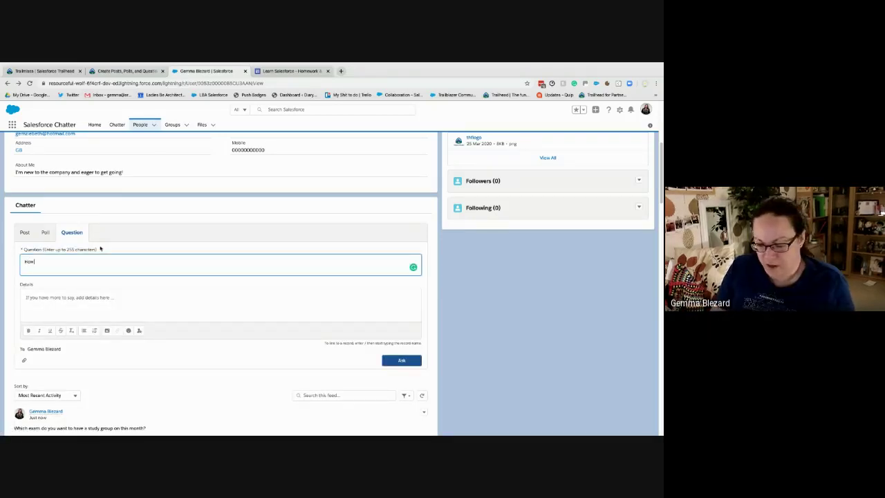
{"action": "type", "text": " an"}
{"action": "key", "text": "BackSpace"}
{"action": "key", "text": "BackSpace"}
{"action": "key", "text": "BackSpace"}
{"action": "type", "text": "wjhen"}
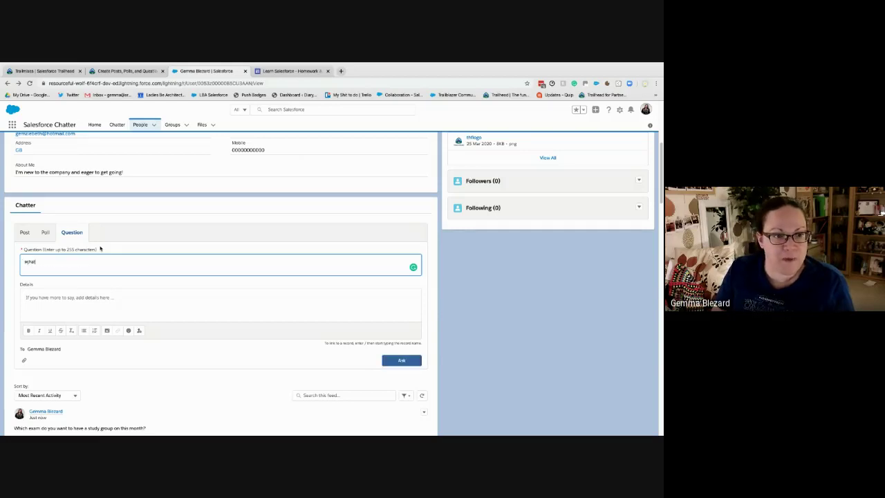
{"action": "key", "text": "BackSpace"}
{"action": "key", "text": "BackSpace"}
{"action": "key", "text": "BackSpace"}
{"action": "key", "text": "BackSpace"}
{"action": "type", "text": "whats the ma"}
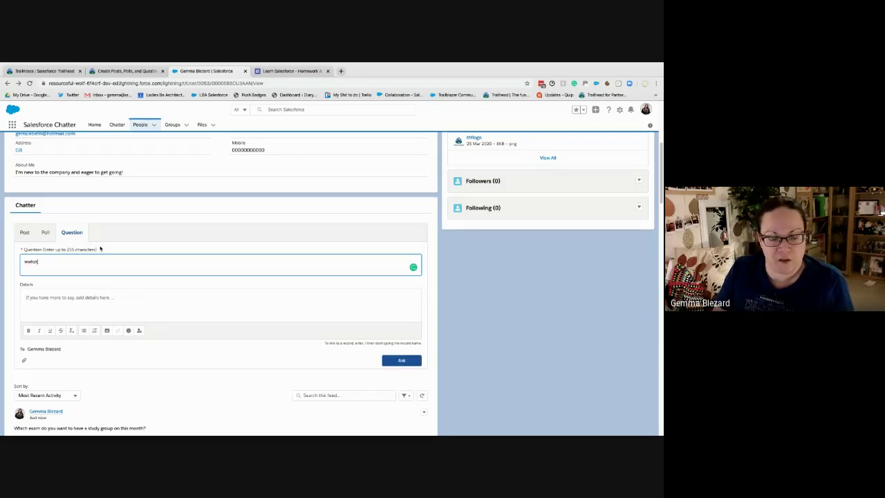
{"action": "type", "text": "x nn"}
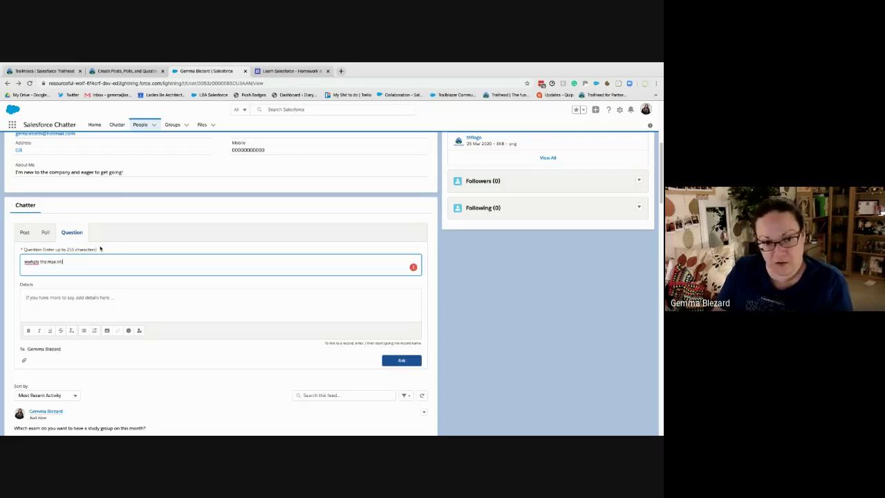
{"action": "type", "text": "umber"}
{"action": "key", "text": "BackSpace"}
{"action": "key", "text": "BackSpace"}
{"action": "key", "text": "BackSpace"}
{"action": "key", "text": "BackSpace"}
{"action": "key", "text": "BackSpace"}
{"action": "key", "text": "BackSpace"}
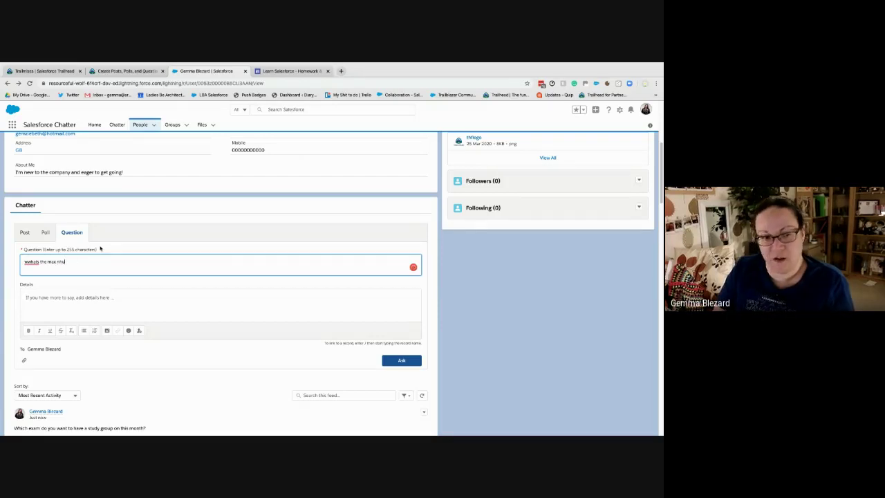
{"action": "type", "text": "umber"}
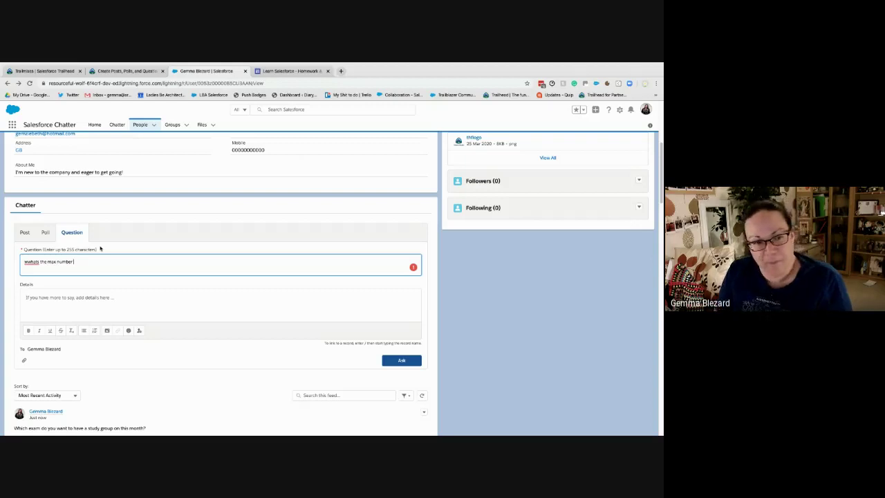
{"action": "type", "text": " of widgets I am"}
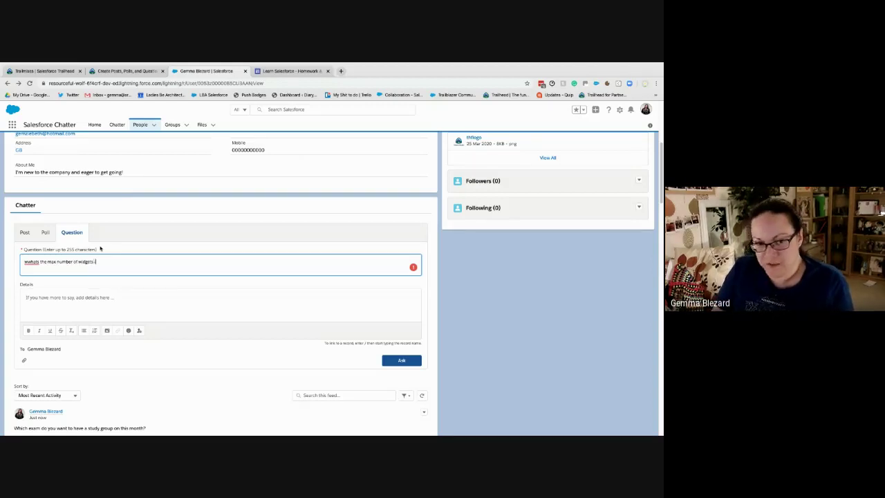
{"action": "type", "text": " allowed to s"}
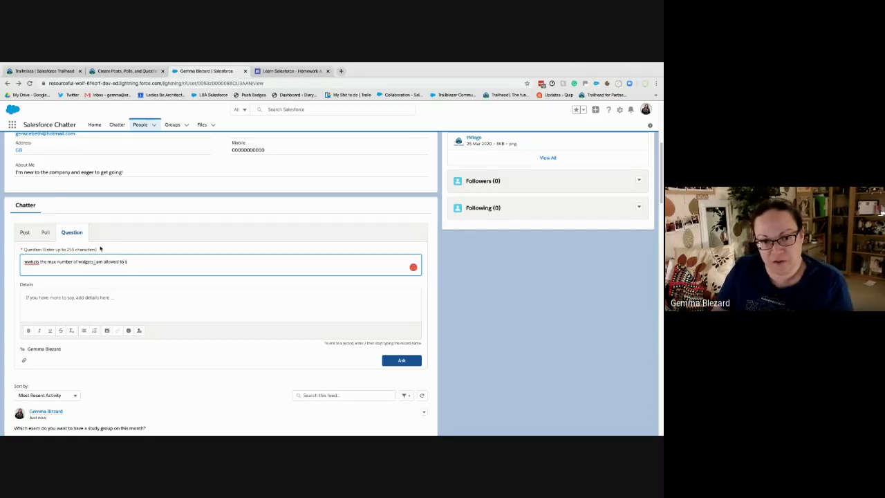
{"action": "type", "text": "ell in a sing"}
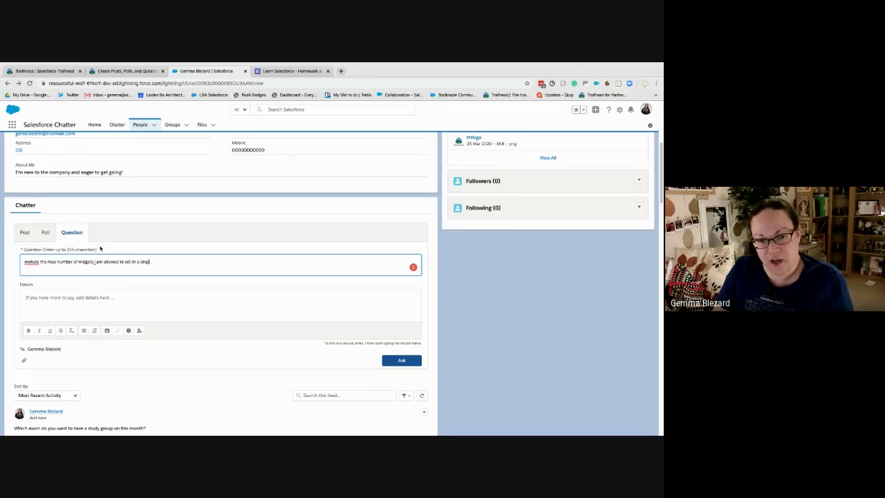
{"action": "type", "text": "le order?"}
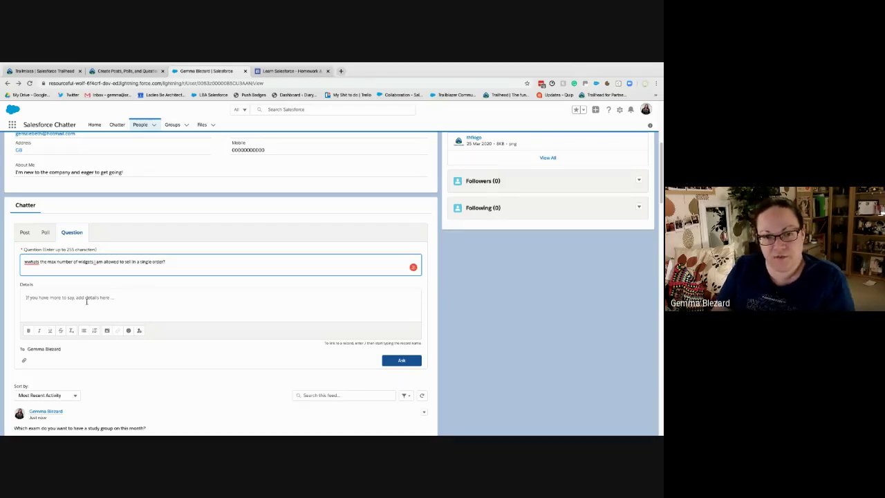
{"action": "left_click", "coordinate": [86, 298]}
{"action": "type", "text": "sayjnbhh"}
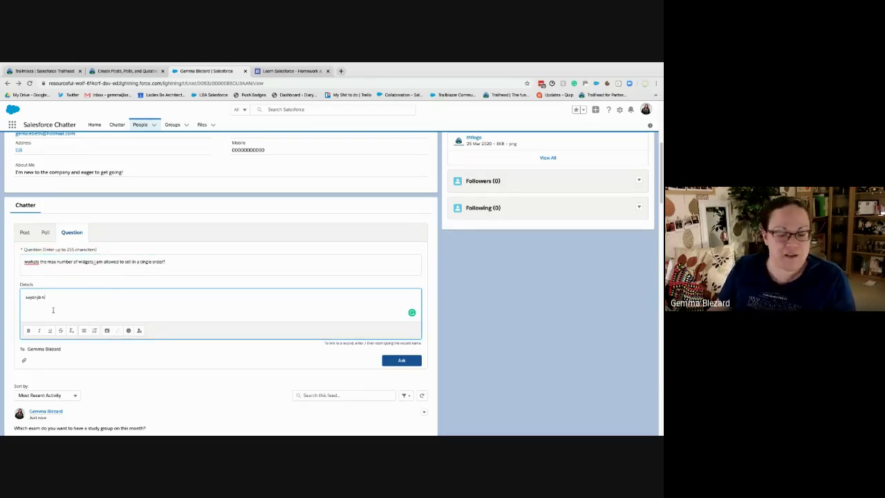
{"action": "type", "text": "nahbf hSDH sdsnskdshkj.d f"}
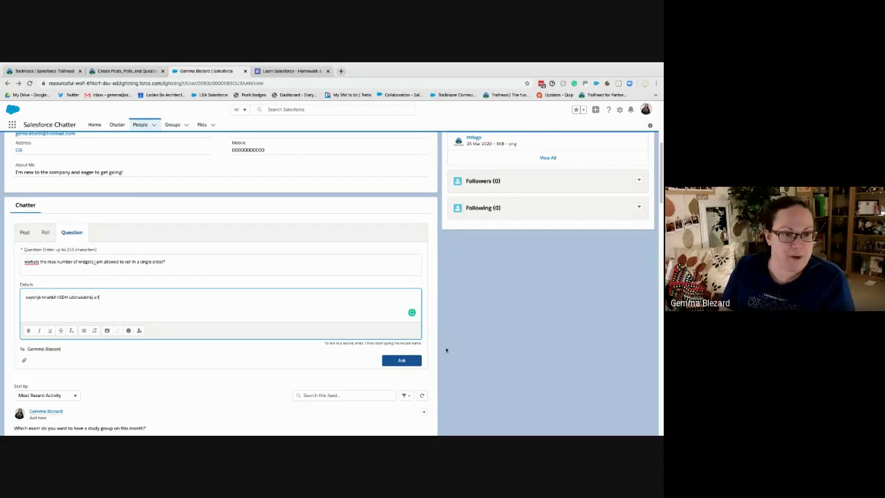
Post the widgets question, answer it with 10000, and mark that answer as best
{"action": "left_click", "coordinate": [391, 357]}
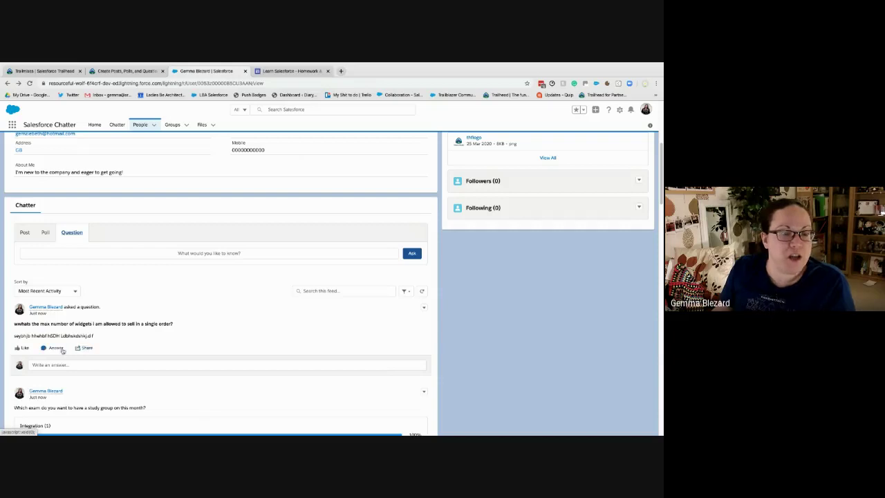
{"action": "left_click", "coordinate": [86, 365]}
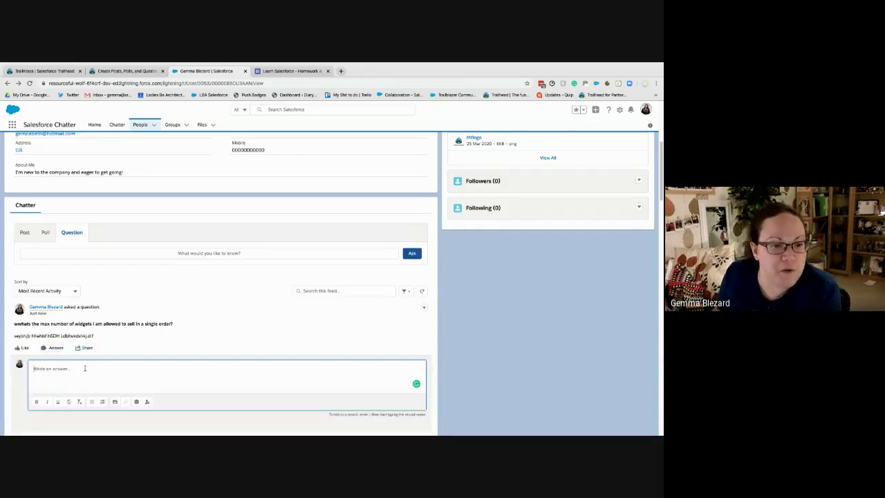
{"action": "type", "text": "10000"}
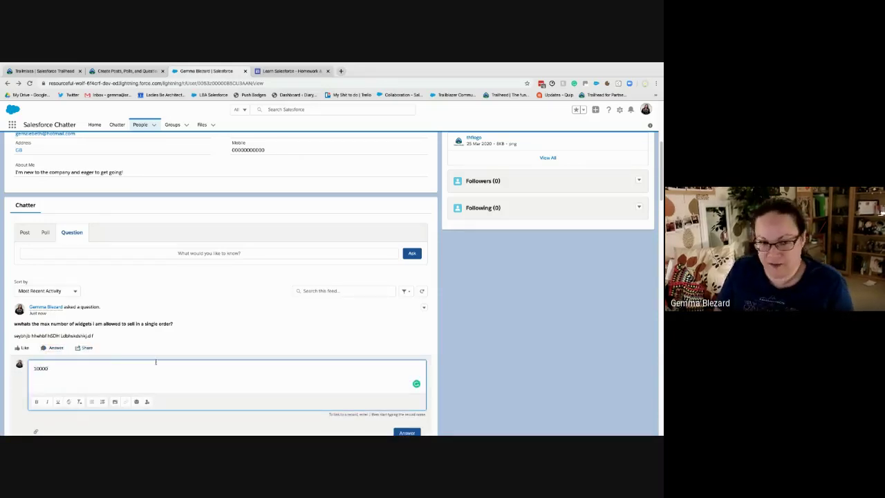
{"action": "scroll", "coordinate": [276, 378], "scroll_direction": "down", "scroll_amount": 1}
{"action": "left_click", "coordinate": [410, 423]}
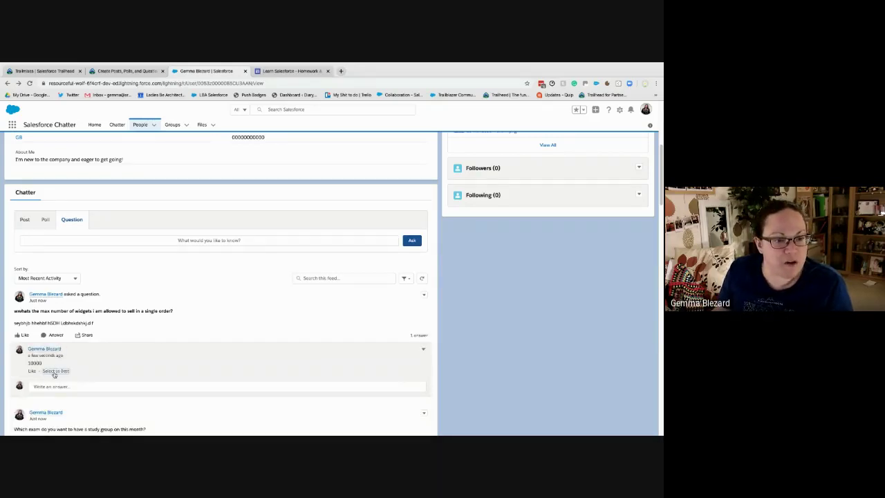
{"action": "left_click", "coordinate": [54, 373]}
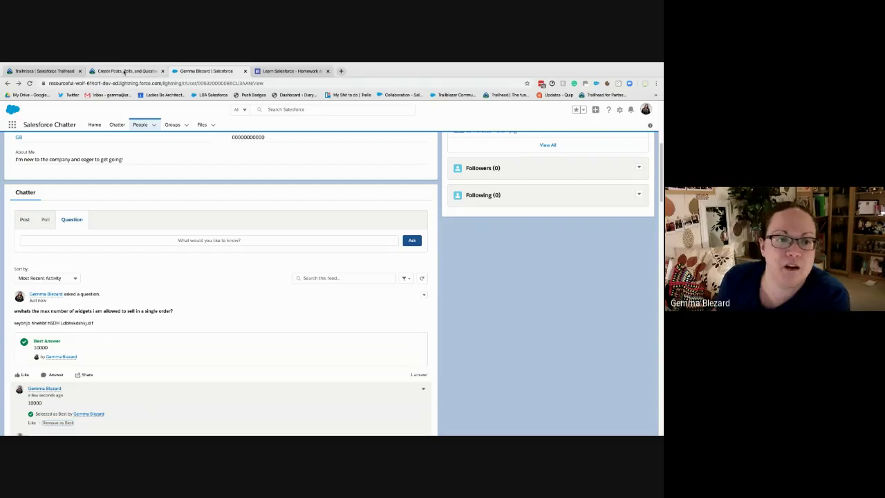
Retake the Trailhead challenge to view the create-and-respond-to-a-poll instructions
{"action": "left_click", "coordinate": [124, 72]}
{"action": "scroll", "coordinate": [176, 269], "scroll_direction": "down", "scroll_amount": 10}
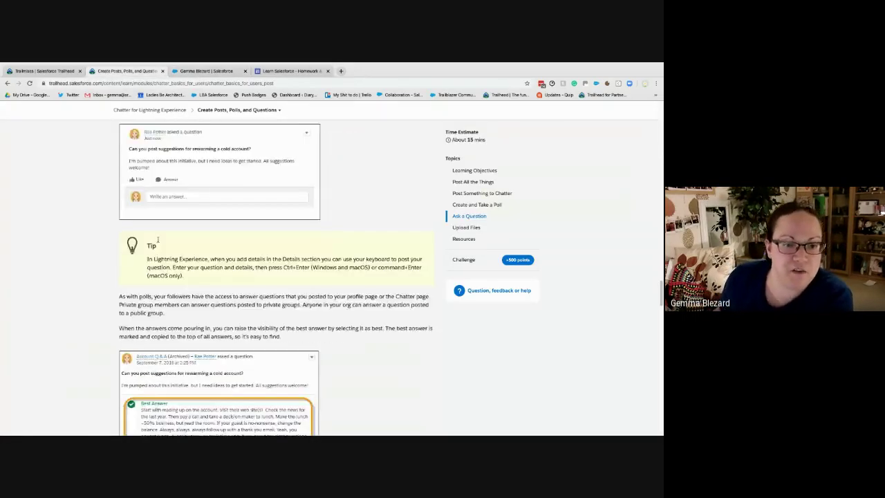
{"action": "scroll", "coordinate": [176, 269], "scroll_direction": "down", "scroll_amount": 15}
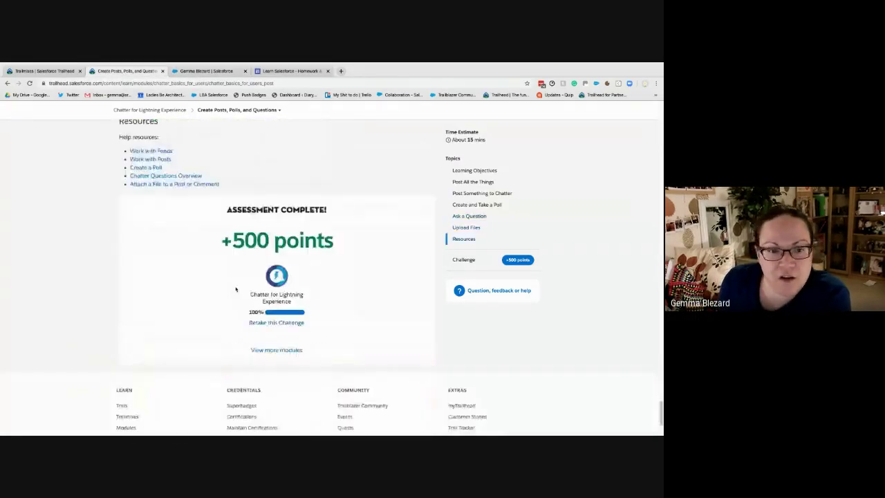
{"action": "left_click", "coordinate": [275, 322]}
{"action": "scroll", "coordinate": [197, 241], "scroll_direction": "down", "scroll_amount": 1}
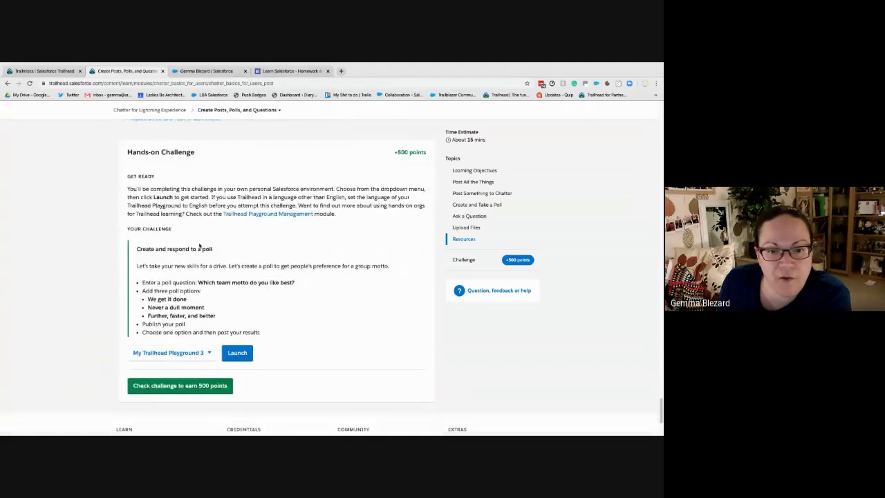
Copy the team-motto question from the challenge into a new Chatter poll's question field
{"action": "left_click_drag", "start_coordinate": [198, 282], "coordinate": [298, 288]}
{"action": "key", "text": "ctrl+c"}
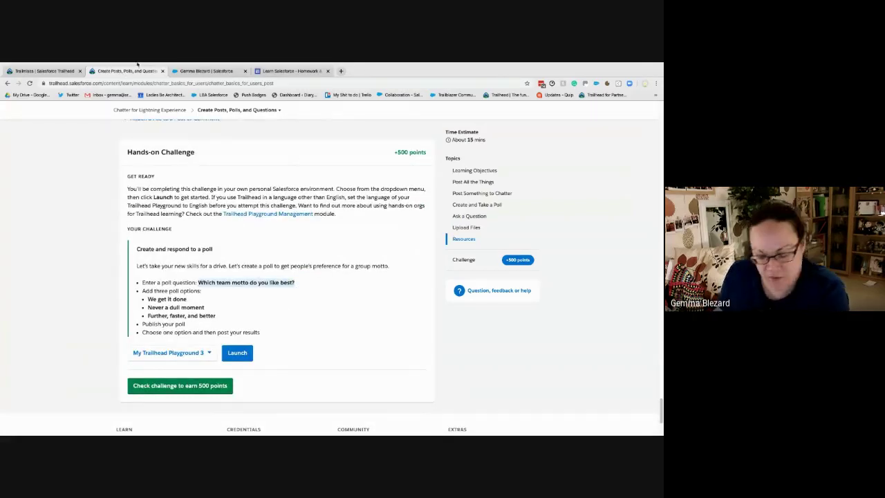
{"action": "left_click", "coordinate": [184, 73]}
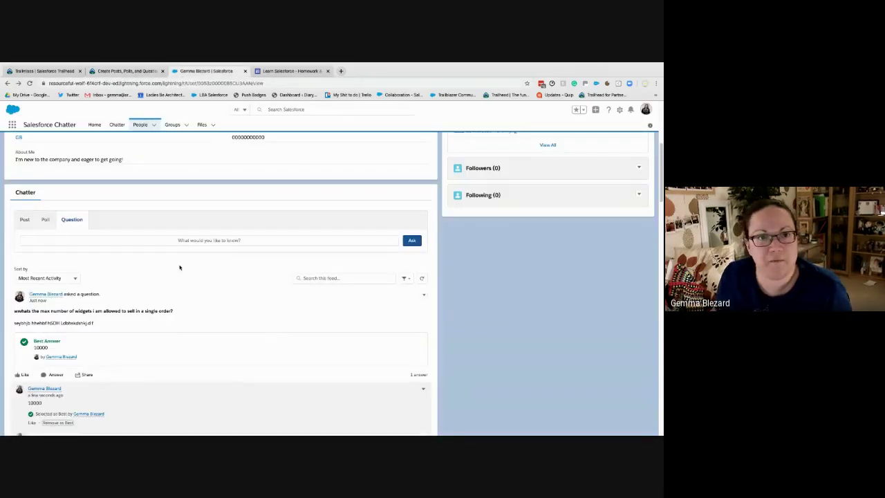
{"action": "left_click", "coordinate": [48, 240]}
{"action": "scroll", "coordinate": [46, 221], "scroll_direction": "up", "scroll_amount": 3}
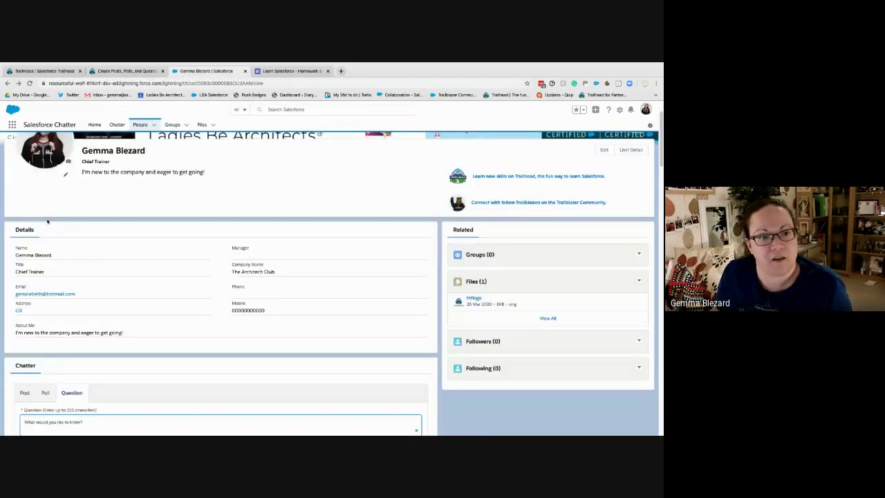
{"action": "scroll", "coordinate": [47, 228], "scroll_direction": "down", "scroll_amount": 3}
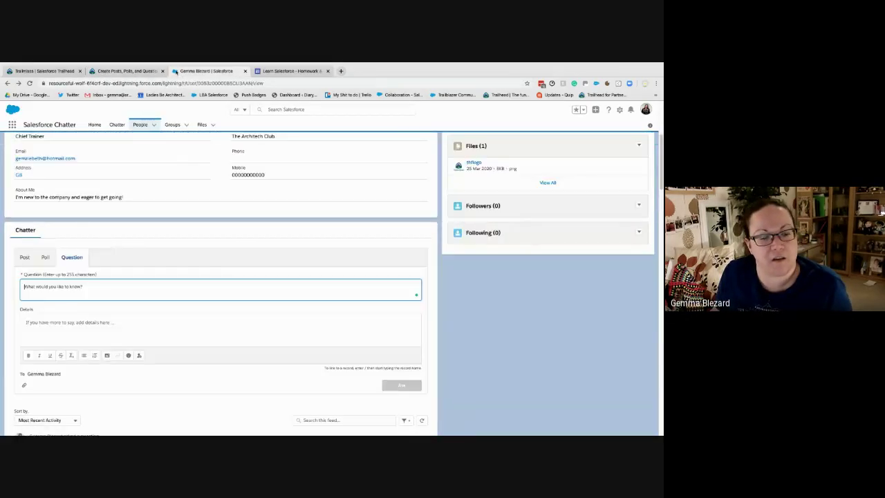
{"action": "left_click", "coordinate": [45, 257]}
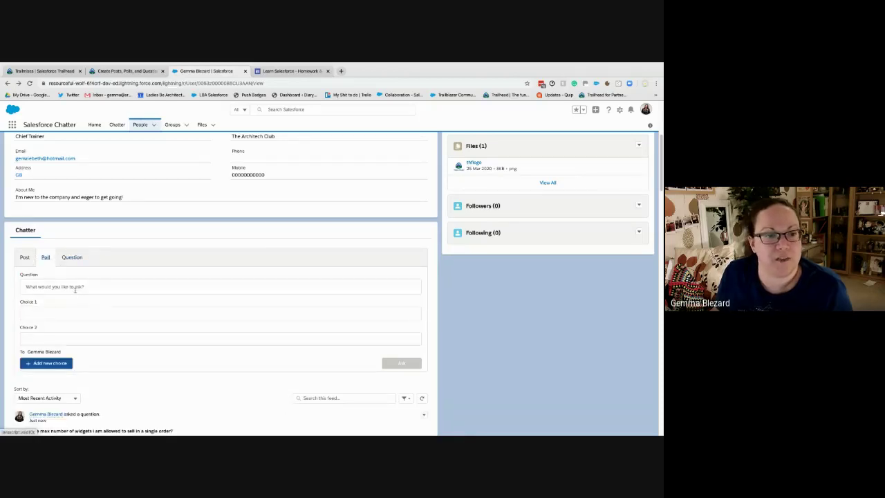
{"action": "left_click", "coordinate": [75, 290]}
{"action": "key", "text": "ctrl+v"}
{"action": "key", "text": "Tab"}
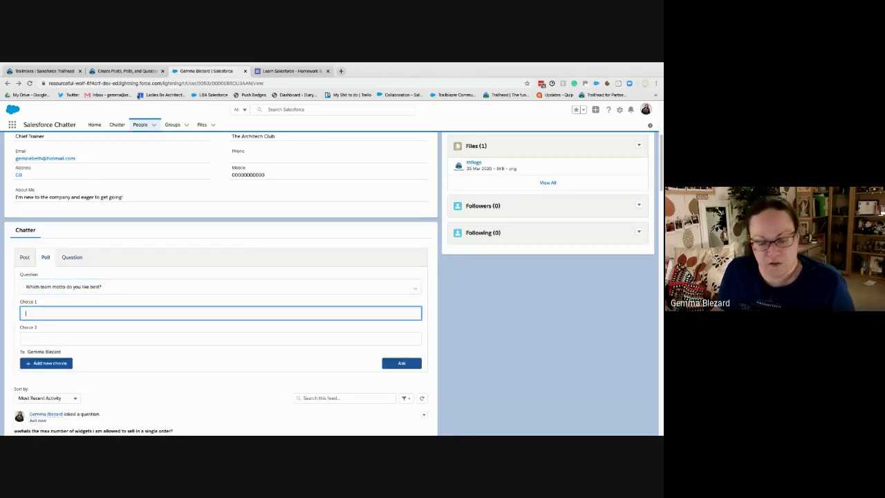
Fill choices We get it done, Never a dull moment, Further, faster, and better, then publish
{"action": "left_click", "coordinate": [127, 70]}
{"action": "left_click_drag", "start_coordinate": [216, 315], "coordinate": [145, 299]}
{"action": "key", "text": "ctrl+c"}
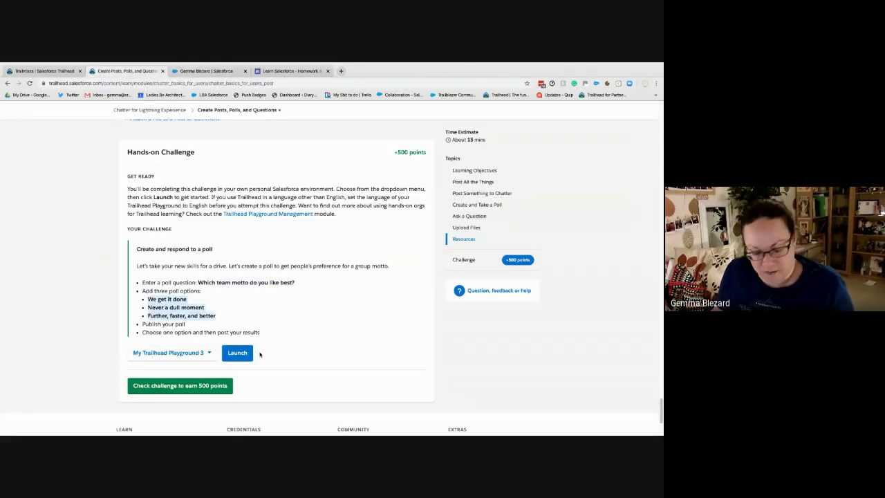
{"action": "left_click", "coordinate": [194, 71]}
{"action": "scroll", "coordinate": [90, 251], "scroll_direction": "down", "scroll_amount": 2}
{"action": "key", "text": "ctrl+v"}
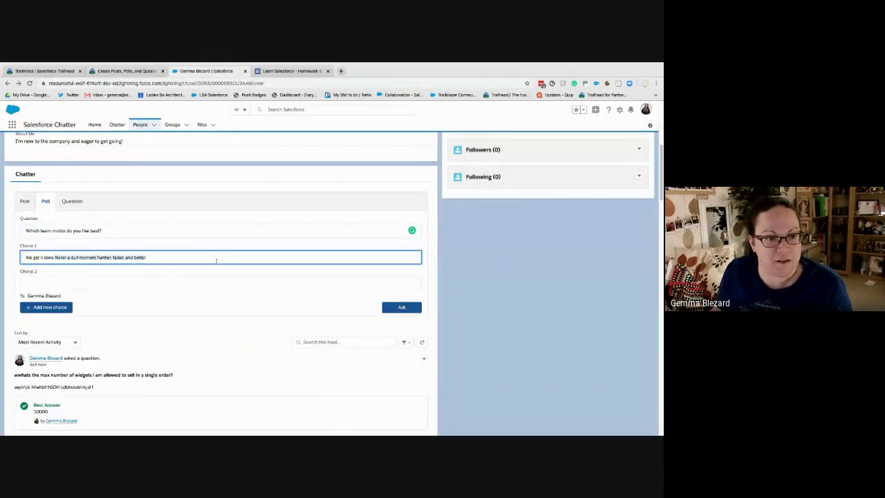
{"action": "key", "text": "BackSpace"}
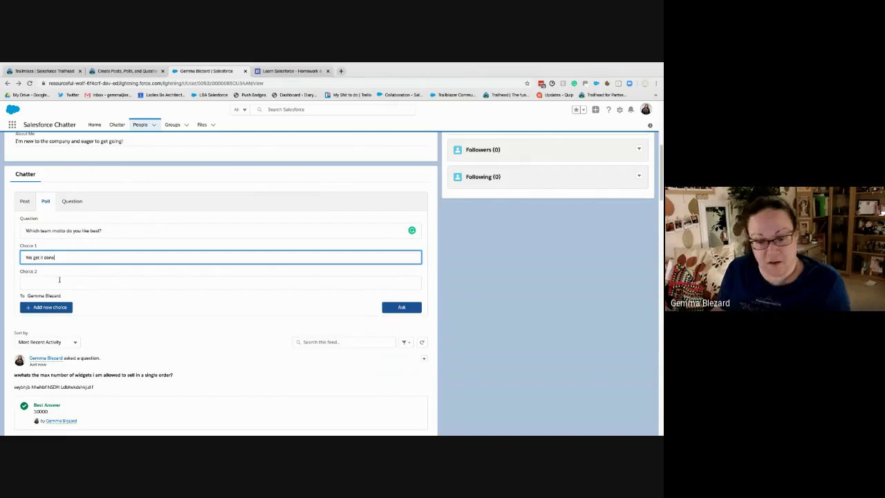
{"action": "left_click", "coordinate": [74, 283]}
{"action": "type", "text": "Never a dull moment Further, faster, and better"}
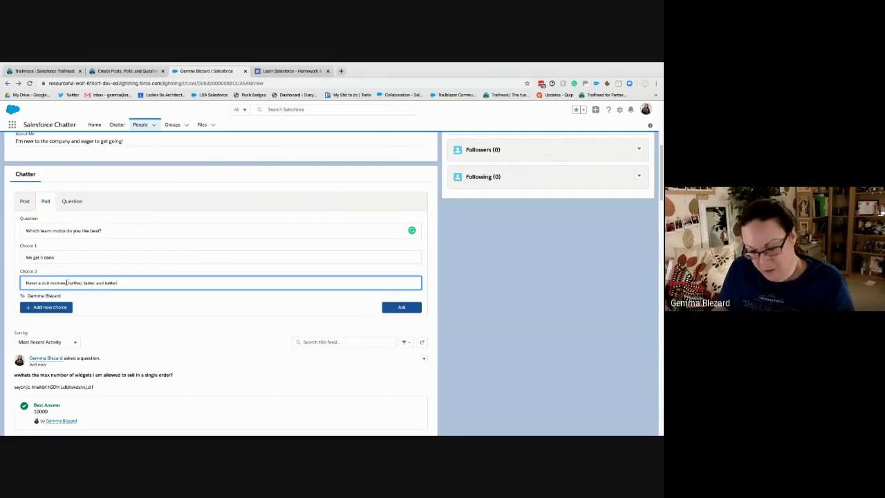
{"action": "left_click_drag", "start_coordinate": [121, 282], "coordinate": [67, 283]}
{"action": "key", "text": "ctrl+c"}
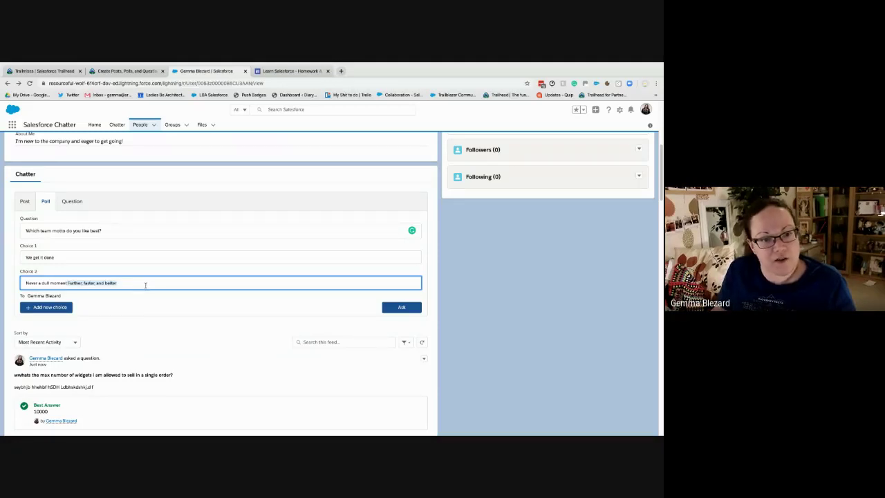
{"action": "key", "text": "BackSpace"}
{"action": "left_click", "coordinate": [38, 307]}
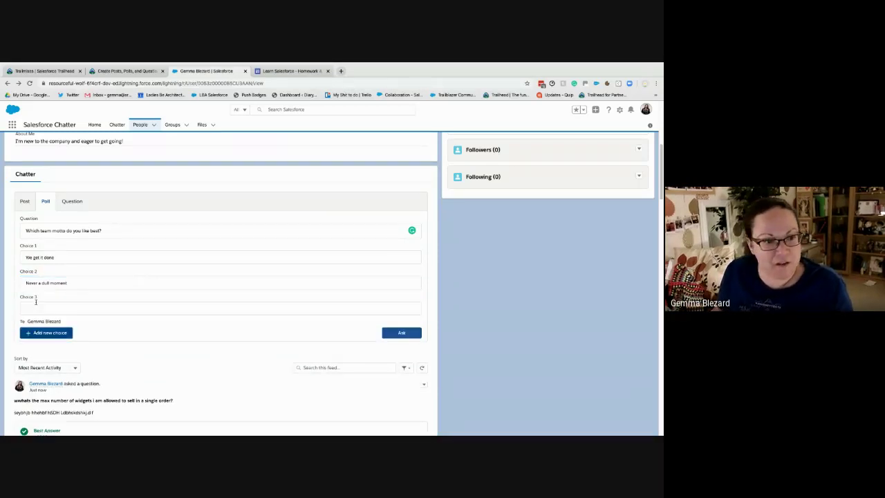
{"action": "left_click", "coordinate": [36, 305]}
{"action": "key", "text": "ctrl+v"}
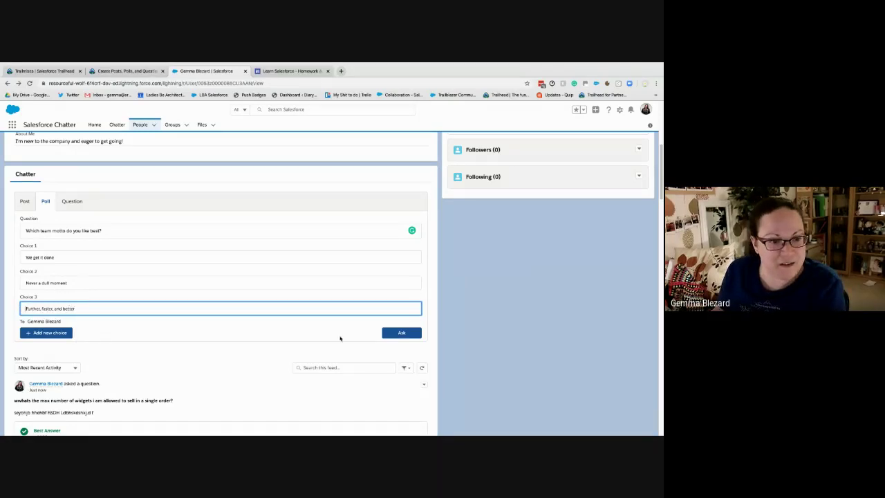
{"action": "left_click", "coordinate": [401, 332]}
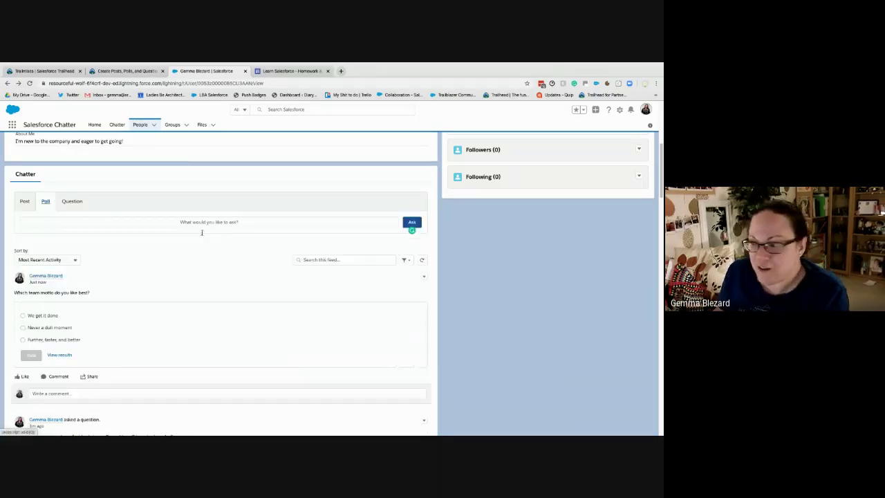
Vote for 'Further, faster, and better' in the team-motto poll
{"action": "scroll", "coordinate": [118, 295], "scroll_direction": "down", "scroll_amount": 1}
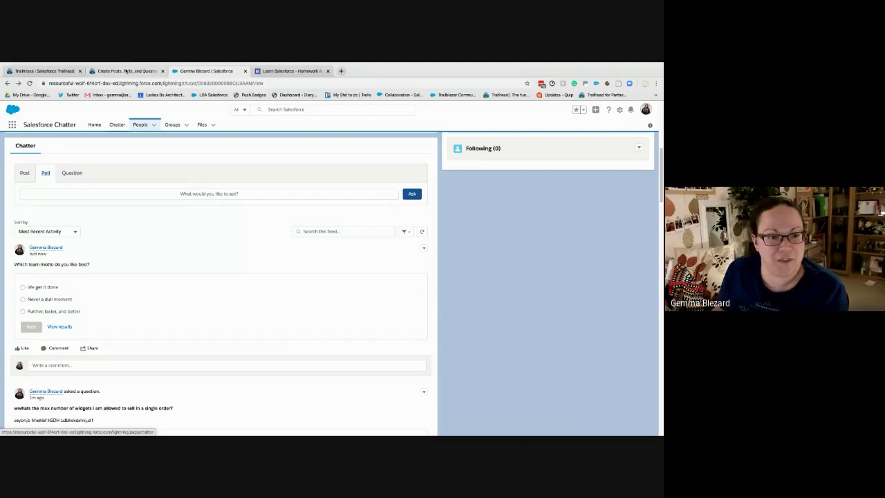
{"action": "left_click", "coordinate": [126, 71]}
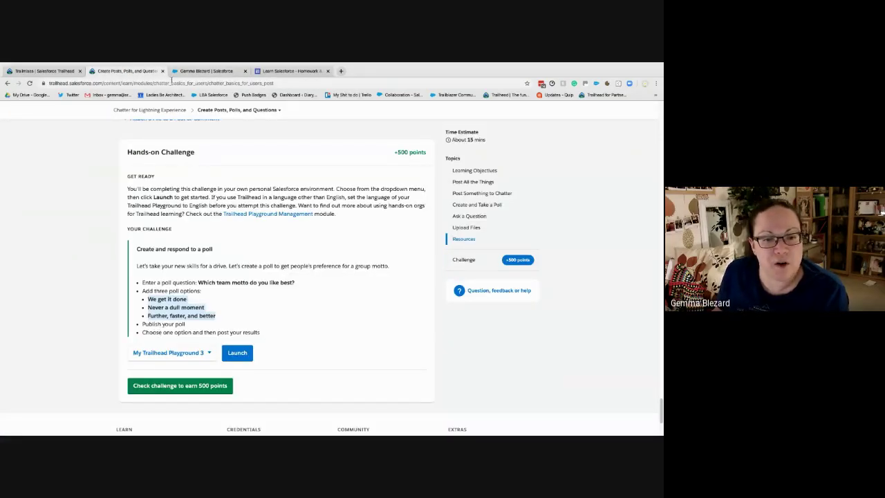
{"action": "left_click", "coordinate": [206, 71]}
{"action": "left_click", "coordinate": [24, 311]}
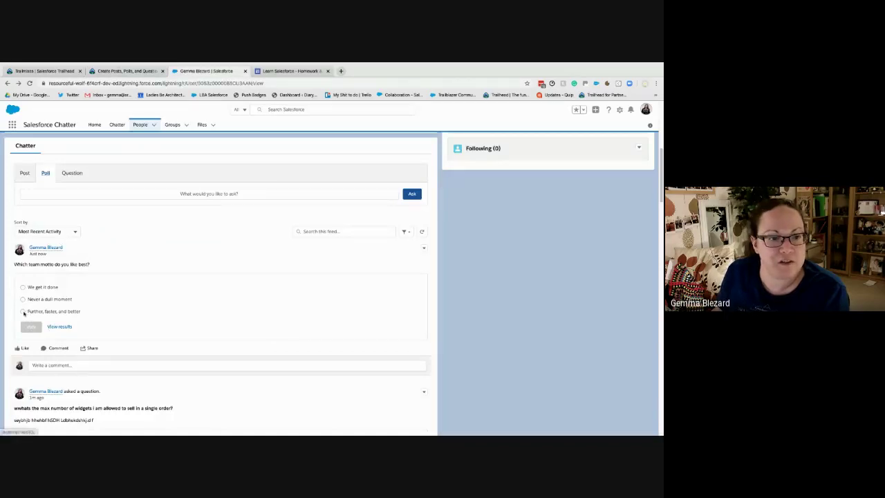
{"action": "left_click", "coordinate": [30, 326]}
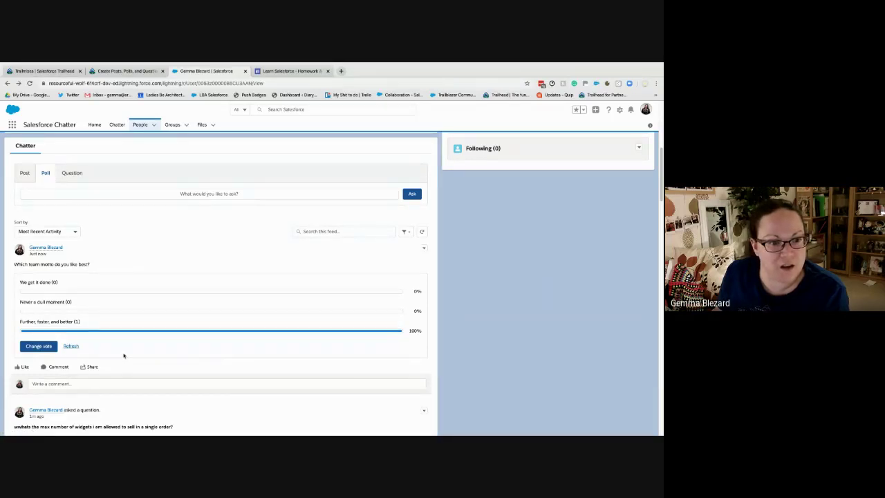
Try sharing the poll with followers, close the share window, and return to Trailhead
{"action": "left_click", "coordinate": [90, 367]}
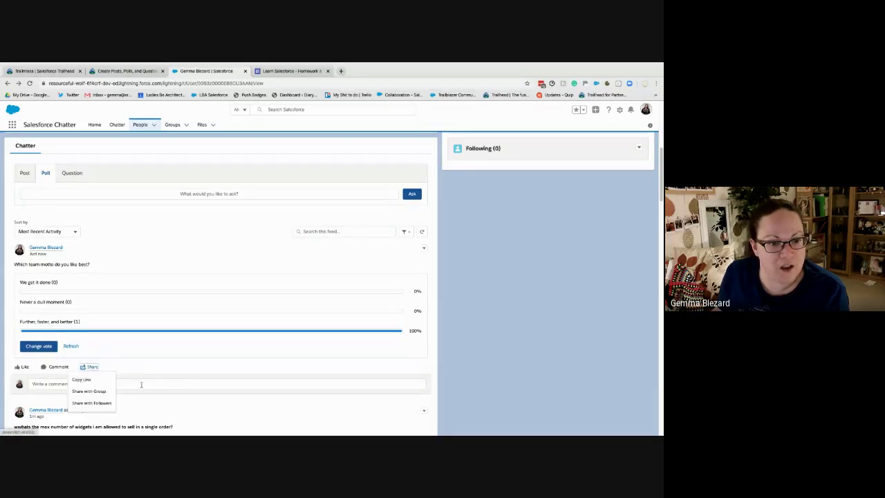
{"action": "left_click", "coordinate": [104, 403]}
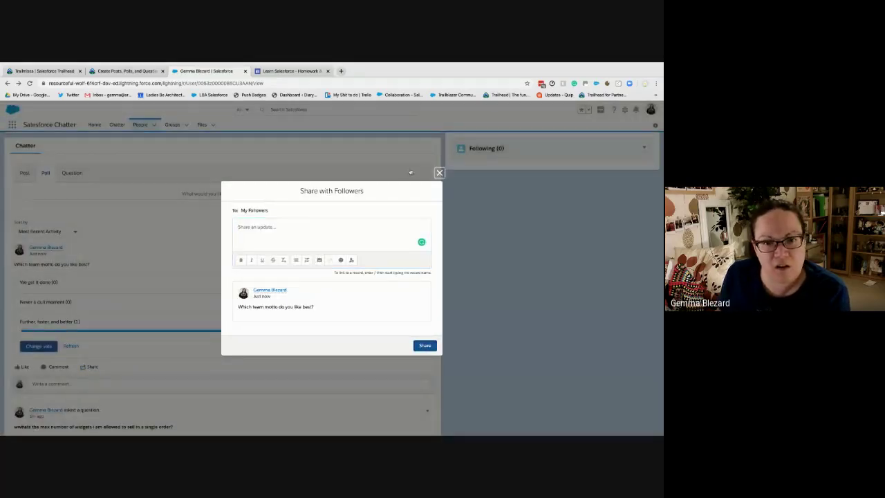
{"action": "left_click", "coordinate": [439, 172]}
{"action": "left_click", "coordinate": [126, 70]}
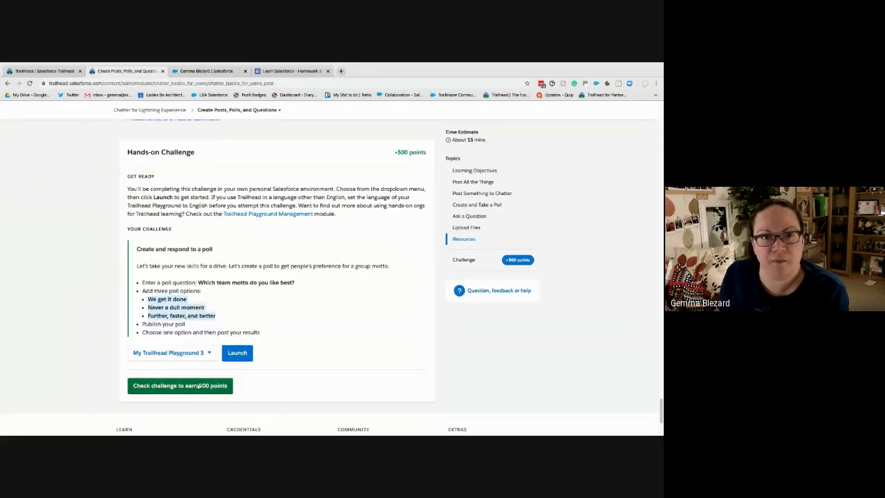
Pass the poll challenge for +500 points, dismiss the badge, and open Customize Your Chatter Experience
{"action": "left_click", "coordinate": [200, 386]}
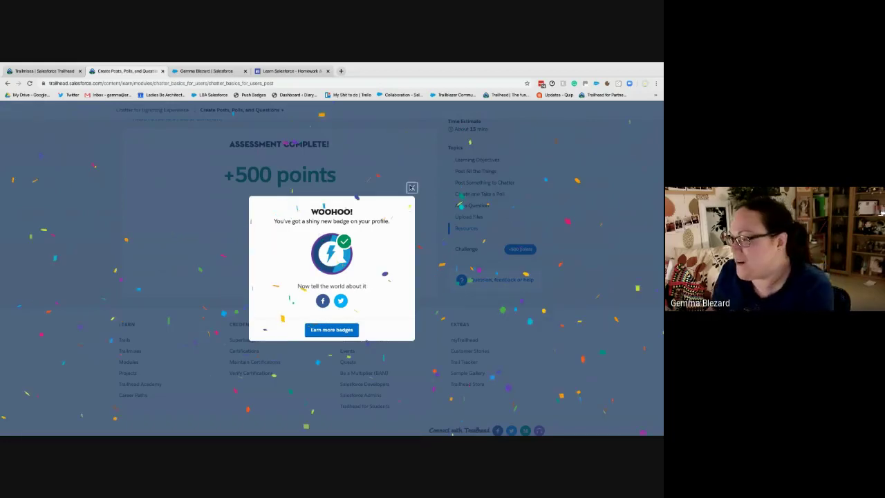
{"action": "left_click", "coordinate": [411, 187]}
{"action": "scroll", "coordinate": [313, 166], "scroll_direction": "up", "scroll_amount": 15}
{"action": "left_click", "coordinate": [241, 110]}
{"action": "left_click", "coordinate": [237, 191]}
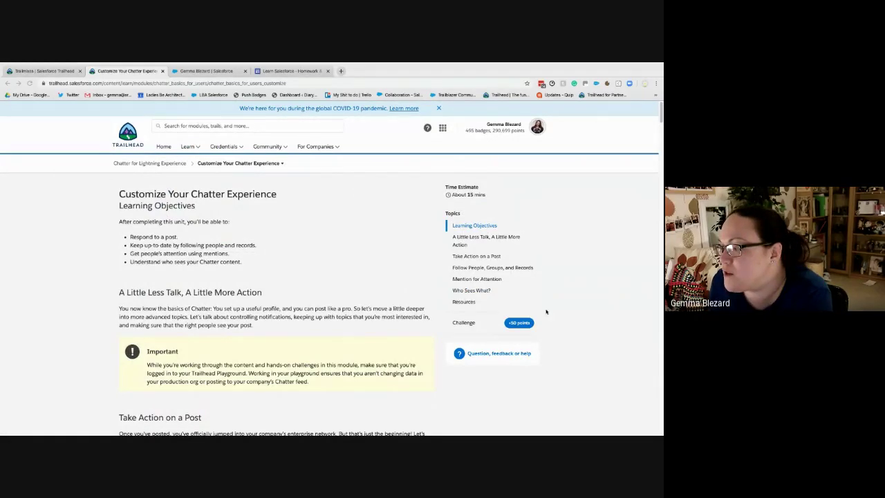
Skim the Customize Your Chatter Experience unit and scroll through the Chatter profile feed
{"action": "scroll", "coordinate": [306, 280], "scroll_direction": "down", "scroll_amount": 5}
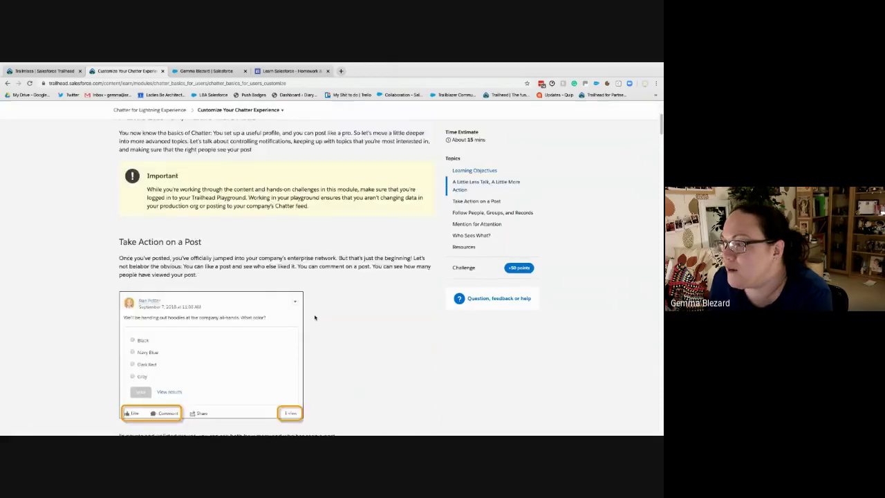
{"action": "scroll", "coordinate": [314, 316], "scroll_direction": "down", "scroll_amount": 1}
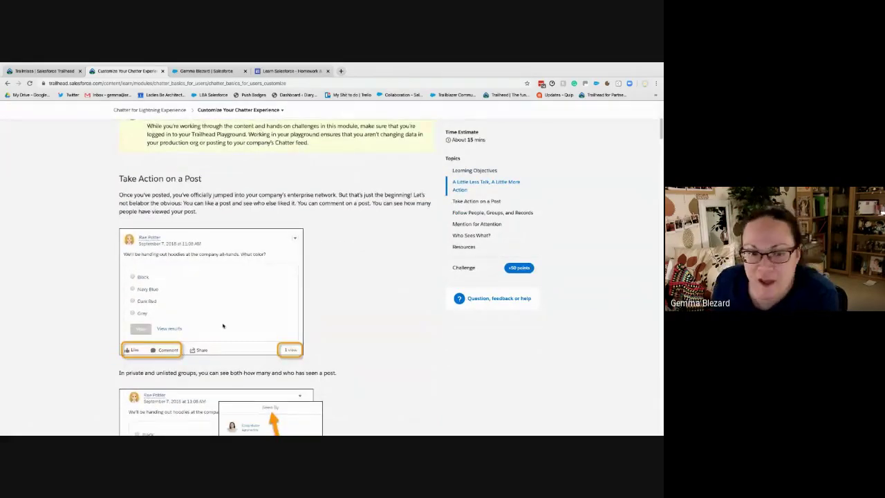
{"action": "scroll", "coordinate": [315, 131], "scroll_direction": "down", "scroll_amount": 4}
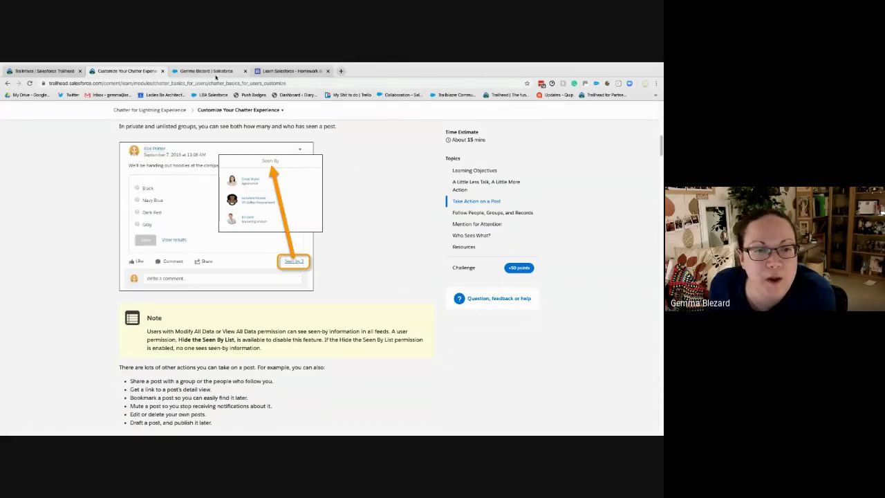
{"action": "left_click", "coordinate": [206, 71]}
{"action": "scroll", "coordinate": [145, 346], "scroll_direction": "down", "scroll_amount": 1}
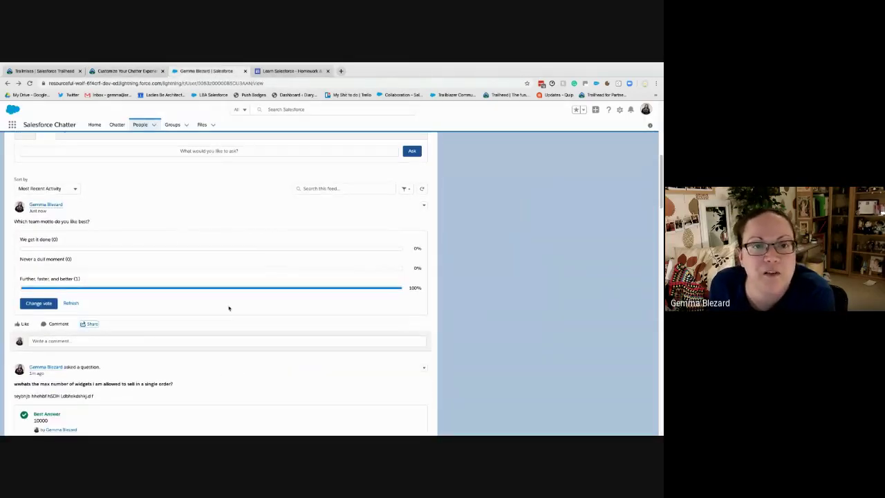
{"action": "scroll", "coordinate": [300, 351], "scroll_direction": "down", "scroll_amount": 3}
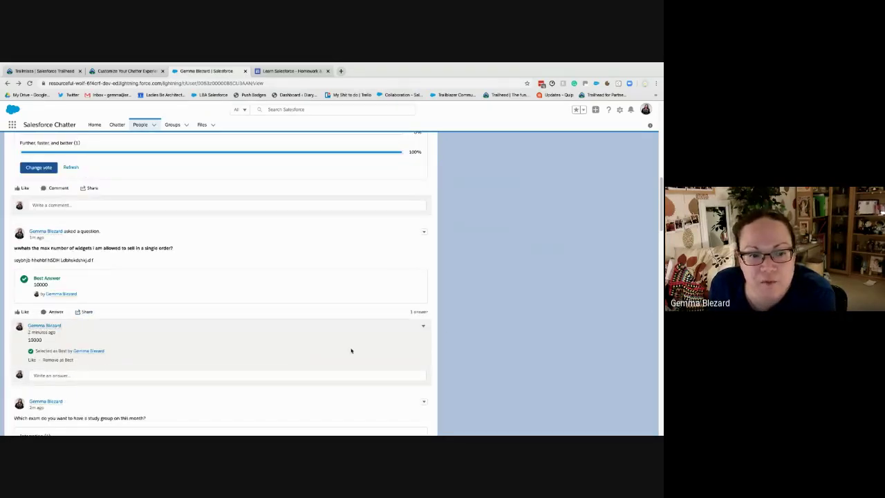
{"action": "scroll", "coordinate": [343, 349], "scroll_direction": "down", "scroll_amount": 5}
{"action": "scroll", "coordinate": [342, 328], "scroll_direction": "down", "scroll_amount": 5}
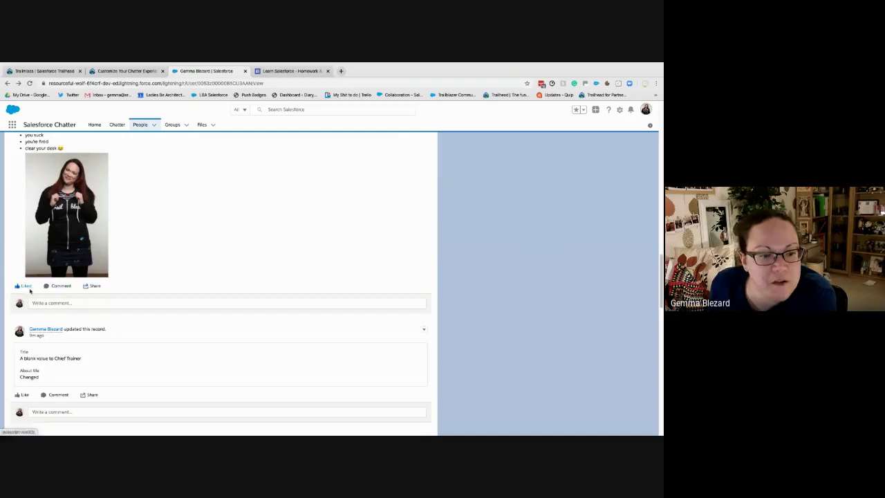
Jump to the Follow People, Groups, and Records section, then return to the Chatter profile
{"action": "left_click", "coordinate": [130, 76]}
{"action": "scroll", "coordinate": [253, 340], "scroll_direction": "down", "scroll_amount": 3}
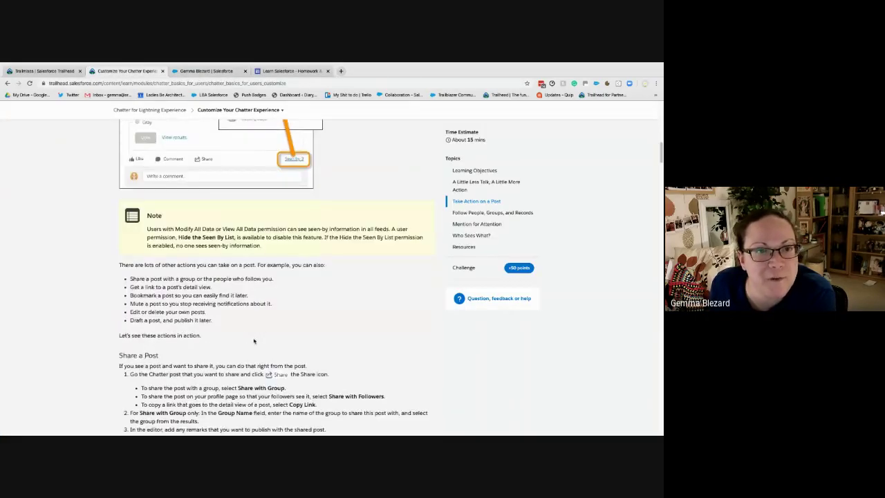
{"action": "left_click", "coordinate": [493, 213]}
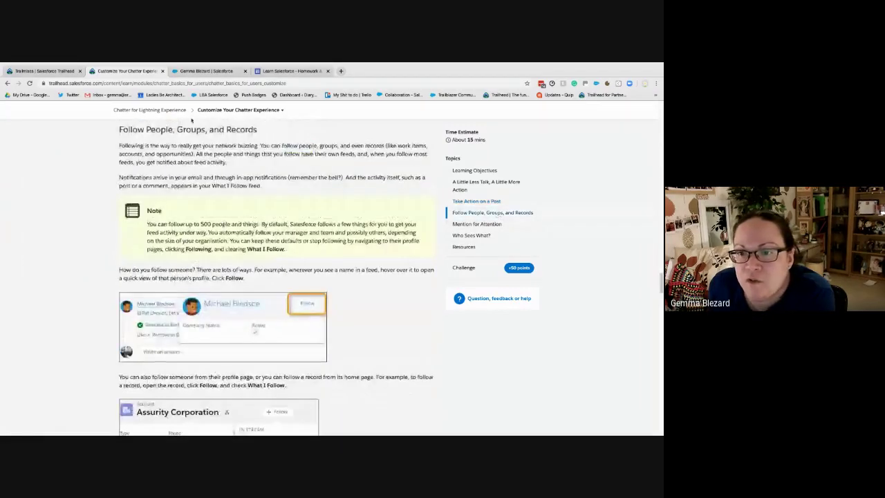
{"action": "left_click", "coordinate": [206, 70]}
{"action": "scroll", "coordinate": [133, 201], "scroll_direction": "down", "scroll_amount": 5}
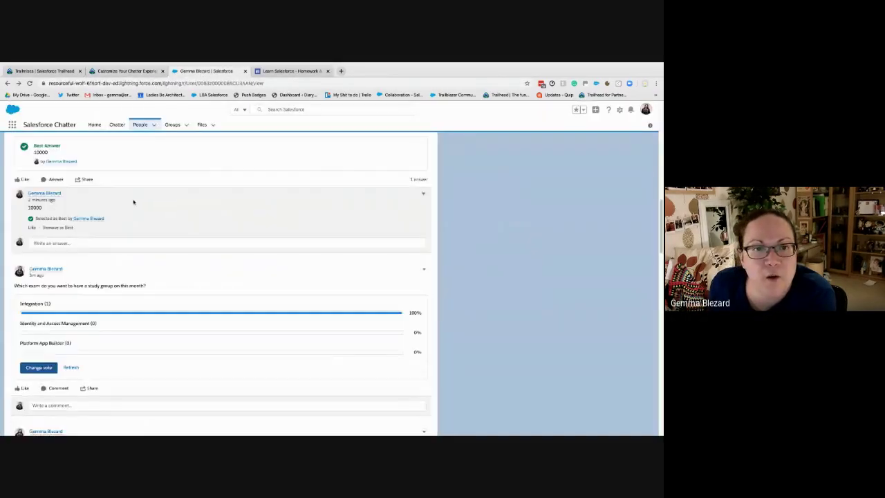
{"action": "scroll", "coordinate": [133, 201], "scroll_direction": "up", "scroll_amount": 10}
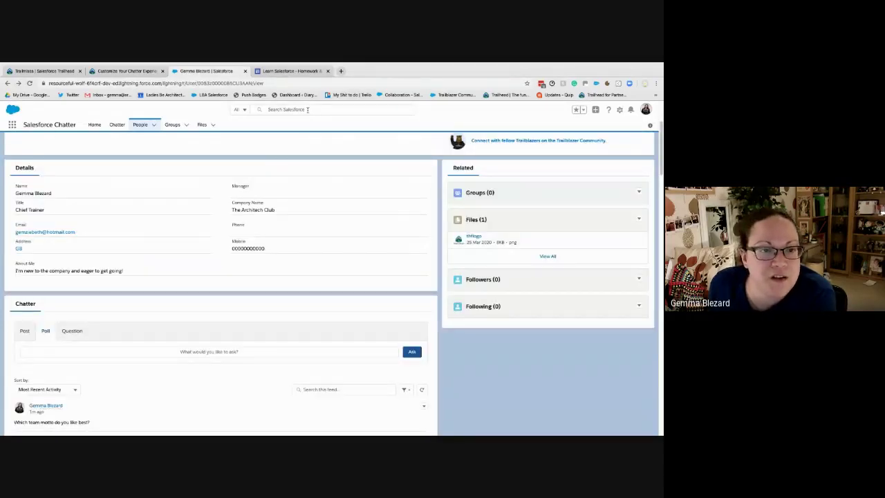
Search records for 'get cl' and open the Get Cloudy account
{"action": "left_click", "coordinate": [303, 110]}
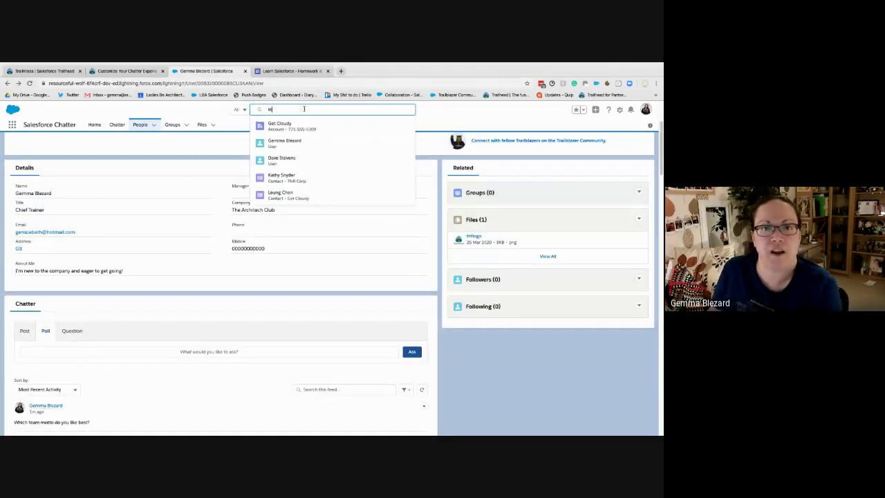
{"action": "type", "text": "ka"}
{"action": "key", "text": "BackSpace"}
{"action": "key", "text": "BackSpace"}
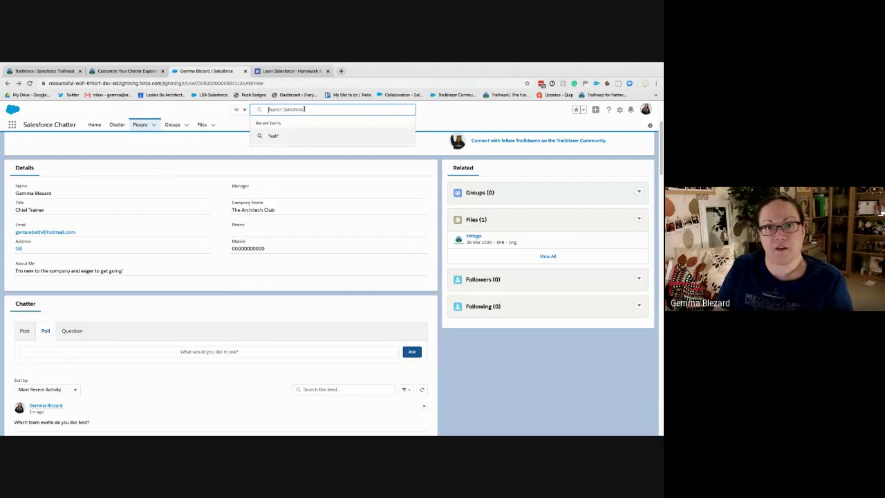
{"action": "type", "text": "get cl"}
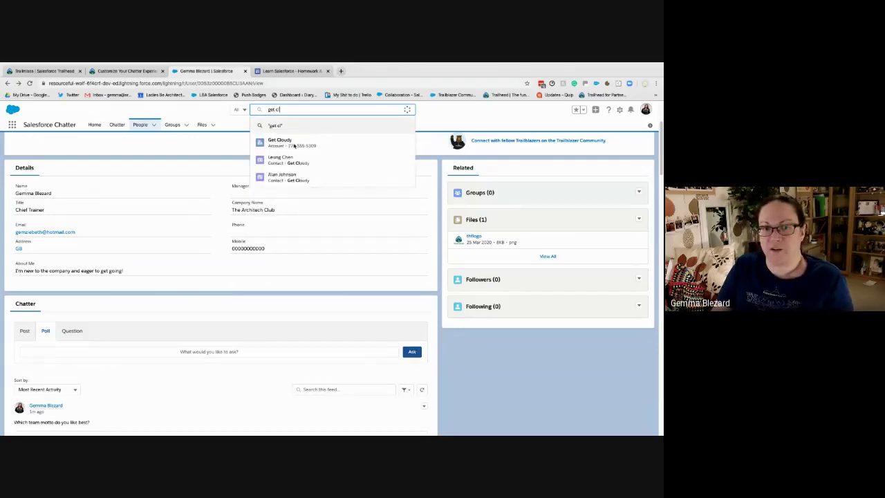
{"action": "left_click", "coordinate": [283, 143]}
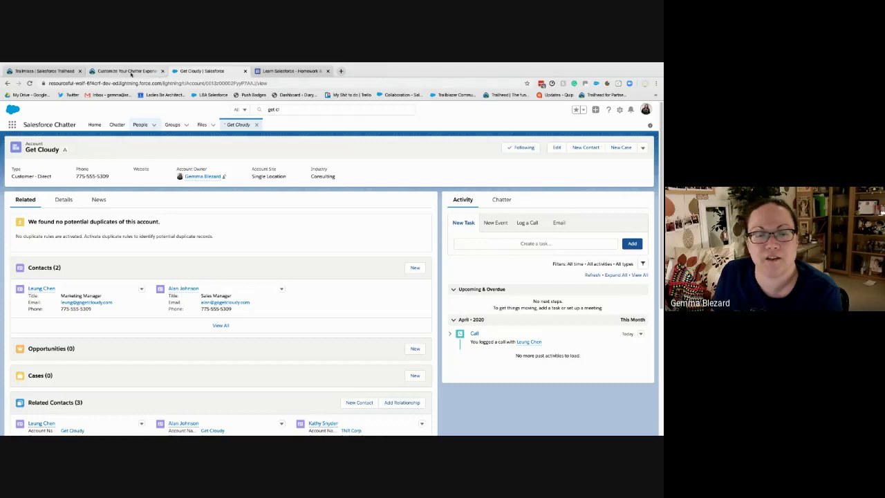
Glance at the unit instructions, then show the Get Cloudy account's Chatter feed
{"action": "left_click", "coordinate": [138, 71]}
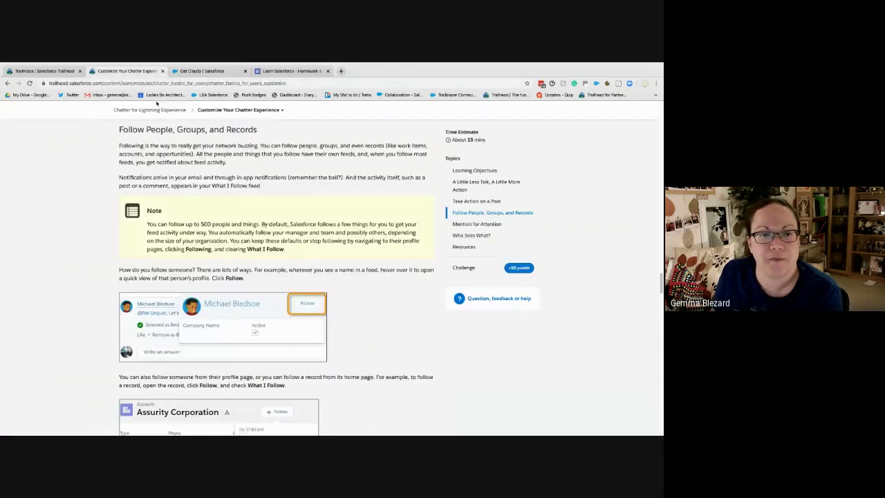
{"action": "left_click", "coordinate": [201, 71]}
{"action": "left_click", "coordinate": [502, 200]}
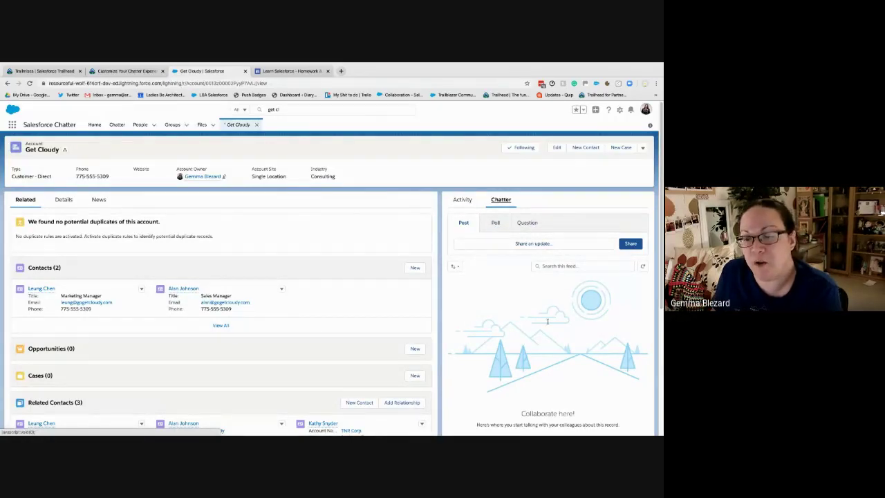
{"action": "left_click", "coordinate": [519, 244]}
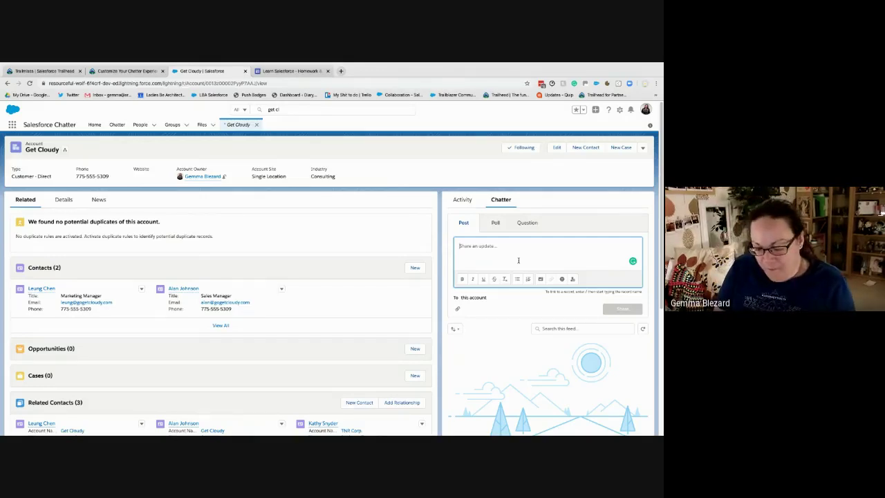
{"action": "type", "text": "This customer is"}
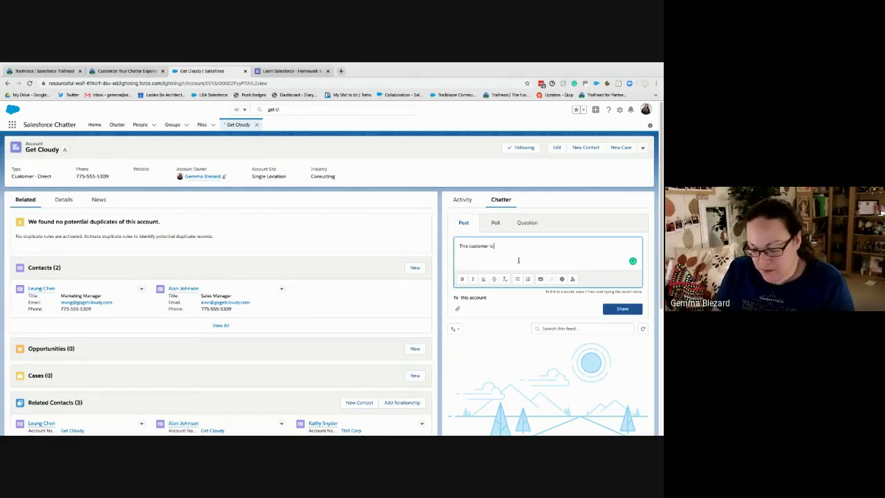
{"action": "type", "text": "really happy with us"}
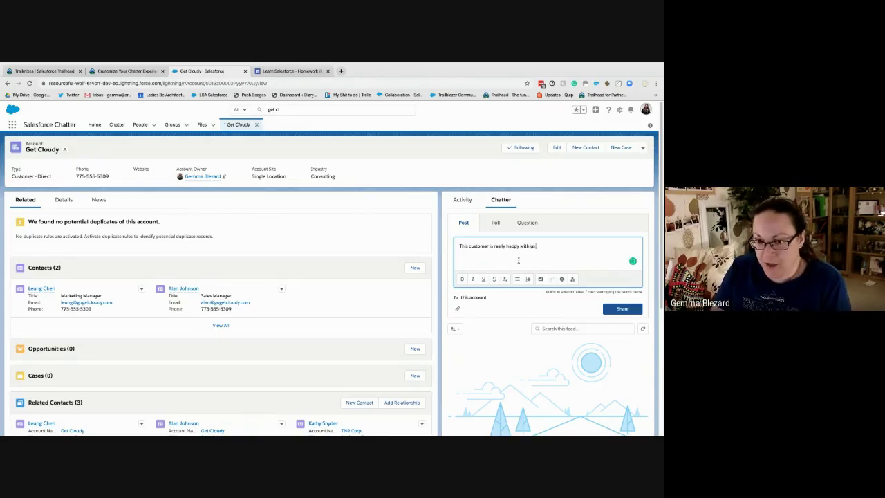
{"action": "type", "text": ". I spoke to @"}
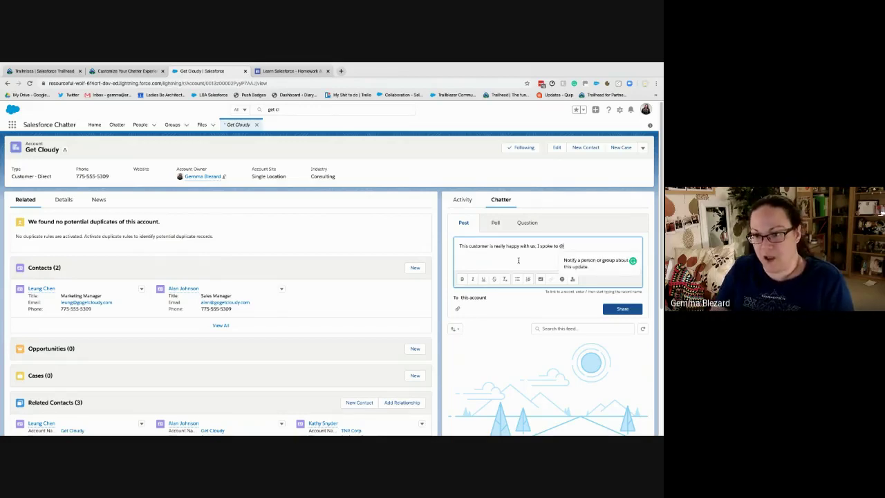
{"action": "type", "text": "Leung"}
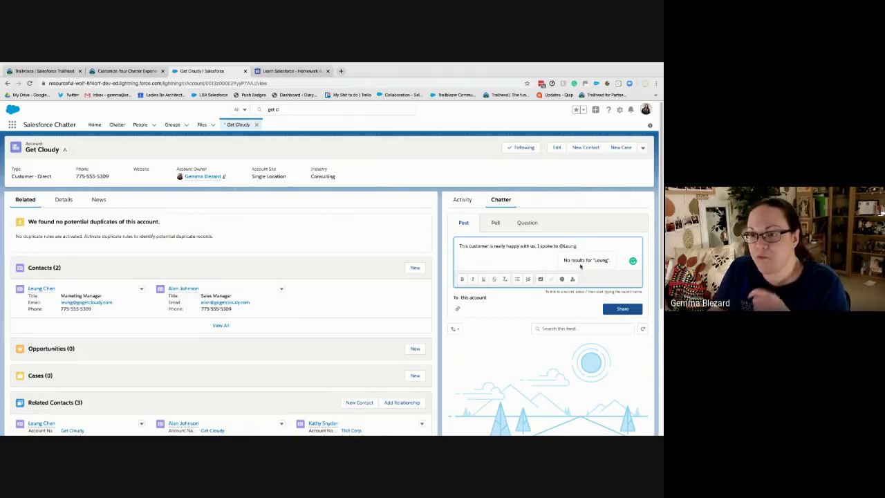
{"action": "key", "text": "BackSpace"}
{"action": "key", "text": "BackSpace"}
{"action": "key", "text": "BackSpace"}
{"action": "key", "text": "BackSpace"}
{"action": "key", "text": "BackSpace"}
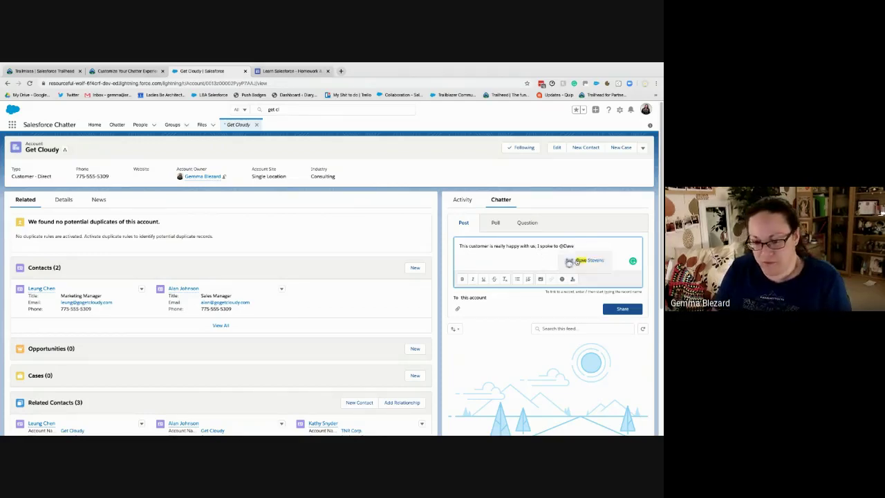
{"action": "left_click", "coordinate": [579, 262]}
{"action": "type", "text": "abo"}
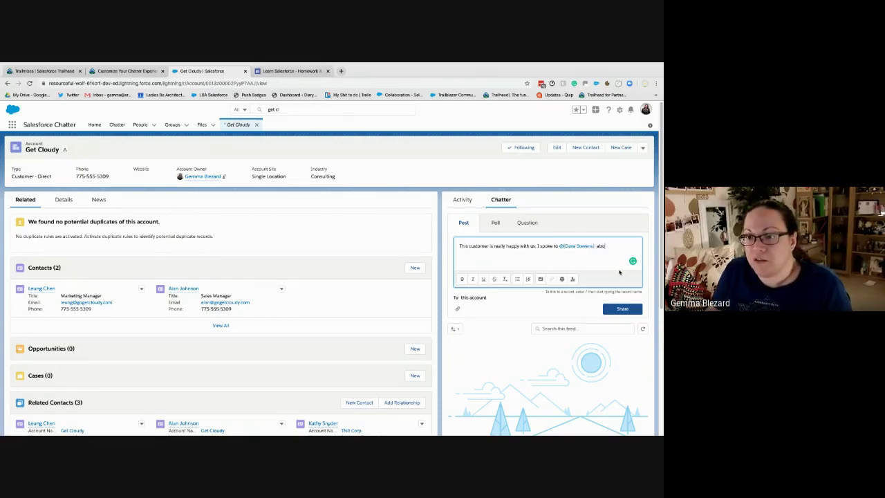
{"action": "type", "text": "ut how happy they are"}
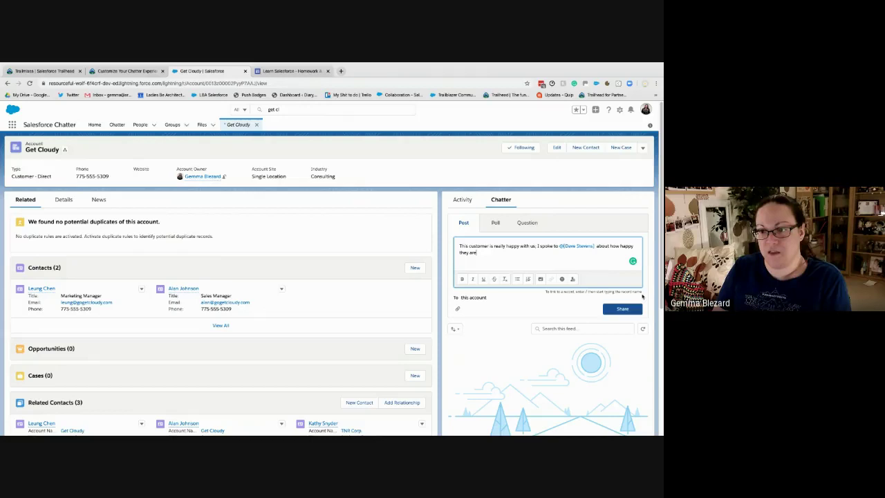
{"action": "left_click", "coordinate": [622, 308]}
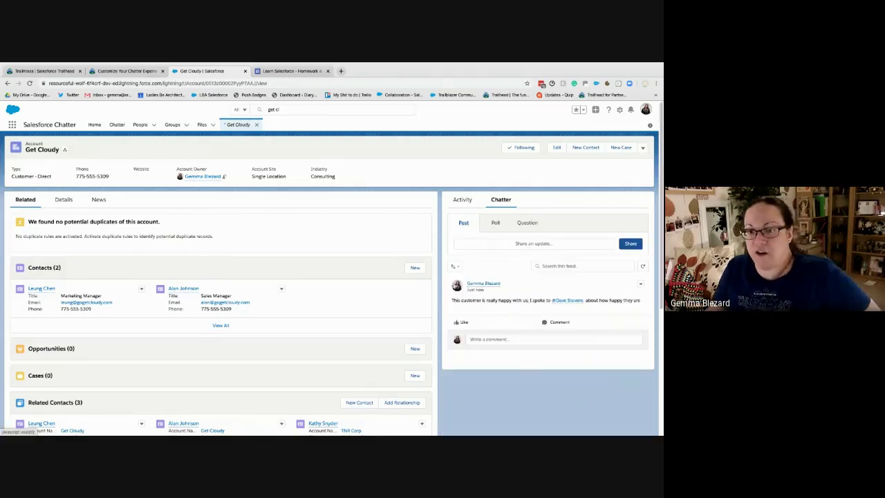
Like the new post and switch back to the Activity timeline
{"action": "left_click", "coordinate": [461, 322]}
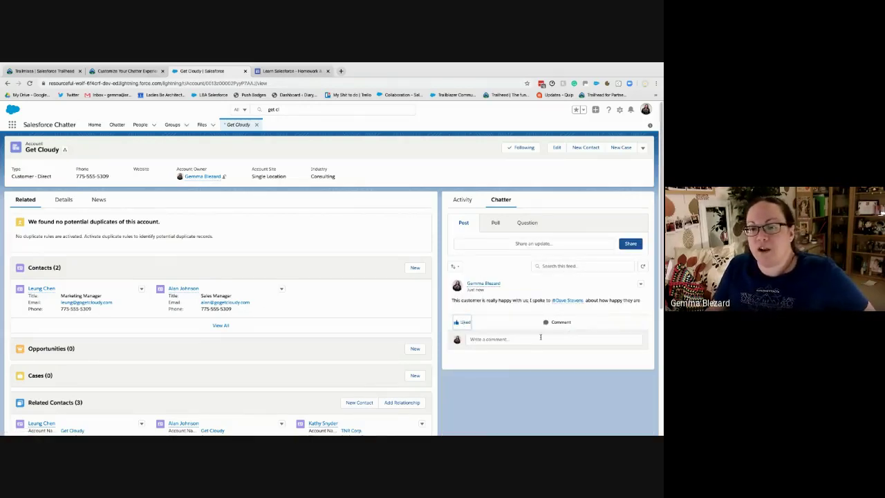
{"action": "left_click", "coordinate": [541, 338]}
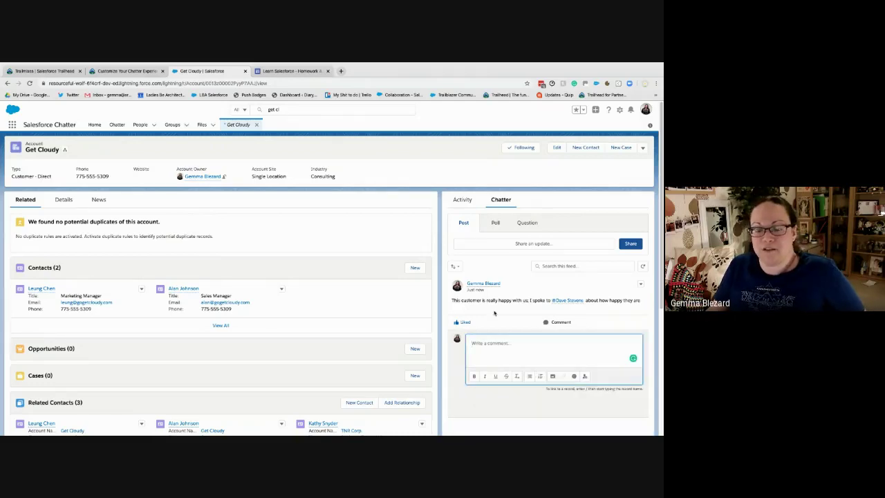
{"action": "left_click", "coordinate": [461, 200]}
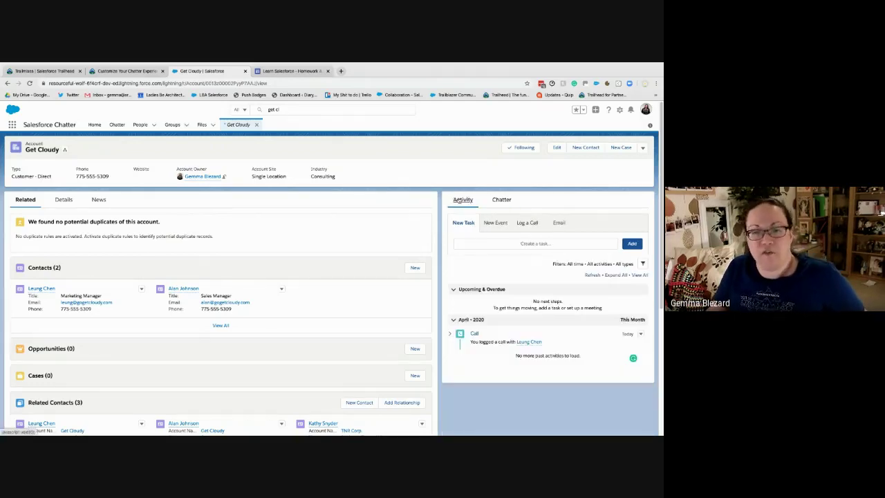
{"action": "left_click", "coordinate": [125, 70]}
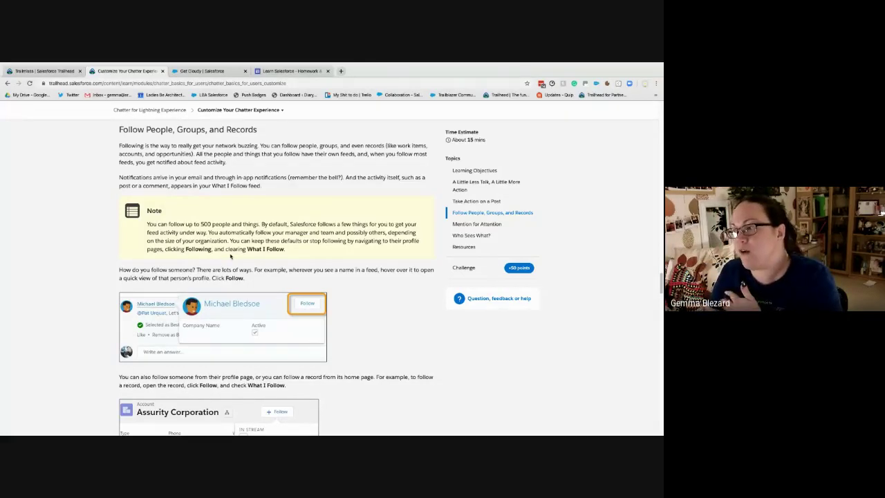
{"action": "scroll", "coordinate": [226, 263], "scroll_direction": "down", "scroll_amount": 1}
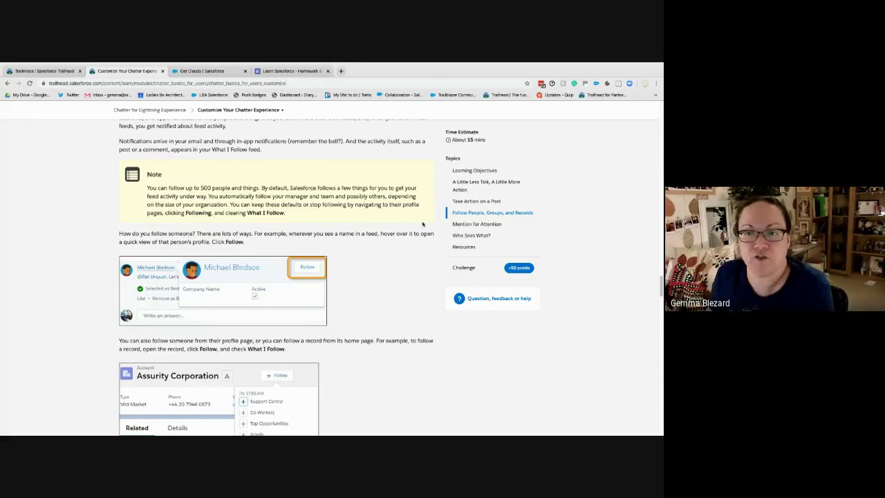
{"action": "left_click", "coordinate": [477, 224]}
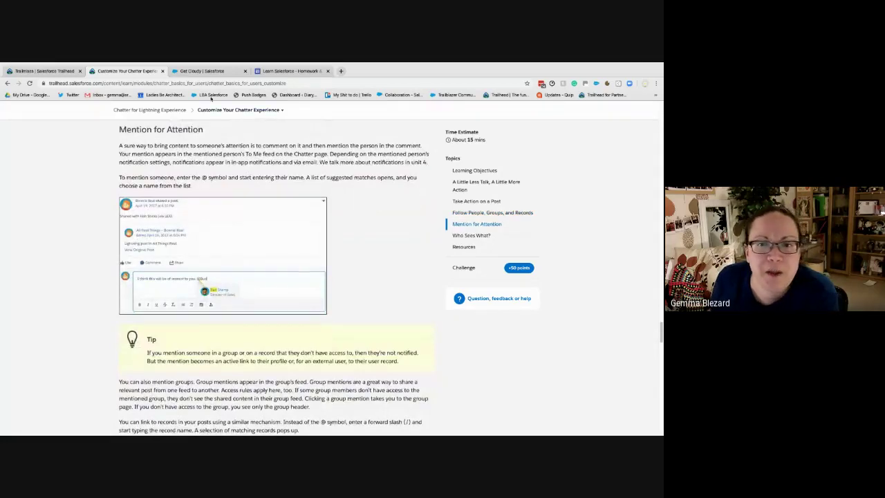
{"action": "left_click", "coordinate": [207, 71]}
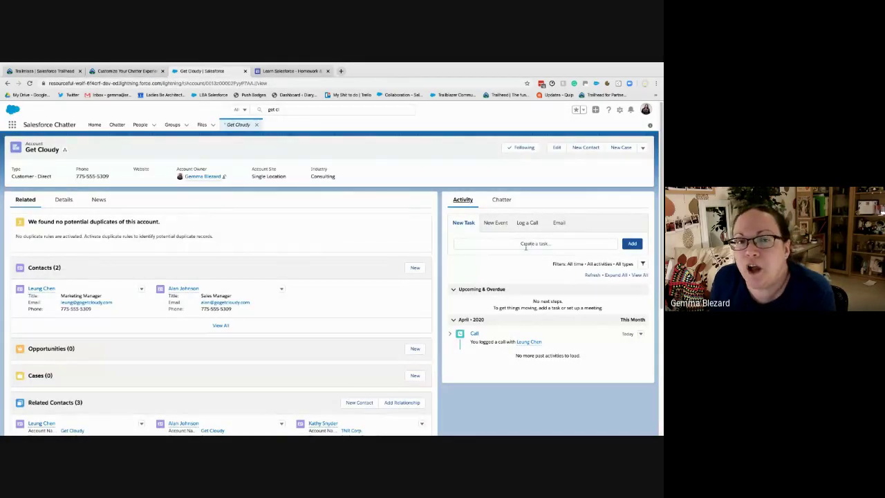
Share a Chatter post on Get Cloudy mentioning your own user with the text 'smalls'
{"action": "left_click", "coordinate": [504, 201]}
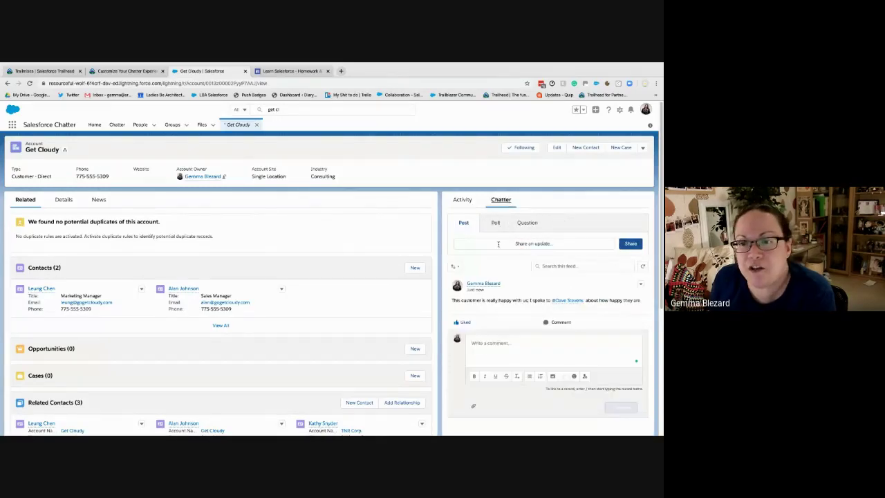
{"action": "left_click", "coordinate": [497, 243]}
{"action": "type", "text": "@"}
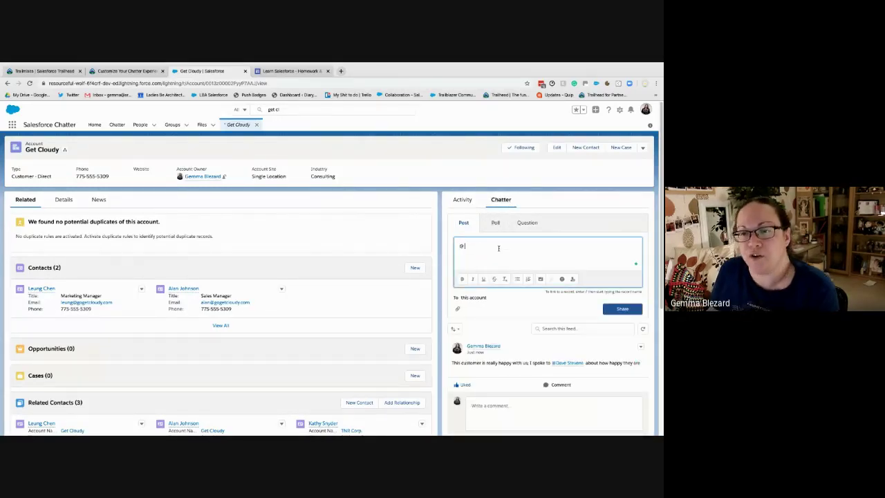
{"action": "type", "text": "damma"}
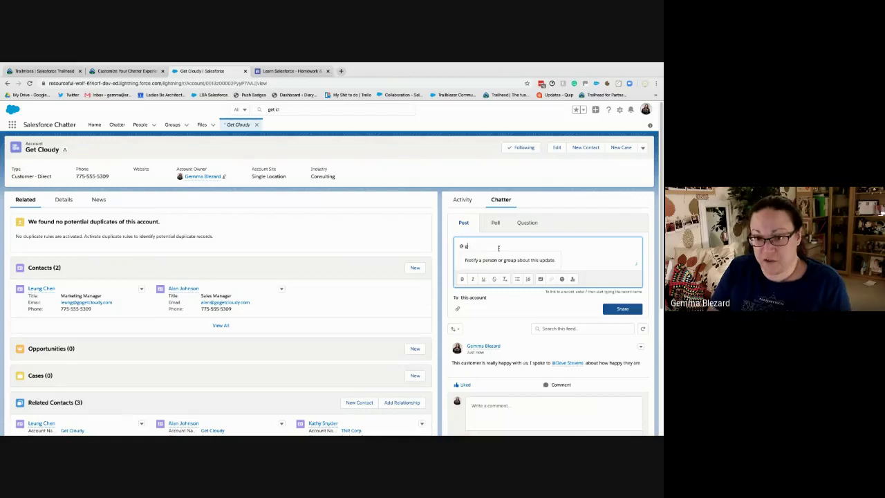
{"action": "type", "text": "gemma"}
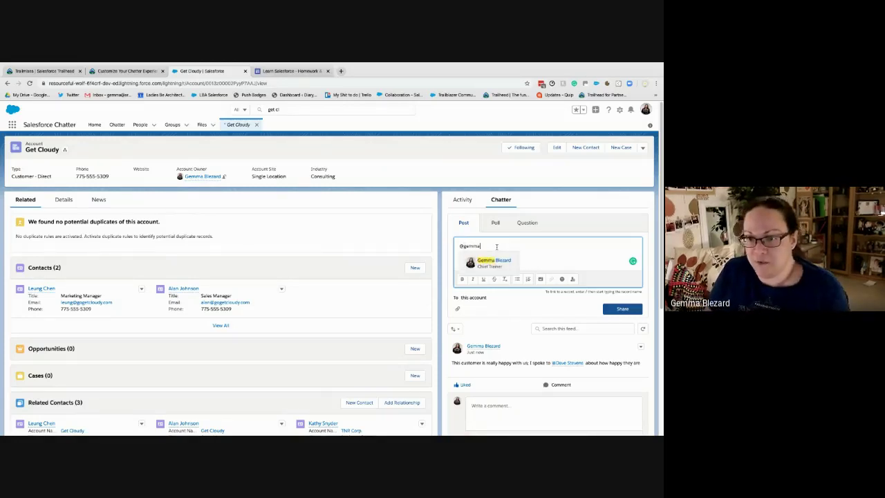
{"action": "left_click", "coordinate": [492, 260]}
{"action": "type", "text": "sma"}
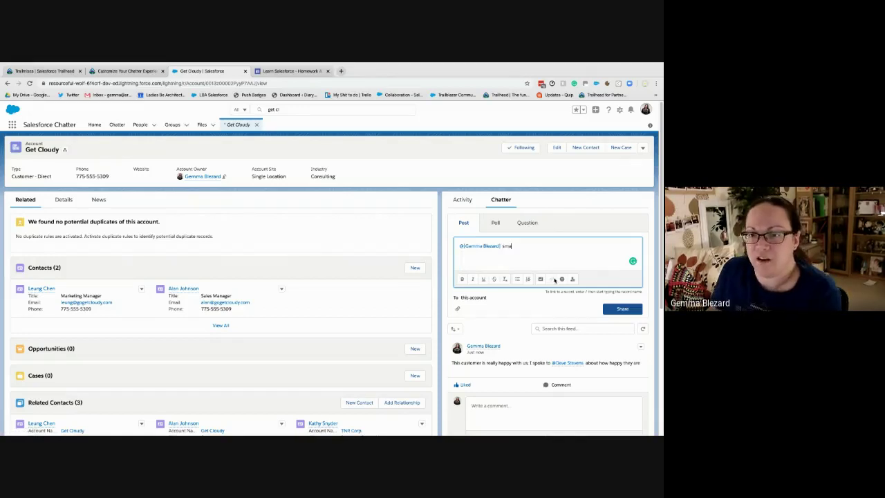
{"action": "type", "text": "lls"}
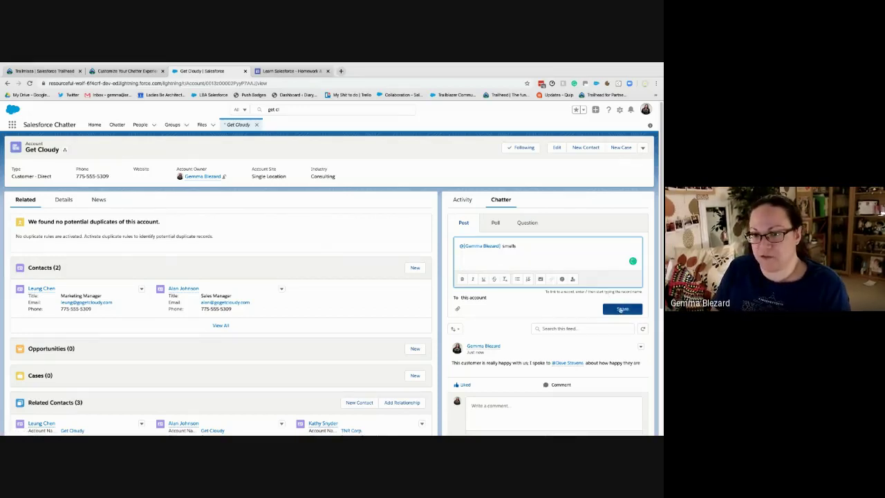
{"action": "left_click", "coordinate": [618, 308]}
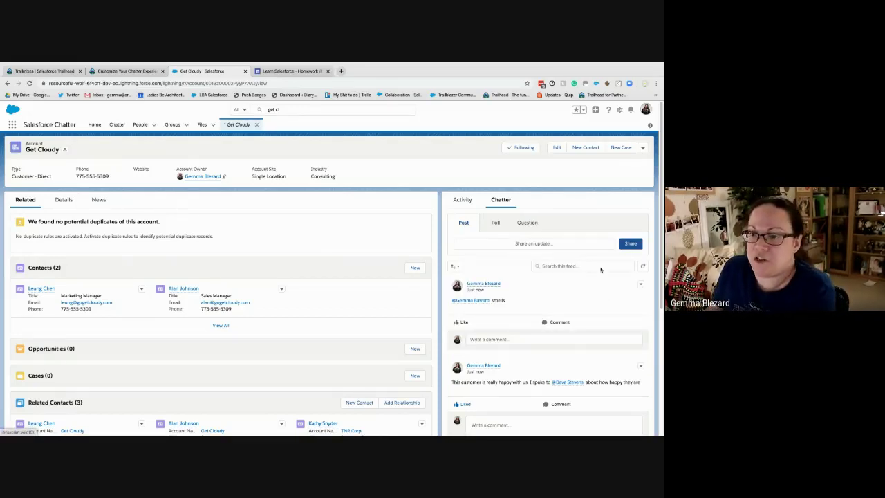
Check the notifications panel, close it, and return to the Trailhead unit
{"action": "left_click", "coordinate": [630, 111]}
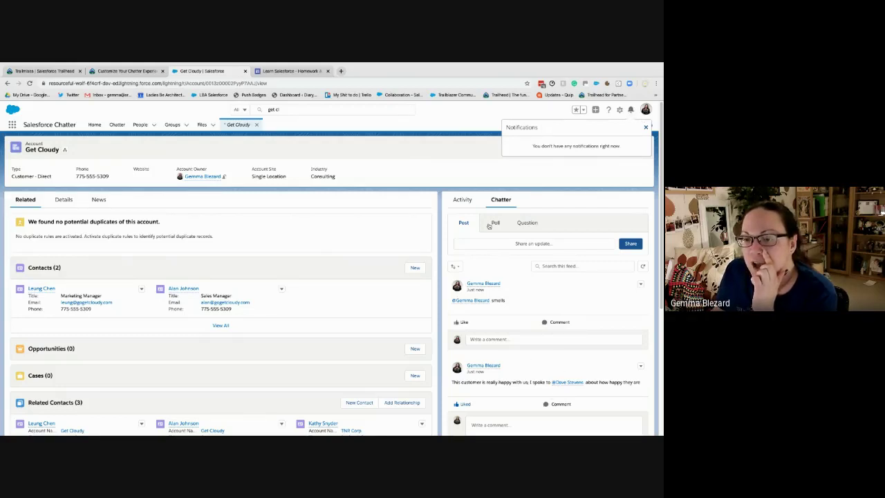
{"action": "left_click", "coordinate": [391, 142]}
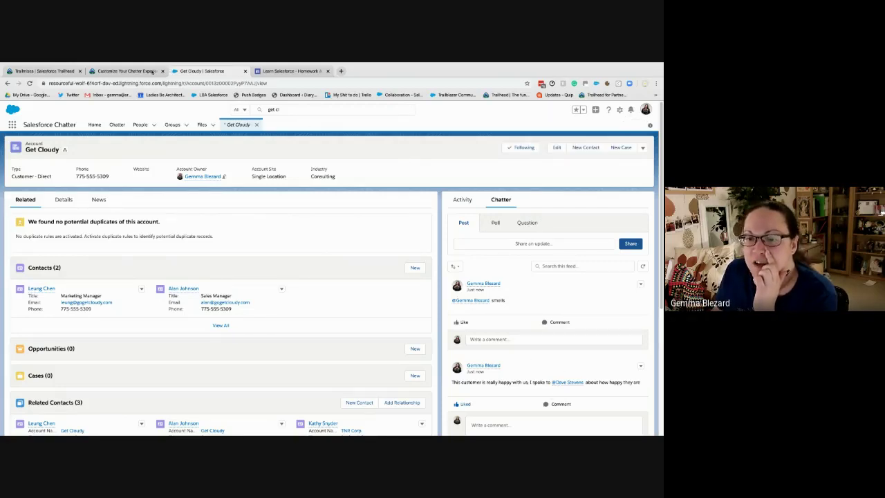
{"action": "left_click", "coordinate": [124, 71]}
Scroll through Mention for Attention, Who Sees What? and Resources to the Quiz Complete +50 card
{"action": "scroll", "coordinate": [370, 300], "scroll_direction": "down", "scroll_amount": 1}
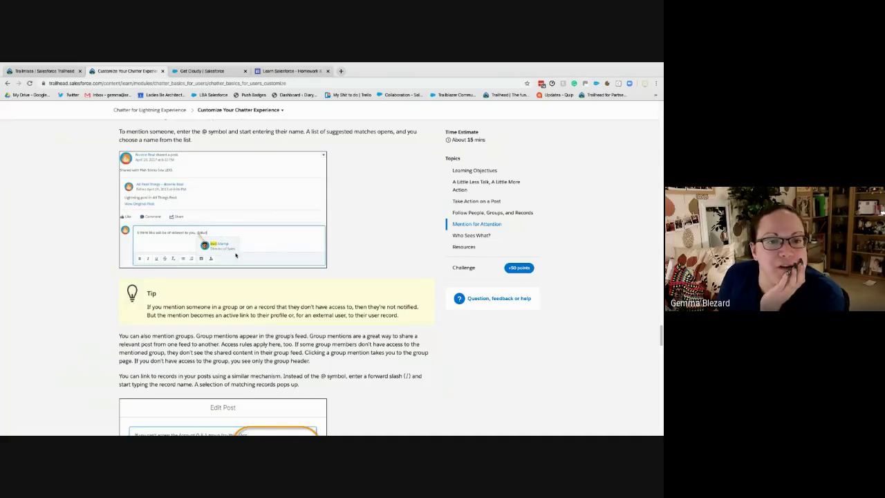
{"action": "scroll", "coordinate": [297, 339], "scroll_direction": "down", "scroll_amount": 3}
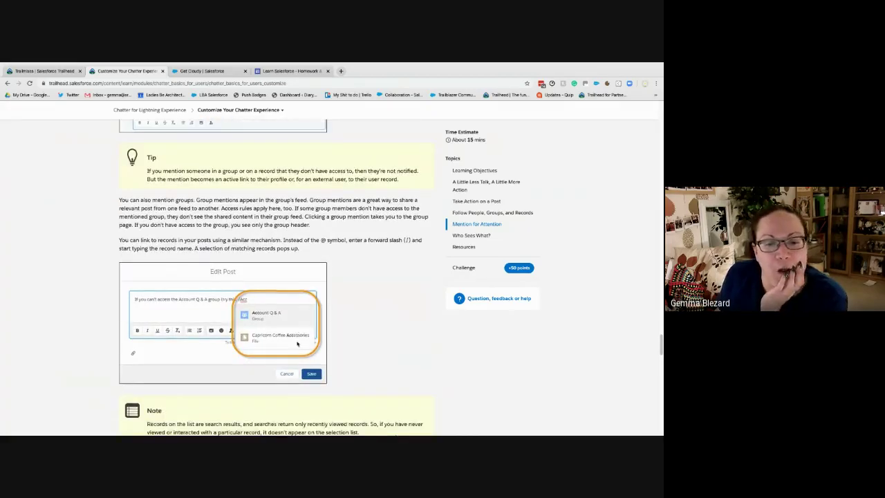
{"action": "scroll", "coordinate": [297, 343], "scroll_direction": "down", "scroll_amount": 1}
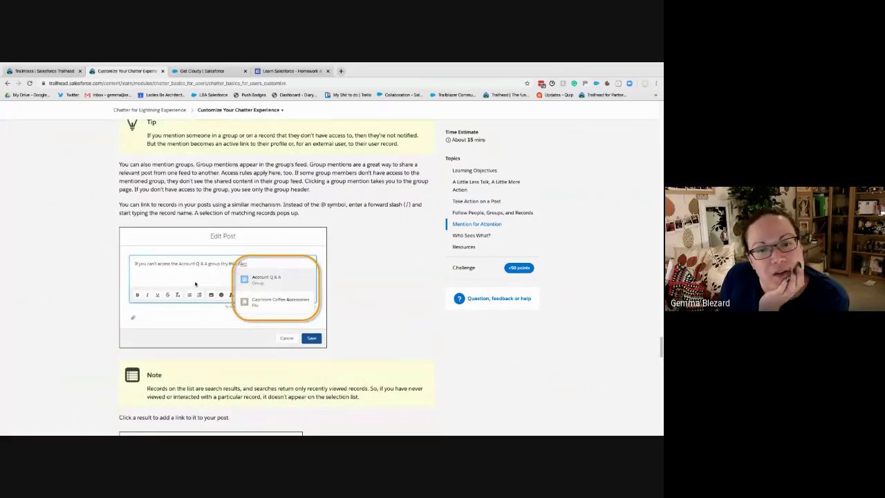
{"action": "scroll", "coordinate": [358, 239], "scroll_direction": "down", "scroll_amount": 6}
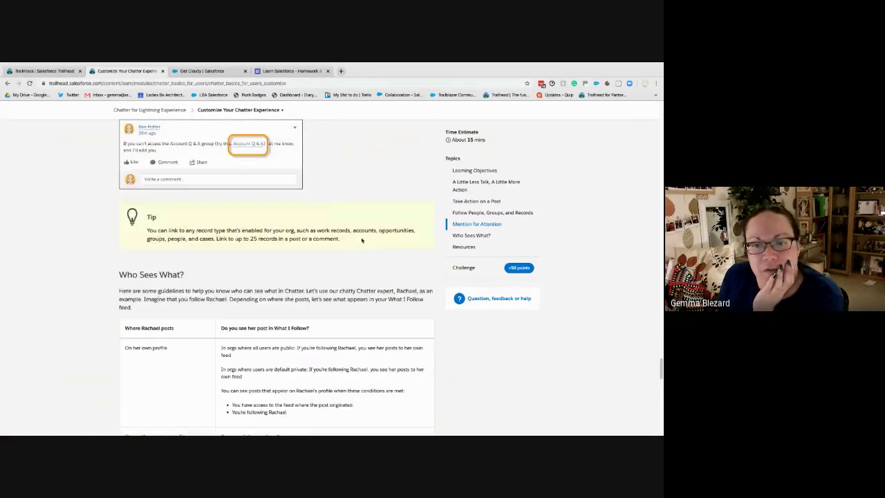
{"action": "scroll", "coordinate": [360, 240], "scroll_direction": "down", "scroll_amount": 2}
{"action": "scroll", "coordinate": [360, 240], "scroll_direction": "up", "scroll_amount": 3}
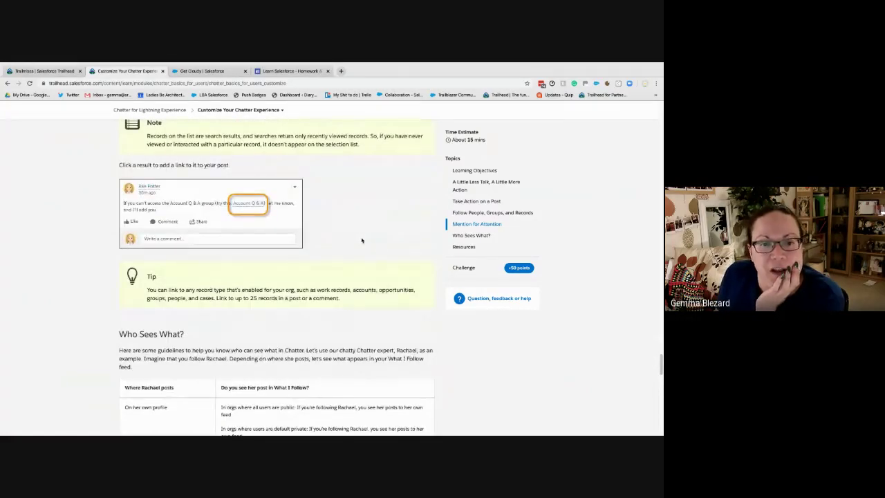
{"action": "scroll", "coordinate": [362, 240], "scroll_direction": "down", "scroll_amount": 4}
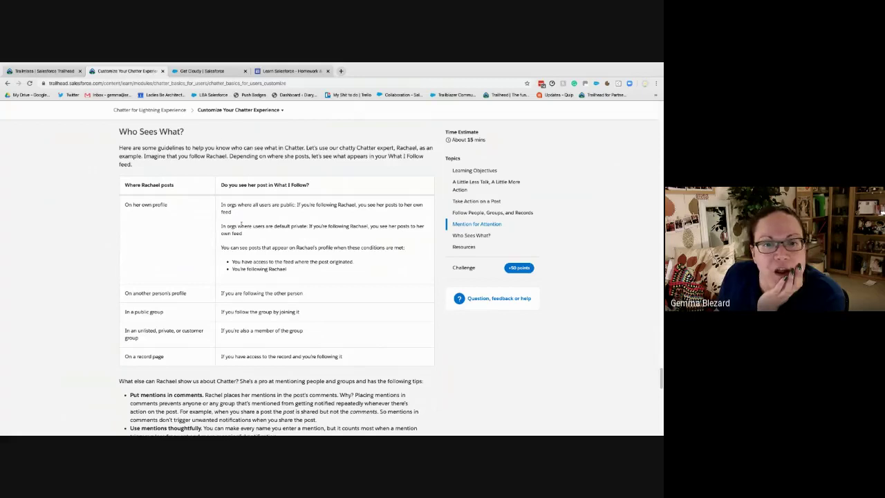
{"action": "scroll", "coordinate": [154, 239], "scroll_direction": "down", "scroll_amount": 3}
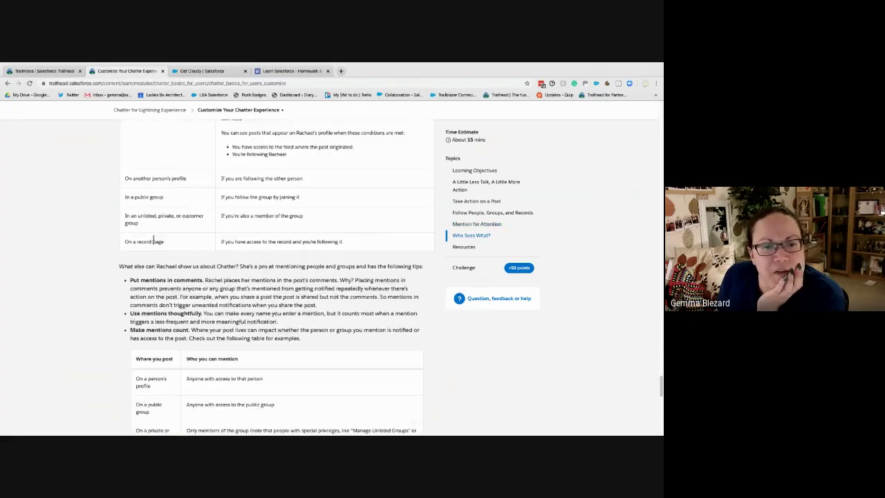
{"action": "scroll", "coordinate": [154, 238], "scroll_direction": "down", "scroll_amount": 2}
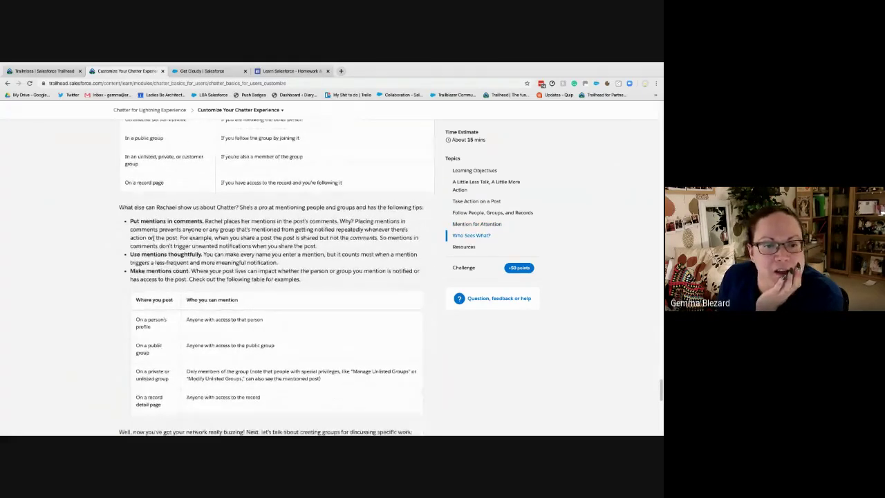
{"action": "scroll", "coordinate": [153, 238], "scroll_direction": "down", "scroll_amount": 1}
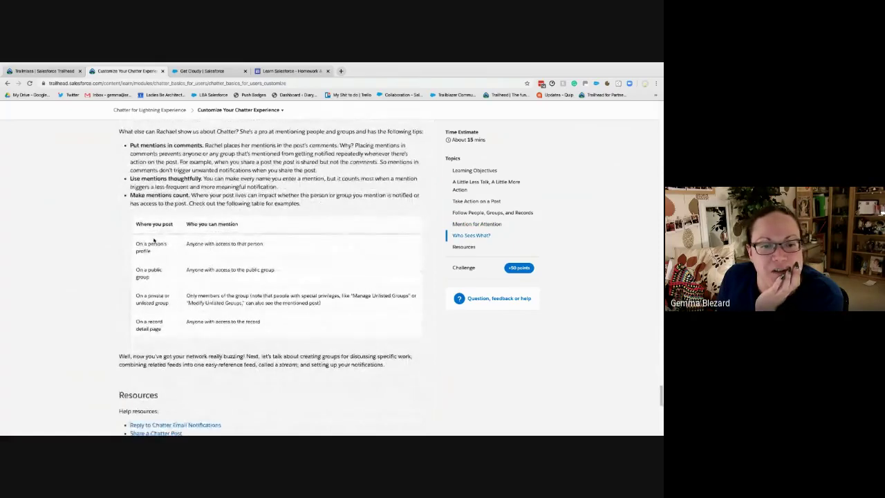
{"action": "right_click", "coordinate": [153, 238]}
{"action": "left_click", "coordinate": [95, 253]}
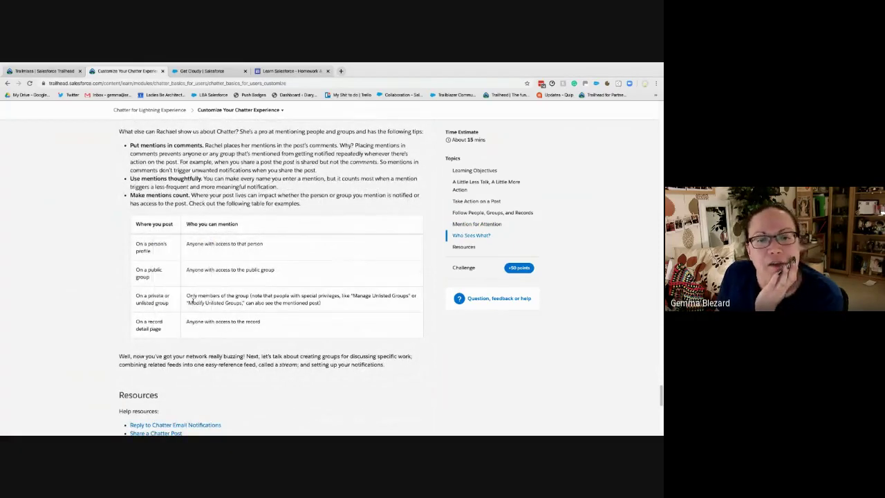
{"action": "scroll", "coordinate": [243, 293], "scroll_direction": "down", "scroll_amount": 1}
{"action": "scroll", "coordinate": [243, 293], "scroll_direction": "down", "scroll_amount": 2}
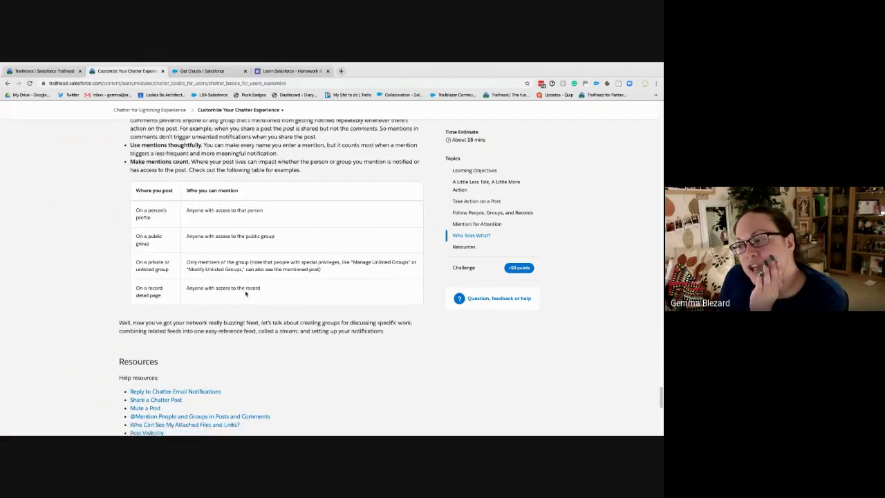
{"action": "scroll", "coordinate": [245, 295], "scroll_direction": "down", "scroll_amount": 6}
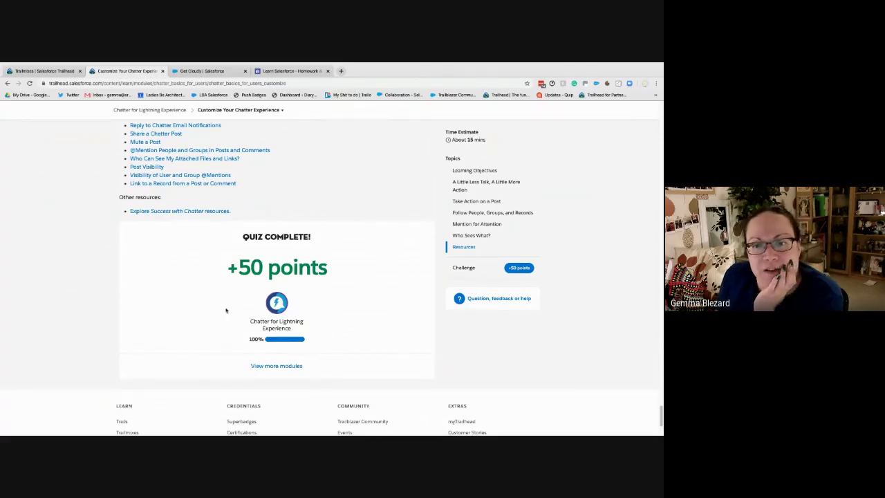
Copy the unit's URL and load it in a new Incognito window
{"action": "left_click", "coordinate": [154, 86]}
{"action": "key", "text": "ctrl+c"}
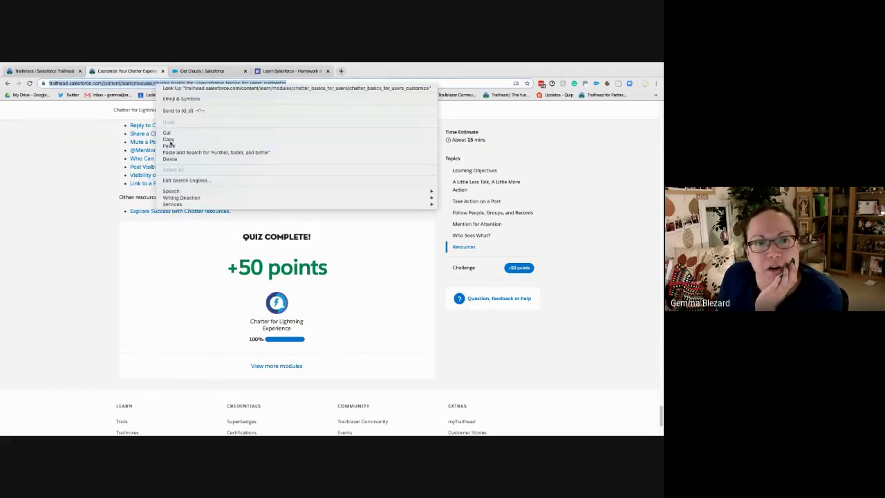
{"action": "key", "text": "Escape"}
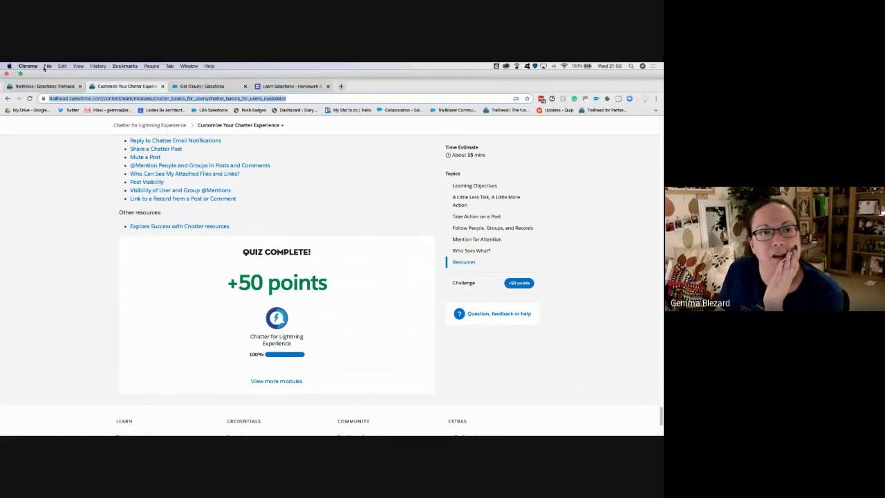
{"action": "left_click", "coordinate": [48, 66]}
{"action": "left_click", "coordinate": [69, 87]}
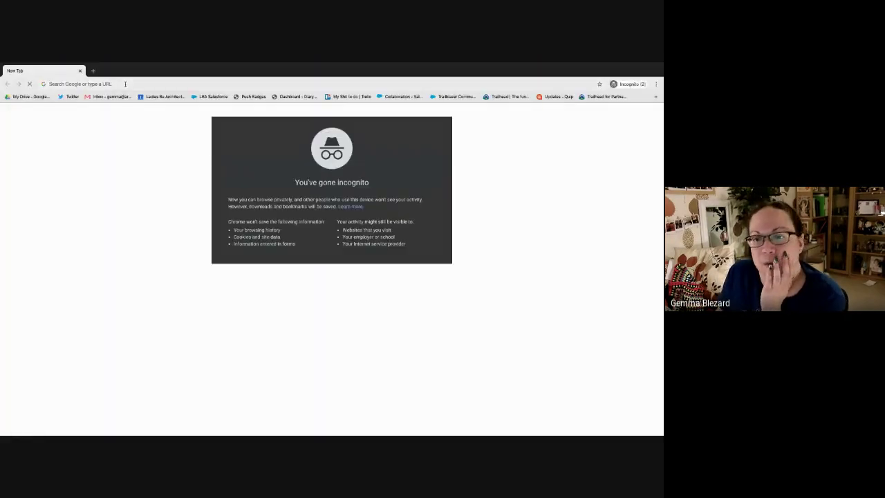
{"action": "key", "text": "ctrl+v"}
{"action": "key", "text": "Return"}
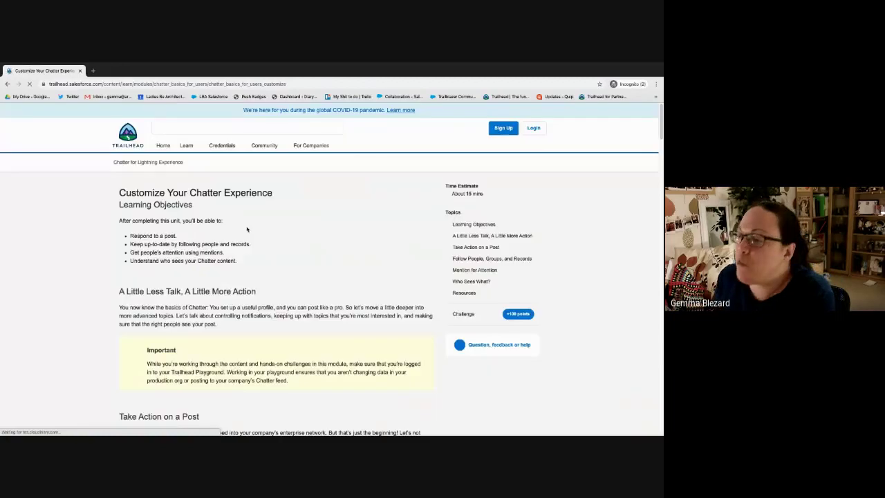
Scroll down to the unit's unanswered quiz questions worth +100 points
{"action": "scroll", "coordinate": [197, 319], "scroll_direction": "down", "scroll_amount": 2}
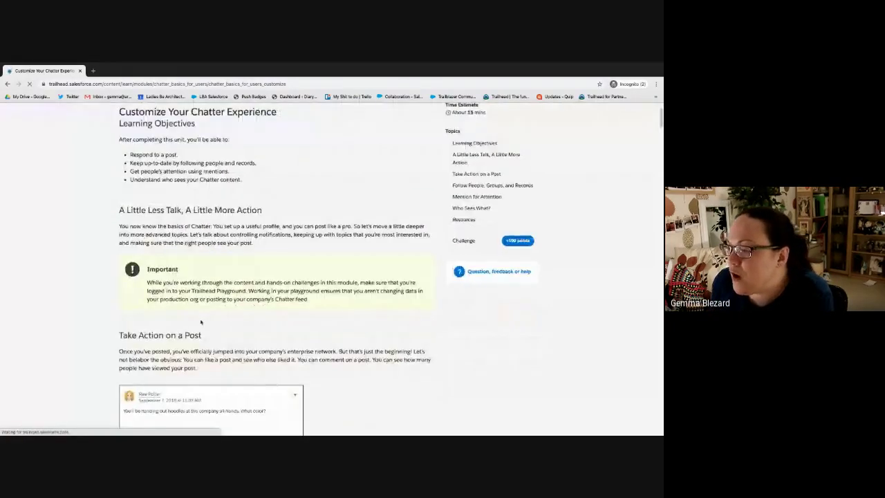
{"action": "scroll", "coordinate": [335, 311], "scroll_direction": "down", "scroll_amount": 20}
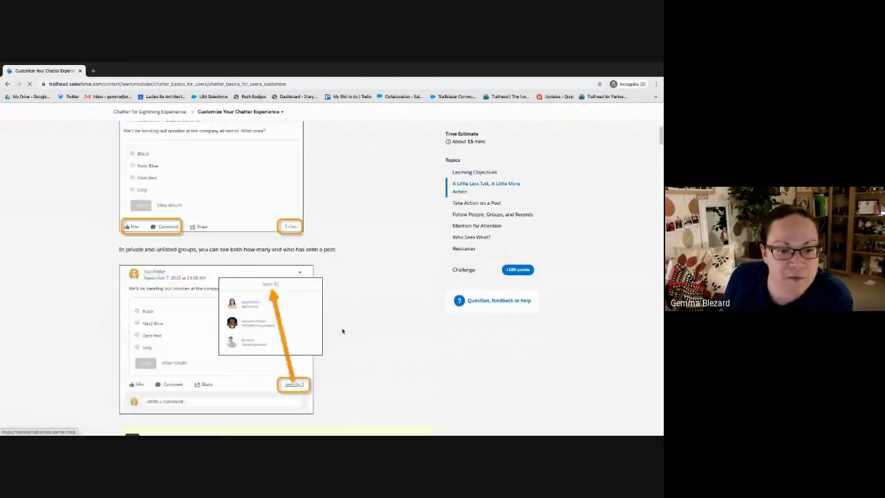
{"action": "scroll", "coordinate": [329, 244], "scroll_direction": "down", "scroll_amount": 5}
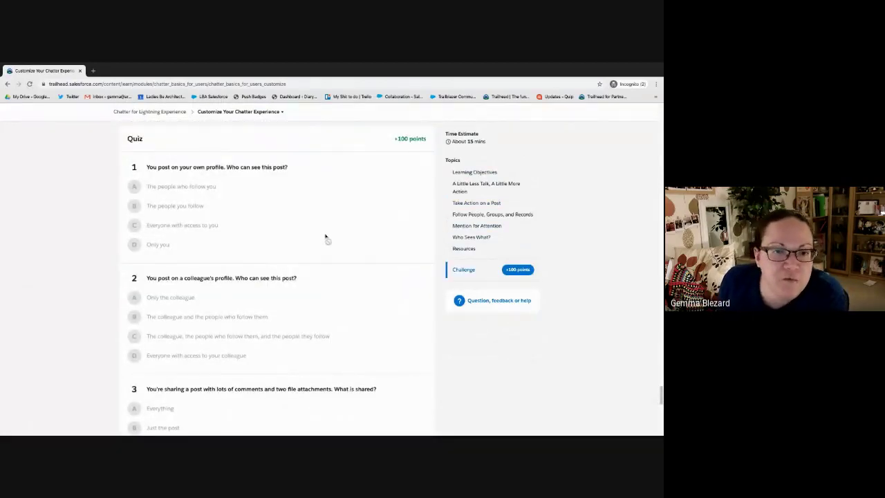
{"action": "scroll", "coordinate": [327, 243], "scroll_direction": "up", "scroll_amount": 8}
{"action": "scroll", "coordinate": [321, 243], "scroll_direction": "down", "scroll_amount": 5}
{"action": "scroll", "coordinate": [320, 243], "scroll_direction": "down", "scroll_amount": 4}
{"action": "scroll", "coordinate": [320, 243], "scroll_direction": "up", "scroll_amount": 2}
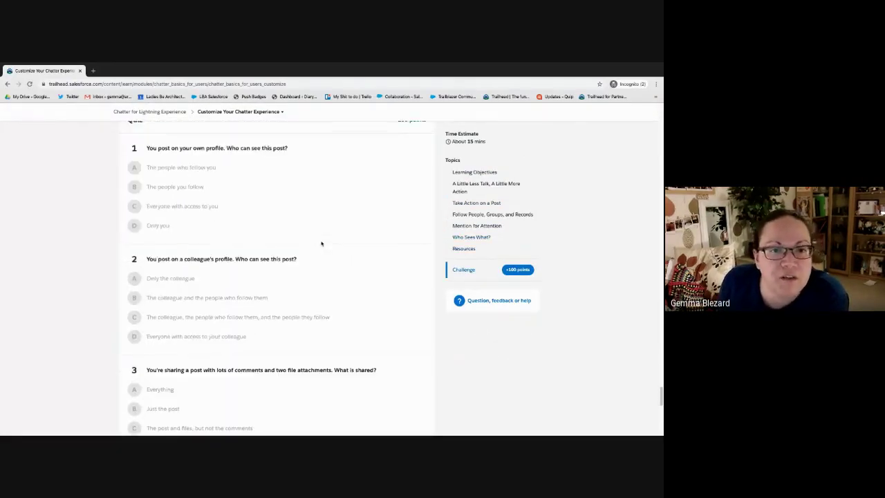
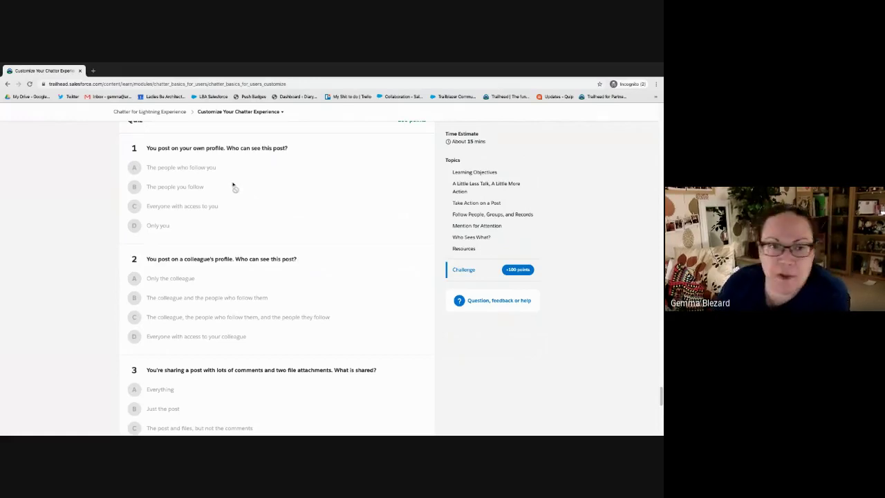
Review the unit, highlighting who sees profile posts and the two conditions for seeing them
{"action": "scroll", "coordinate": [178, 212], "scroll_direction": "down", "scroll_amount": 1}
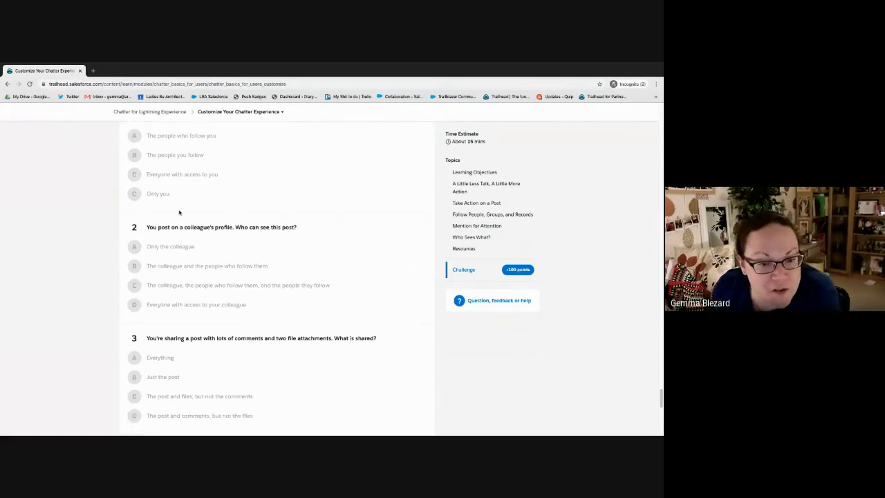
{"action": "scroll", "coordinate": [179, 212], "scroll_direction": "up", "scroll_amount": 1}
{"action": "scroll", "coordinate": [180, 213], "scroll_direction": "down", "scroll_amount": 3}
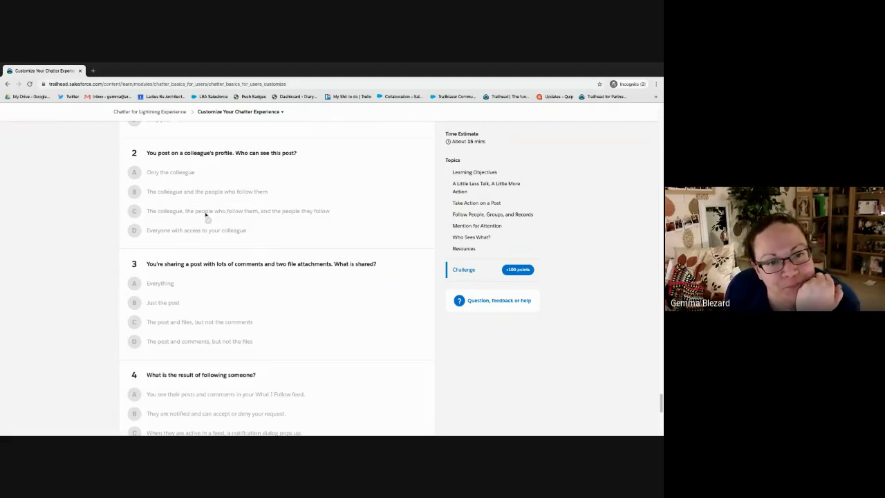
{"action": "scroll", "coordinate": [93, 306], "scroll_direction": "down", "scroll_amount": 2}
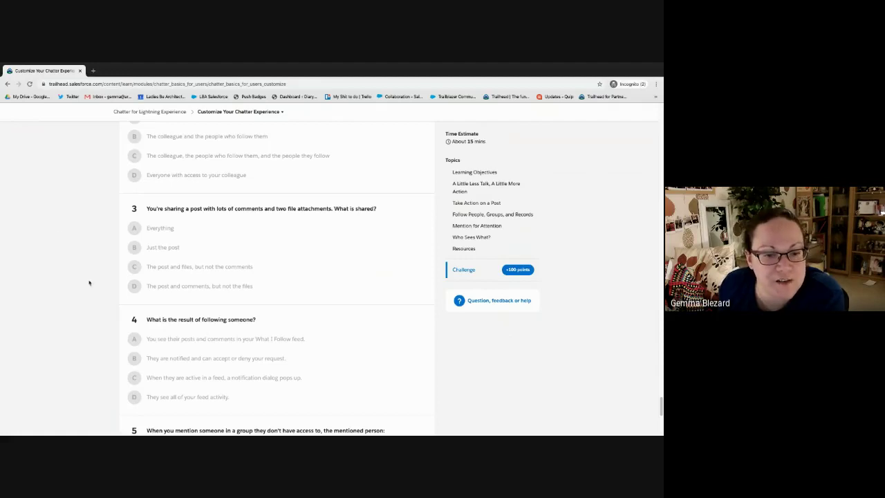
{"action": "scroll", "coordinate": [77, 271], "scroll_direction": "down", "scroll_amount": 1}
{"action": "scroll", "coordinate": [78, 272], "scroll_direction": "down", "scroll_amount": 1}
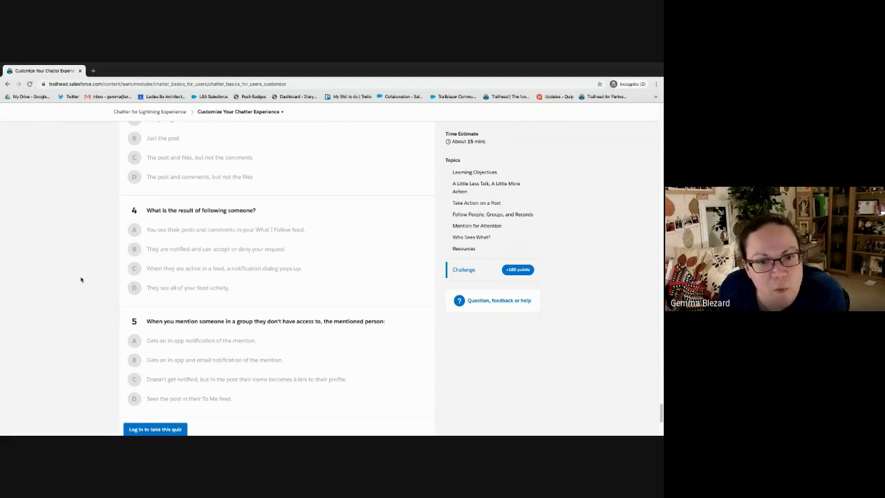
{"action": "scroll", "coordinate": [67, 282], "scroll_direction": "down", "scroll_amount": 1}
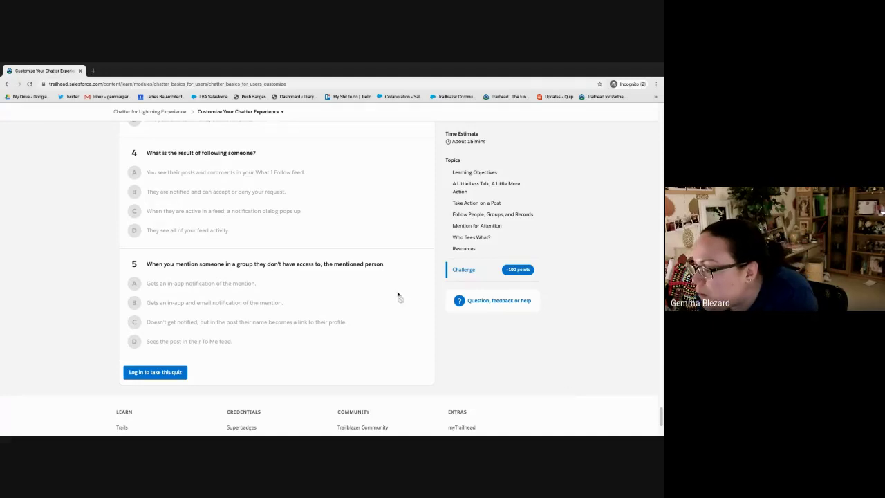
{"action": "scroll", "coordinate": [397, 297], "scroll_direction": "up", "scroll_amount": 5}
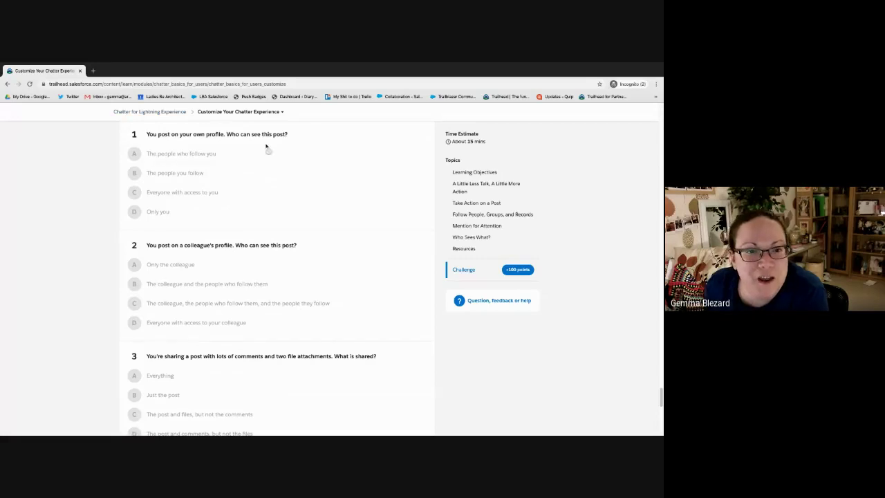
{"action": "scroll", "coordinate": [264, 240], "scroll_direction": "up", "scroll_amount": 3}
{"action": "scroll", "coordinate": [268, 240], "scroll_direction": "up", "scroll_amount": 3}
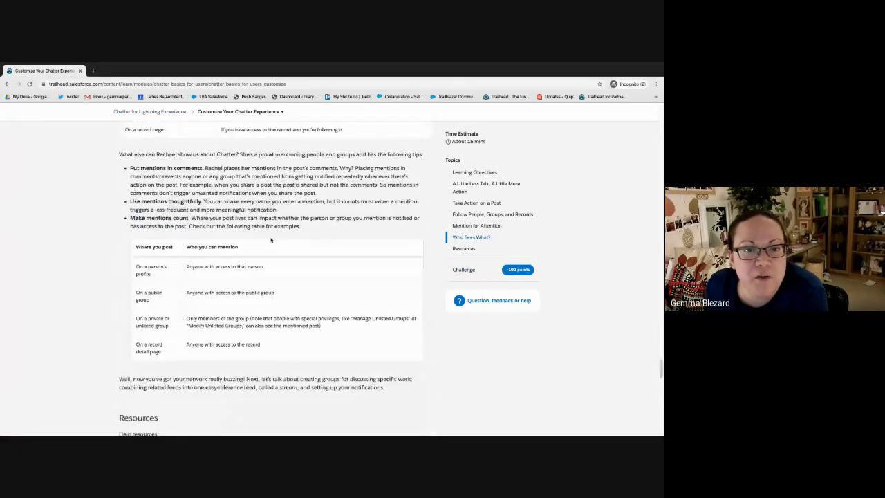
{"action": "scroll", "coordinate": [270, 240], "scroll_direction": "up", "scroll_amount": 3}
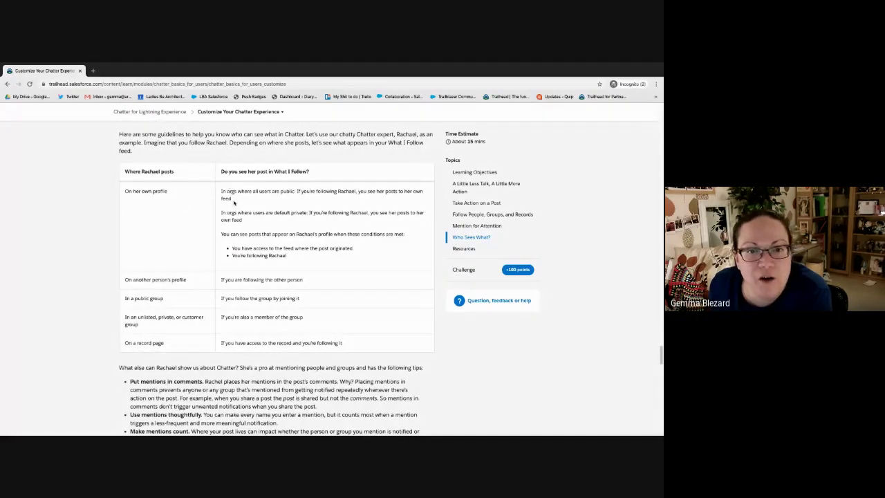
{"action": "left_click_drag", "start_coordinate": [309, 191], "coordinate": [420, 202]}
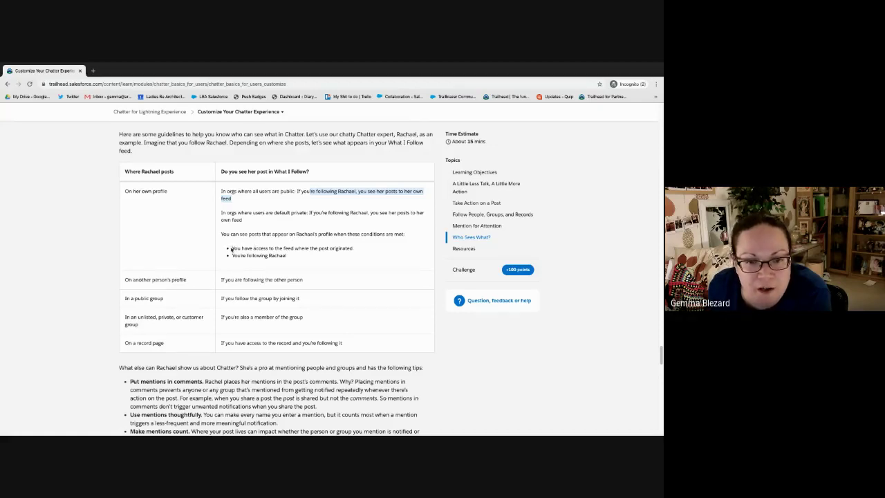
{"action": "left_click_drag", "start_coordinate": [231, 249], "coordinate": [377, 256]}
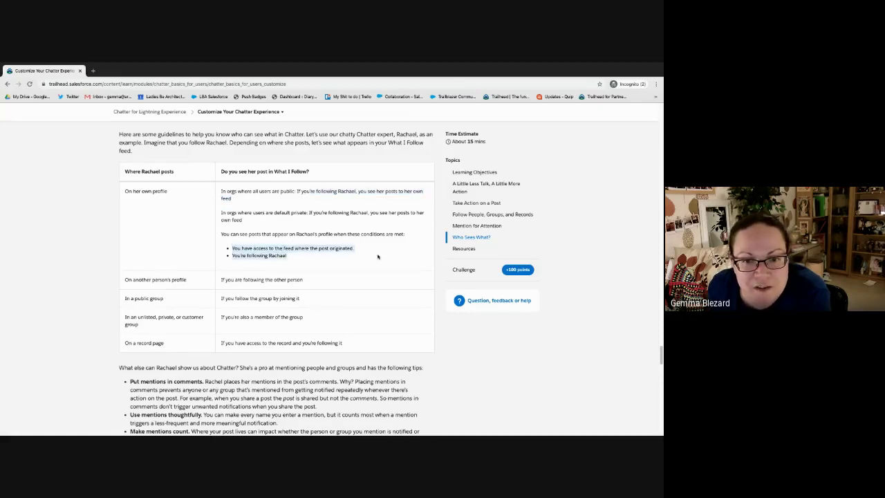
Go to the Become a Chatter Expert unit from the module's breadcrumb units list
{"action": "scroll", "coordinate": [332, 277], "scroll_direction": "down", "scroll_amount": 8}
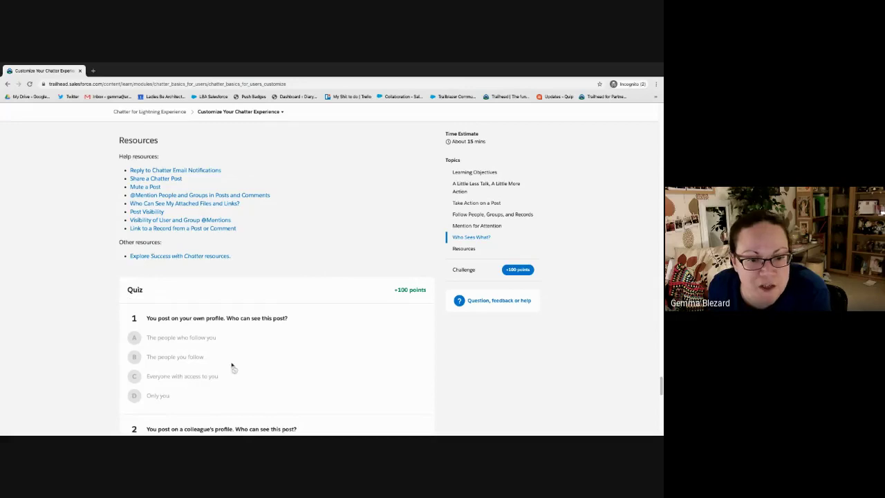
{"action": "scroll", "coordinate": [234, 361], "scroll_direction": "down", "scroll_amount": 2}
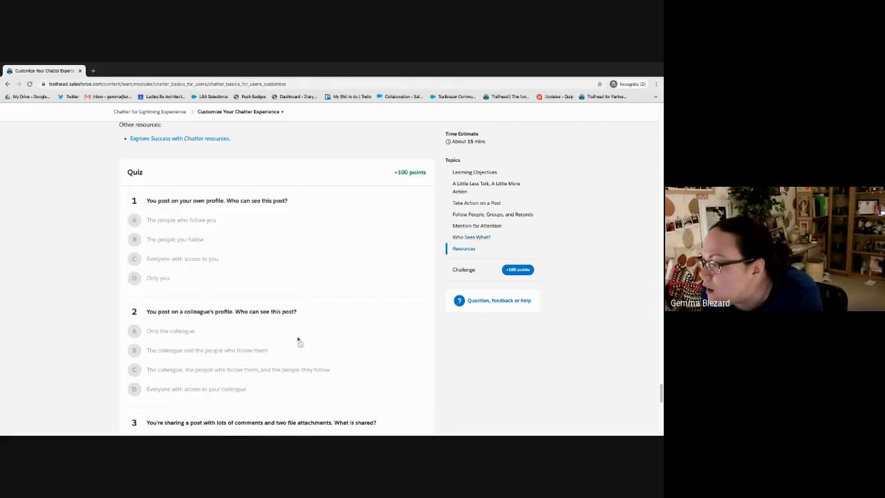
{"action": "scroll", "coordinate": [298, 339], "scroll_direction": "down", "scroll_amount": 1}
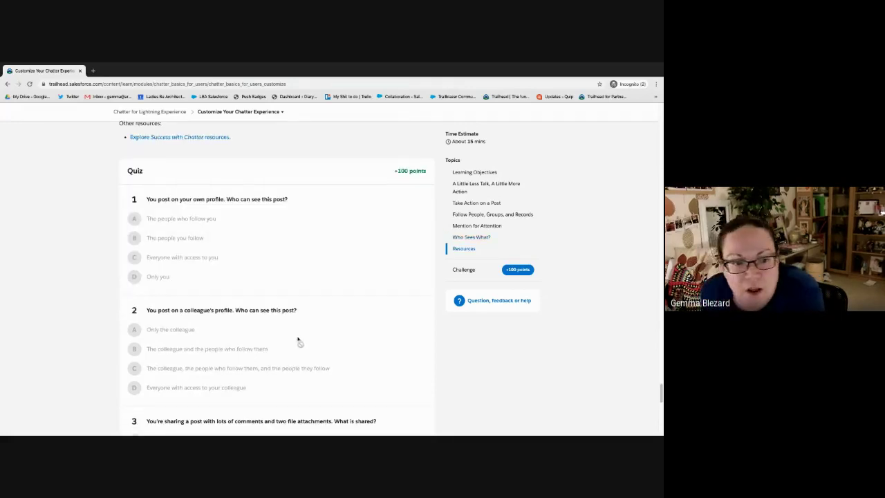
{"action": "scroll", "coordinate": [297, 339], "scroll_direction": "down", "scroll_amount": 2}
{"action": "scroll", "coordinate": [298, 339], "scroll_direction": "down", "scroll_amount": 5}
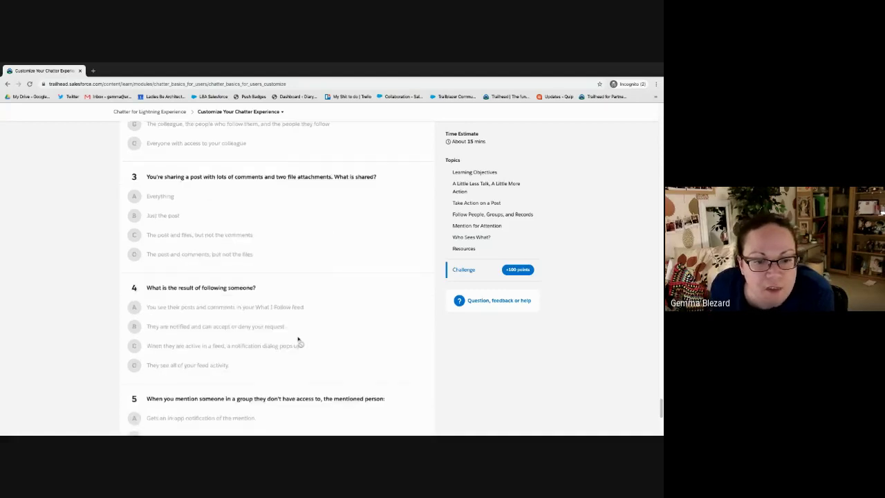
{"action": "scroll", "coordinate": [298, 340], "scroll_direction": "up", "scroll_amount": 2}
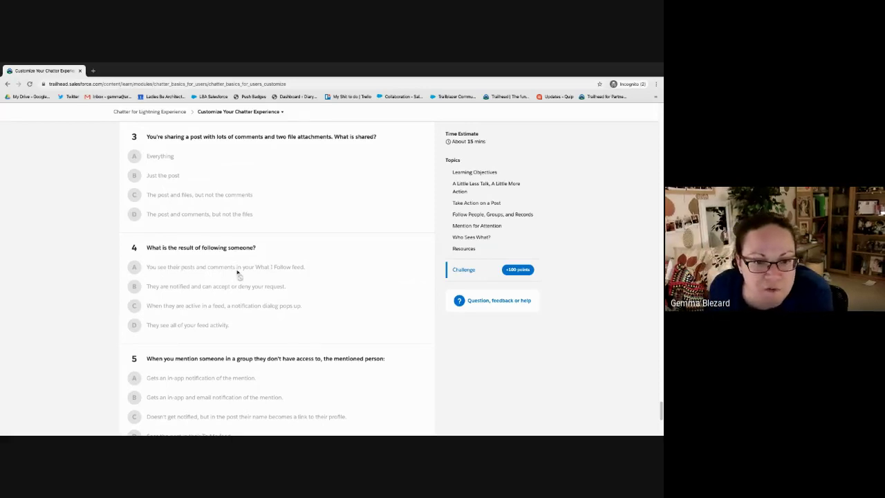
{"action": "scroll", "coordinate": [376, 316], "scroll_direction": "down", "scroll_amount": 2}
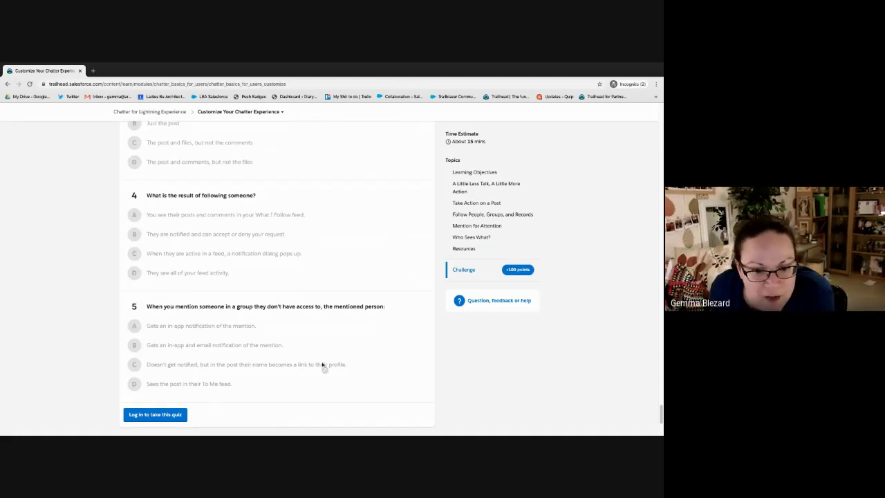
{"action": "scroll", "coordinate": [287, 302], "scroll_direction": "up", "scroll_amount": 2}
{"action": "scroll", "coordinate": [287, 302], "scroll_direction": "up", "scroll_amount": 1}
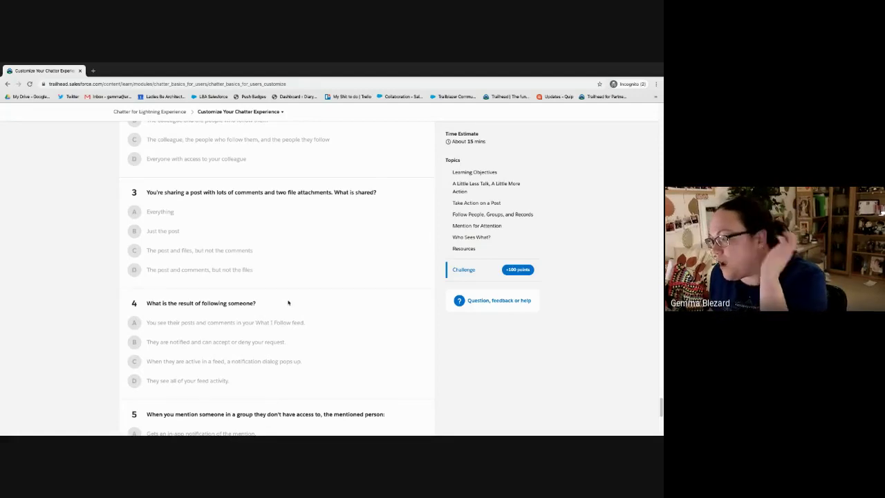
{"action": "scroll", "coordinate": [219, 233], "scroll_direction": "up", "scroll_amount": 3}
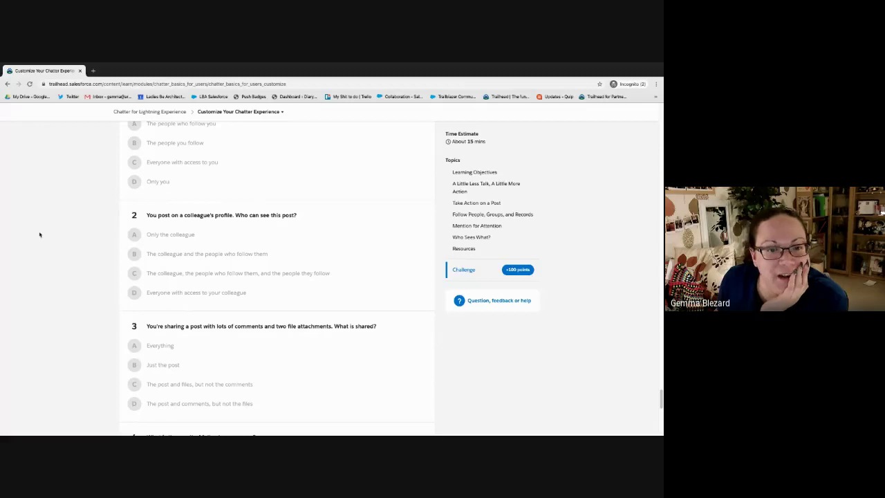
{"action": "scroll", "coordinate": [206, 277], "scroll_direction": "down", "scroll_amount": 3}
{"action": "scroll", "coordinate": [207, 277], "scroll_direction": "up", "scroll_amount": 5}
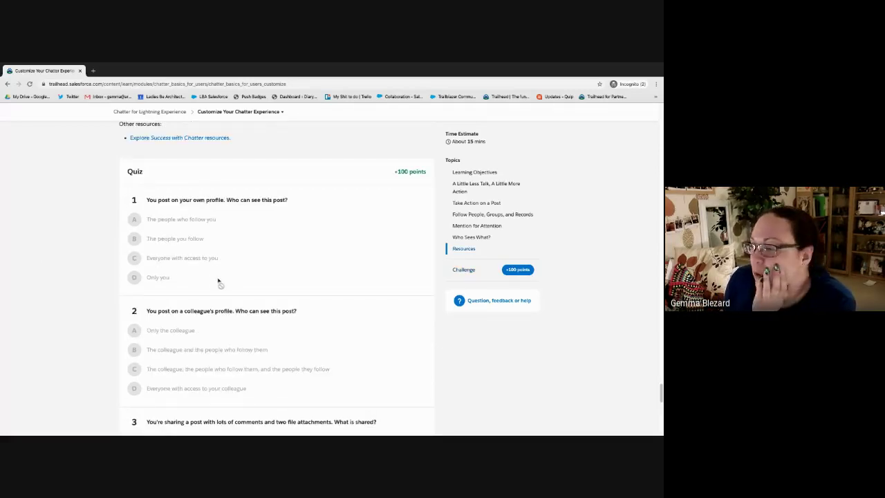
{"action": "scroll", "coordinate": [217, 282], "scroll_direction": "up", "scroll_amount": 20}
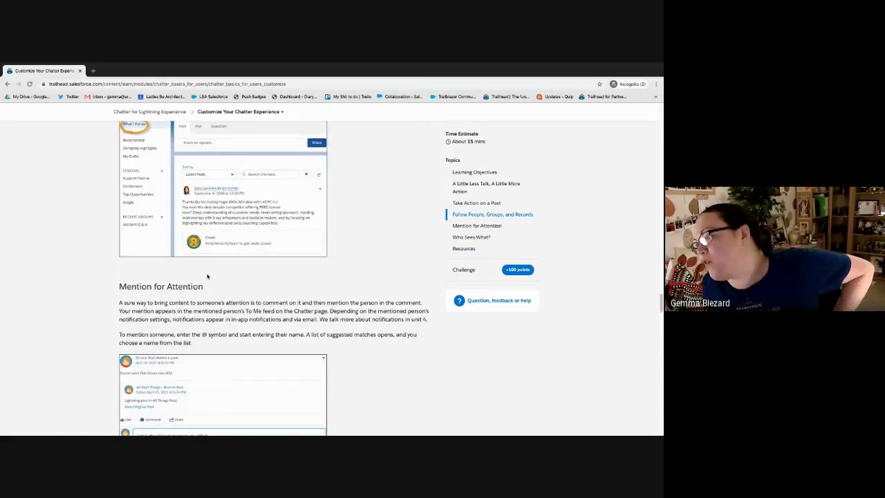
{"action": "scroll", "coordinate": [208, 276], "scroll_direction": "up", "scroll_amount": 10}
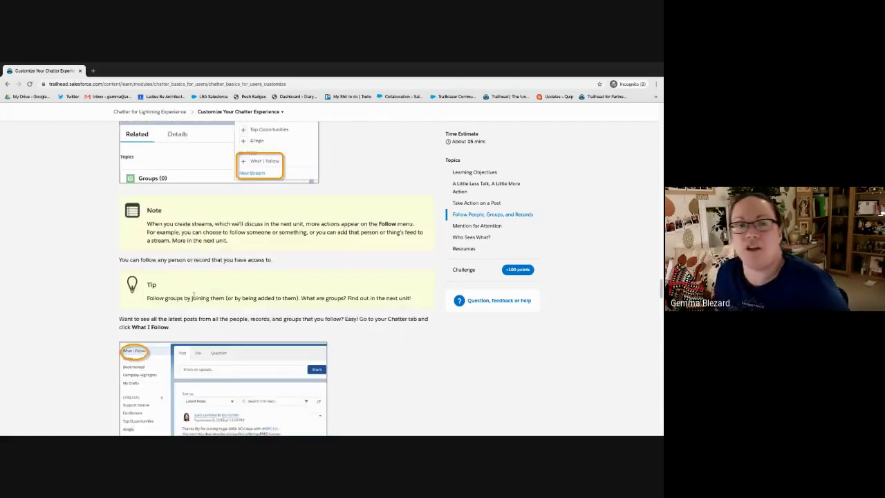
{"action": "scroll", "coordinate": [192, 305], "scroll_direction": "up", "scroll_amount": 8}
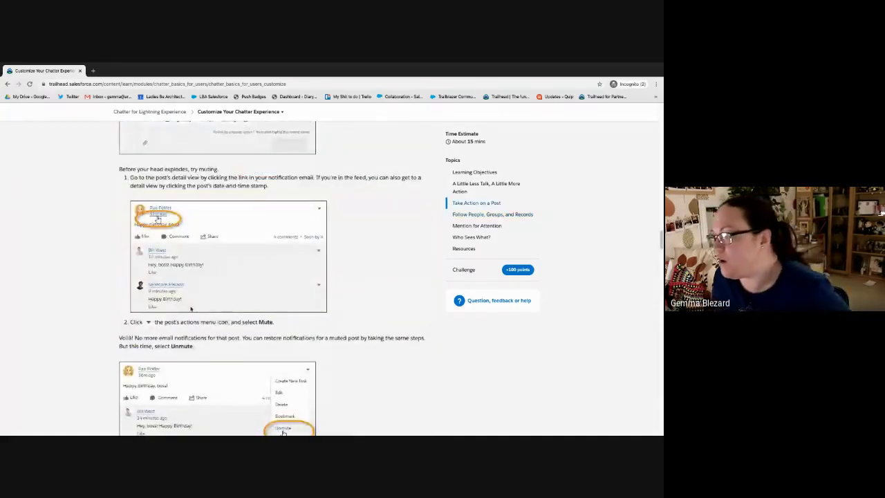
{"action": "scroll", "coordinate": [193, 280], "scroll_direction": "up", "scroll_amount": 3}
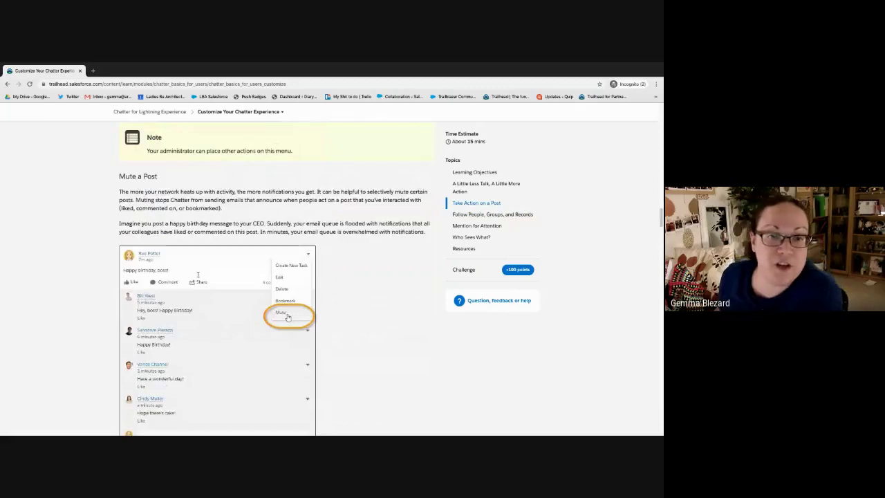
{"action": "scroll", "coordinate": [287, 317], "scroll_direction": "up", "scroll_amount": 5}
{"action": "left_click", "coordinate": [282, 111]}
{"action": "left_click", "coordinate": [201, 215]}
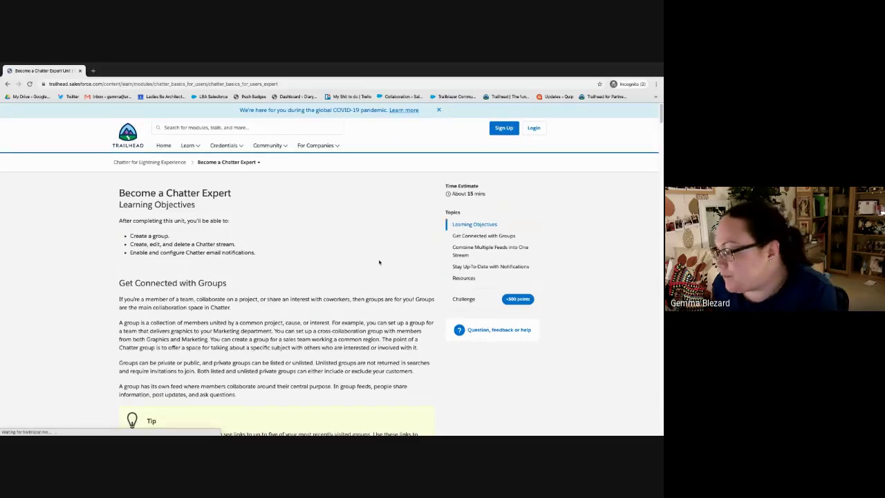
In the signed-in session, jump to Become a Chatter Expert from the breadcrumb units list
{"action": "scroll", "coordinate": [409, 314], "scroll_direction": "down", "scroll_amount": 5}
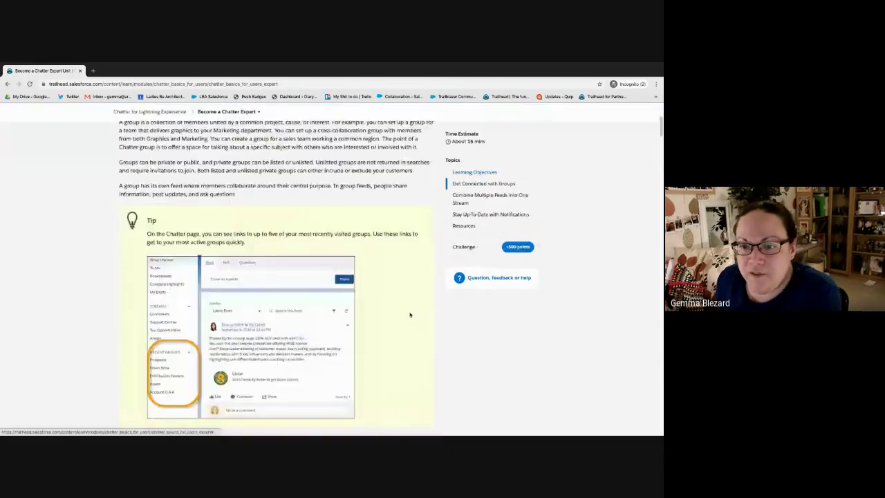
{"action": "scroll", "coordinate": [409, 315], "scroll_direction": "down", "scroll_amount": 20}
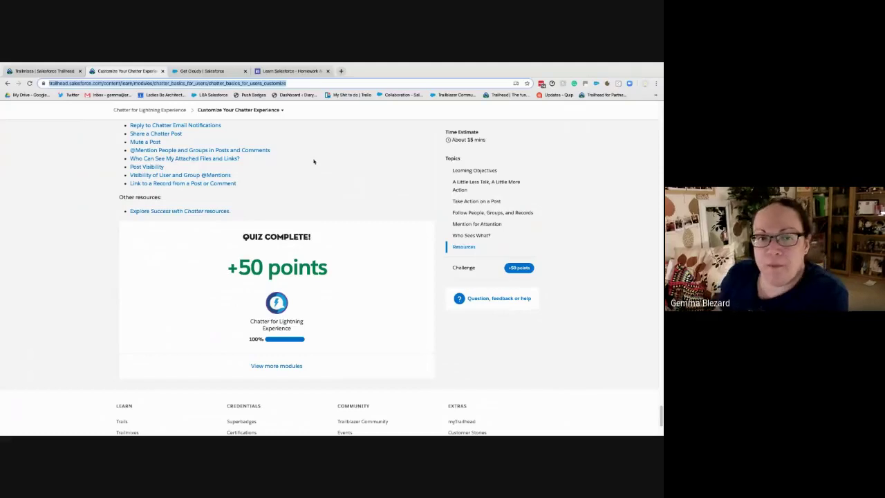
{"action": "left_click", "coordinate": [279, 111]}
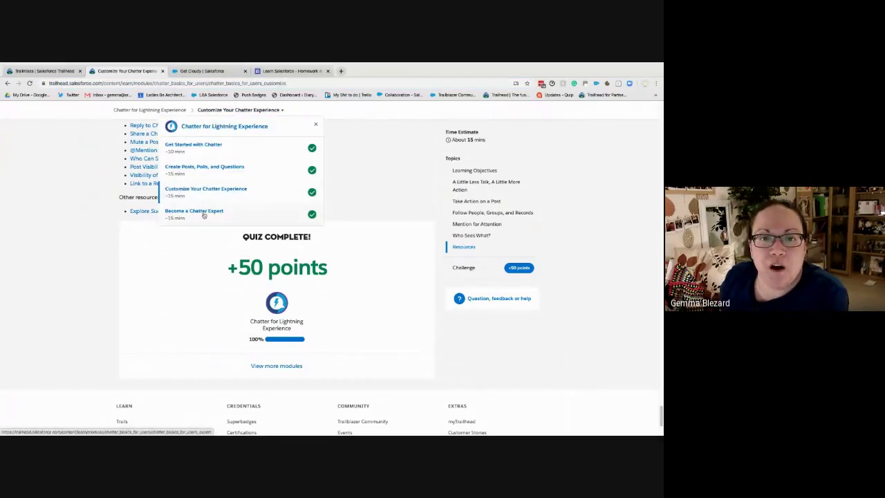
{"action": "left_click", "coordinate": [200, 211]}
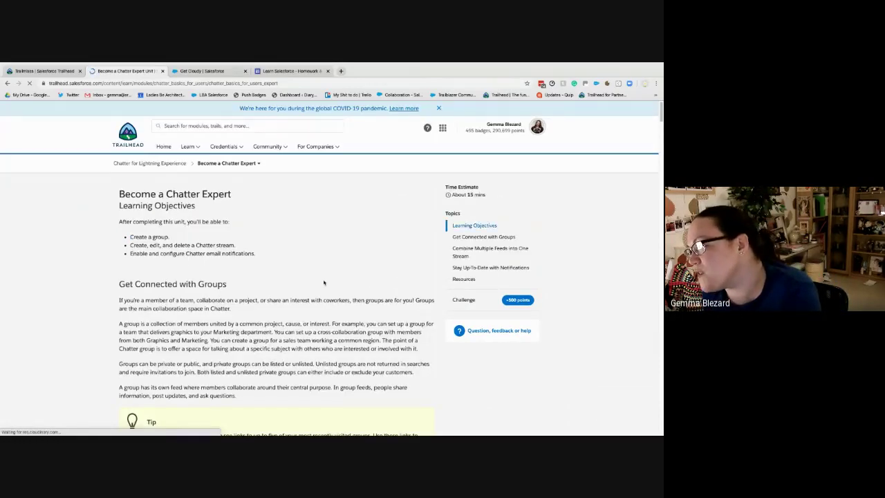
{"action": "scroll", "coordinate": [400, 275], "scroll_direction": "down", "scroll_amount": 3}
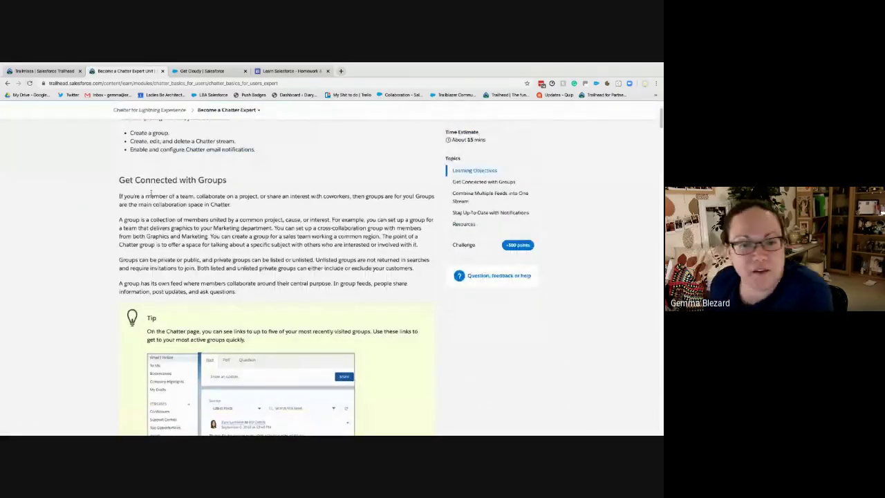
{"action": "left_click_drag", "start_coordinate": [150, 194], "coordinate": [354, 196]}
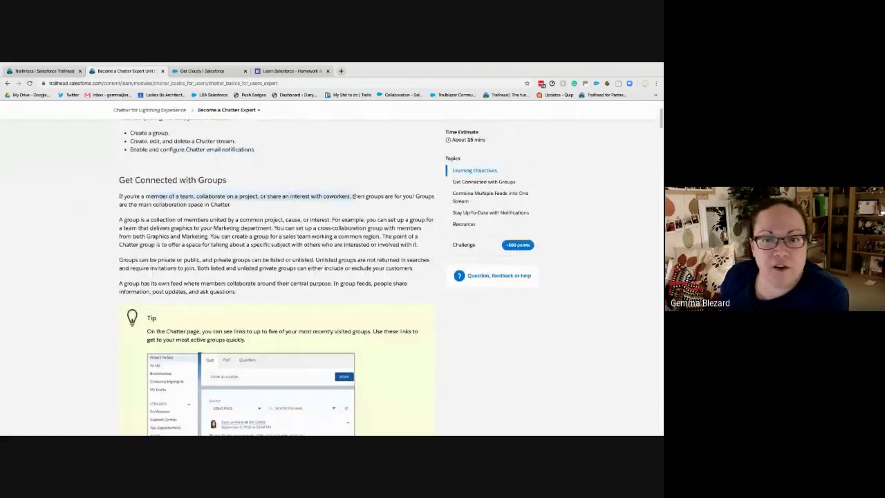
{"action": "left_click", "coordinate": [352, 198]}
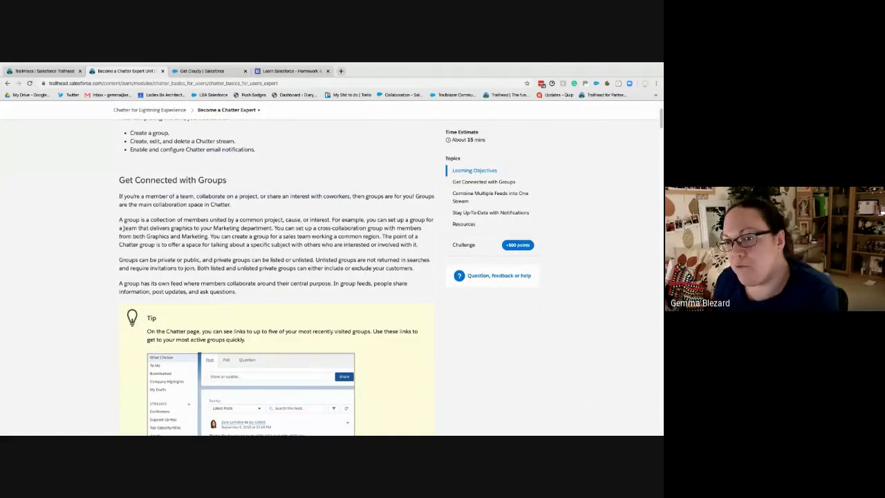
{"action": "scroll", "coordinate": [147, 235], "scroll_direction": "down", "scroll_amount": 1}
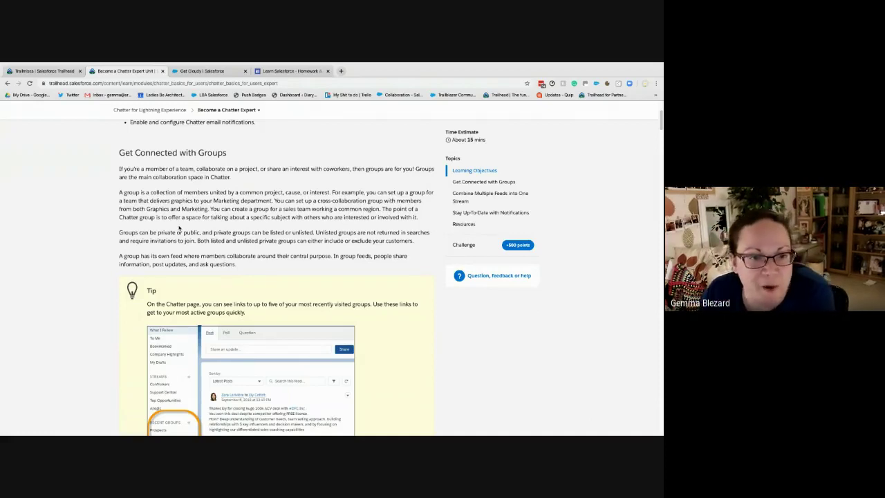
{"action": "scroll", "coordinate": [194, 206], "scroll_direction": "down", "scroll_amount": 1}
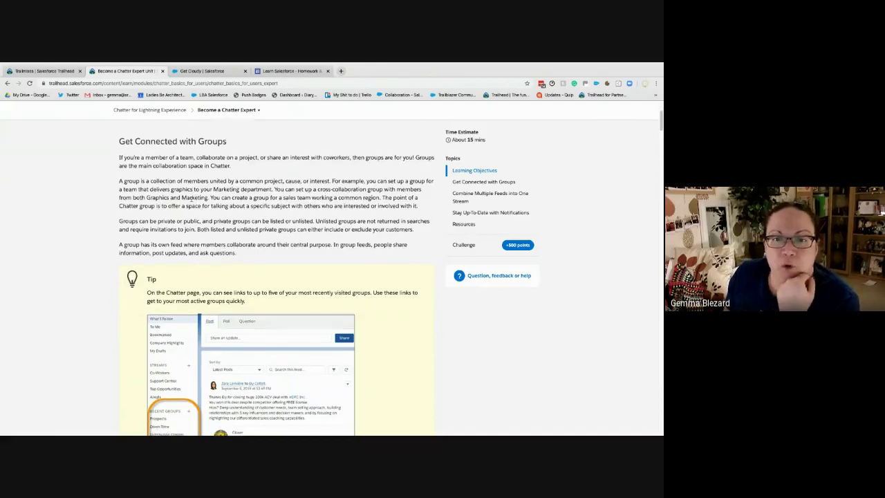
{"action": "scroll", "coordinate": [185, 177], "scroll_direction": "down", "scroll_amount": 2}
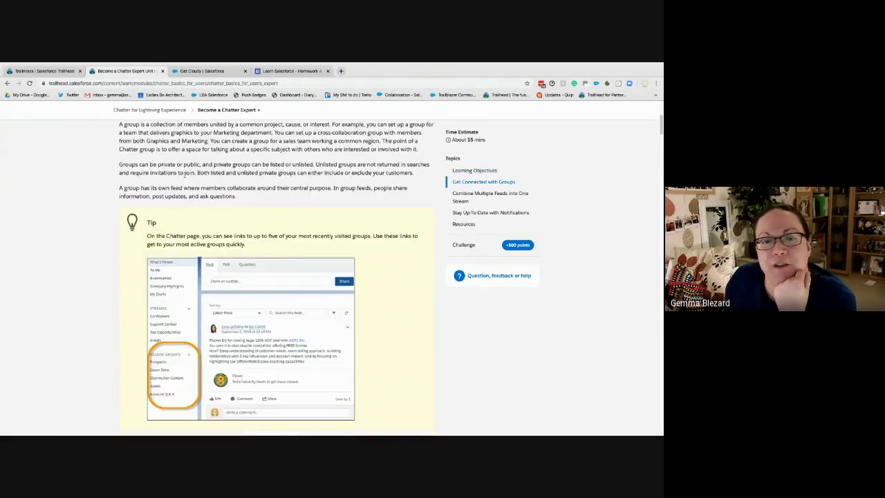
{"action": "scroll", "coordinate": [168, 357], "scroll_direction": "down", "scroll_amount": 3}
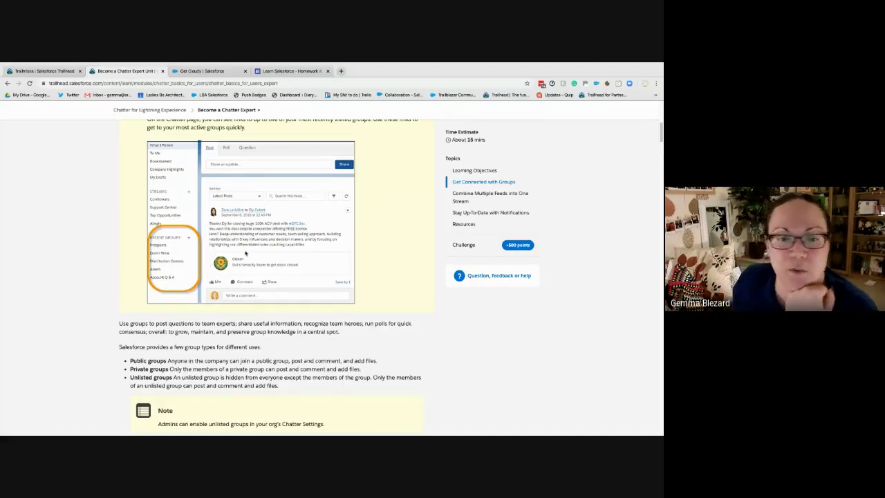
{"action": "scroll", "coordinate": [304, 269], "scroll_direction": "down", "scroll_amount": 2}
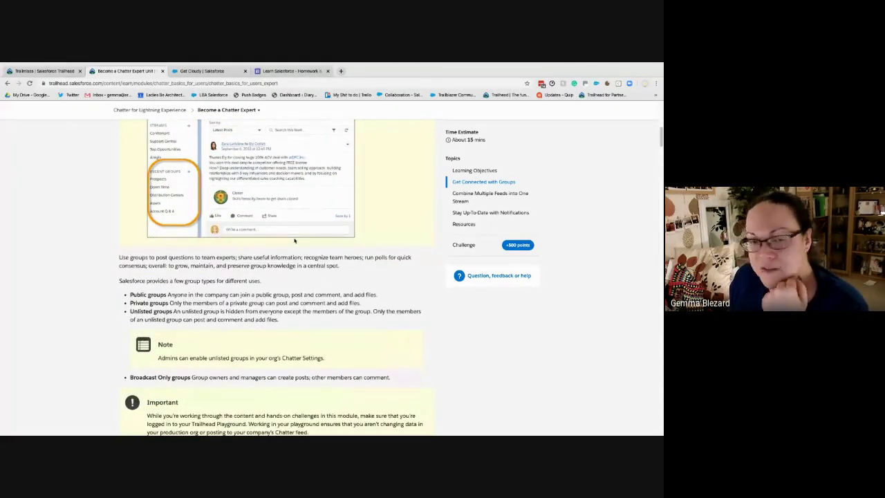
{"action": "scroll", "coordinate": [293, 233], "scroll_direction": "down", "scroll_amount": 1}
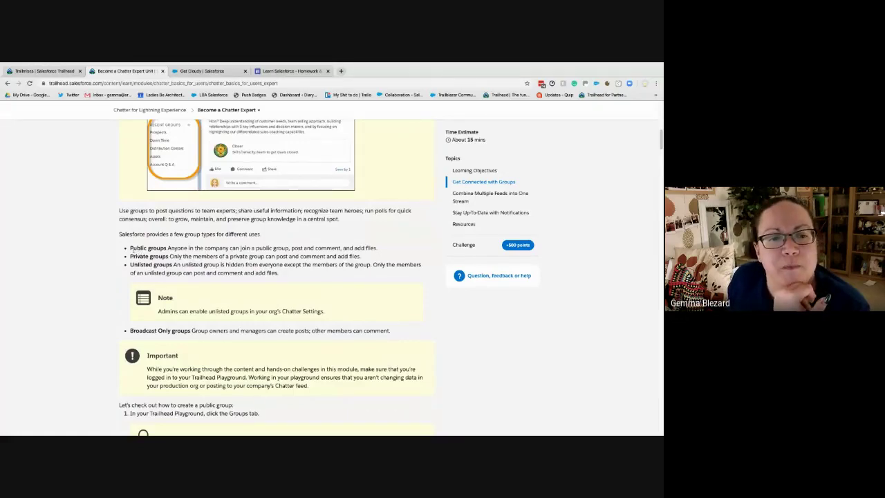
{"action": "left_click_drag", "start_coordinate": [130, 249], "coordinate": [388, 246]}
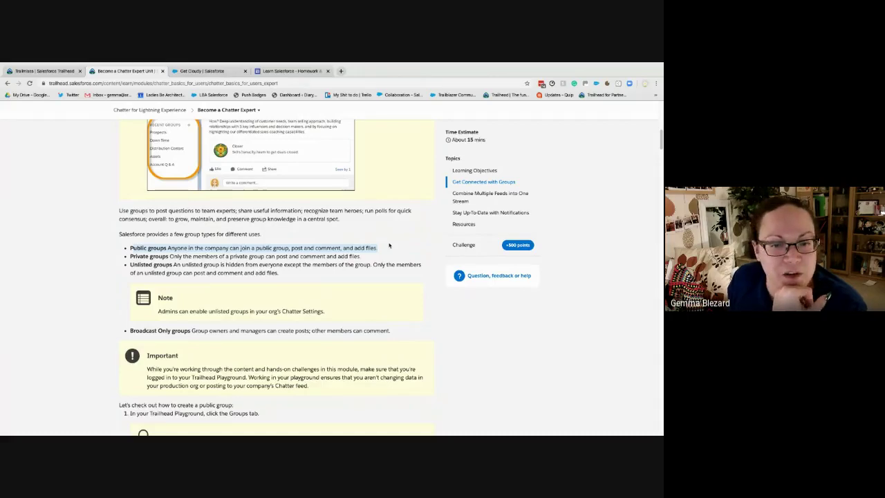
{"action": "left_click_drag", "start_coordinate": [129, 256], "coordinate": [359, 256]}
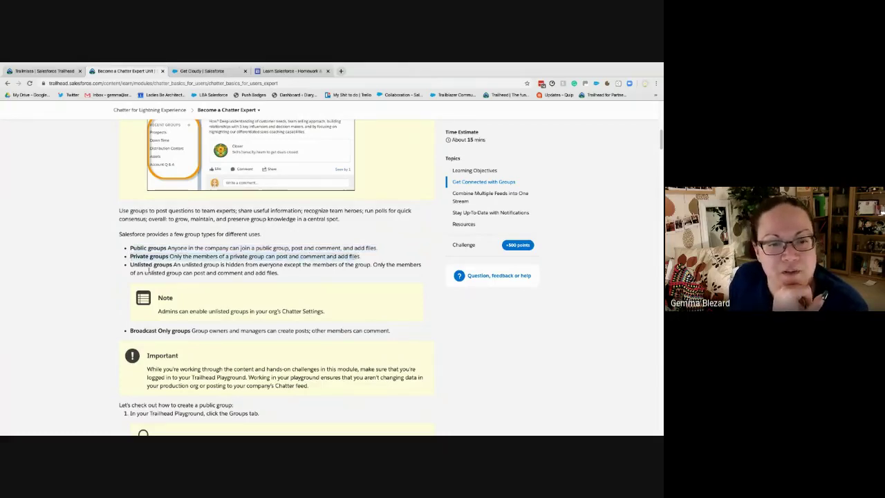
{"action": "left_click_drag", "start_coordinate": [130, 265], "coordinate": [284, 273]}
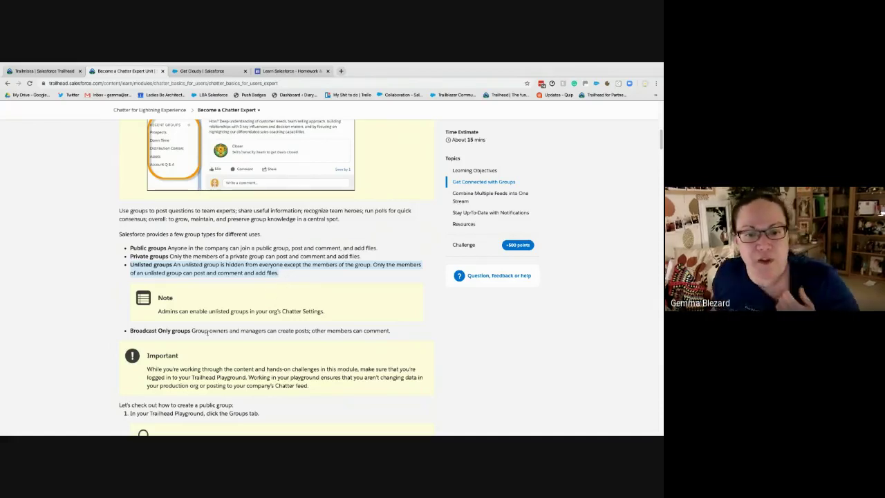
{"action": "left_click_drag", "start_coordinate": [200, 311], "coordinate": [327, 313]}
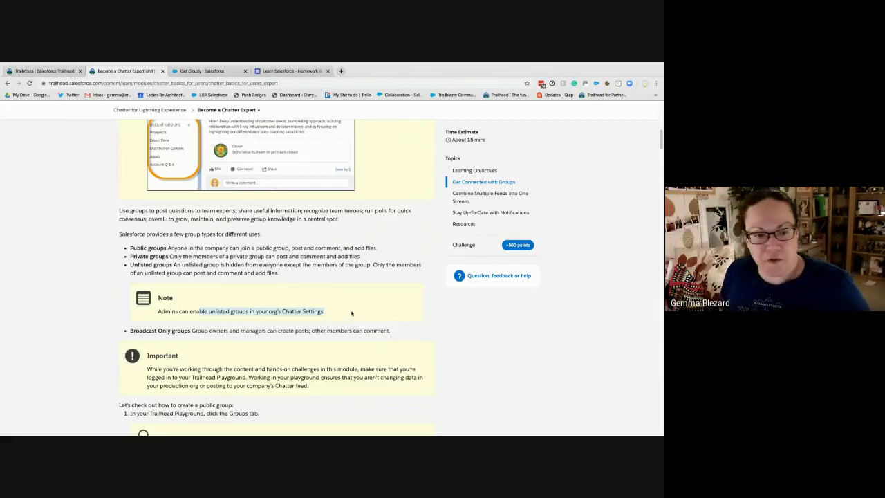
{"action": "scroll", "coordinate": [221, 262], "scroll_direction": "down", "scroll_amount": 3}
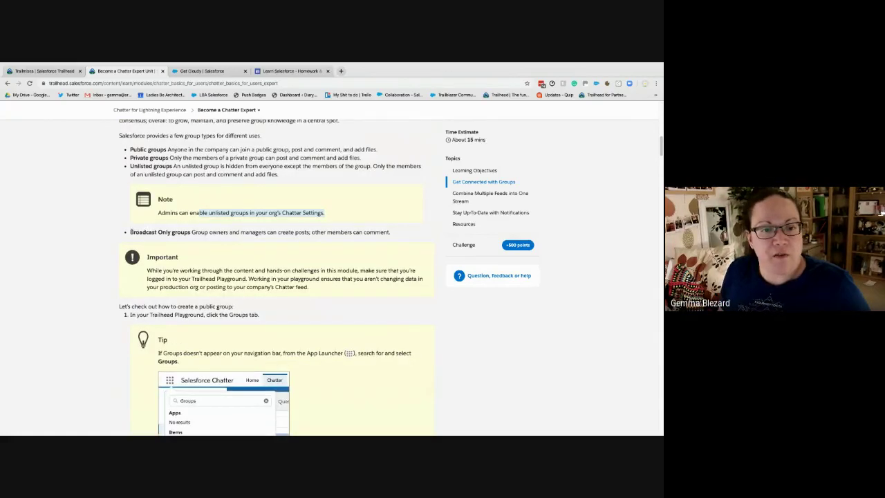
{"action": "left_click_drag", "start_coordinate": [130, 232], "coordinate": [403, 233]}
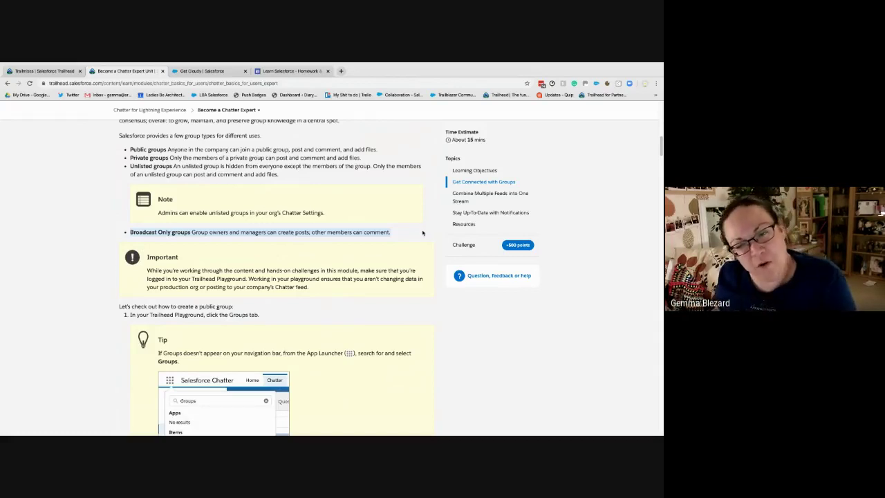
{"action": "scroll", "coordinate": [207, 276], "scroll_direction": "down", "scroll_amount": 1}
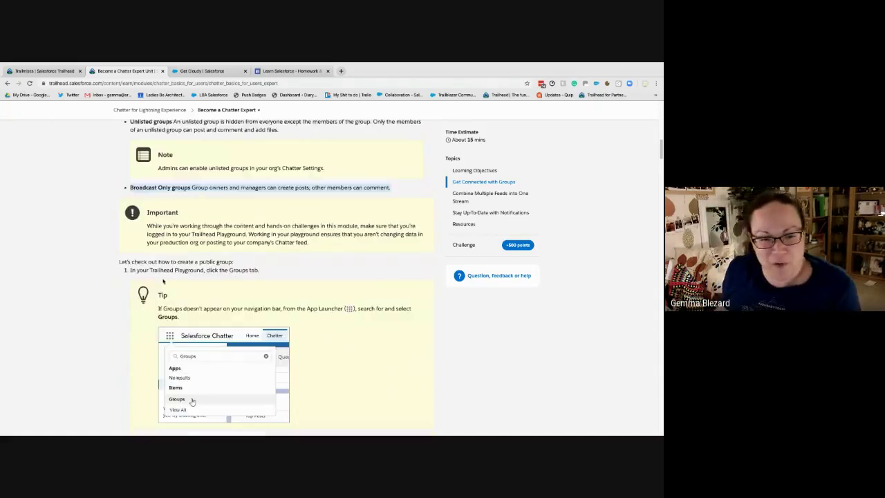
{"action": "scroll", "coordinate": [168, 280], "scroll_direction": "down", "scroll_amount": 1}
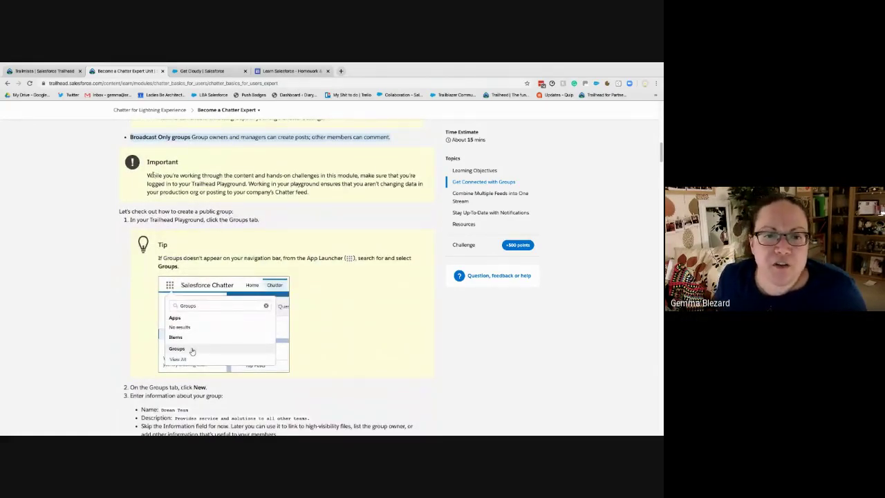
Reopen the hands-on challenge, copy the group name 'Sales Team', and go to the Salesforce playground
{"action": "scroll", "coordinate": [283, 238], "scroll_direction": "down", "scroll_amount": 2}
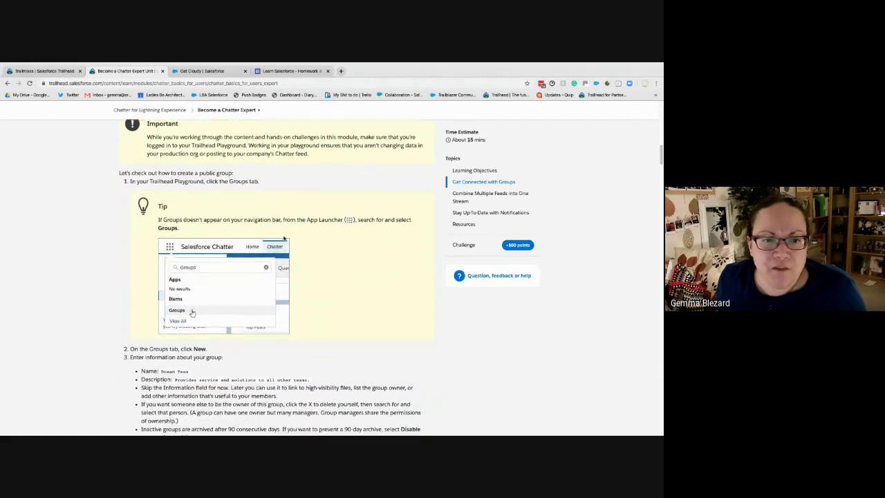
{"action": "scroll", "coordinate": [283, 238], "scroll_direction": "down", "scroll_amount": 1}
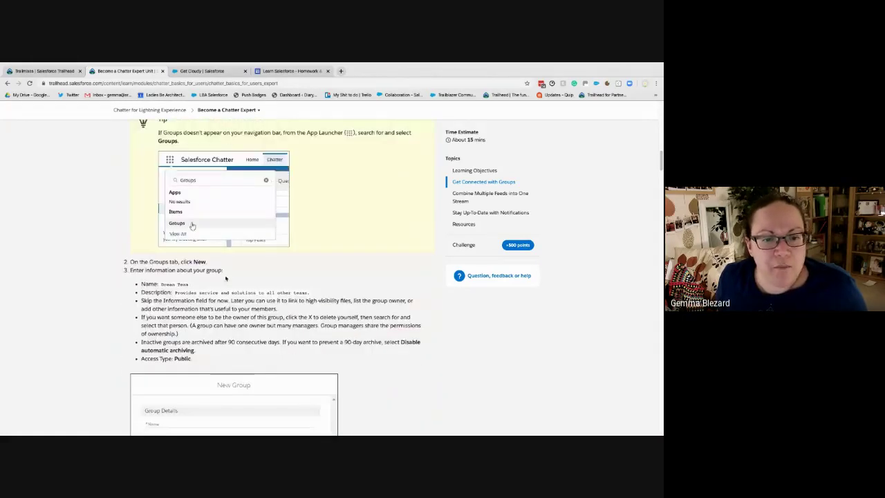
{"action": "scroll", "coordinate": [299, 345], "scroll_direction": "down", "scroll_amount": 7}
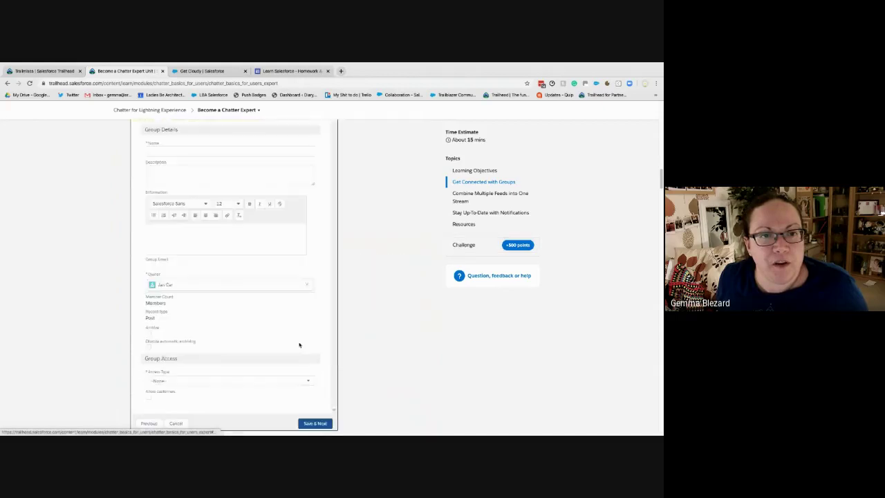
{"action": "scroll", "coordinate": [300, 345], "scroll_direction": "down", "scroll_amount": 20}
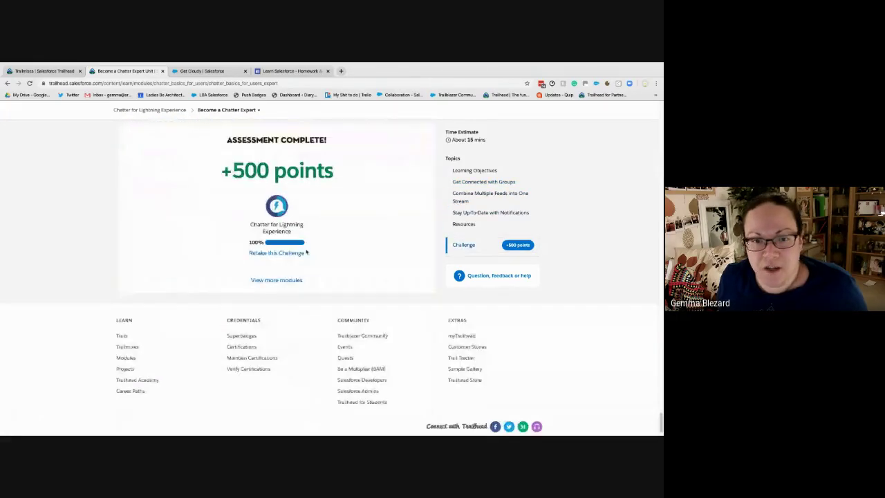
{"action": "scroll", "coordinate": [306, 253], "scroll_direction": "up", "scroll_amount": 1}
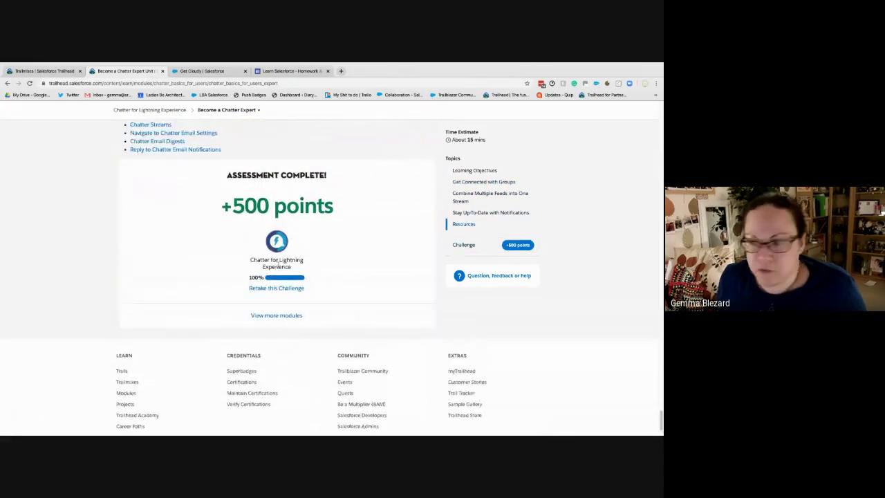
{"action": "left_click", "coordinate": [272, 288]}
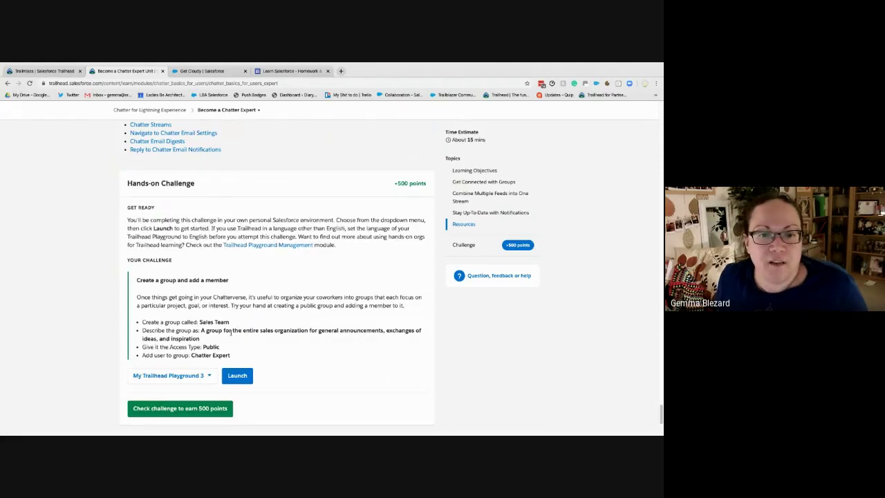
{"action": "left_click_drag", "start_coordinate": [230, 322], "coordinate": [200, 323]}
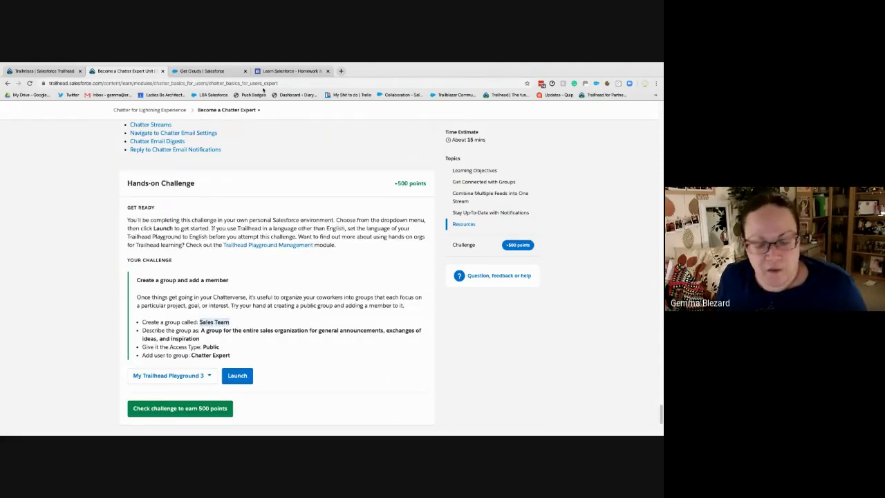
{"action": "left_click", "coordinate": [197, 74]}
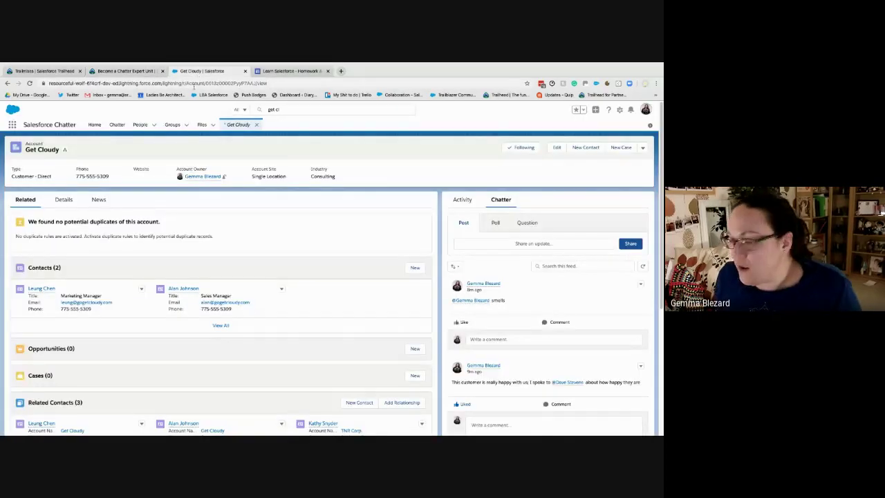
Start a new group named 'Sales Team' and paste the challenge's required description
{"action": "left_click", "coordinate": [186, 125]}
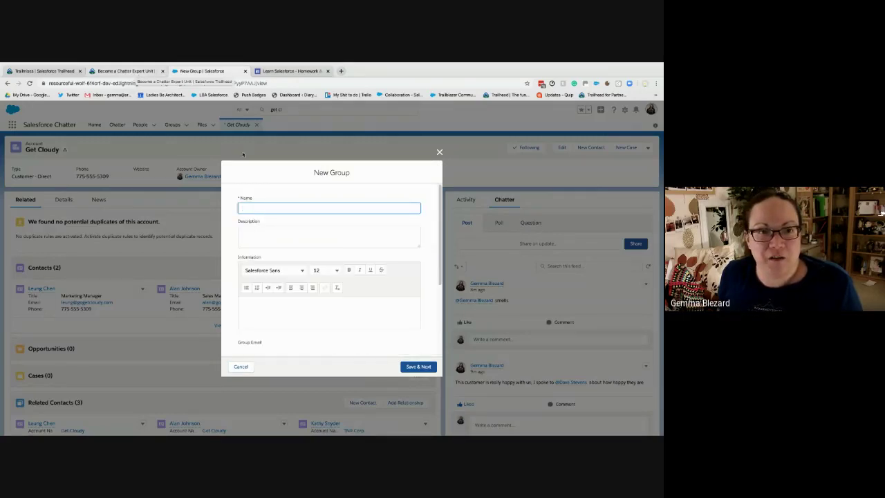
{"action": "type", "text": "Sales Team"}
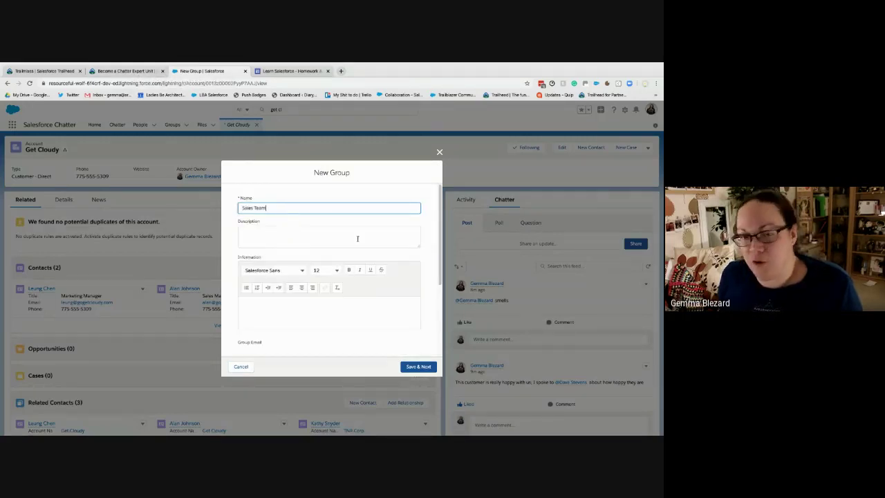
{"action": "left_click", "coordinate": [116, 72]}
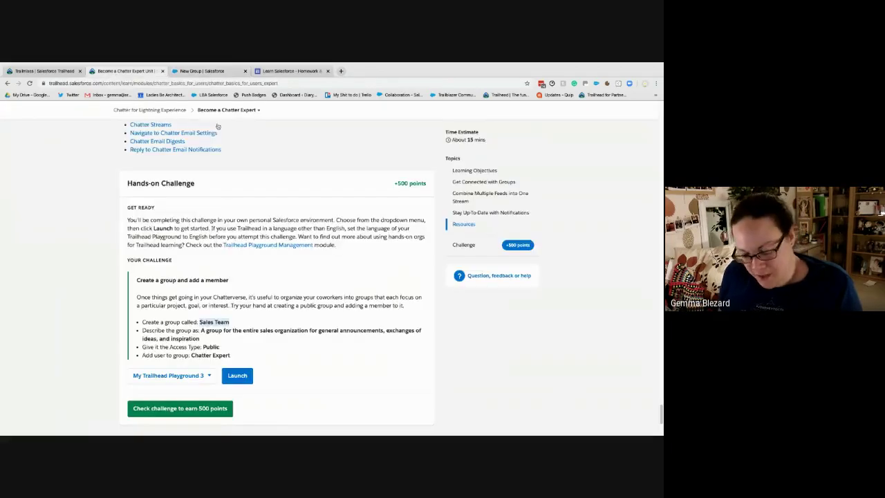
{"action": "left_click_drag", "start_coordinate": [201, 331], "coordinate": [203, 339]}
{"action": "key", "text": "ctrl+c"}
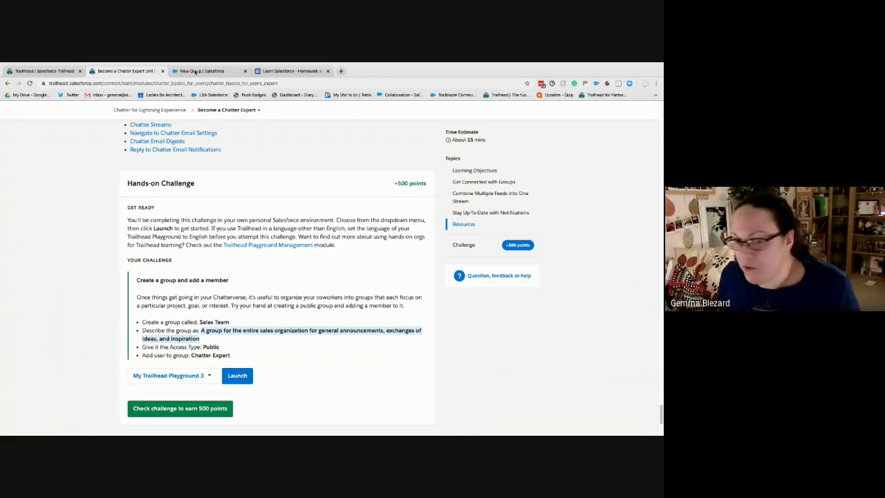
{"action": "left_click", "coordinate": [197, 71]}
{"action": "left_click", "coordinate": [260, 235]}
{"action": "key", "text": "ctrl+v"}
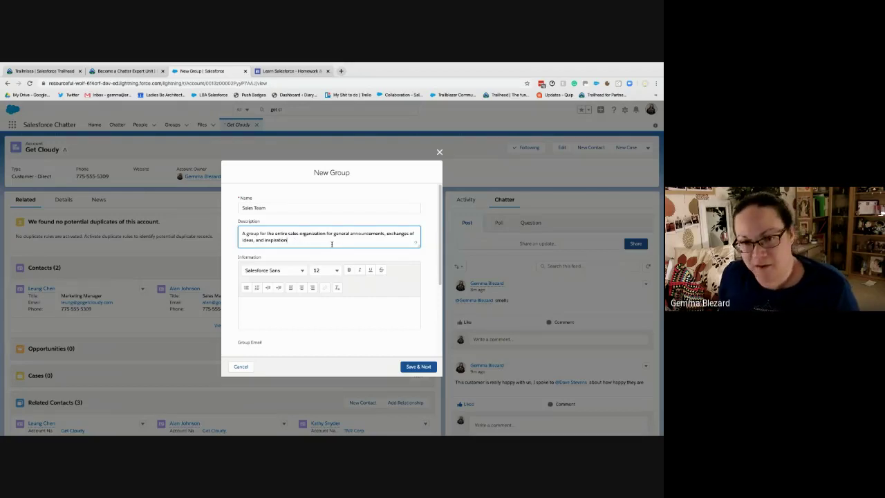
Set the new group's Access Type to Public
{"action": "left_click", "coordinate": [159, 69]}
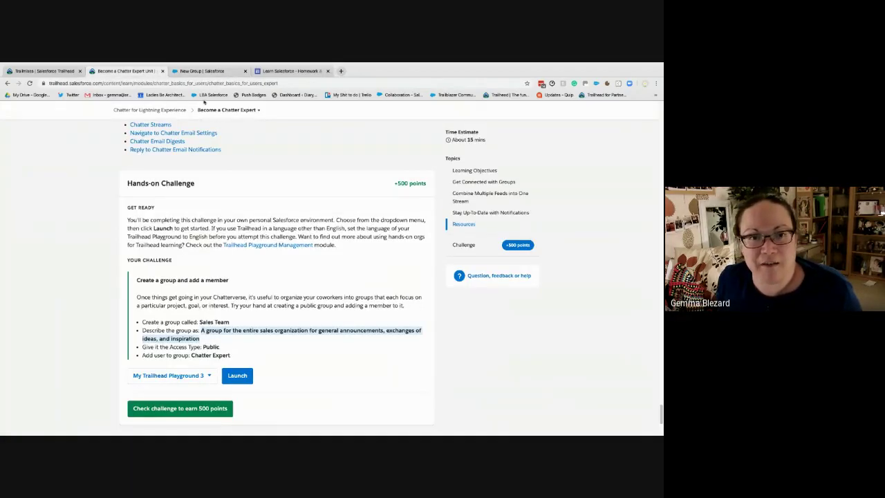
{"action": "left_click", "coordinate": [208, 71]}
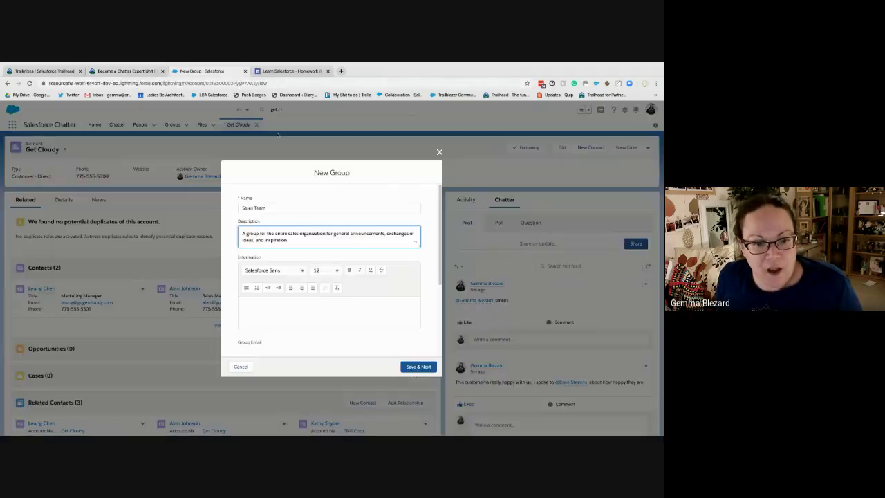
{"action": "scroll", "coordinate": [281, 324], "scroll_direction": "down", "scroll_amount": 3}
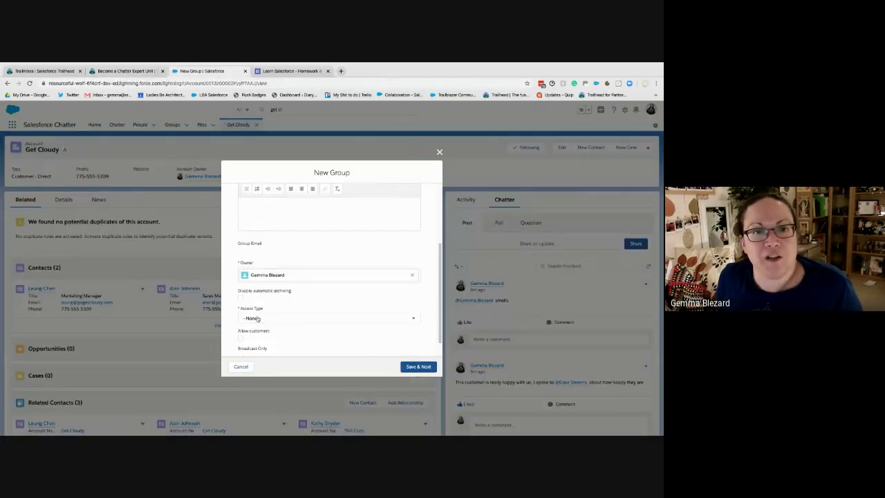
{"action": "left_click", "coordinate": [257, 317]}
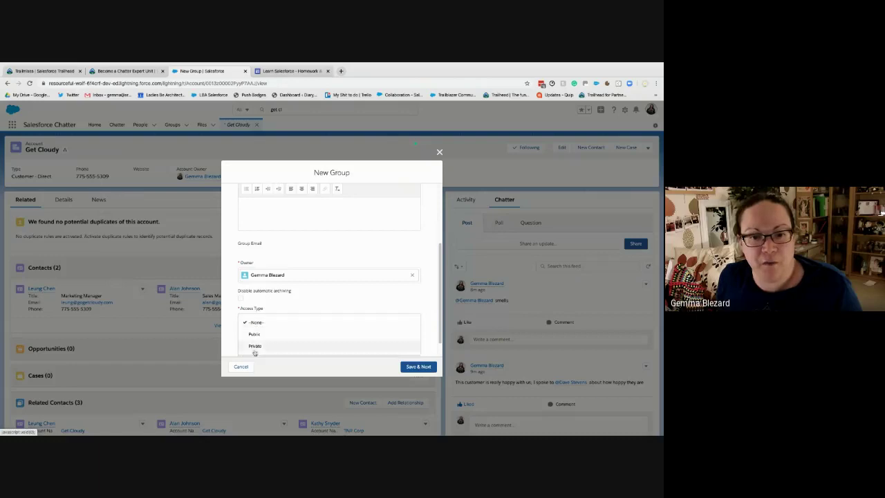
{"action": "left_click", "coordinate": [255, 334]}
{"action": "left_click", "coordinate": [308, 292]}
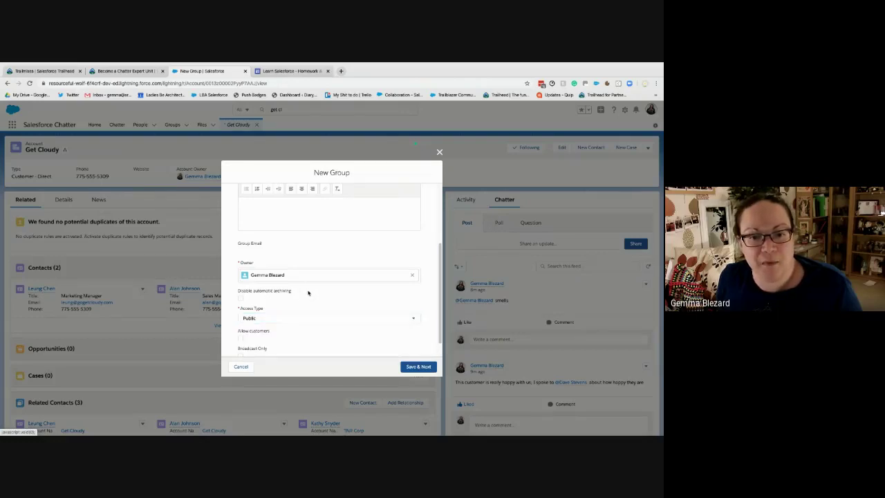
{"action": "scroll", "coordinate": [308, 292], "scroll_direction": "down", "scroll_amount": 1}
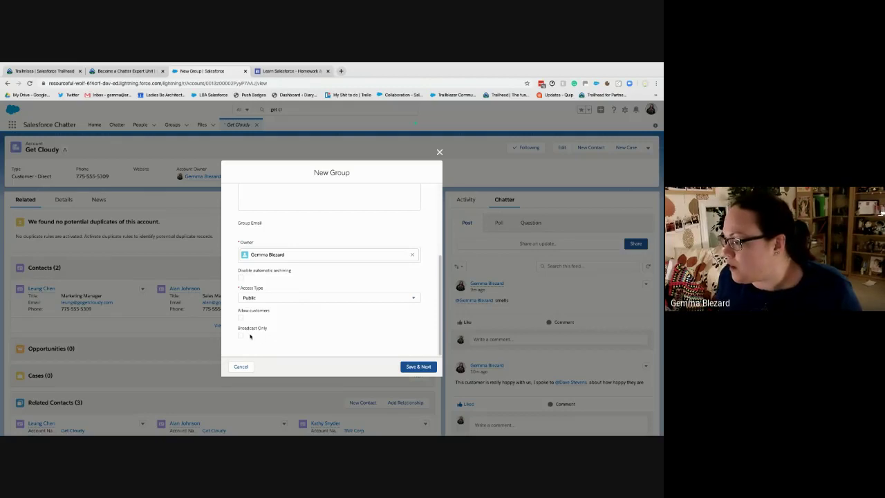
Save the group, upload the image found by searching 'meme' as its photo, and adjust the crop
{"action": "left_click", "coordinate": [418, 366]}
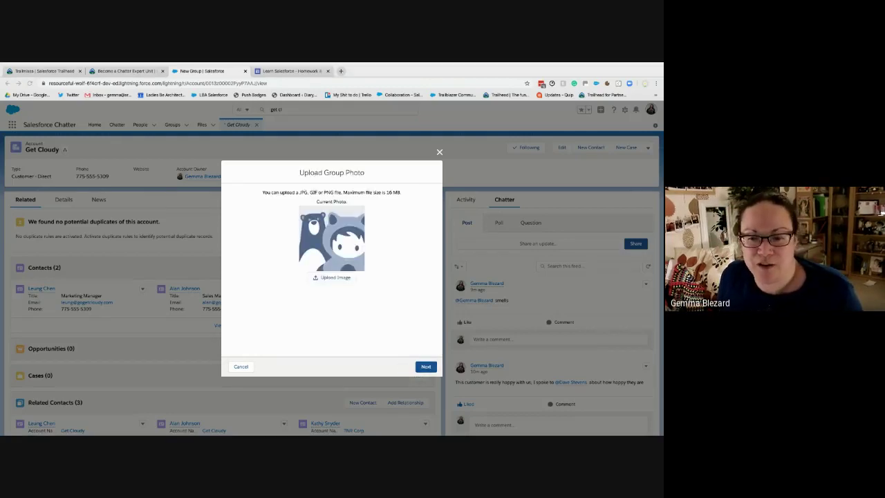
{"action": "left_click", "coordinate": [340, 278]}
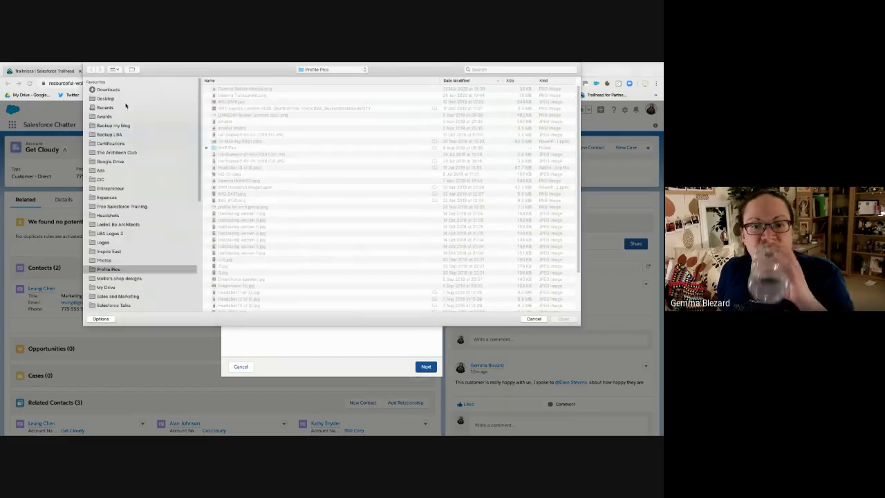
{"action": "left_click", "coordinate": [495, 69]}
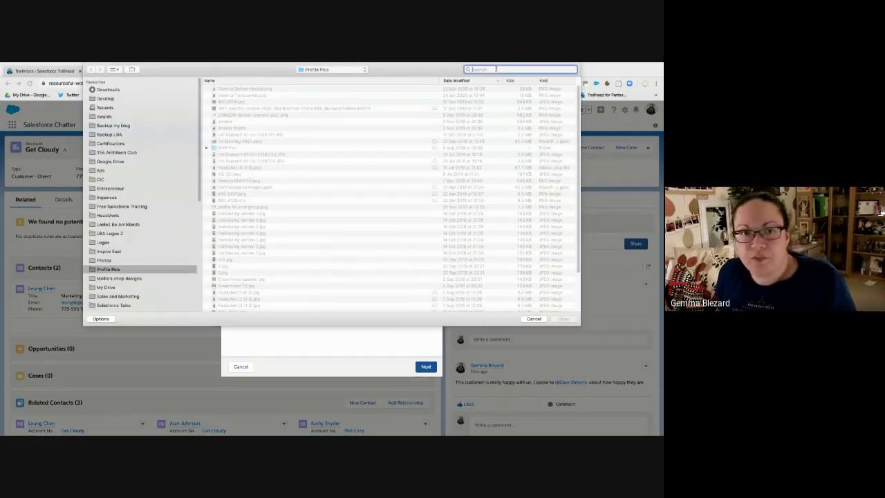
{"action": "type", "text": "meme"}
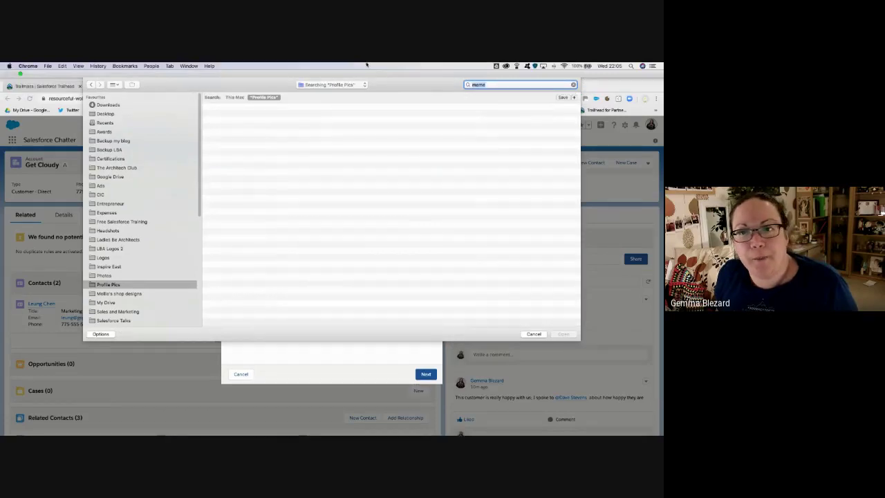
{"action": "left_click", "coordinate": [235, 96]}
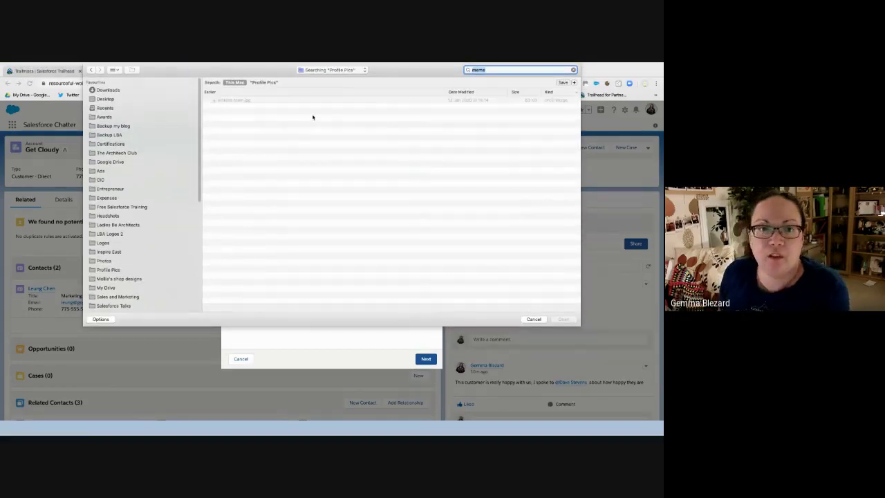
{"action": "left_click", "coordinate": [249, 101]}
{"action": "left_click", "coordinate": [563, 319]}
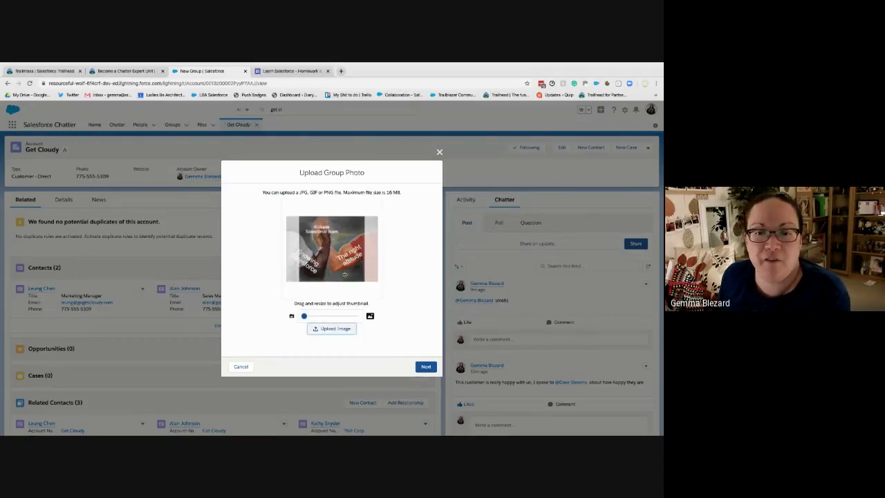
{"action": "left_click_drag", "start_coordinate": [328, 276], "coordinate": [334, 277]}
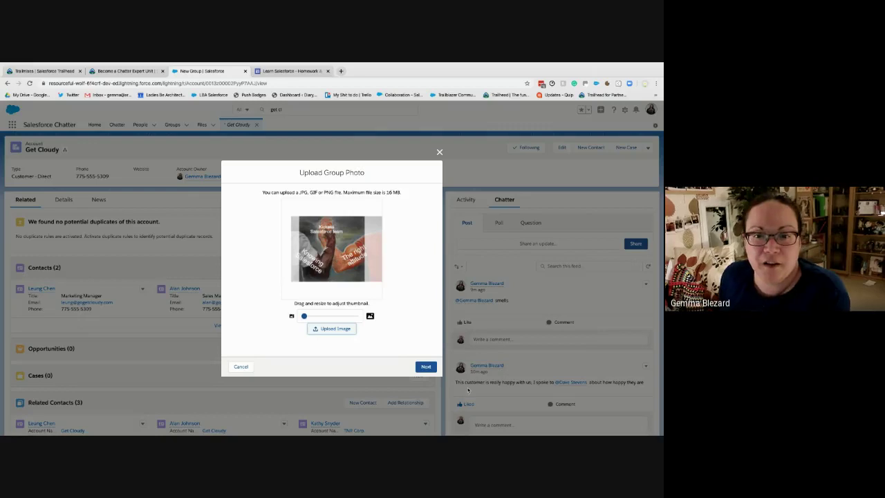
{"action": "left_click", "coordinate": [432, 367]}
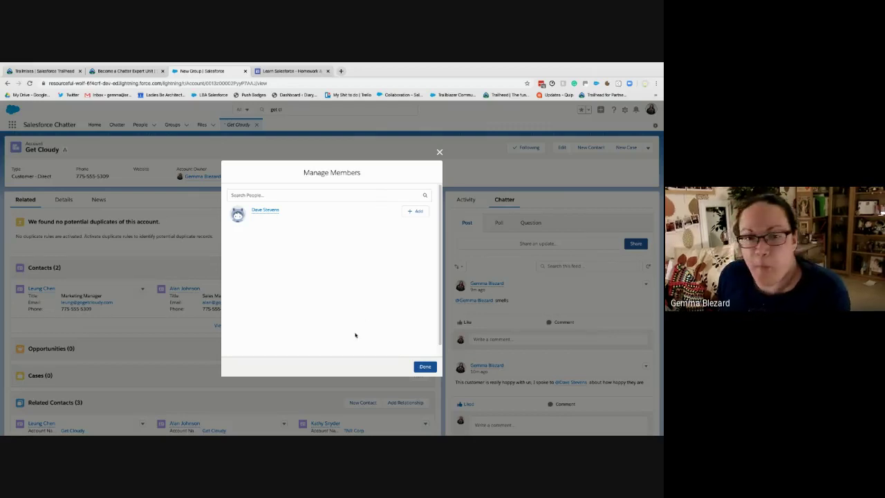
Search 'chatter exper', add Chatter Expert as a member, and finish to open the group page
{"action": "left_click", "coordinate": [359, 196]}
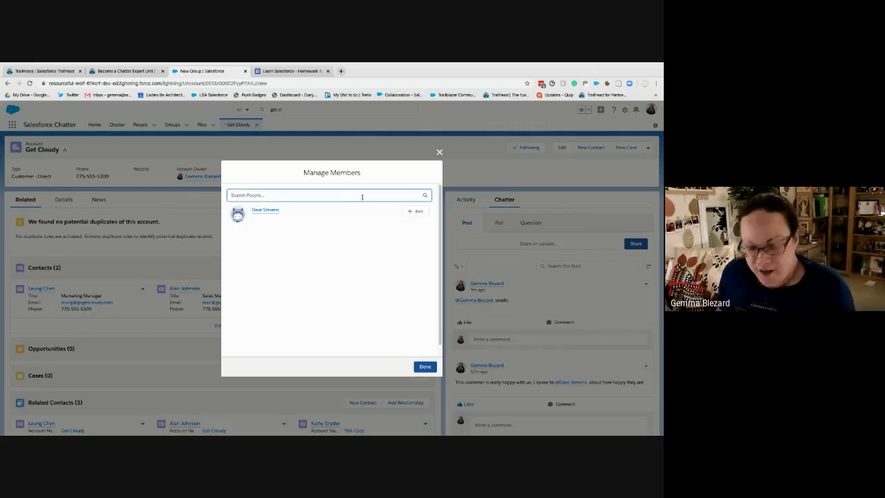
{"action": "type", "text": "chatter exper"}
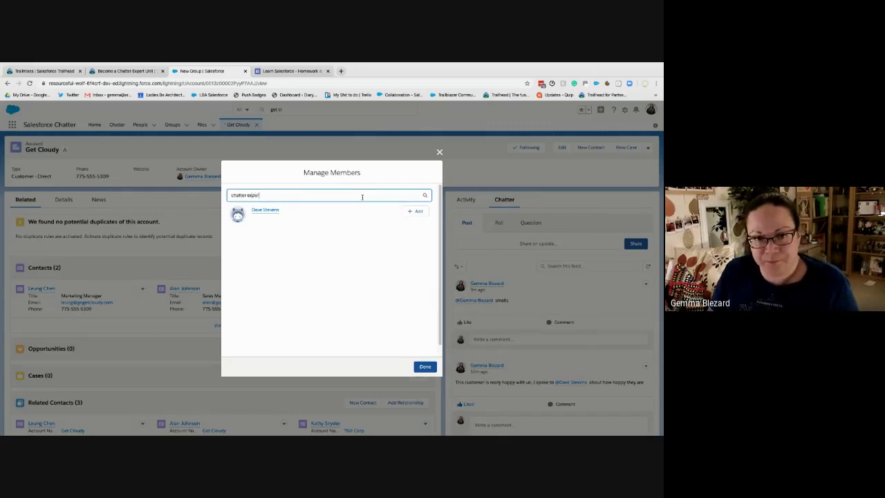
{"action": "left_click", "coordinate": [415, 211]}
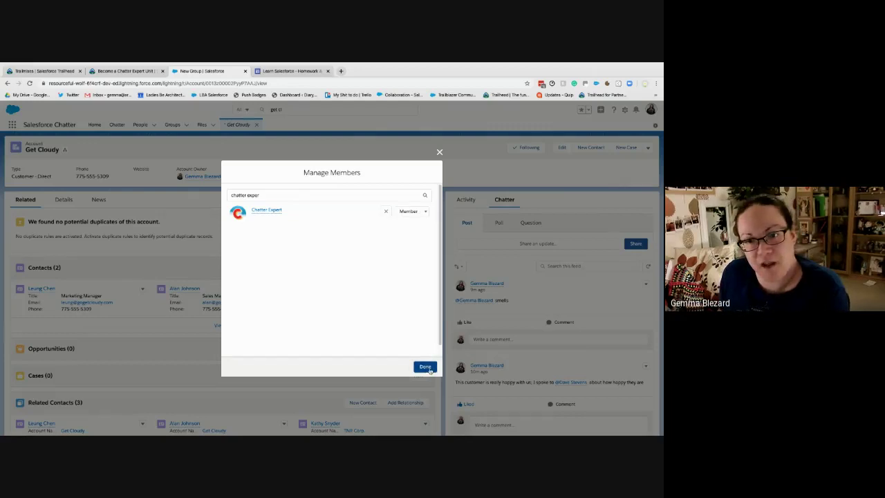
{"action": "left_click", "coordinate": [425, 367]}
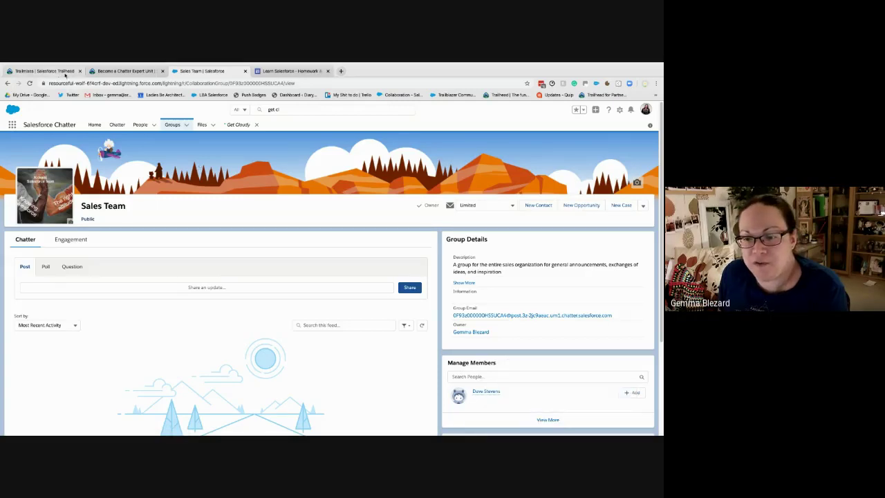
Check the Trailhead challenge for 500 points, then return to the Learn Salesforce homework page
{"action": "left_click", "coordinate": [125, 71]}
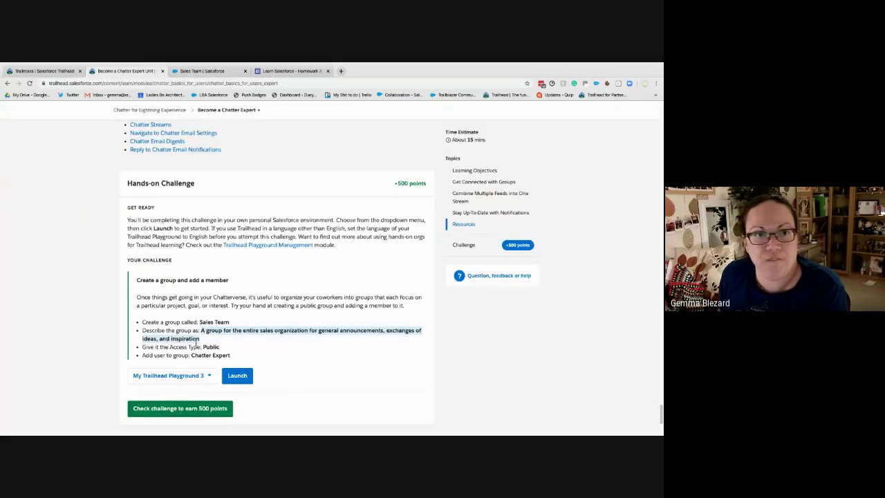
{"action": "left_click", "coordinate": [207, 407]}
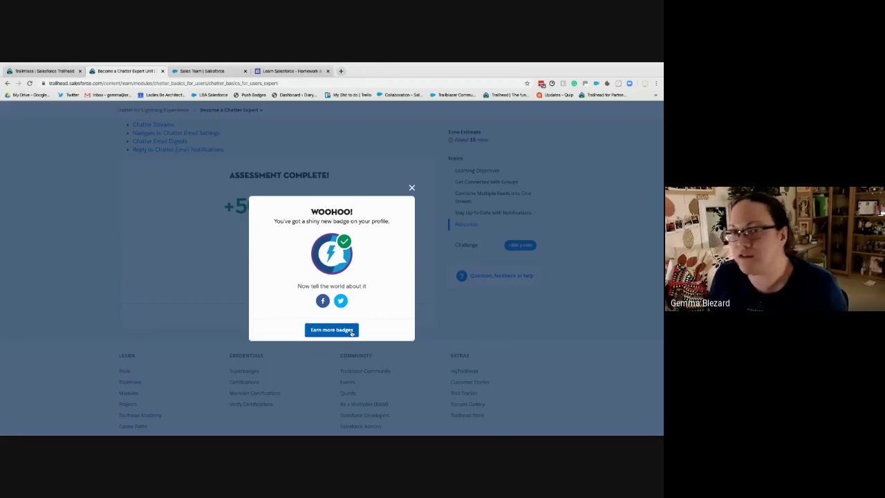
{"action": "left_click", "coordinate": [289, 70]}
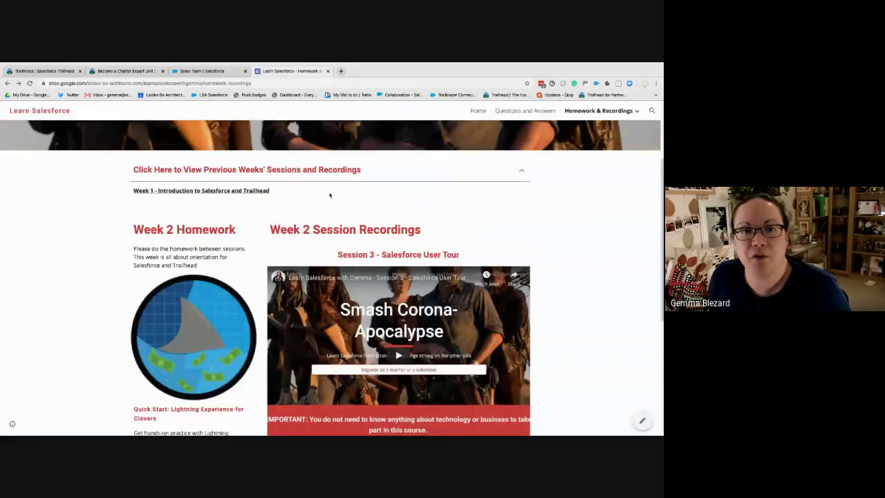
Open the course Questions and Answers page and scroll through its sheet
{"action": "scroll", "coordinate": [329, 195], "scroll_direction": "up", "scroll_amount": 2}
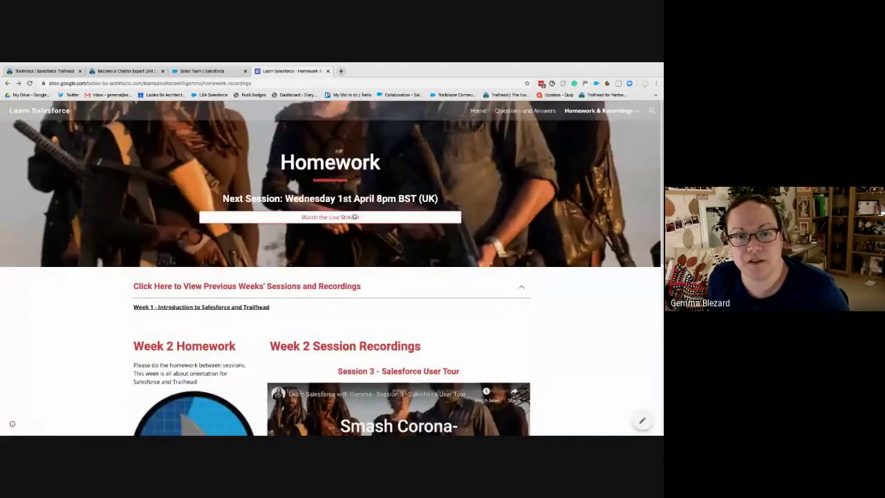
{"action": "left_click", "coordinate": [535, 110]}
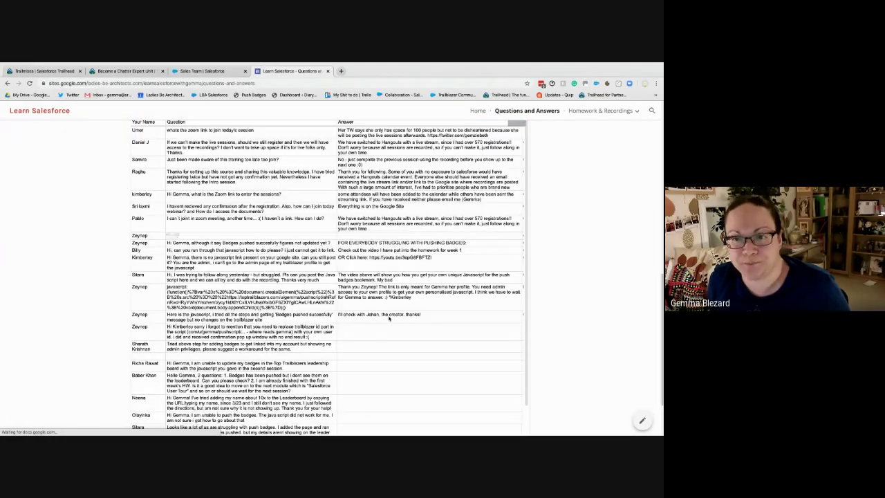
{"action": "scroll", "coordinate": [387, 318], "scroll_direction": "down", "scroll_amount": 3}
{"action": "scroll", "coordinate": [442, 394], "scroll_direction": "down", "scroll_amount": 2}
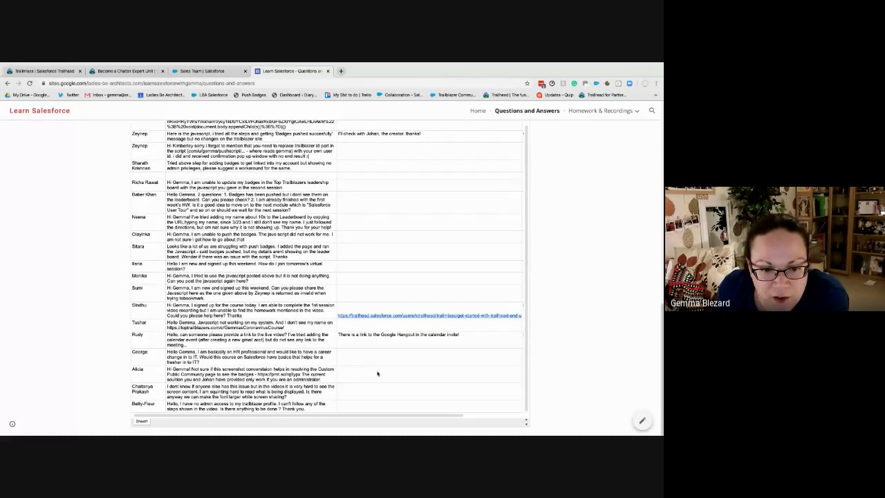
{"action": "scroll", "coordinate": [376, 373], "scroll_direction": "up", "scroll_amount": 2}
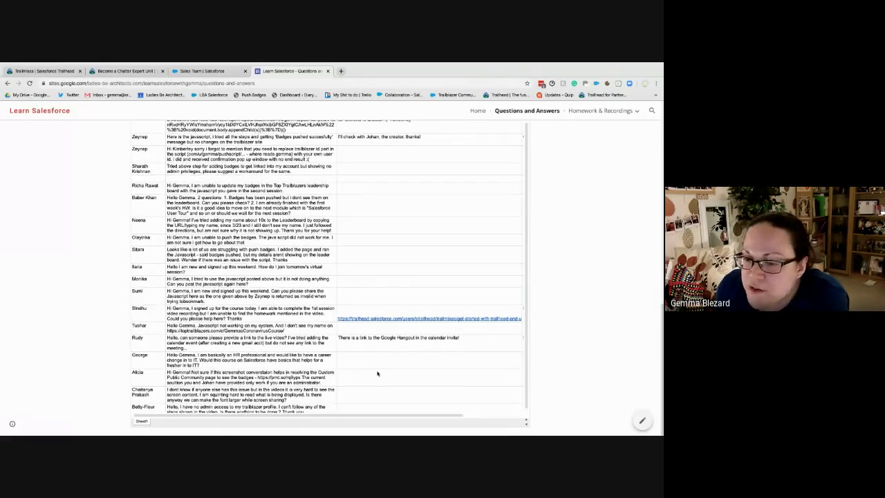
{"action": "scroll", "coordinate": [376, 374], "scroll_direction": "down", "scroll_amount": 1}
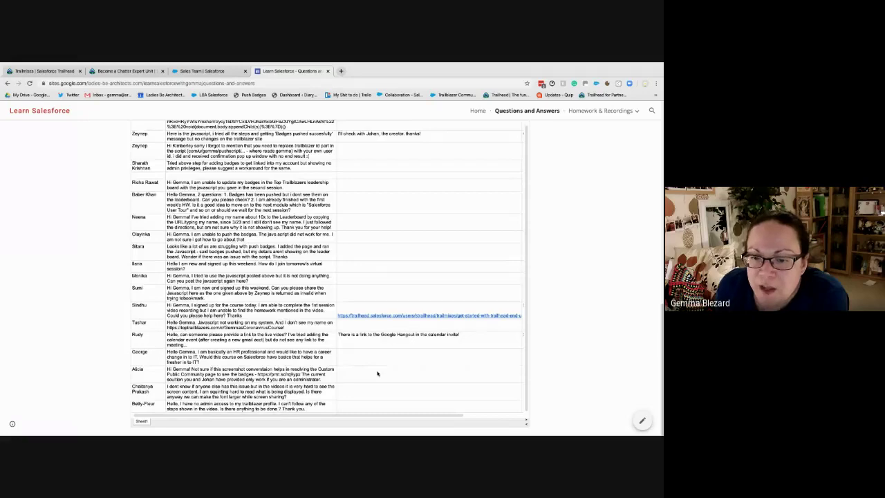
{"action": "scroll", "coordinate": [377, 373], "scroll_direction": "up", "scroll_amount": 1}
{"action": "scroll", "coordinate": [325, 276], "scroll_direction": "up", "scroll_amount": 10}
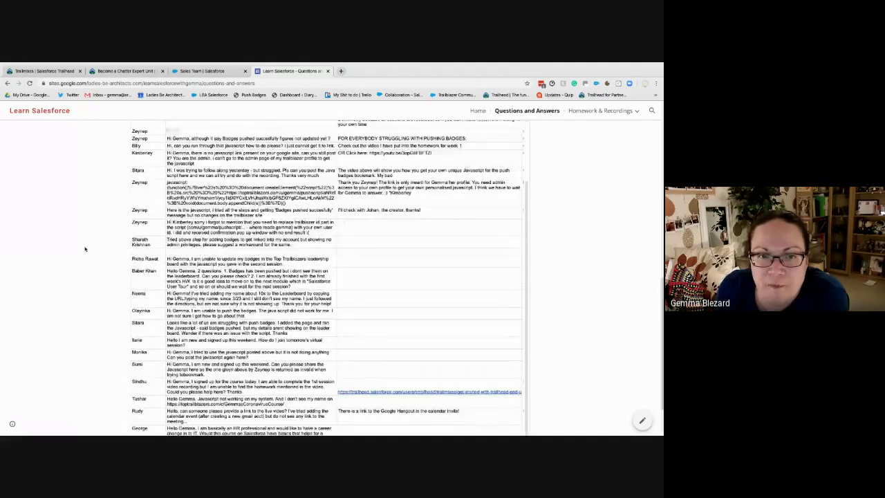
In a new tab, load the course page on toptrailblazers.com from the 'toptr' address suggestions
{"action": "left_click", "coordinate": [341, 72]}
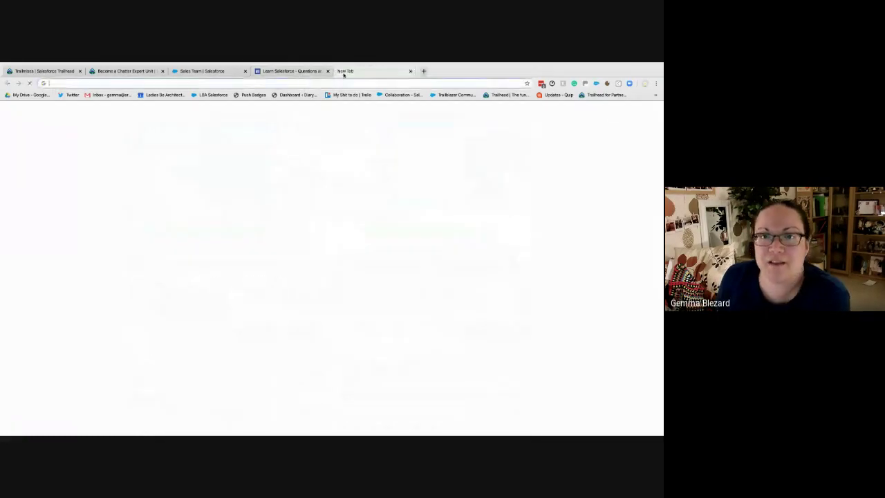
{"action": "type", "text": "toptrailblazers.com"}
{"action": "key", "text": "Right"}
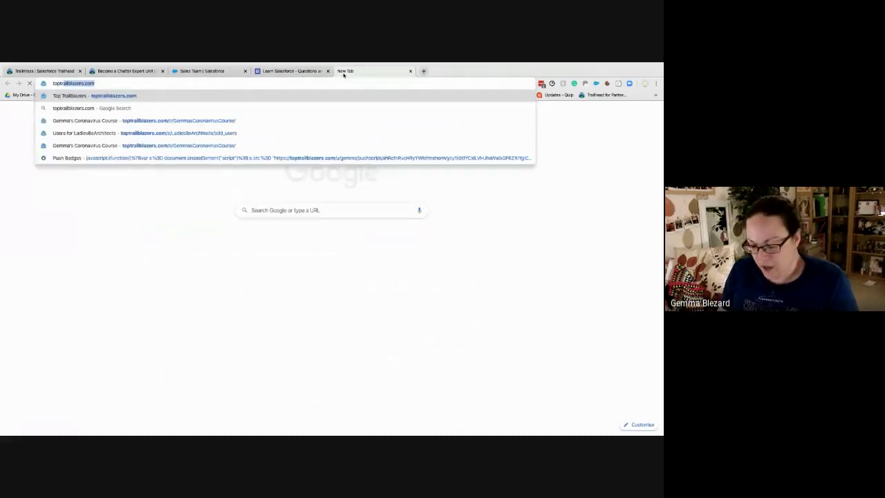
{"action": "key", "text": "Down"}
{"action": "key", "text": "Down"}
{"action": "key", "text": "Return"}
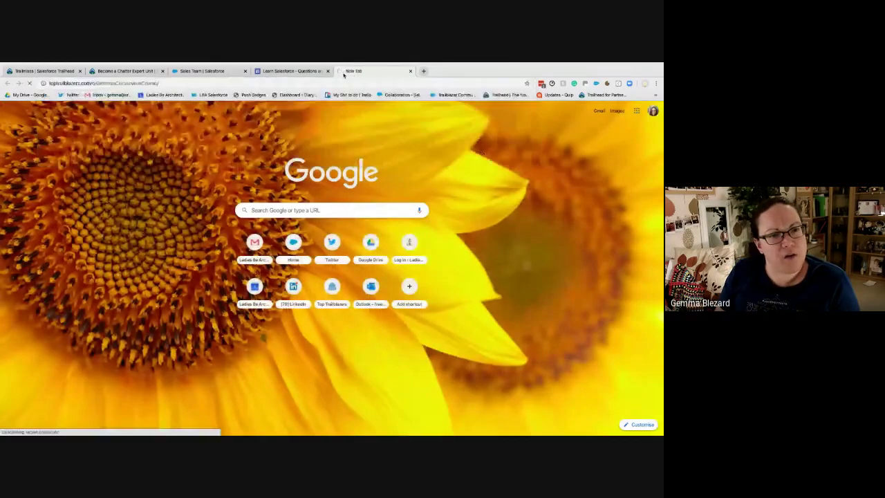